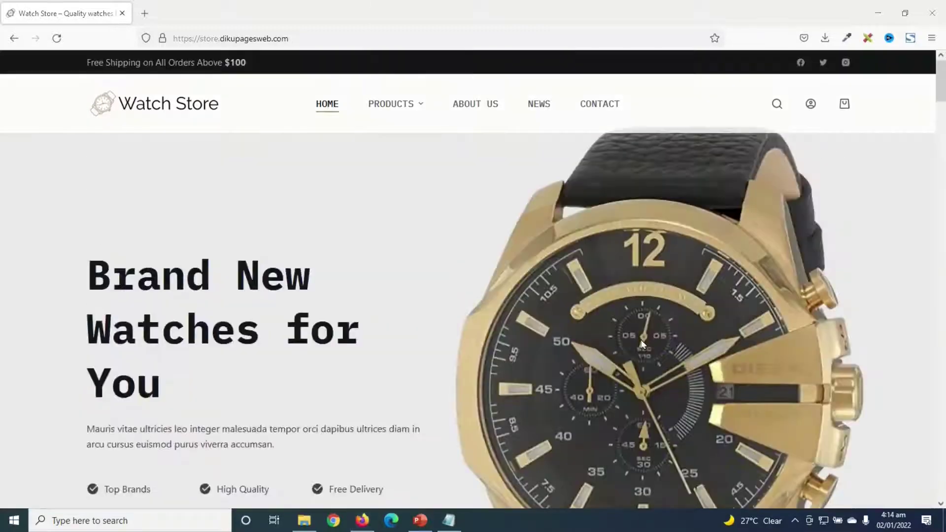
# Step: Look through the Watch Store home page, from the hero banner past the product, category and article sections to the newsletter sign-up
pyautogui.scroll(-2, 466, 173)
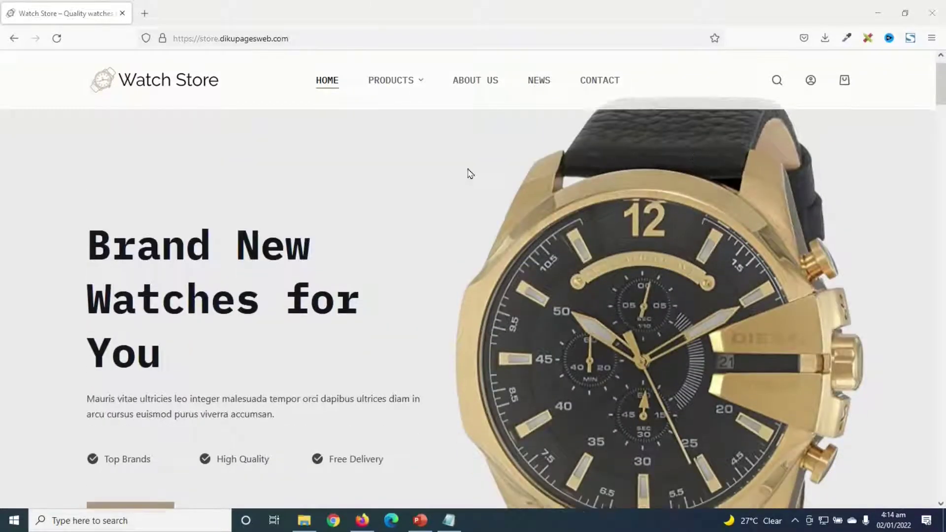
pyautogui.scroll(-3, 244, 274)
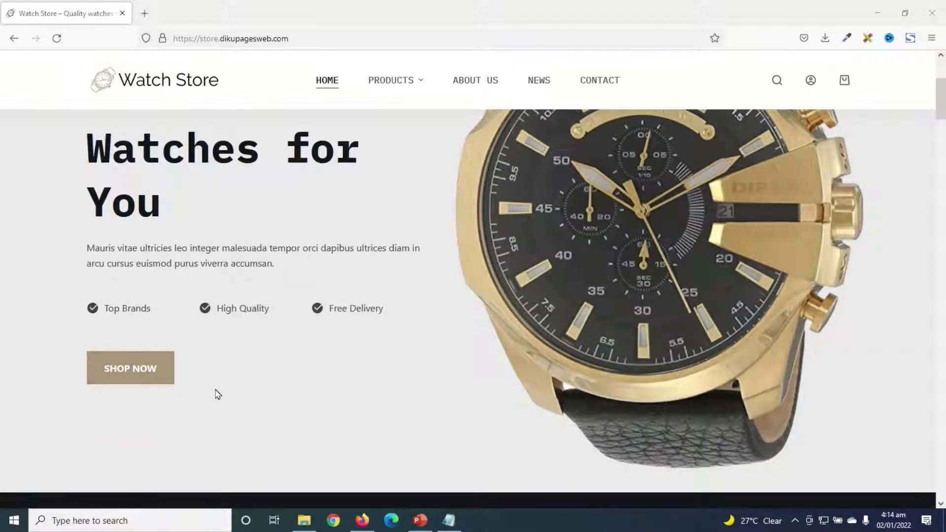
pyautogui.scroll(-8, 218, 391)
pyautogui.scroll(-10, 250, 308)
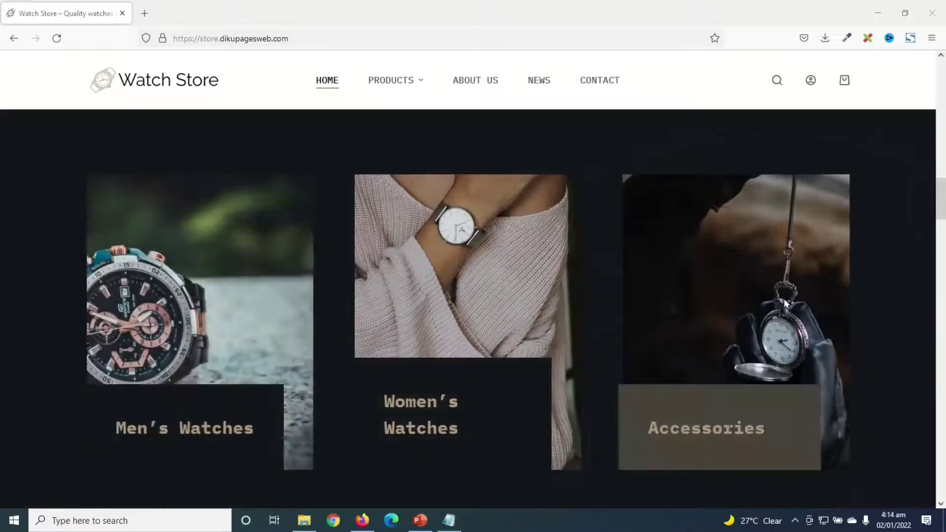
pyautogui.scroll(-8, 817, 321)
pyautogui.scroll(-1, 458, 316)
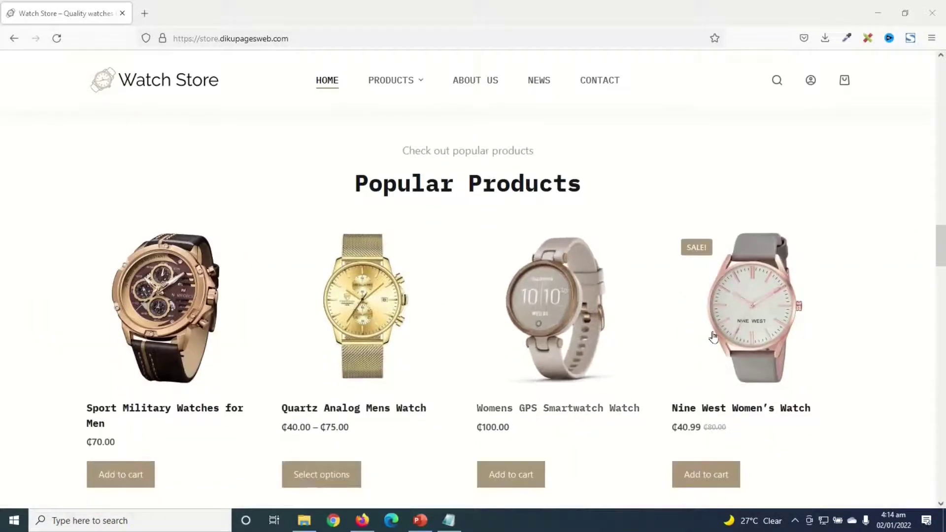
pyautogui.scroll(-5, 808, 359)
pyautogui.scroll(-5, 811, 356)
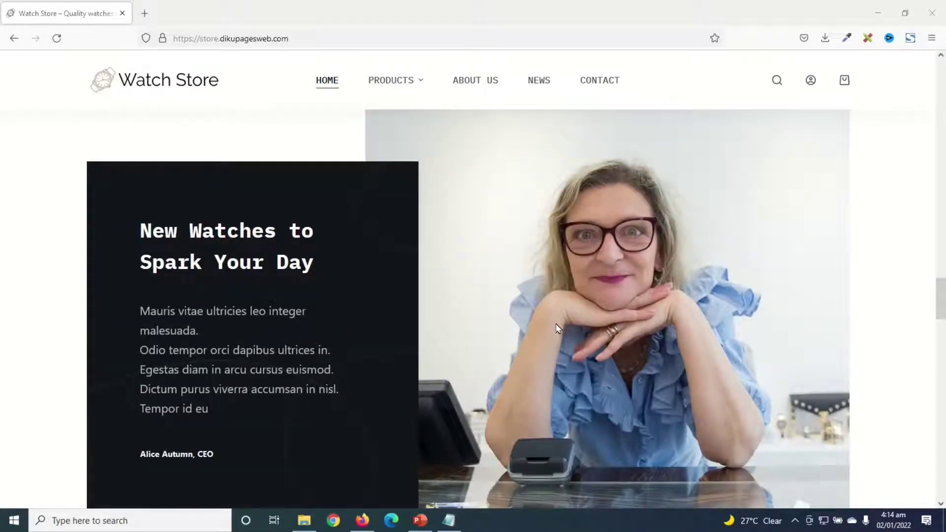
pyautogui.scroll(-10, 558, 328)
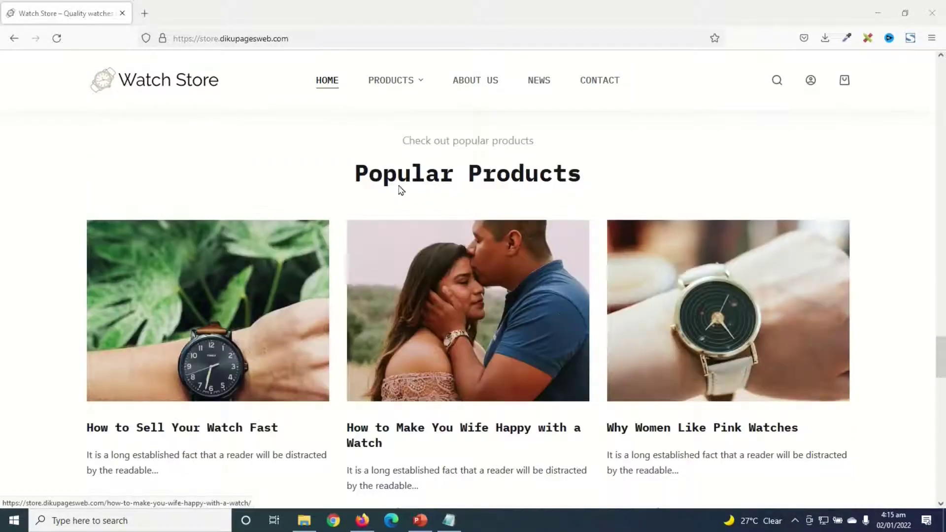
pyautogui.scroll(-5, 813, 449)
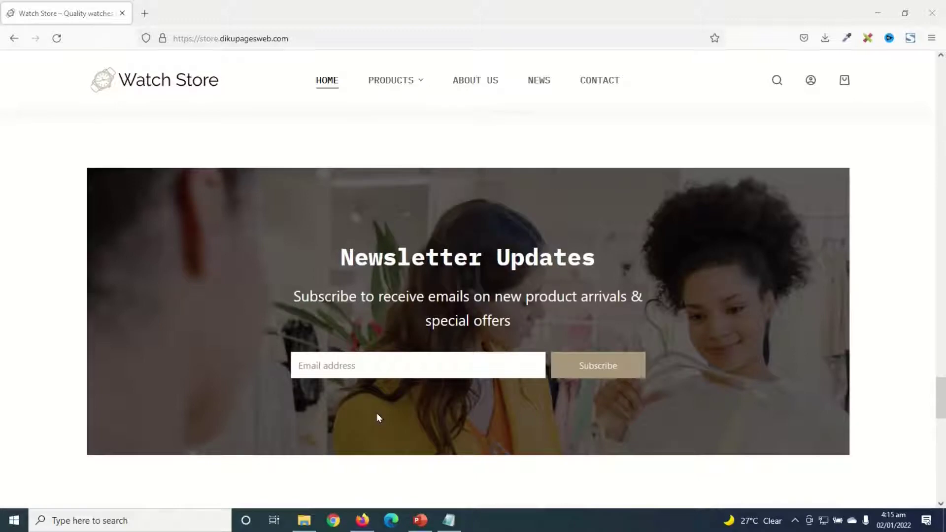
pyautogui.scroll(-8, 373, 414)
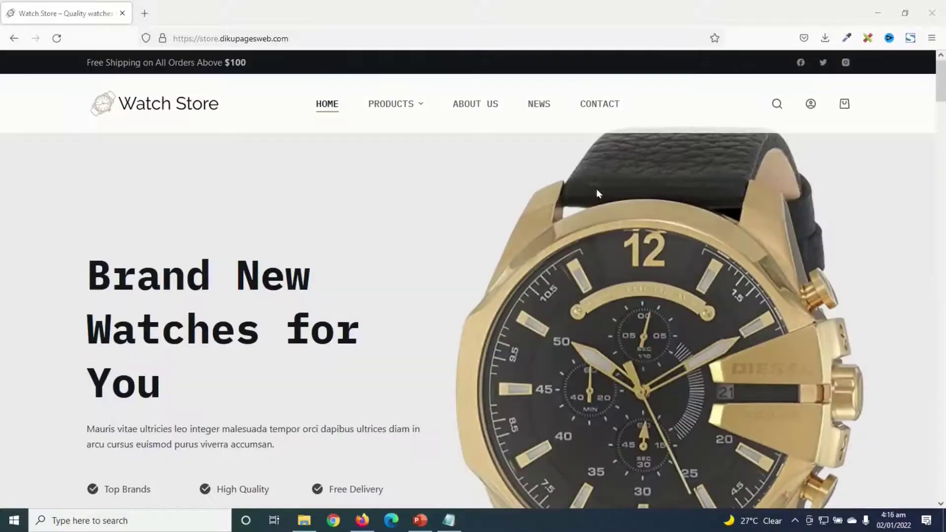
# Step: Open the Sport Military Watches for Men product from the home page's popular products
pyautogui.scroll(-4, 596, 191)
pyautogui.scroll(-10, 595, 197)
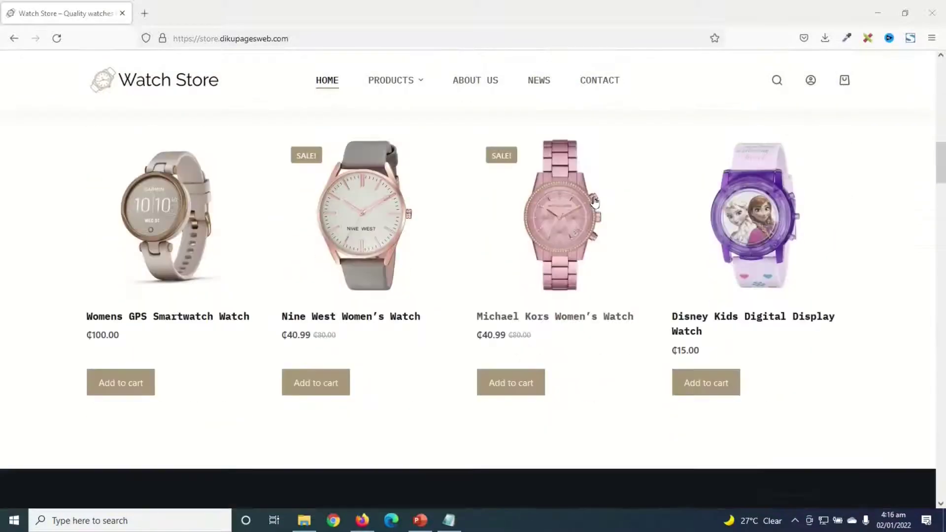
pyautogui.scroll(-10, 624, 213)
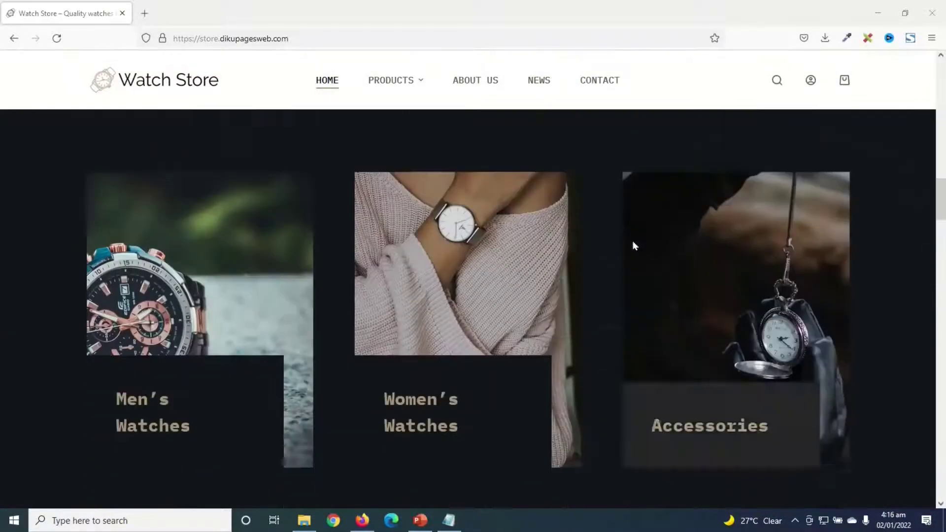
pyautogui.scroll(-3, 579, 280)
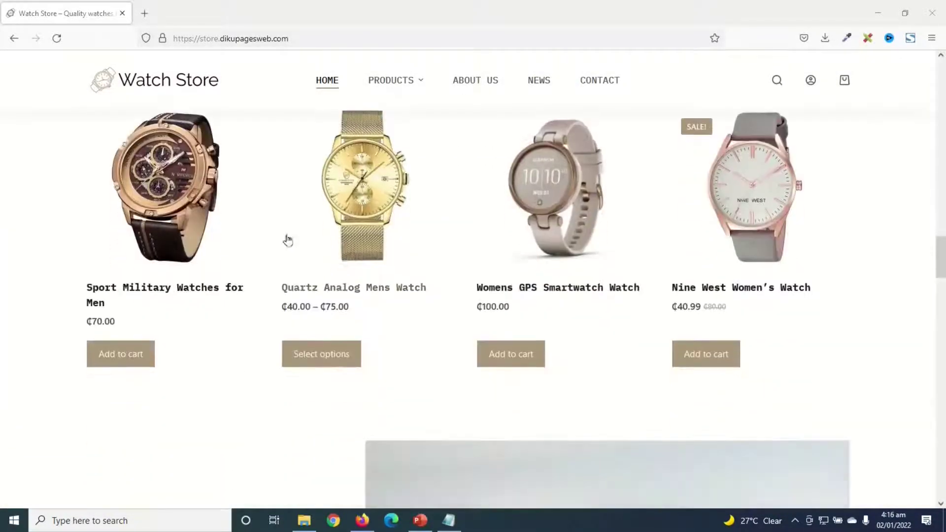
pyautogui.click(157, 169)
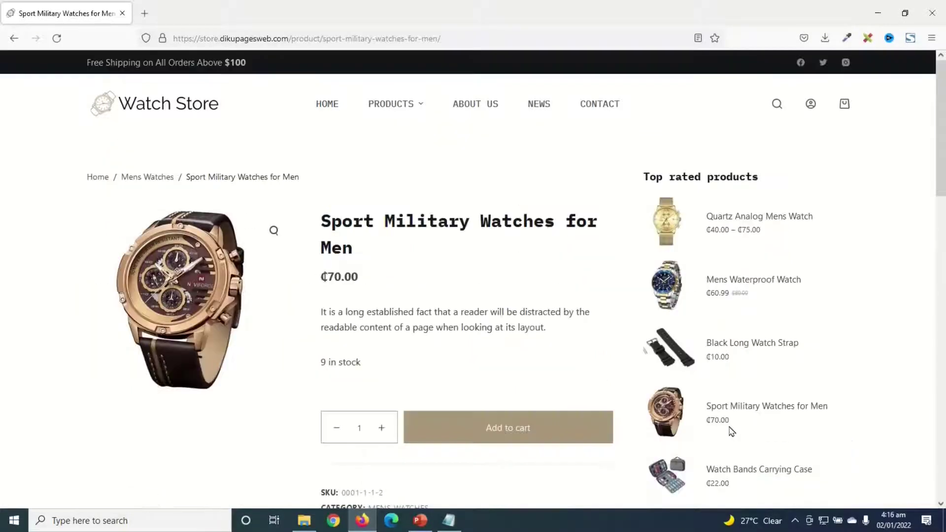
# Step: Add one Sport Military Watches for Men to the cart and proceed from the cart to checkout
pyautogui.click(514, 435)
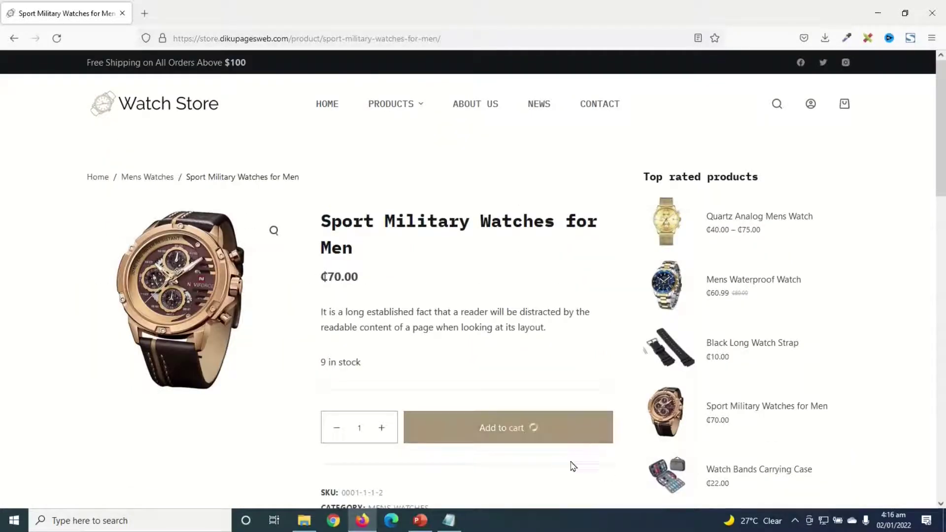
pyautogui.click(564, 436)
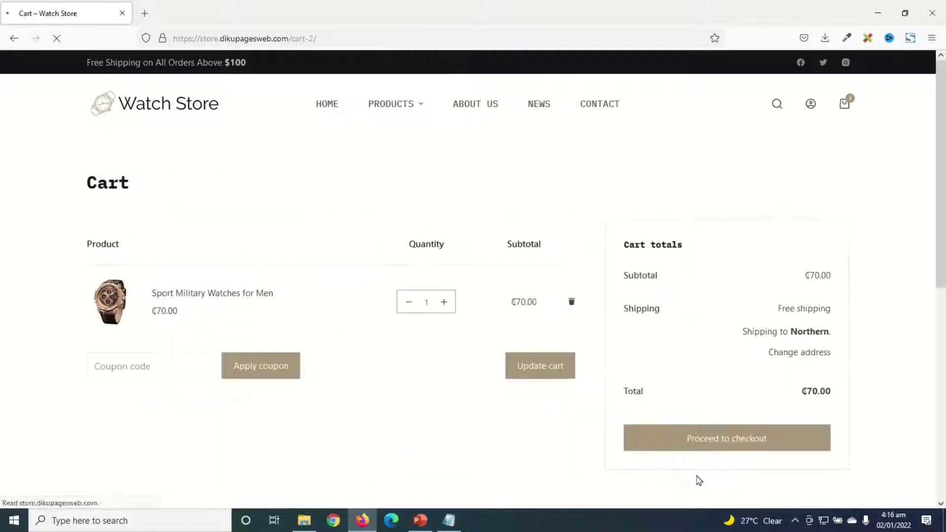
pyautogui.click(713, 446)
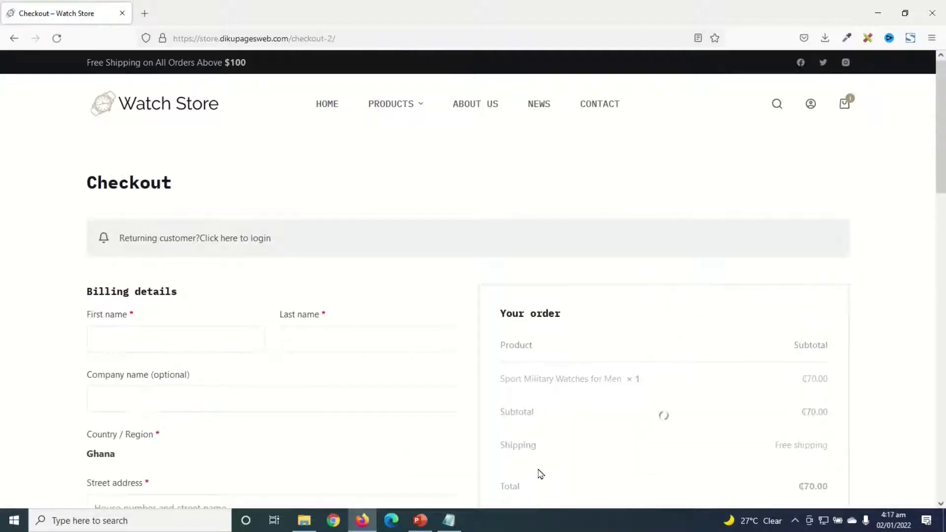
# Step: Review the checkout form with its billing details and place the order with cash on delivery
pyautogui.scroll(-10, 192, 319)
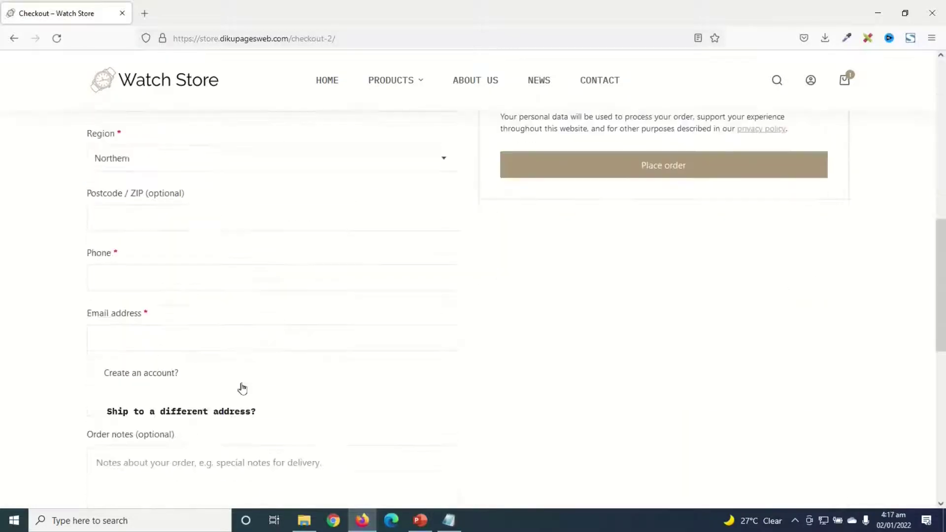
pyautogui.scroll(6, 250, 389)
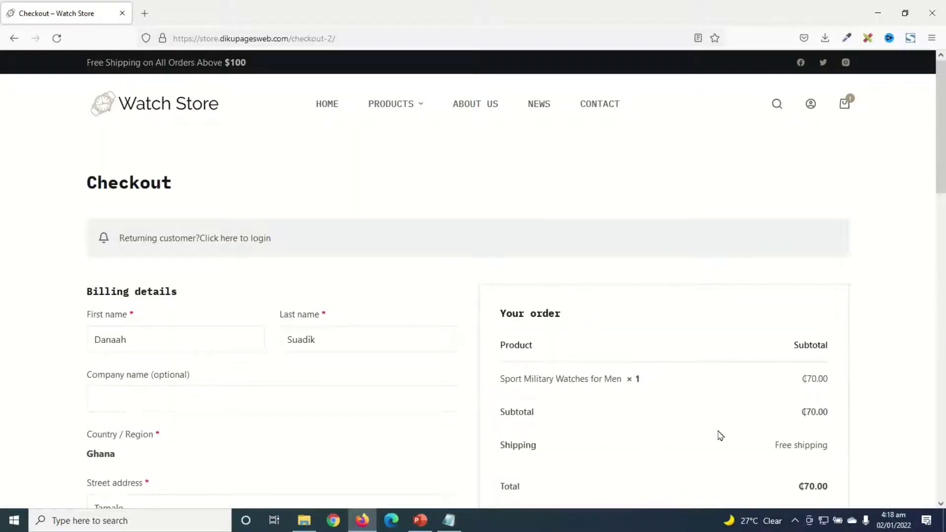
pyautogui.scroll(-3, 769, 438)
pyautogui.scroll(-1, 117, 404)
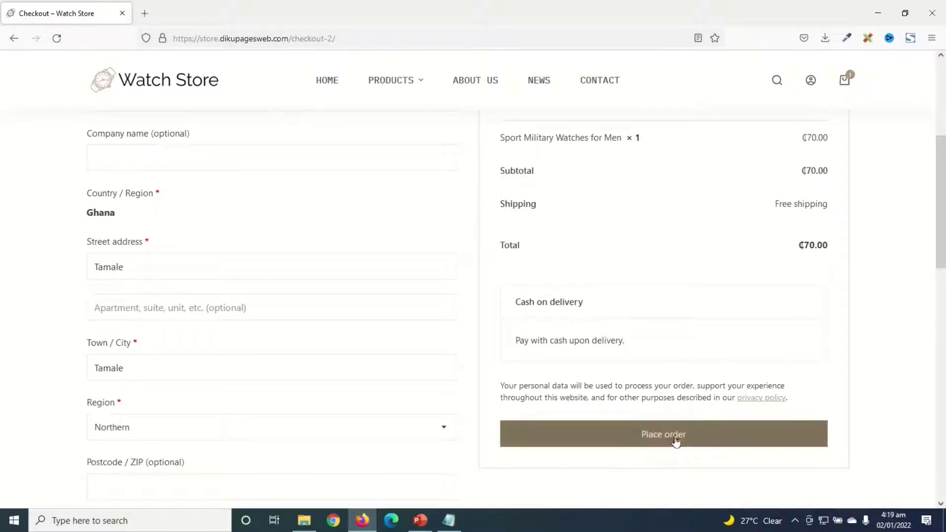
pyautogui.click(675, 438)
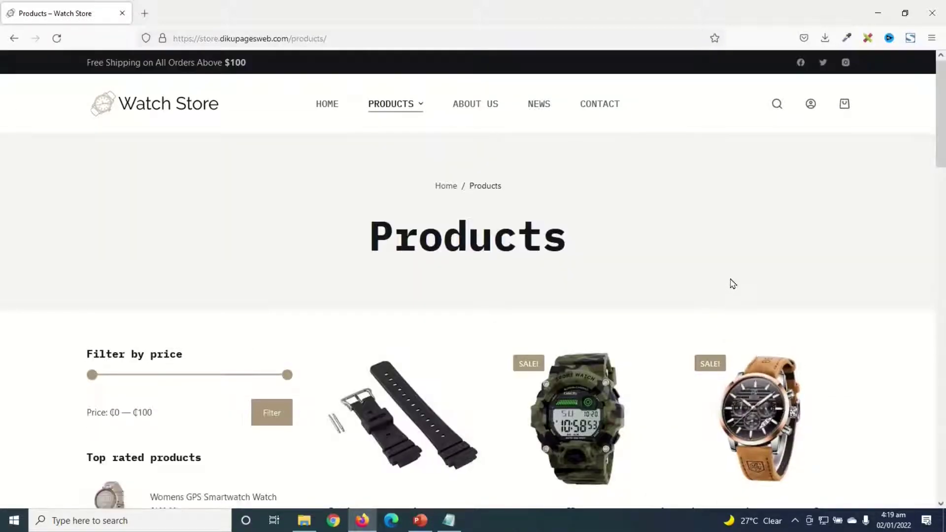
# Step: Browse the Products page, open the Quartz Analog Mens Watch, and choose the Black color and a size
pyautogui.scroll(-10, 732, 283)
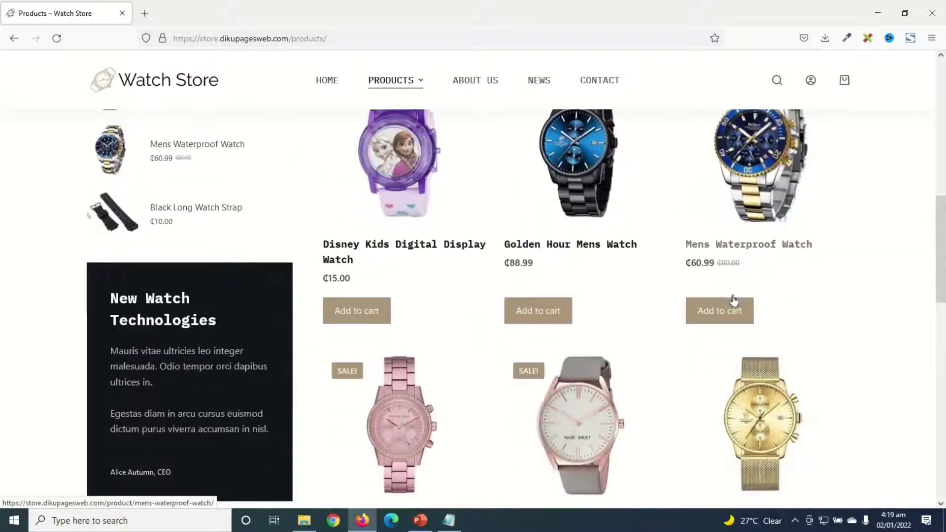
pyautogui.scroll(5, 733, 299)
pyautogui.click(736, 295)
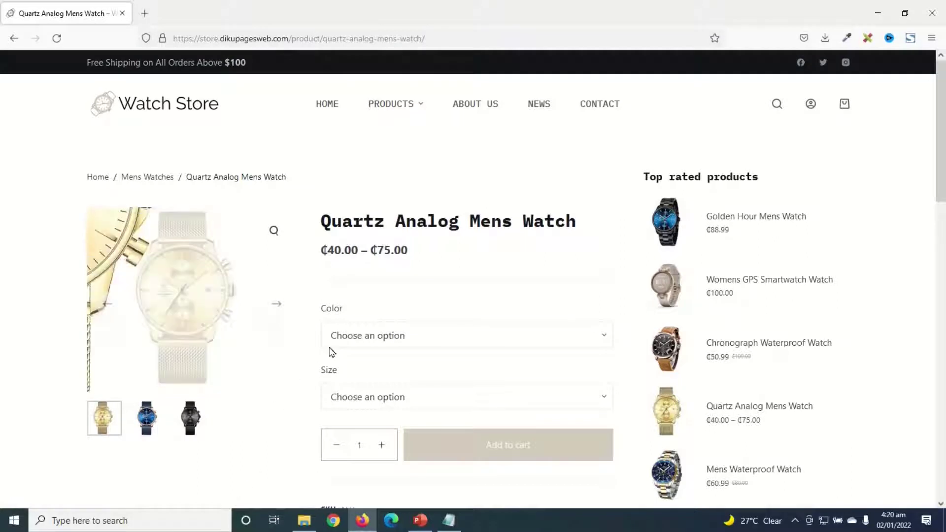
pyautogui.click(343, 337)
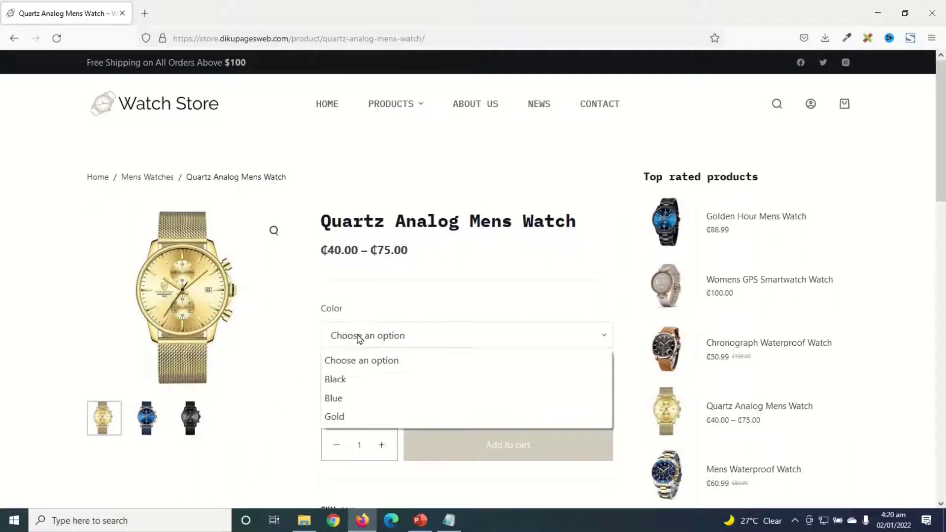
pyautogui.click(357, 379)
pyautogui.click(386, 397)
pyautogui.click(362, 441)
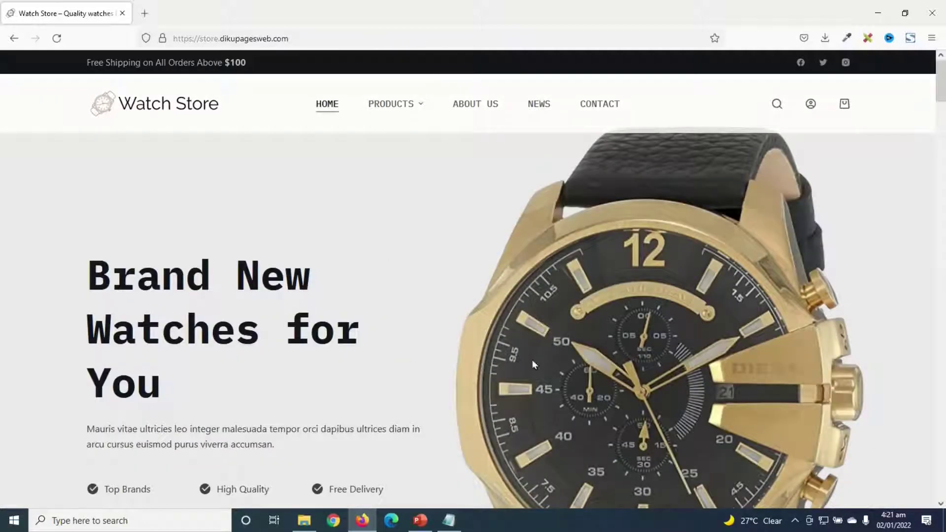
# Step: Look over the home page sections again and highlight the hero heading "Brand New Watches for You"
pyautogui.scroll(-10, 532, 365)
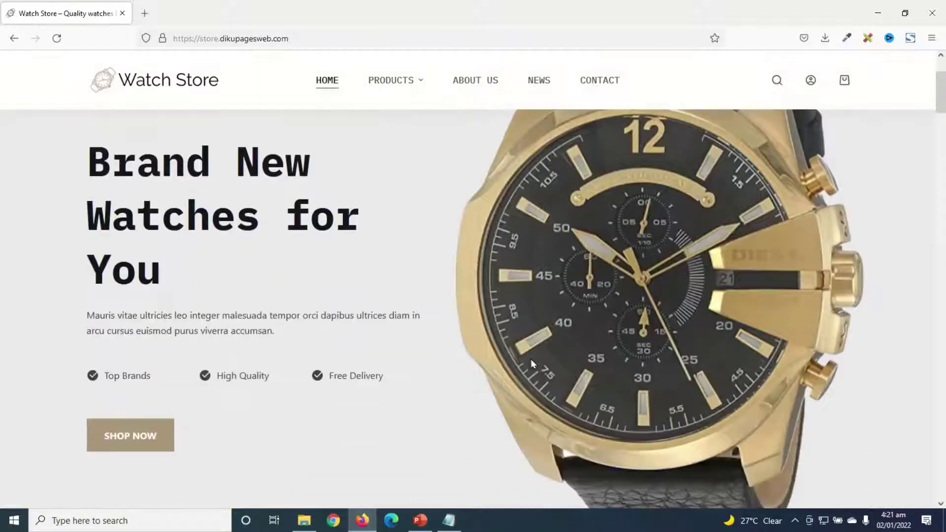
pyautogui.scroll(-10, 534, 365)
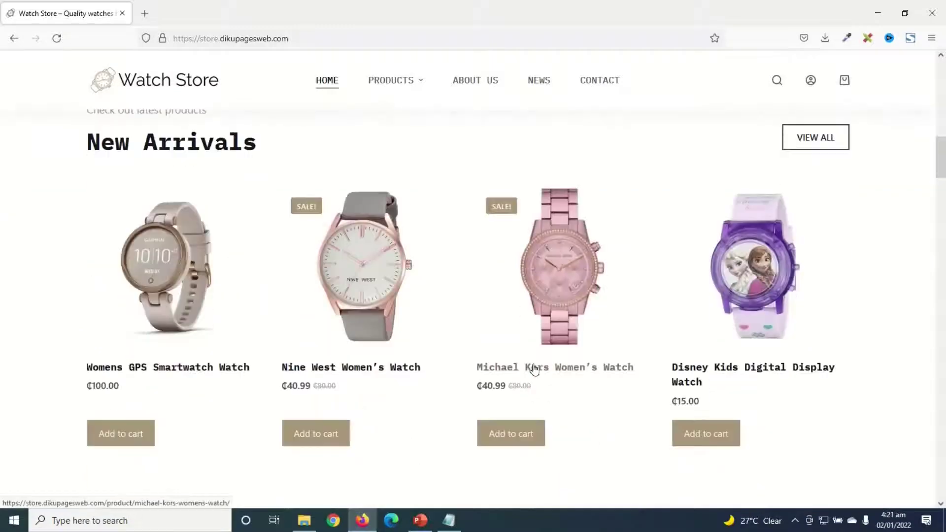
pyautogui.scroll(-10, 538, 370)
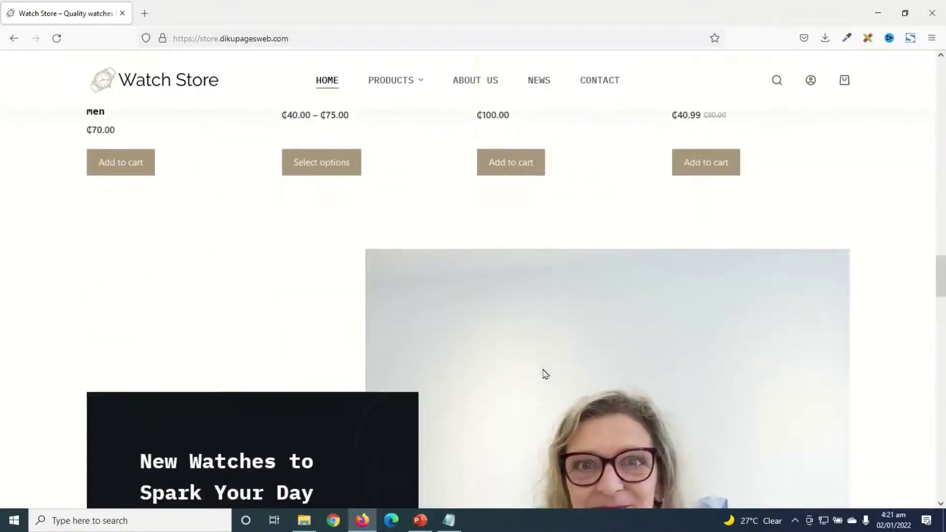
pyautogui.scroll(-5, 545, 375)
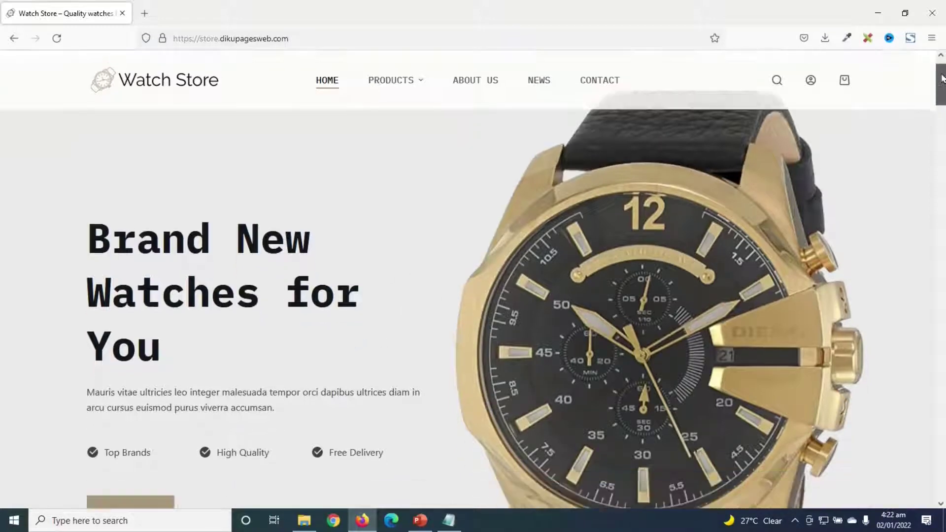
pyautogui.scroll(-5, 942, 96)
pyautogui.moveTo(943, 97); pyautogui.dragTo(943, 330)
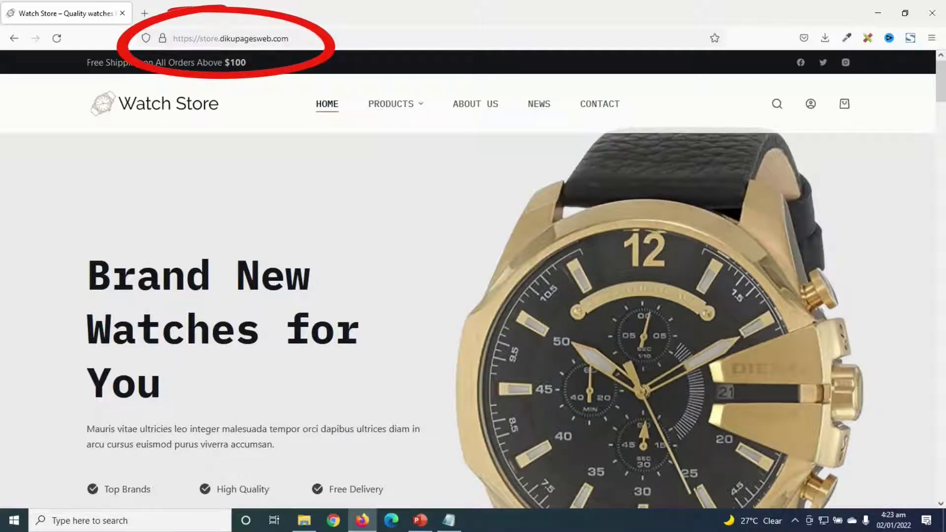
pyautogui.moveTo(90, 266); pyautogui.dragTo(176, 386)
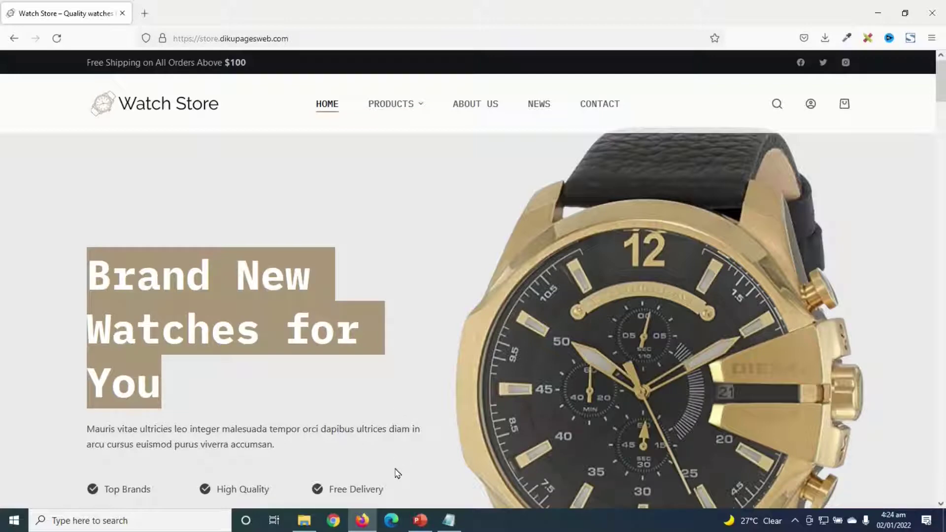
pyautogui.click(383, 440)
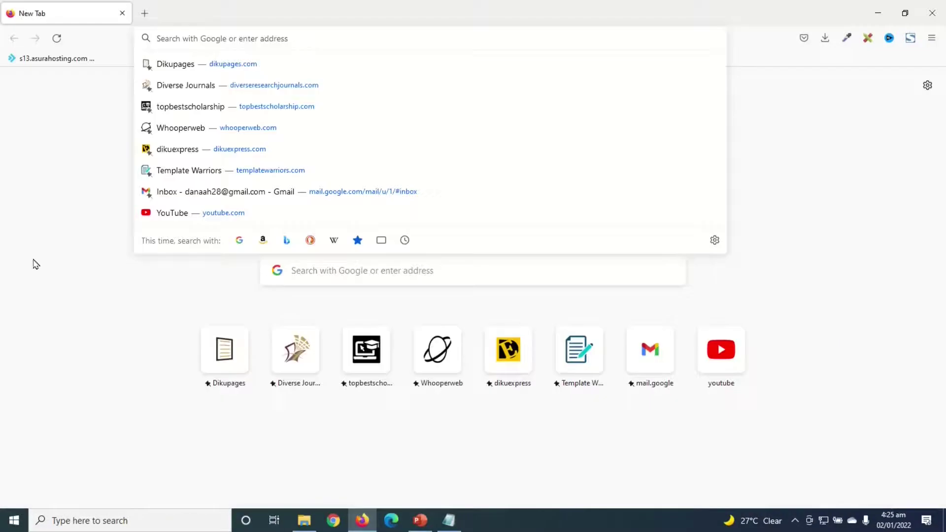
pyautogui.press('Down')
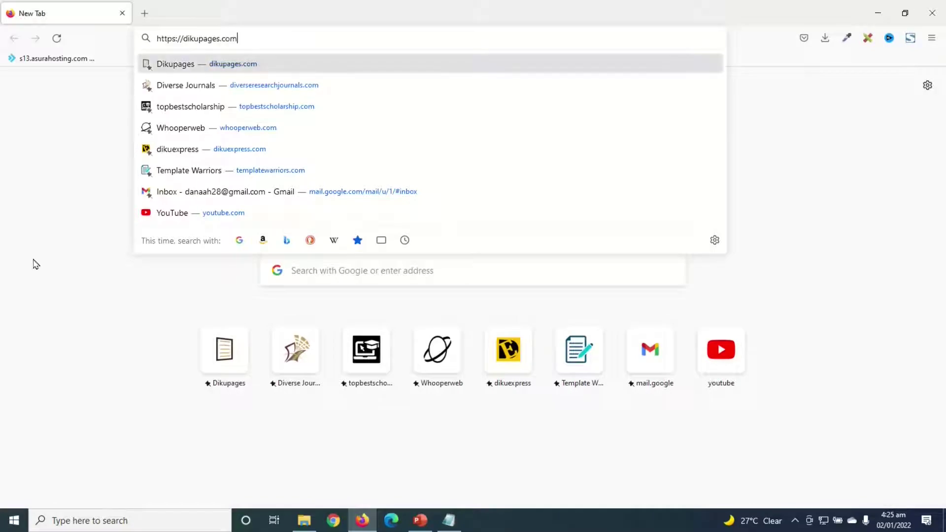
pyautogui.write('/asura')
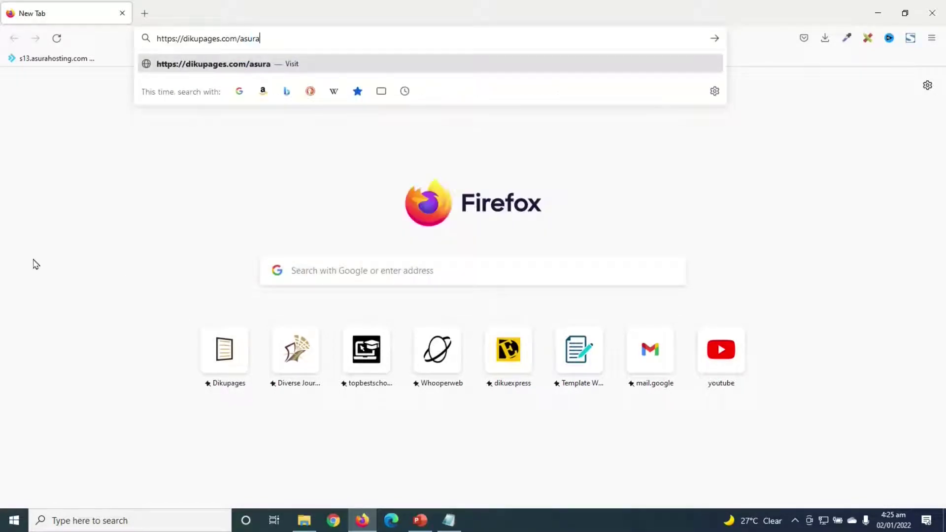
pyautogui.press('Return')
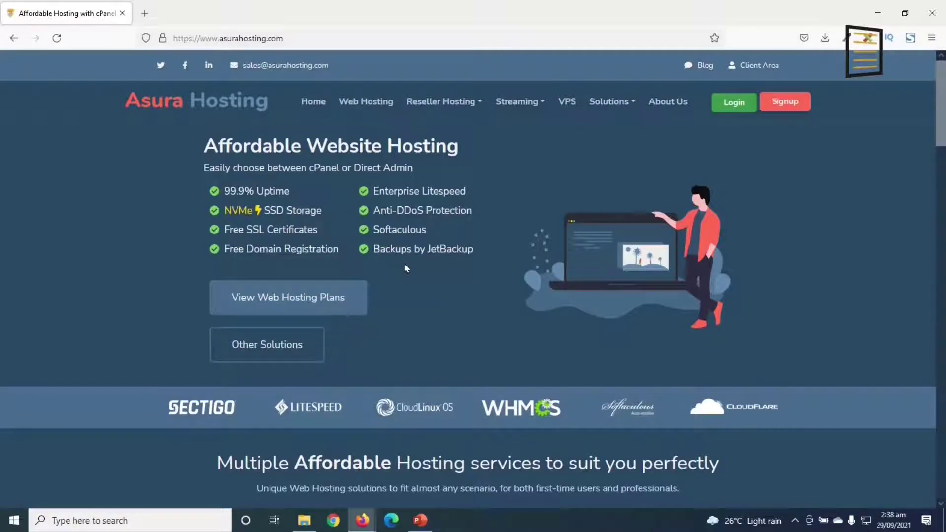
# Step: Open the Website Hosting plans from the hosting services overview and bring up the Web Hosting Plans comparison
pyautogui.scroll(-6, 421, 269)
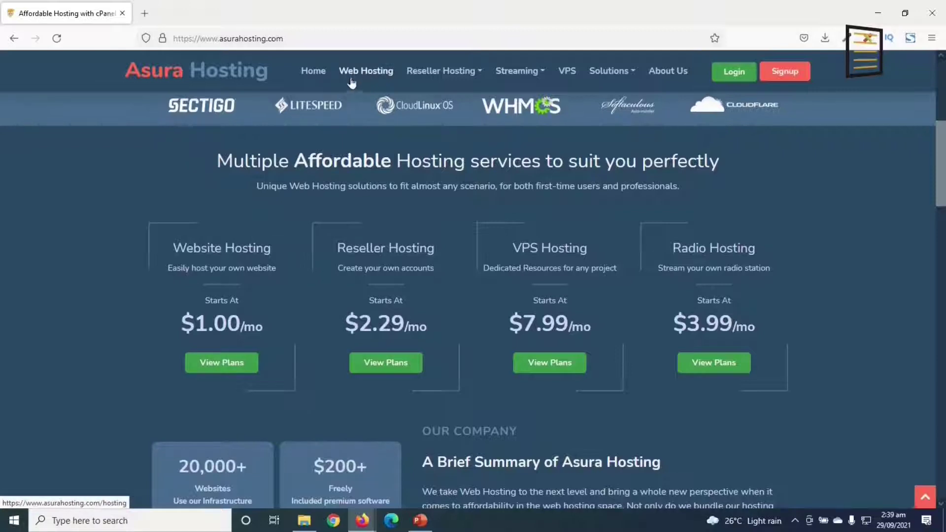
pyautogui.click(209, 375)
pyautogui.scroll(-3, 212, 345)
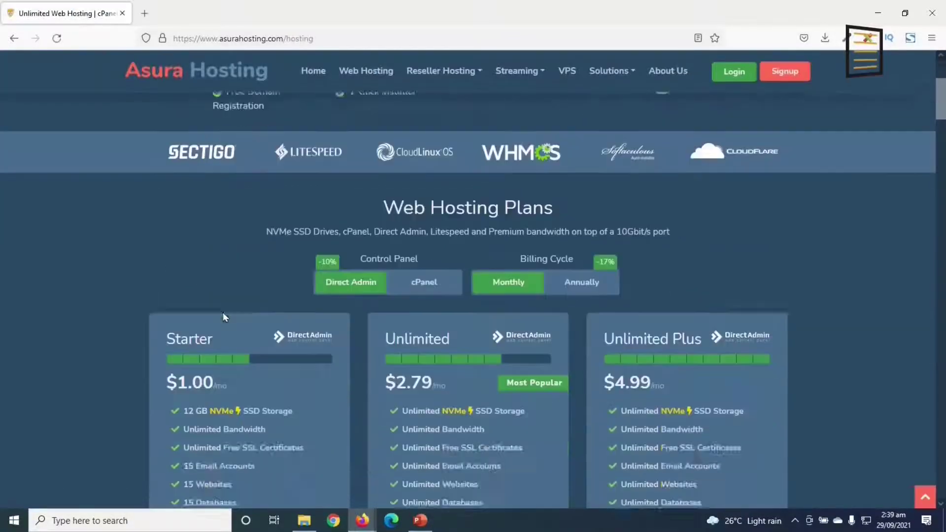
# Step: Compare the monthly prices of the Web Hosting Plans under cPanel and Direct Admin, ending on Direct Admin
pyautogui.scroll(-3, 223, 317)
pyautogui.scroll(-1, 315, 488)
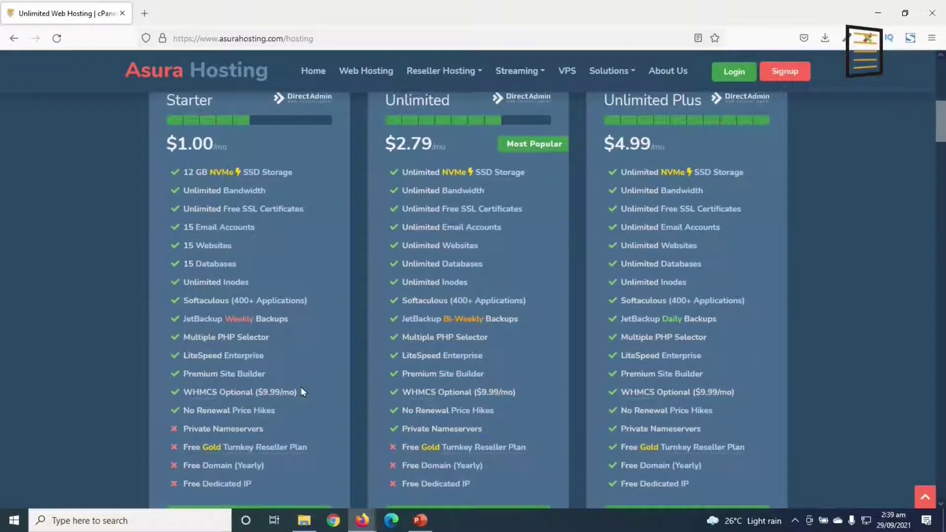
pyautogui.scroll(1, 301, 392)
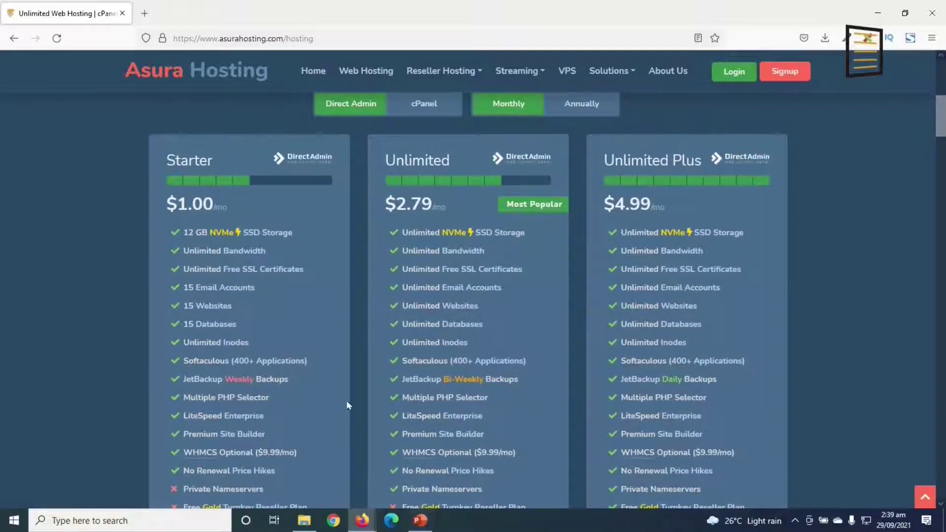
pyautogui.scroll(1, 350, 394)
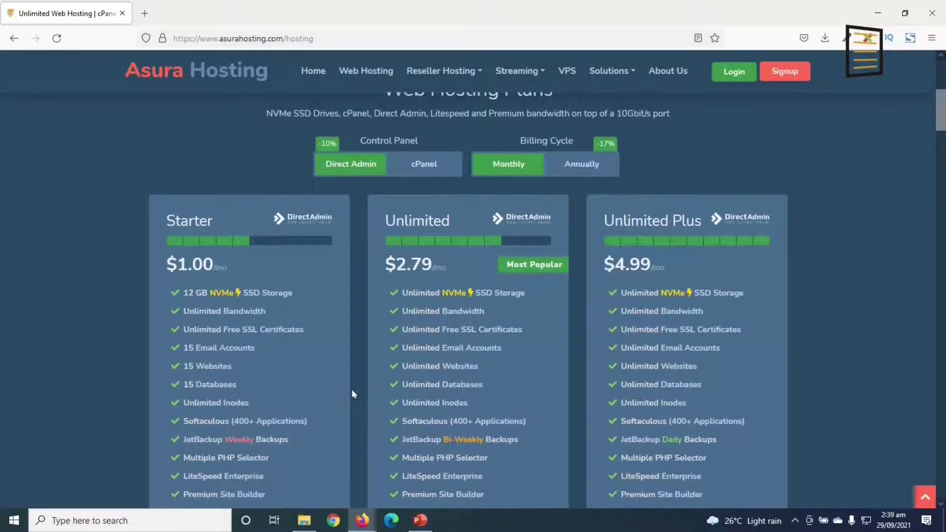
pyautogui.click(433, 177)
pyautogui.click(353, 170)
pyautogui.click(426, 164)
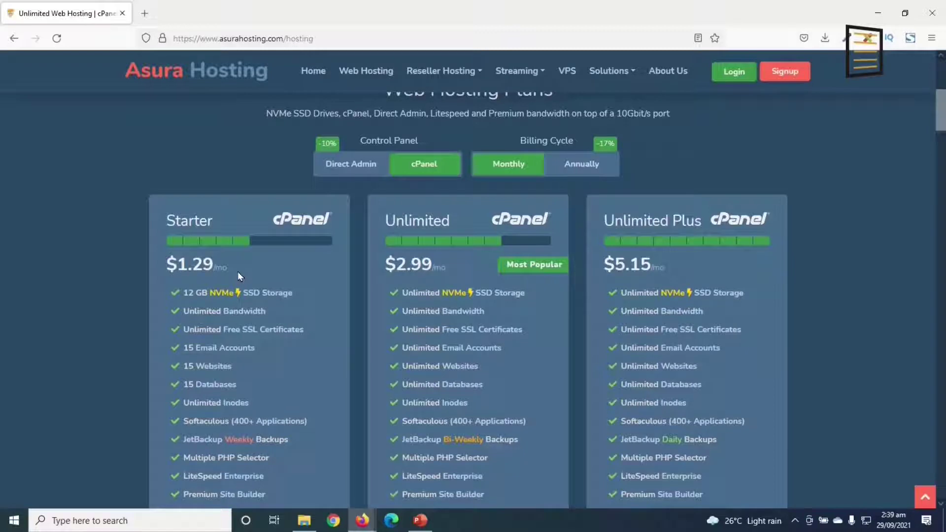
pyautogui.click(334, 167)
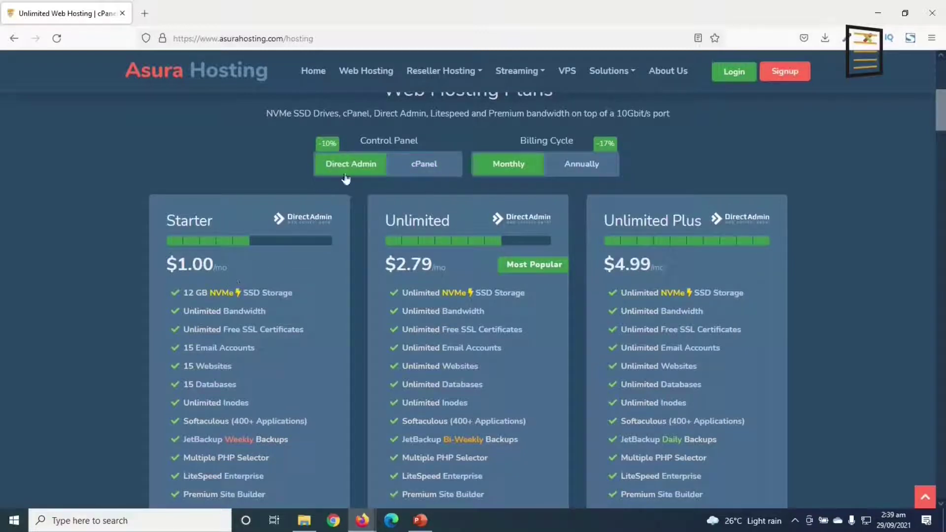
# Step: Examine the features of the Starter, Unlimited and Unlimited Plus plans and the initial and renewal pricing information
pyautogui.scroll(-1, 213, 329)
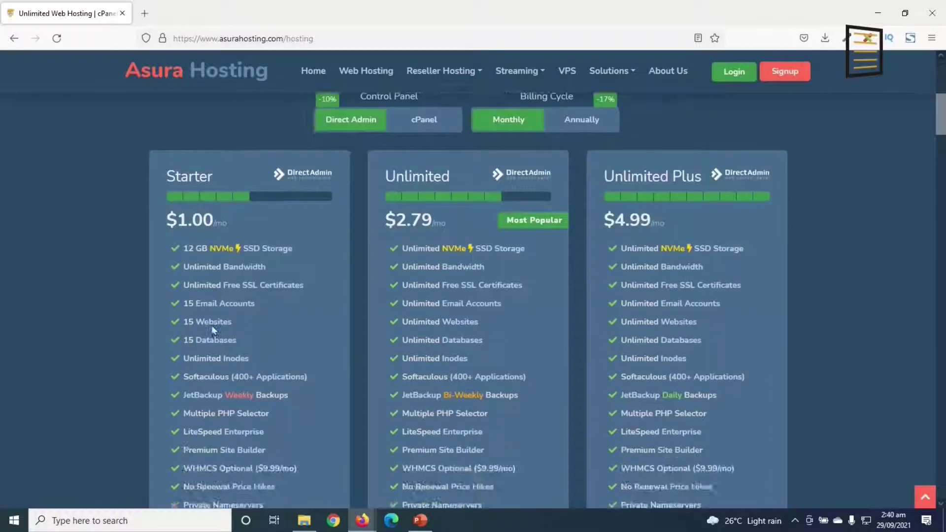
pyautogui.scroll(-2, 213, 329)
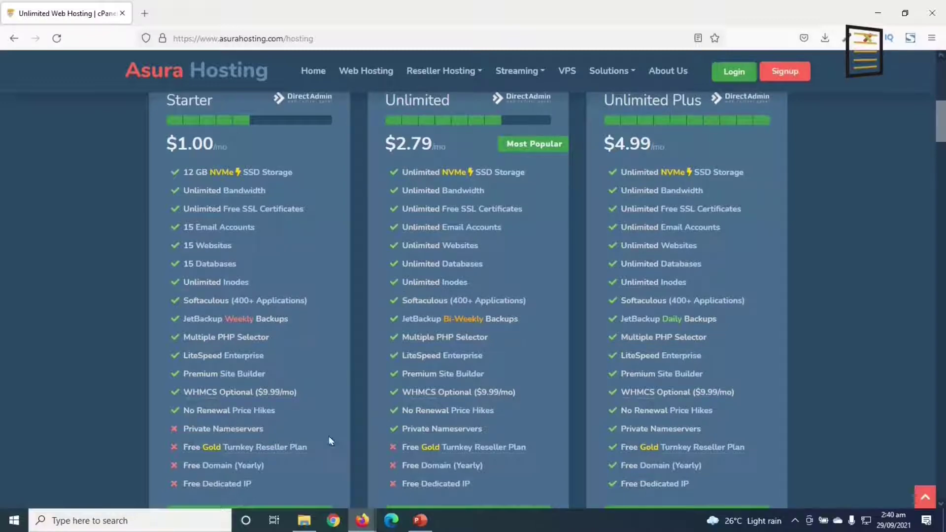
pyautogui.scroll(-2, 223, 489)
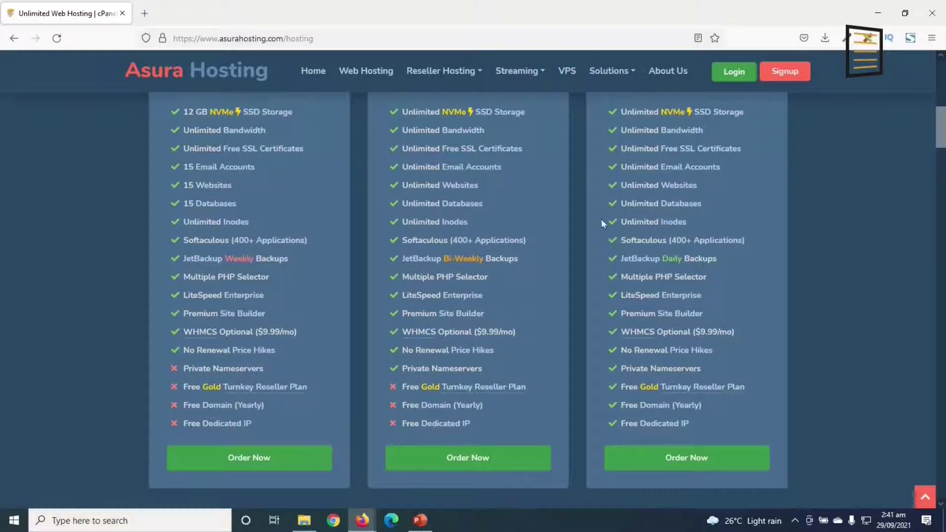
pyautogui.scroll(3, 636, 240)
pyautogui.scroll(-3, 693, 255)
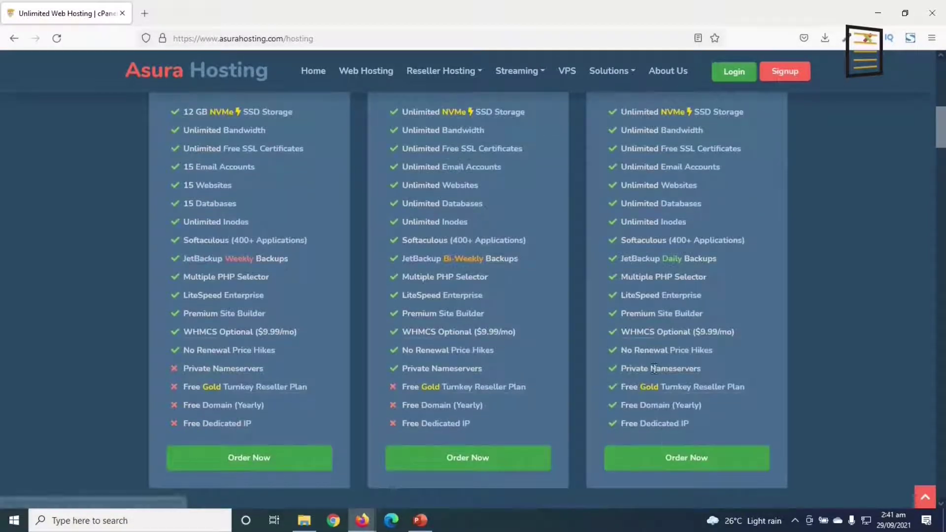
pyautogui.scroll(2, 290, 199)
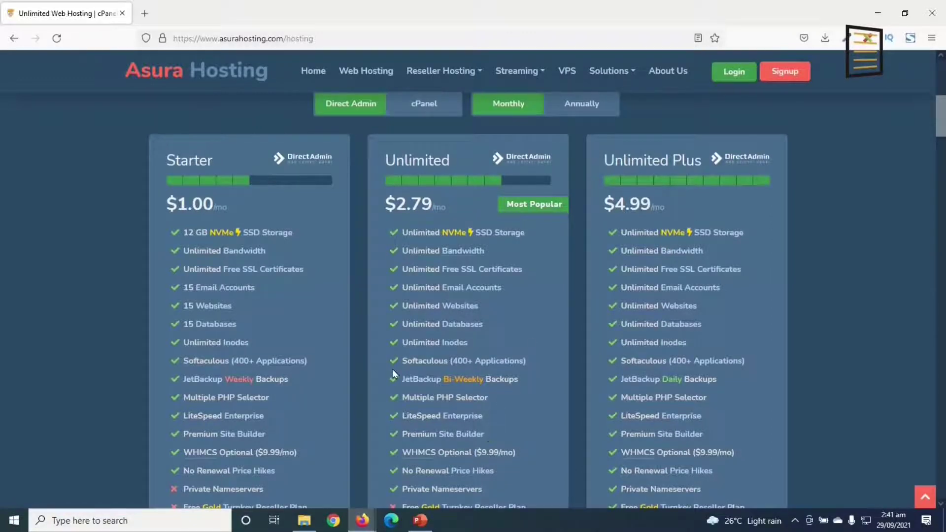
pyautogui.scroll(-3, 394, 373)
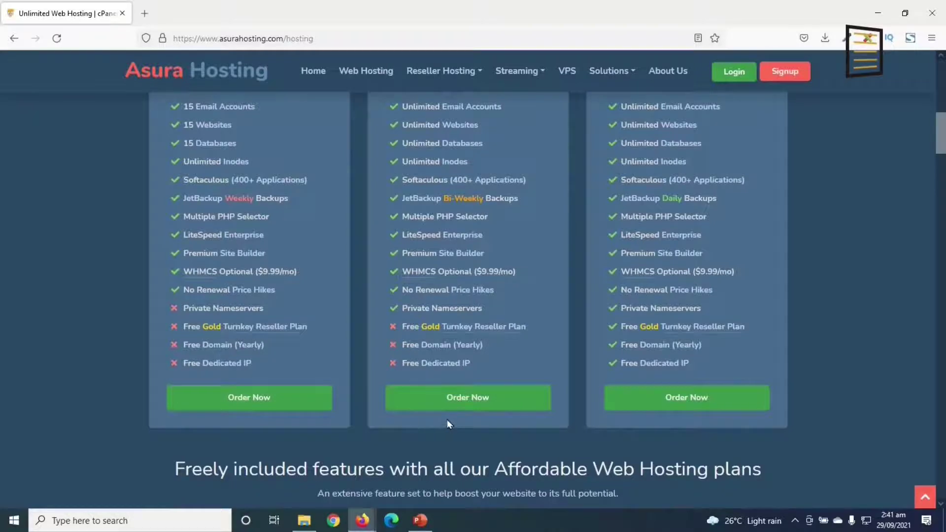
pyautogui.scroll(-6, 447, 420)
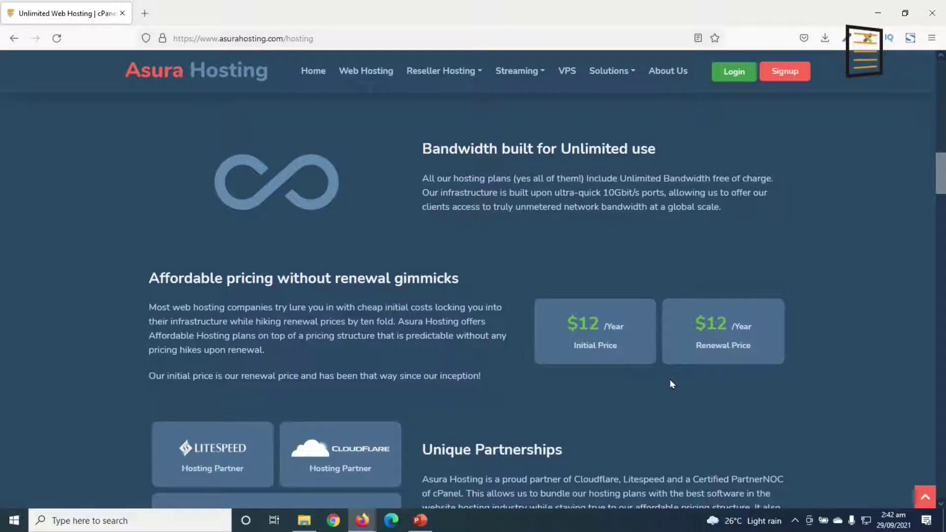
# Step: Order the Starter plan with Direct Admin and choose to register a new domain
pyautogui.scroll(6, 559, 420)
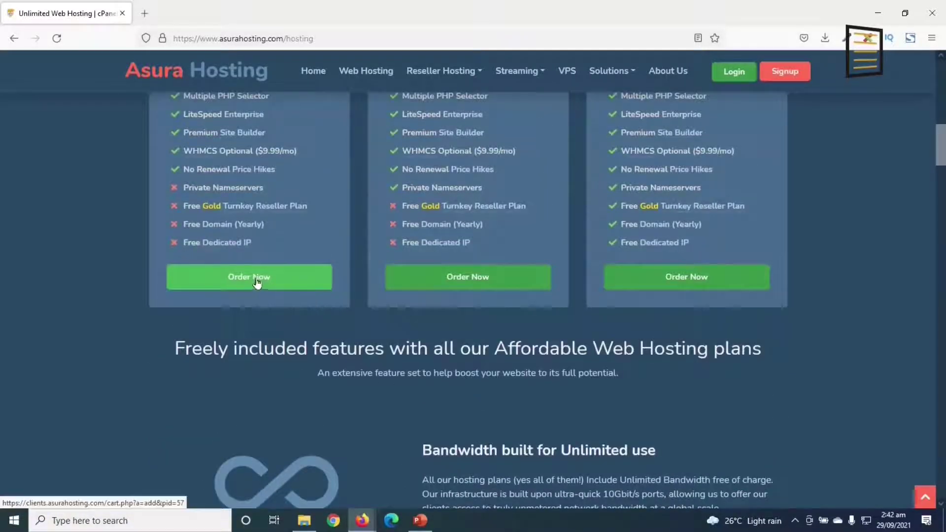
pyautogui.click(269, 285)
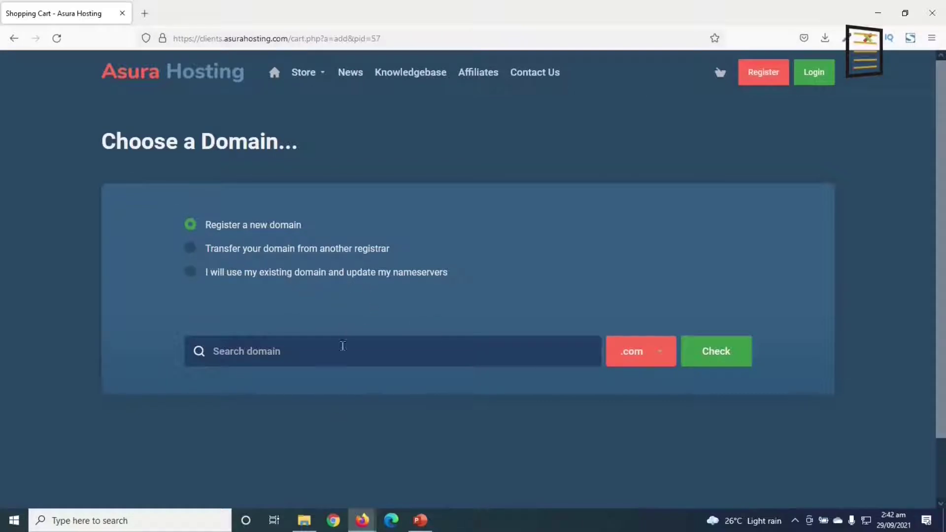
pyautogui.click(190, 273)
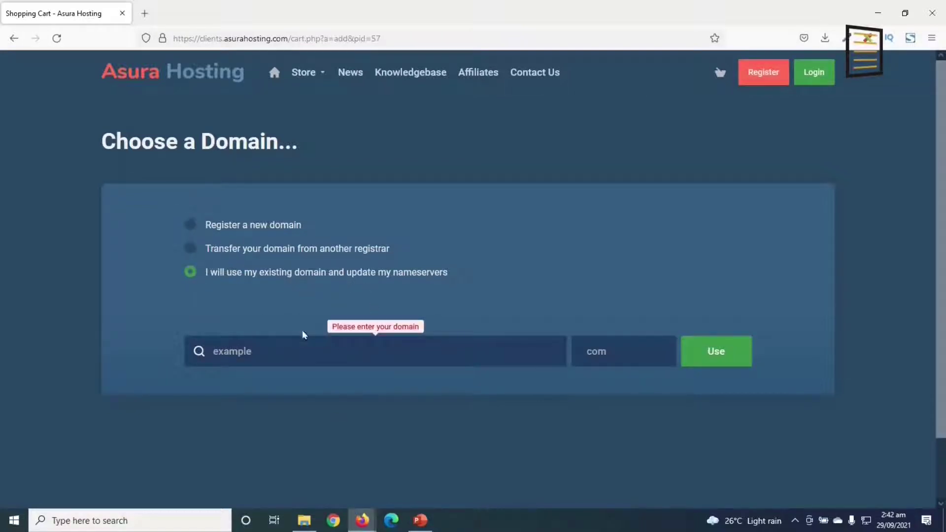
pyautogui.click(210, 229)
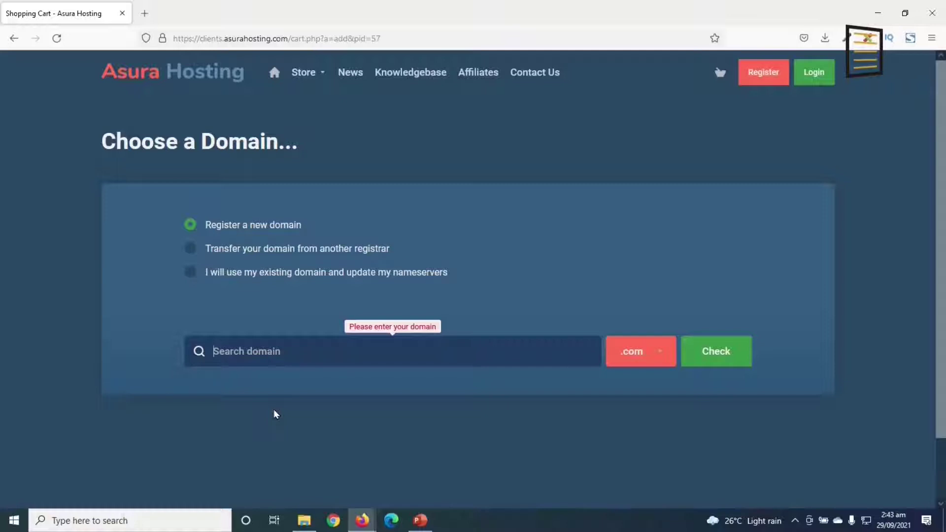
# Step: Enter dikupagesvveb as the domain name to search for
pyautogui.write('dikupag')
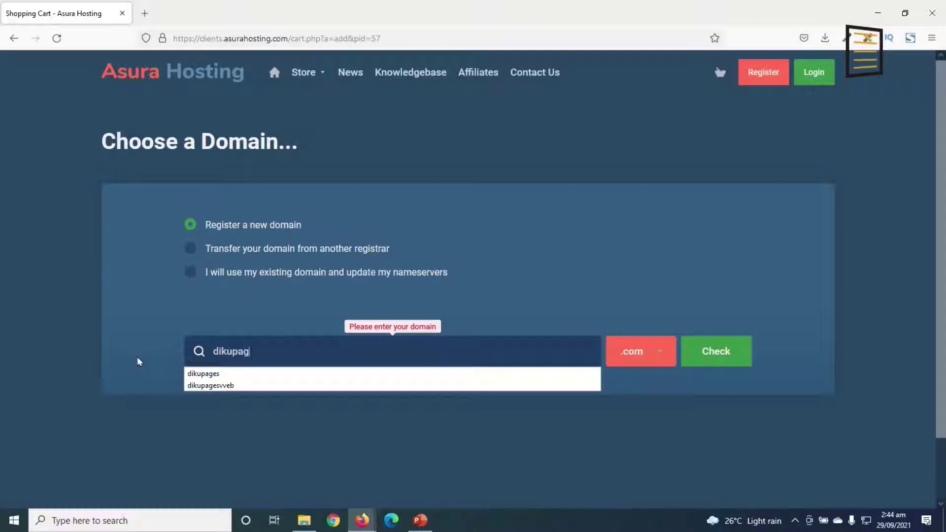
pyautogui.write('esvvw')
pyautogui.press('BackSpace')
pyautogui.press('BackSpace')
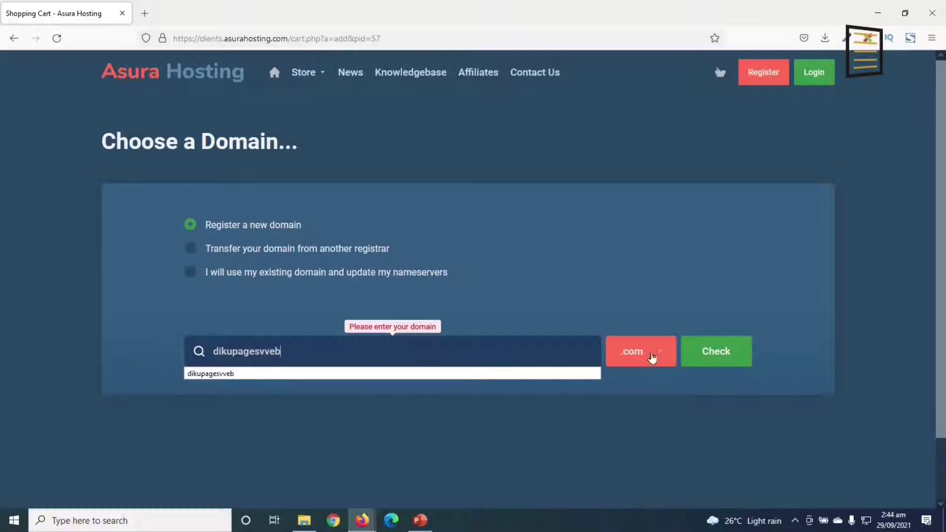
# Step: Look through the available domain extensions and select .com
pyautogui.click(652, 358)
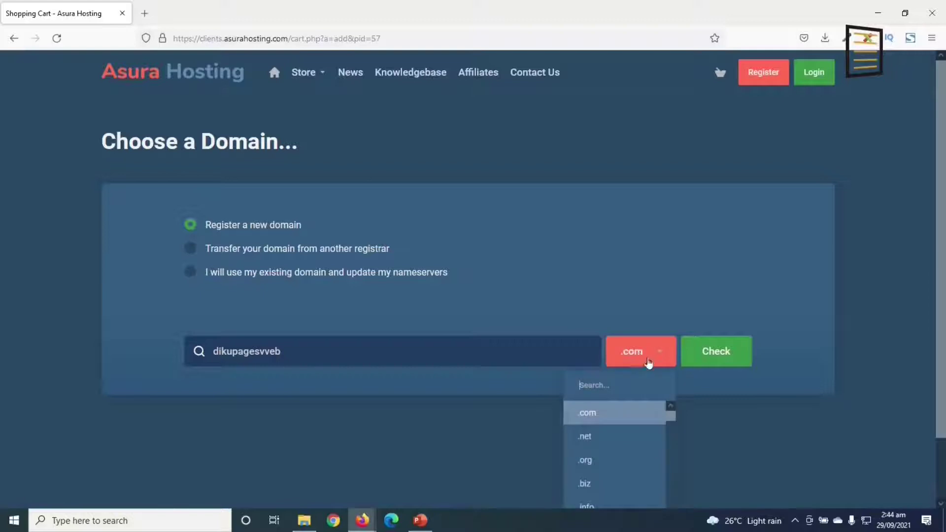
pyautogui.scroll(-1, 642, 364)
pyautogui.scroll(-3, 625, 392)
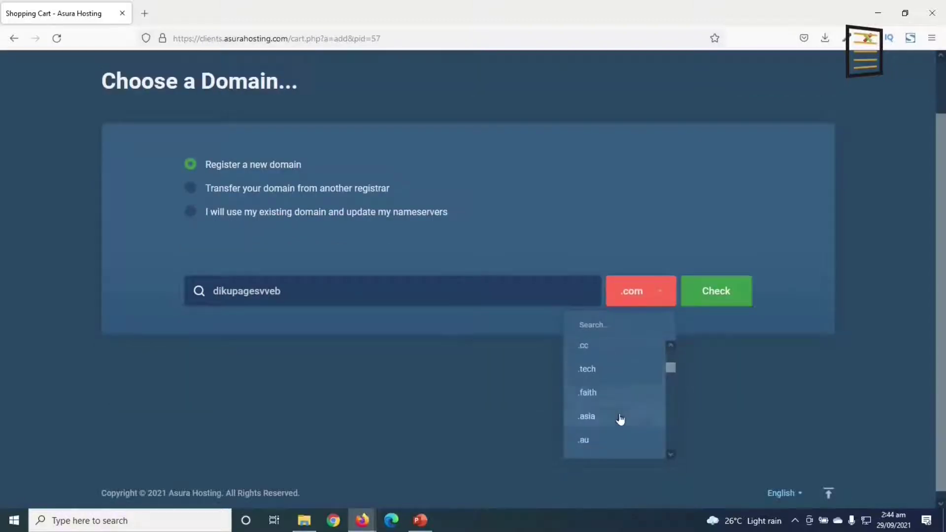
pyautogui.scroll(3, 621, 429)
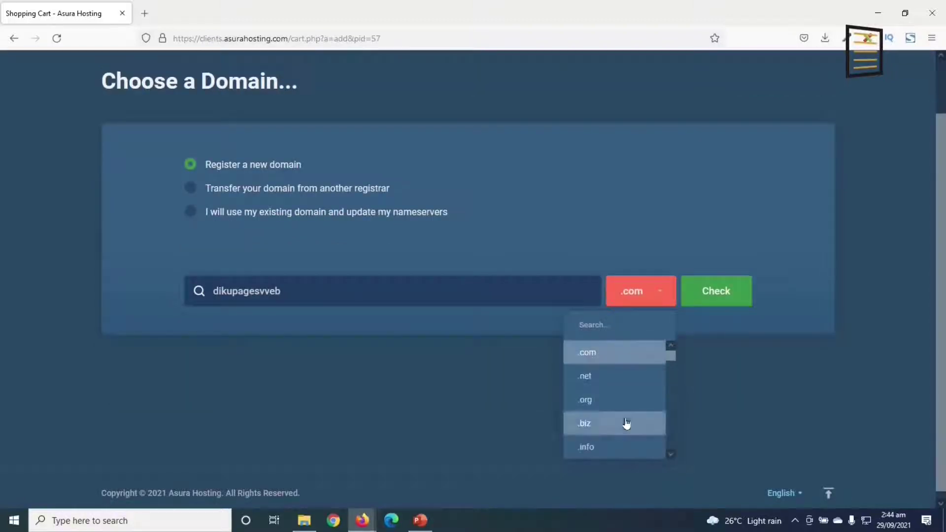
pyautogui.click(600, 355)
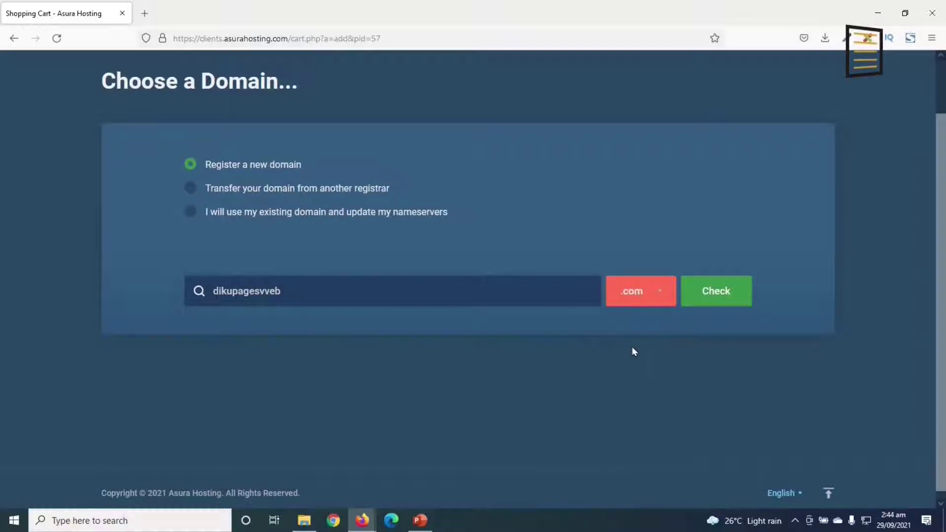
pyautogui.click(629, 298)
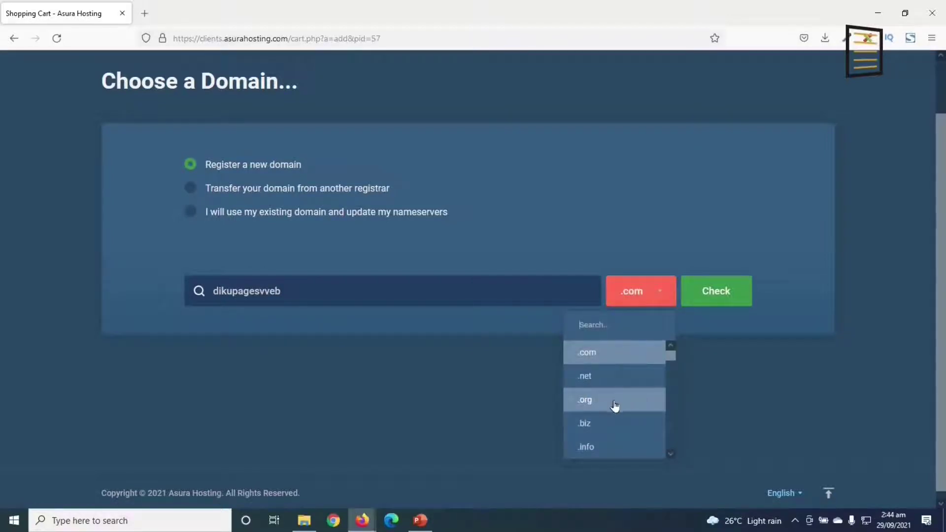
pyautogui.click(626, 304)
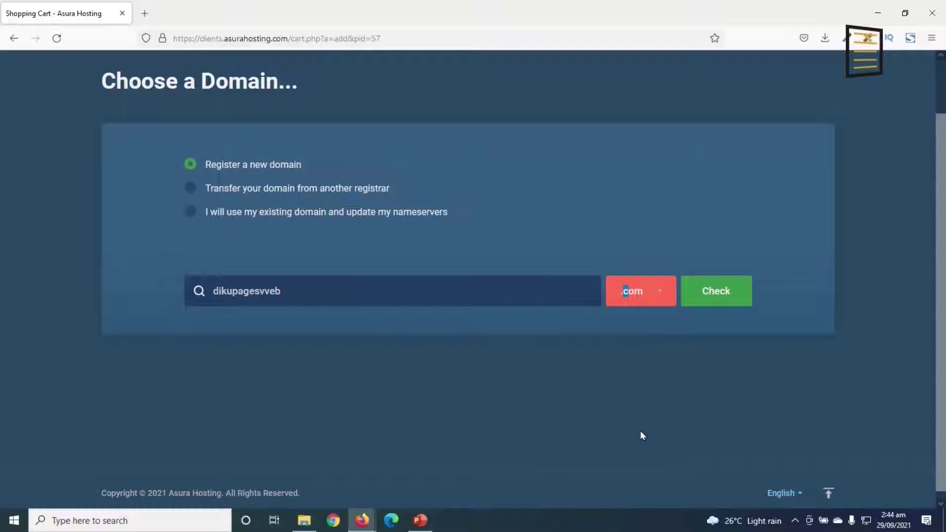
# Step: Check the availability and price of dikupagesvveb.com and continue the order with that domain
pyautogui.click(712, 302)
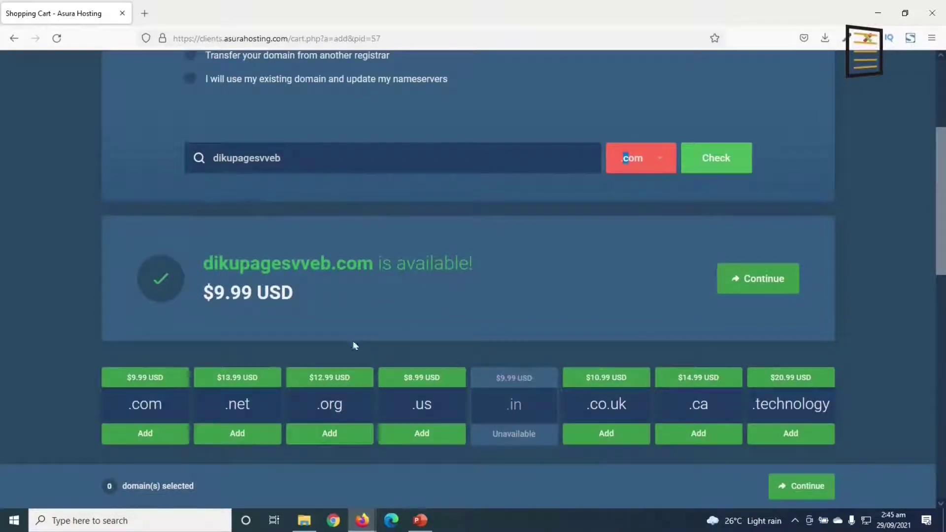
pyautogui.moveTo(197, 296); pyautogui.dragTo(292, 299)
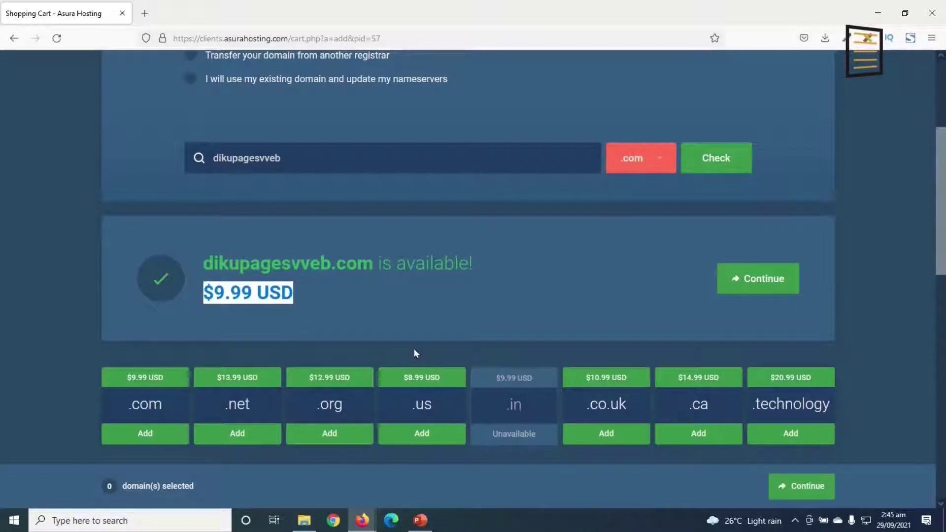
pyautogui.click(764, 282)
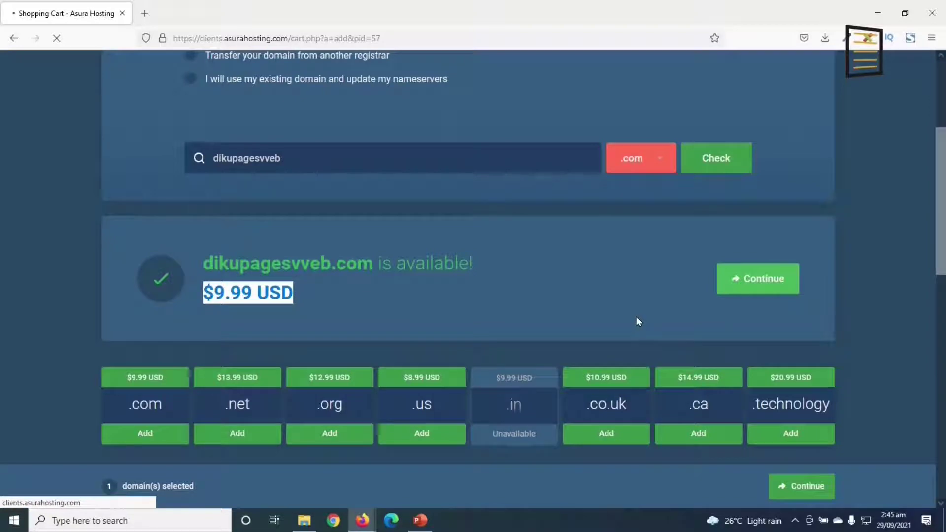
# Step: Review the Starter Plan's configuration options and continue with the Annually billing cycle and no additional services
pyautogui.scroll(-2, 215, 273)
pyautogui.scroll(-1, 198, 306)
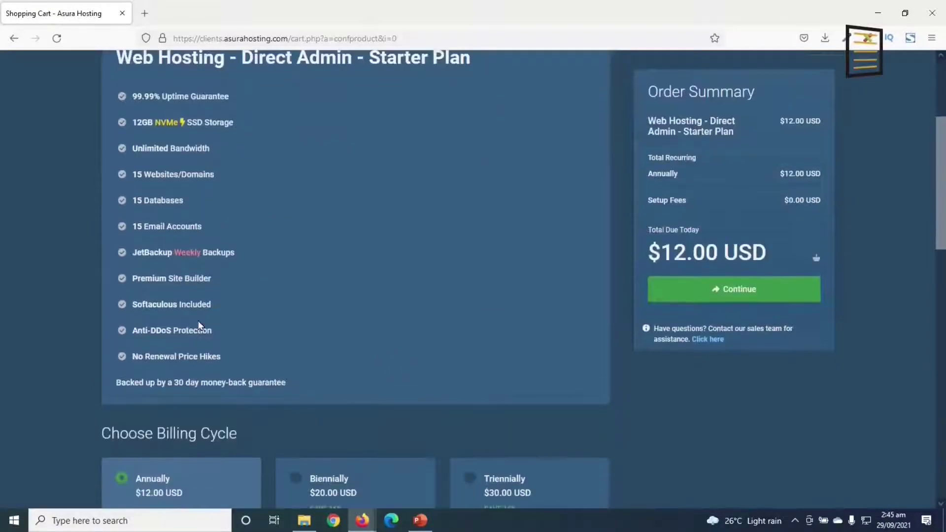
pyautogui.scroll(3, 157, 144)
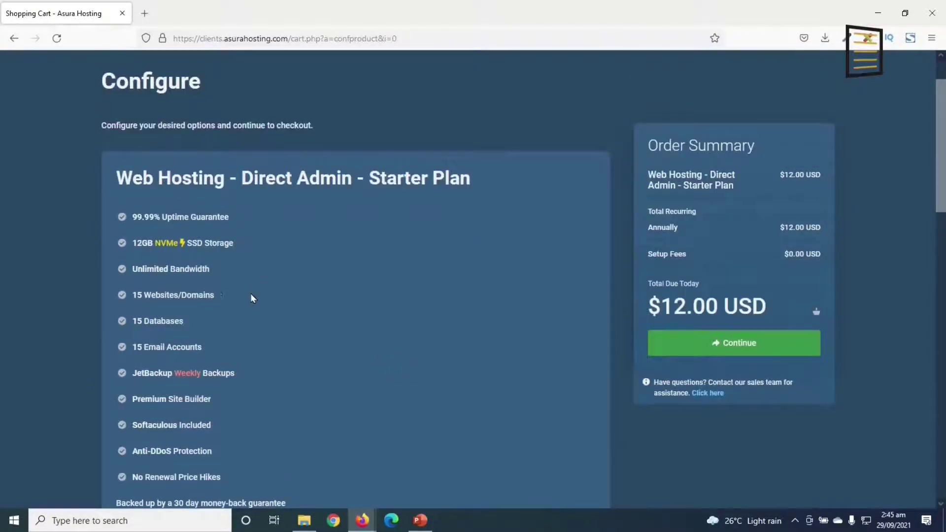
pyautogui.scroll(-3, 253, 298)
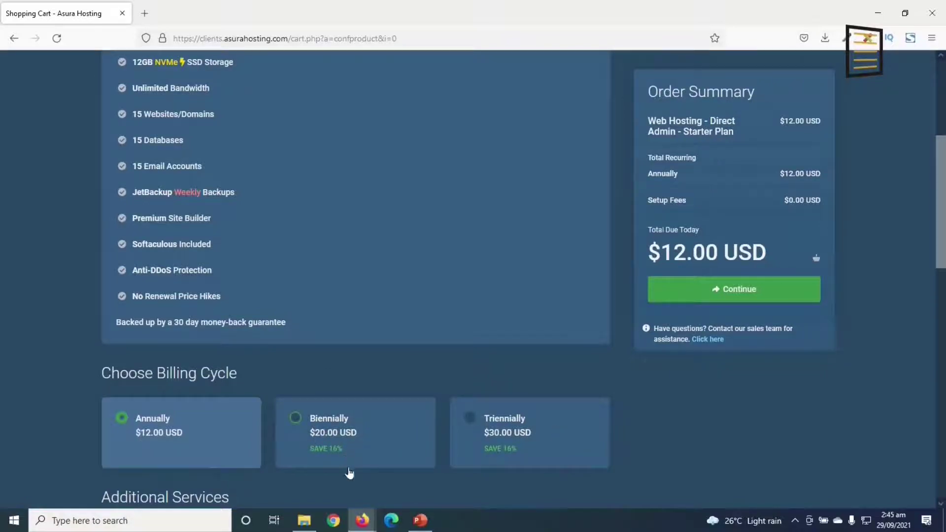
pyautogui.scroll(-8, 347, 470)
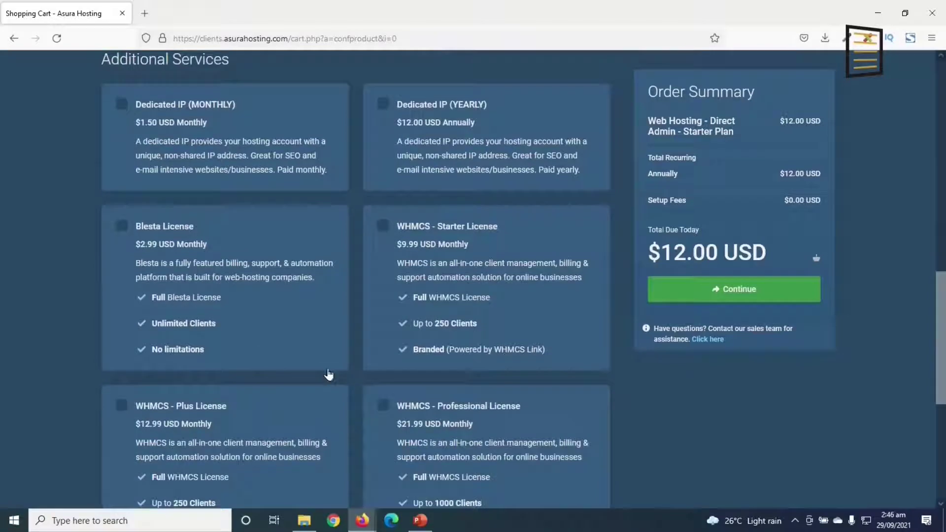
pyautogui.scroll(-4, 327, 375)
pyautogui.scroll(-2, 329, 375)
pyautogui.scroll(12, 340, 381)
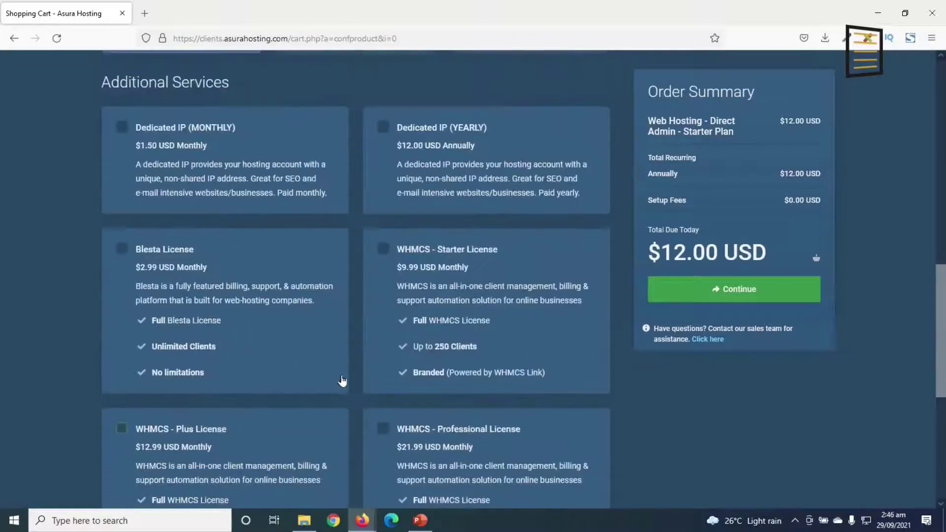
pyautogui.click(733, 297)
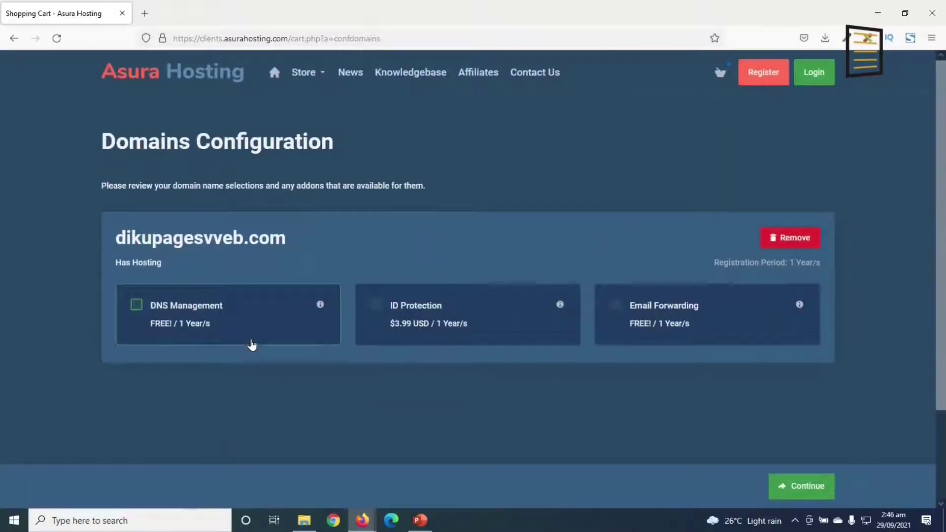
# Step: Add the free DNS Management and Email Forwarding add-ons to dikupagesvveb.com
pyautogui.click(137, 307)
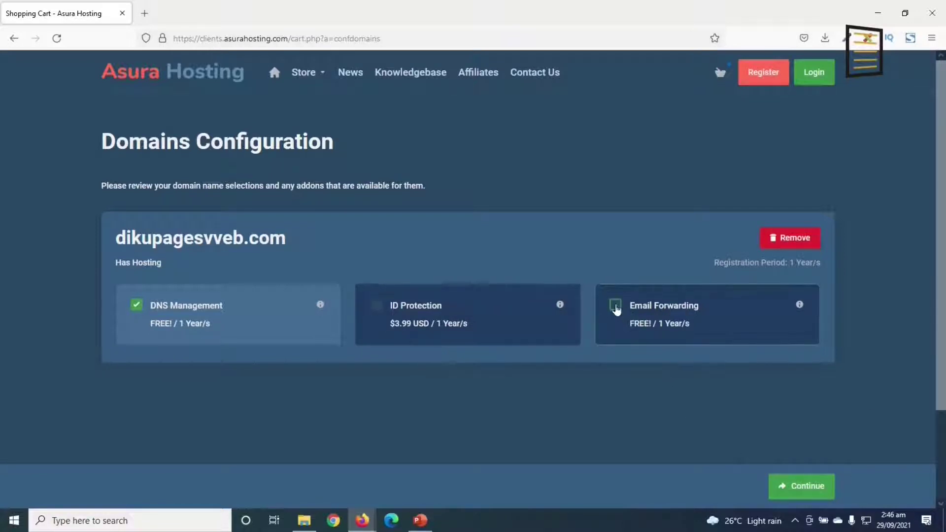
pyautogui.click(616, 307)
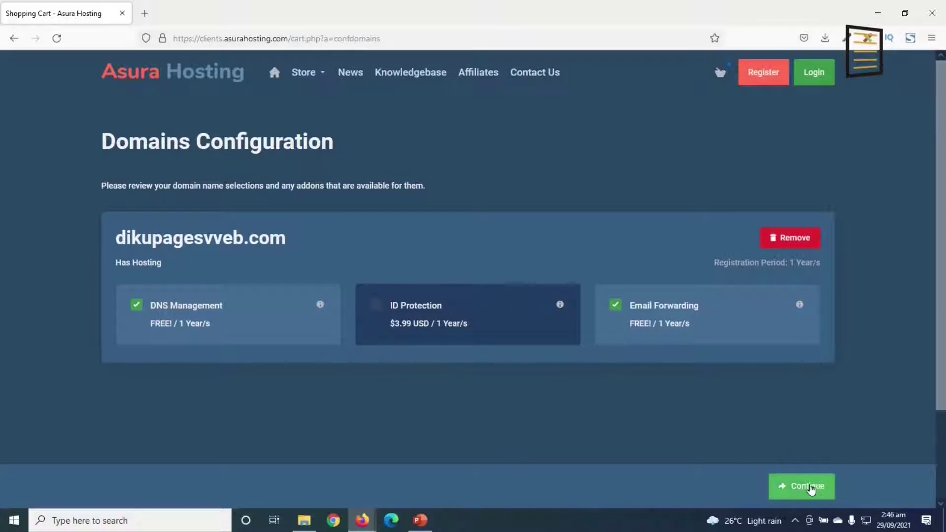
# Step: Continue to checkout with the configured domain and review the order's currency and promo code options
pyautogui.click(811, 487)
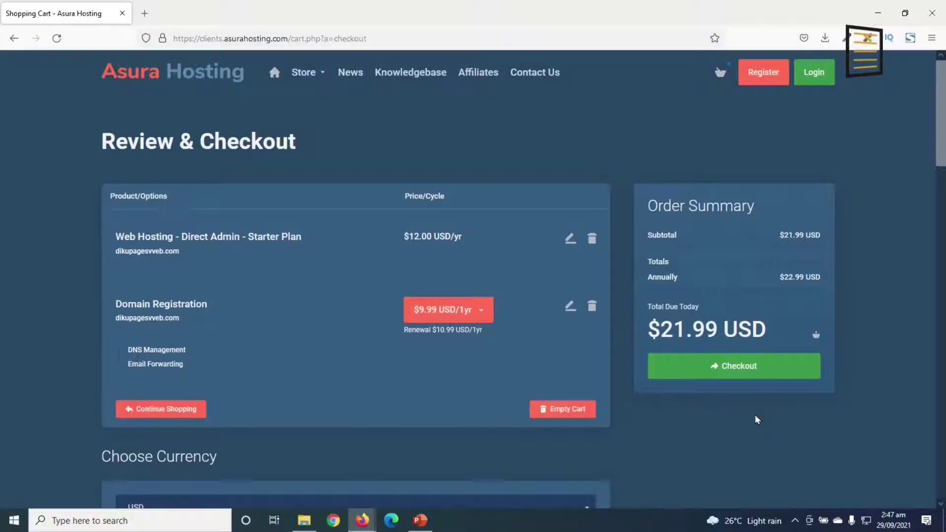
pyautogui.scroll(-3, 595, 458)
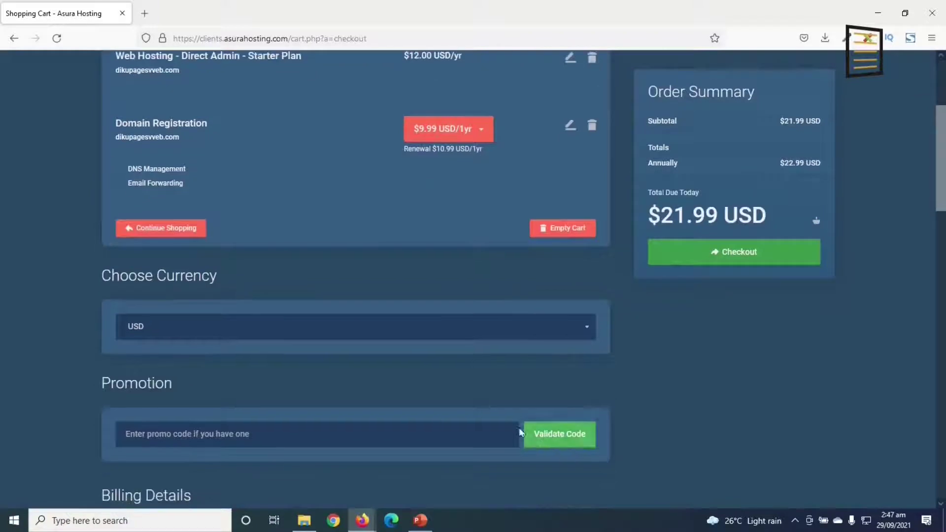
pyautogui.click(290, 334)
pyautogui.click(291, 333)
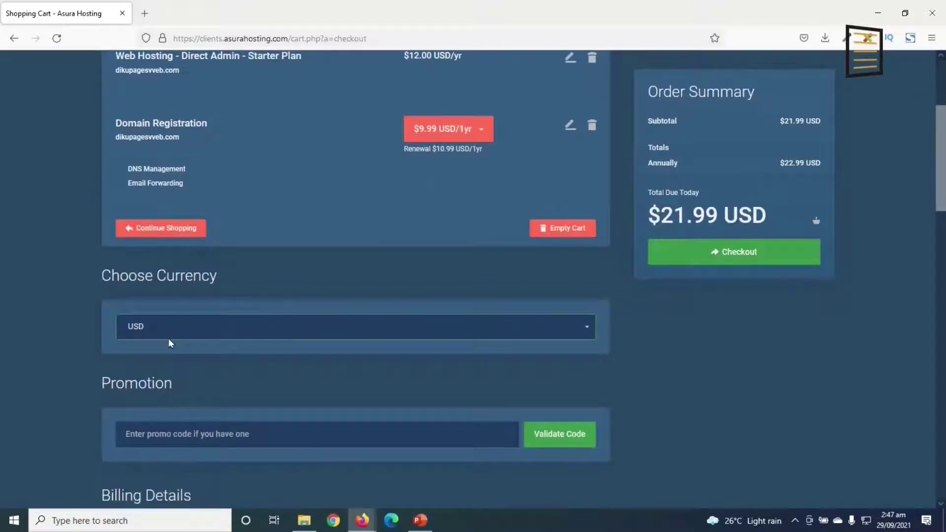
pyautogui.scroll(-2, 207, 376)
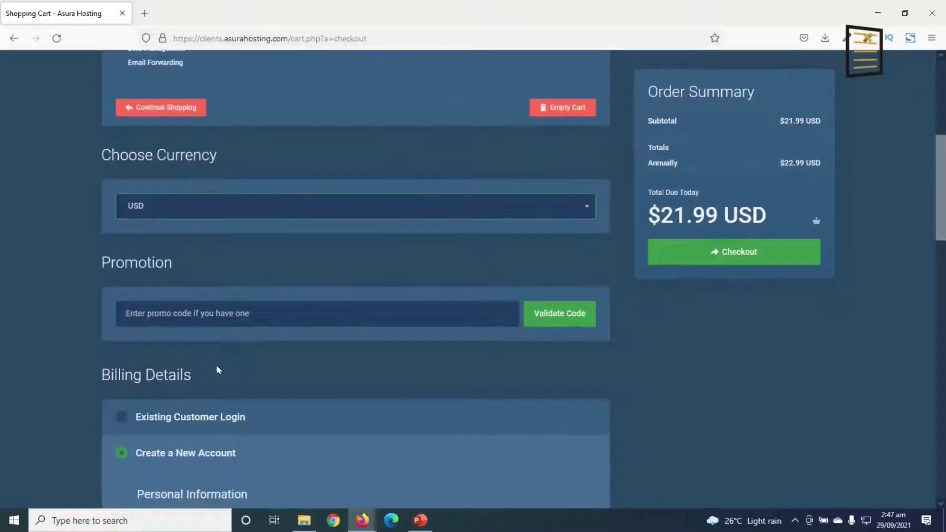
pyautogui.click(218, 320)
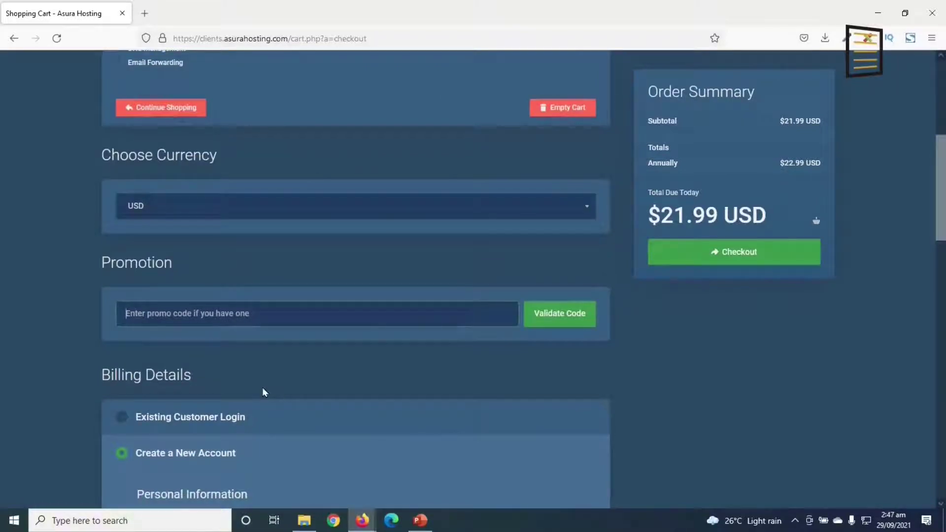
# Step: Look at the Existing Customer Login form in the billing details and return to Create a New Account
pyautogui.scroll(-3, 269, 388)
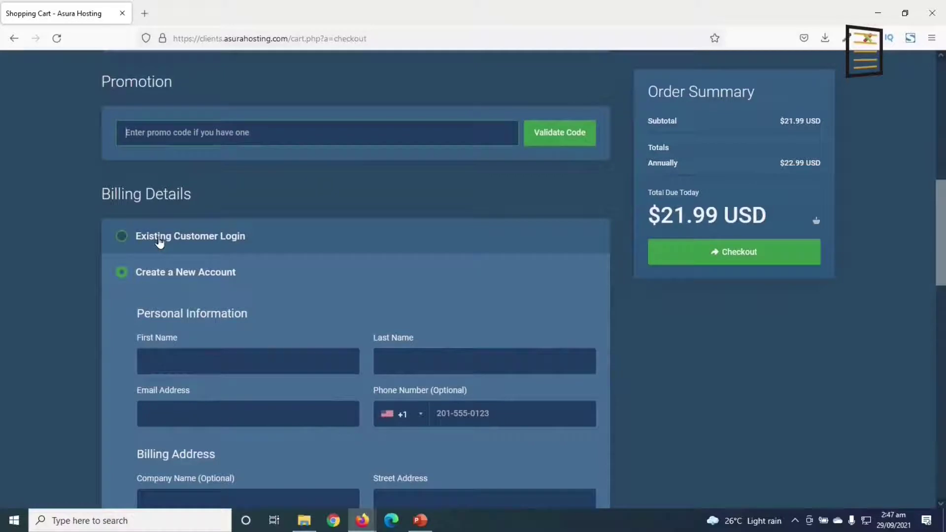
pyautogui.click(159, 242)
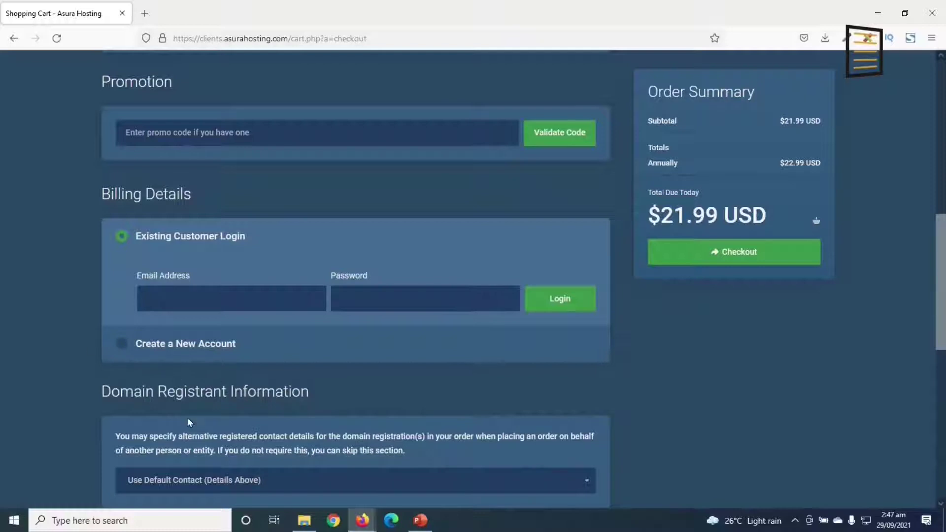
pyautogui.click(146, 351)
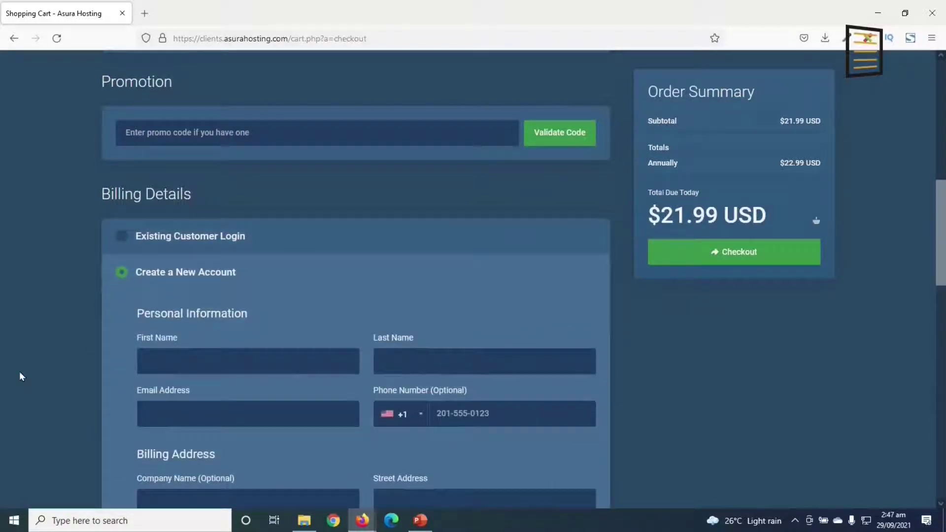
# Step: Review the new account form and choose Direct Credit / Debit Card - Stripe as the payment method
pyautogui.scroll(-2, 27, 369)
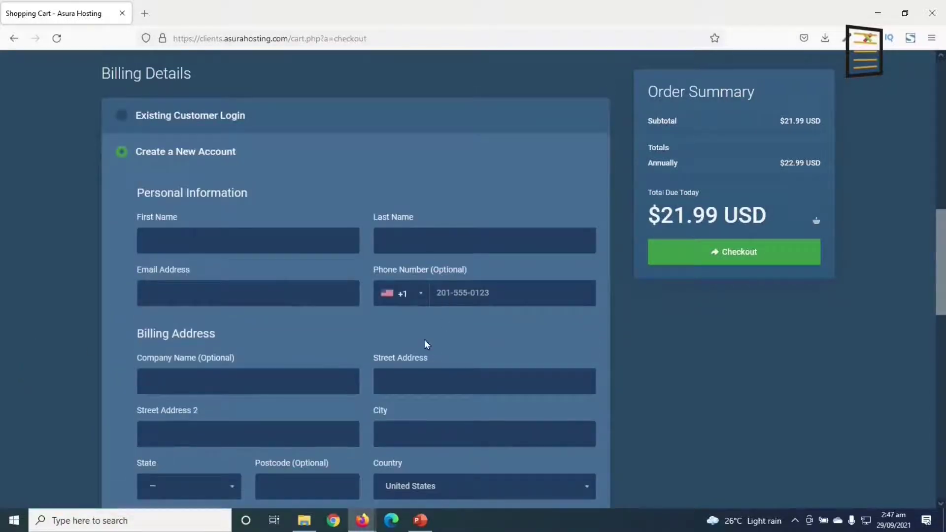
pyautogui.scroll(-7, 445, 324)
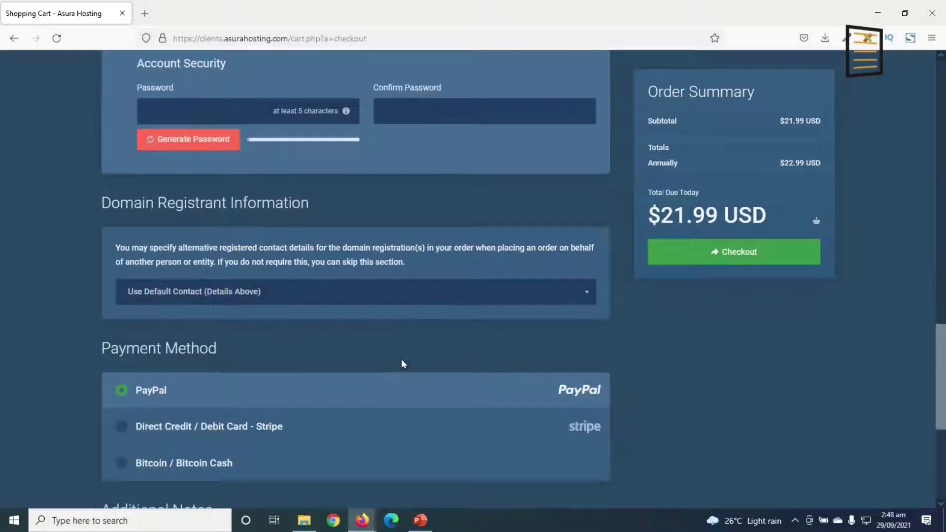
pyautogui.scroll(-2, 401, 364)
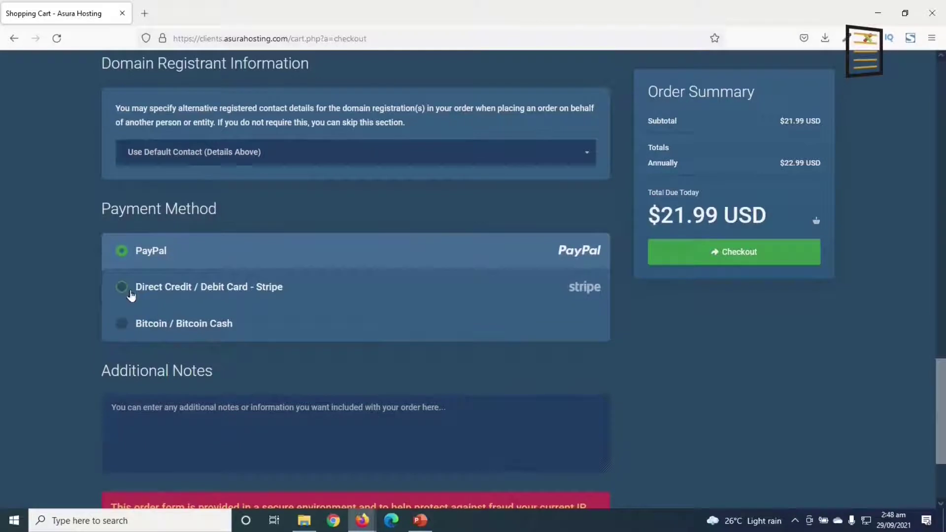
pyautogui.click(144, 290)
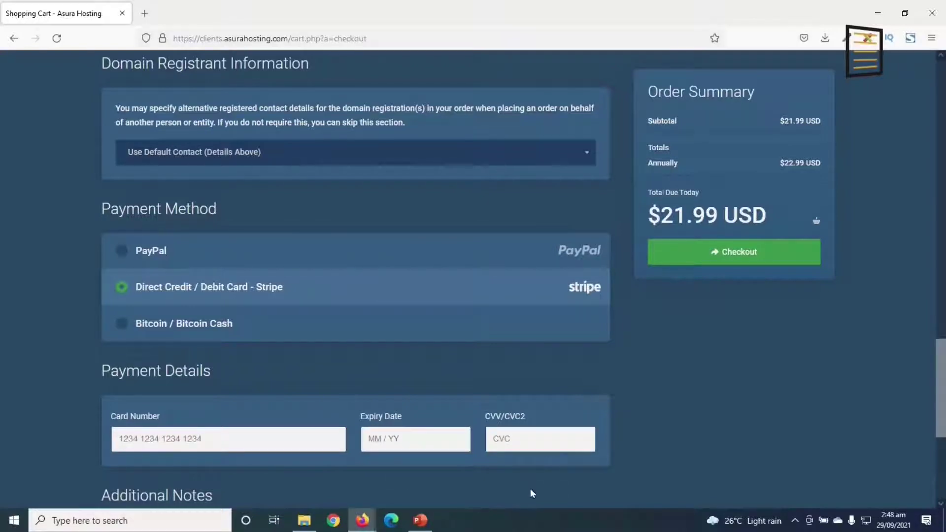
# Step: Look over the checkout form again and continue from the order confirmation to the client area
pyautogui.scroll(10, 424, 434)
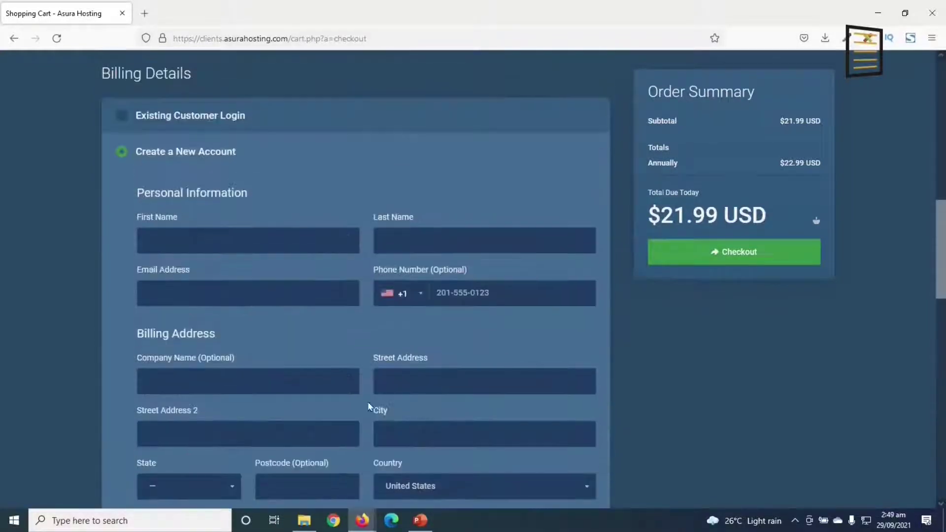
pyautogui.scroll(-10, 400, 372)
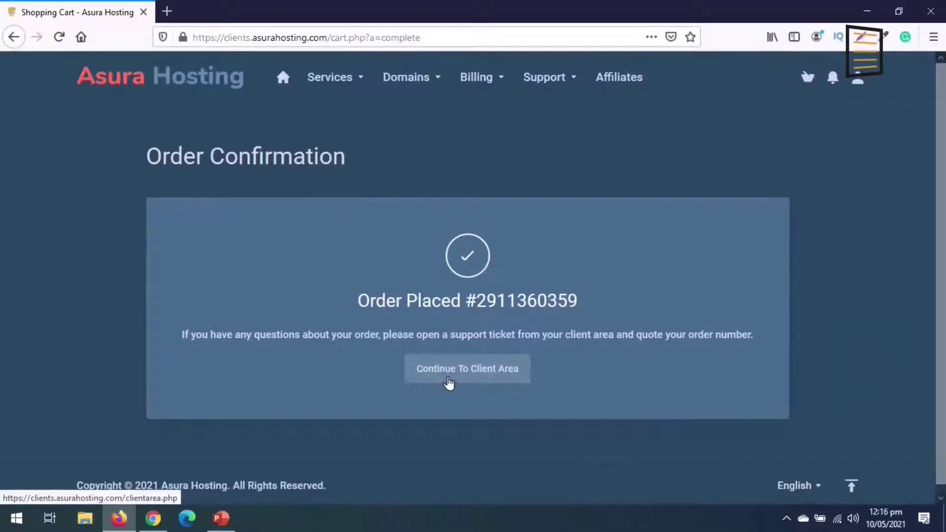
pyautogui.click(470, 375)
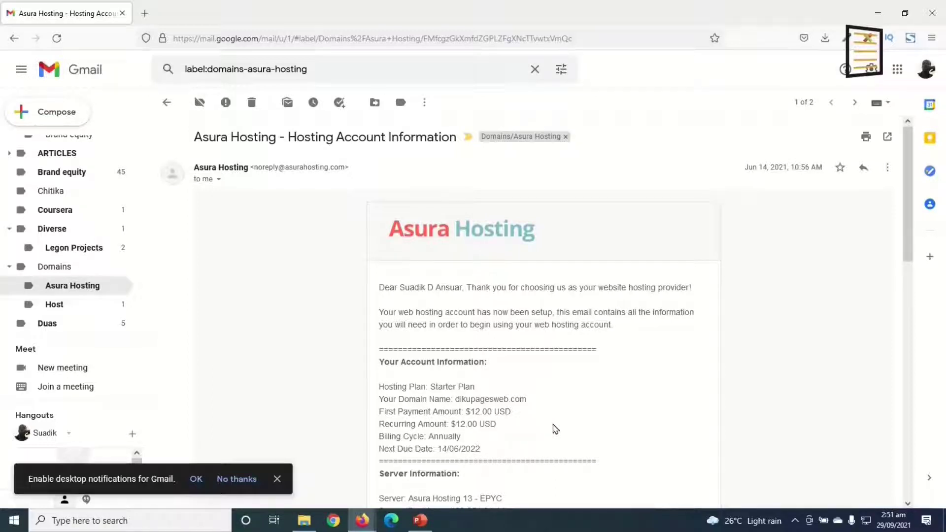
# Step: Find the server login URL in the Asura Hosting account information email and open it in a new tab
pyautogui.scroll(-4, 585, 412)
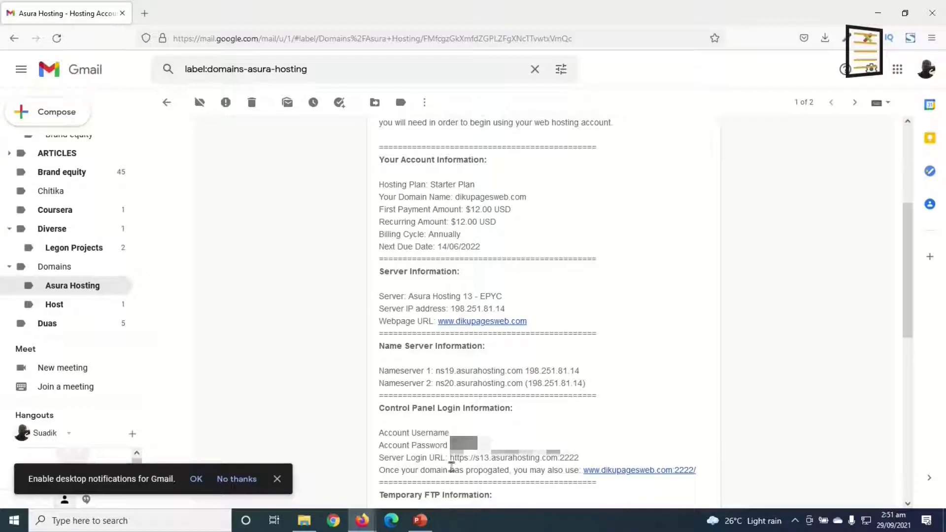
pyautogui.moveTo(450, 458); pyautogui.dragTo(584, 466)
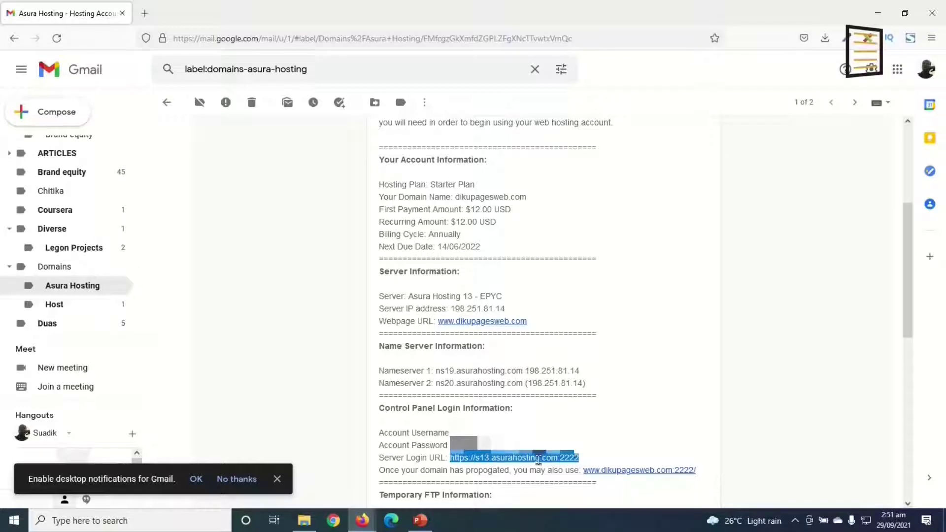
pyautogui.rightClick(538, 460)
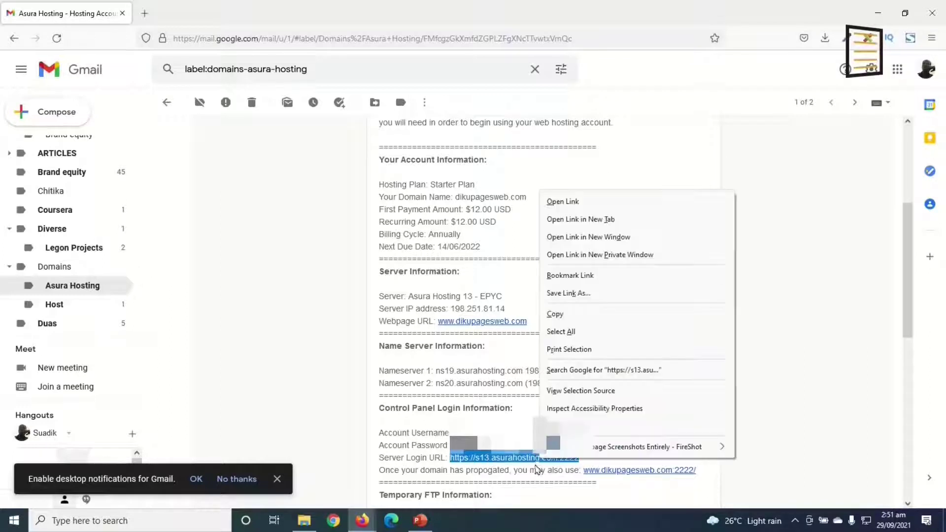
pyautogui.click(613, 220)
pyautogui.hotkey('ctrl', 'Tab')
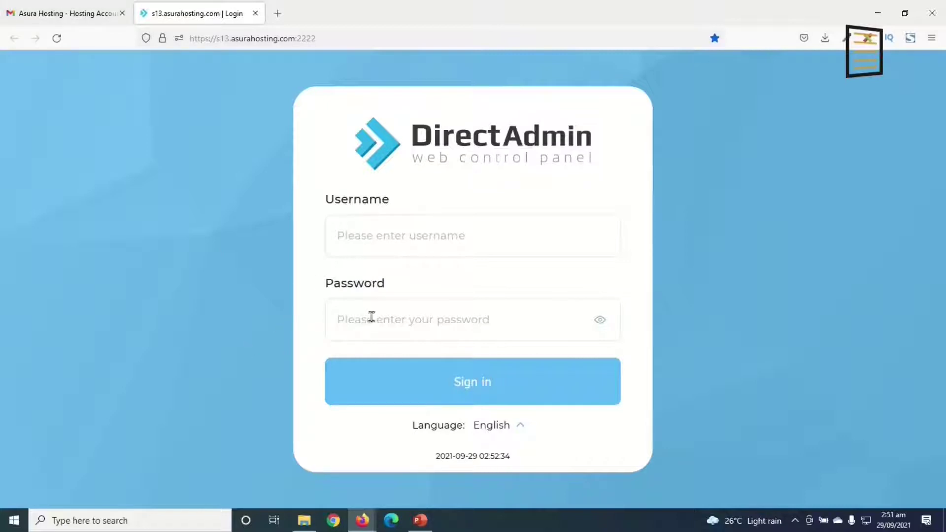
# Step: Sign in to the DirectAdmin control panel with the account username and password, and dismiss the browser's offer to save the login
pyautogui.click(389, 236)
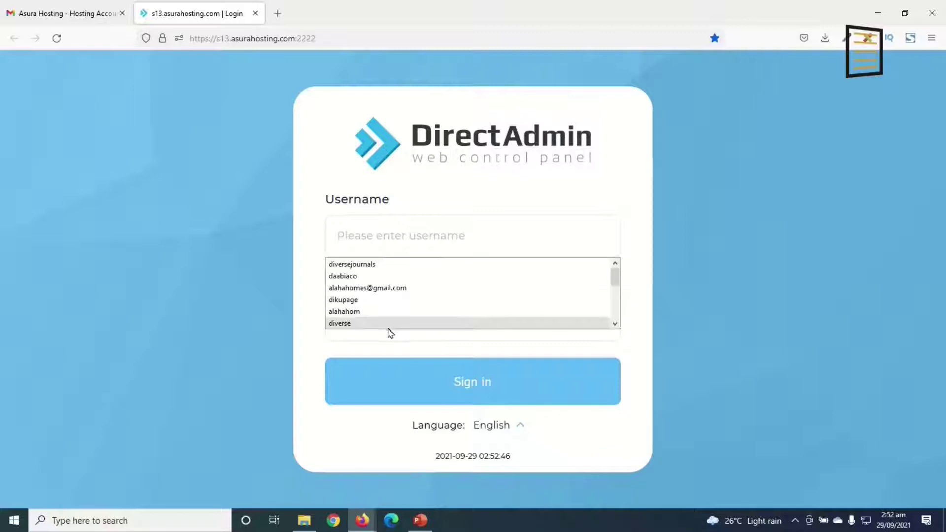
pyautogui.write('dikupage')
pyautogui.click(392, 325)
pyautogui.write('**********')
pyautogui.click(464, 394)
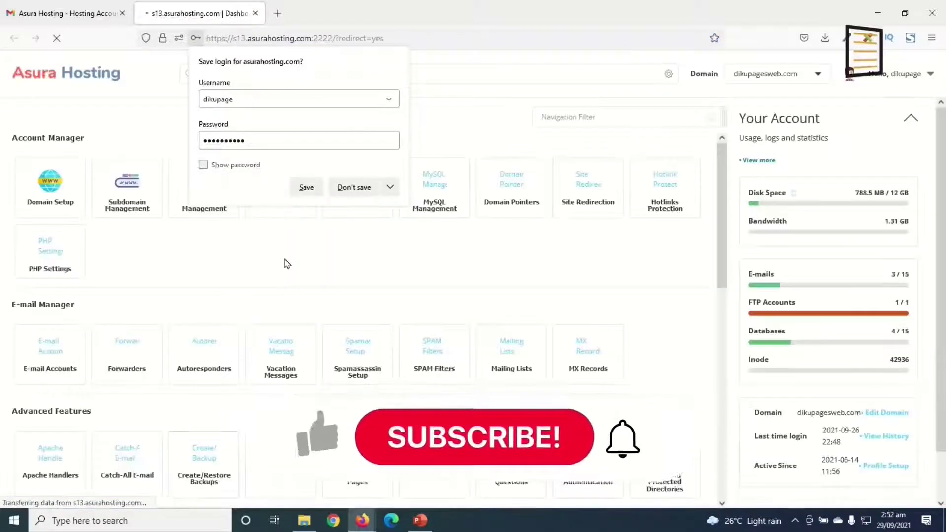
pyautogui.click(288, 264)
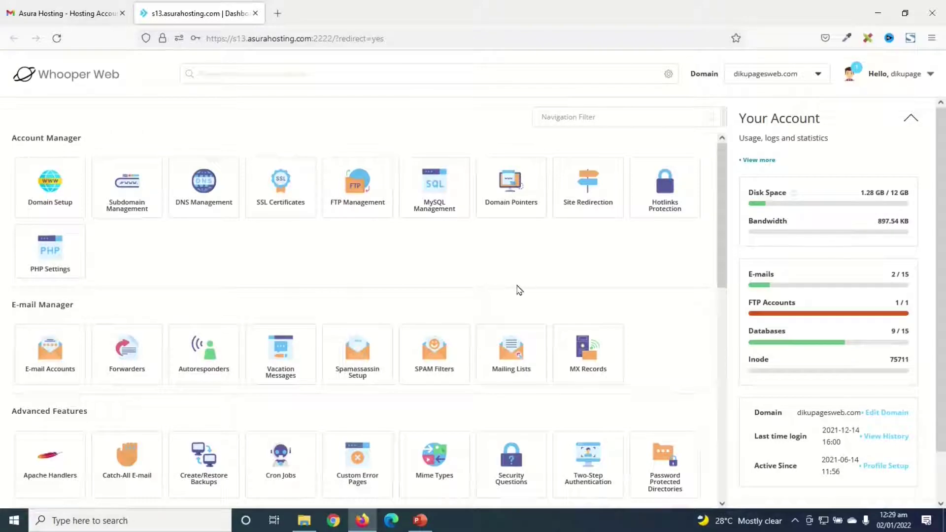
# Step: Open the Softaculous Auto Installer from the hosting dashboard's extra features and open the WordPress installation form
pyautogui.scroll(-8, 513, 292)
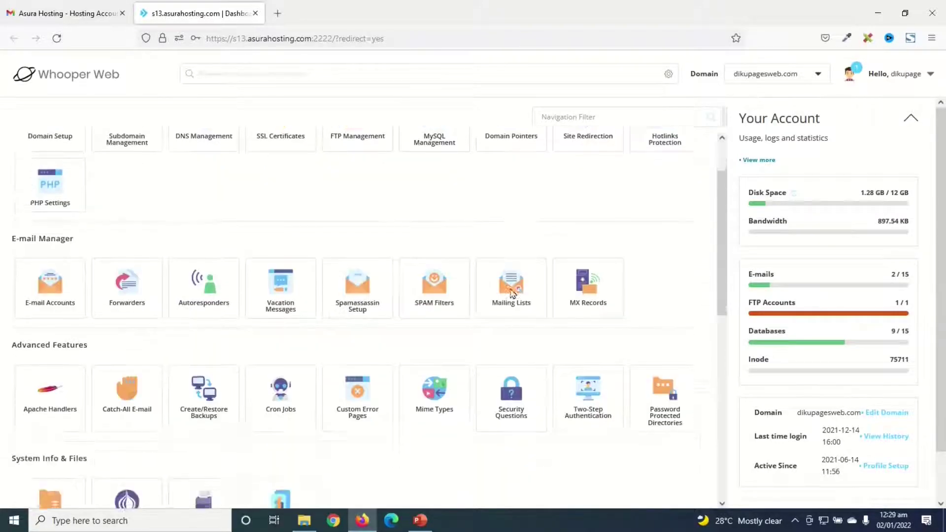
pyautogui.scroll(-1, 510, 302)
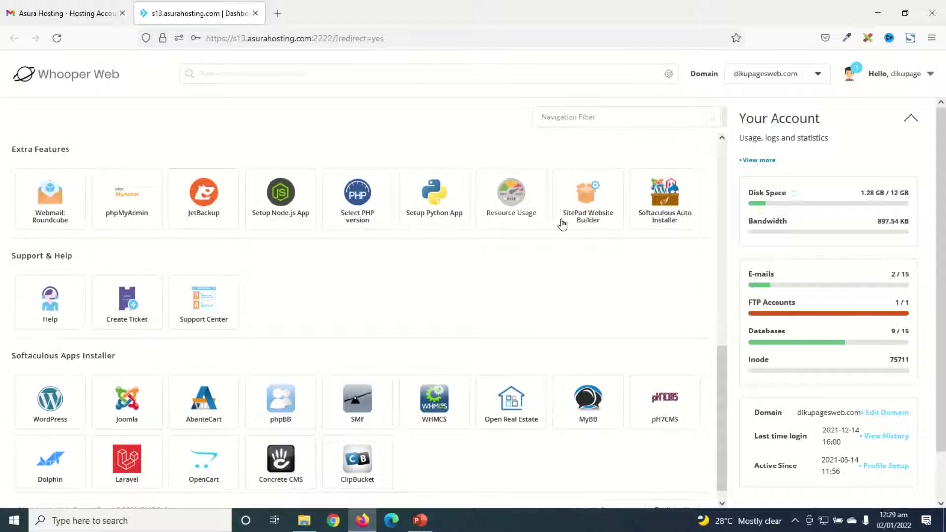
pyautogui.click(654, 220)
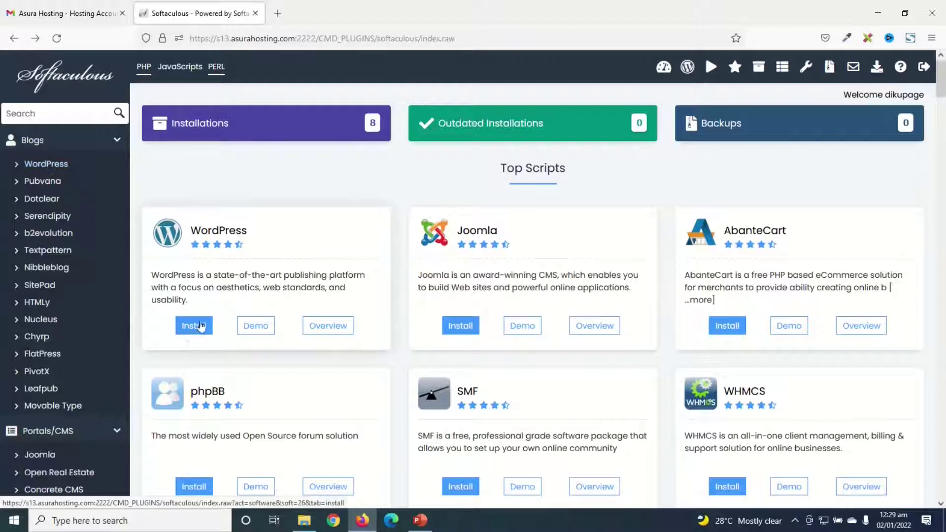
pyautogui.click(195, 325)
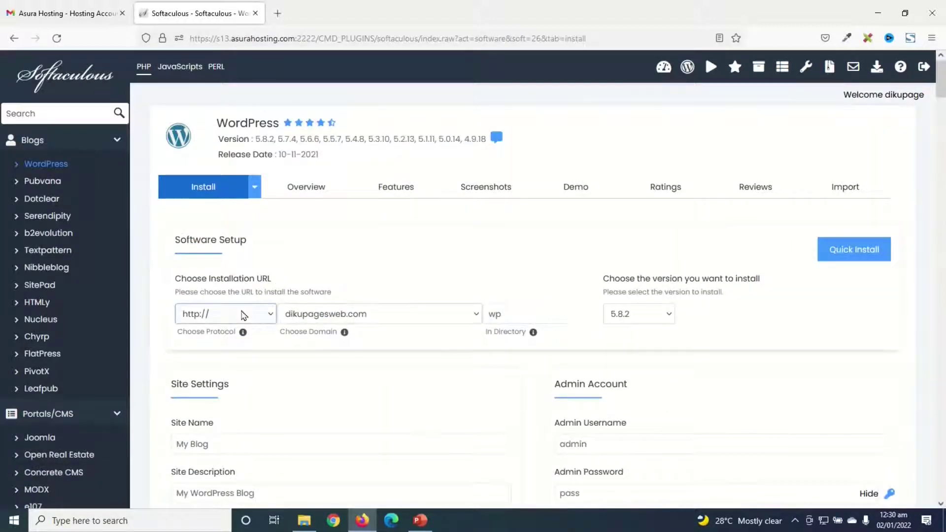
pyautogui.click(244, 314)
pyautogui.click(218, 370)
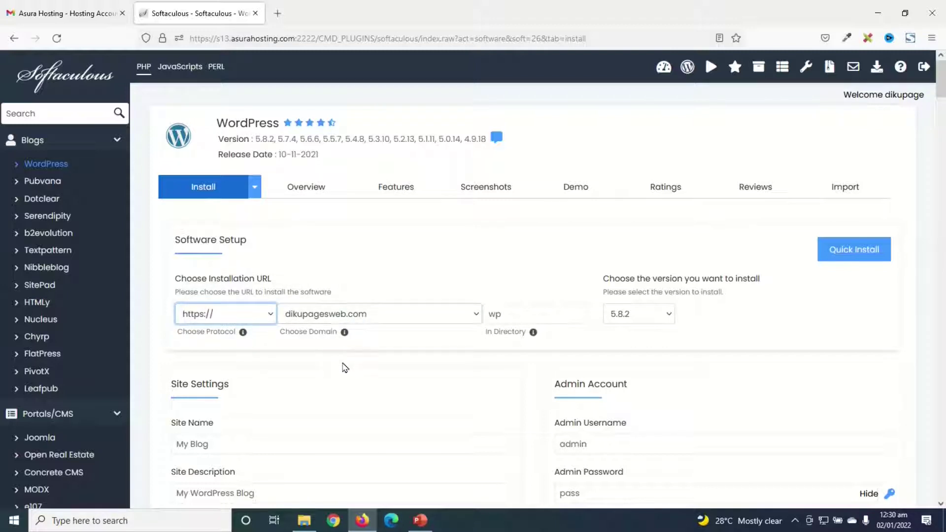
pyautogui.click(375, 315)
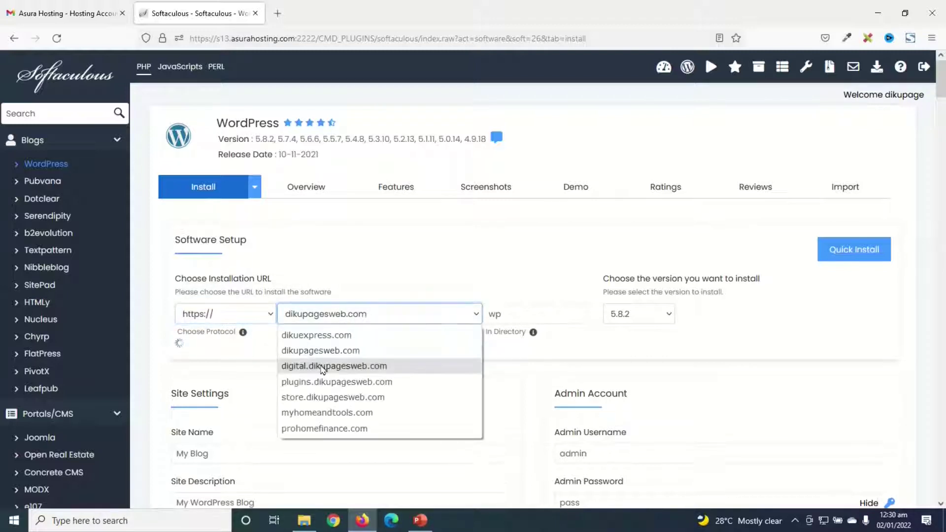
pyautogui.click(319, 397)
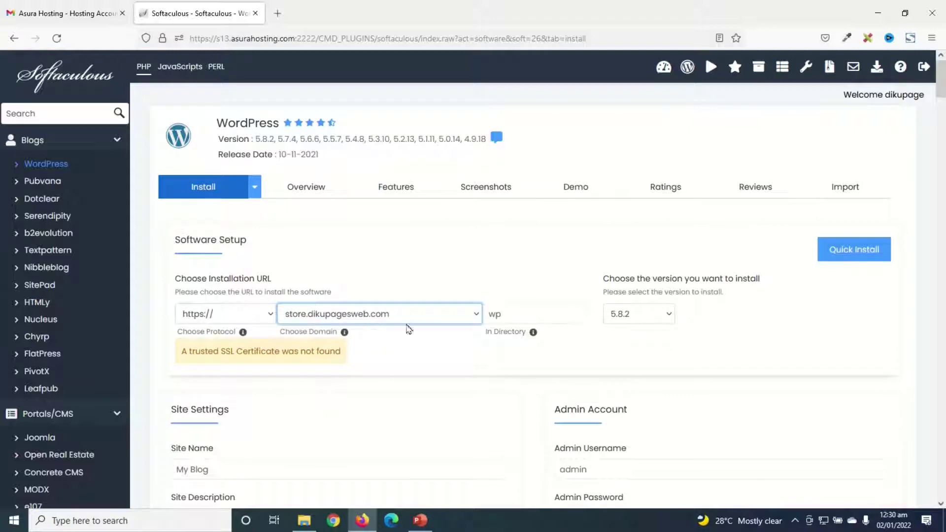
pyautogui.click(533, 316)
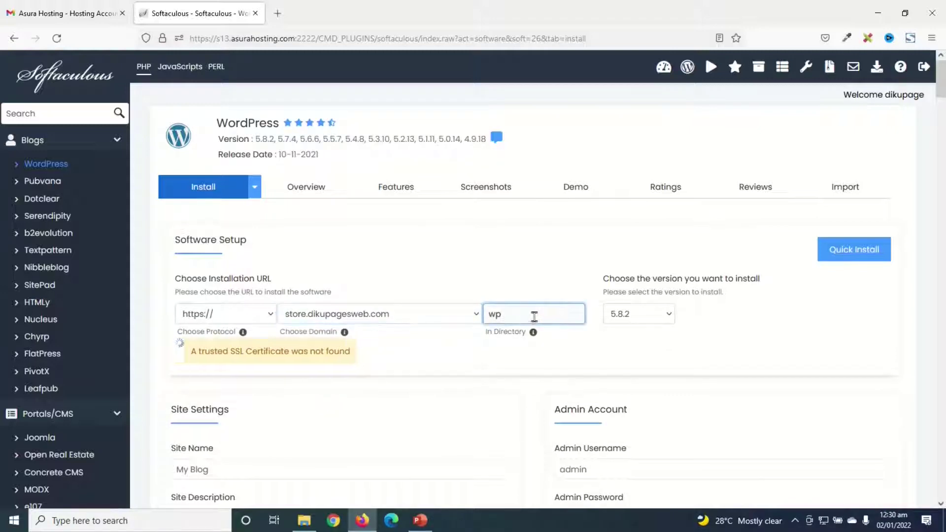
pyautogui.press('BackSpace')
pyautogui.press('BackSpace')
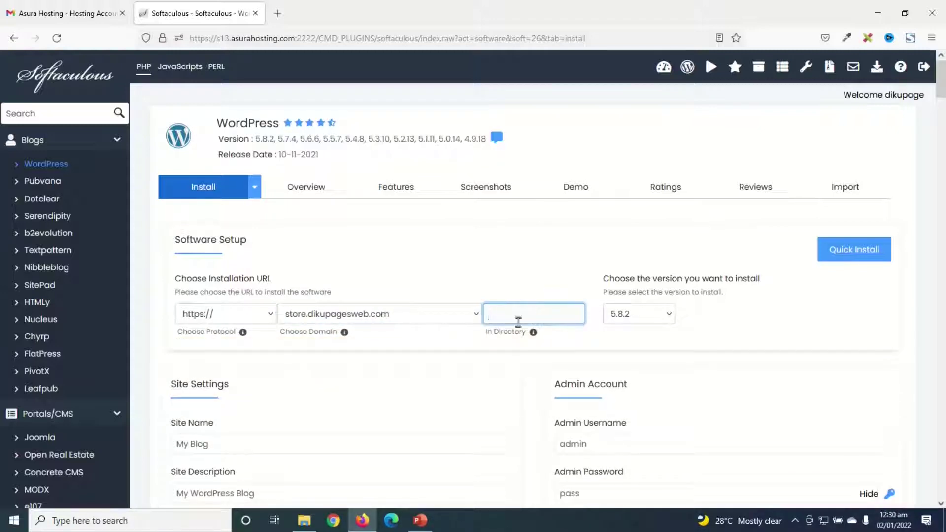
# Step: Review the site name and site description in the WordPress site settings
pyautogui.scroll(-3, 241, 310)
pyautogui.click(200, 321)
pyautogui.moveTo(211, 323); pyautogui.dragTo(158, 325)
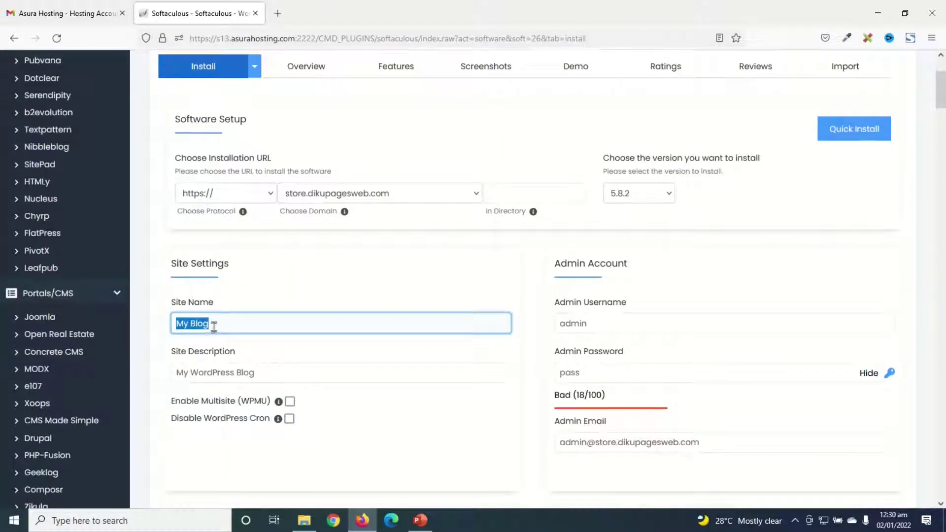
pyautogui.moveTo(287, 373); pyautogui.dragTo(172, 377)
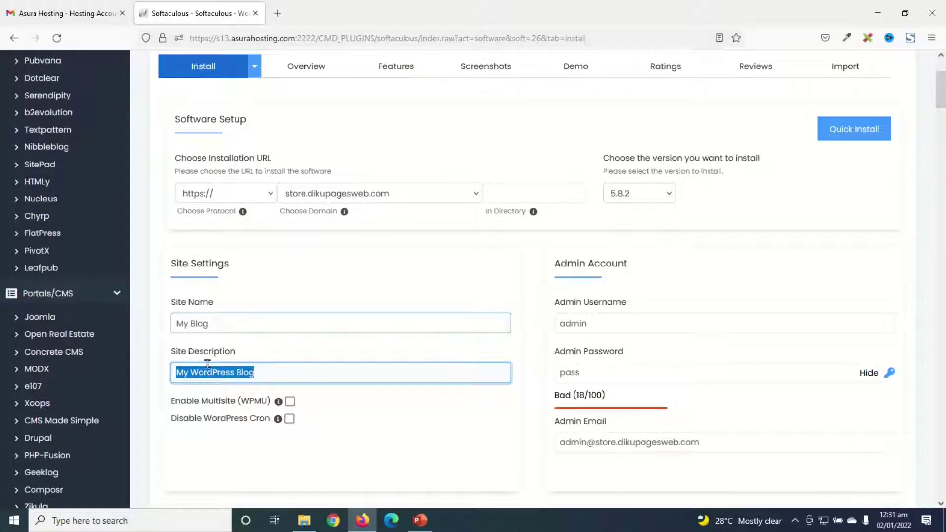
pyautogui.click(490, 371)
# Step: Replace the default admin account details with the owner's admin username, admin password and admin email
pyautogui.moveTo(616, 321); pyautogui.dragTo(551, 321)
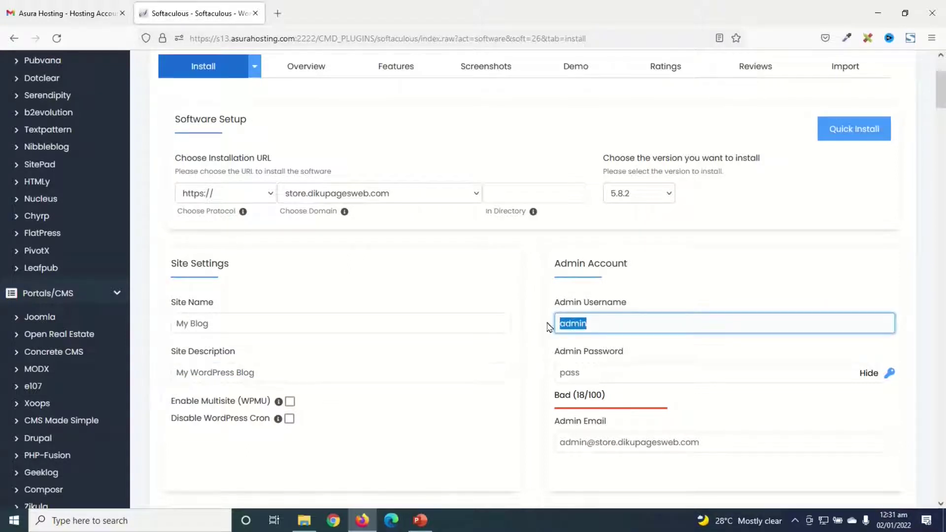
pyautogui.moveTo(574, 370); pyautogui.dragTo(523, 376)
pyautogui.moveTo(701, 442); pyautogui.dragTo(530, 441)
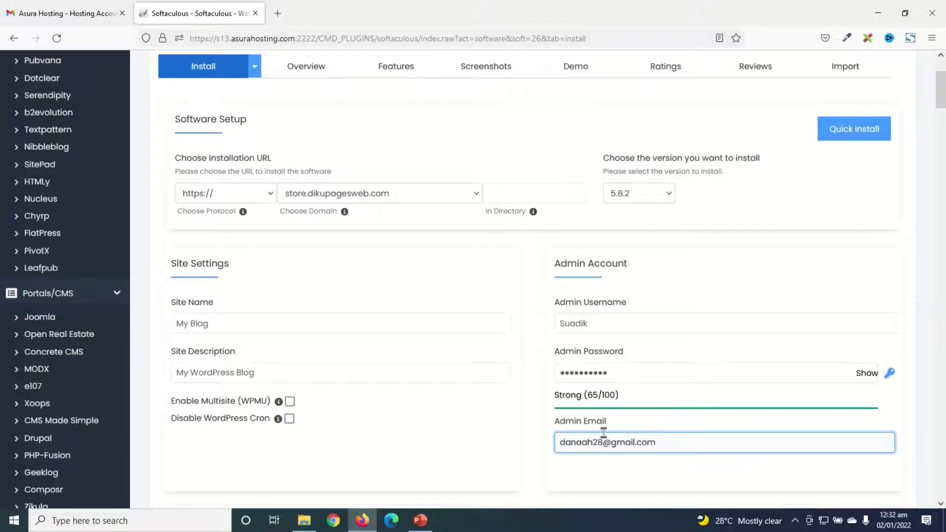
# Step: Run the WordPress installation on store.dikupagesweb.com with the completed form
pyautogui.scroll(-12, 603, 433)
pyautogui.scroll(4, 586, 409)
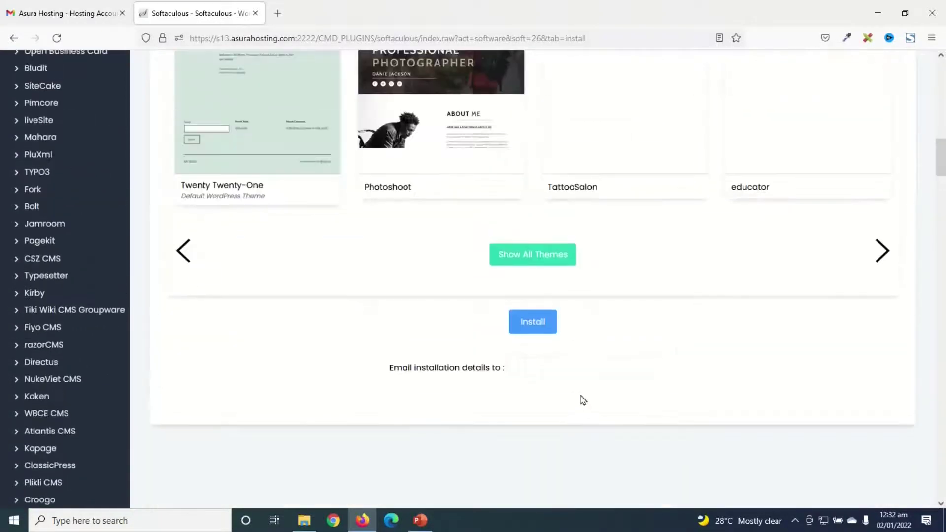
pyautogui.click(534, 323)
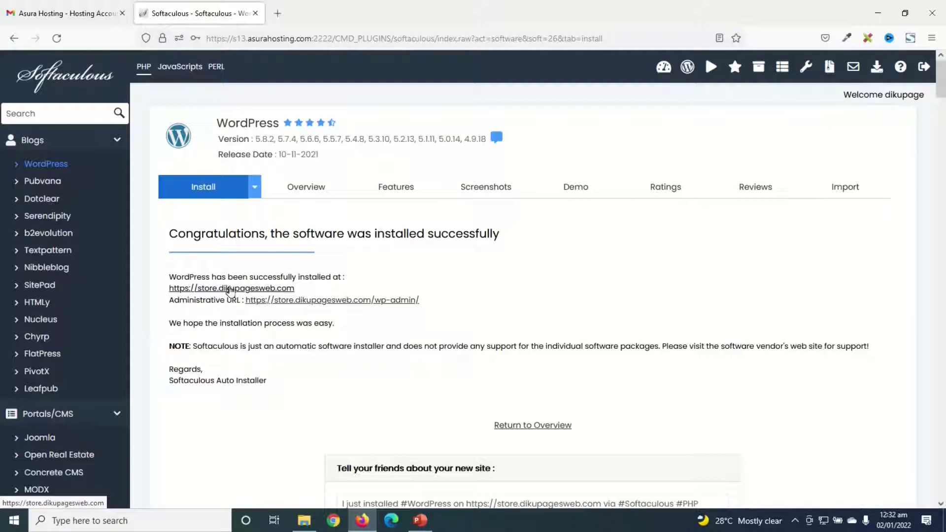
# Step: View the new site's home page and check its administrative URL in the installation summary
pyautogui.click(230, 291)
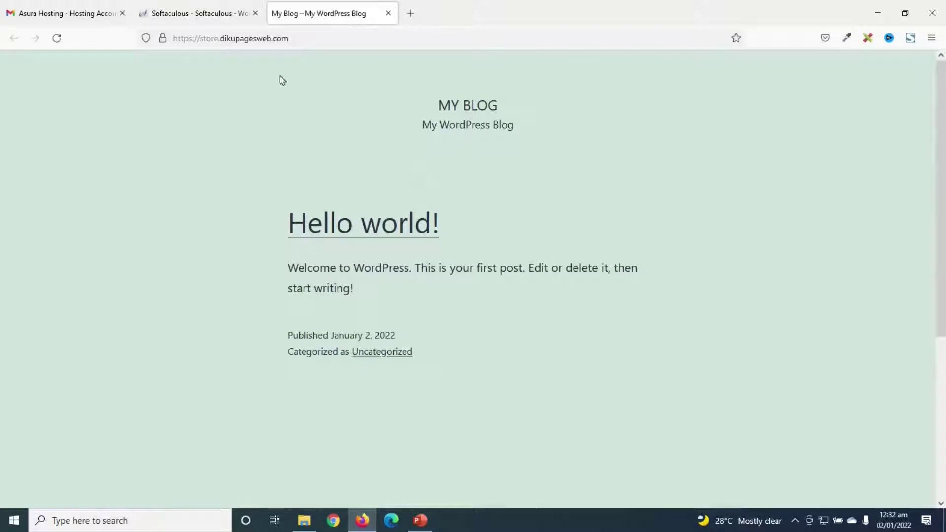
pyautogui.click(202, 15)
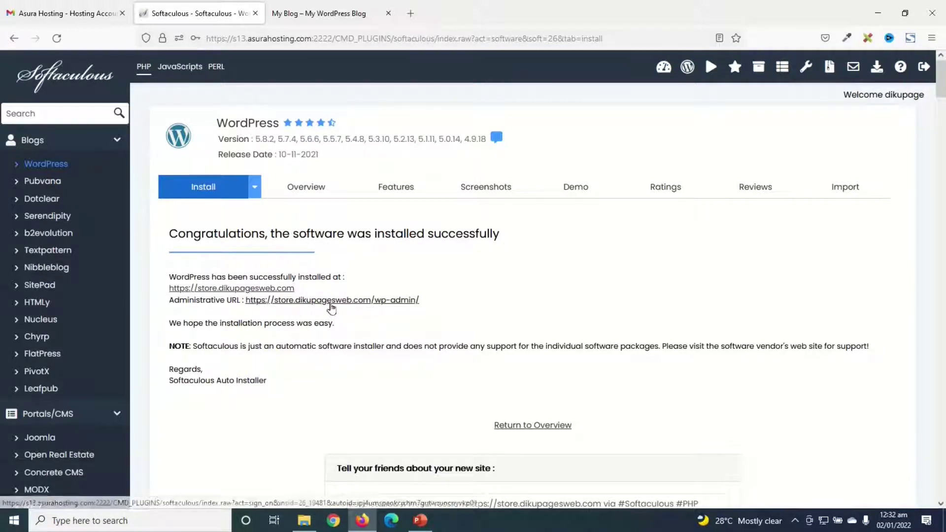
pyautogui.click(311, 16)
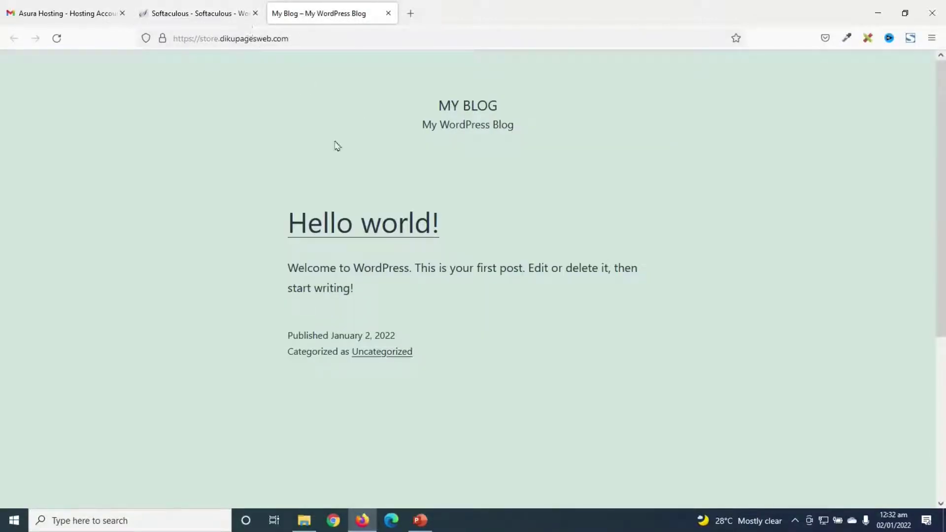
pyautogui.click(321, 40)
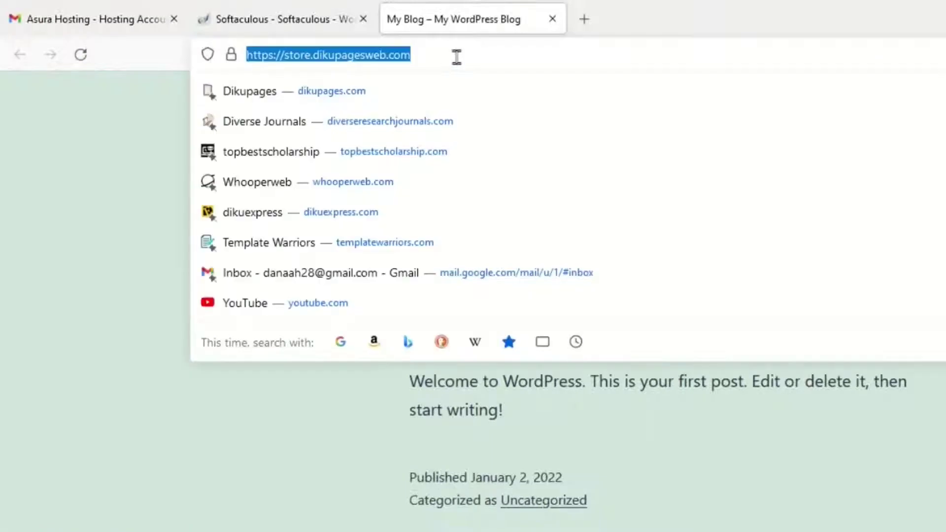
pyautogui.click(457, 57)
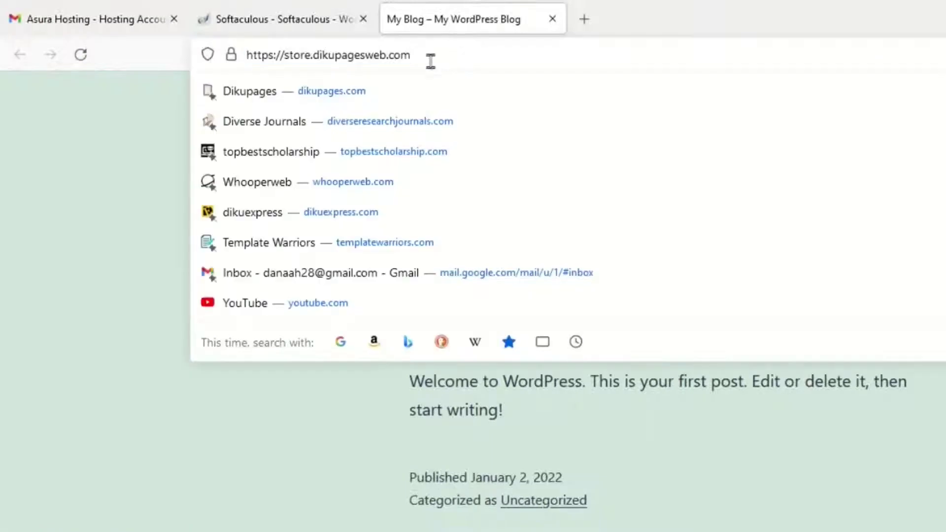
pyautogui.write('/')
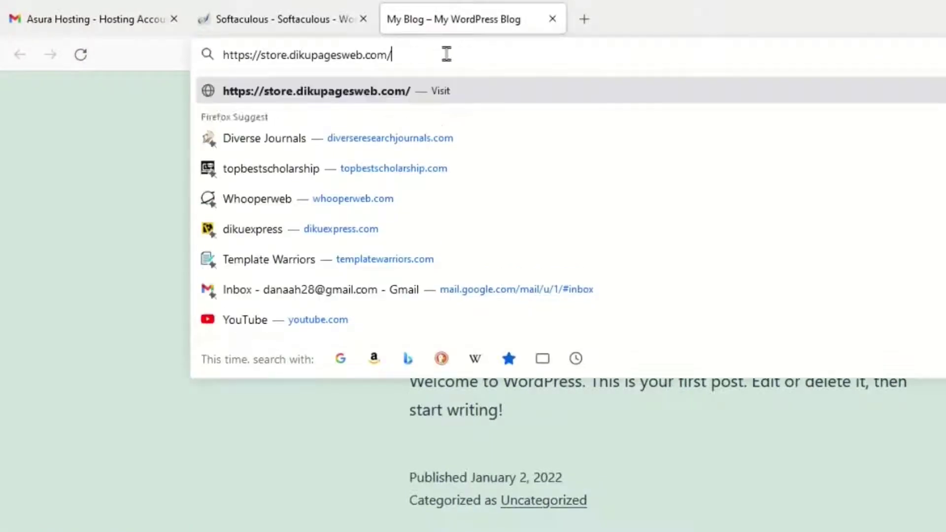
pyautogui.write('wp-admin')
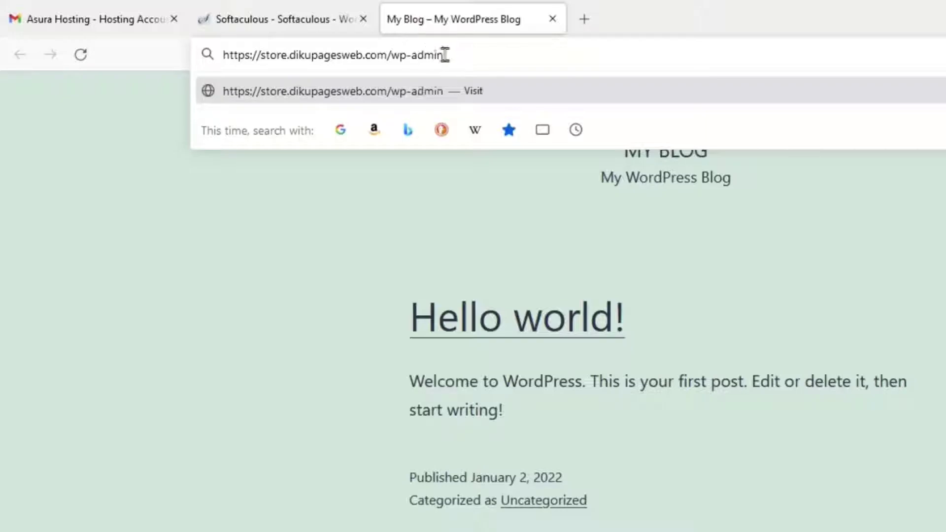
pyautogui.press('Return')
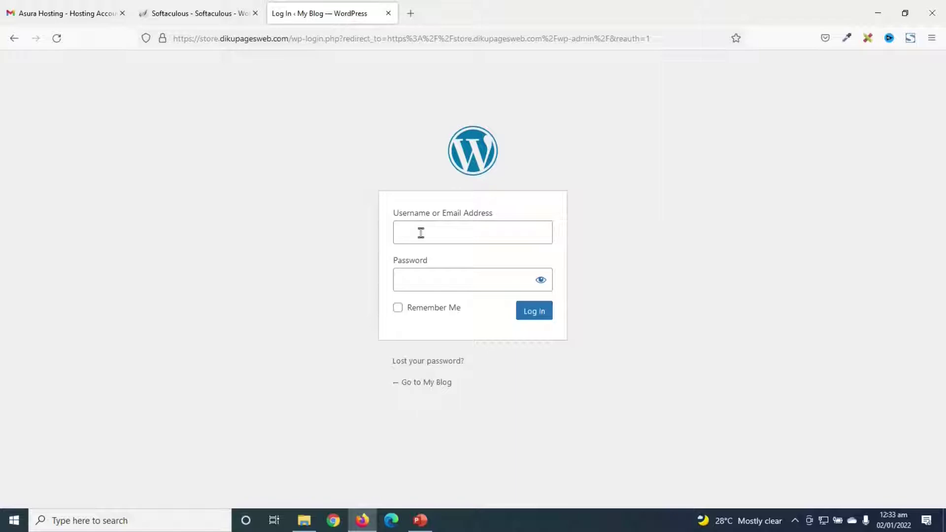
# Step: Log in to WordPress with the admin username and password, and close the browser's save-login prompt without saving
pyautogui.click(412, 235)
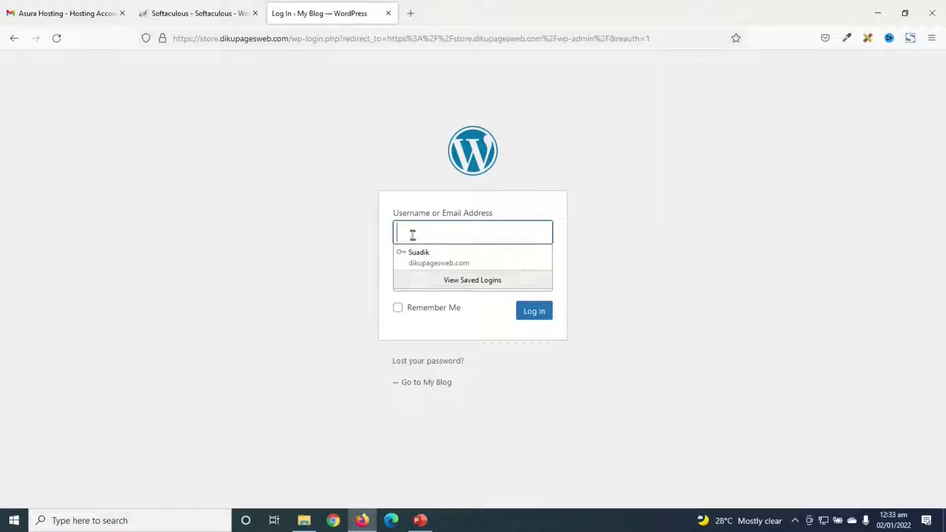
pyautogui.click(426, 325)
pyautogui.click(426, 278)
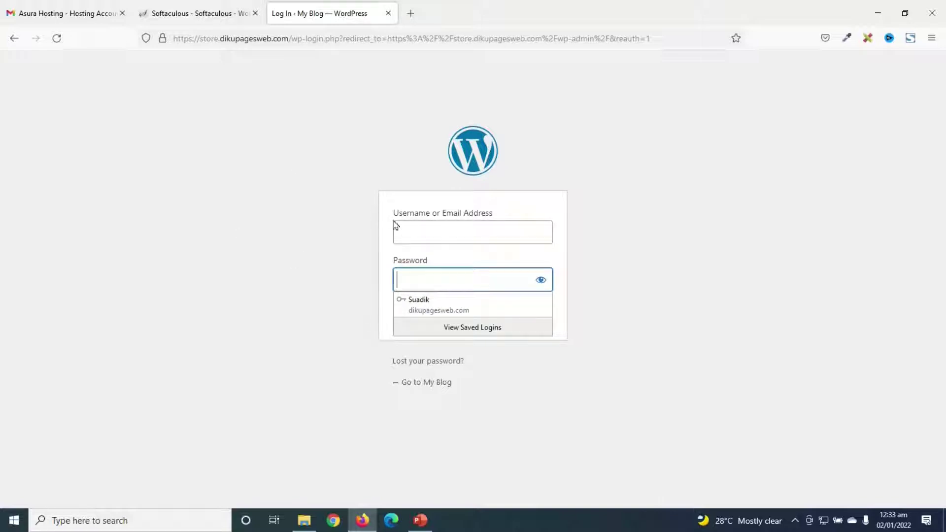
pyautogui.press('Return')
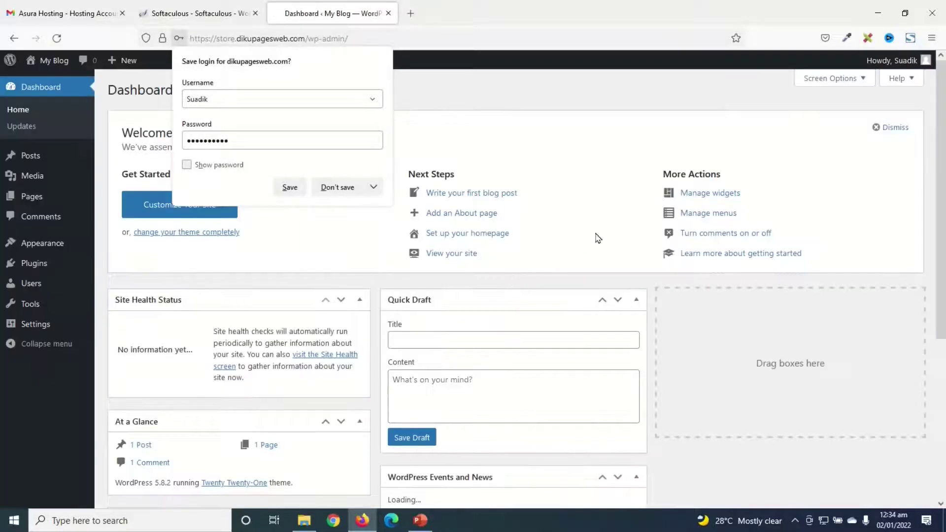
pyautogui.click(589, 232)
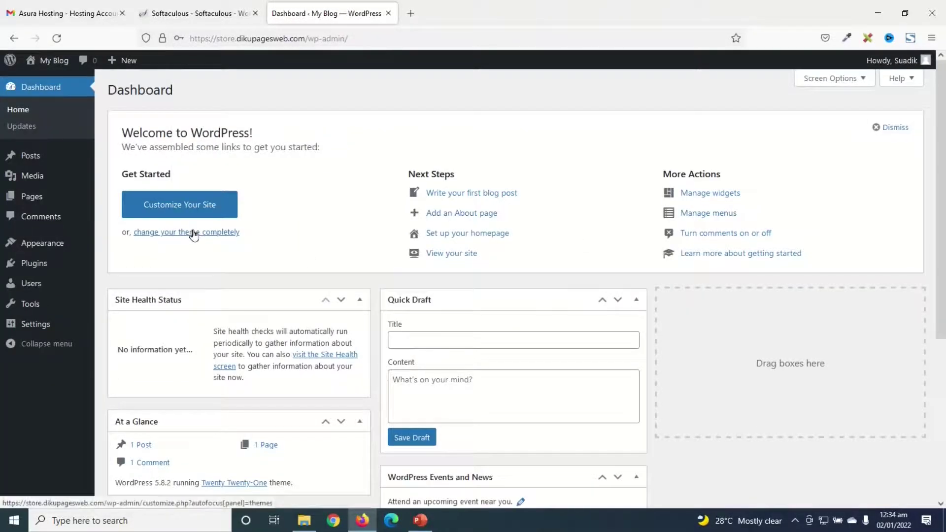
# Step: Dismiss the dashboard's welcome panel and collapse the Quick Draft and Site Health Status boxes
pyautogui.scroll(-3, 565, 340)
pyautogui.scroll(3, 569, 338)
pyautogui.scroll(-1, 246, 192)
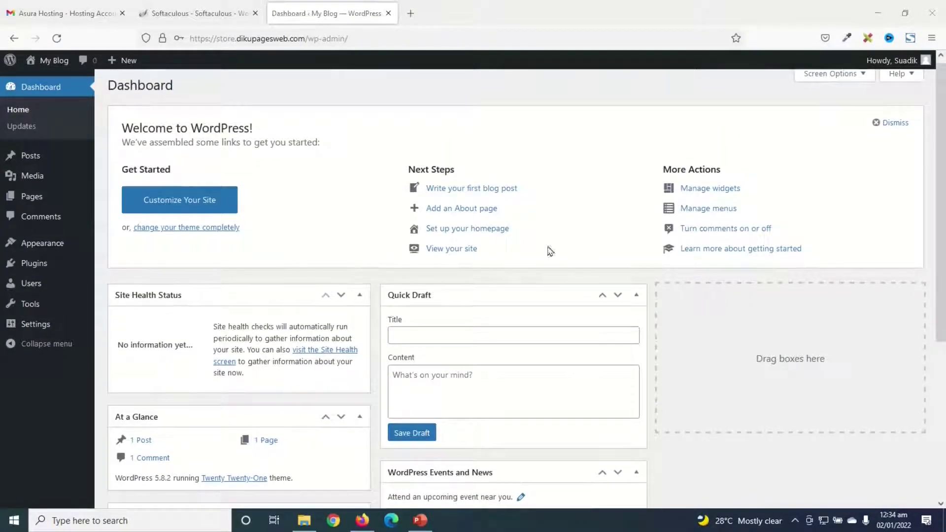
pyautogui.click(896, 122)
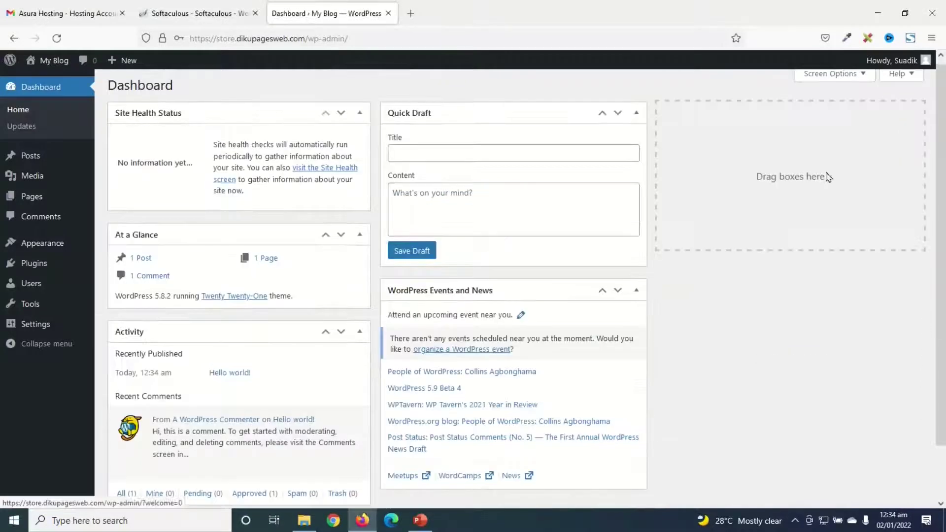
pyautogui.click(636, 114)
pyautogui.click(360, 114)
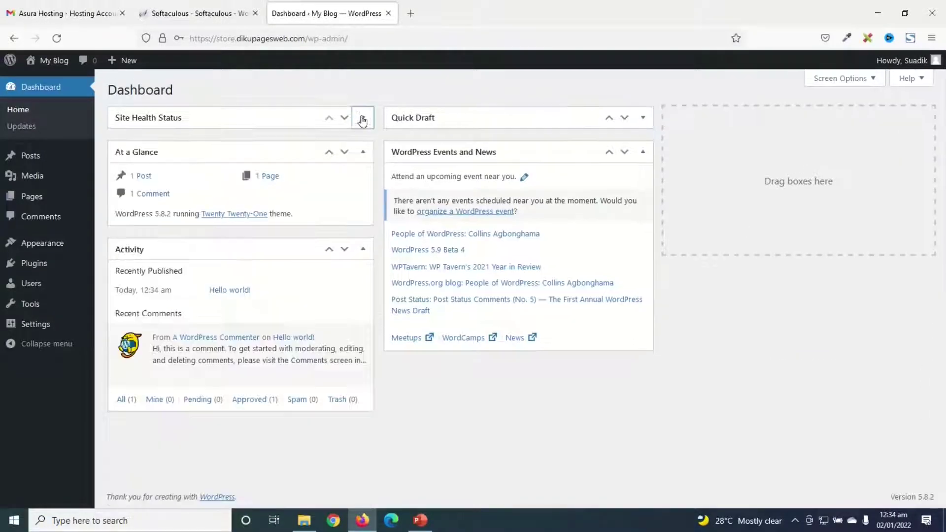
# Step: Hide the WordPress Events and News, Quick Draft, Activity, At a Glance and Site Health Status boxes from the dashboard
pyautogui.click(824, 81)
pyautogui.click(391, 132)
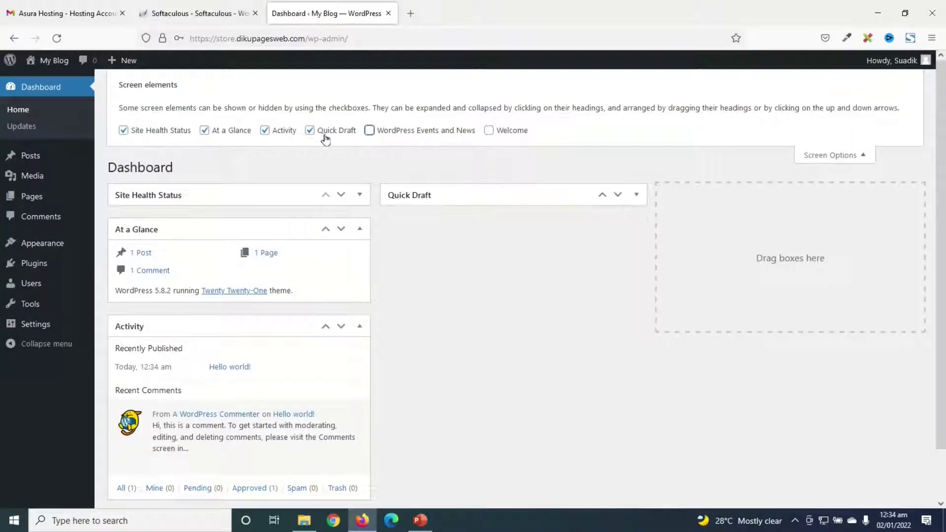
pyautogui.click(325, 131)
pyautogui.click(285, 131)
pyautogui.click(229, 131)
pyautogui.click(168, 131)
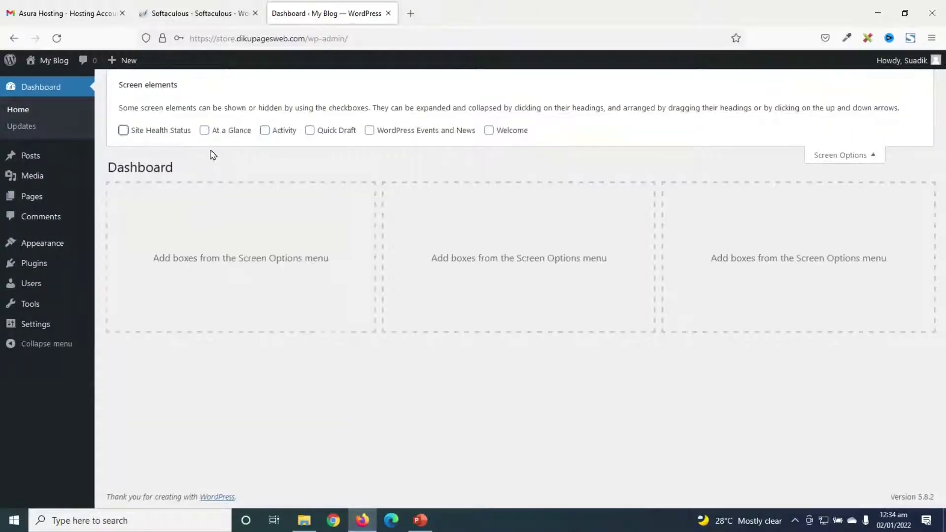
pyautogui.click(844, 155)
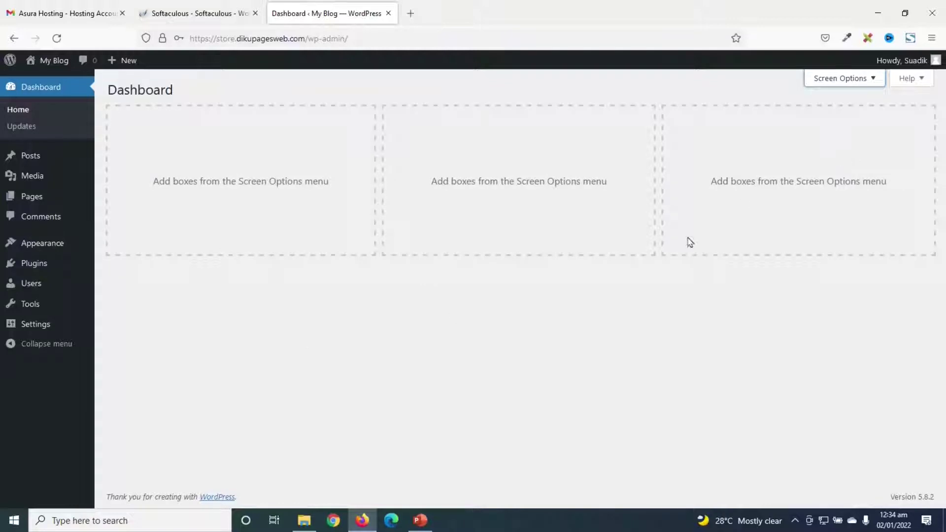
# Step: Move the "Hello world!" post to the trash and empty the posts trash permanently
pyautogui.click(39, 161)
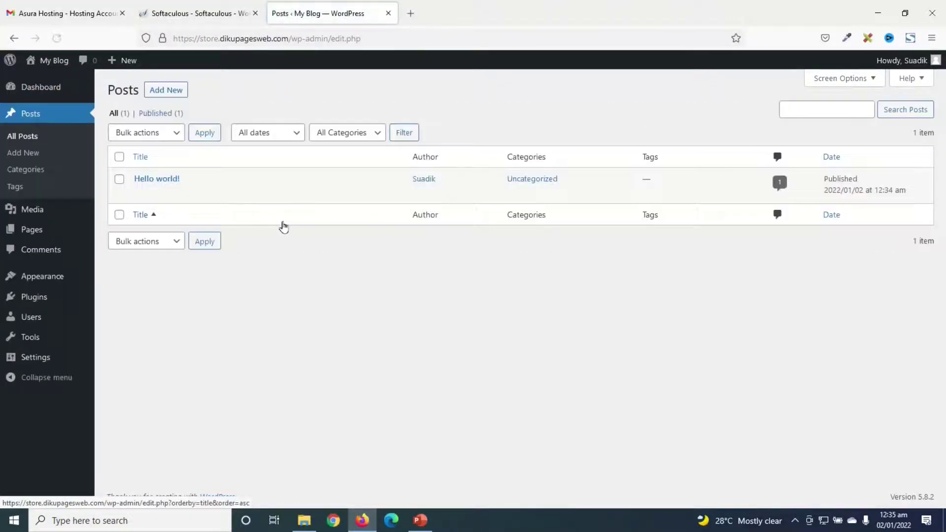
pyautogui.moveTo(172, 194)
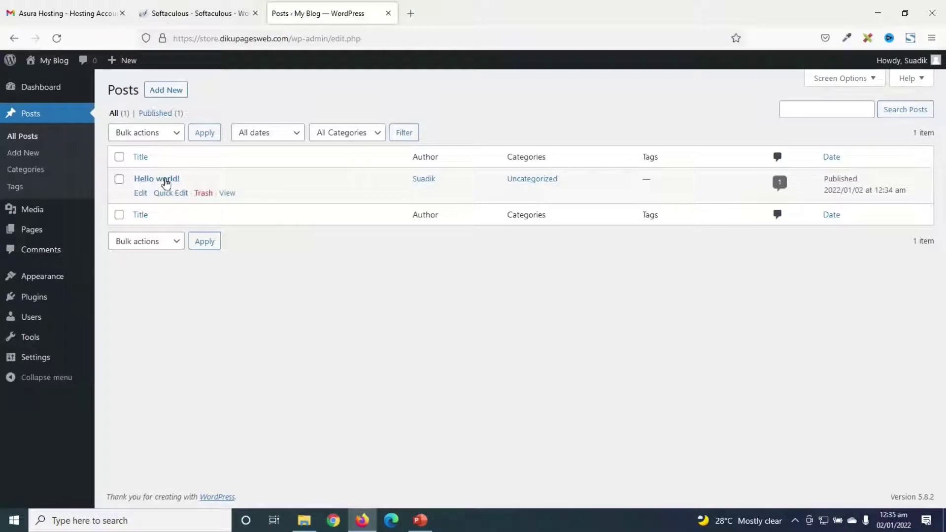
pyautogui.click(203, 195)
pyautogui.click(148, 148)
pyautogui.click(460, 132)
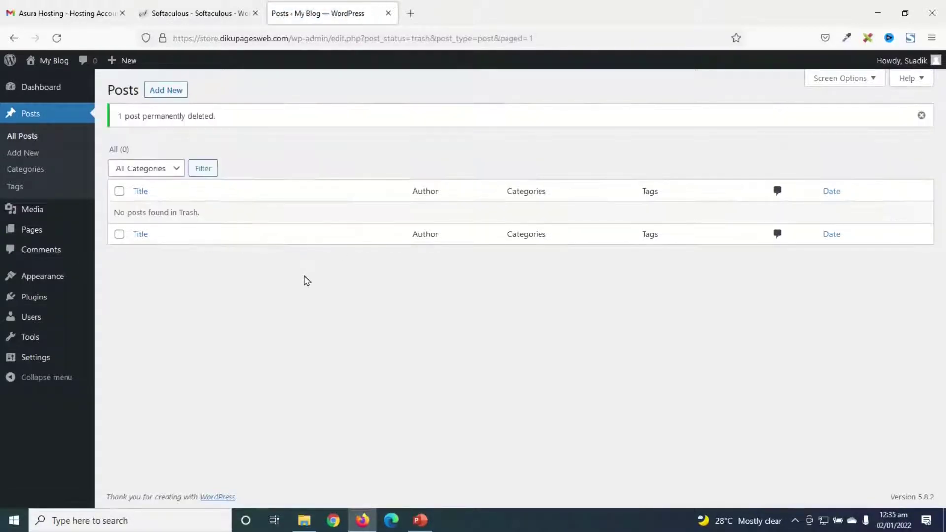
# Step: Move the Privacy Policy and Sample Page pages to the trash together and empty the pages trash permanently
pyautogui.click(42, 229)
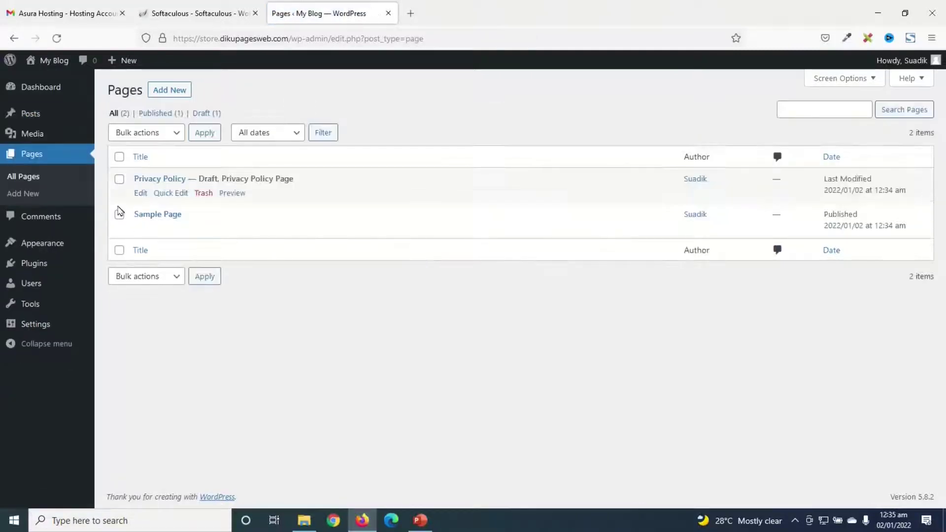
pyautogui.click(118, 158)
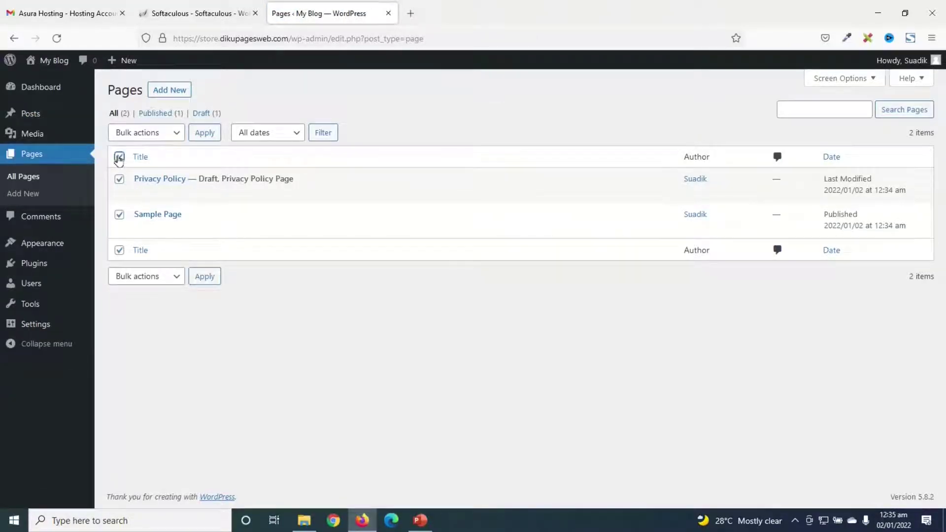
pyautogui.click(146, 134)
pyautogui.click(138, 186)
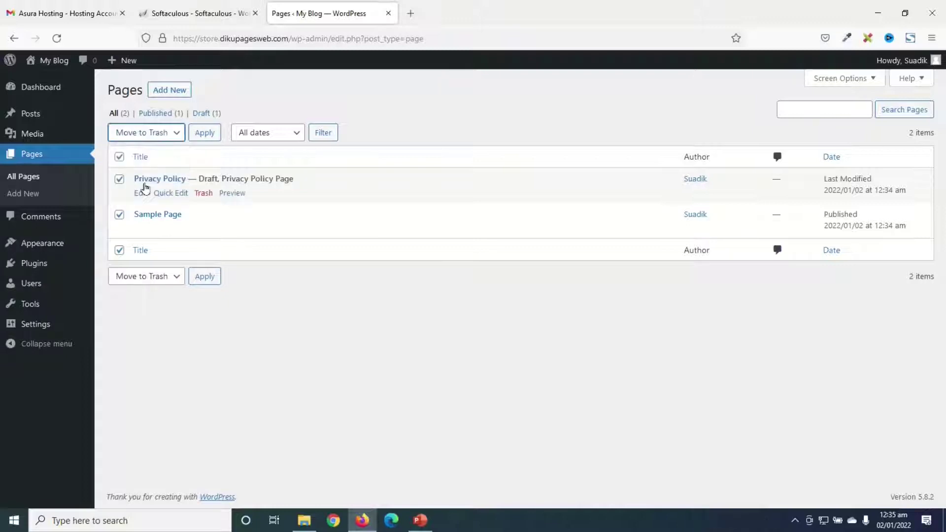
pyautogui.click(207, 135)
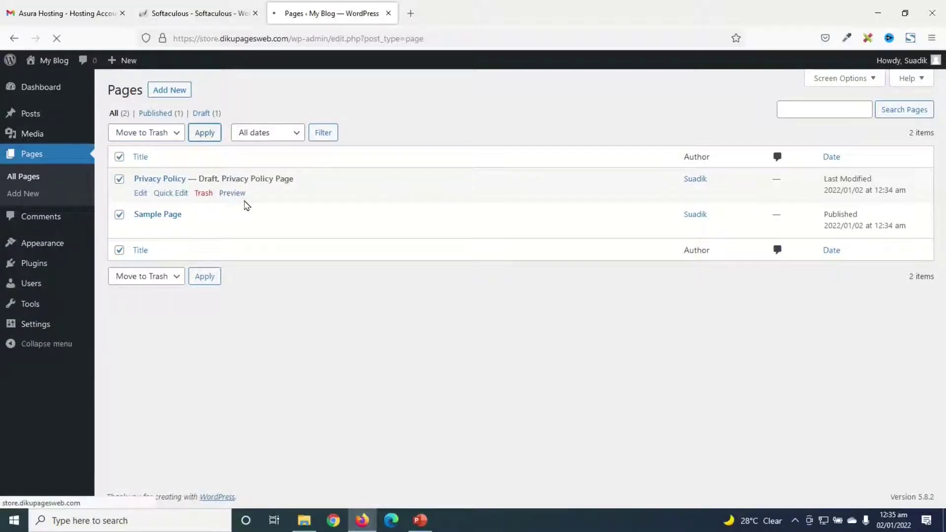
pyautogui.click(150, 149)
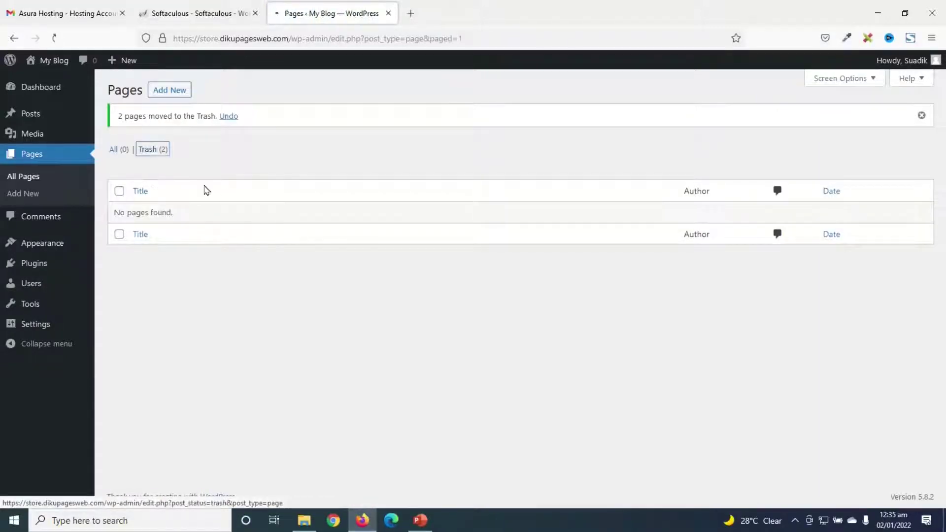
pyautogui.click(389, 133)
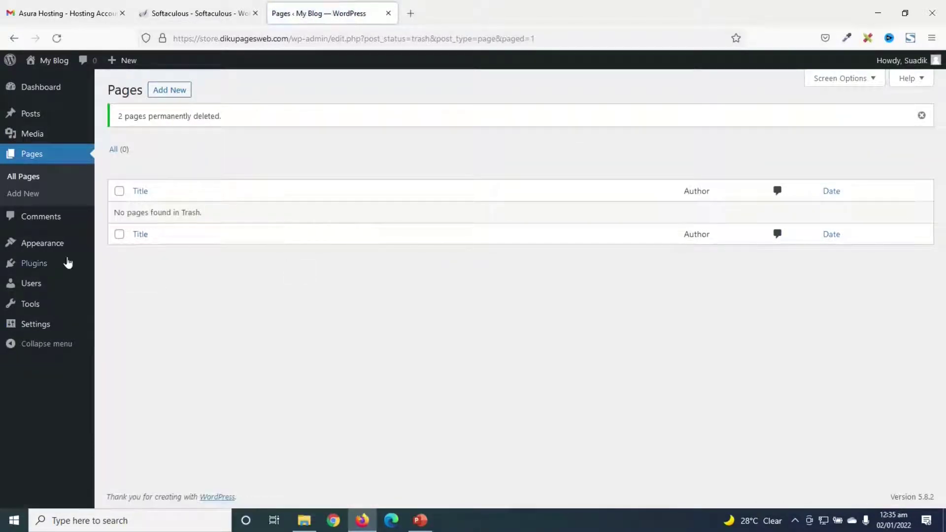
# Step: Delete the inactive Twenty Nineteen theme from the installed themes and confirm its removal
pyautogui.click(43, 246)
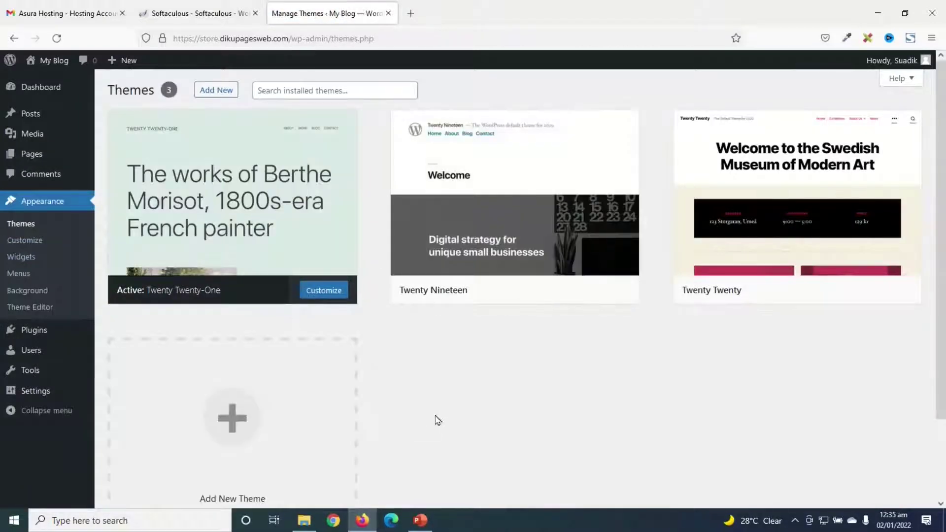
pyautogui.moveTo(234, 189)
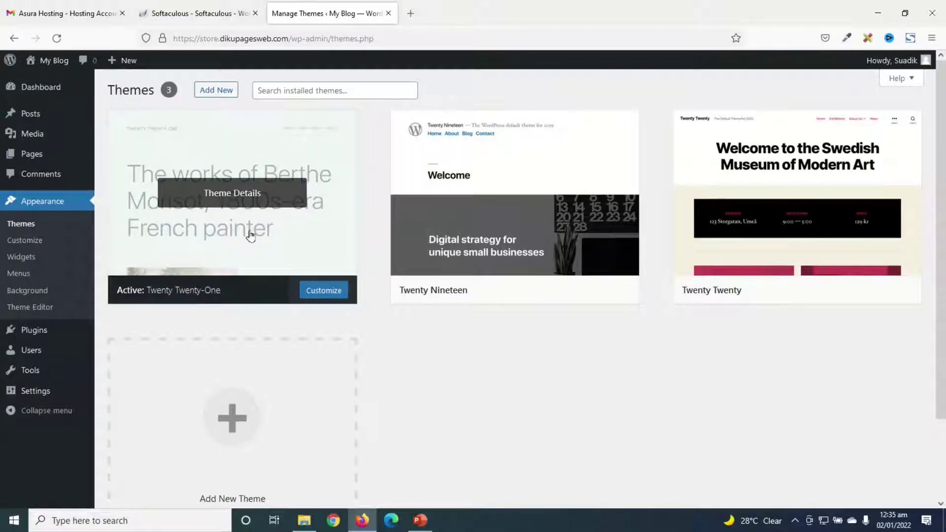
pyautogui.moveTo(782, 220)
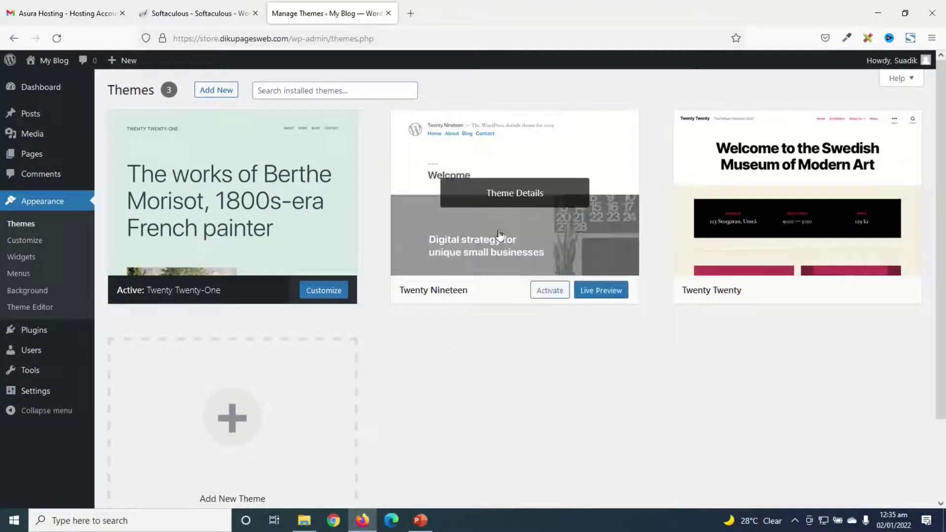
pyautogui.click(502, 201)
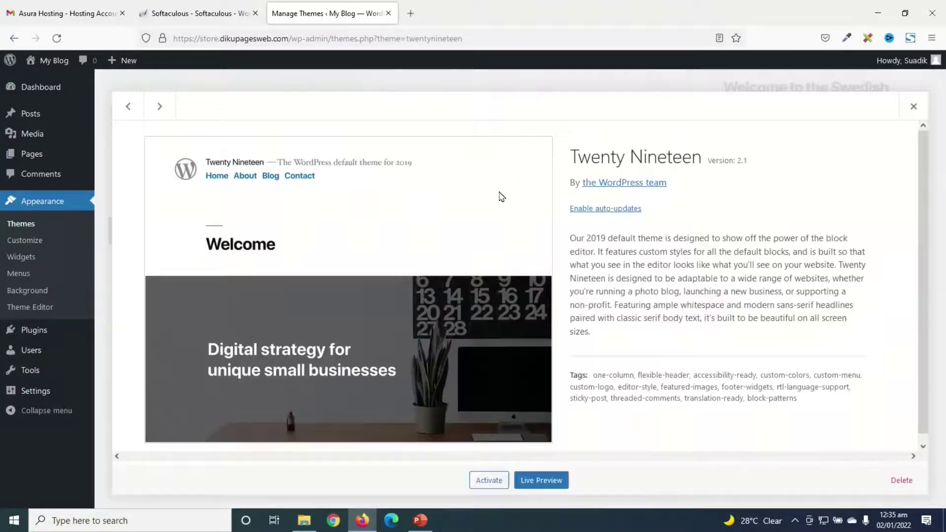
pyautogui.click(895, 483)
pyautogui.click(523, 308)
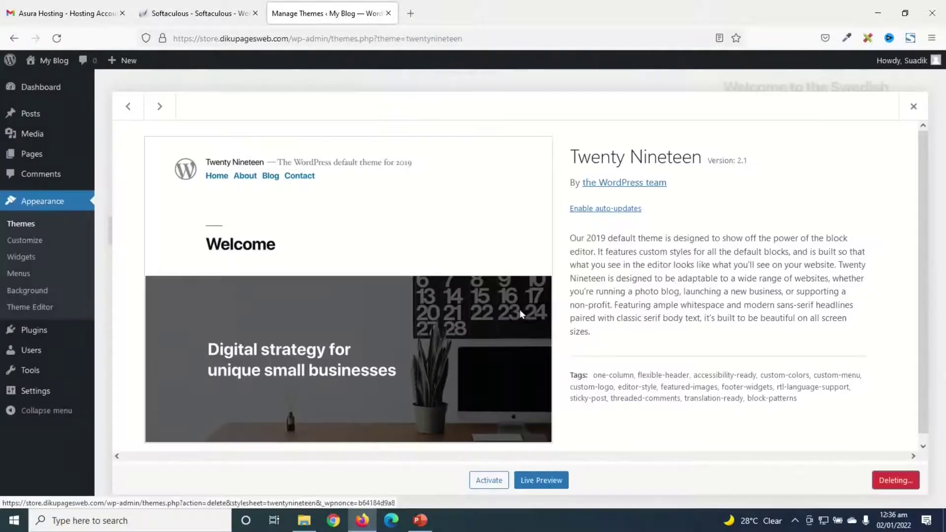
# Step: Delete the inactive Twenty Twenty theme from the installed themes and confirm its removal
pyautogui.click(499, 200)
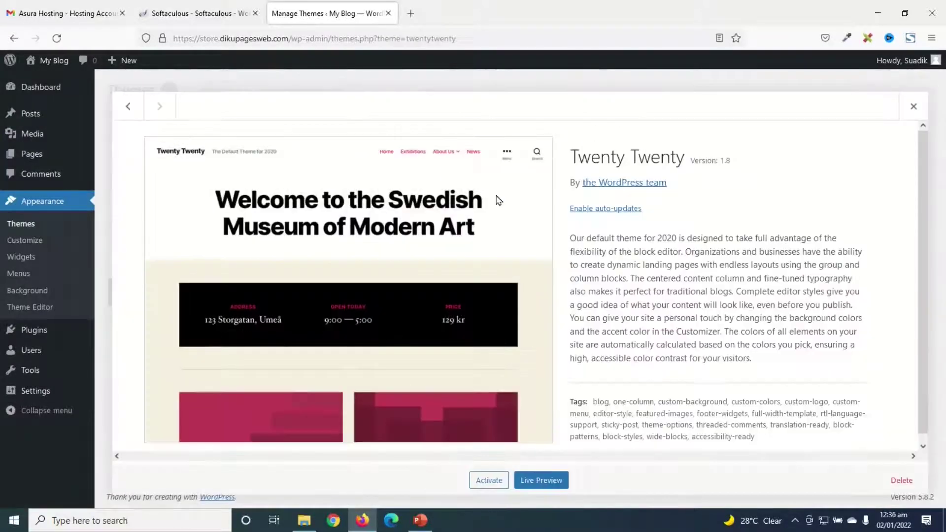
pyautogui.click(901, 481)
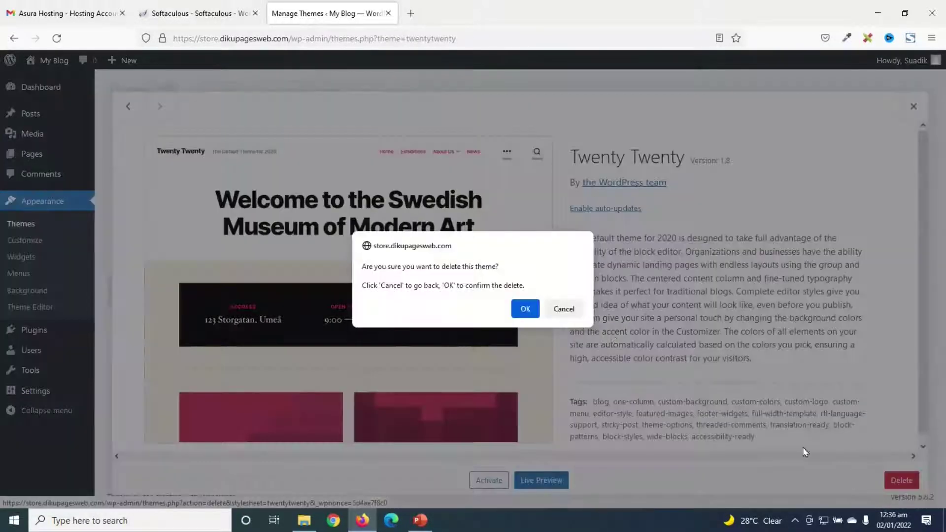
pyautogui.click(523, 310)
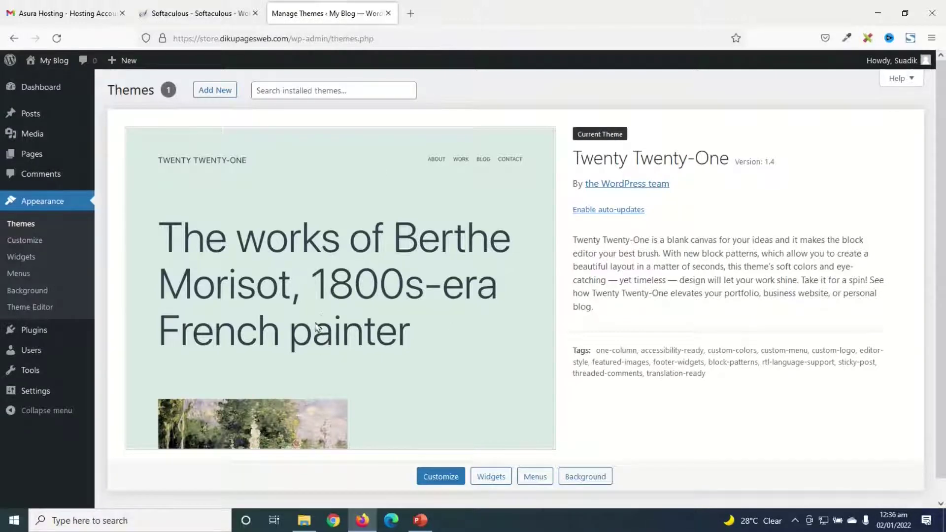
# Step: Delete the Akismet Anti-Spam and Hello Dolly plugins together with a bulk action and confirm the deletion
pyautogui.click(43, 334)
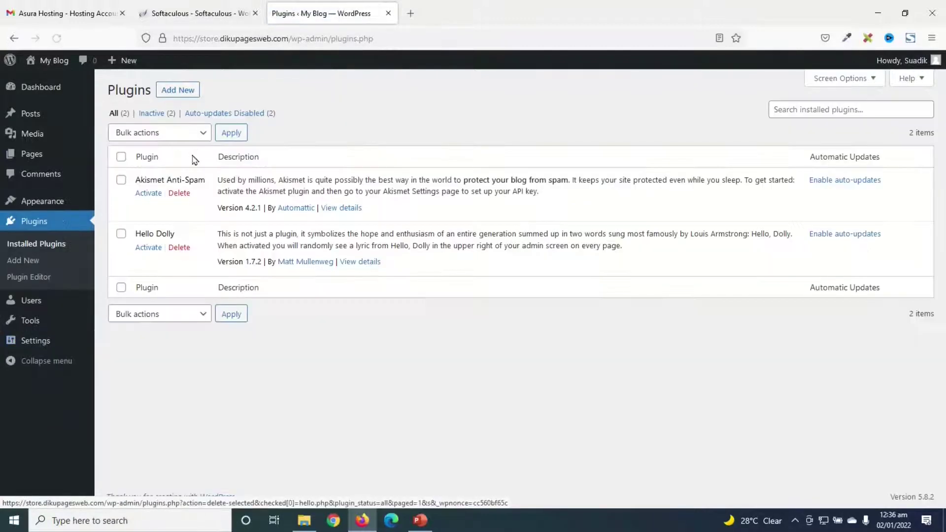
pyautogui.click(142, 134)
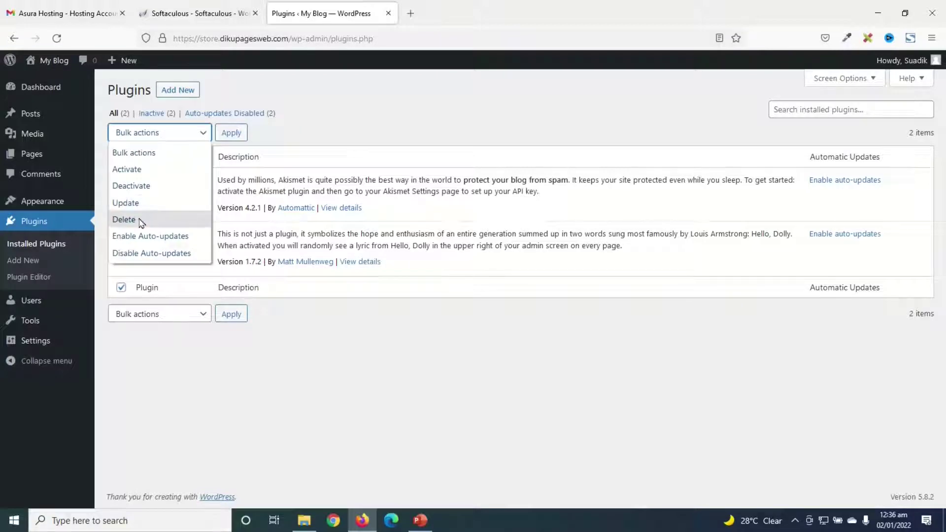
pyautogui.click(124, 219)
pyautogui.click(236, 138)
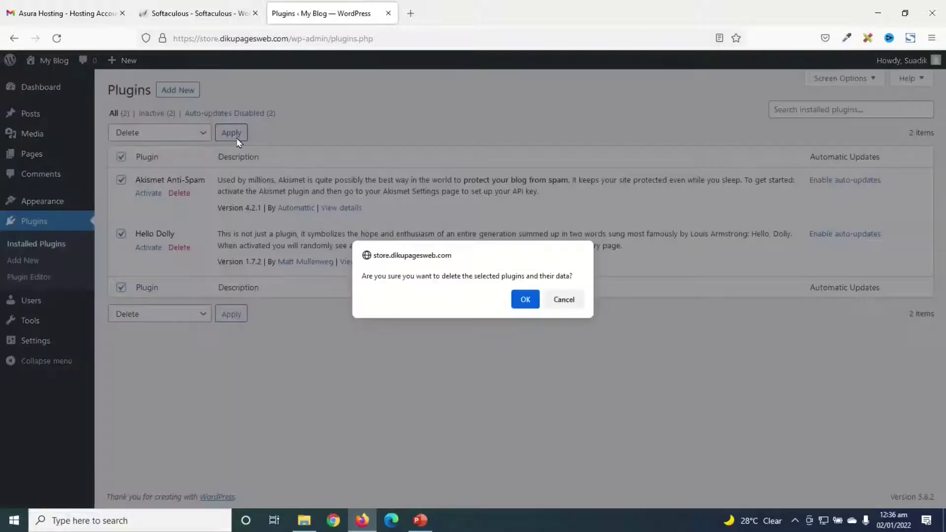
pyautogui.click(525, 300)
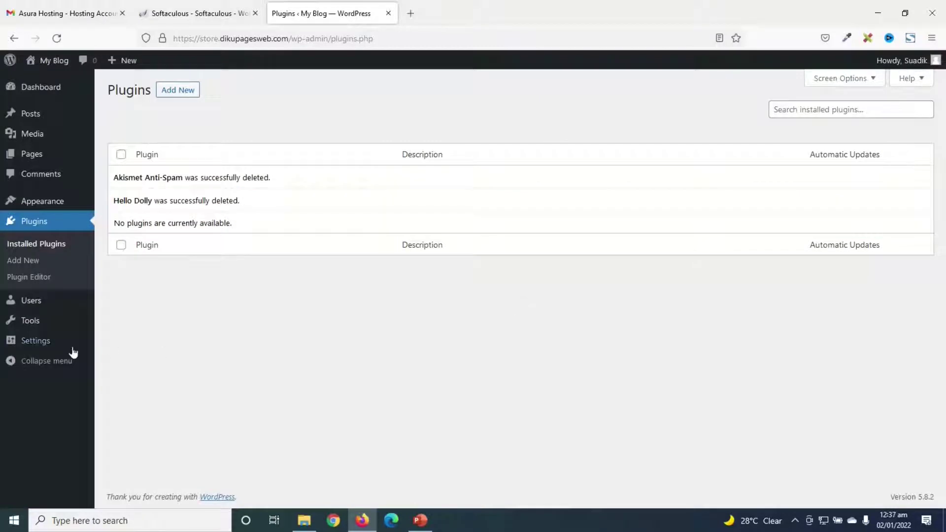
# Step: In the general settings, set the site title to "Watch Store" and the tagline to "Quality watches for you"
pyautogui.moveTo(40, 348)
pyautogui.click(130, 349)
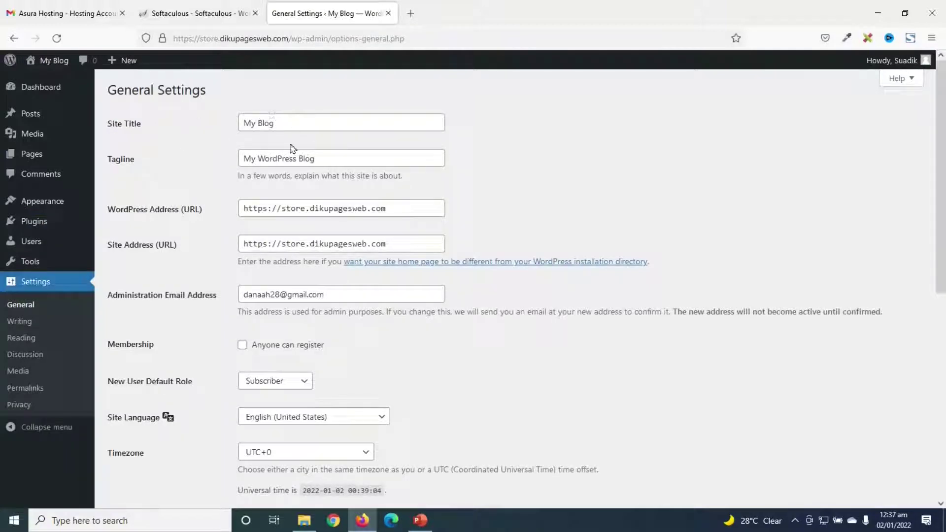
pyautogui.click(315, 159)
pyautogui.moveTo(315, 158); pyautogui.dragTo(242, 158)
pyautogui.moveTo(287, 123); pyautogui.dragTo(157, 140)
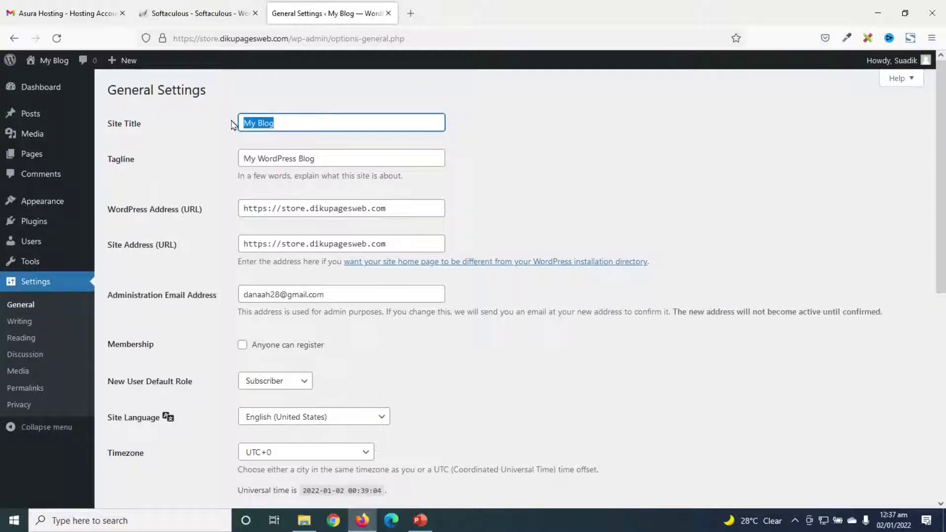
pyautogui.write('Watch Store')
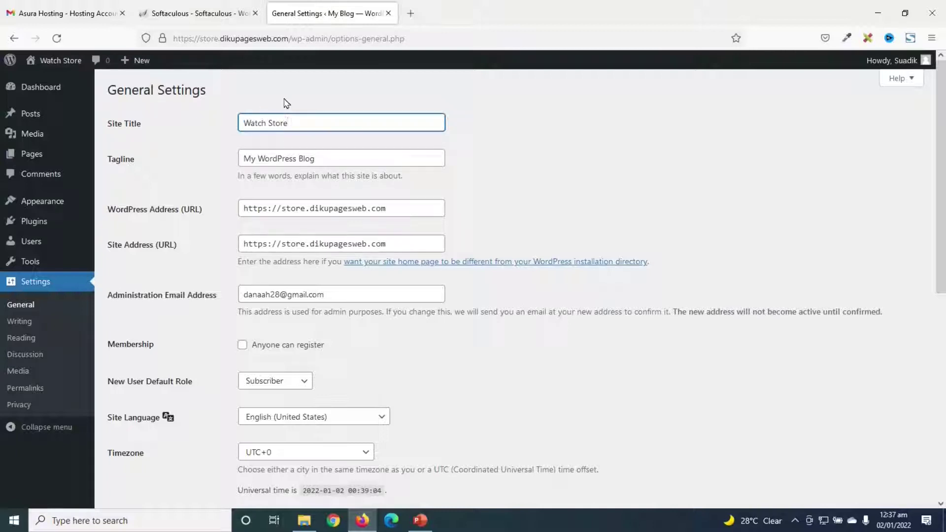
pyautogui.moveTo(331, 158); pyautogui.dragTo(187, 130)
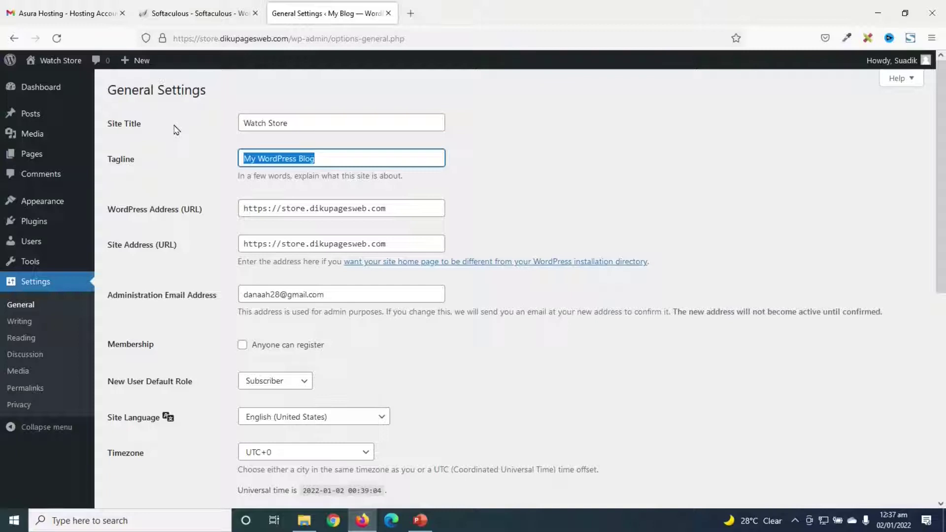
pyautogui.write('Quality watches for you')
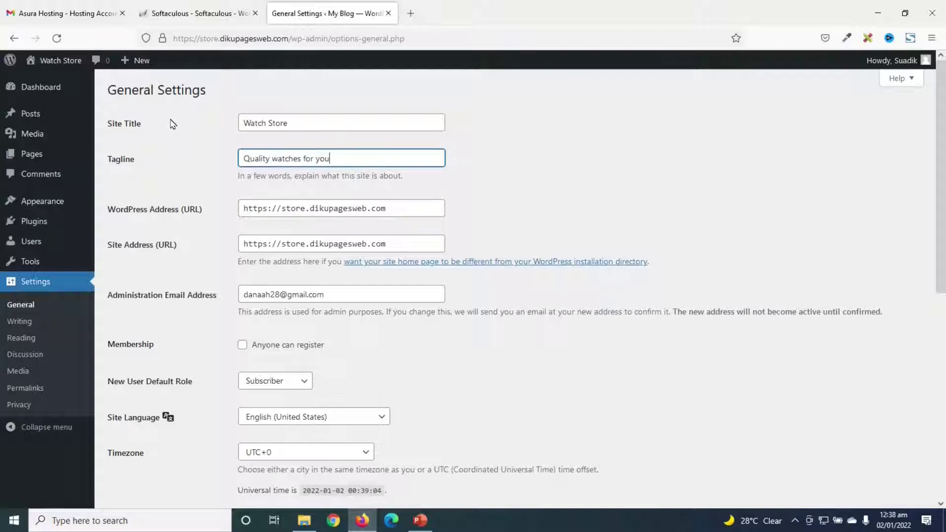
pyautogui.click(183, 123)
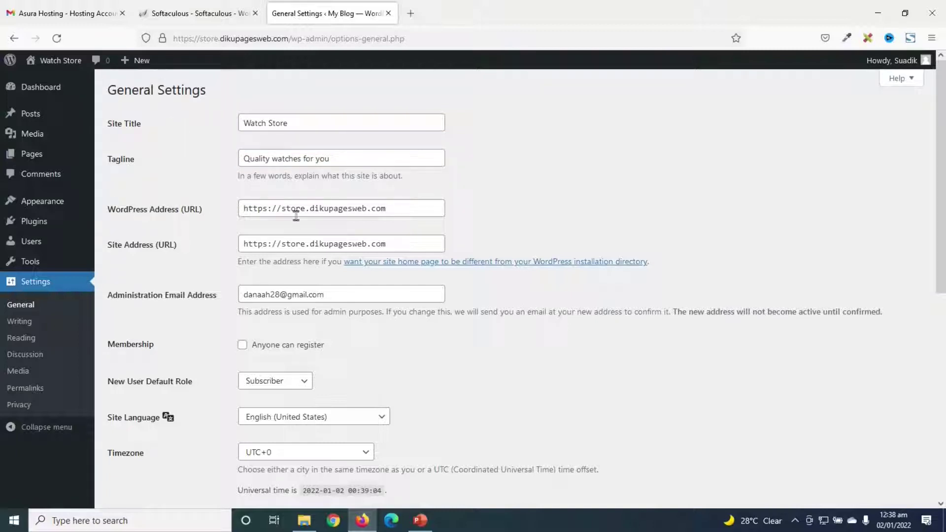
# Step: Check that the WordPress Address and Site Address use https, and review the remaining general settings and the administration email address
pyautogui.moveTo(267, 210); pyautogui.dragTo(262, 209)
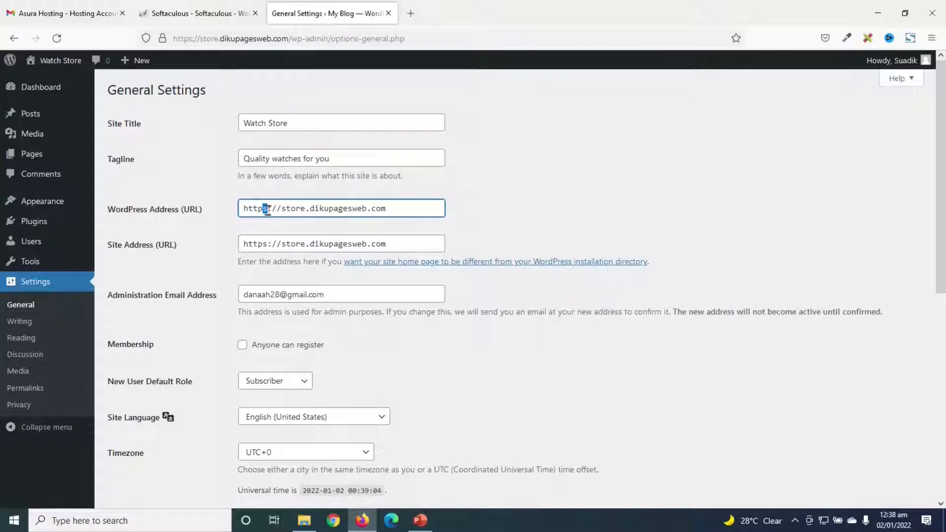
pyautogui.click(265, 209)
pyautogui.click(266, 244)
pyautogui.scroll(-8, 324, 294)
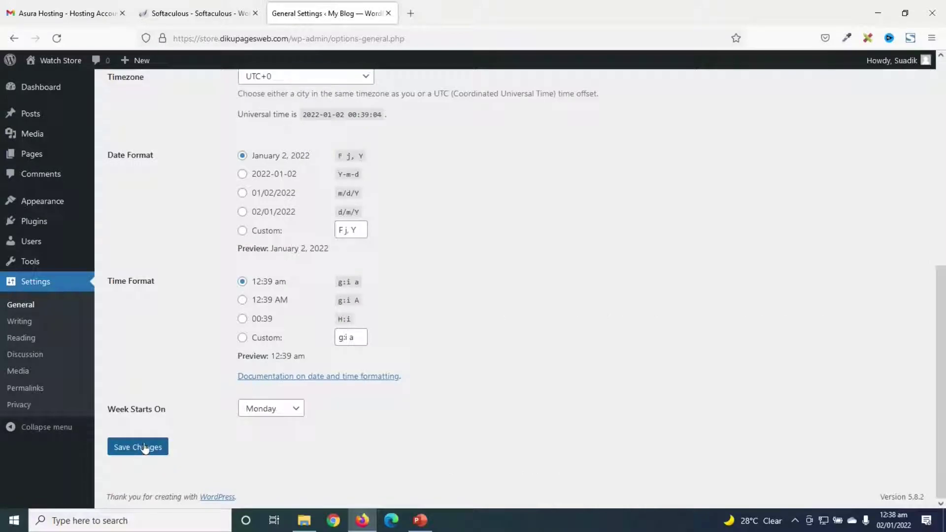
pyautogui.scroll(6, 314, 397)
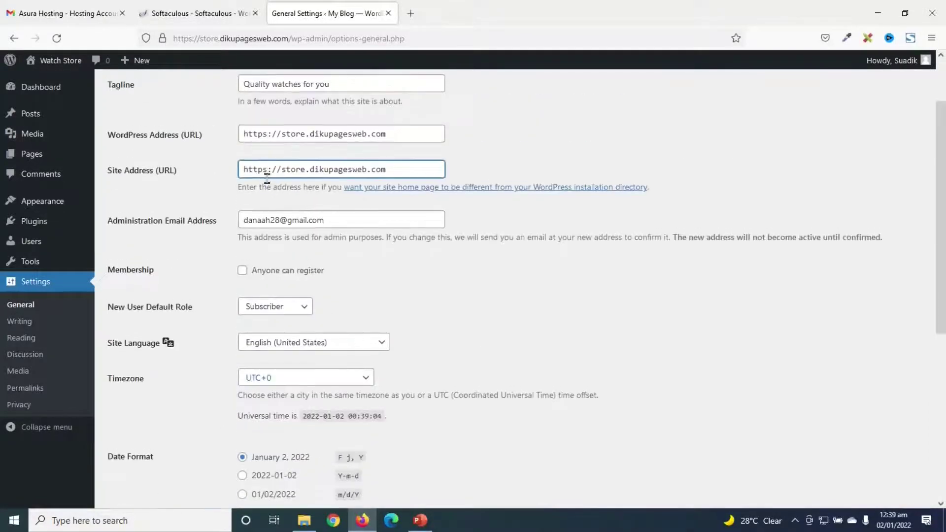
pyautogui.scroll(2, 271, 187)
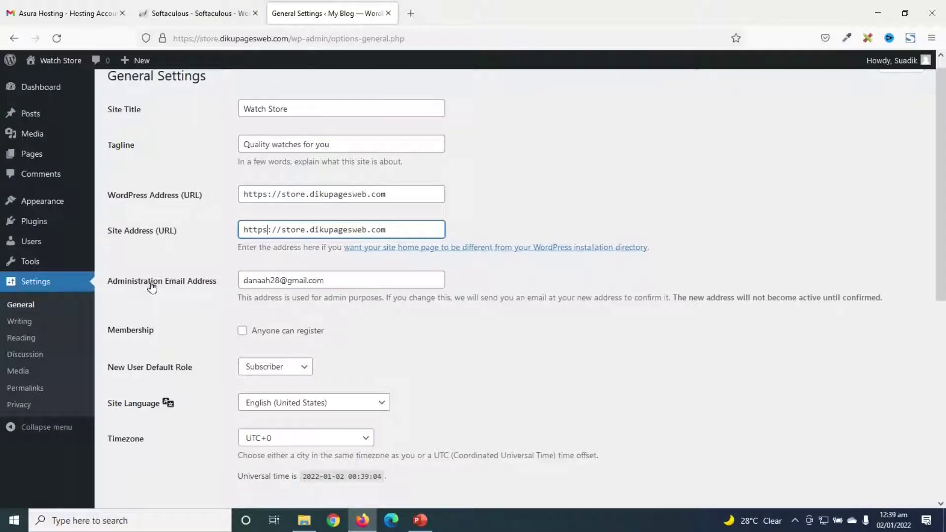
pyautogui.moveTo(342, 279); pyautogui.dragTo(235, 282)
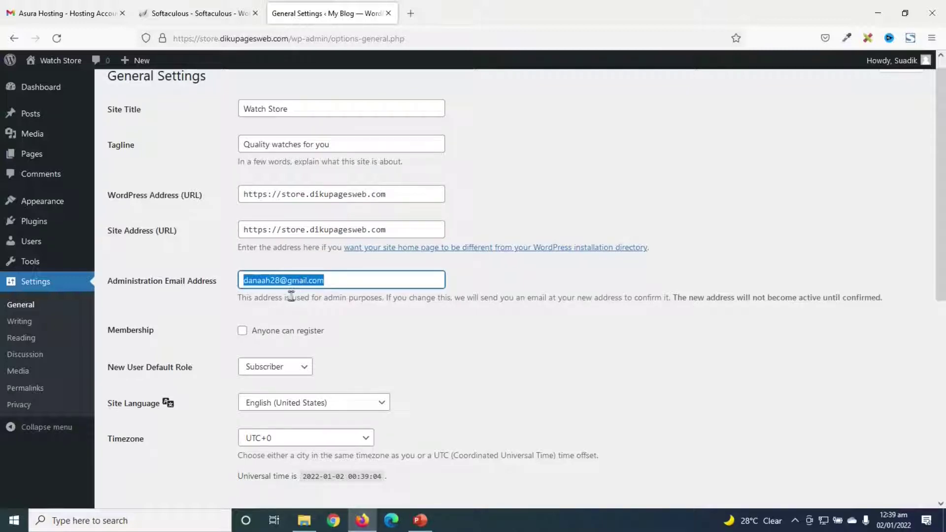
# Step: Enable the "Anyone can register" membership option and save the general settings
pyautogui.click(242, 333)
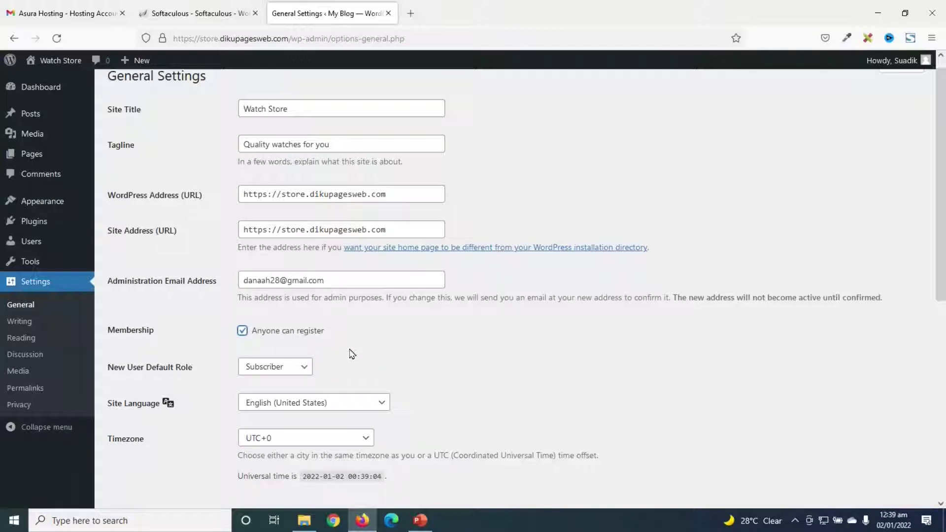
pyautogui.scroll(-7, 353, 349)
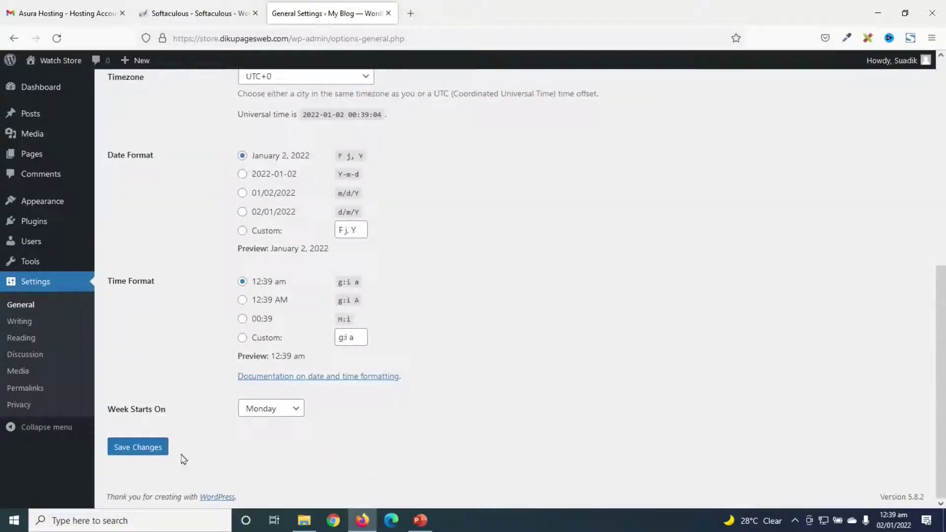
pyautogui.click(147, 449)
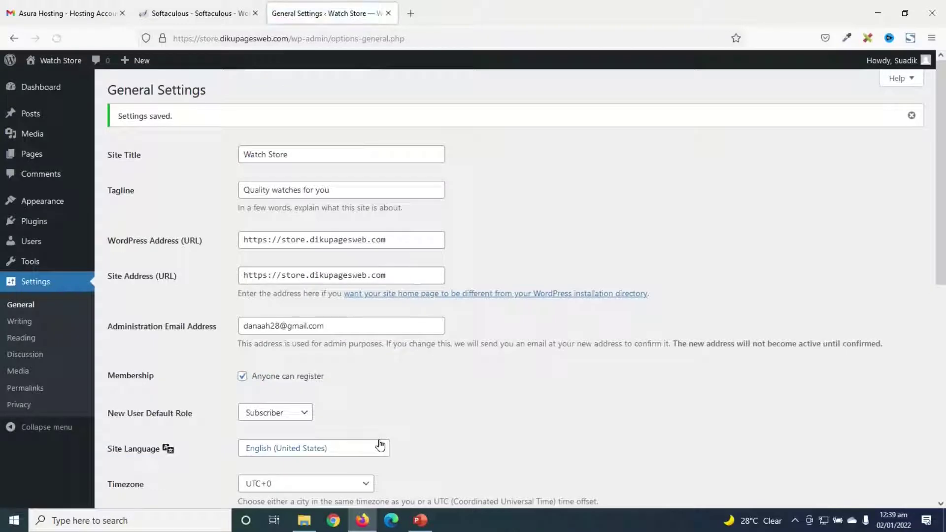
# Step: Set the permalink structure to Post name and save the permalink settings
pyautogui.click(29, 388)
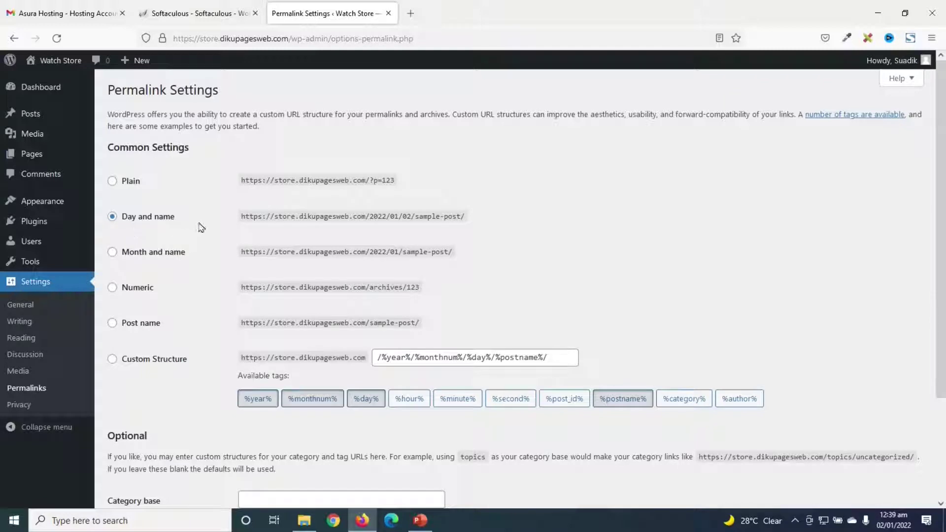
pyautogui.click(133, 331)
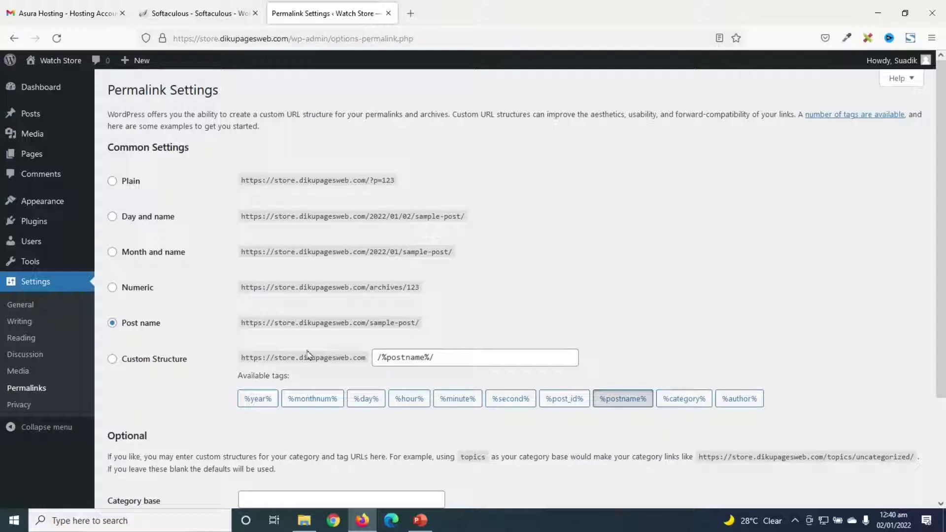
pyautogui.scroll(-1, 242, 329)
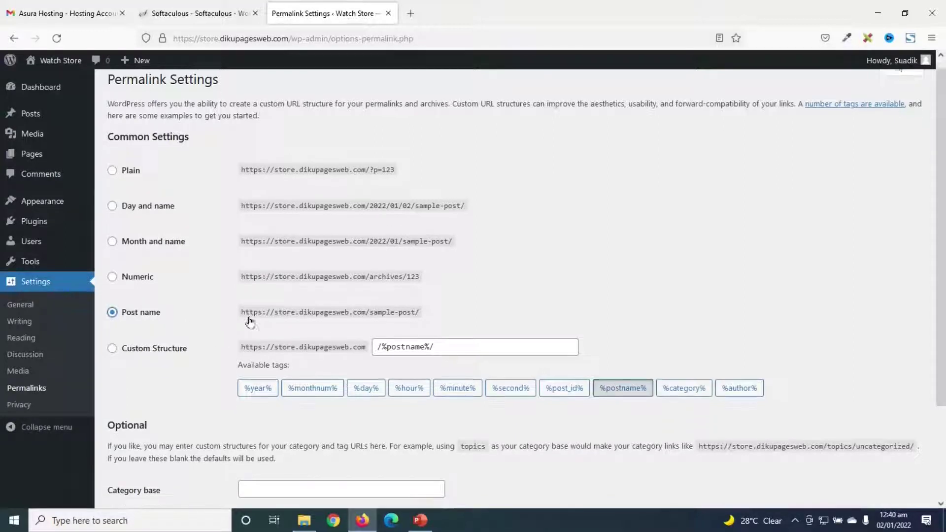
pyautogui.scroll(-3, 249, 321)
pyautogui.click(121, 450)
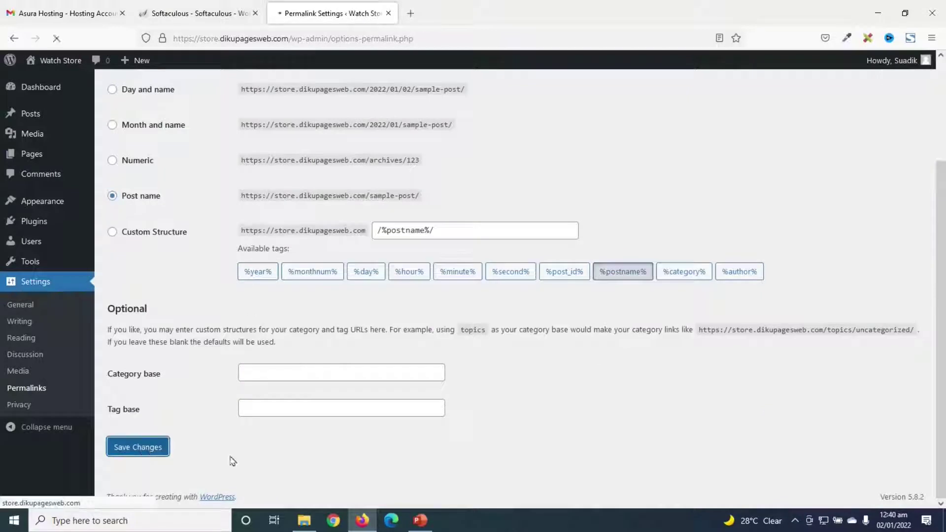
# Step: Search the WordPress theme directory for "blocksy" and install the Blocksy theme
pyautogui.click(39, 87)
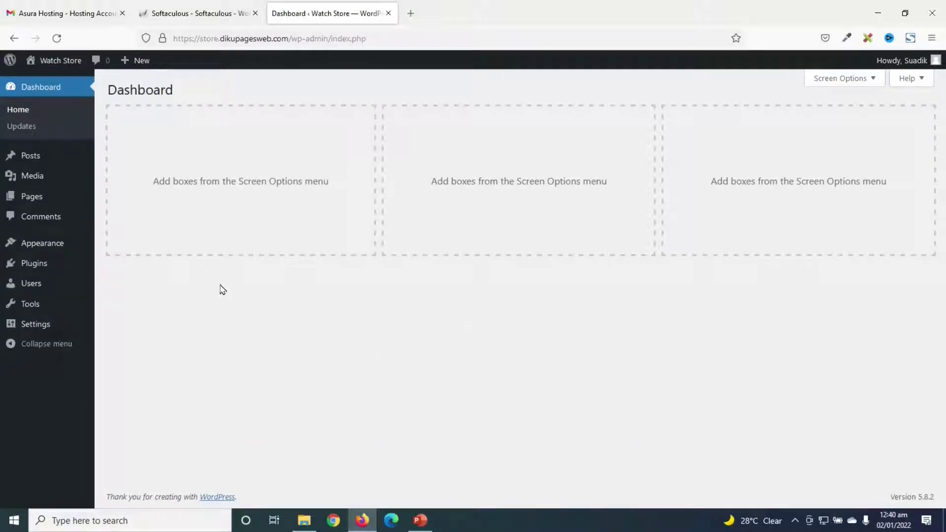
pyautogui.moveTo(54, 245)
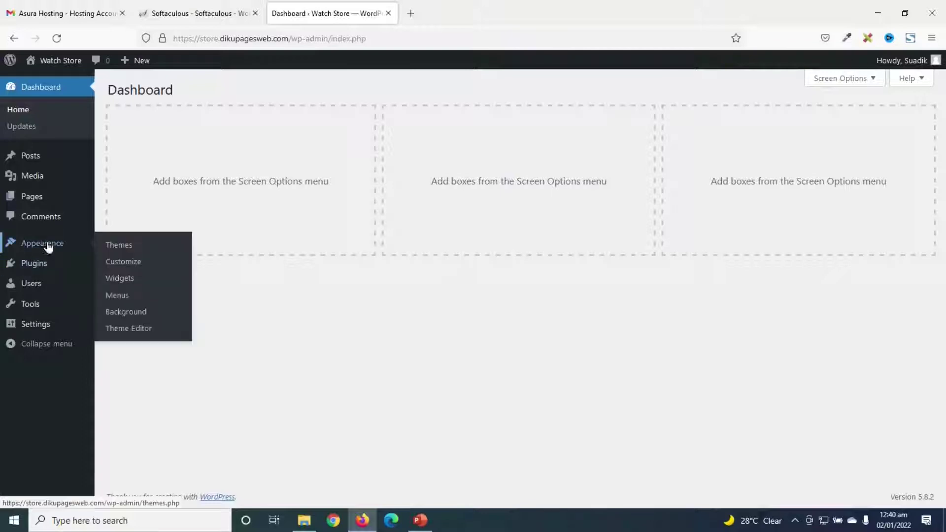
pyautogui.click(124, 246)
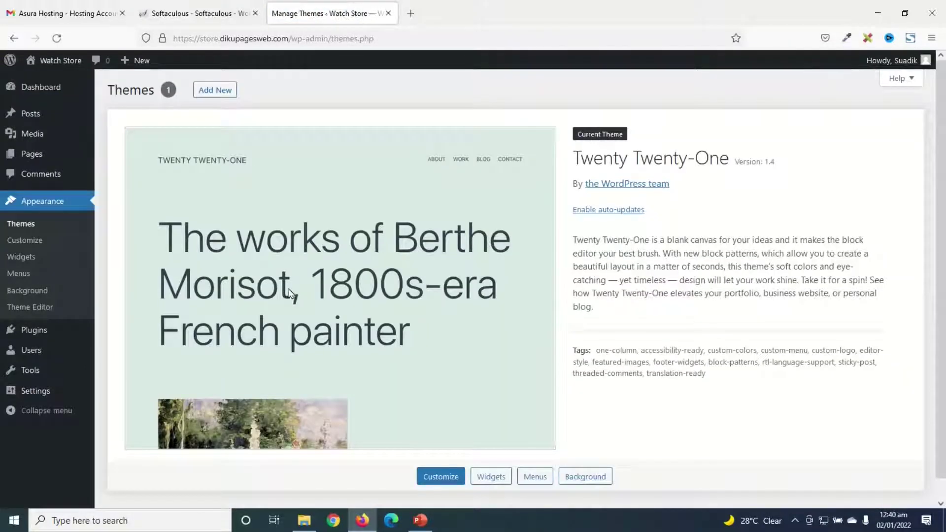
pyautogui.click(214, 90)
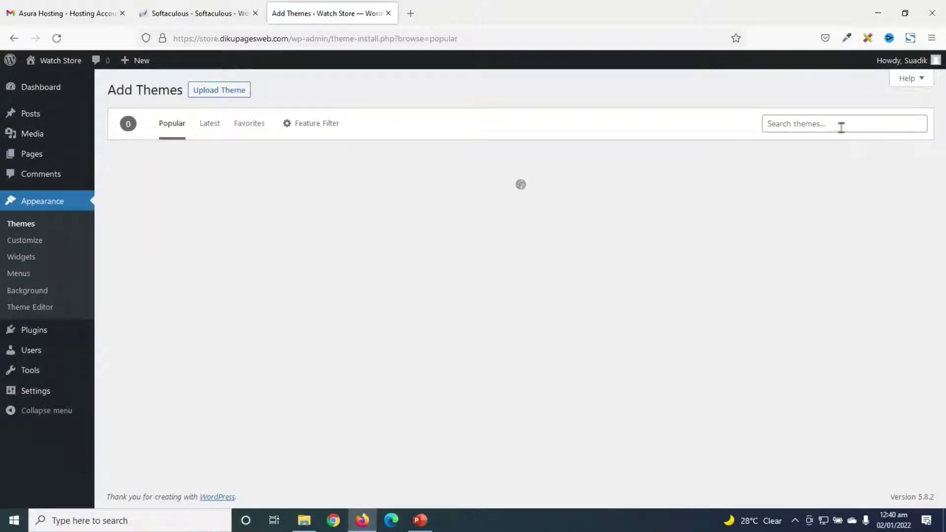
pyautogui.click(841, 127)
pyautogui.write('blocksy')
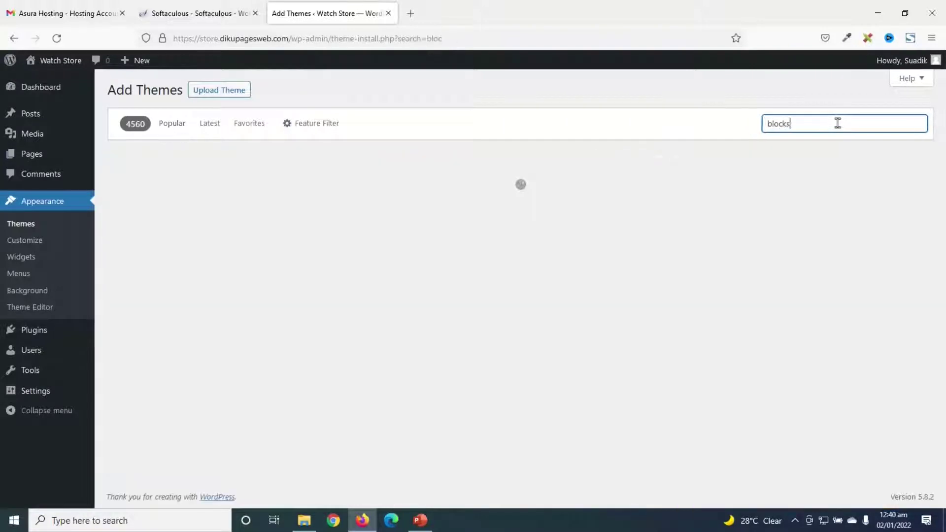
pyautogui.moveTo(208, 247)
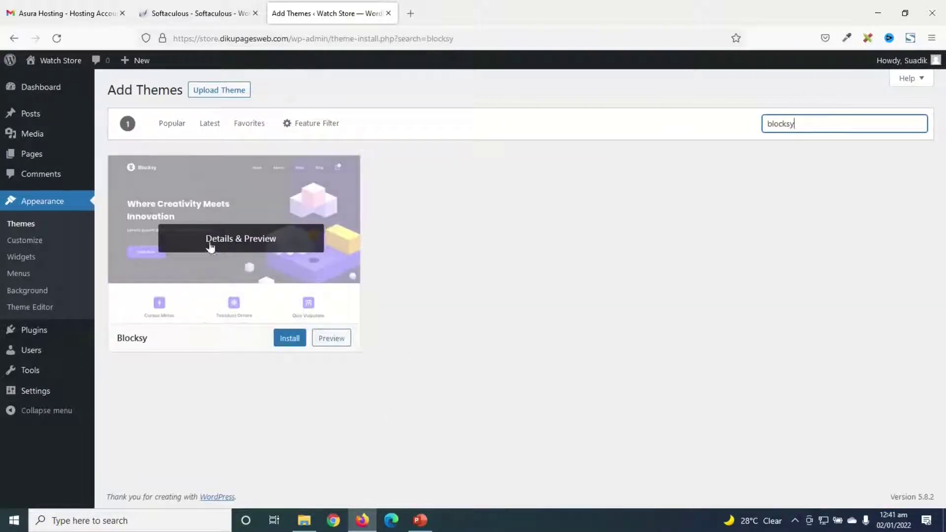
pyautogui.click(287, 340)
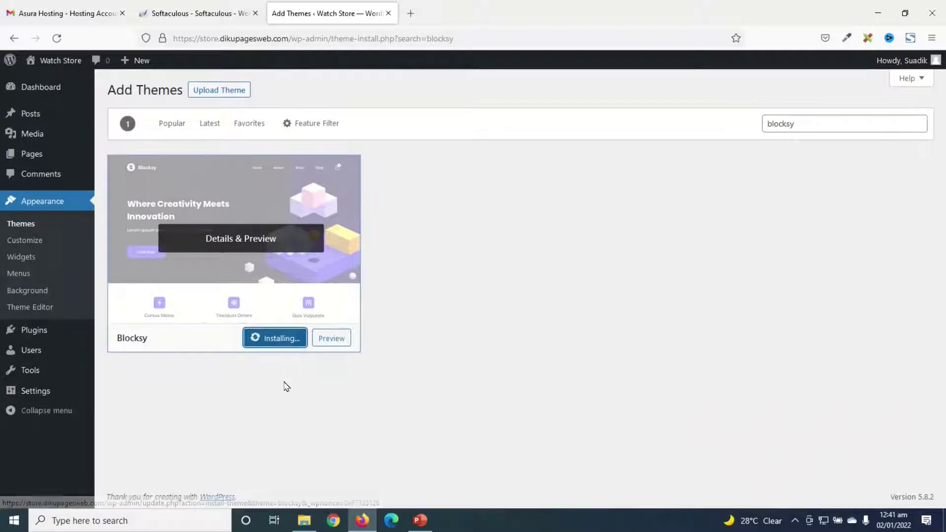
# Step: Close the Gmail and Softaculous browser tabs and activate the installed Blocksy theme
pyautogui.click(122, 14)
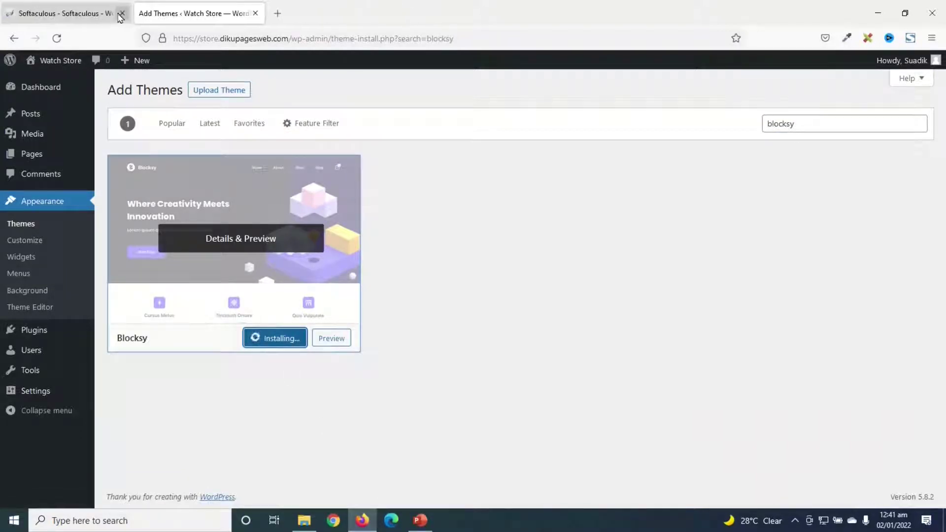
pyautogui.click(122, 14)
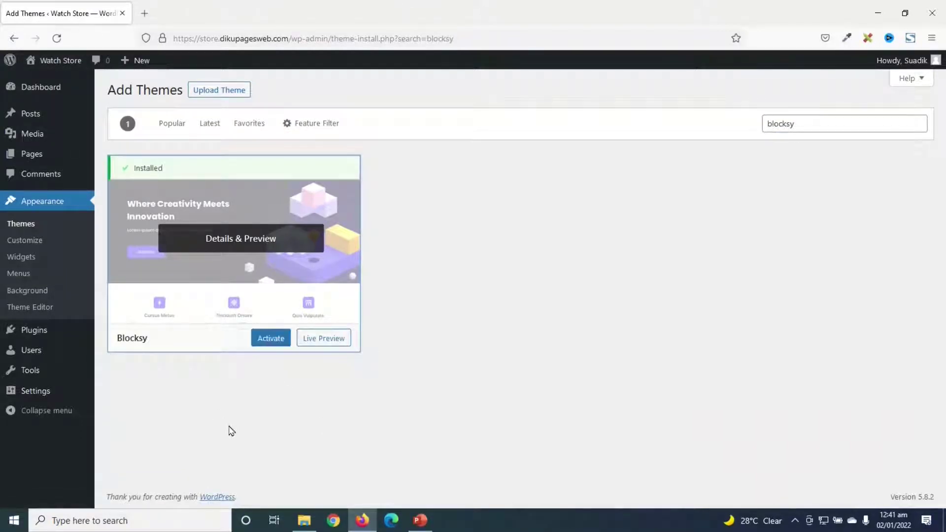
pyautogui.click(271, 340)
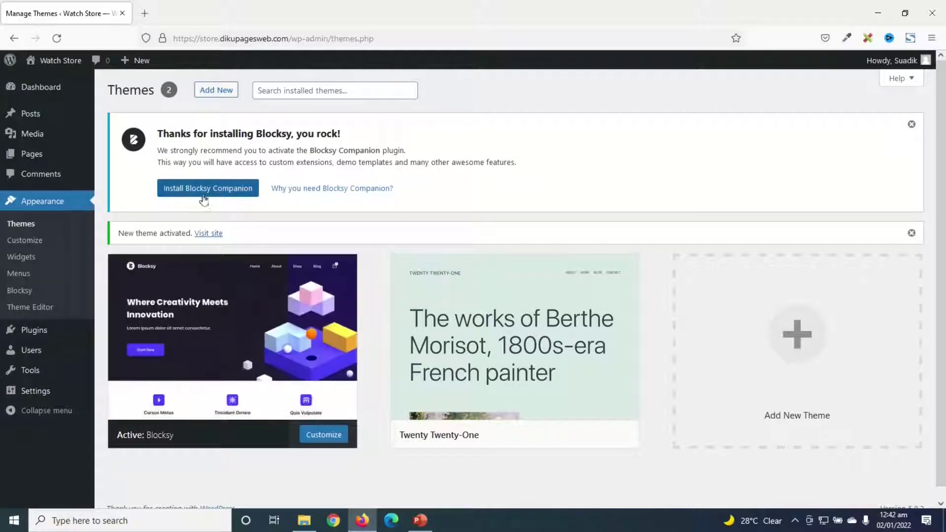
# Step: Install the recommended Blocksy Companion plugin and skip its update notification and diagnostic tracking opt-in
pyautogui.click(196, 192)
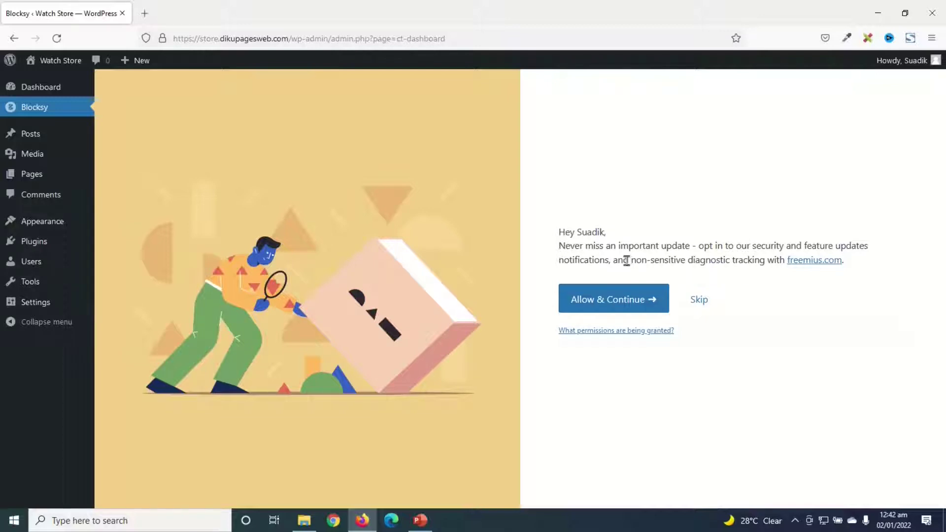
pyautogui.click(699, 301)
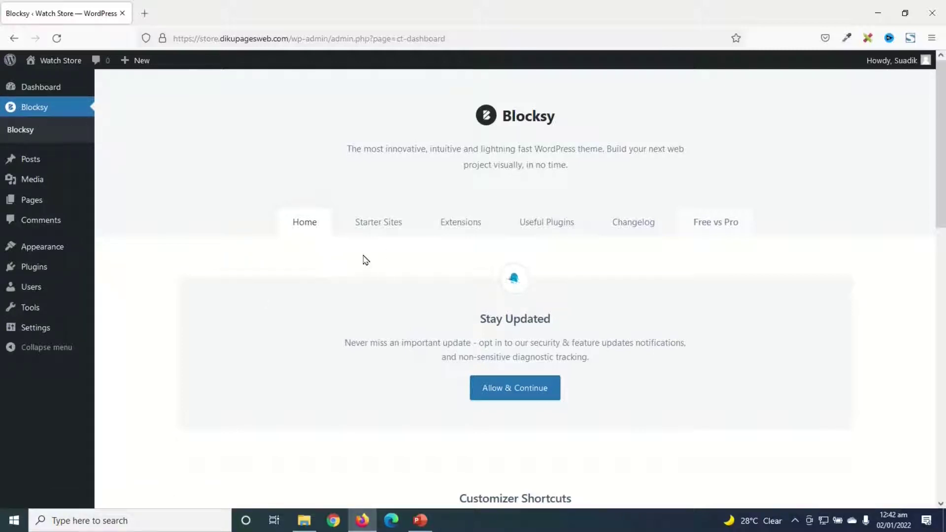
# Step: Browse the Blocksy starter sites and check which page builders each one is available for, including Garderobe
pyautogui.click(376, 225)
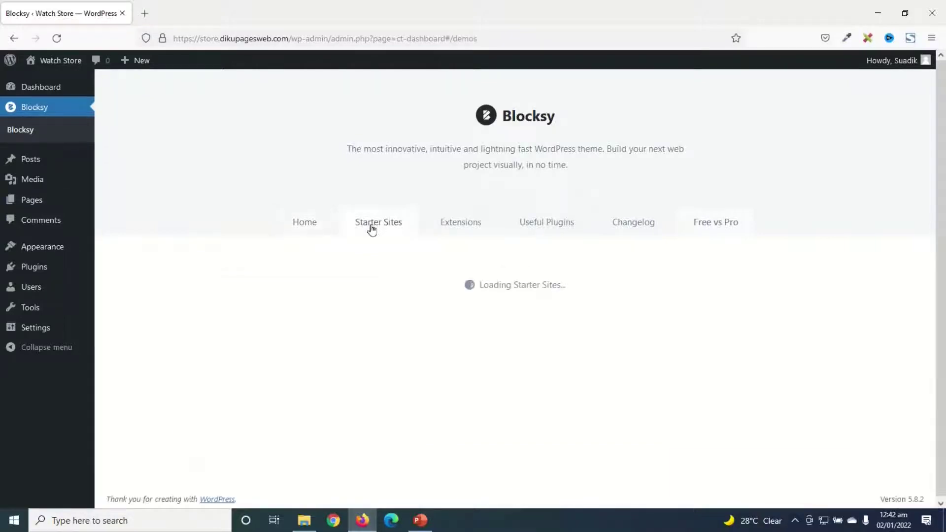
pyautogui.scroll(-7, 399, 305)
pyautogui.scroll(-8, 434, 335)
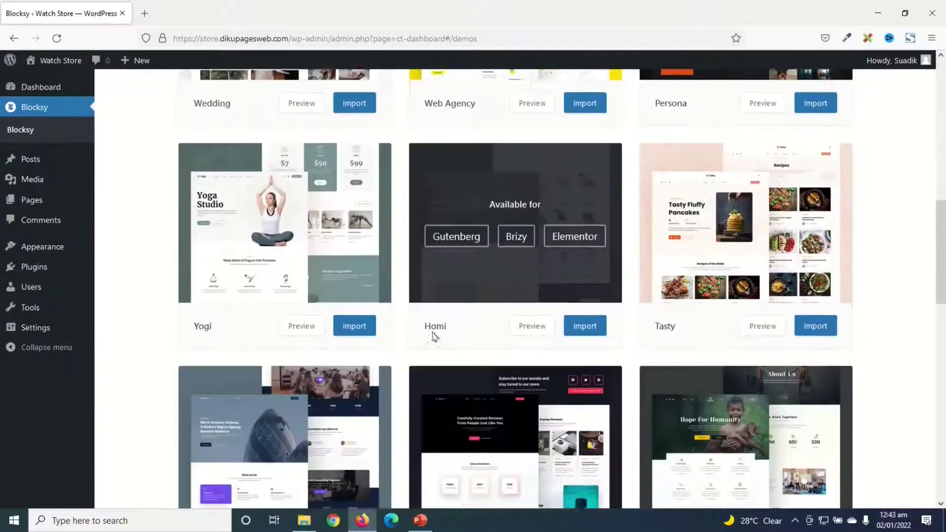
pyautogui.scroll(-9, 449, 329)
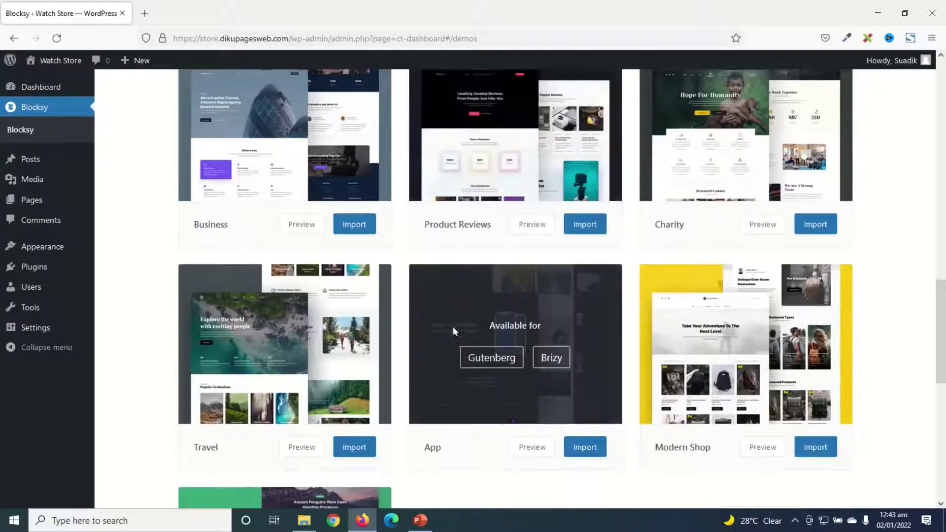
pyautogui.scroll(5, 458, 328)
pyautogui.scroll(18, 460, 323)
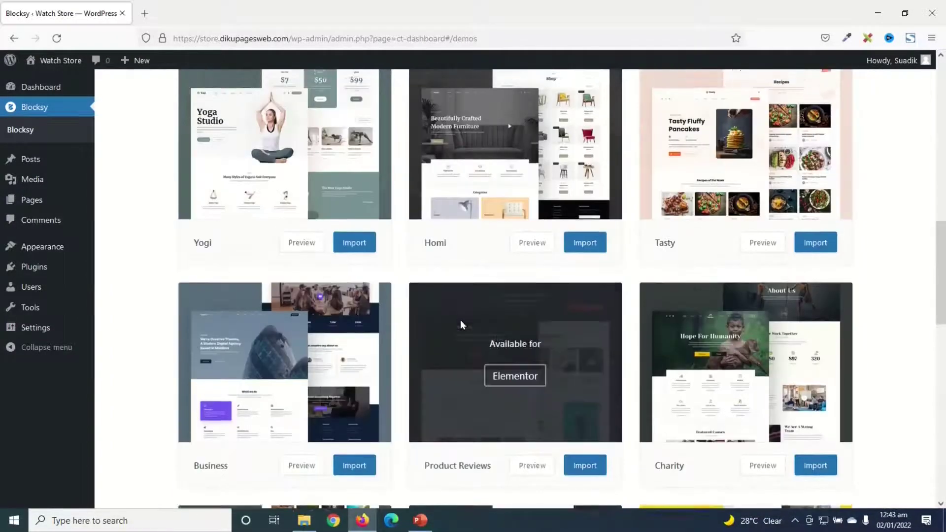
pyautogui.scroll(1, 469, 310)
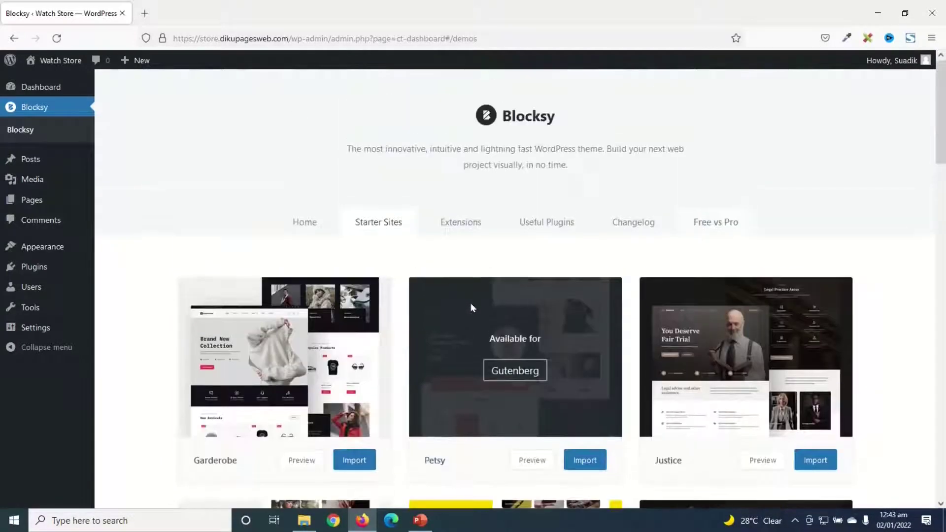
pyautogui.scroll(-5, 470, 297)
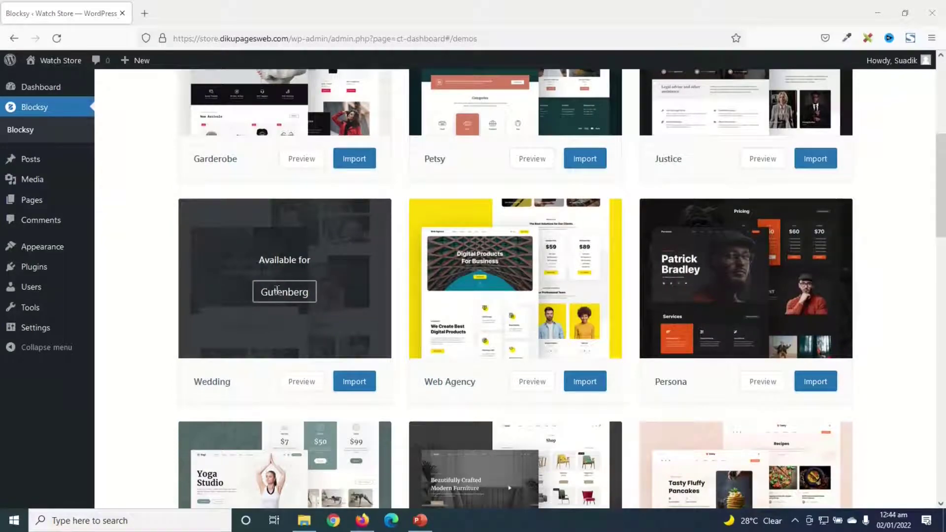
pyautogui.scroll(3, 616, 320)
pyautogui.scroll(-2, 721, 400)
pyautogui.scroll(2, 721, 397)
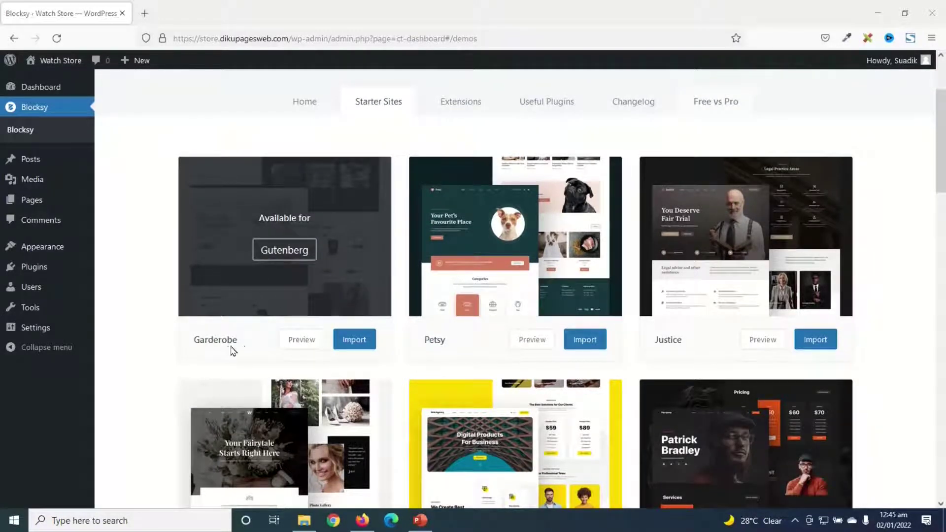
pyautogui.moveTo(227, 340); pyautogui.dragTo(216, 341)
pyautogui.click(218, 142)
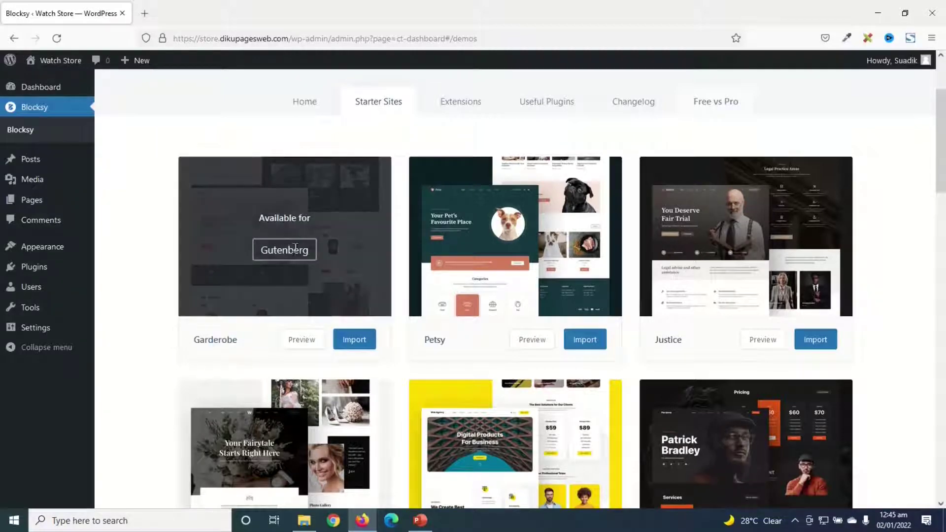
# Step: Import the Garderobe starter site with the child theme, WooCommerce, WPForms and Stackable plugins, options, widgets, content and clean install
pyautogui.click(353, 343)
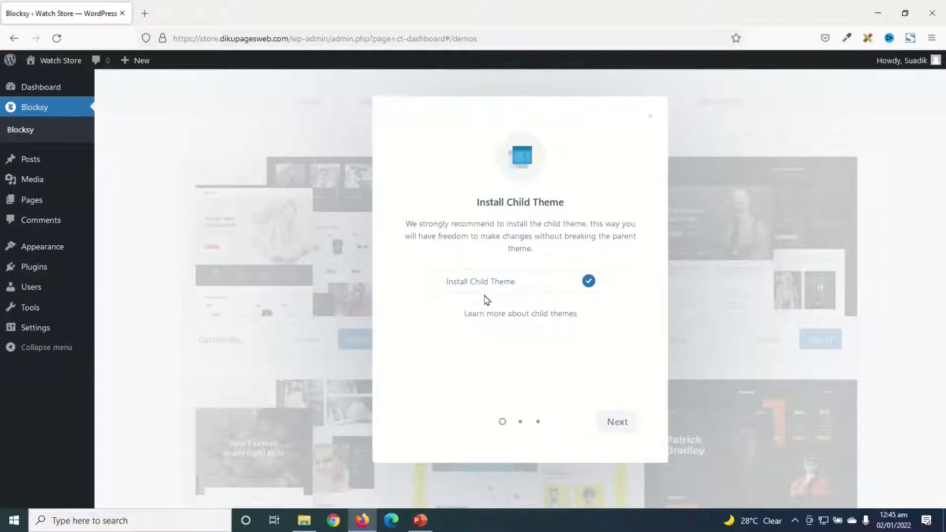
pyautogui.click(616, 429)
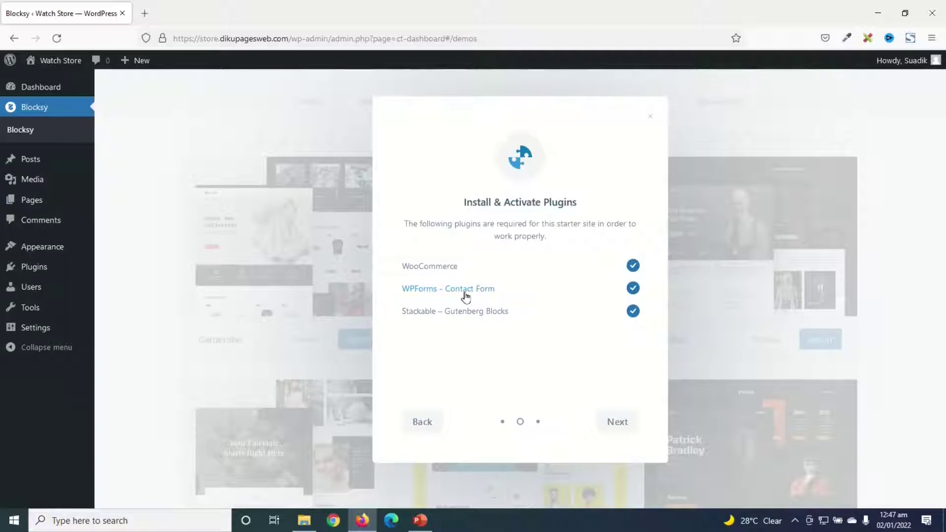
pyautogui.click(618, 423)
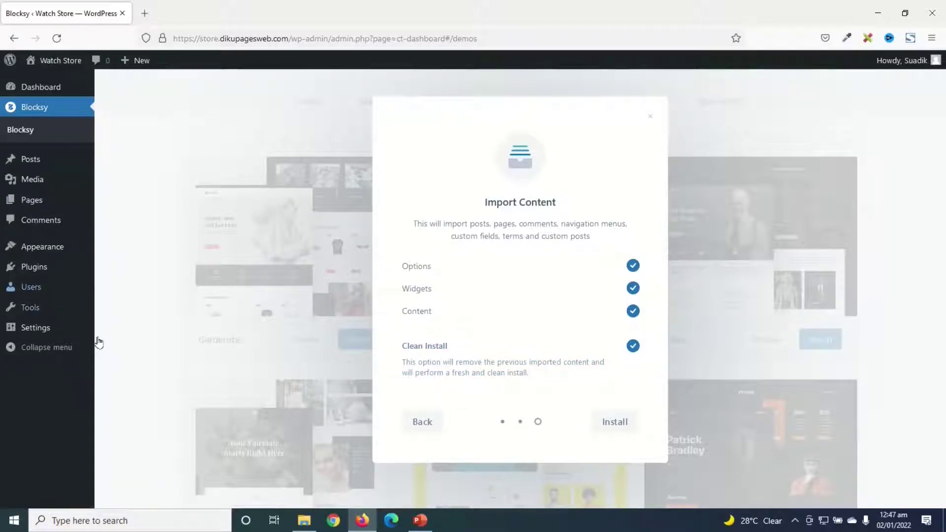
pyautogui.click(610, 424)
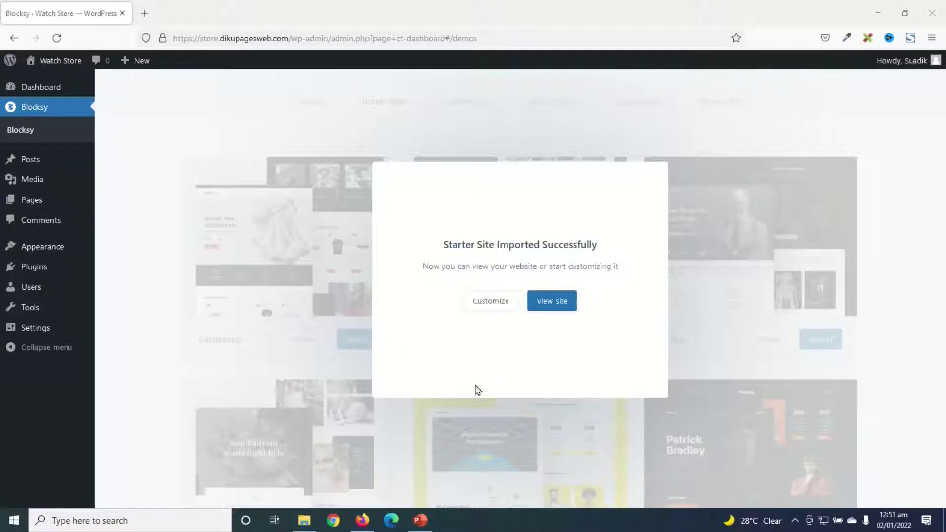
# Step: View the imported site and examine its home page sections, footer and navigation menu
pyautogui.click(546, 301)
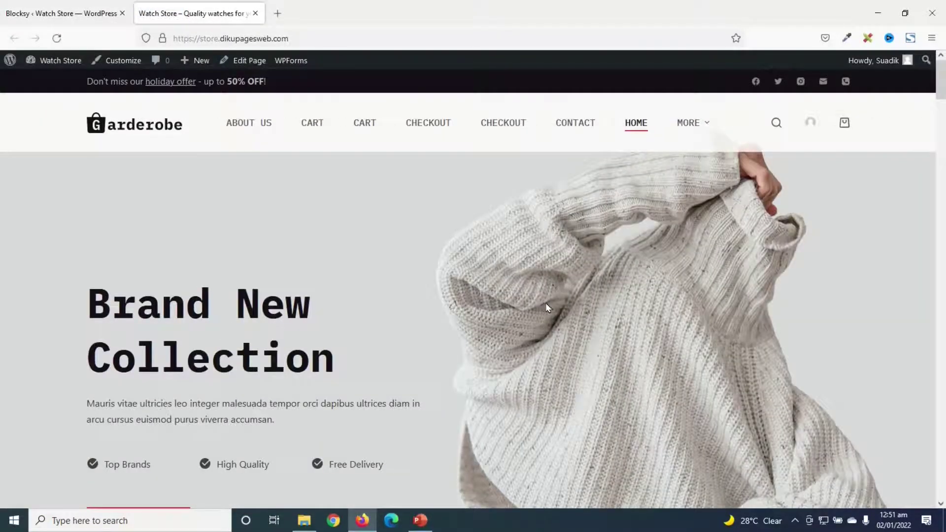
pyautogui.scroll(-10, 550, 309)
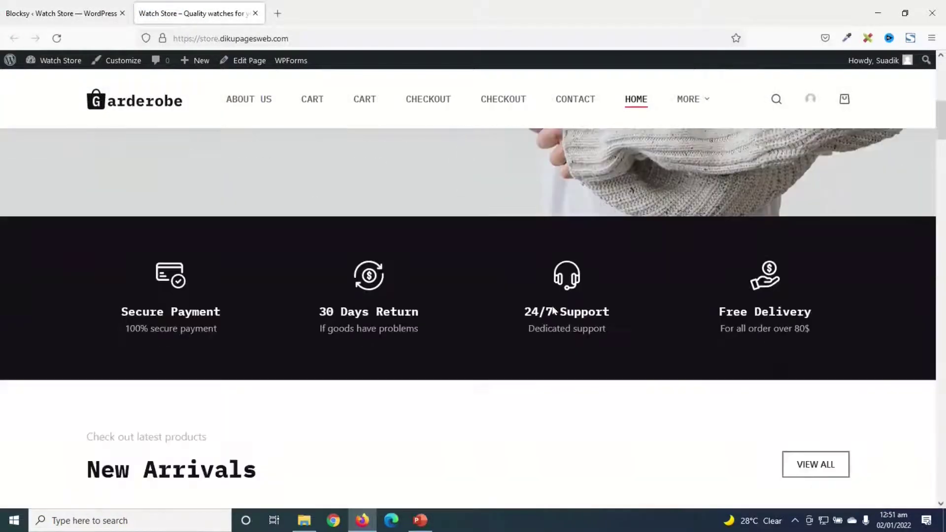
pyautogui.scroll(-5, 555, 312)
pyautogui.scroll(4, 556, 310)
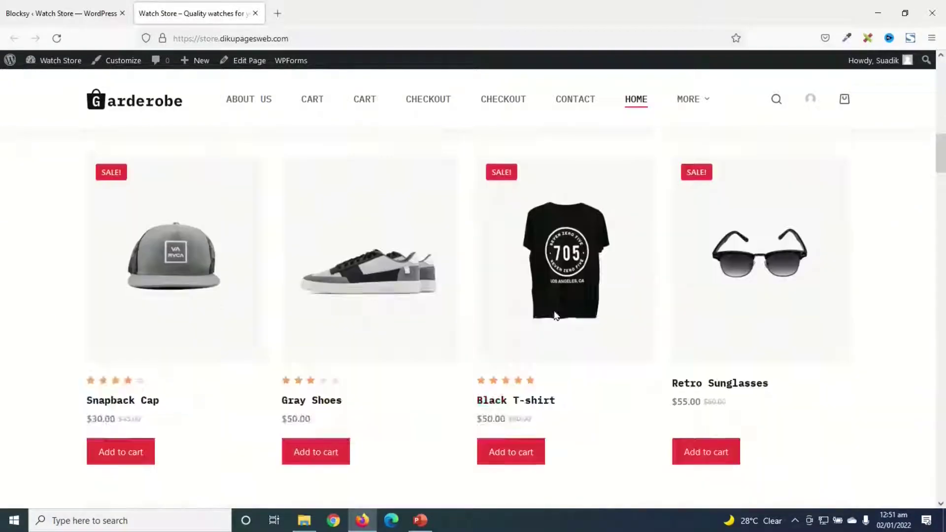
pyautogui.scroll(-15, 558, 311)
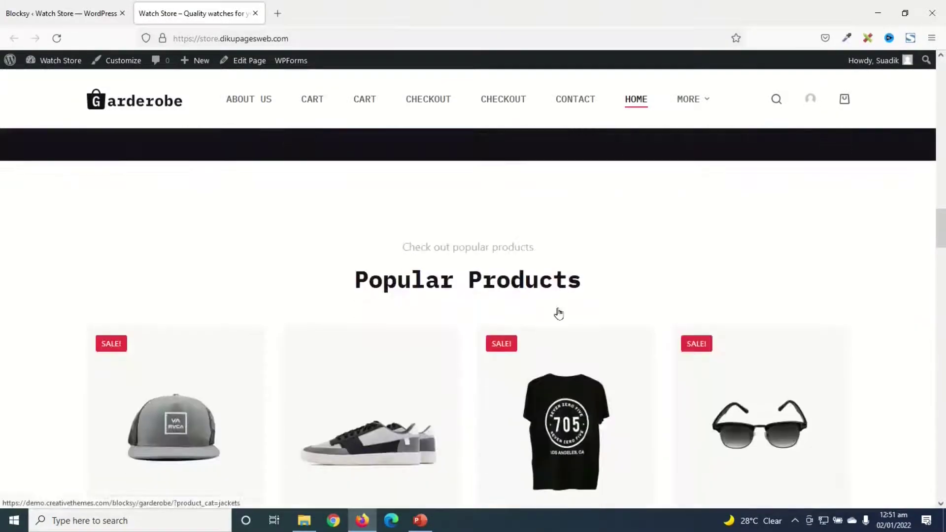
pyautogui.scroll(-18, 558, 314)
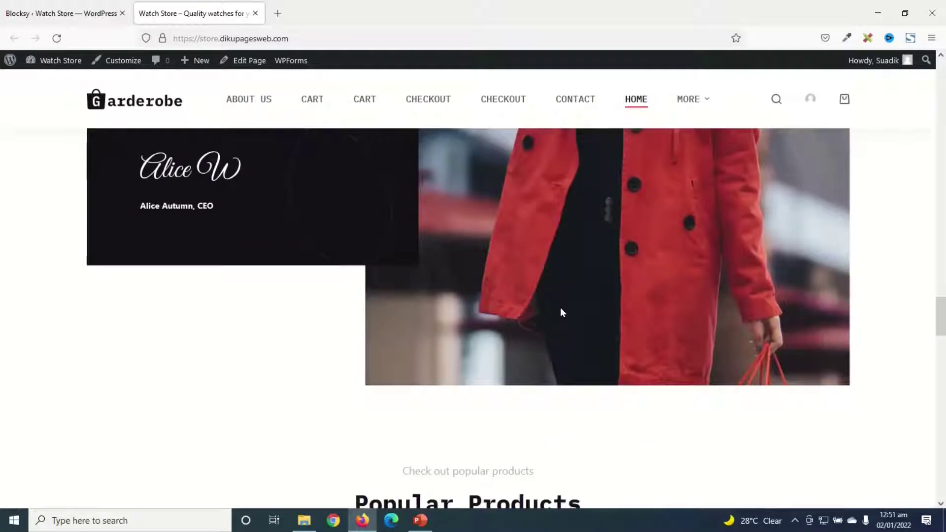
pyautogui.scroll(-12, 561, 314)
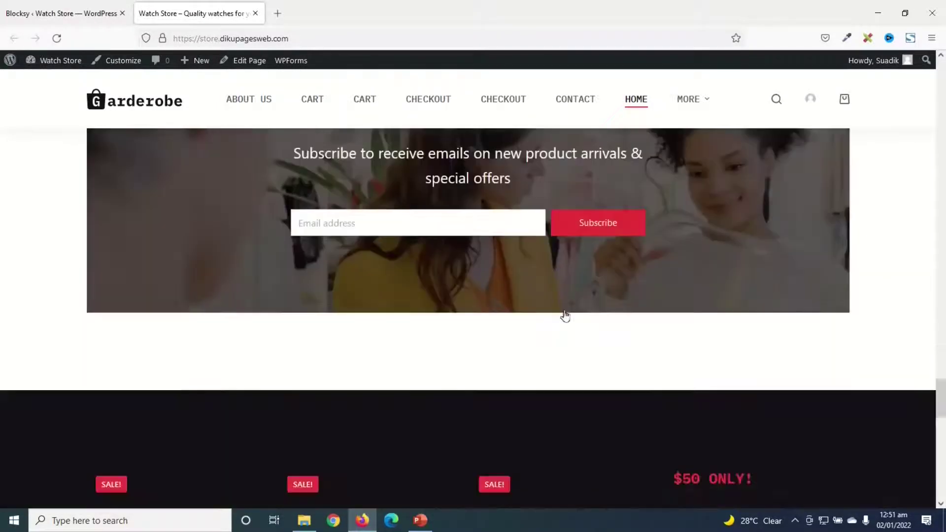
pyautogui.scroll(-10, 565, 319)
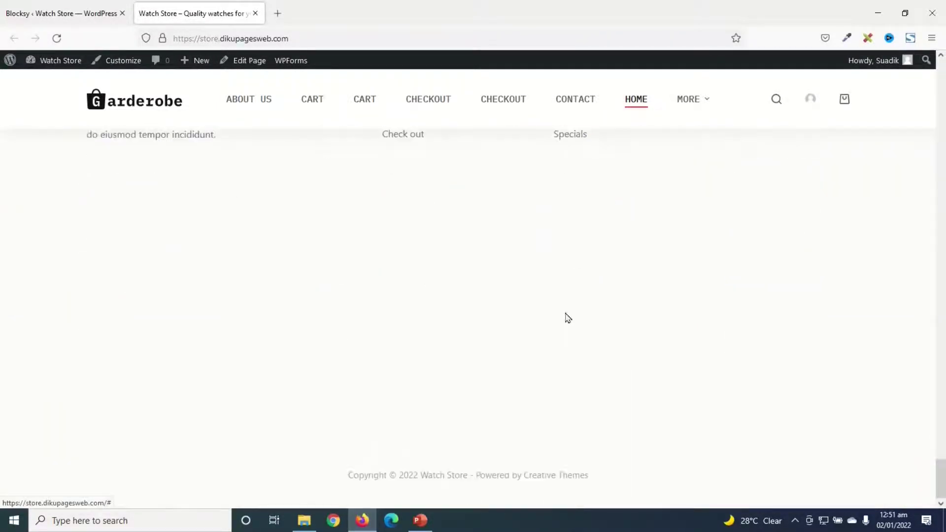
pyautogui.scroll(20, 582, 305)
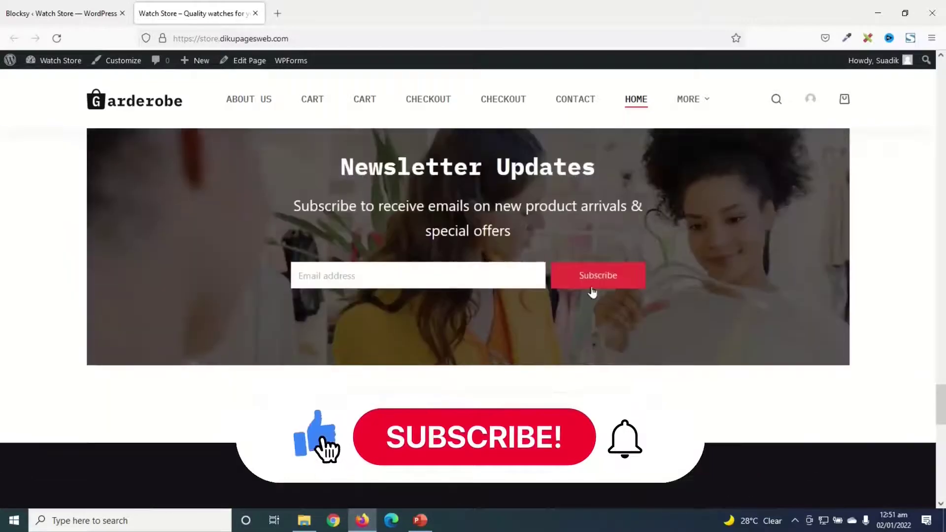
pyautogui.scroll(5, 595, 284)
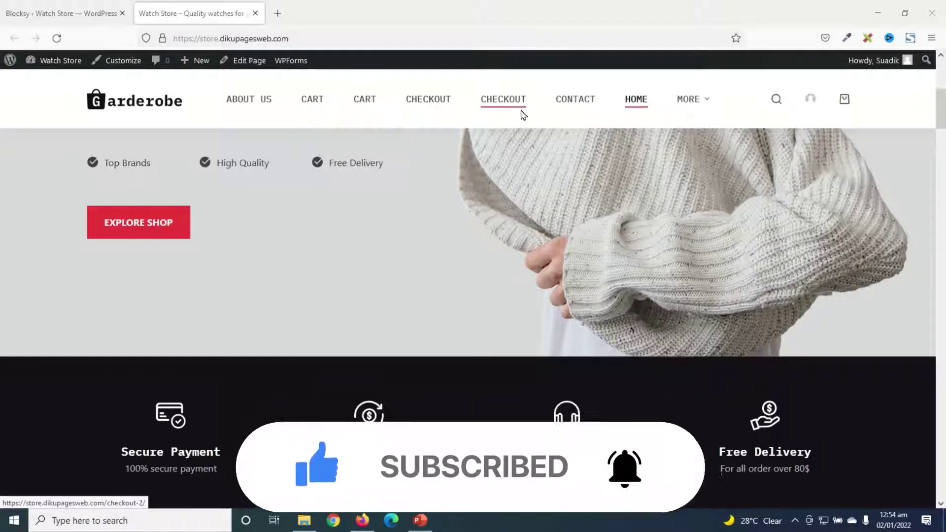
pyautogui.moveTo(697, 97)
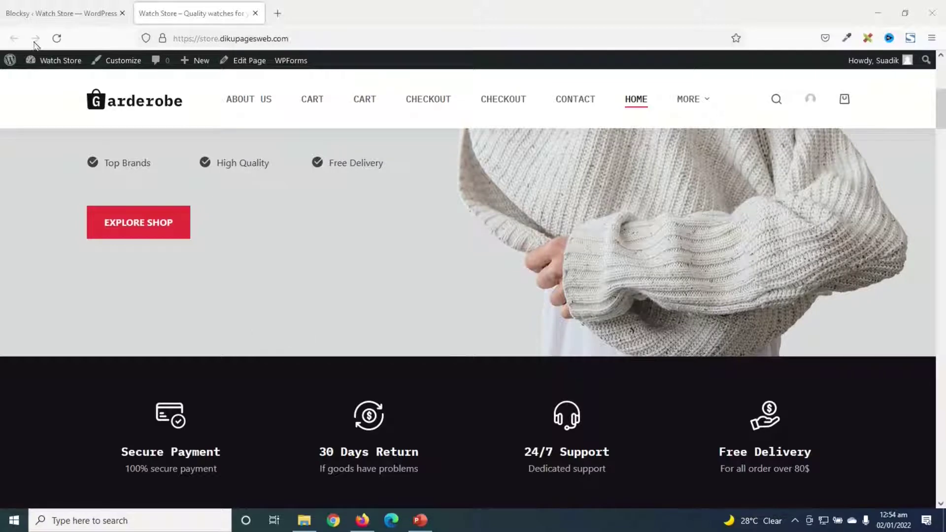
# Step: In the WordPress pages list, move the duplicate Cart and Checkout pages dated 2022/01/02, plus Shop and Services, to the trash
pyautogui.click(43, 16)
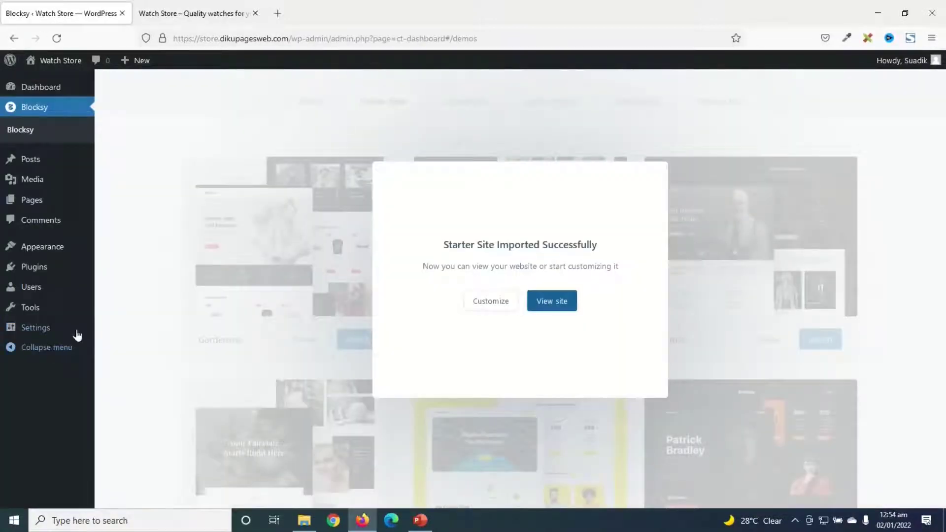
pyautogui.click(35, 202)
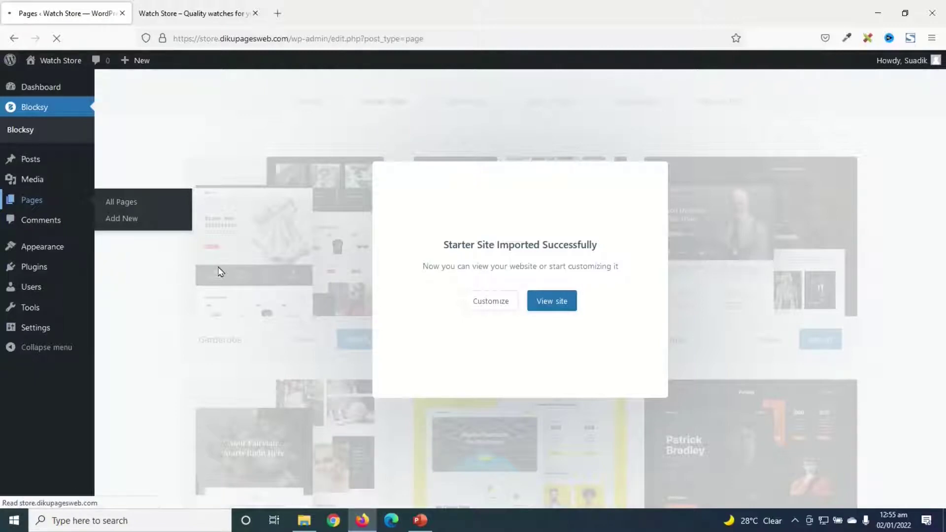
pyautogui.scroll(-2, 152, 207)
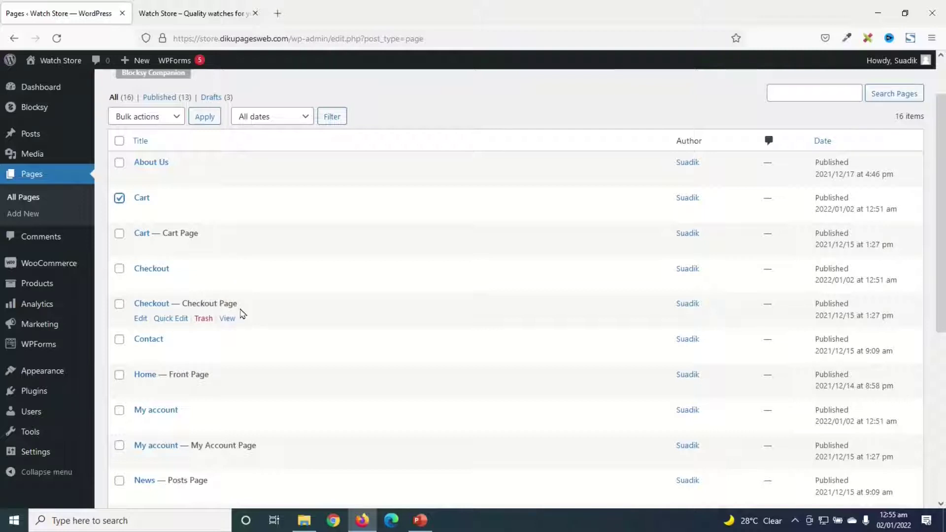
pyautogui.scroll(-6, 289, 321)
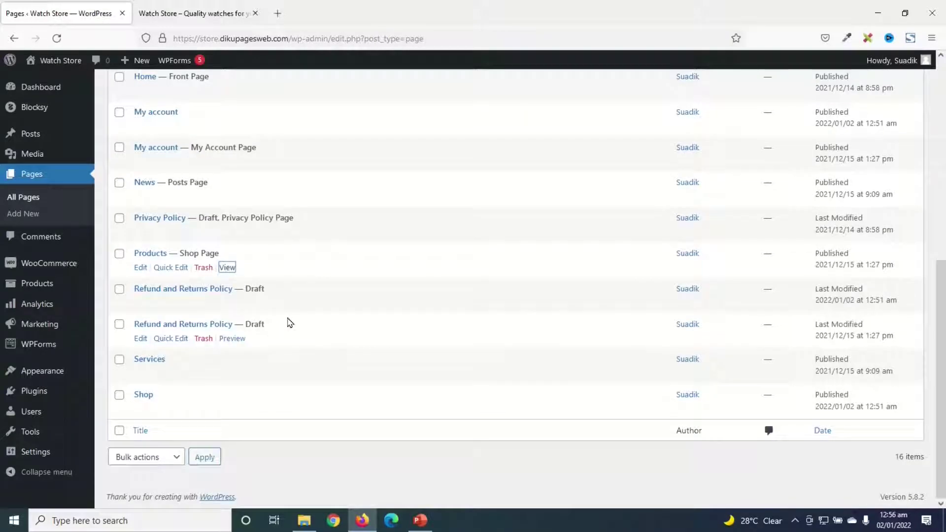
pyautogui.click(119, 395)
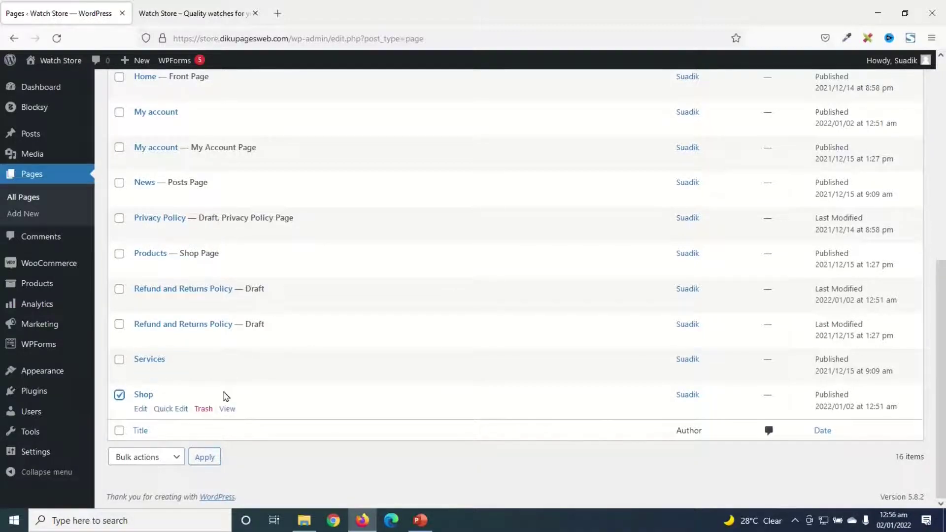
pyautogui.scroll(6, 224, 395)
pyautogui.scroll(-6, 226, 393)
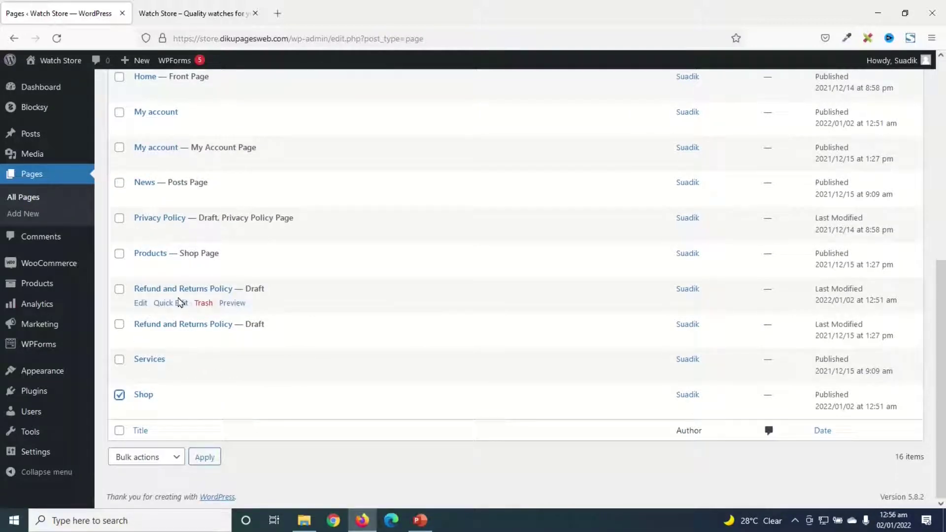
pyautogui.scroll(8, 226, 375)
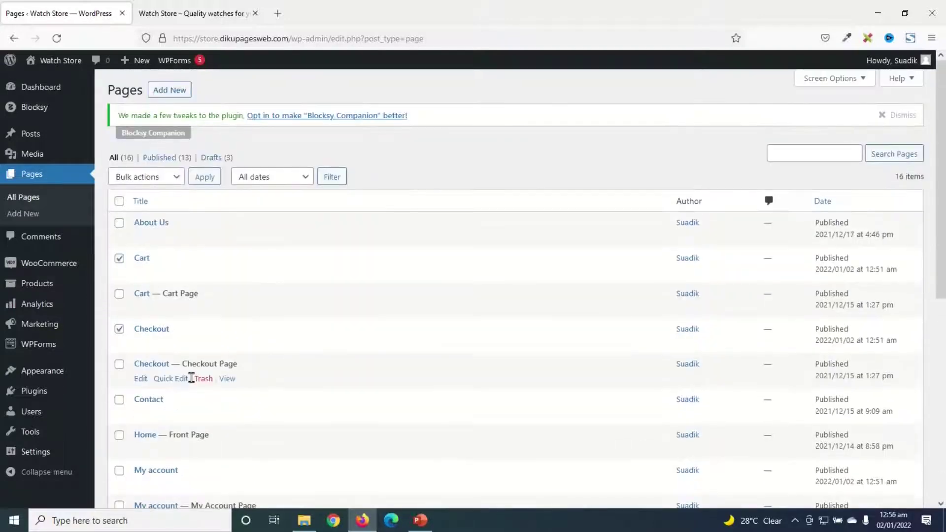
pyautogui.scroll(-6, 189, 381)
pyautogui.scroll(-2, 190, 379)
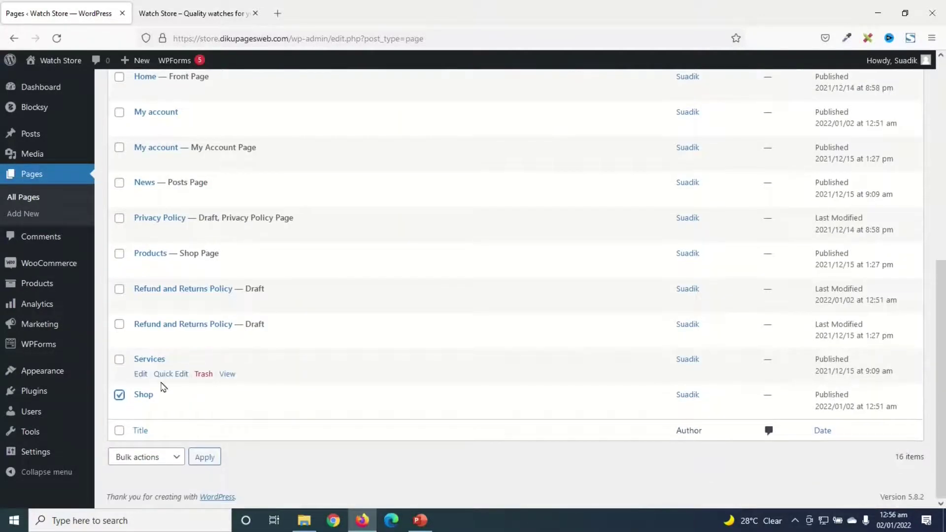
pyautogui.click(119, 362)
pyautogui.scroll(7, 221, 342)
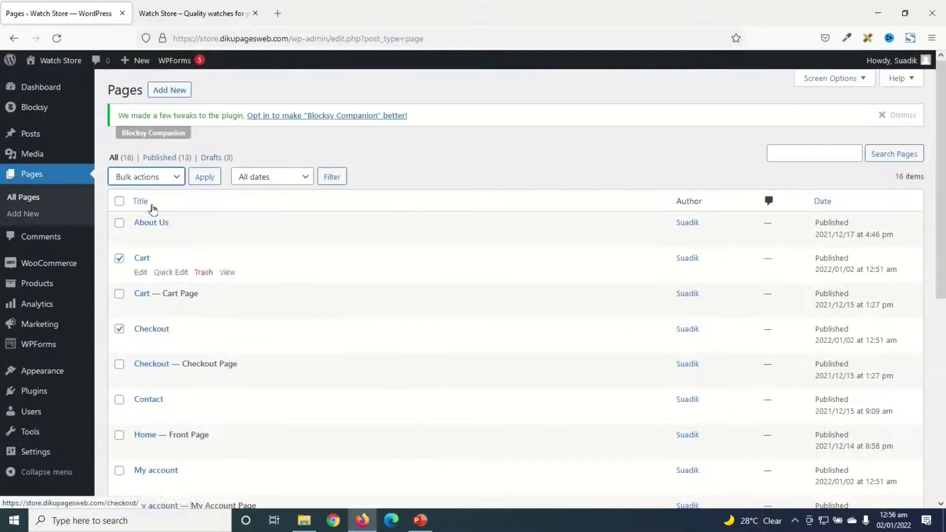
pyautogui.click(148, 176)
pyautogui.click(138, 230)
pyautogui.click(203, 177)
# Step: Move the duplicate My account page, the one not assigned as My Account Page, to the trash
pyautogui.scroll(-2, 117, 317)
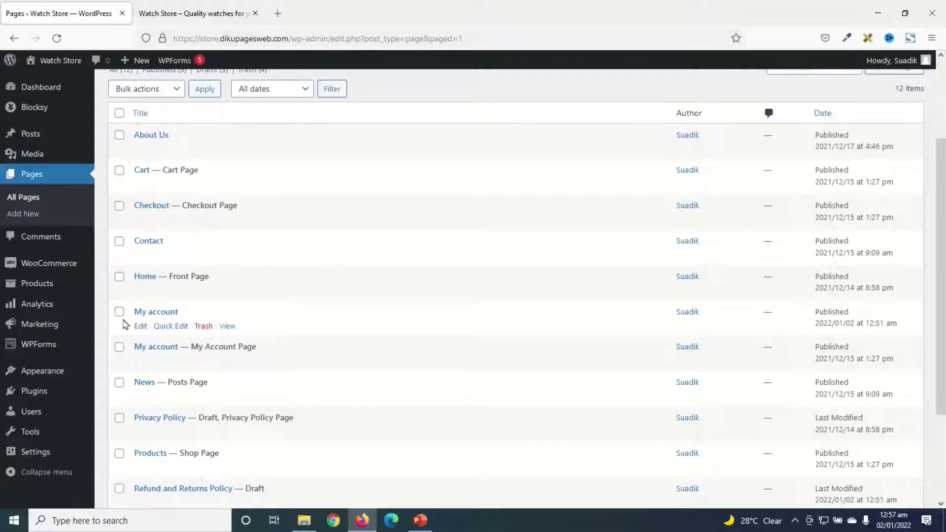
pyautogui.click(120, 313)
pyautogui.click(204, 327)
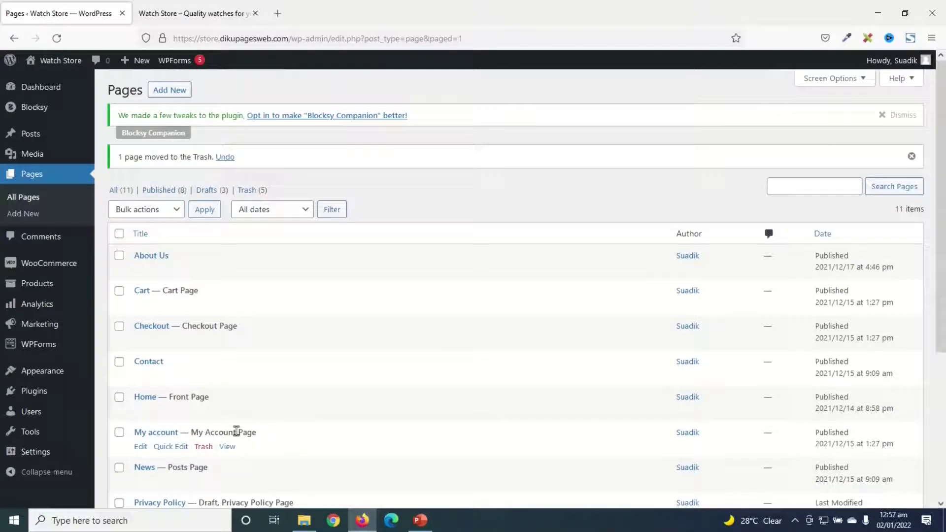
# Step: Reload the storefront home page and review its navigation menu and the product sections down to Final Sale
pyautogui.click(187, 19)
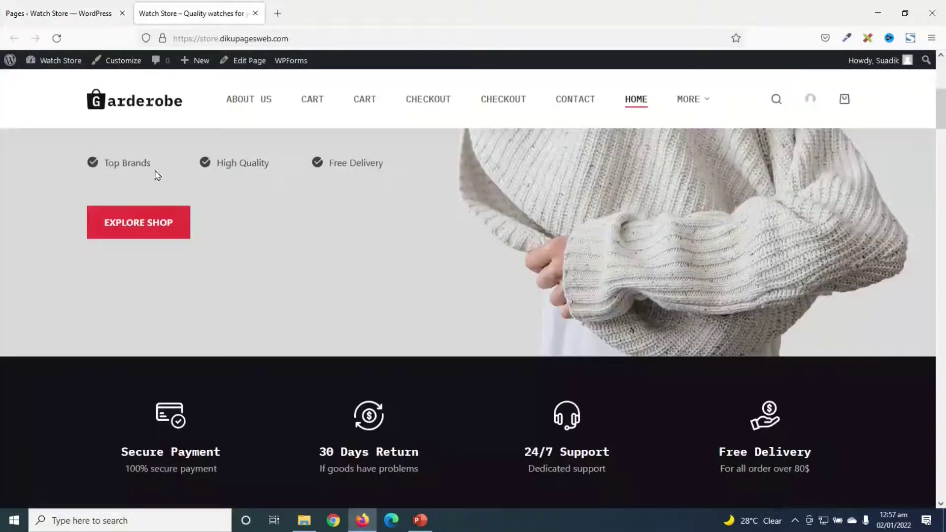
pyautogui.click(57, 38)
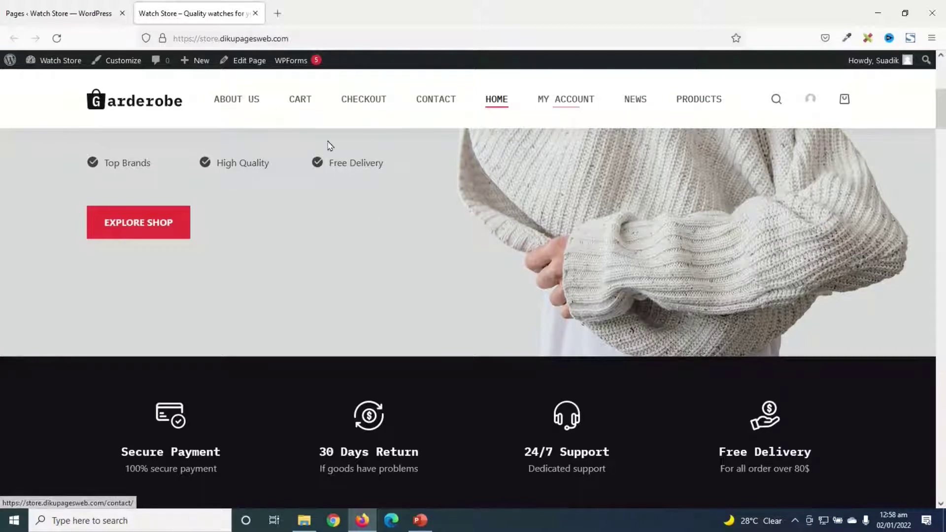
pyautogui.scroll(4, 363, 267)
pyautogui.scroll(-10, 454, 317)
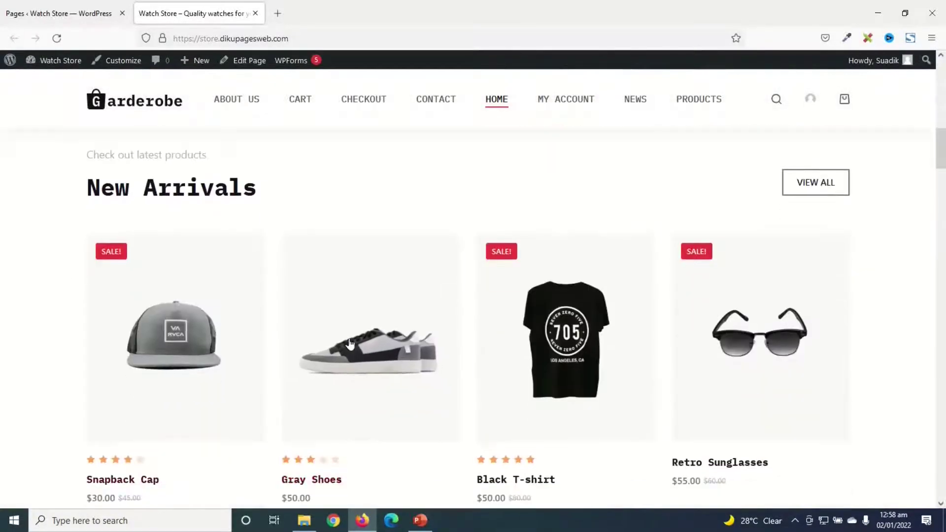
pyautogui.scroll(-6, 394, 331)
pyautogui.scroll(5, 500, 341)
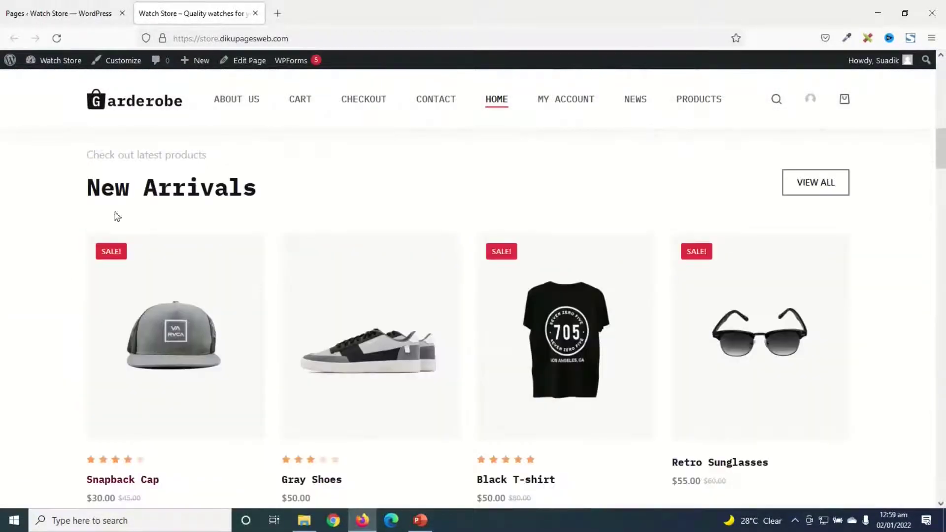
pyautogui.scroll(-7, 363, 310)
pyautogui.scroll(-12, 365, 318)
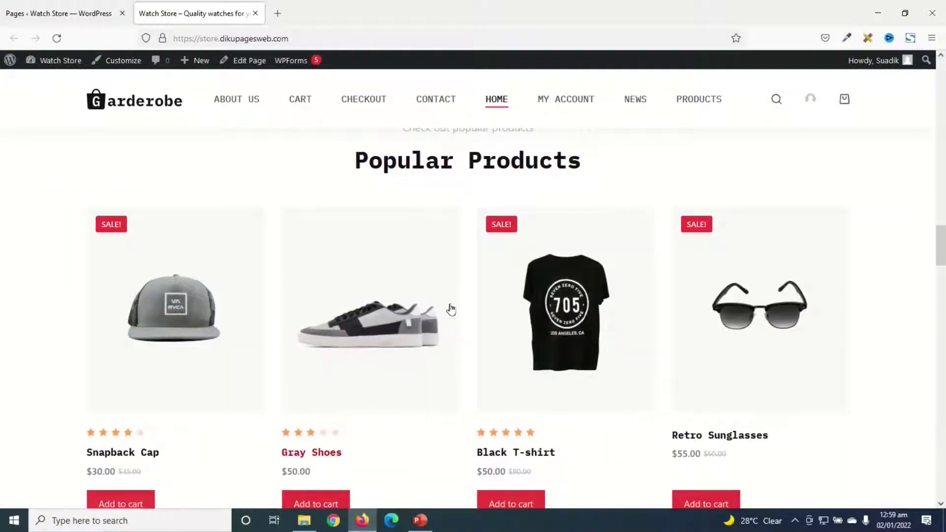
pyautogui.scroll(-10, 453, 312)
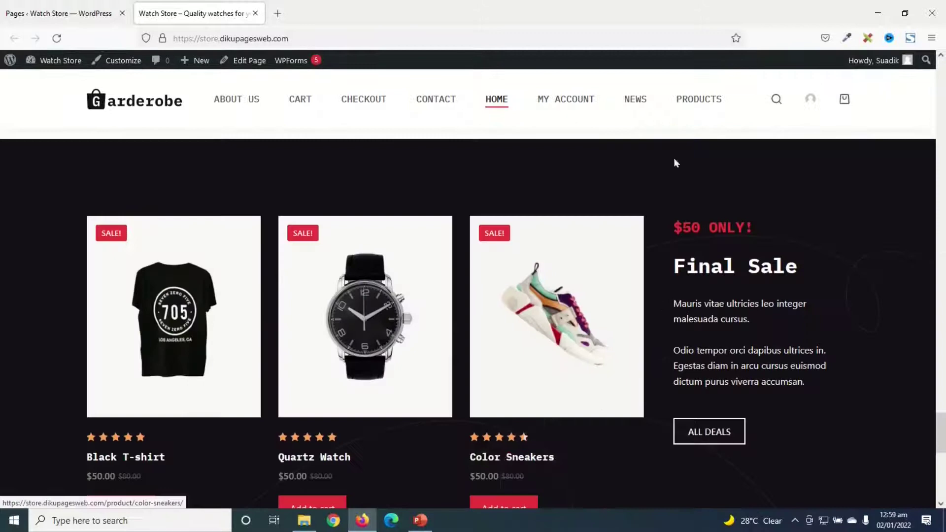
# Step: View the storefront Products page and look through its product grid and filter sidebar
pyautogui.click(698, 99)
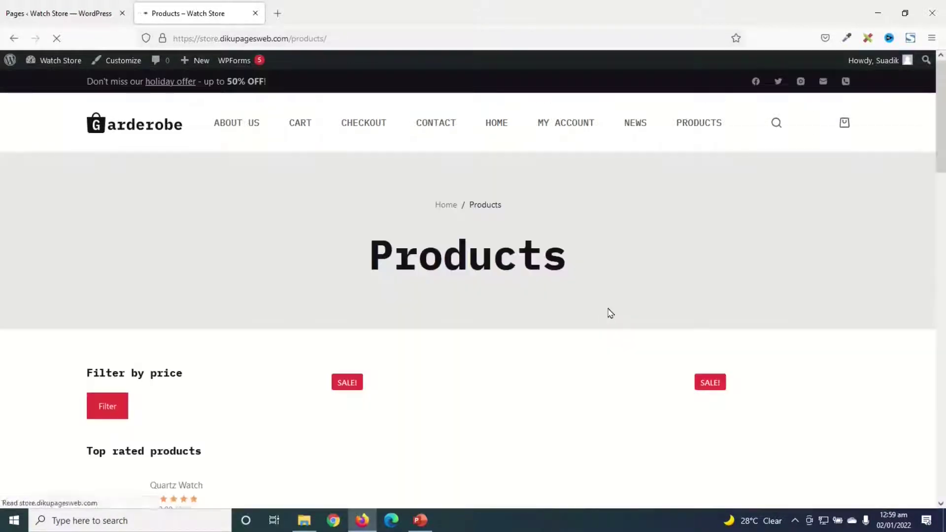
pyautogui.scroll(-8, 598, 325)
pyautogui.scroll(-10, 598, 353)
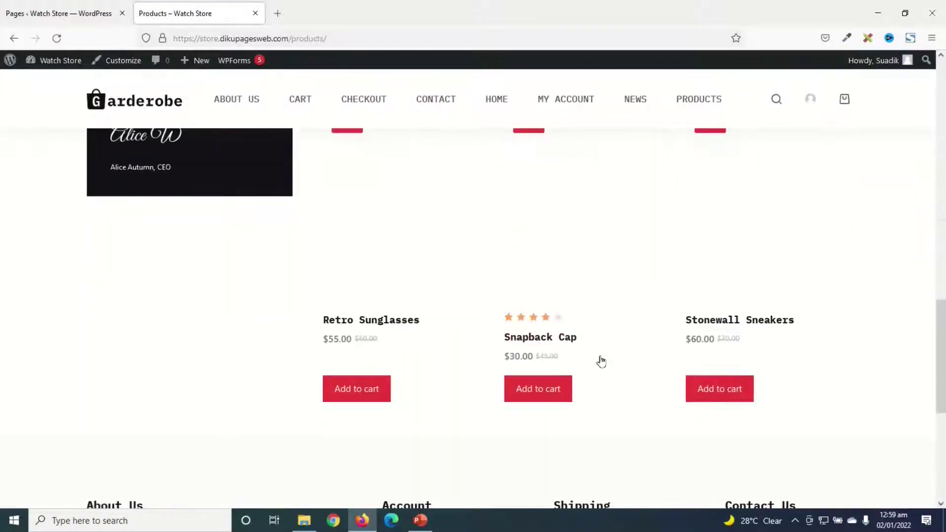
pyautogui.scroll(5, 604, 359)
pyautogui.scroll(10, 609, 358)
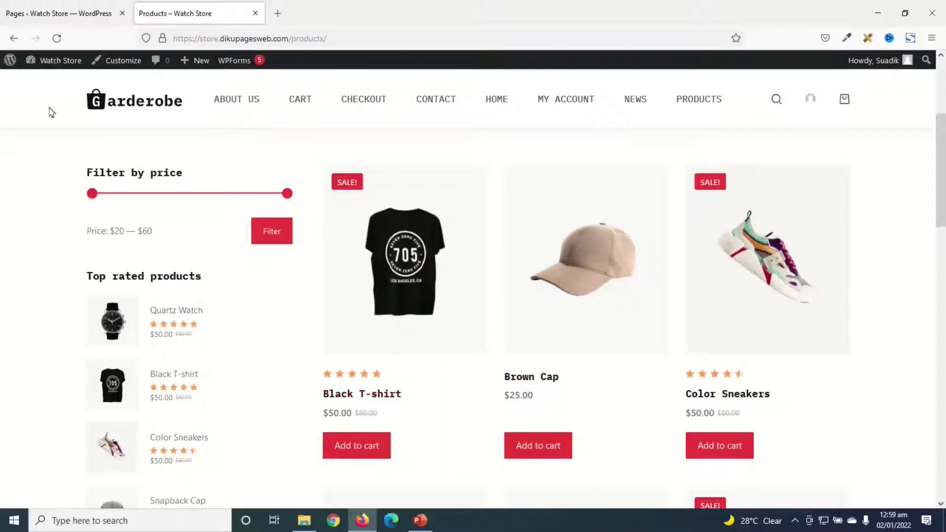
# Step: Move all demo products in the WordPress product list to the trash and reload the storefront Products page
pyautogui.click(27, 13)
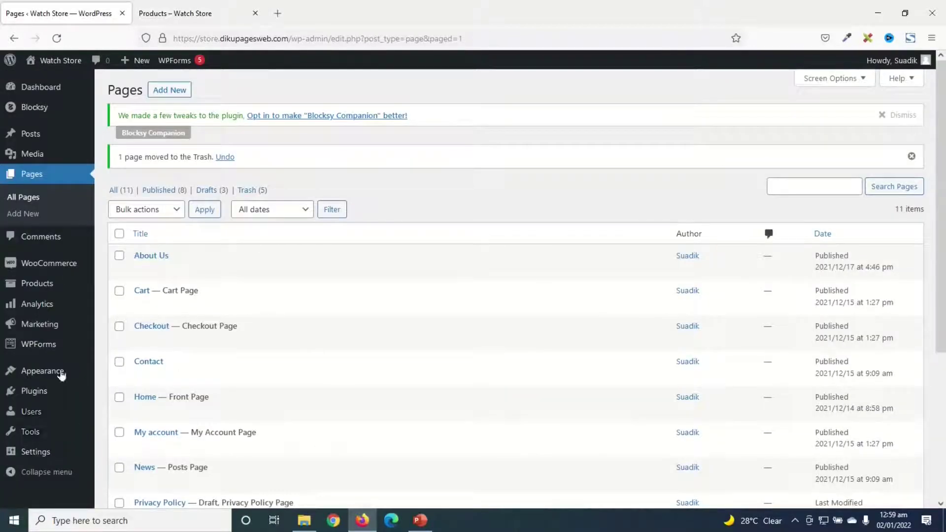
pyautogui.click(37, 284)
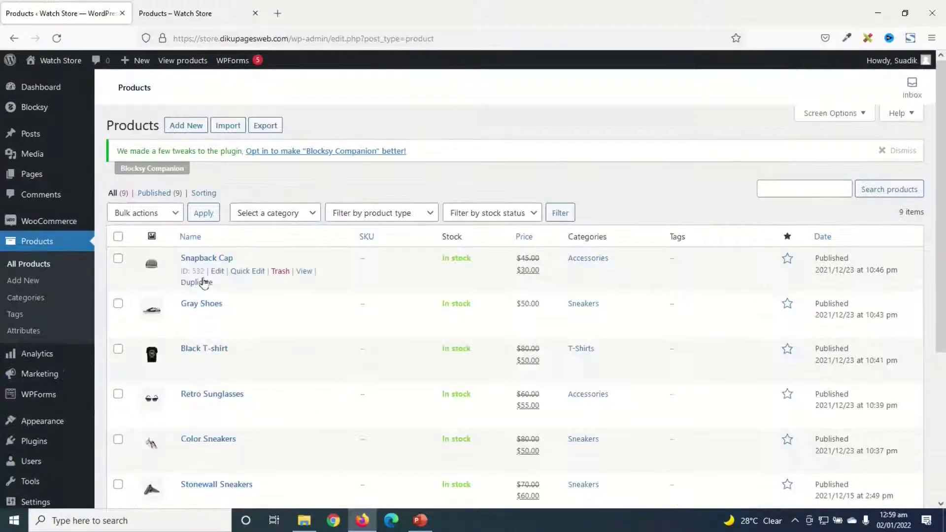
pyautogui.scroll(-5, 207, 293)
pyautogui.scroll(5, 208, 295)
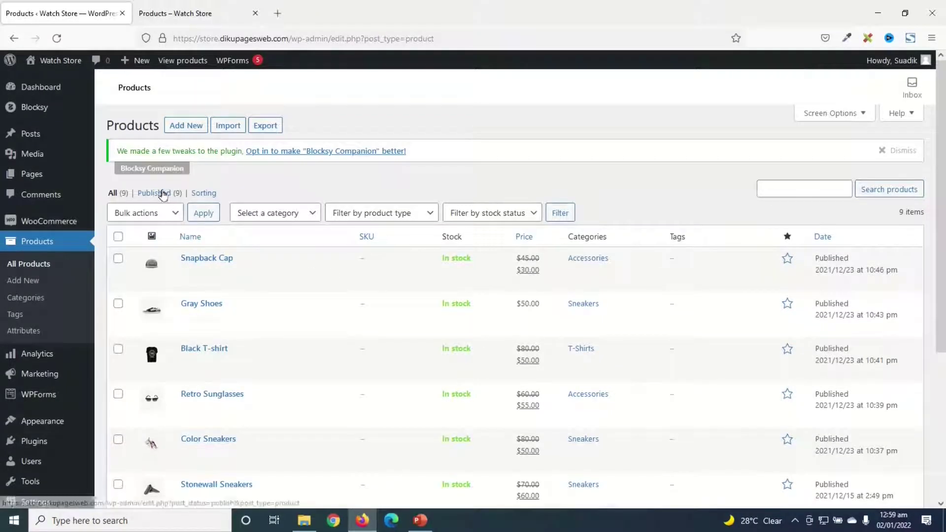
pyautogui.click(120, 239)
pyautogui.click(145, 222)
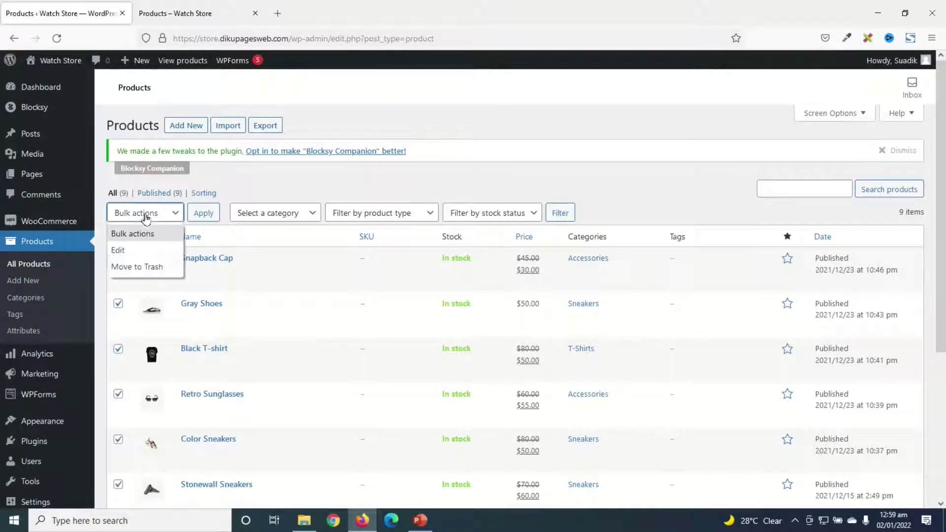
pyautogui.click(145, 266)
pyautogui.click(210, 216)
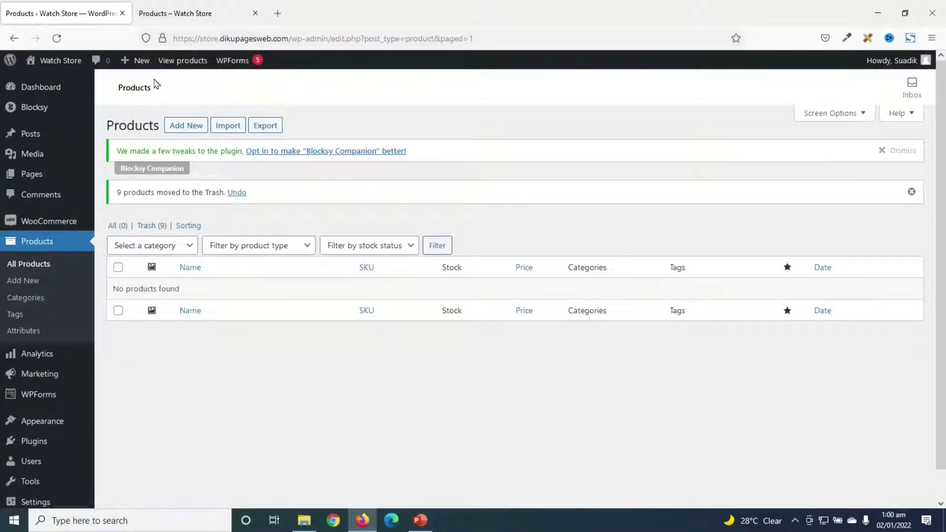
pyautogui.click(176, 19)
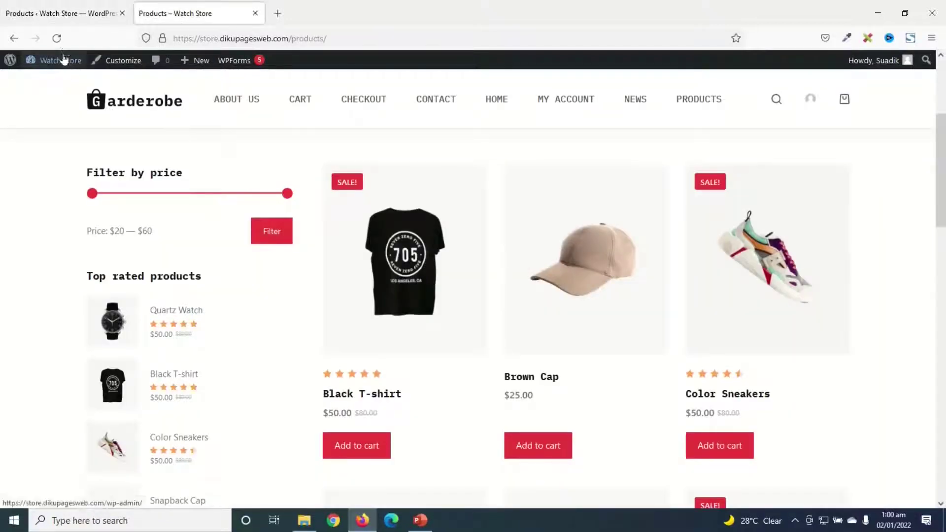
pyautogui.click(57, 38)
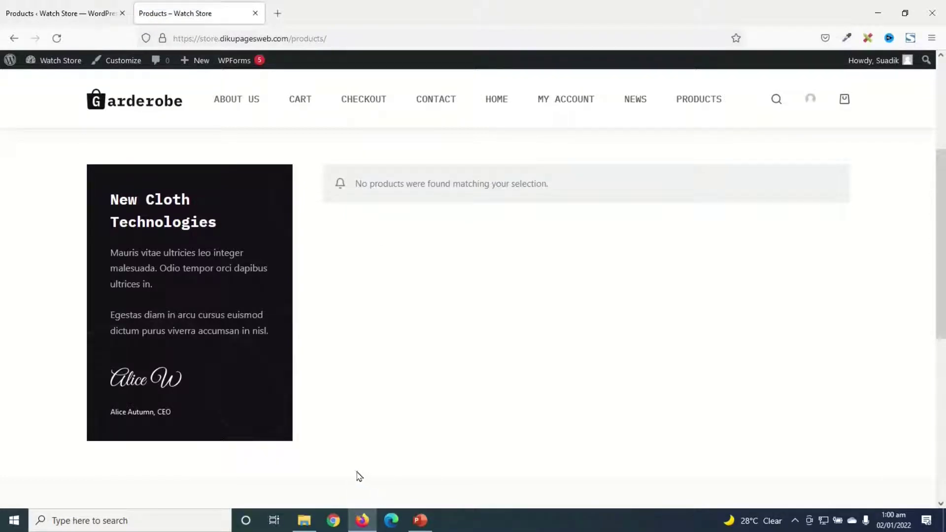
# Step: Add a new product named "Golden Hour Mens Watch"
pyautogui.click(36, 19)
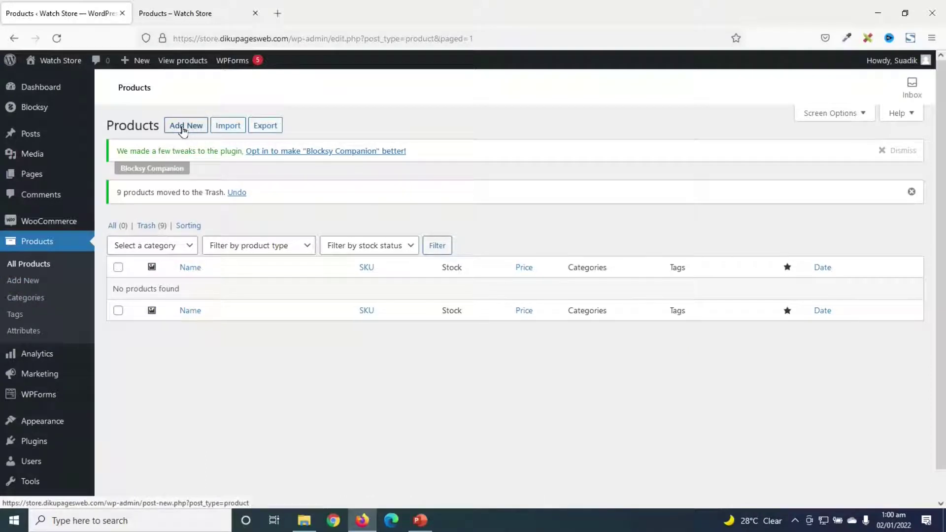
pyautogui.click(183, 128)
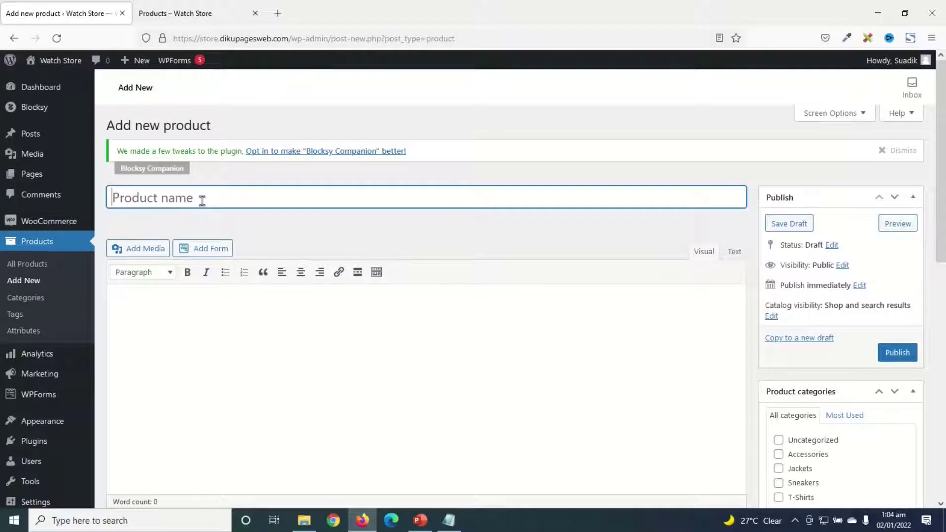
pyautogui.write('Golden Hour Mens Watch')
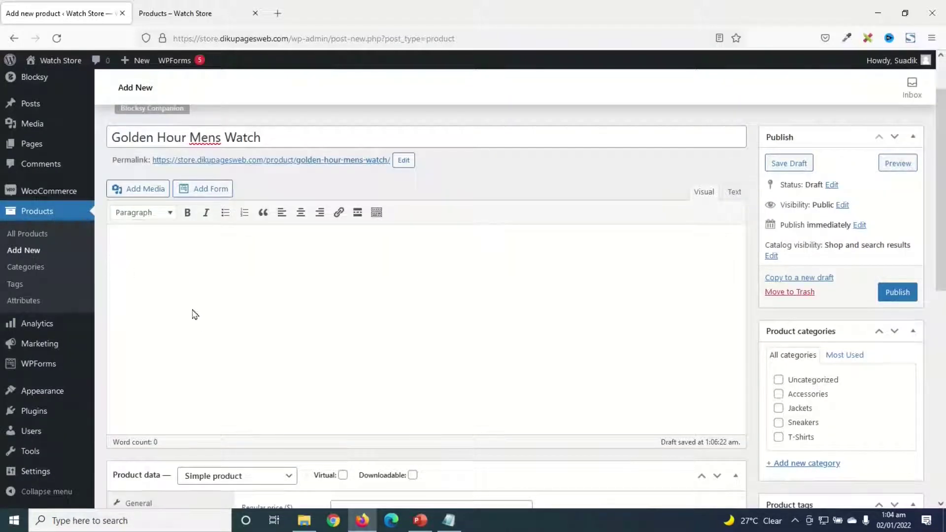
# Step: Fill the product description with the "It is a long established fact" placeholder text and start a new paragraph at "Many desktop publishing packages"
pyautogui.click(192, 313)
pyautogui.write("It is a long established fact that a reader will be distracted by the readable content of a page when looking at its layout. The point of using Lorem Ipsum is that it has a more-or-less normal distribution of letters, as opposed to using 'Content here, content here', making it look like readable English. Many desktop publishing packages and web page editors now use Lorem Ipsum as their default model text, and a search for 'lorem ipsum' will uncover many web sites still in their infancy. Various versions have evolved over the years, sometimes by accident, sometimes on purpose (injected humour and the like).")
pyautogui.click(150, 275)
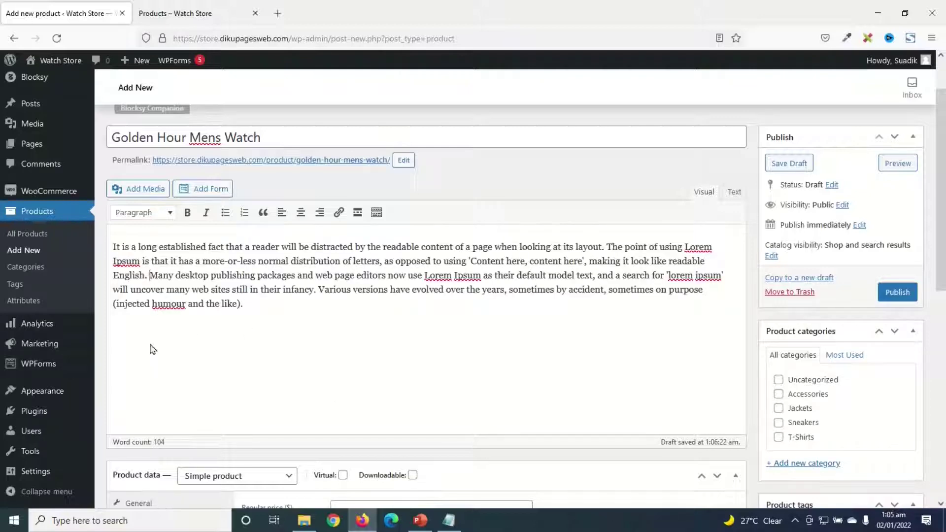
pyautogui.press('Return')
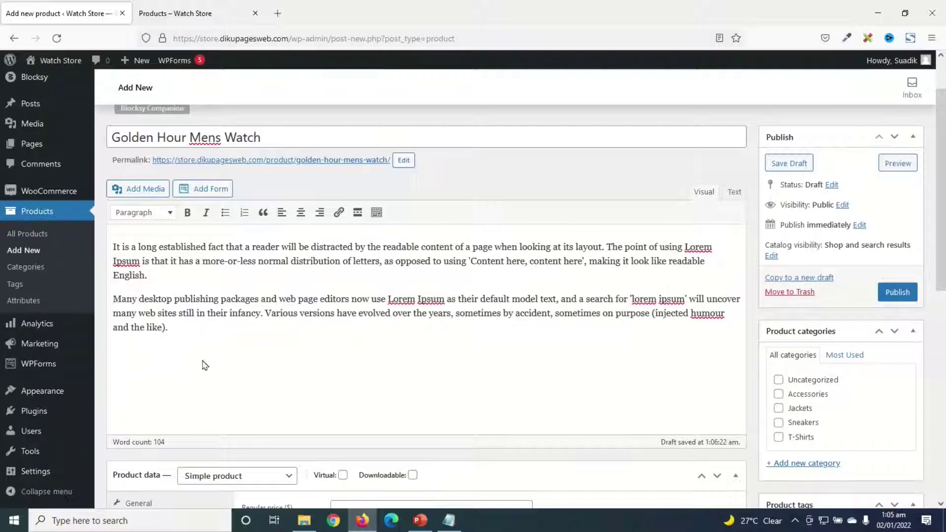
# Step: Set the short description to "It is a long established fact that a reader will be distracted by the readable content of a page when looking at its layout."
pyautogui.scroll(-5, 311, 379)
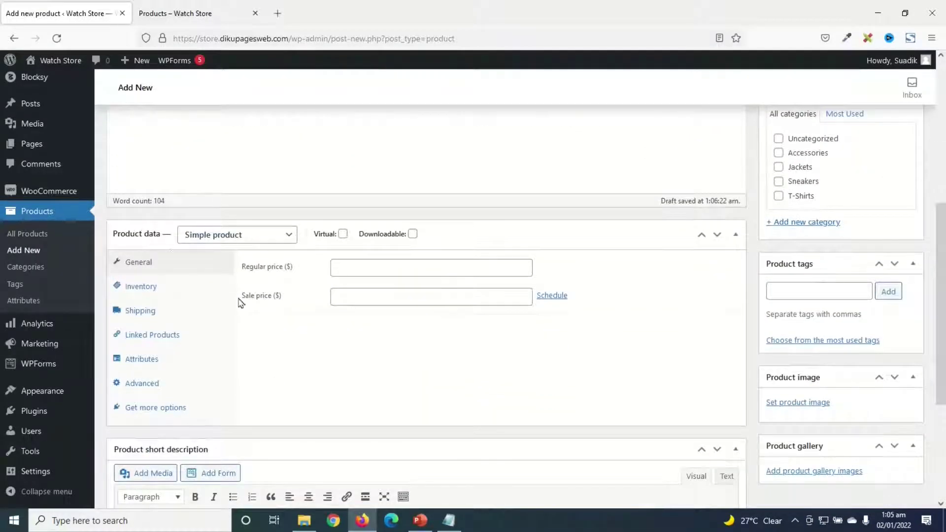
pyautogui.scroll(-4, 243, 312)
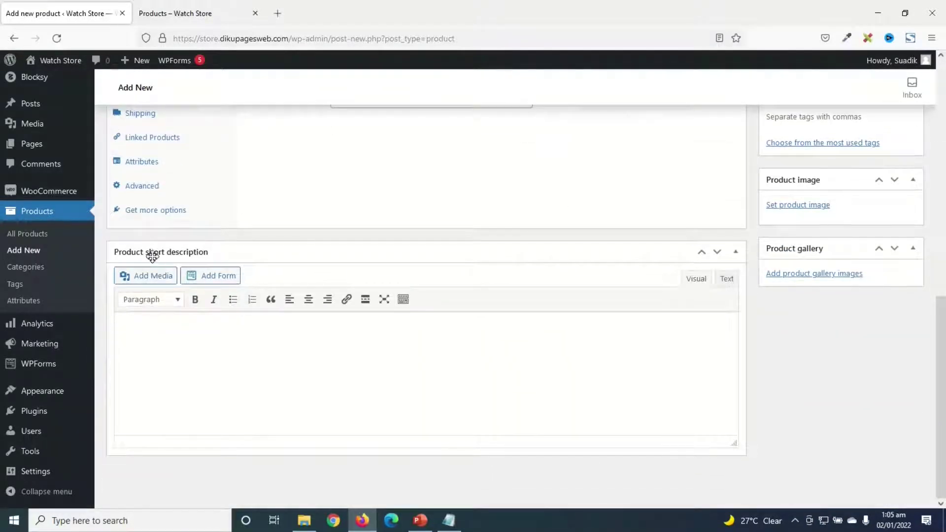
pyautogui.click(211, 343)
pyautogui.write('It is a long established fact that a reader will be distracted by the readable content of a page when looking at its layout.')
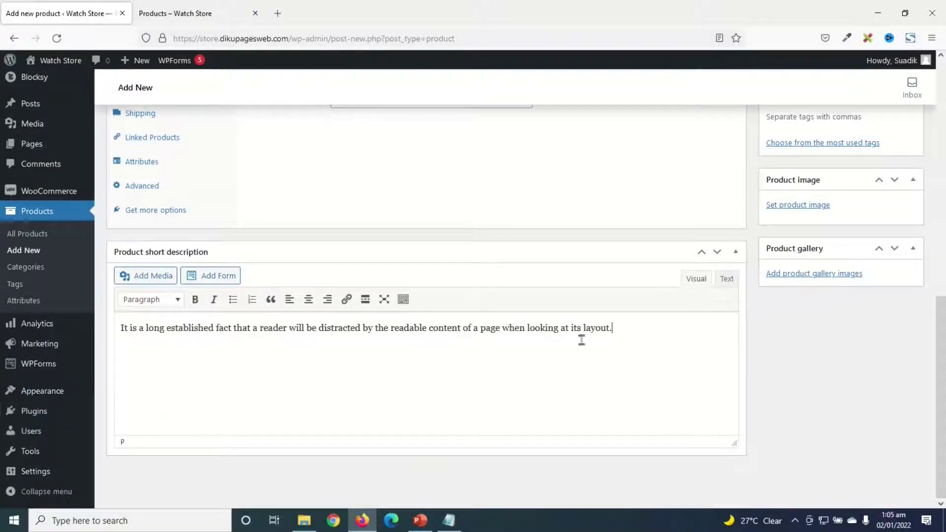
# Step: Keep the product type as Simple product and set its regular price to 88.99
pyautogui.scroll(4, 266, 392)
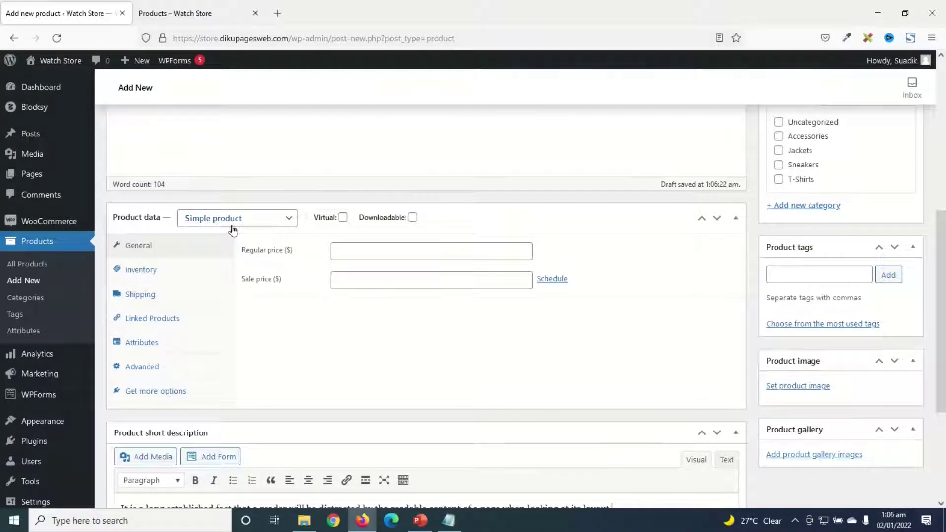
pyautogui.click(281, 226)
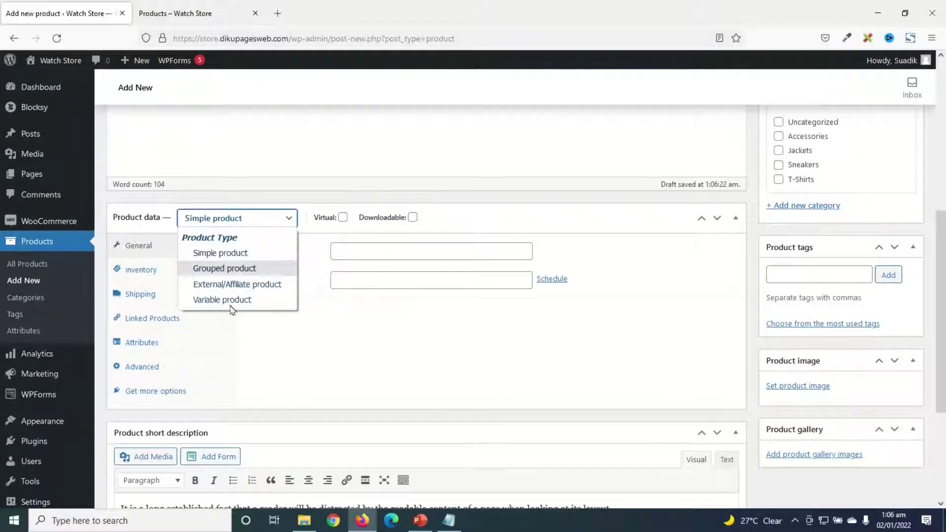
pyautogui.click(274, 219)
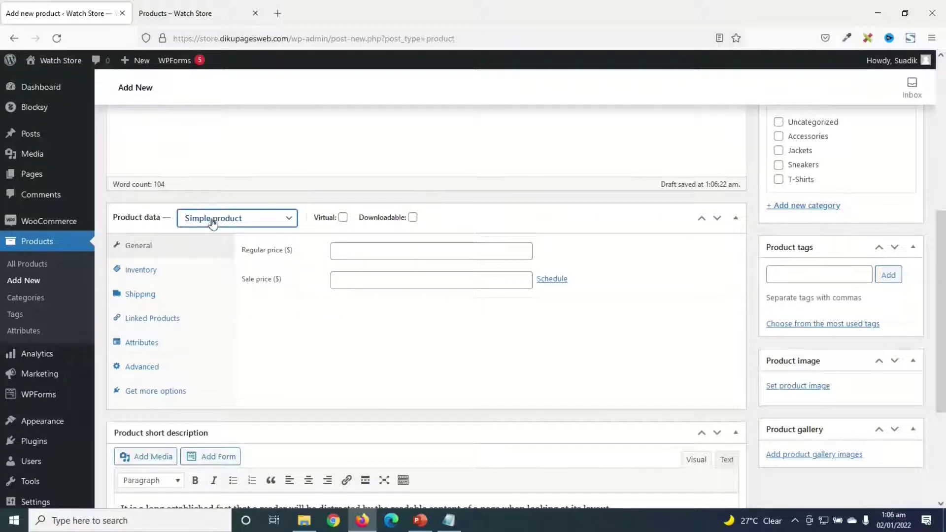
pyautogui.click(361, 253)
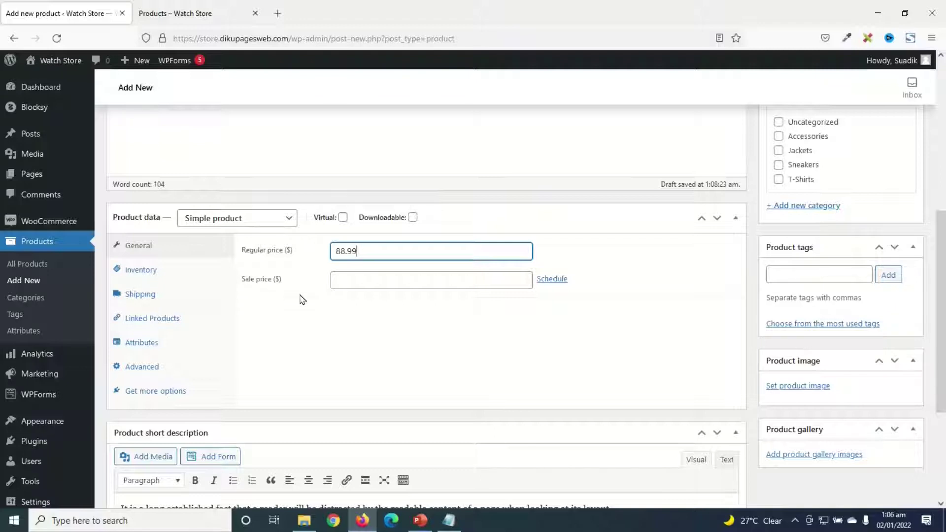
pyautogui.click(353, 279)
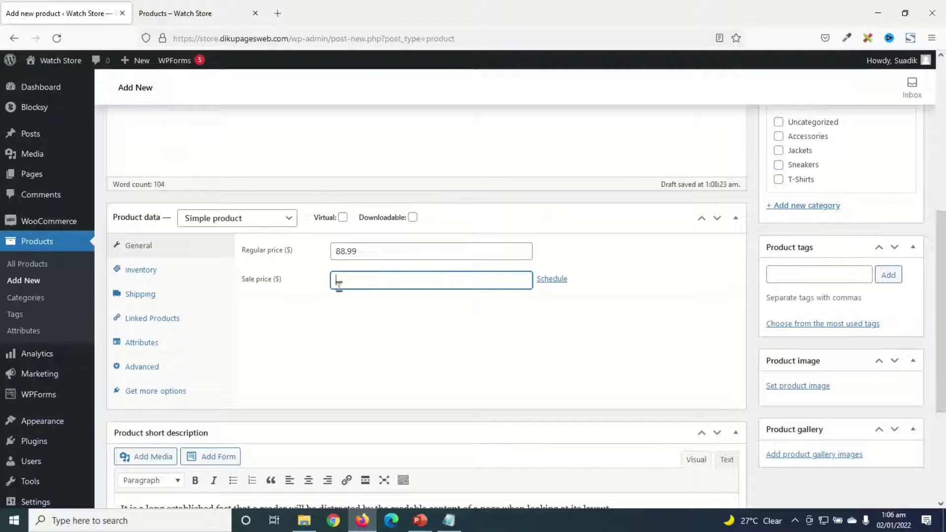
# Step: Set the product's SKU to 0001 in its inventory data
pyautogui.click(141, 270)
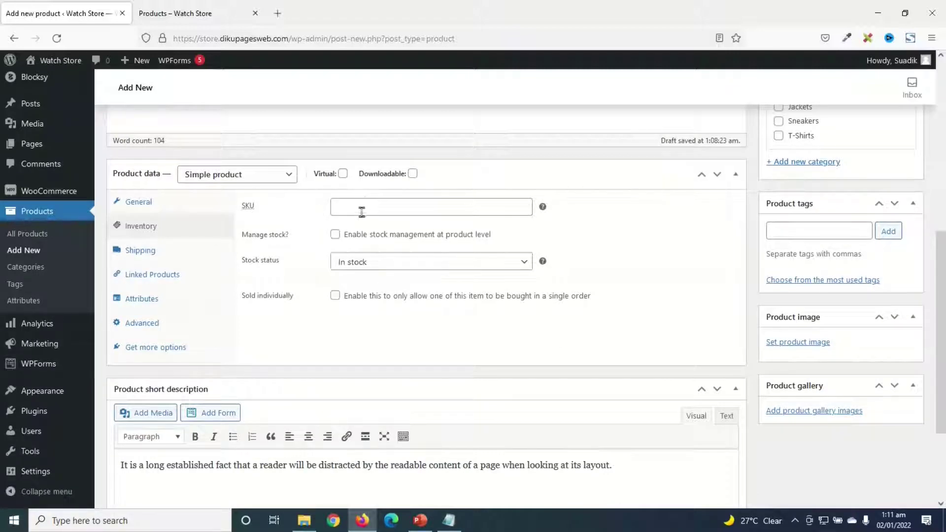
pyautogui.scroll(7, 362, 211)
pyautogui.scroll(-5, 298, 247)
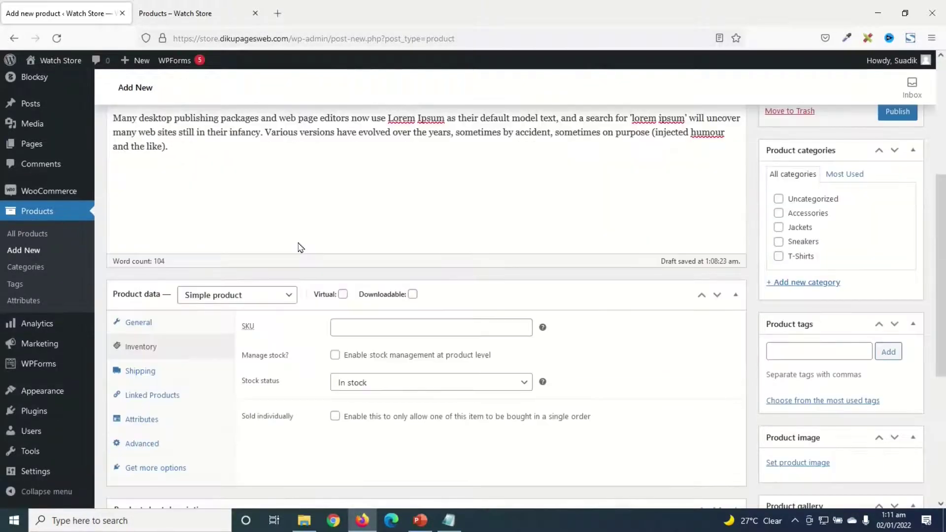
pyautogui.scroll(-2, 380, 309)
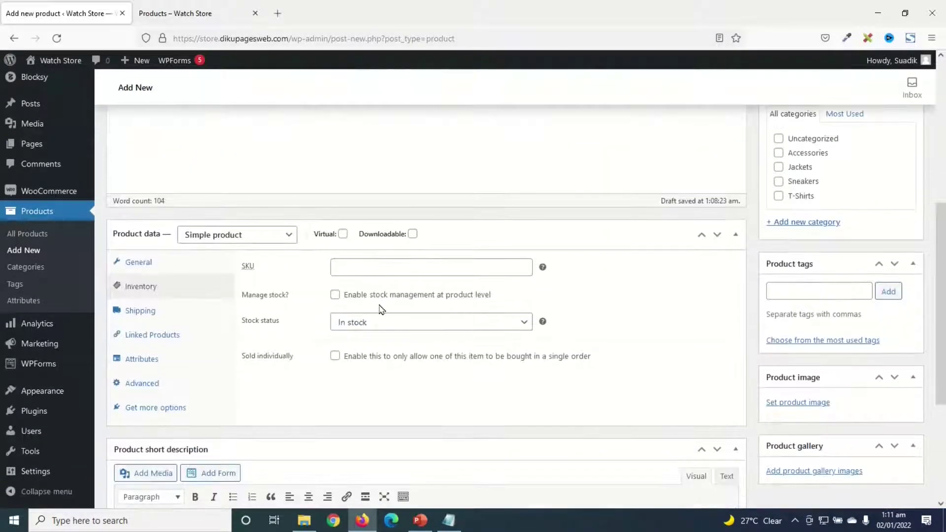
pyautogui.click(367, 264)
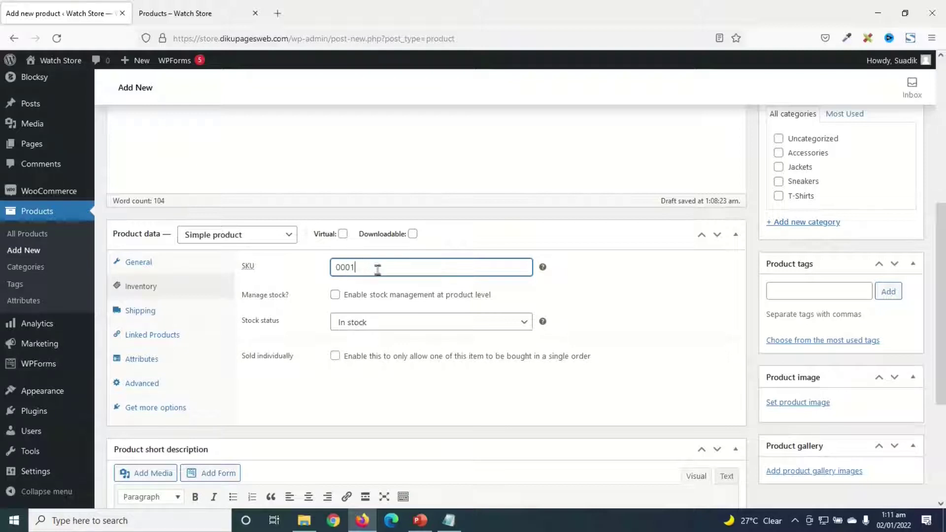
# Step: Enable stock management at product level for the watch and set its stock quantity to 22
pyautogui.click(334, 296)
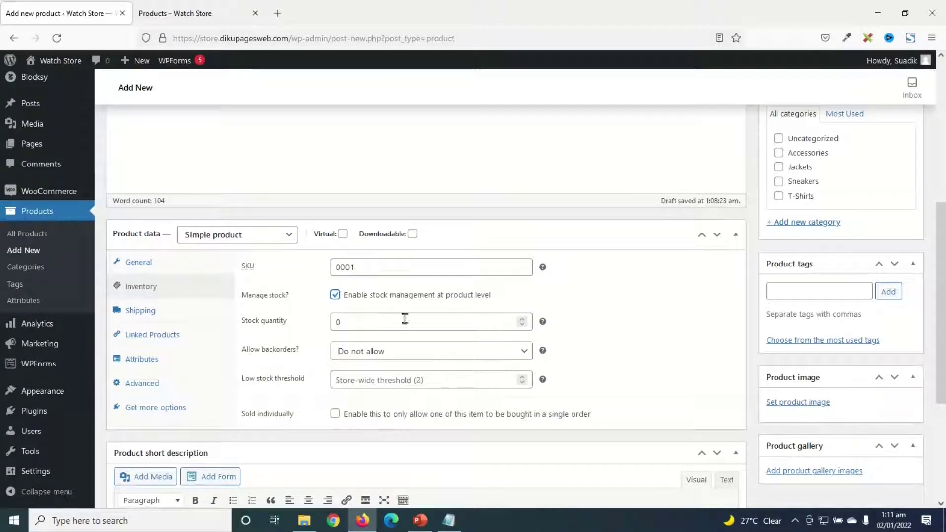
pyautogui.click(351, 320)
pyautogui.scroll(-1, 353, 263)
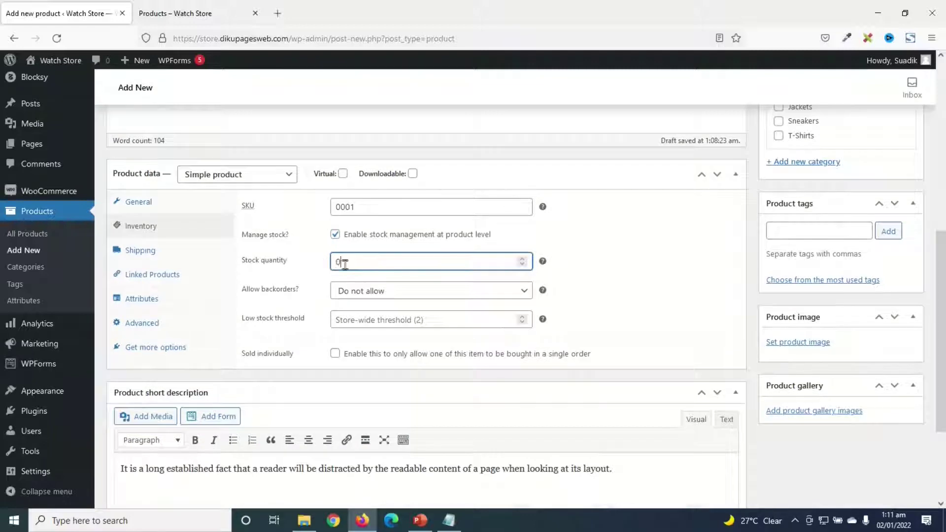
pyautogui.scroll(5, 429, 301)
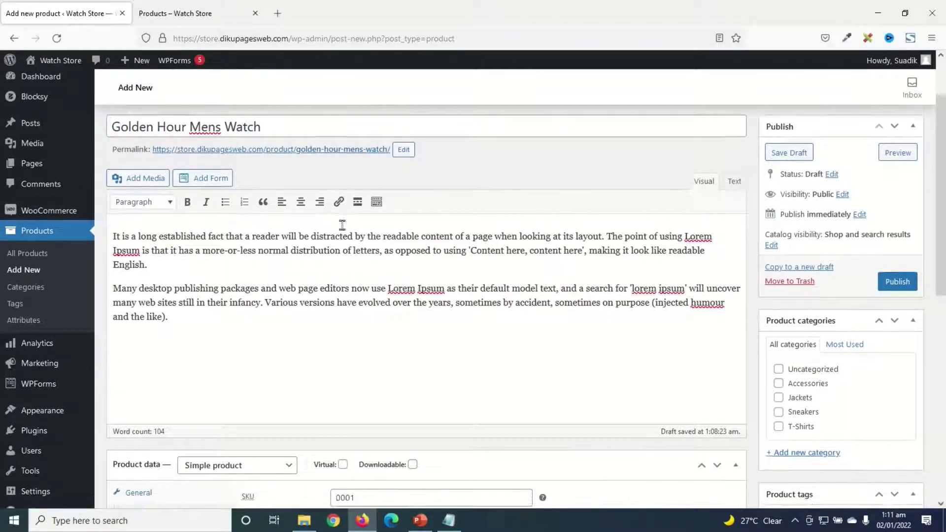
pyautogui.scroll(-5, 345, 237)
pyautogui.moveTo(350, 321); pyautogui.dragTo(182, 319)
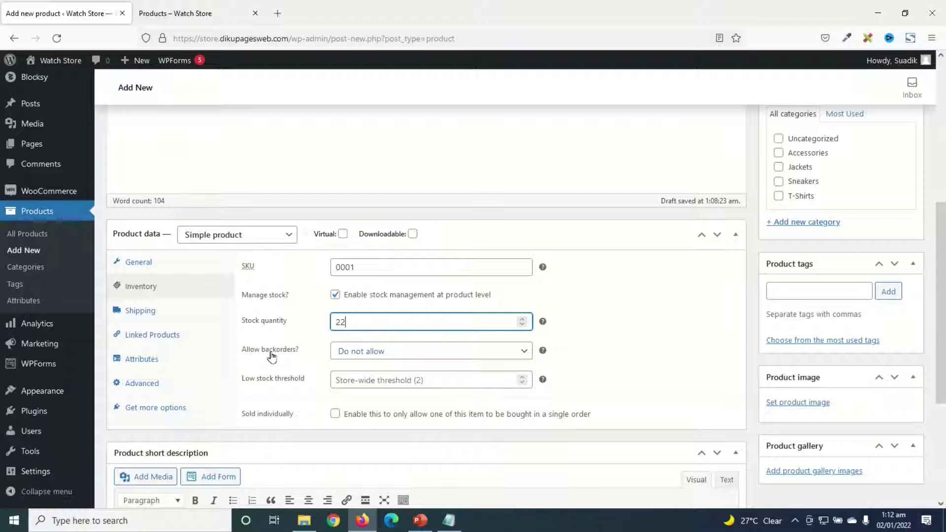
# Step: Set the product's backorders option to "Allow, but notify customer"
pyautogui.click(362, 355)
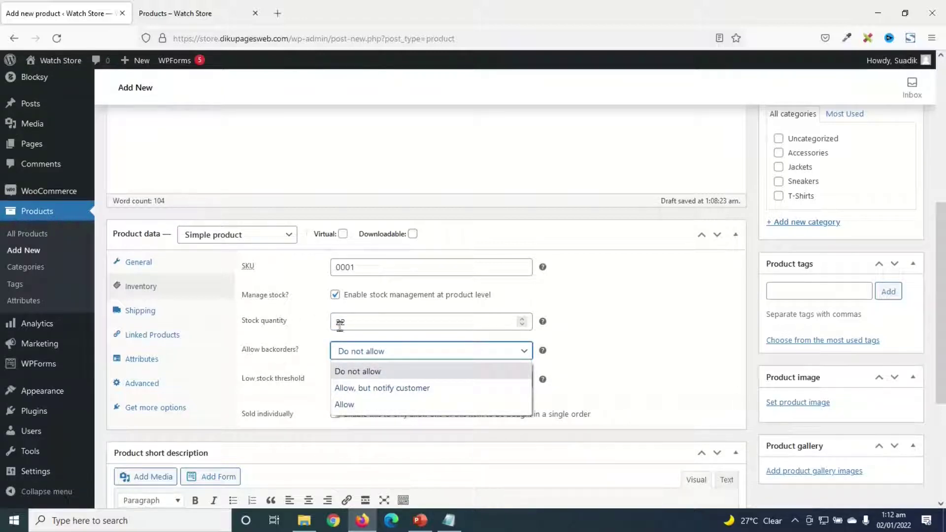
pyautogui.click(345, 404)
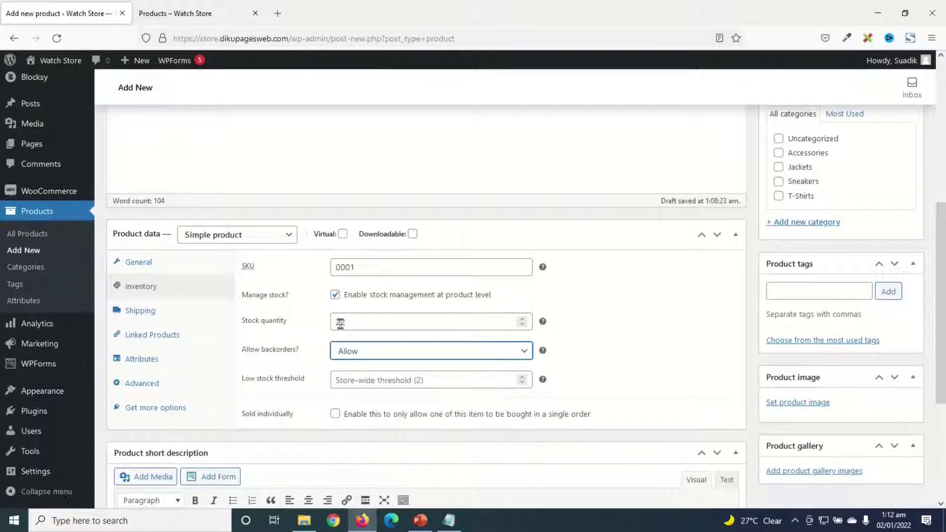
pyautogui.click(353, 353)
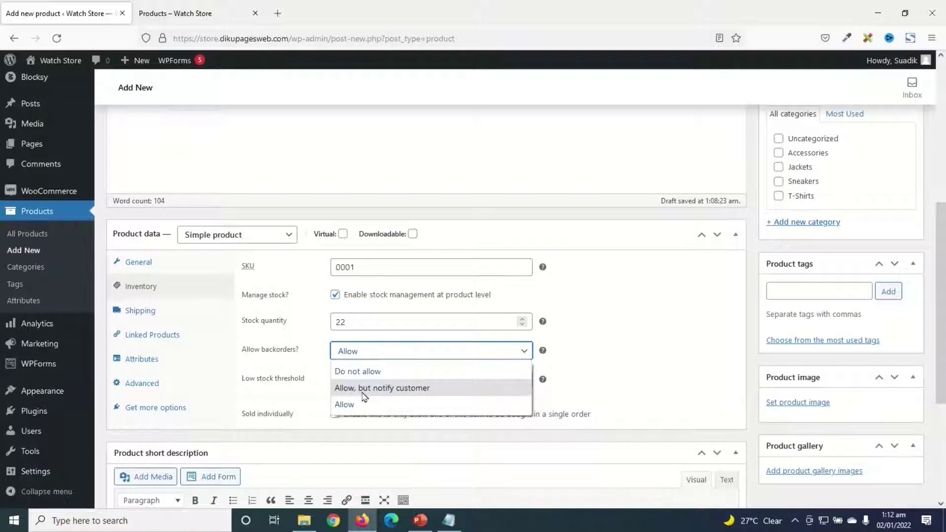
pyautogui.click(420, 389)
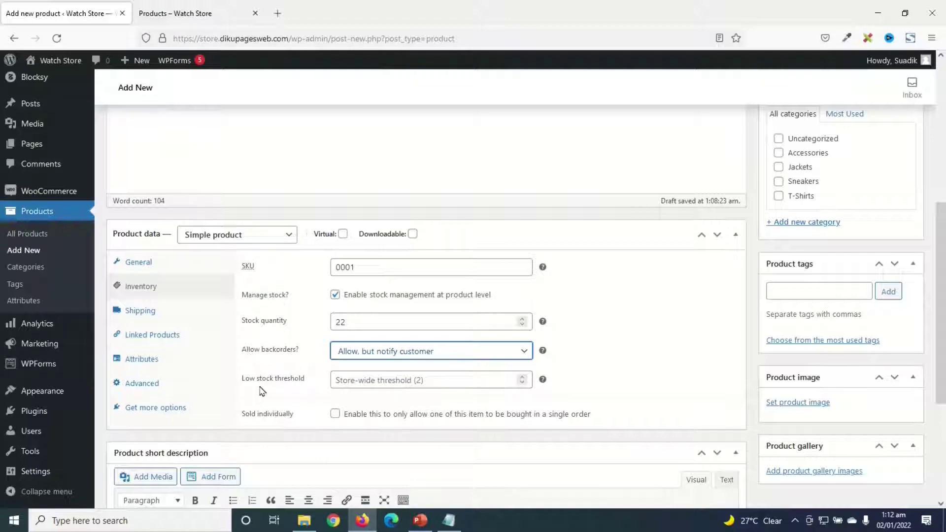
# Step: Set the product's low stock threshold to 5
pyautogui.click(378, 382)
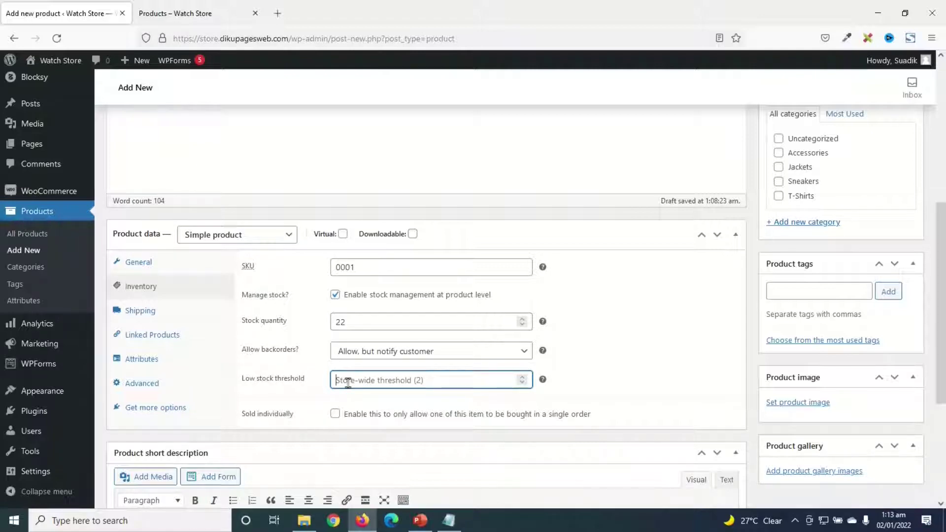
pyautogui.write('5')
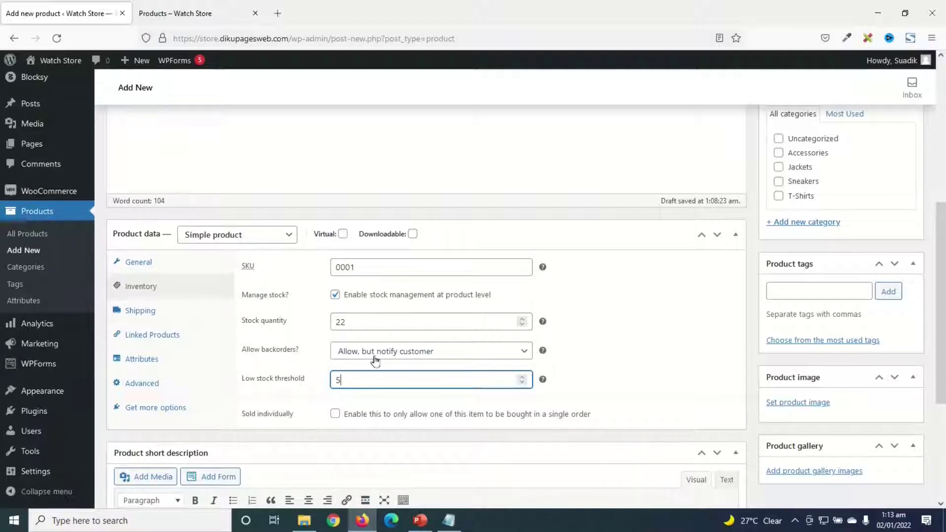
pyautogui.doubleClick(353, 385)
pyautogui.click(368, 379)
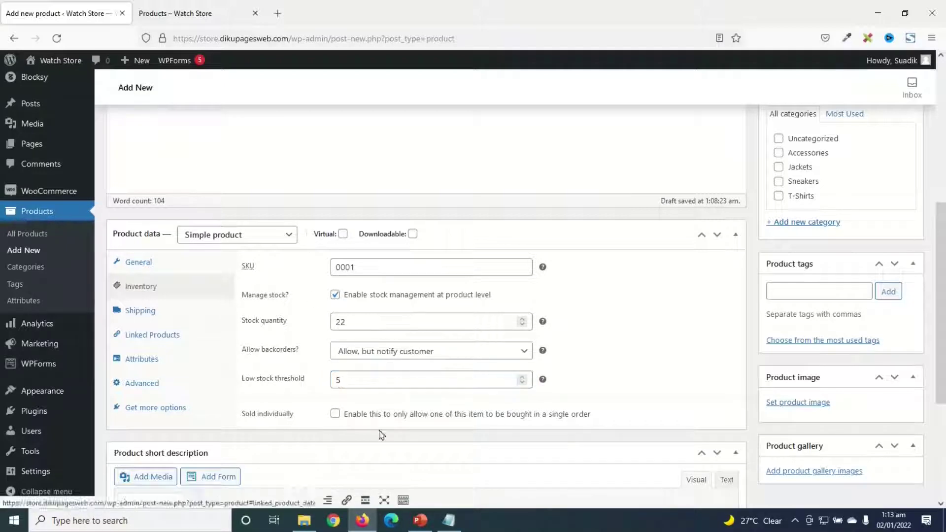
# Step: Examine the product's shipping data, covering the weight, dimensions and shipping class options, without entering anything
pyautogui.click(154, 310)
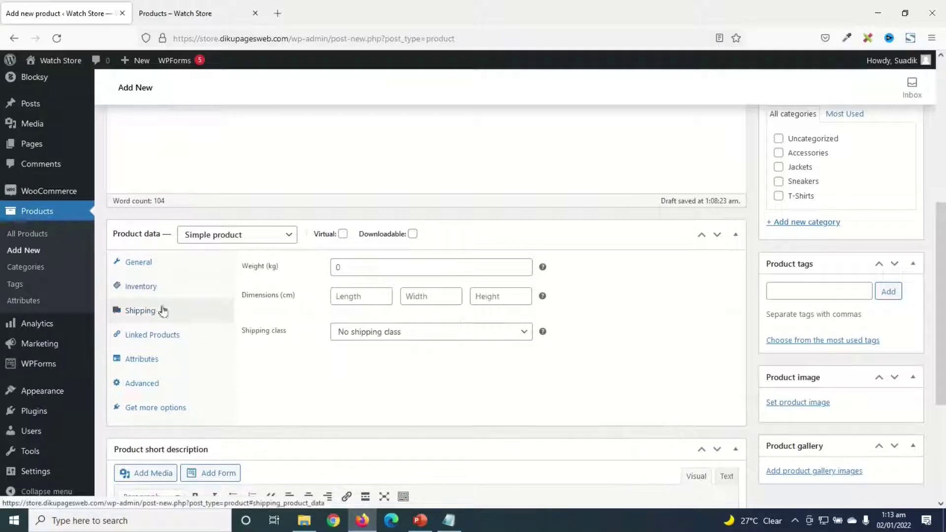
pyautogui.click(367, 267)
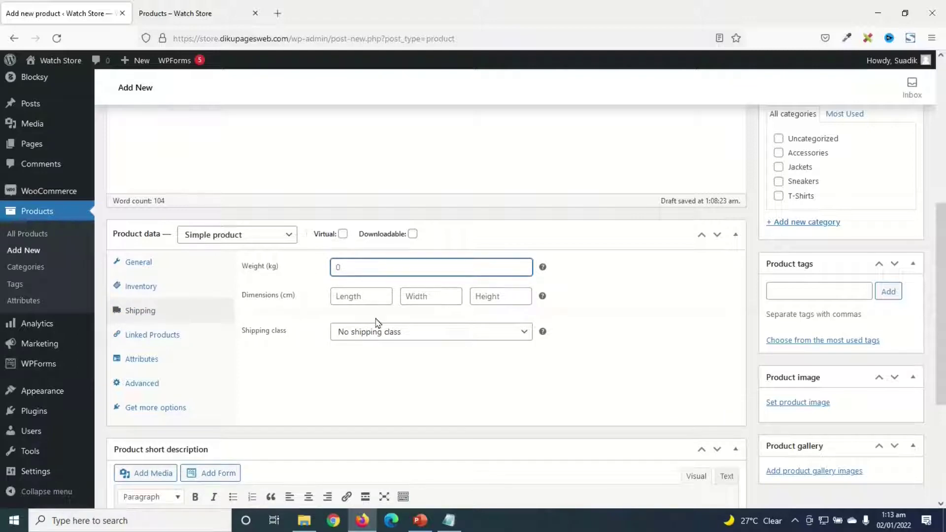
pyautogui.click(361, 297)
pyautogui.click(429, 295)
pyautogui.click(485, 293)
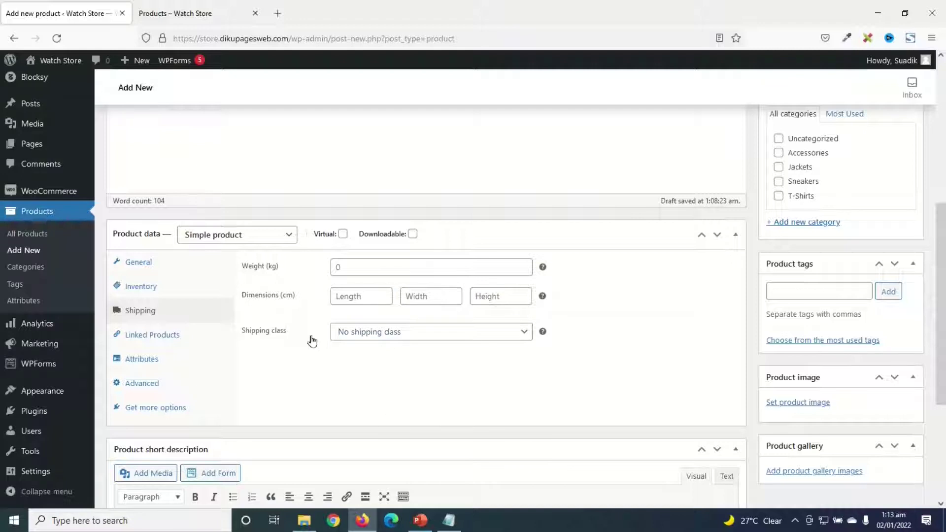
pyautogui.click(397, 333)
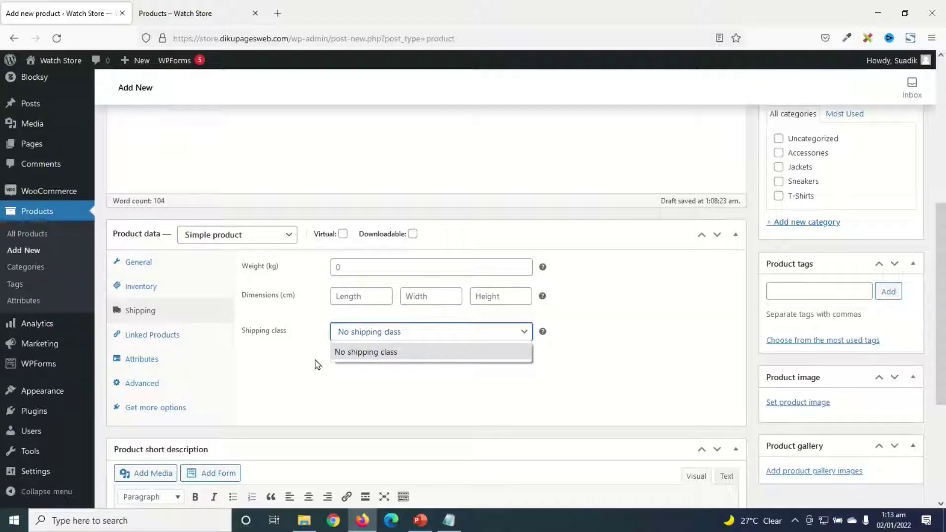
pyautogui.click(391, 385)
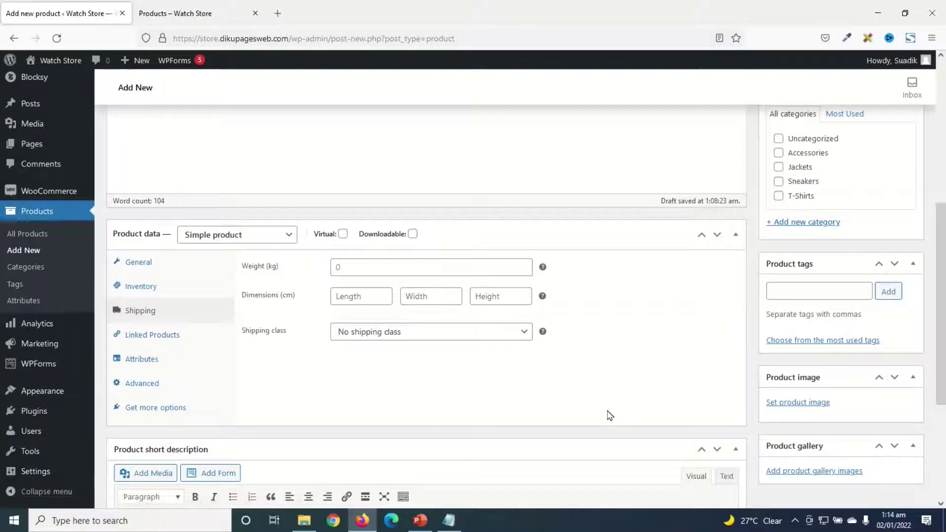
# Step: Create a new product category named "Mens Watches" and assign it to the product
pyautogui.scroll(3, 611, 413)
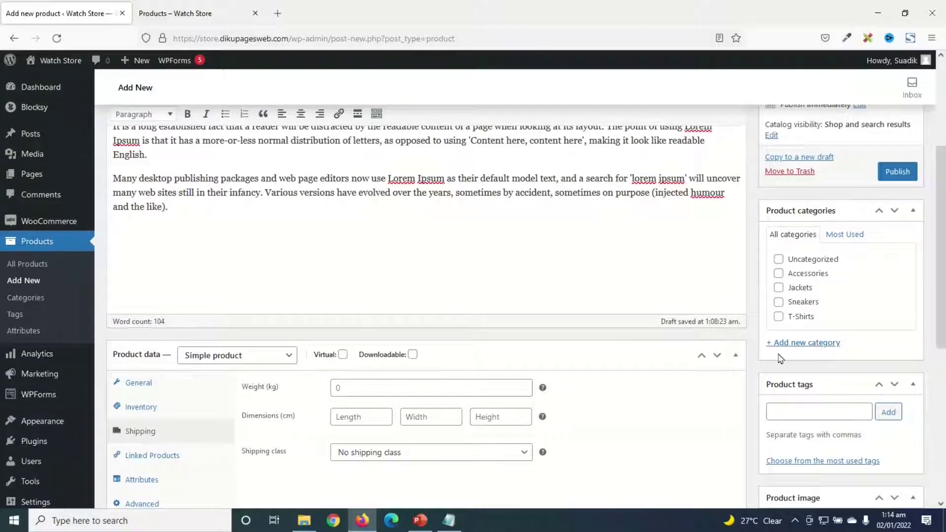
pyautogui.click(806, 343)
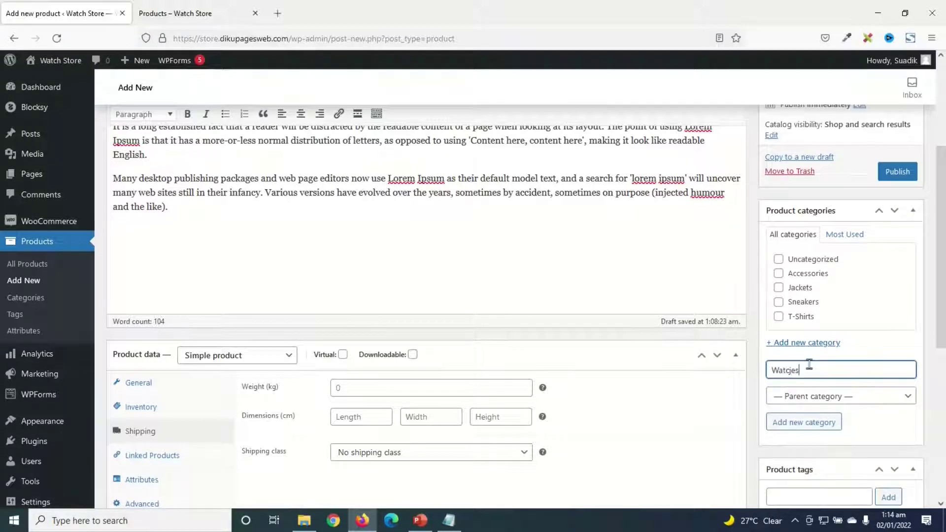
pyautogui.press('BackSpace')
pyautogui.press('BackSpace')
pyautogui.press('BackSpace')
pyautogui.press('BackSpace')
pyautogui.press('BackSpace')
pyautogui.press('BackSpace')
pyautogui.press('BackSpace')
pyautogui.write('Mens Watches')
pyautogui.click(794, 425)
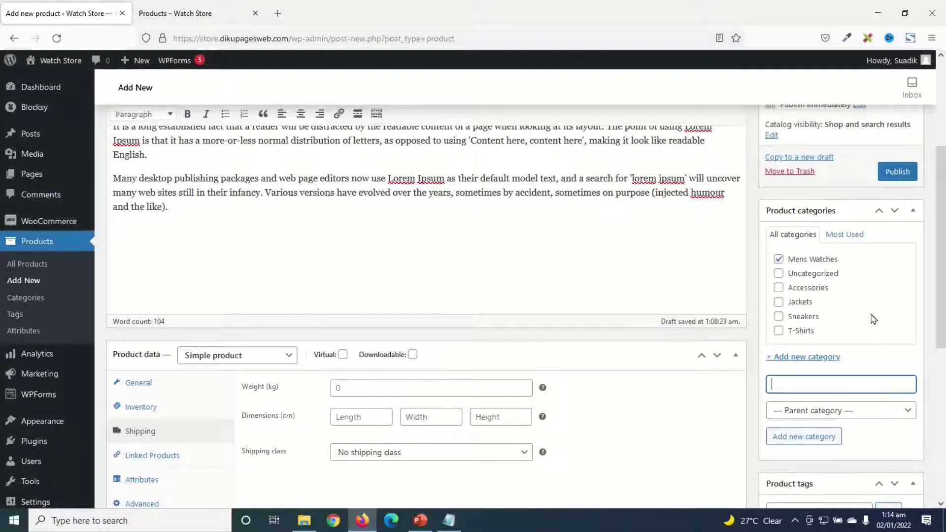
# Step: Add the product tags "mens watch" and "watches"
pyautogui.scroll(-3, 871, 319)
pyautogui.click(804, 330)
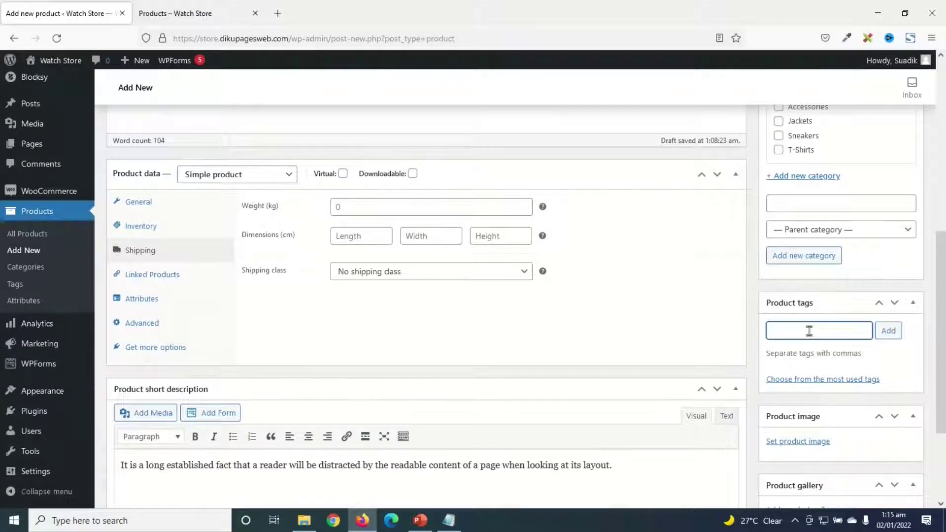
pyautogui.write('mens watch')
pyautogui.press('Return')
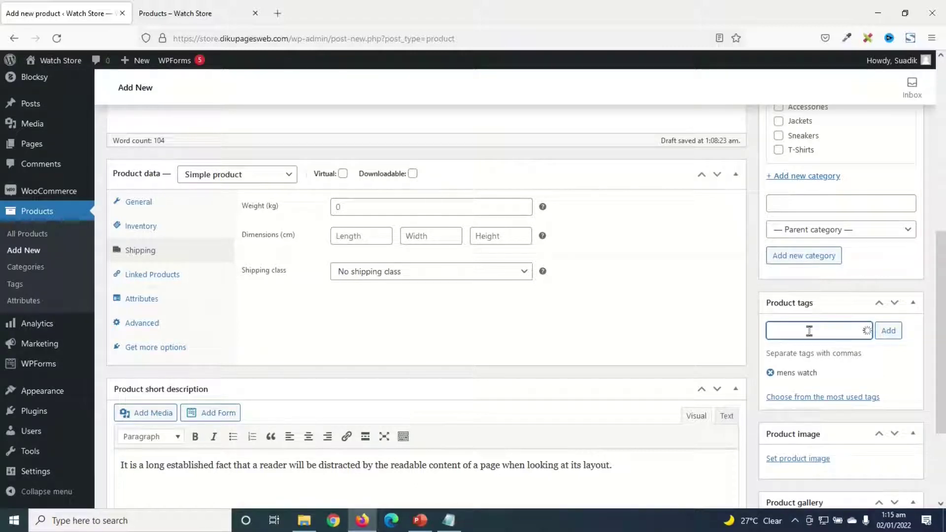
pyautogui.write('watches')
pyautogui.press('Return')
# Step: Upload the "Golden Hour Mens Watch" picture from the mens watch folder and set it as the product image
pyautogui.scroll(-3, 832, 409)
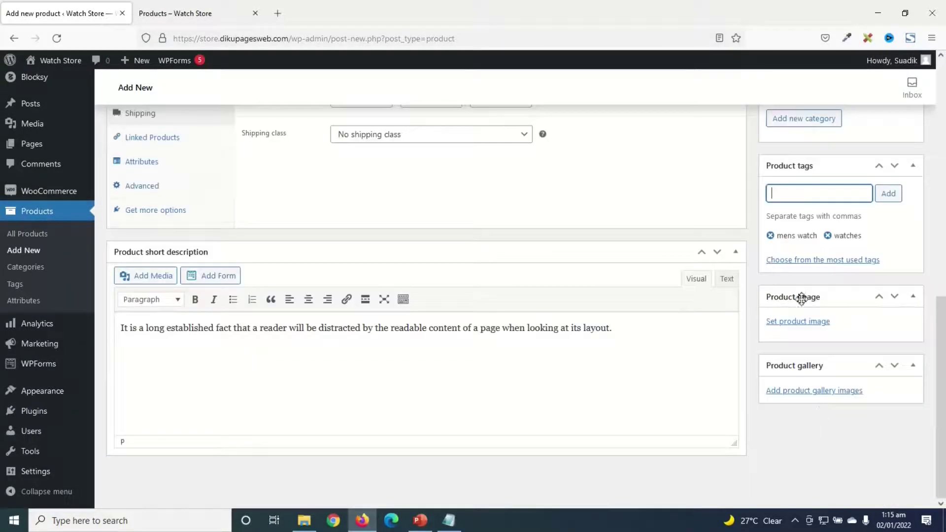
pyautogui.click(788, 322)
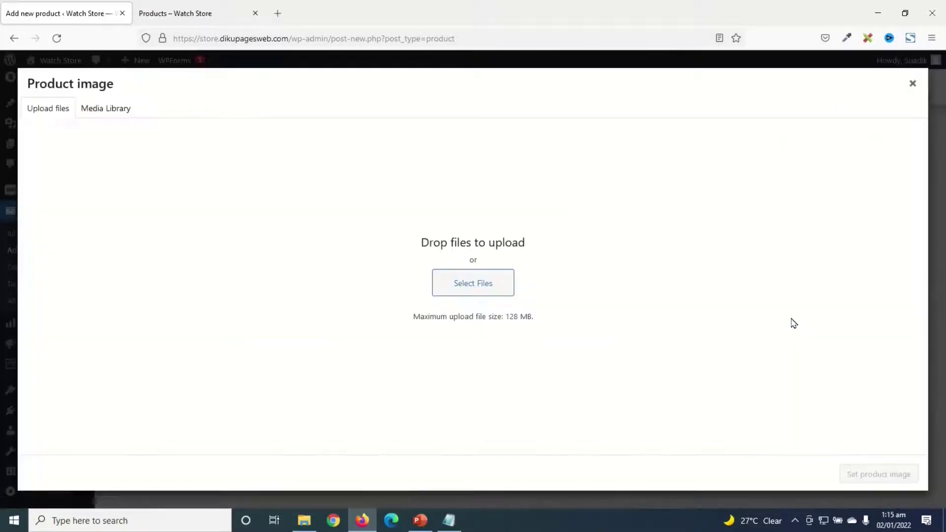
pyautogui.click(473, 284)
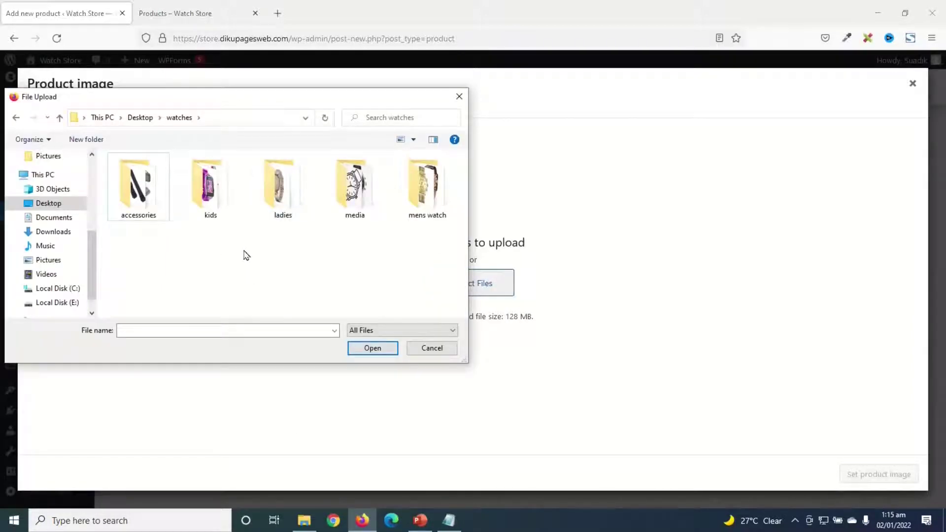
pyautogui.doubleClick(424, 202)
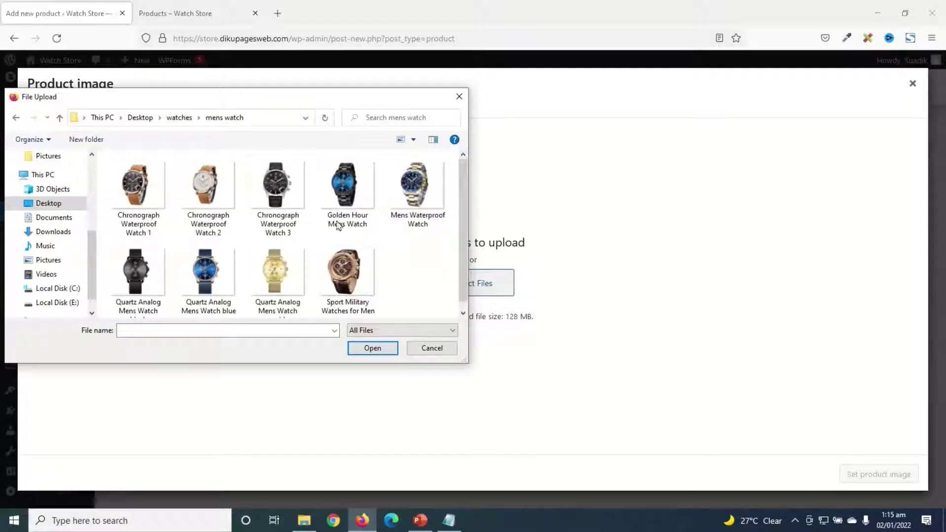
pyautogui.click(357, 192)
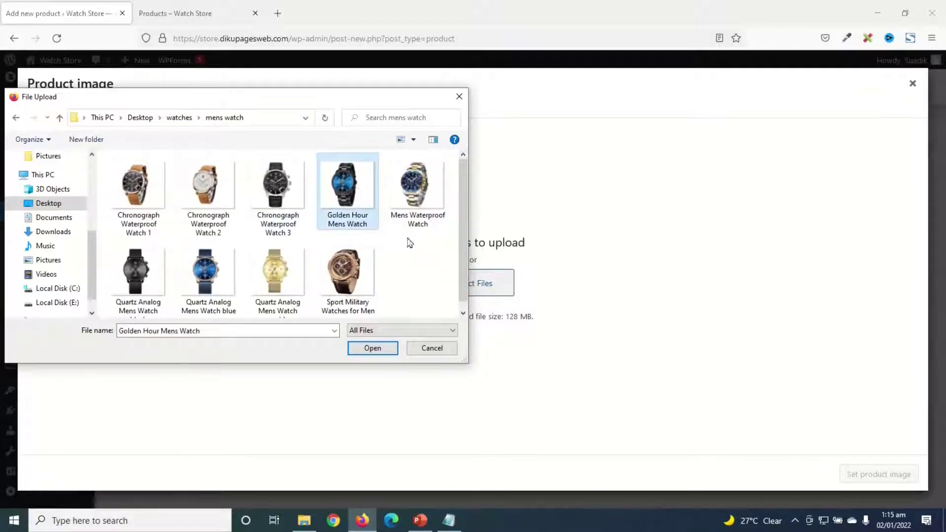
pyautogui.click(369, 350)
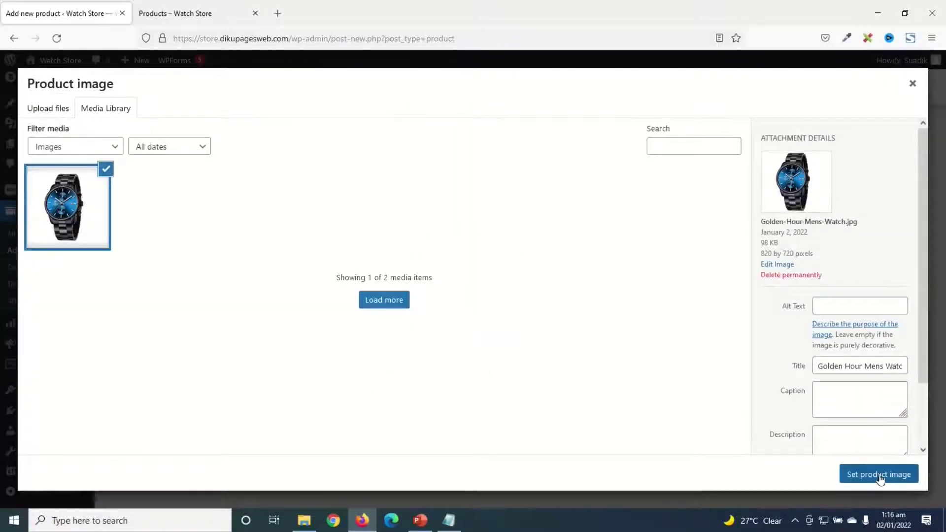
pyautogui.click(879, 474)
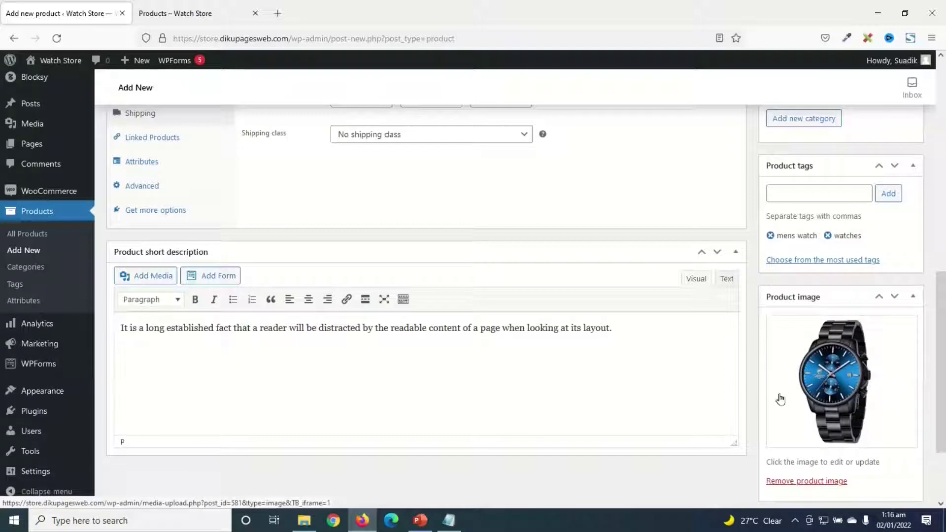
# Step: Publish the Golden Hour Mens Watch product
pyautogui.scroll(-2, 857, 409)
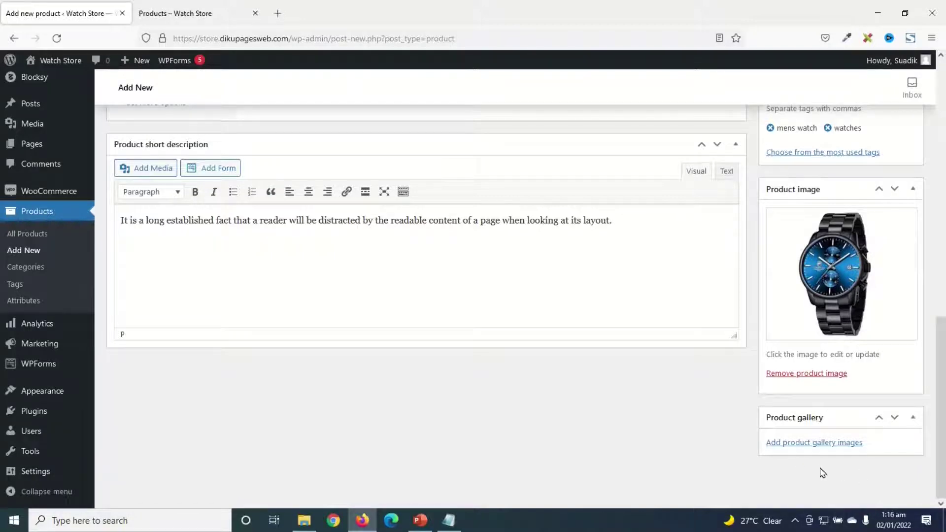
pyautogui.scroll(15, 844, 468)
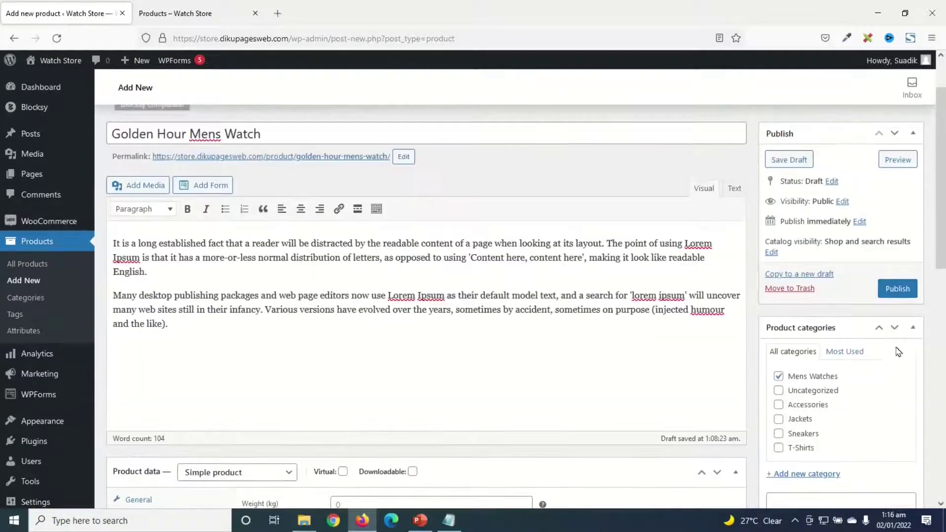
pyautogui.click(891, 290)
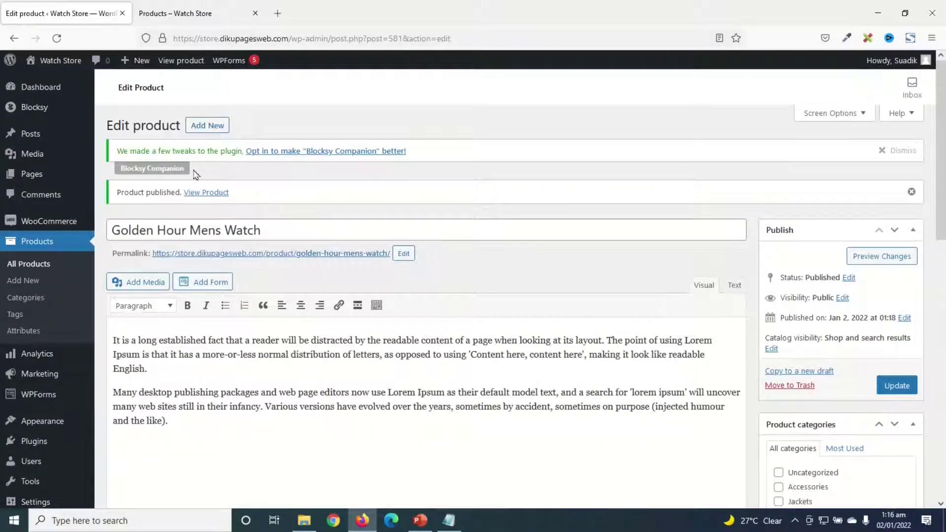
# Step: Open the published product page in a new browser tab and review its details and description
pyautogui.rightClick(207, 196)
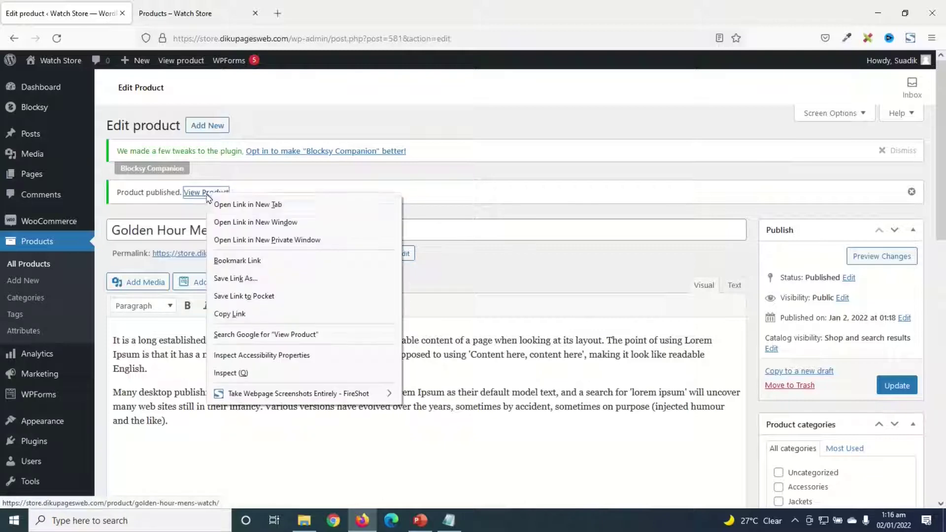
pyautogui.click(266, 204)
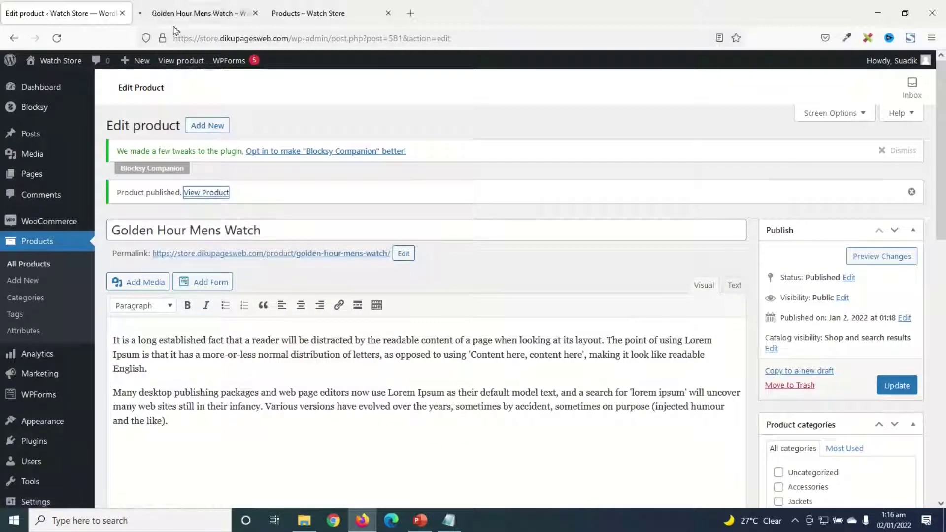
pyautogui.click(178, 15)
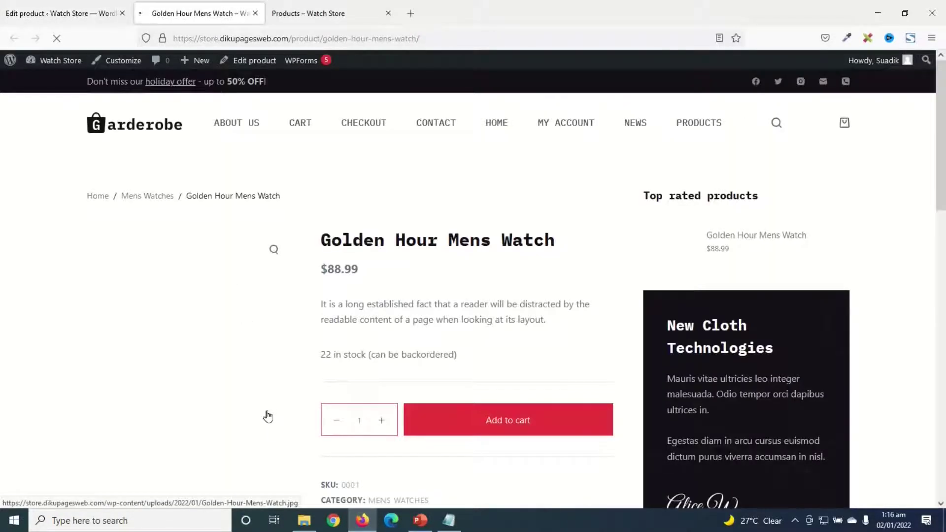
pyautogui.scroll(-5, 268, 394)
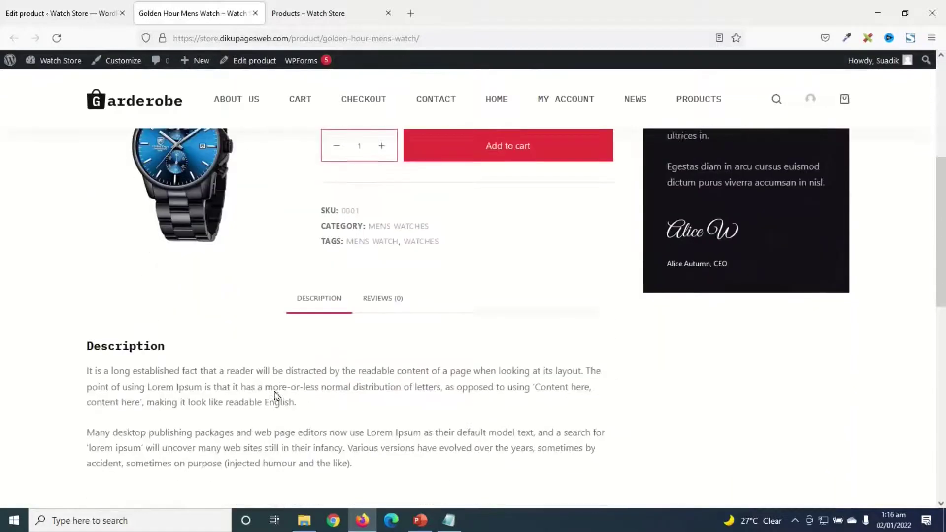
# Step: Review the published Golden Hour Mens Watch page, checking its title, price, stock, SKU and full description
pyautogui.scroll(-7, 296, 400)
pyautogui.scroll(7, 301, 397)
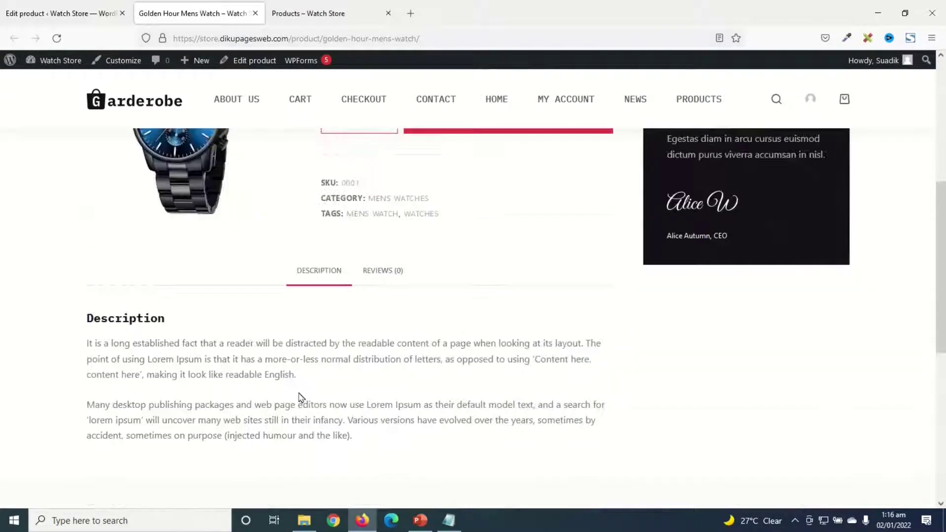
pyautogui.scroll(6, 301, 397)
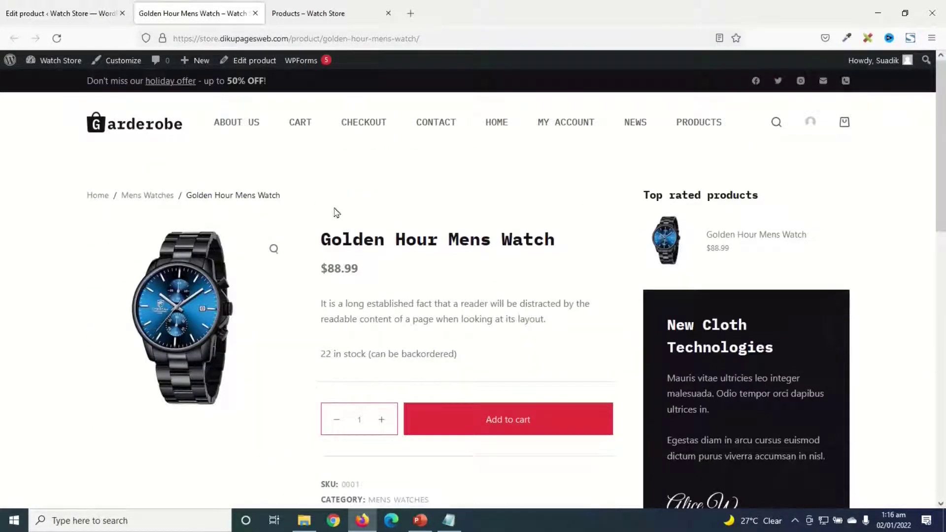
pyautogui.moveTo(322, 238); pyautogui.dragTo(562, 240)
pyautogui.moveTo(366, 272); pyautogui.dragTo(301, 270)
pyautogui.click(381, 308)
pyautogui.scroll(-3, 379, 305)
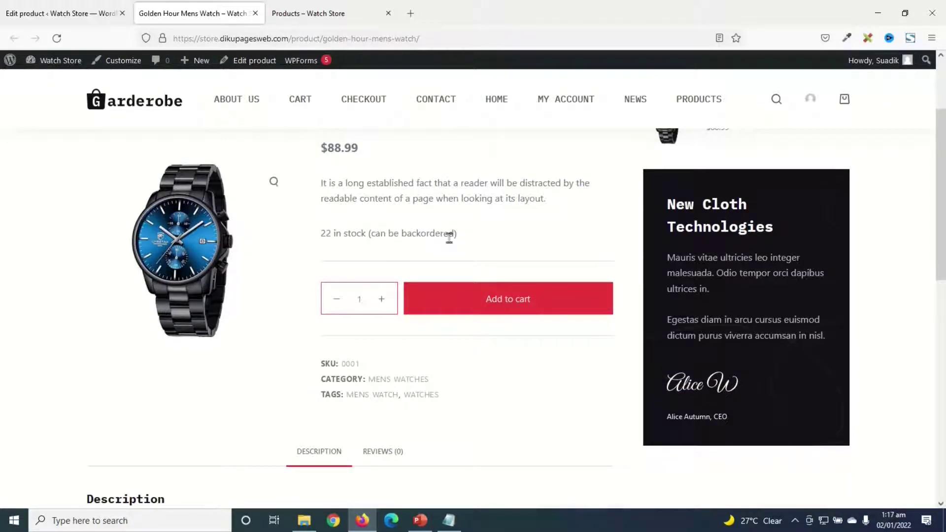
pyautogui.doubleClick(350, 364)
pyautogui.scroll(-5, 463, 394)
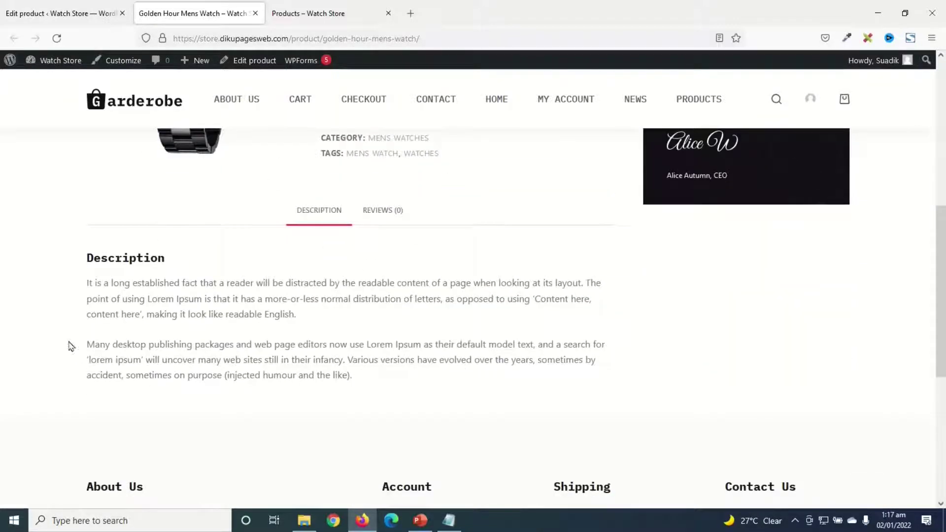
pyautogui.moveTo(91, 286); pyautogui.dragTo(364, 384)
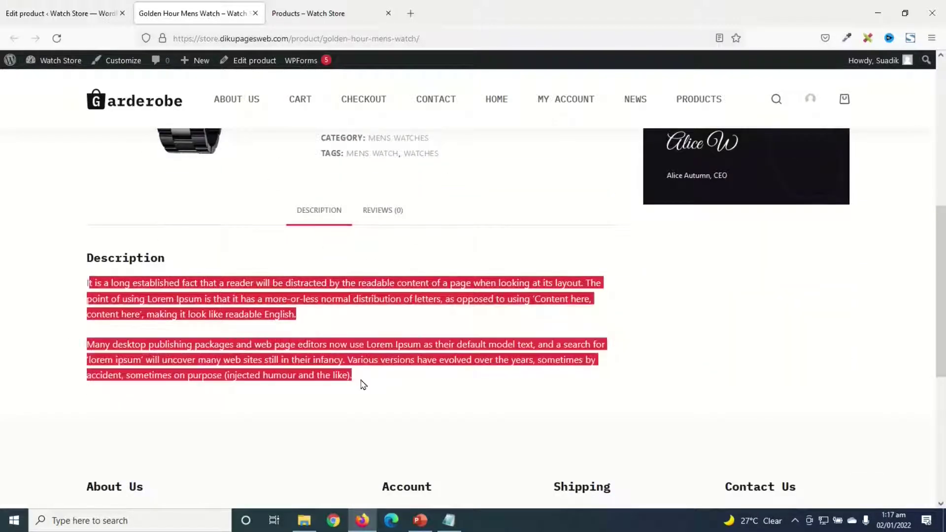
pyautogui.scroll(8, 365, 385)
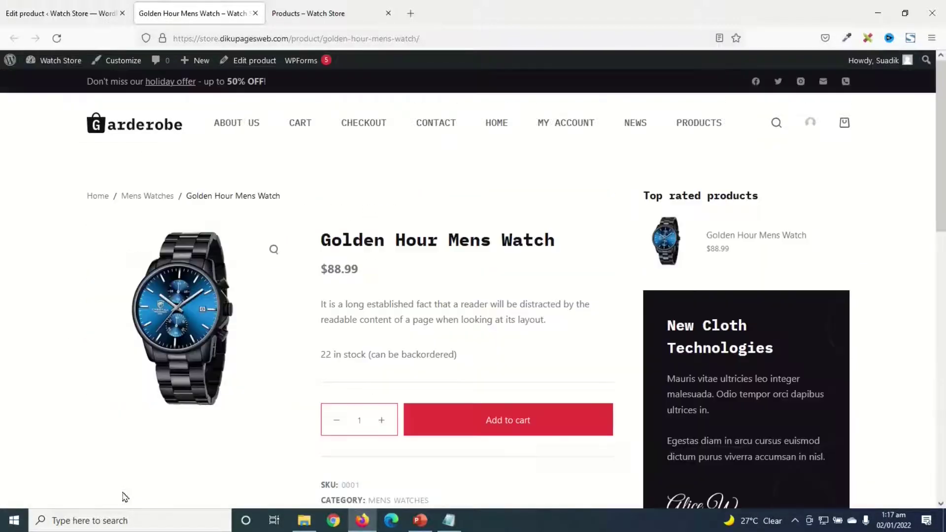
# Step: Refresh the store's Products page to check the new watch listing, and return to the Golden Hour Mens Watch page
pyautogui.click(309, 14)
pyautogui.scroll(4, 407, 294)
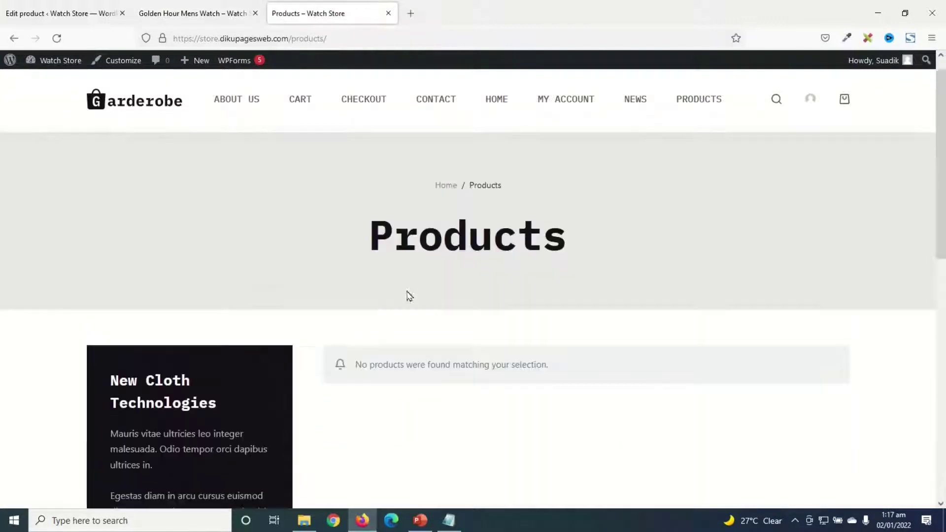
pyautogui.click(56, 38)
pyautogui.scroll(-1, 418, 472)
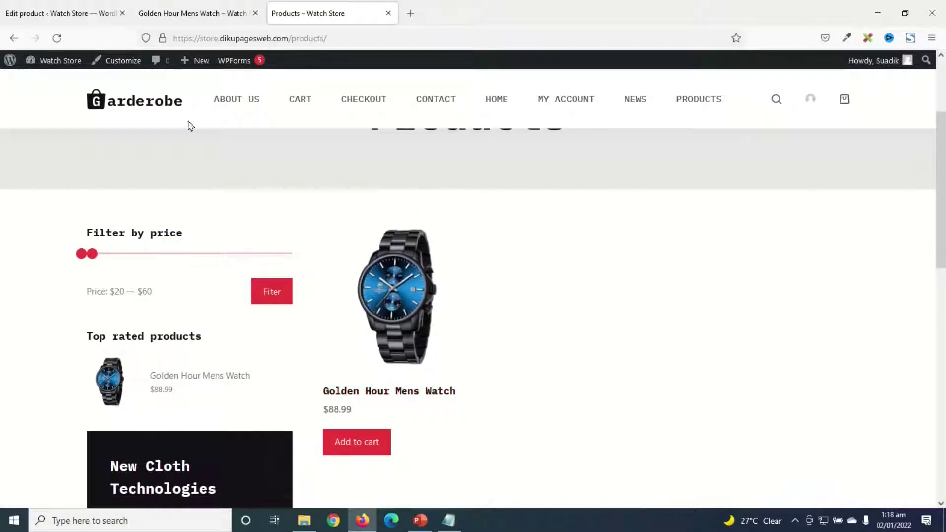
pyautogui.click(167, 13)
pyautogui.scroll(-2, 400, 408)
pyautogui.scroll(2, 358, 406)
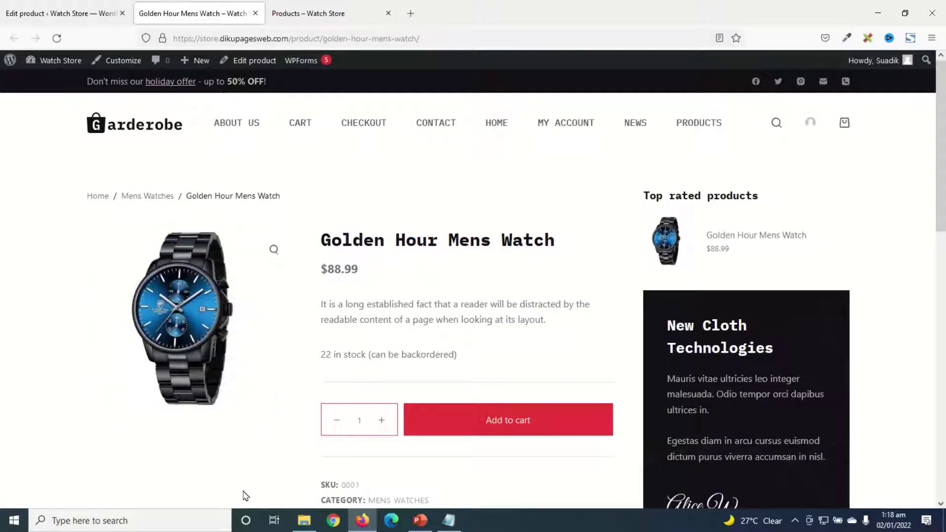
# Step: Duplicate the Golden Hour Mens Watch product from the list of all products in the WordPress admin
pyautogui.click(27, 16)
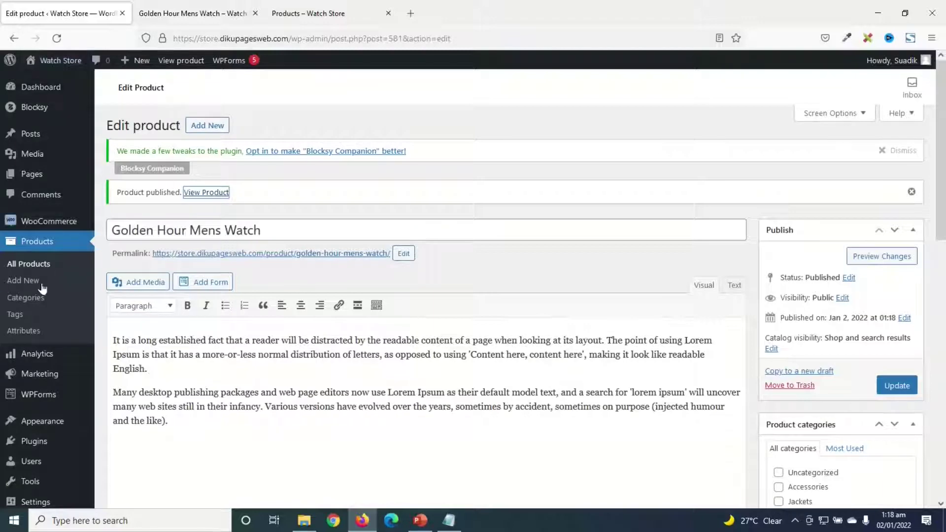
pyautogui.click(30, 264)
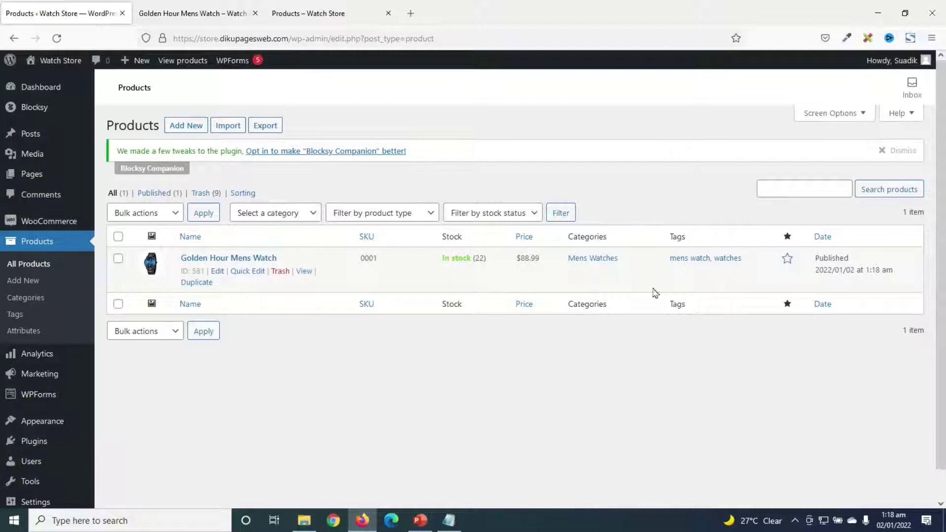
pyautogui.click(199, 284)
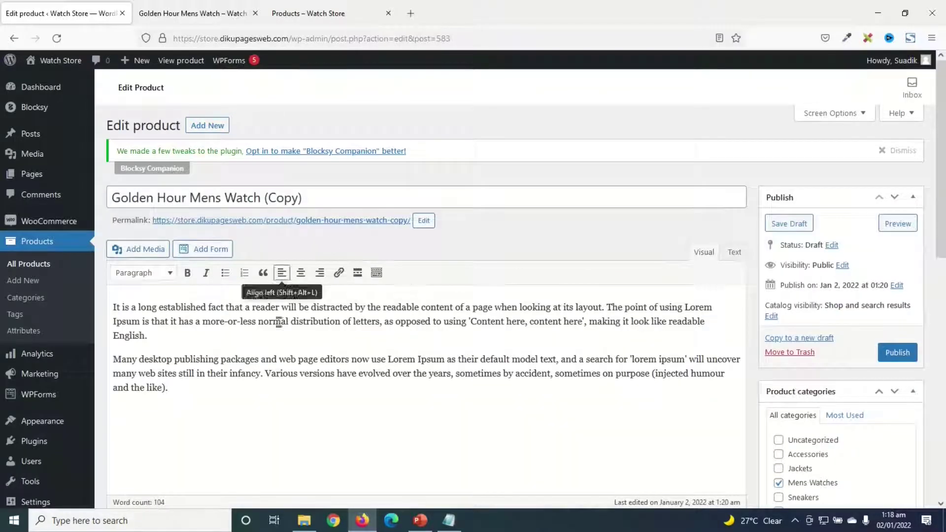
# Step: Rename the duplicated product as "Chronograph Waterproof Watch"
pyautogui.moveTo(325, 203); pyautogui.dragTo(70, 203)
pyautogui.press('BackSpace')
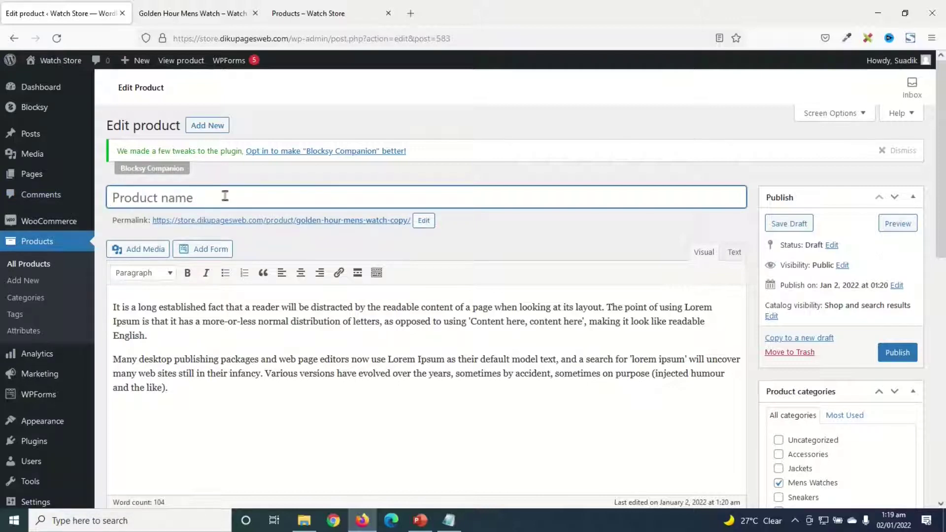
pyautogui.write('Chronograph Waterproof Watch')
pyautogui.click(256, 321)
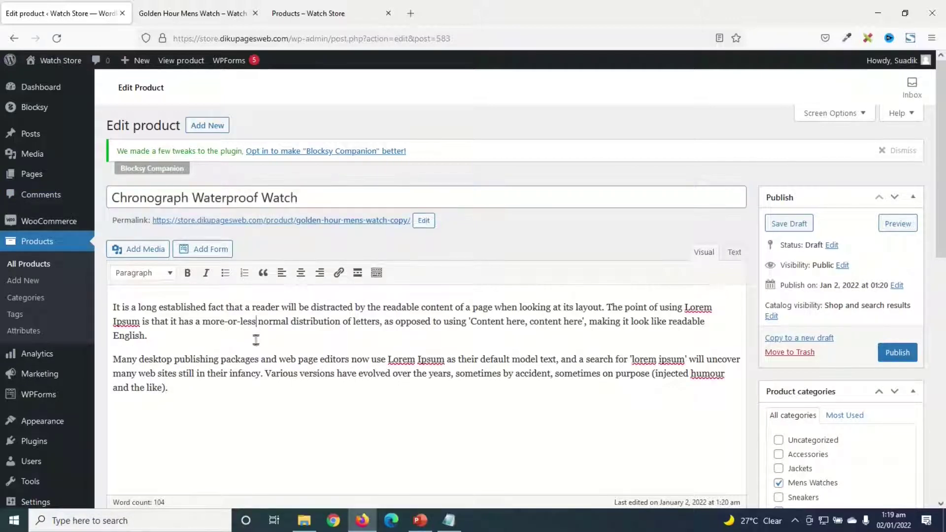
# Step: Set the product's regular price to 100 and its sale price to 50.99 dollars
pyautogui.scroll(-5, 366, 422)
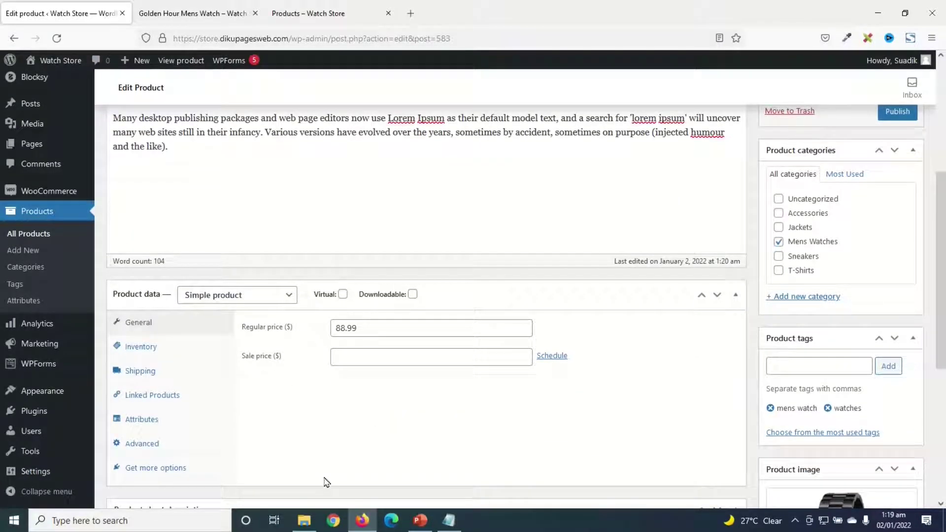
pyautogui.moveTo(374, 325); pyautogui.dragTo(310, 332)
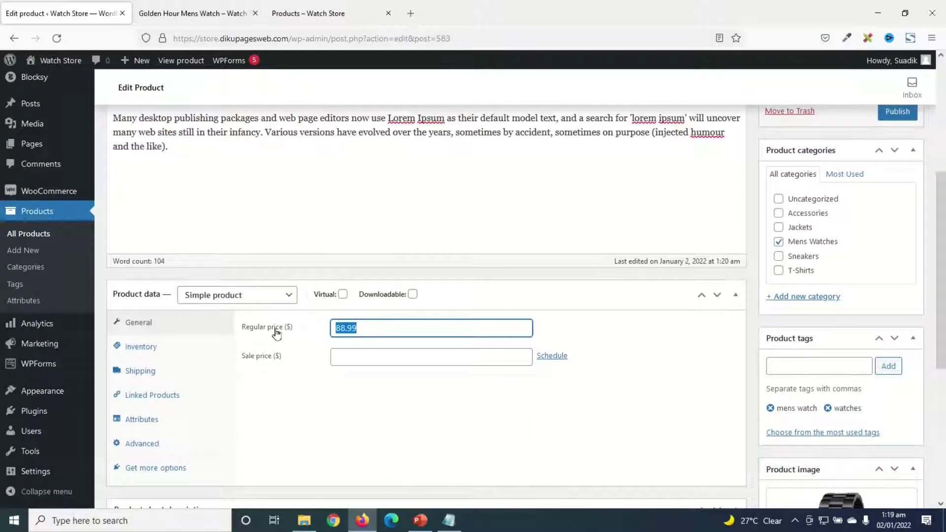
pyautogui.write('100')
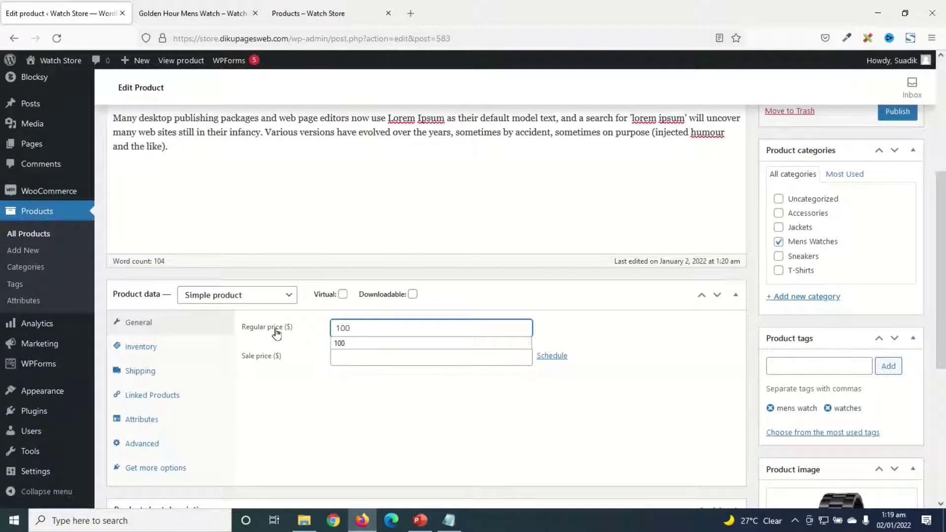
pyautogui.click(346, 357)
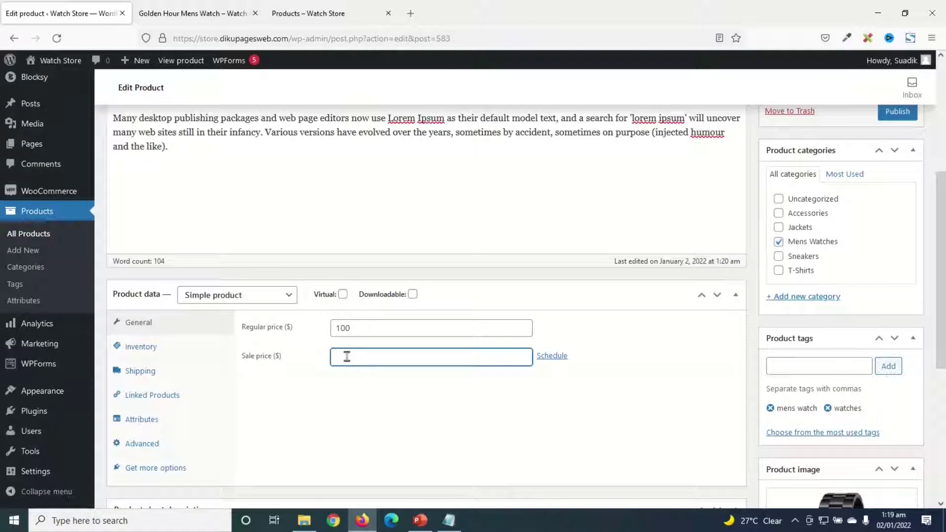
pyautogui.write('50.99')
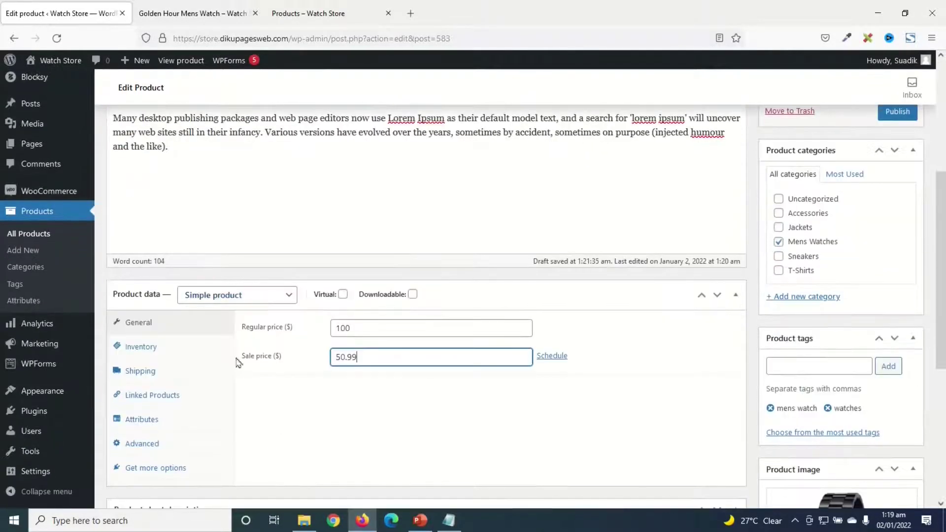
# Step: Set the product's stock quantity to 10 and its backorders option to "Do not allow"
pyautogui.click(140, 346)
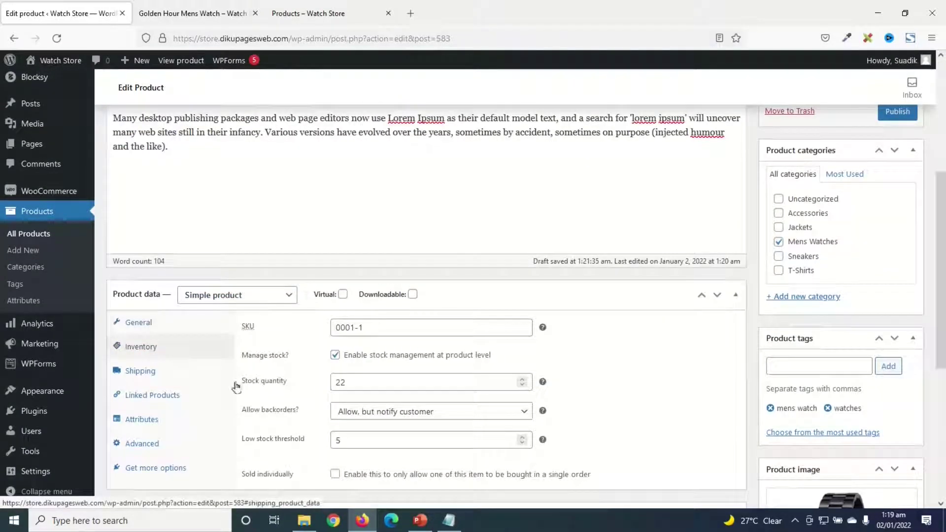
pyautogui.moveTo(347, 383); pyautogui.dragTo(320, 388)
pyautogui.write('10')
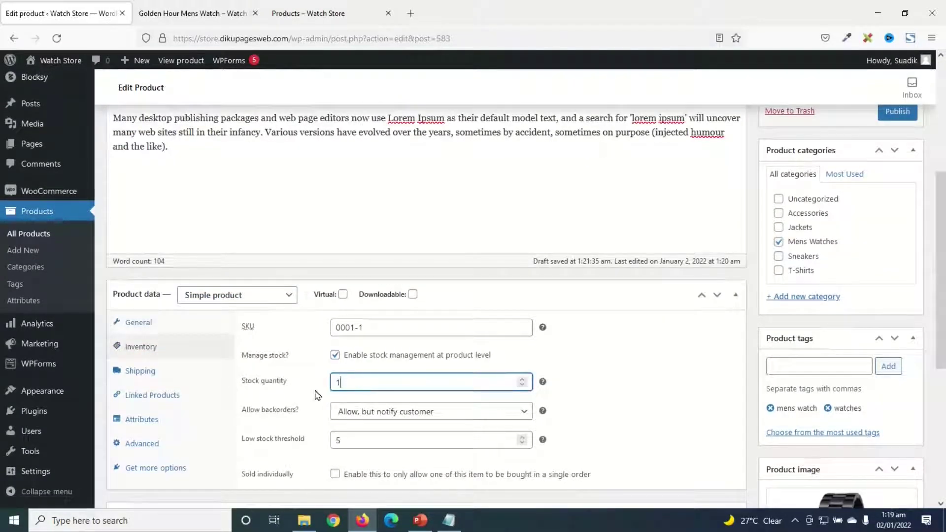
pyautogui.click(358, 414)
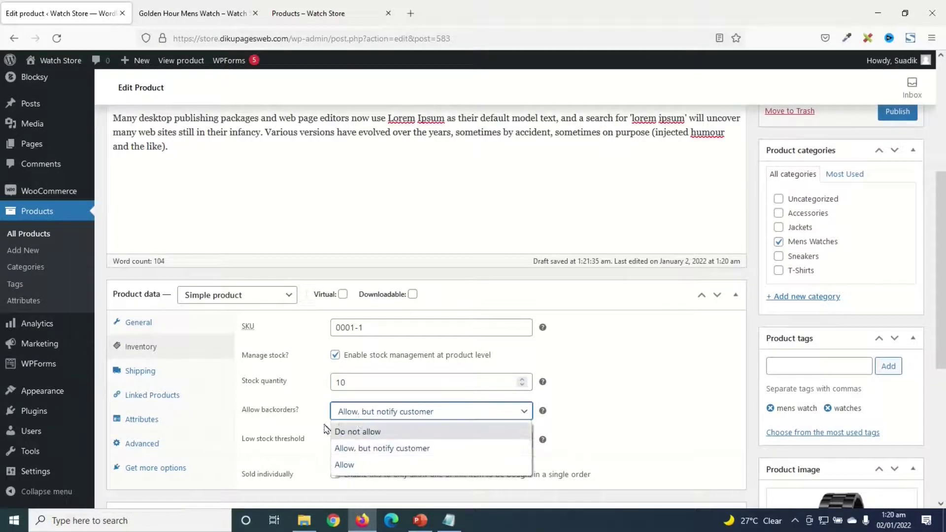
pyautogui.click(365, 433)
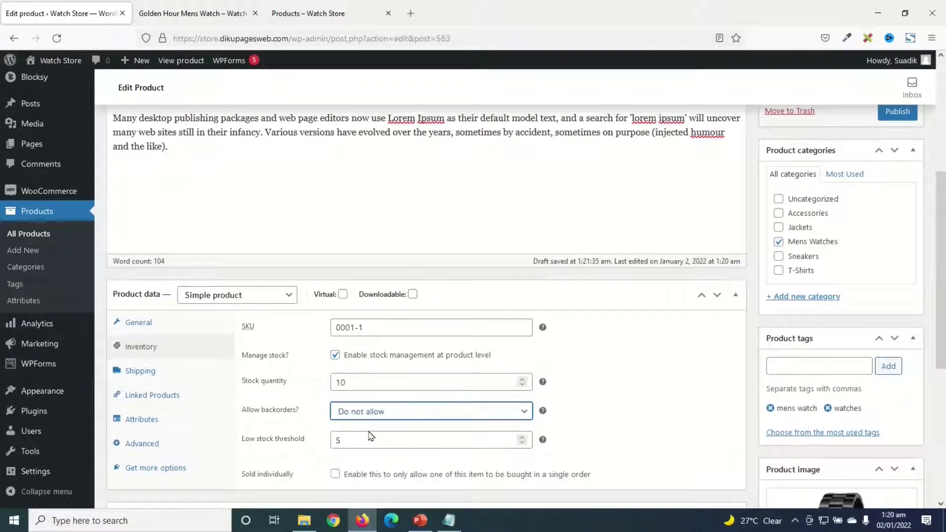
# Step: Upload the "Chronograph Waterproof Watch 1" picture from the mens watch folder and set it as the product image
pyautogui.scroll(-3, 371, 436)
pyautogui.scroll(5, 591, 385)
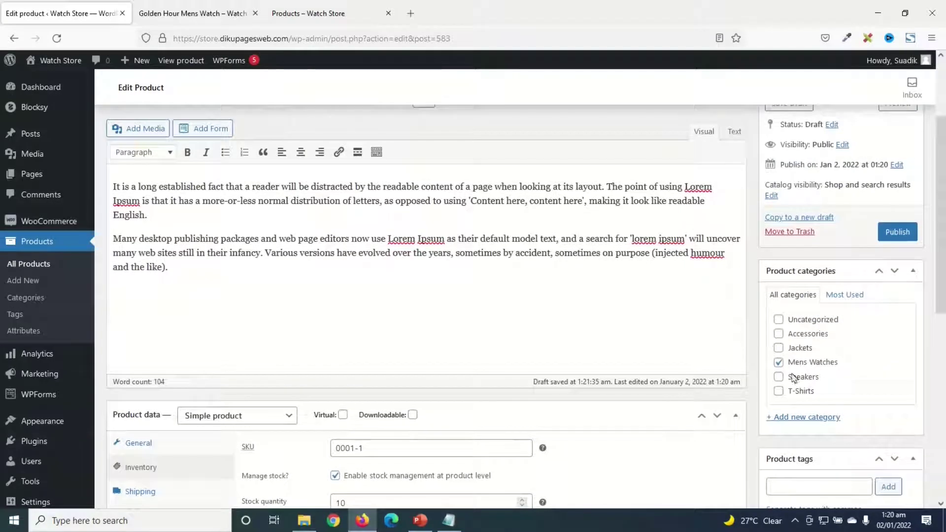
pyautogui.scroll(-3, 817, 363)
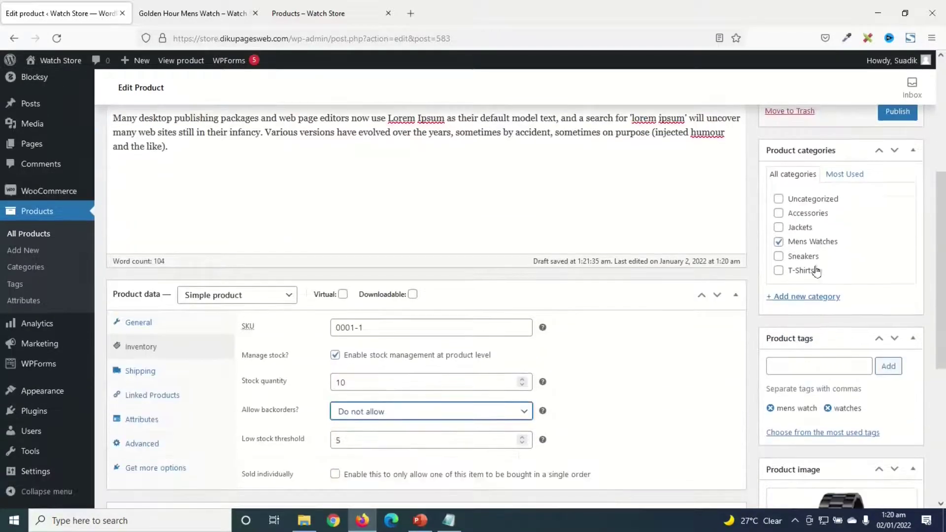
pyautogui.scroll(-2, 808, 291)
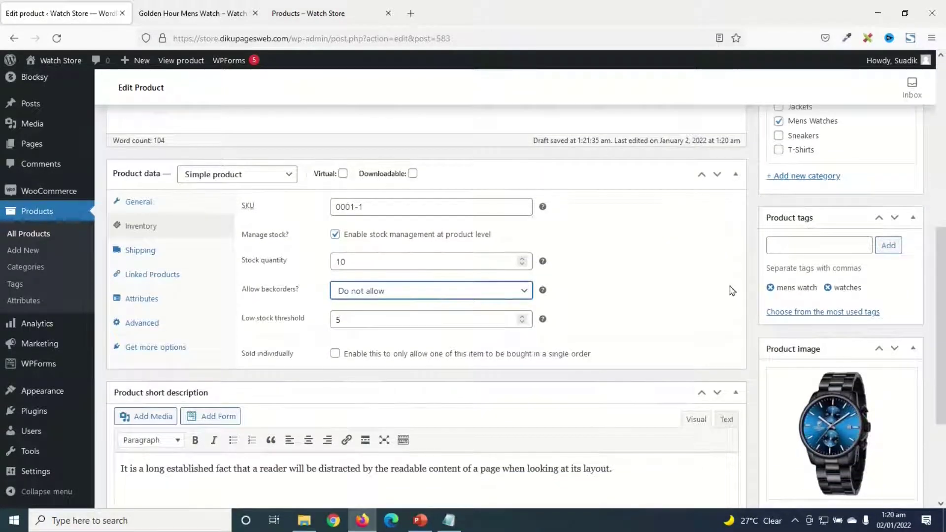
pyautogui.scroll(-2, 906, 296)
pyautogui.scroll(5, 788, 354)
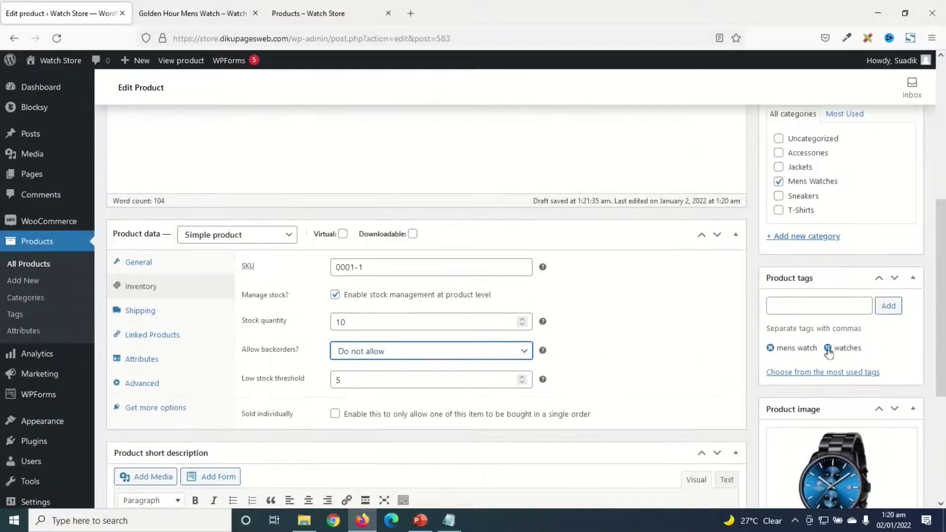
pyautogui.scroll(-4, 769, 399)
pyautogui.scroll(-2, 830, 393)
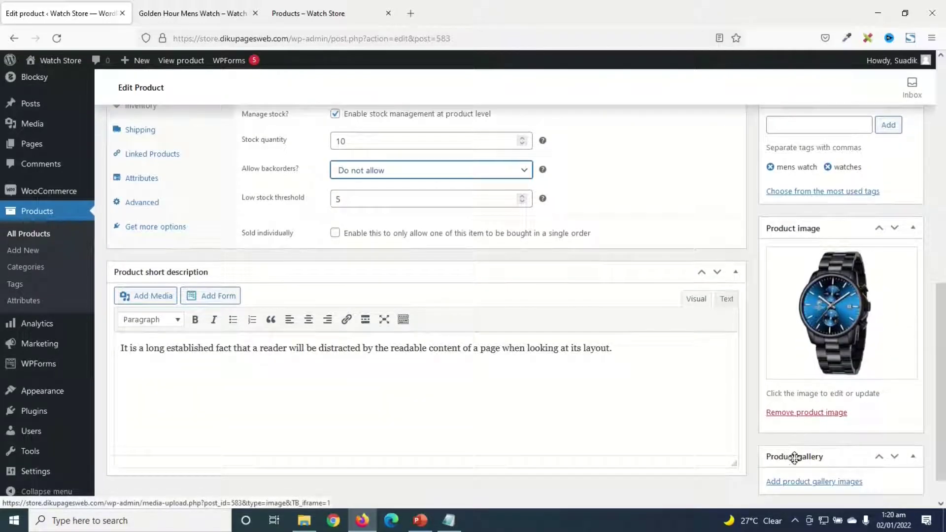
pyautogui.click(831, 314)
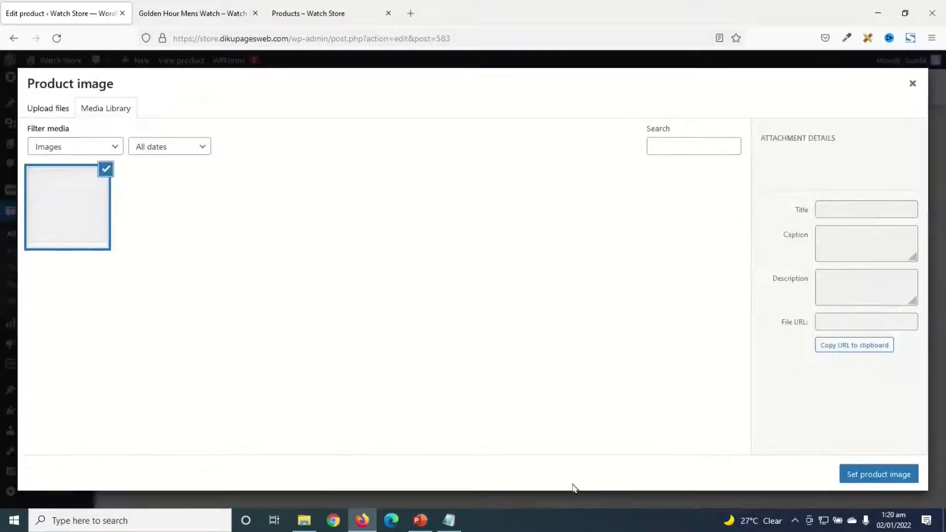
pyautogui.click(49, 110)
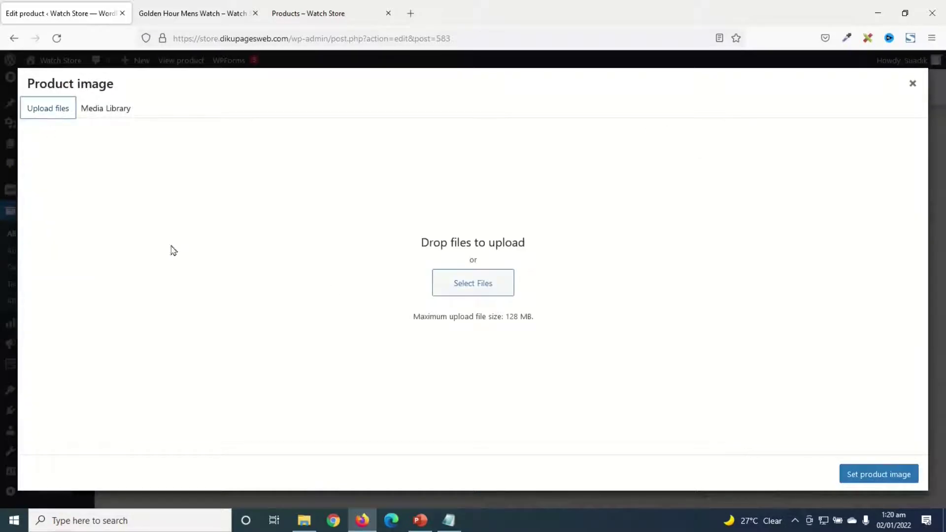
pyautogui.click(454, 288)
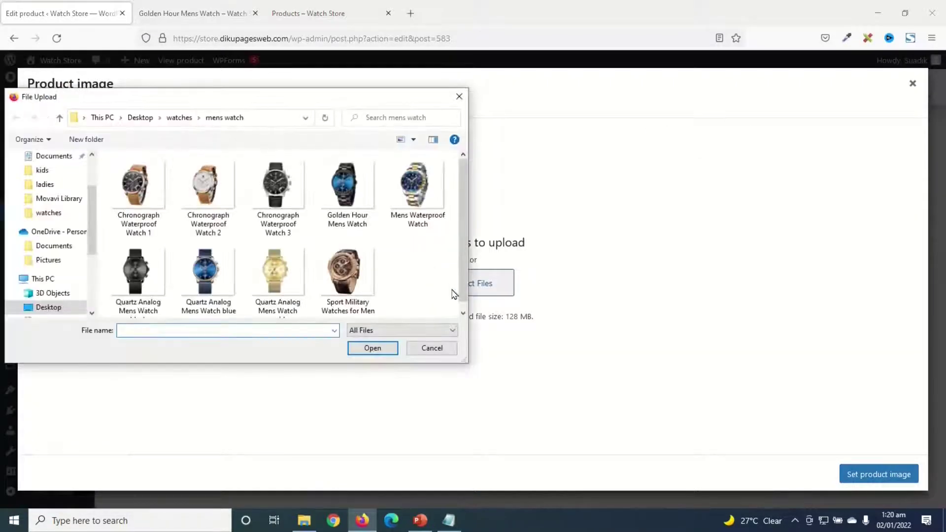
pyautogui.doubleClick(118, 231)
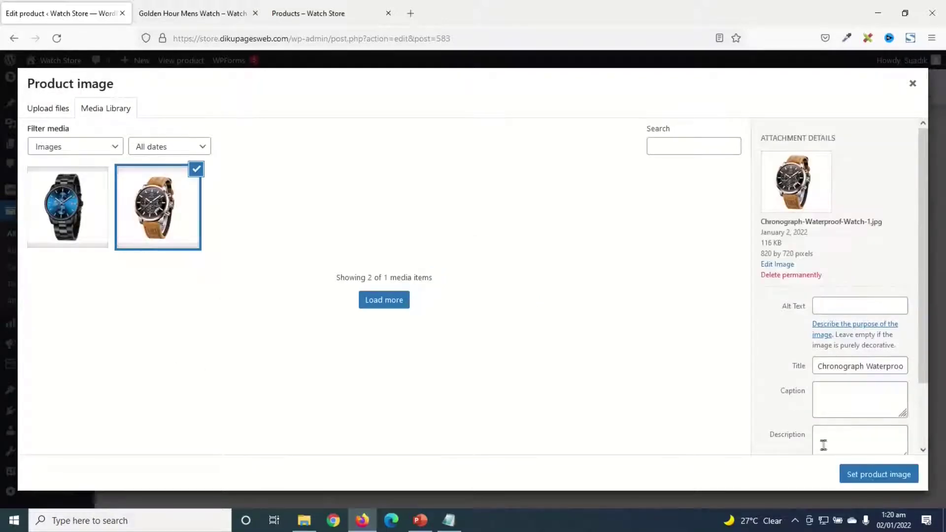
pyautogui.click(876, 477)
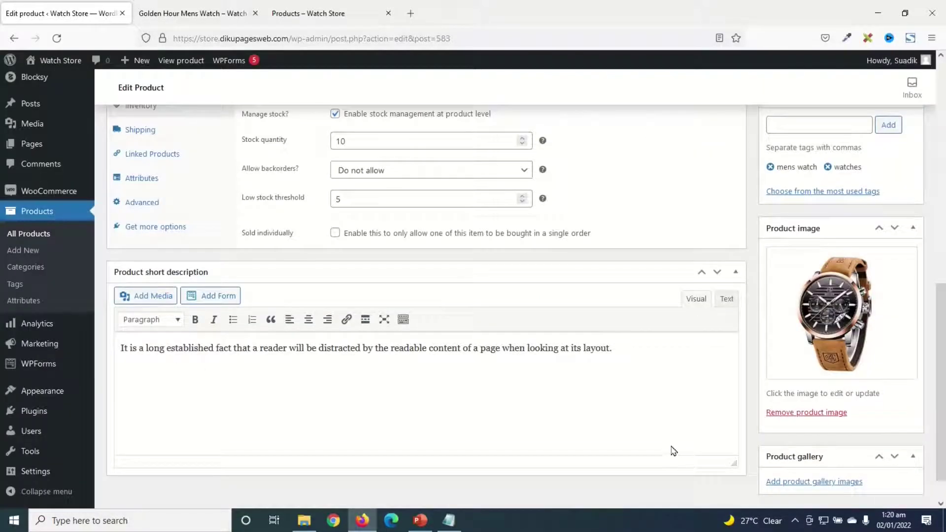
# Step: Upload Chronograph-Waterproof-Watch-2.jpg and the black-strap watch picture to the product gallery, placing the black-strap picture first
pyautogui.scroll(-1, 679, 438)
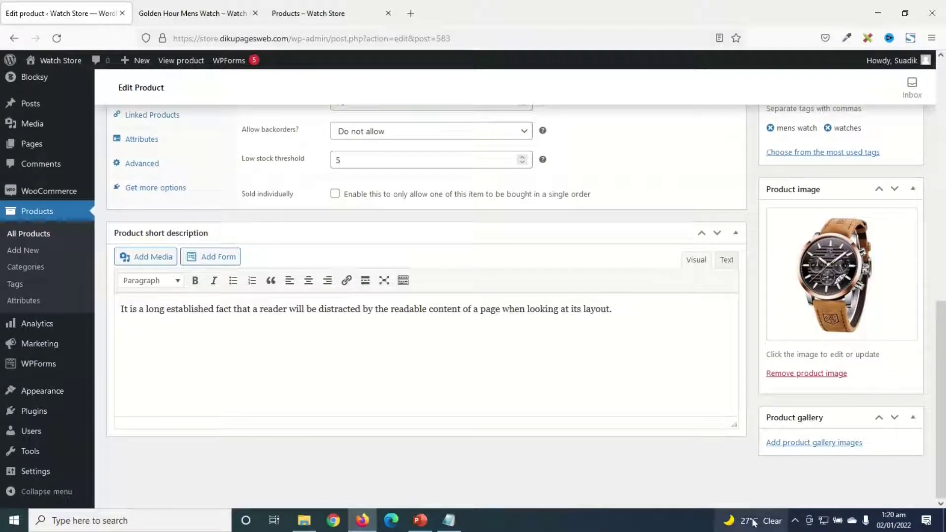
pyautogui.click(804, 445)
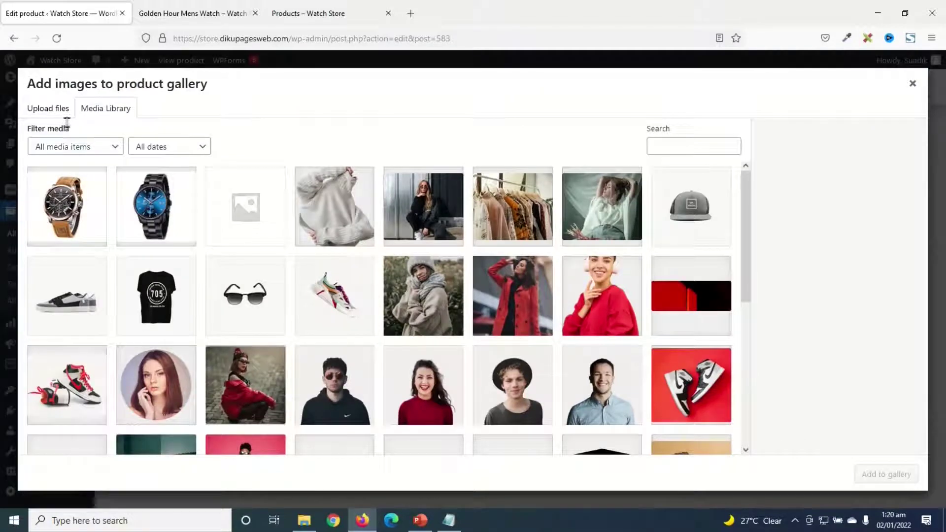
pyautogui.click(48, 110)
pyautogui.click(477, 291)
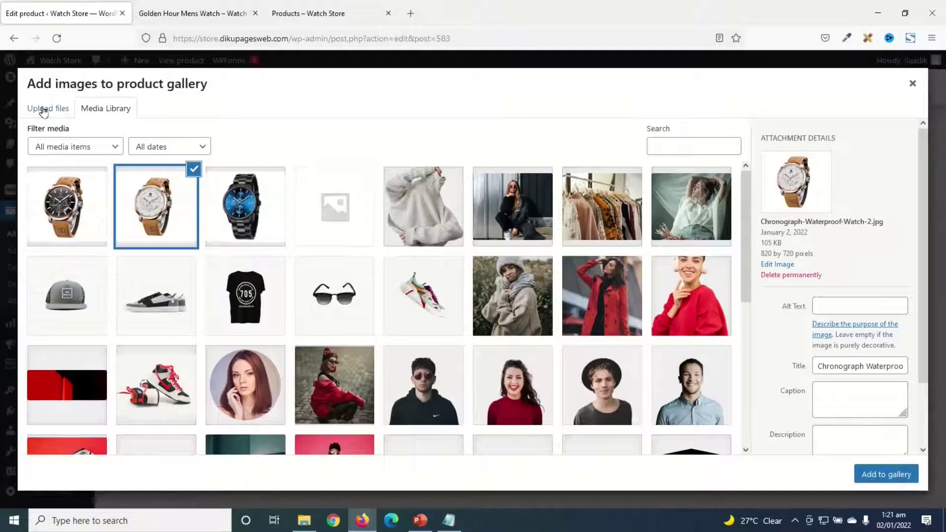
pyautogui.click(44, 110)
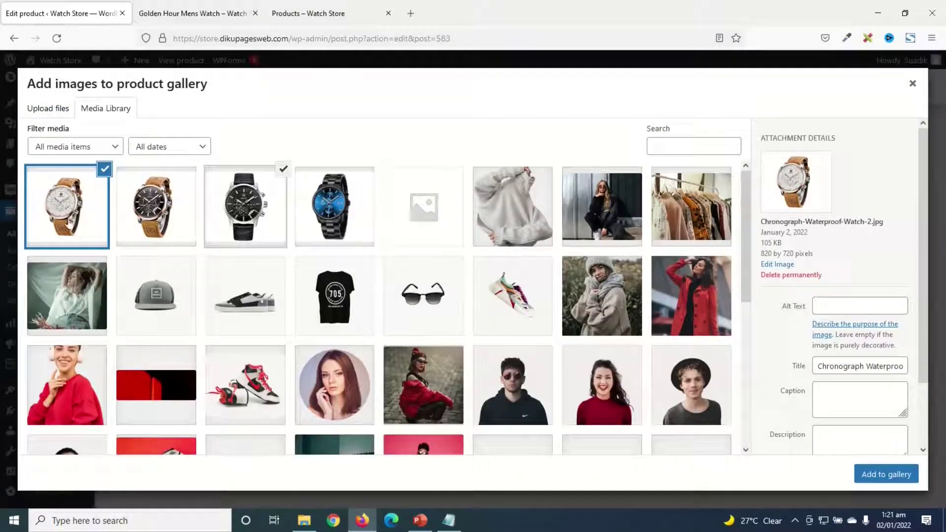
pyautogui.click(886, 476)
pyautogui.scroll(-1, 889, 473)
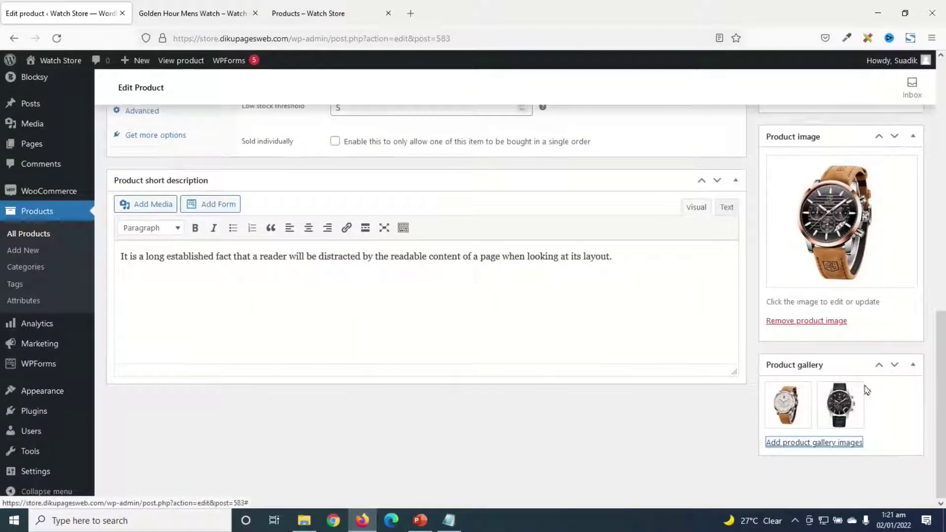
pyautogui.moveTo(844, 410); pyautogui.dragTo(780, 411)
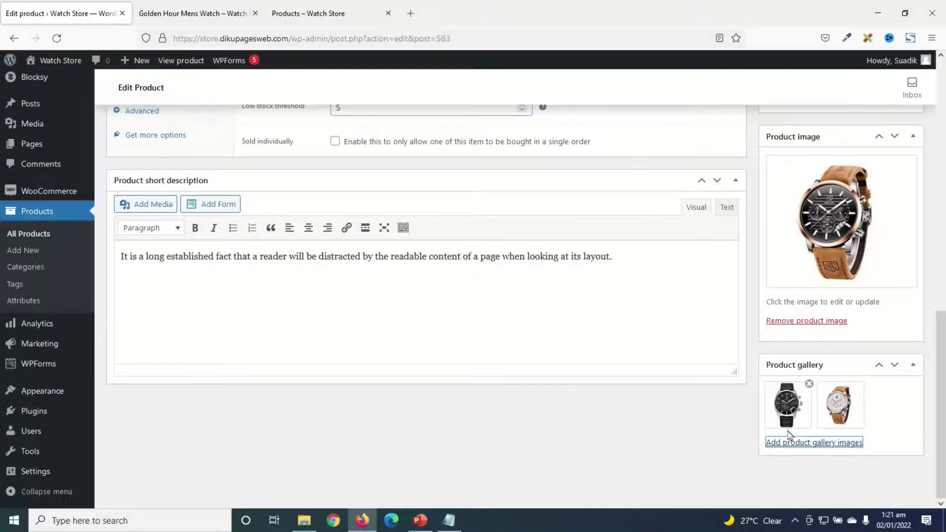
# Step: Publish the Chronograph Waterproof Watch product and open its store page in a new tab
pyautogui.scroll(10, 831, 454)
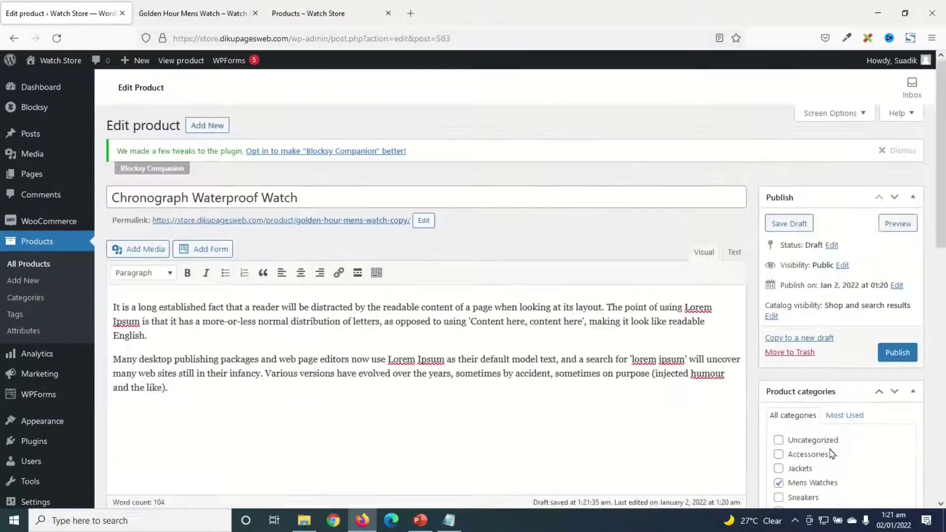
pyautogui.click(895, 356)
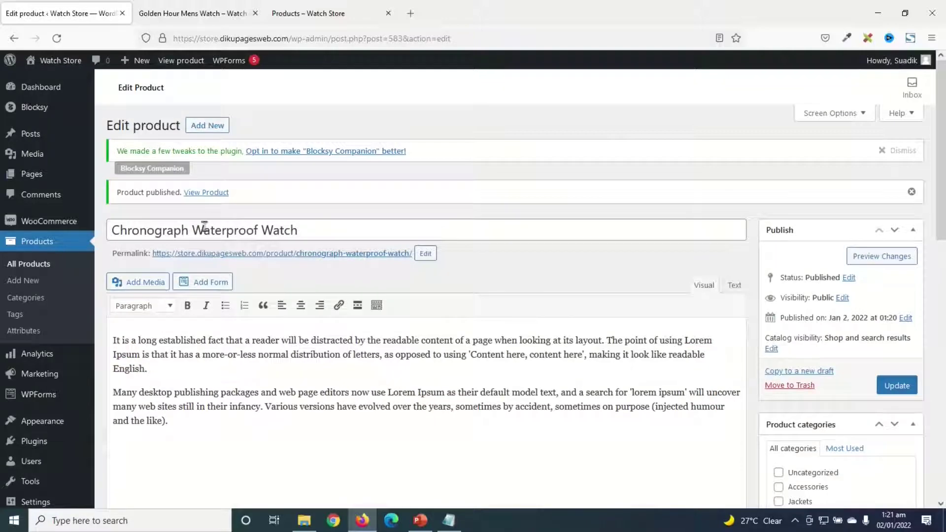
pyautogui.rightClick(209, 196)
pyautogui.click(231, 205)
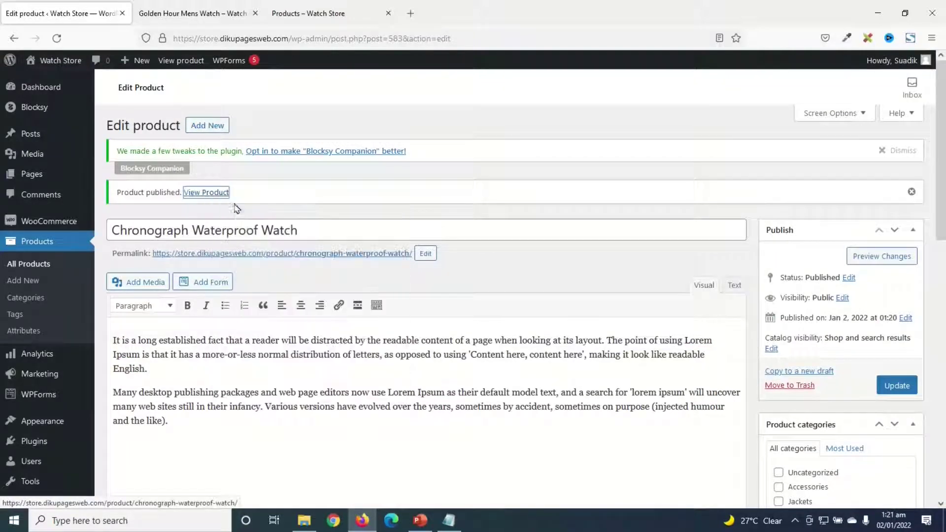
pyautogui.click(181, 19)
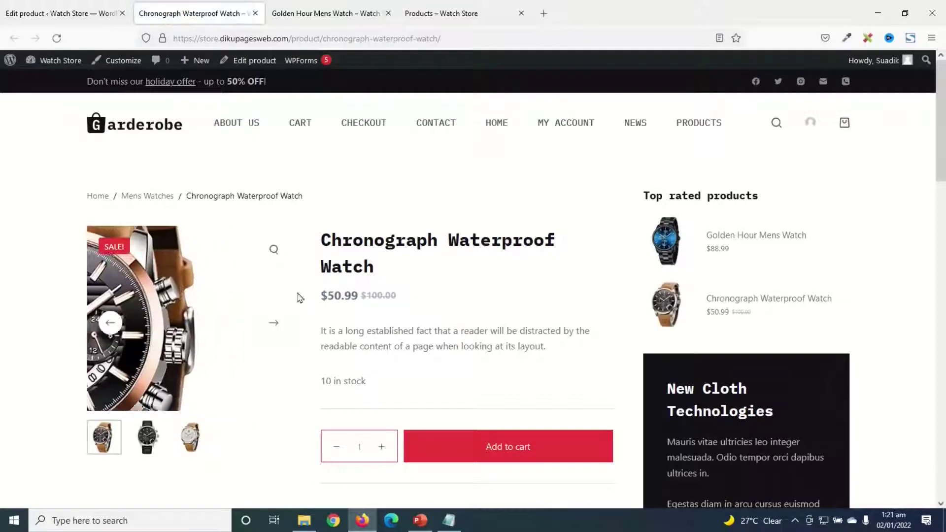
# Step: Examine the gallery pictures, sale badge, and regular and sale prices on the Chronograph Waterproof Watch store page
pyautogui.scroll(-2, 197, 344)
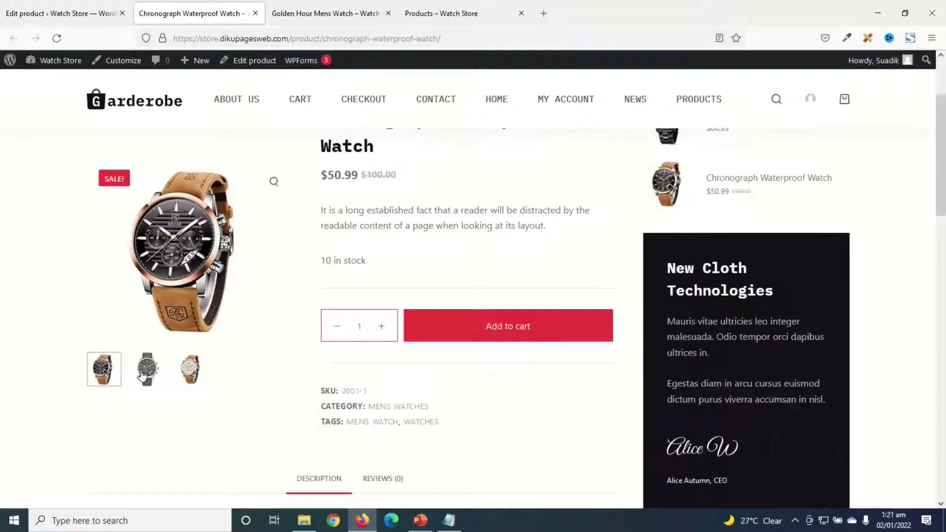
pyautogui.click(142, 375)
pyautogui.click(182, 387)
pyautogui.scroll(2, 181, 389)
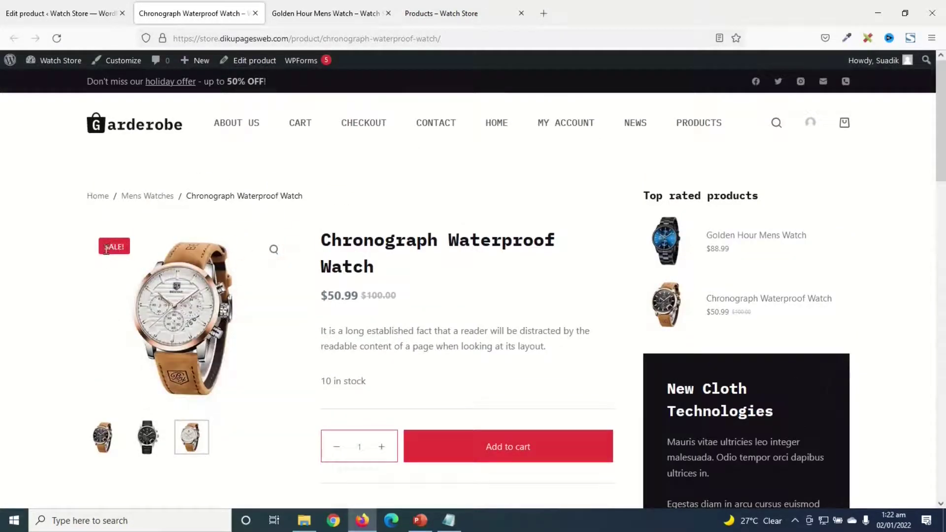
pyautogui.moveTo(365, 296); pyautogui.dragTo(415, 302)
pyautogui.moveTo(323, 296); pyautogui.dragTo(358, 297)
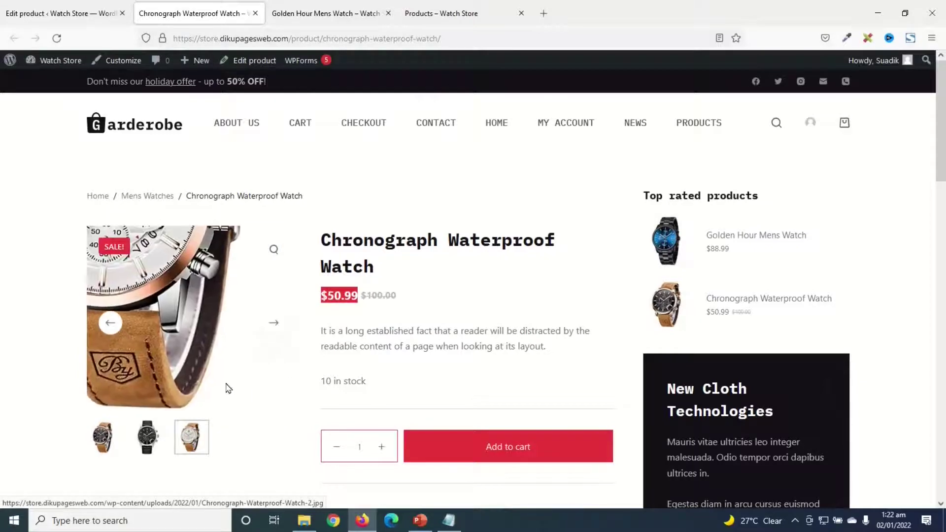
pyautogui.click(105, 323)
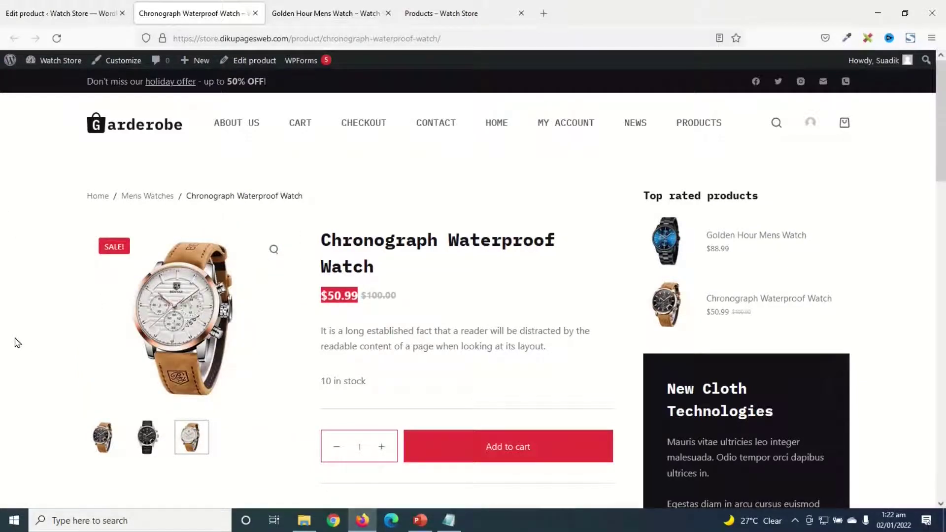
# Step: Close both watch product pages and start a new product titled "Quartz Analog Mens Watch"
pyautogui.click(47, 13)
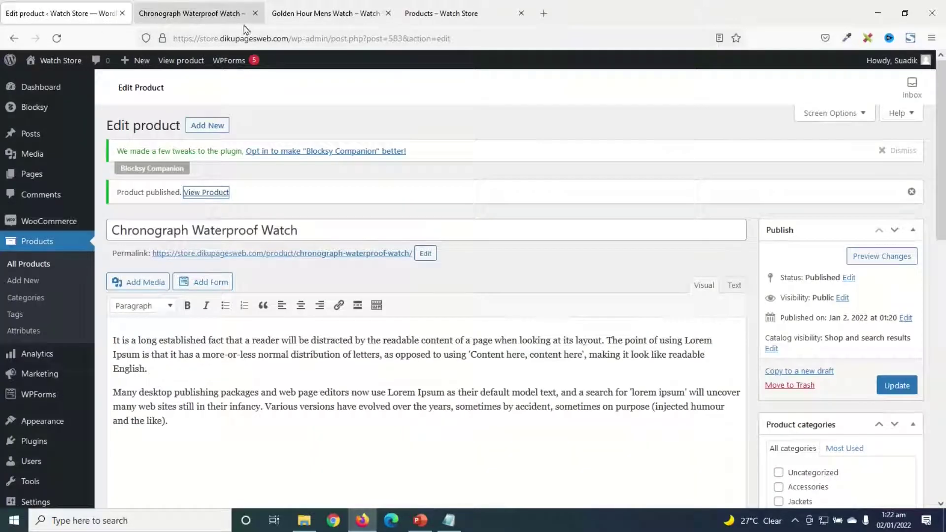
pyautogui.click(255, 14)
pyautogui.click(255, 14)
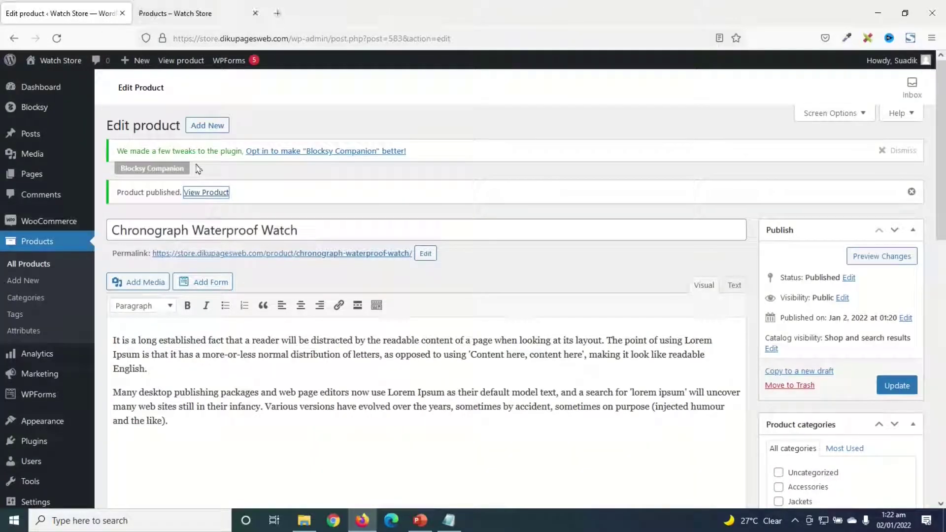
pyautogui.click(201, 127)
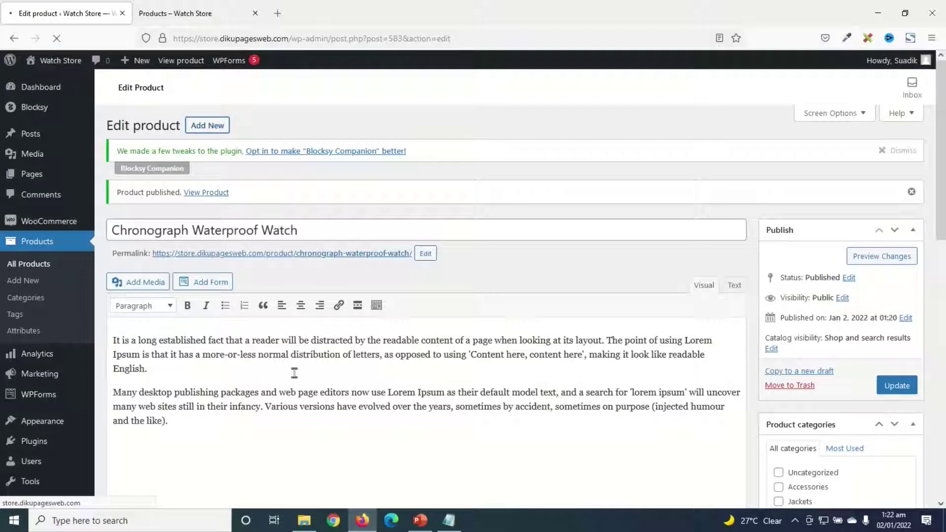
pyautogui.write('Quartz Analog Mens Watch')
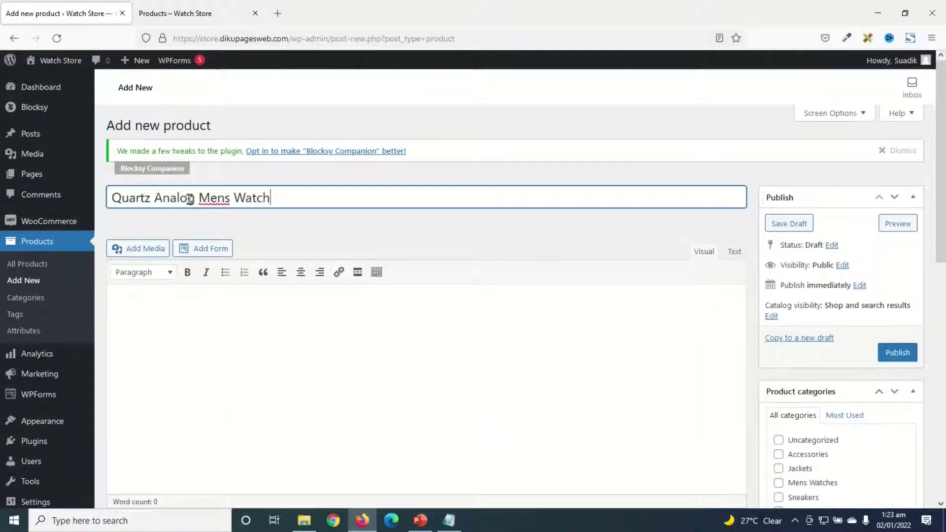
# Step: Set the new product's type to Variable product
pyautogui.scroll(-2, 247, 287)
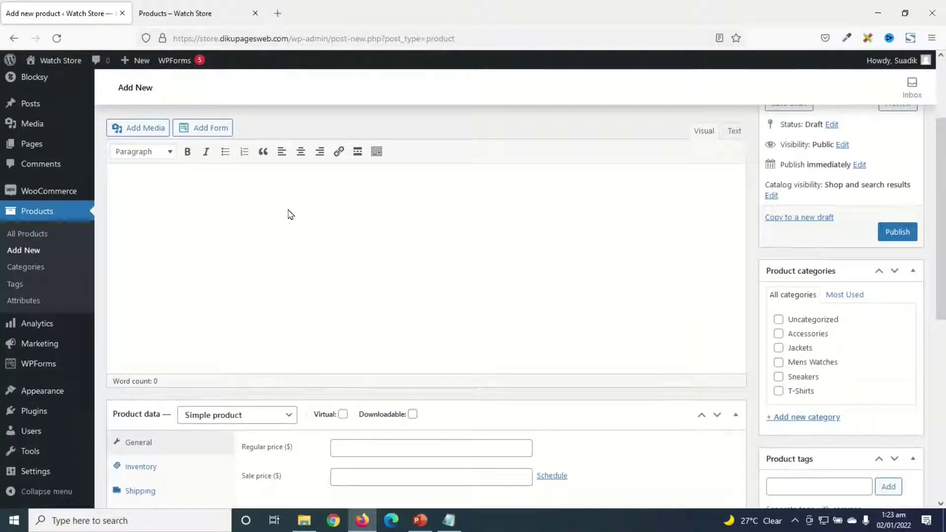
pyautogui.scroll(-2, 150, 182)
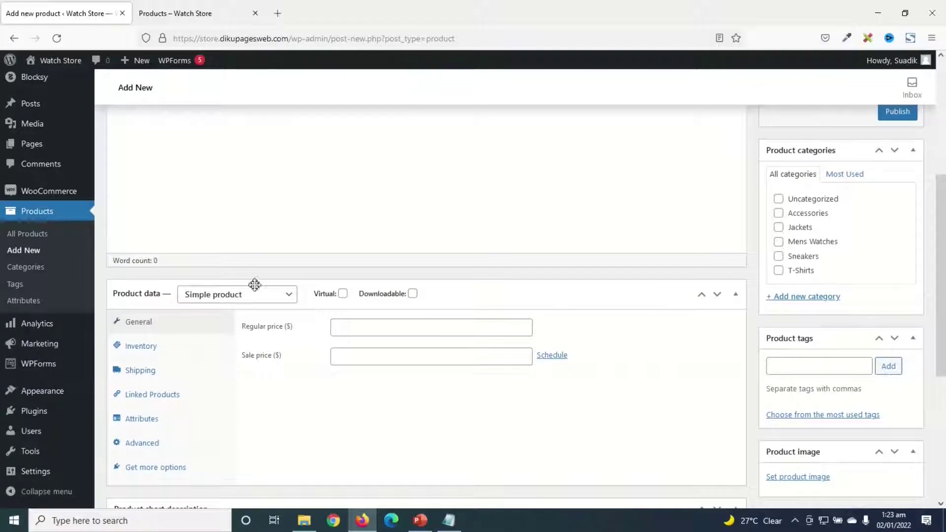
pyautogui.click(227, 298)
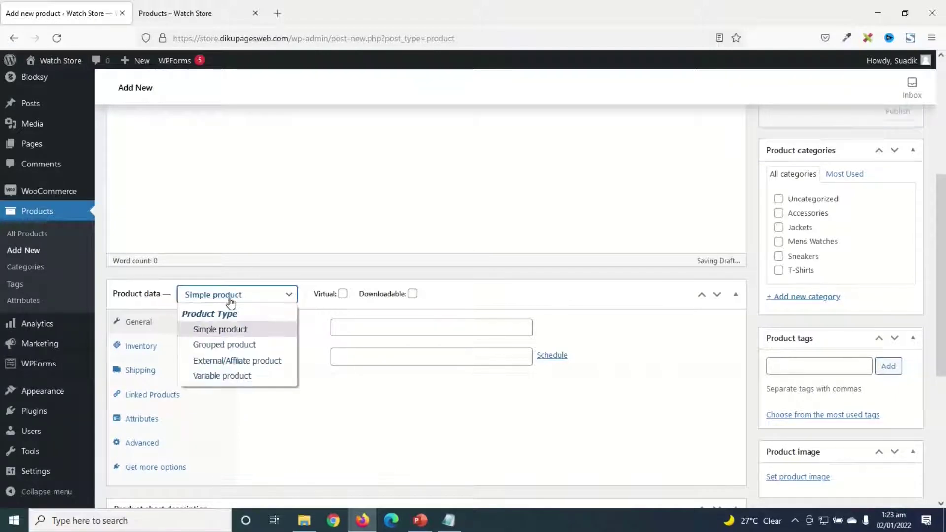
pyautogui.click(235, 384)
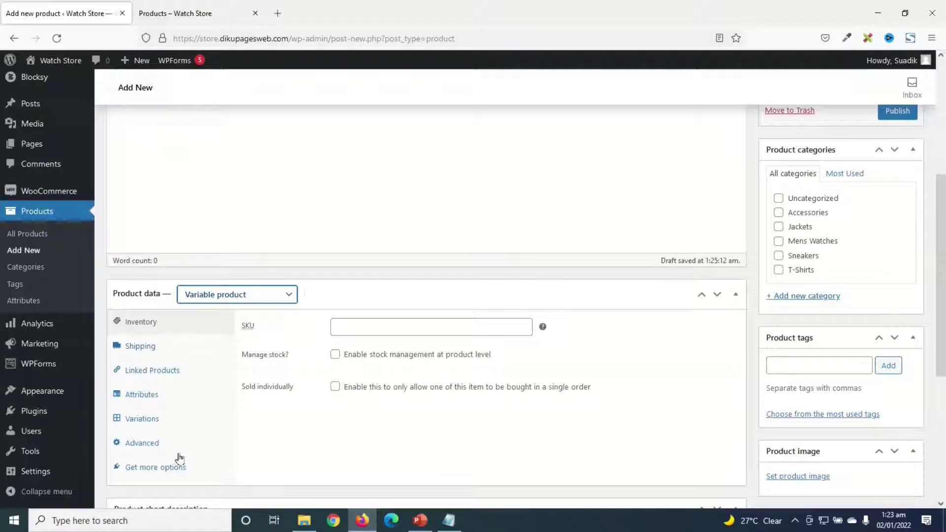
# Step: Add a custom product attribute named "Color" to the variable product and begin its values entry
pyautogui.scroll(-1, 270, 442)
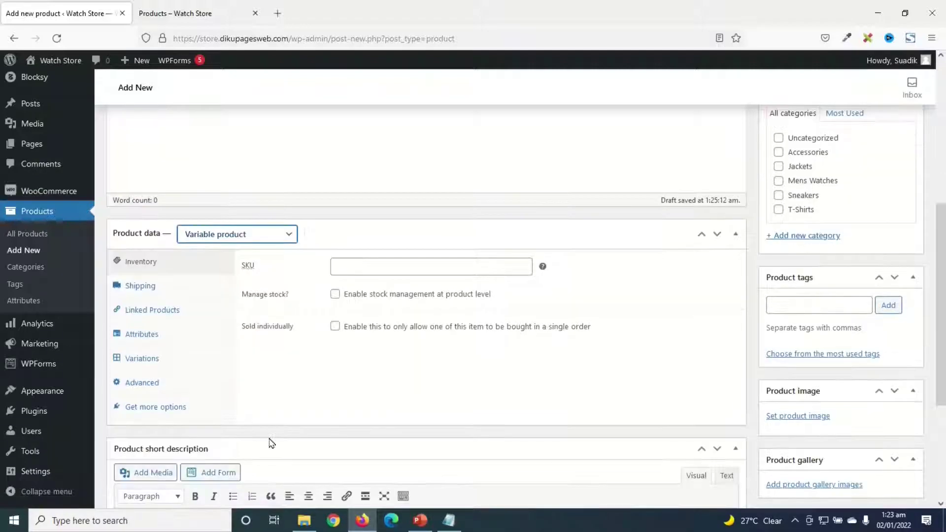
pyautogui.click(137, 337)
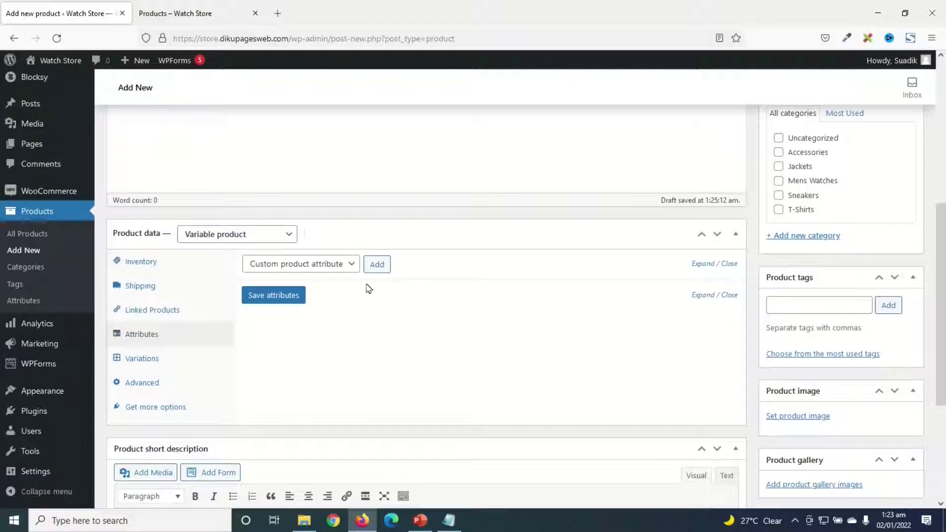
pyautogui.click(376, 264)
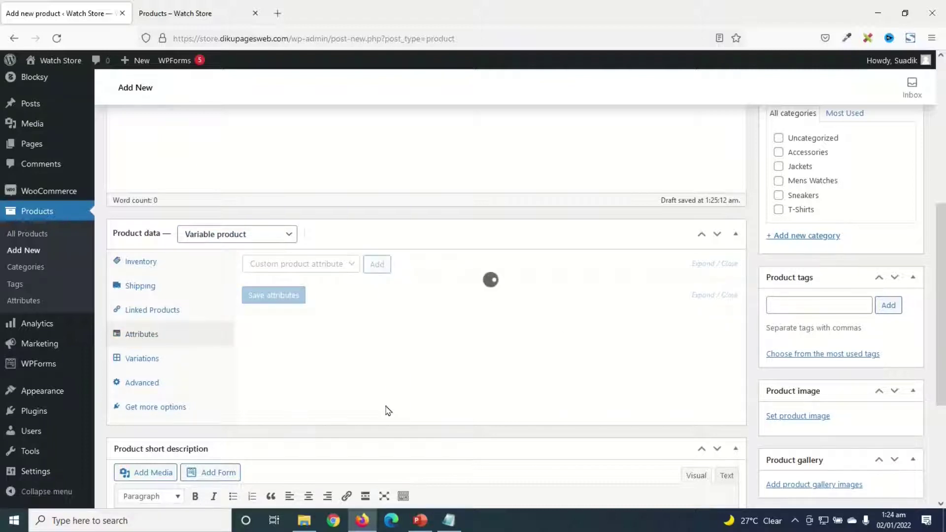
pyautogui.click(306, 333)
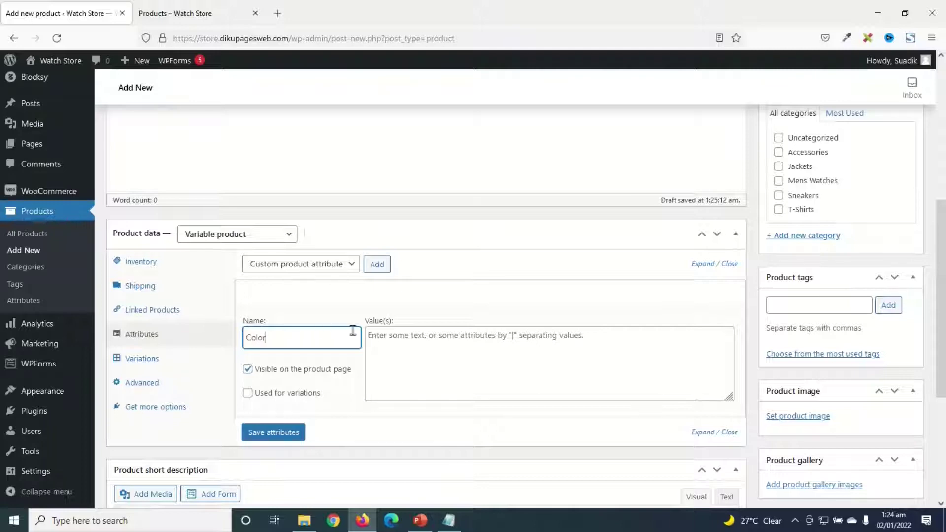
pyautogui.click(417, 340)
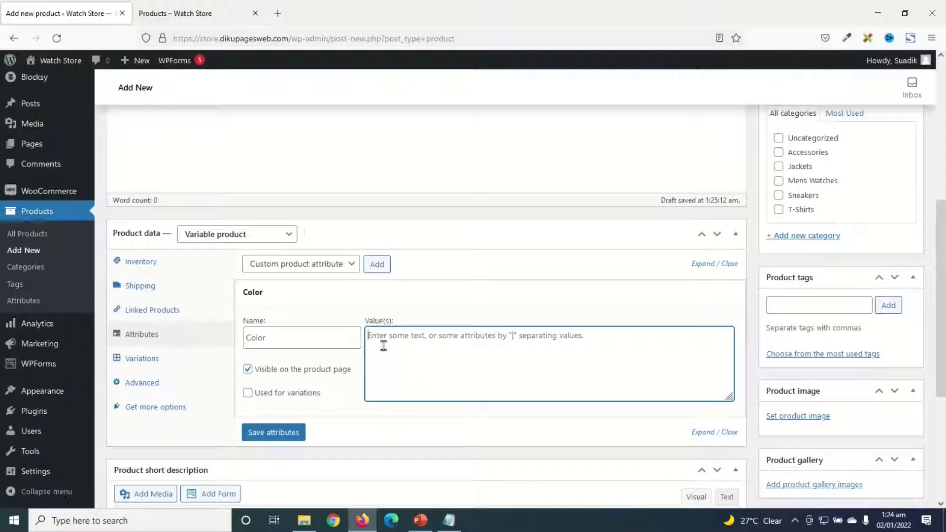
# Step: Give the Color attribute the values Black | Blue | Gold, enable it for variations, and save the attributes
pyautogui.scroll(6, 458, 350)
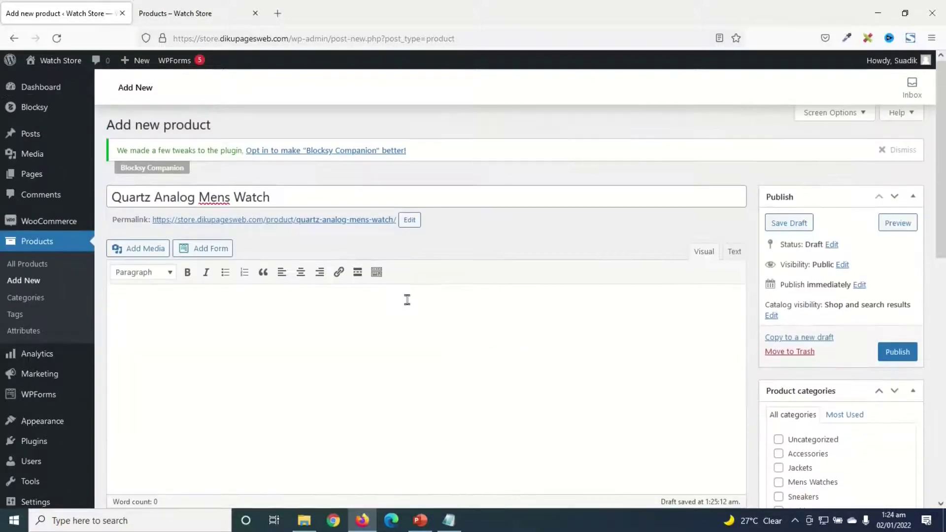
pyautogui.scroll(-6, 368, 298)
pyautogui.write('B')
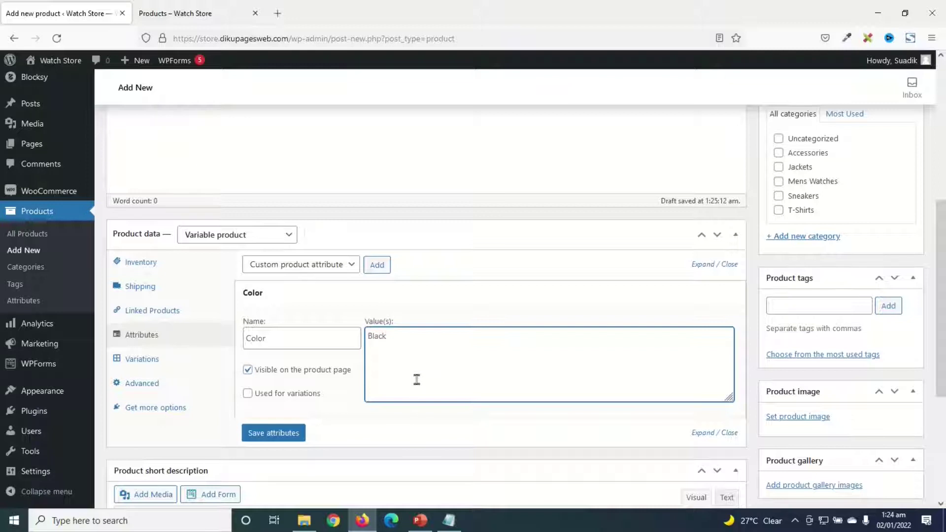
pyautogui.write('lack')
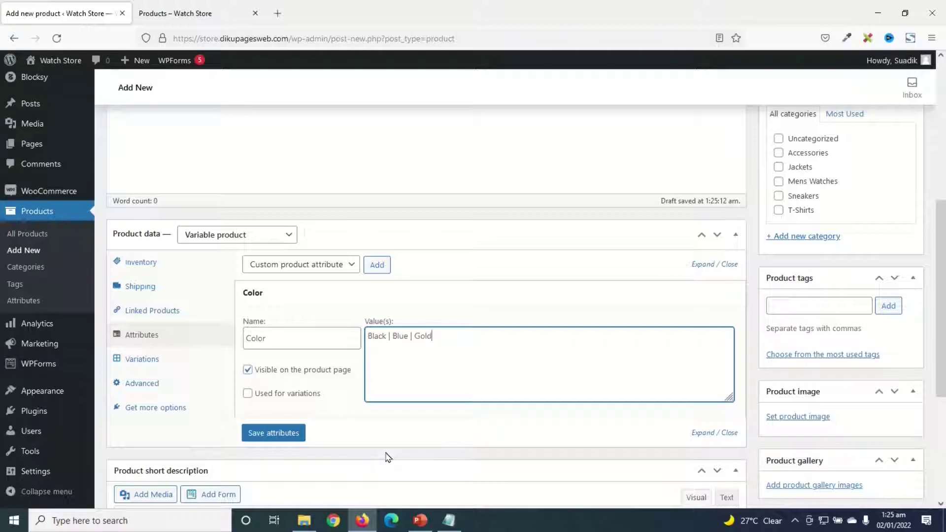
pyautogui.click(247, 394)
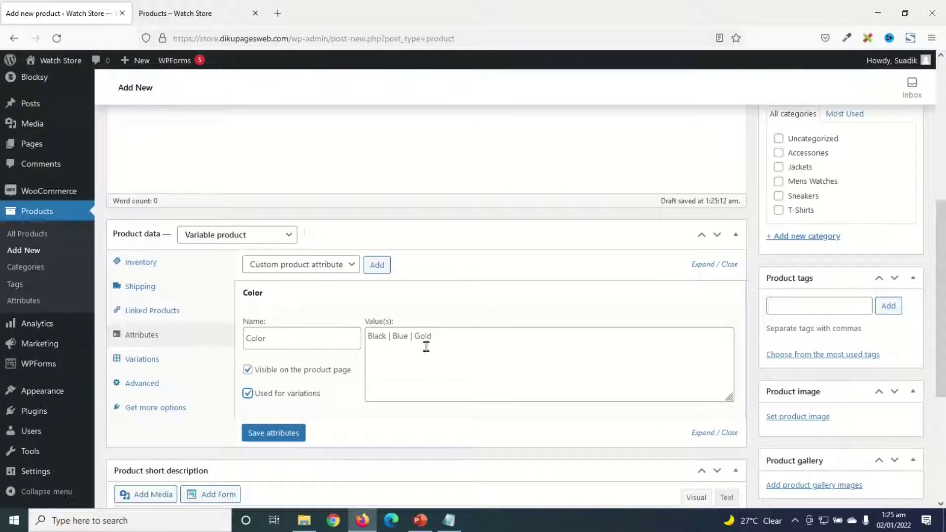
pyautogui.click(266, 433)
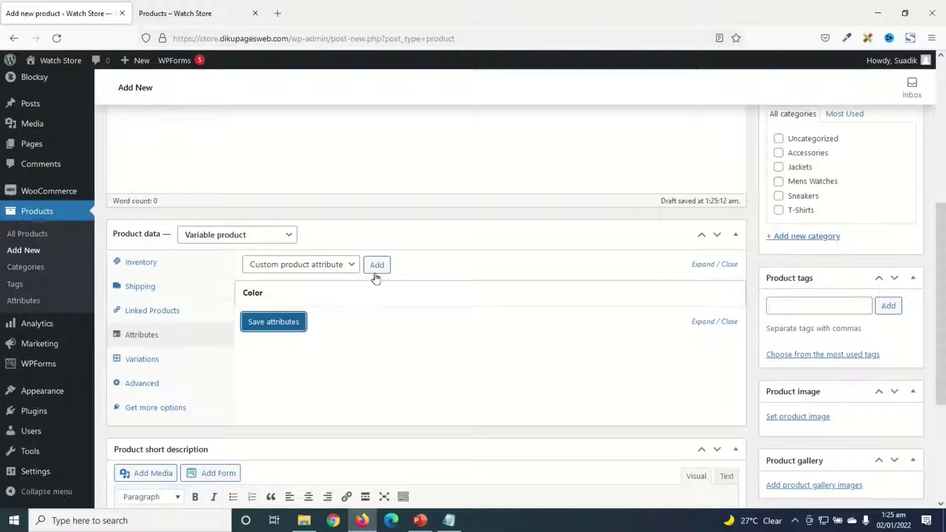
# Step: Add a second custom product attribute named Size
pyautogui.scroll(6, 365, 379)
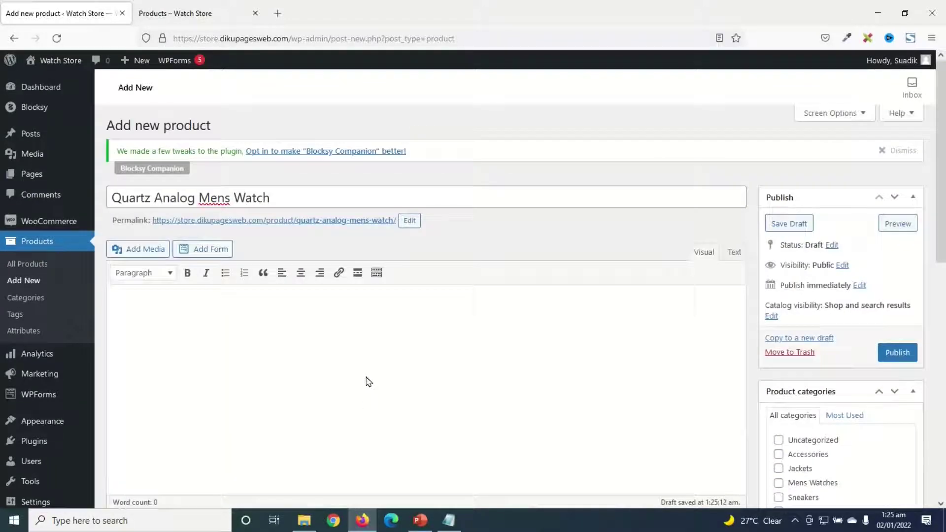
pyautogui.scroll(-7, 386, 374)
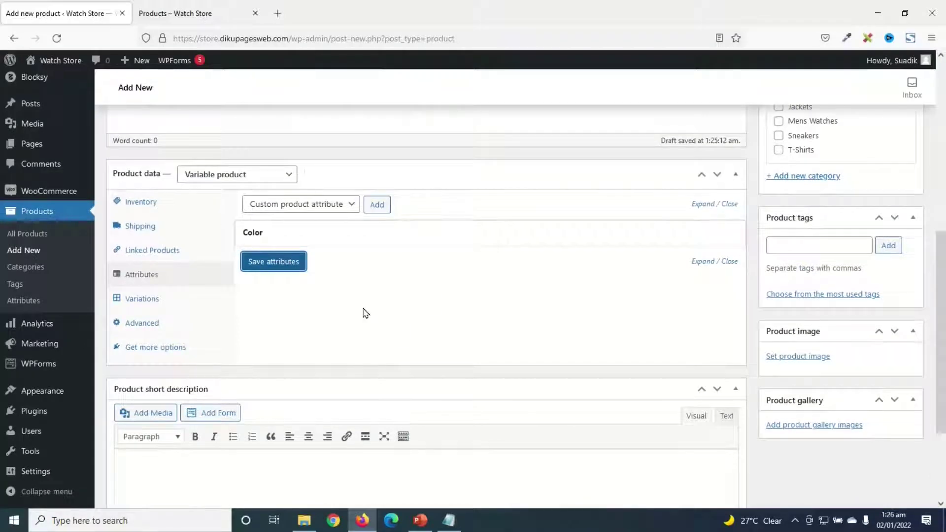
pyautogui.click(376, 206)
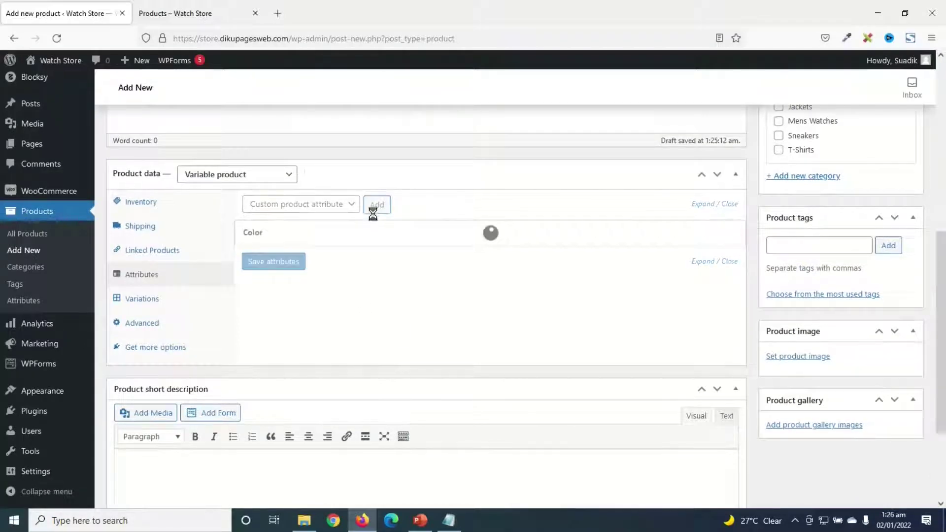
pyautogui.click(288, 305)
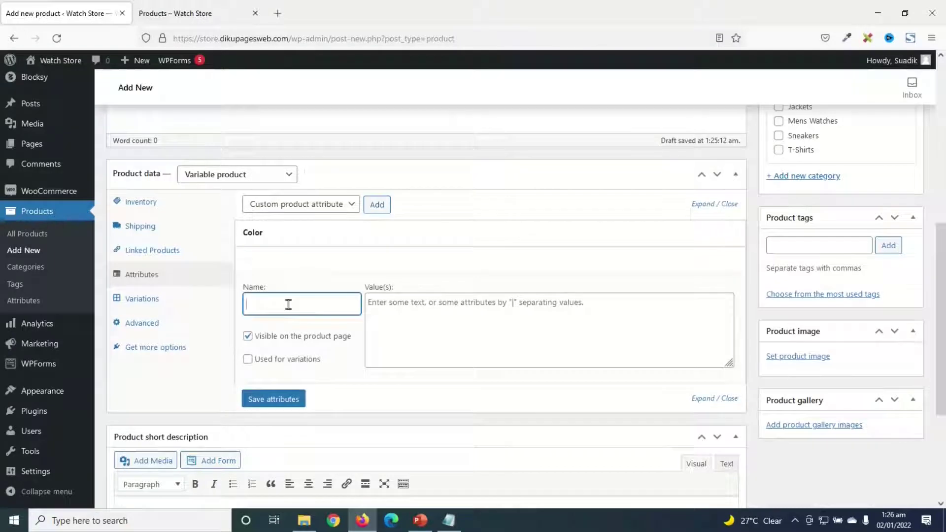
pyautogui.scroll(7, 377, 314)
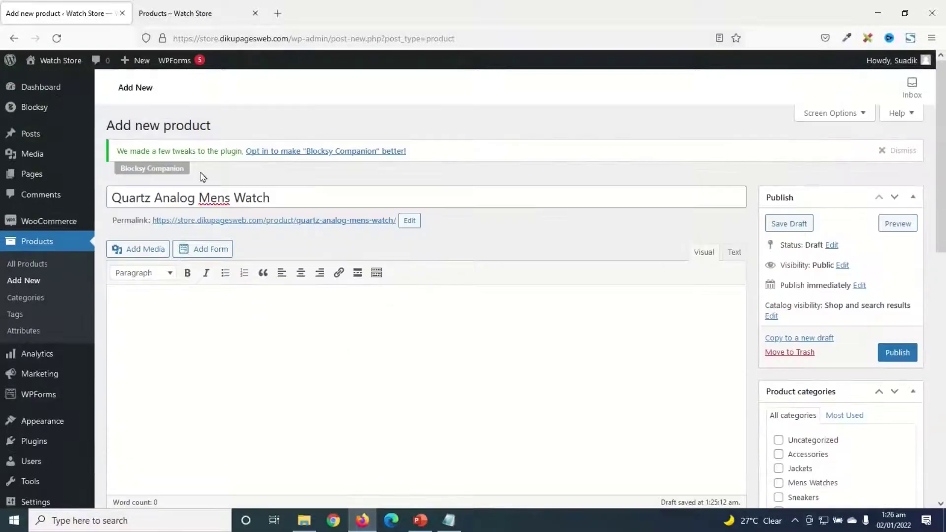
pyautogui.scroll(-7, 292, 361)
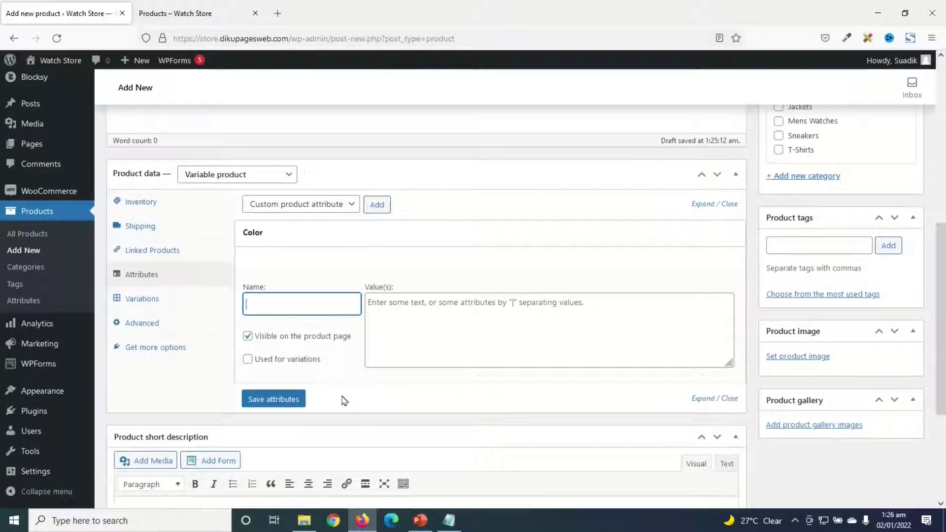
pyautogui.write('ize')
# Step: Give the Size attribute the values M | L, enable it for variations, and save the attributes
pyautogui.click(419, 318)
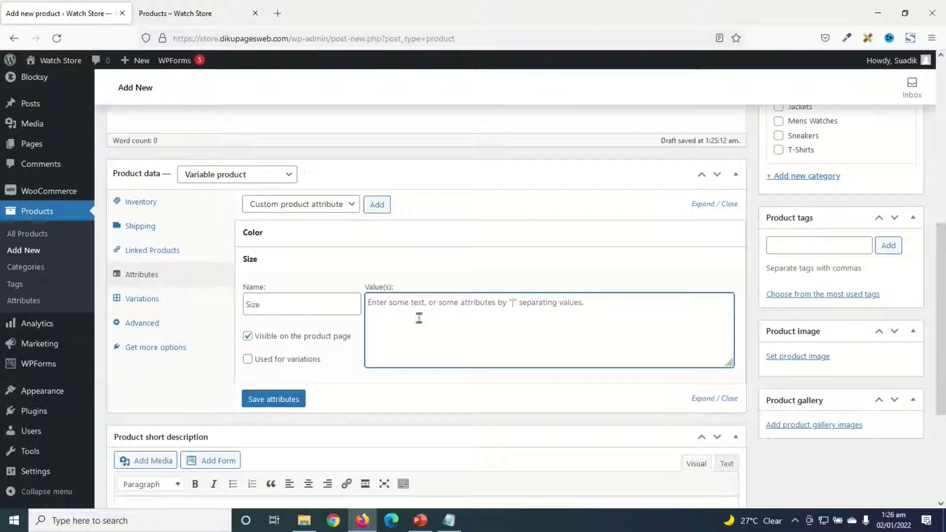
pyautogui.write('M | L')
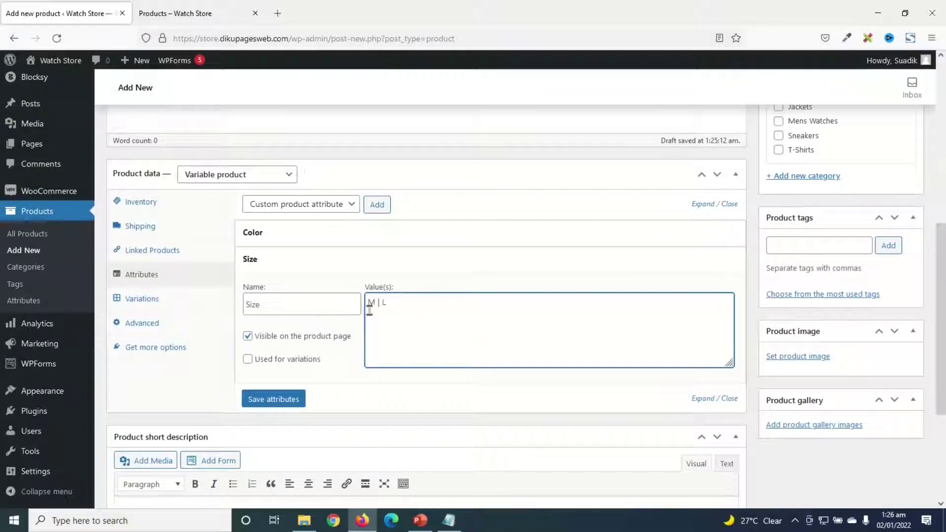
pyautogui.click(247, 363)
pyautogui.click(266, 400)
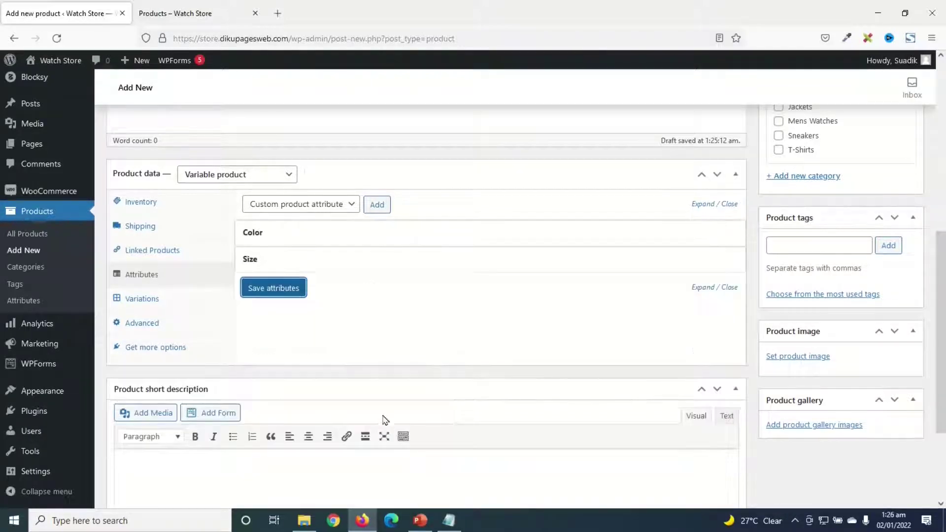
# Step: Create the product's variations from all attributes and accept the confirmations
pyautogui.click(141, 300)
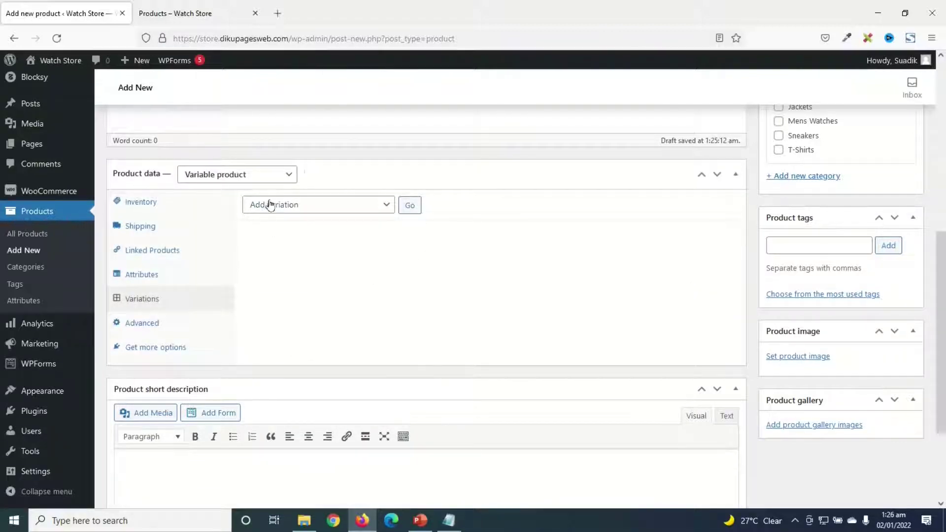
pyautogui.click(347, 206)
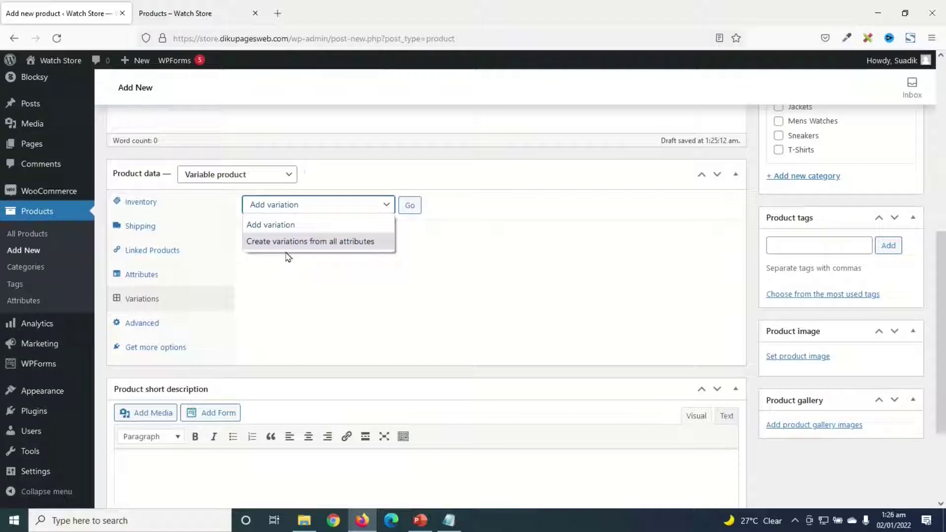
pyautogui.click(287, 242)
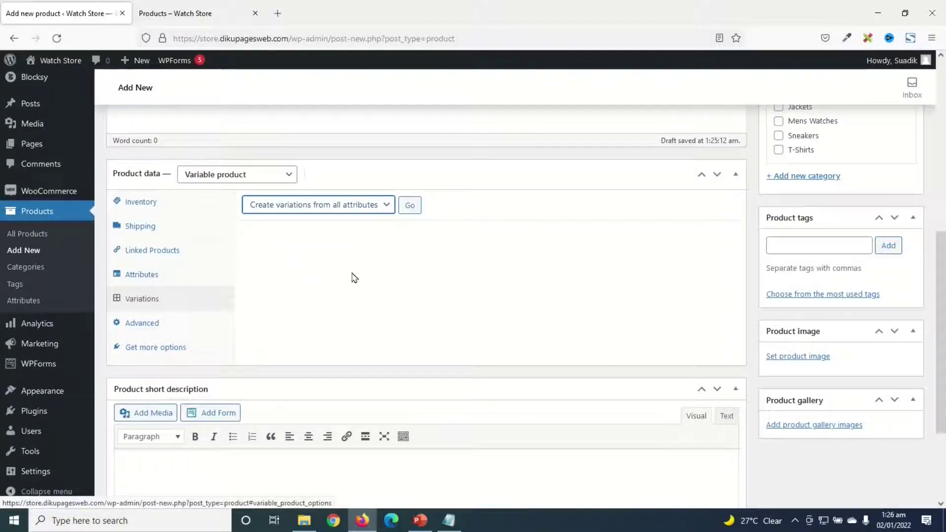
pyautogui.click(410, 207)
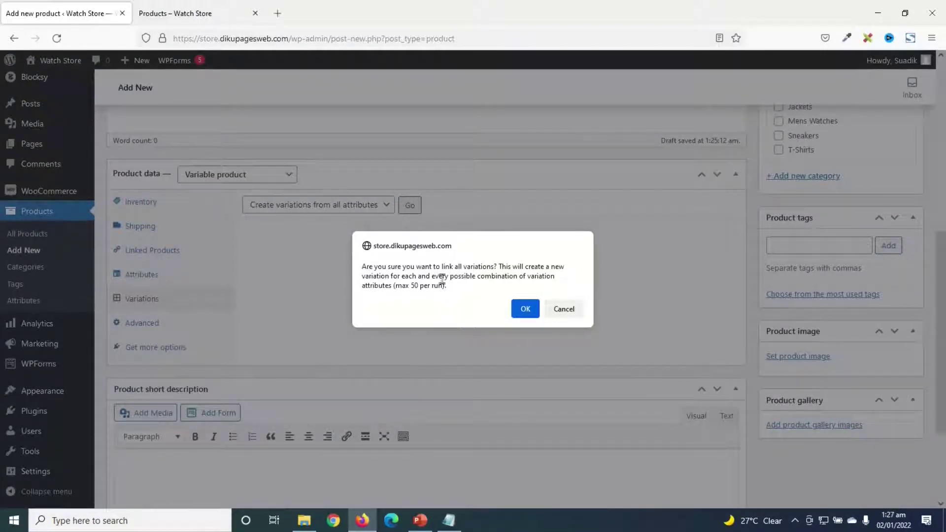
pyautogui.click(523, 309)
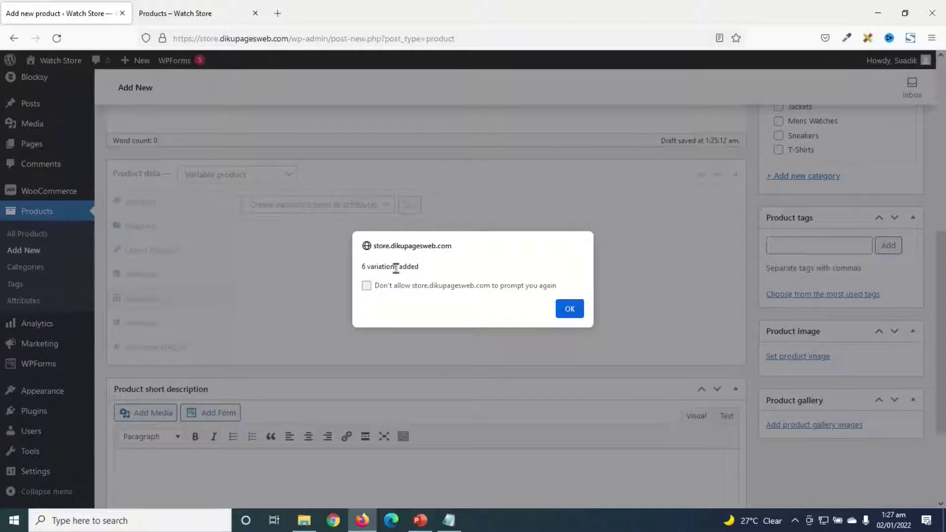
pyautogui.click(564, 309)
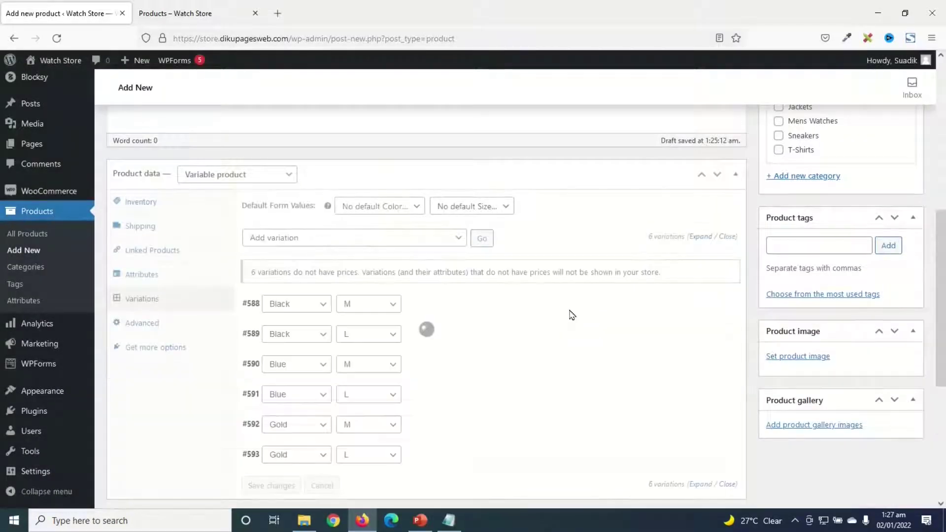
# Step: Expand all the product variations to show their detail fields
pyautogui.scroll(-2, 540, 335)
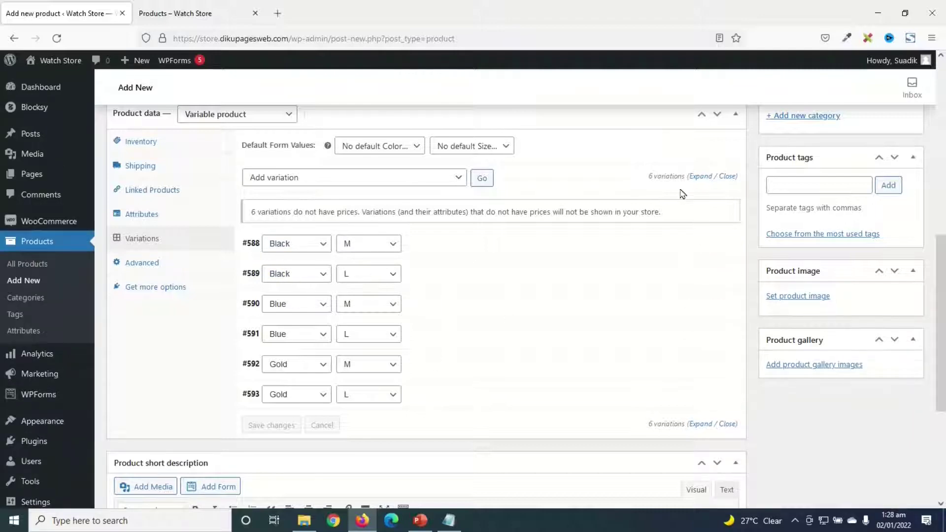
pyautogui.click(698, 177)
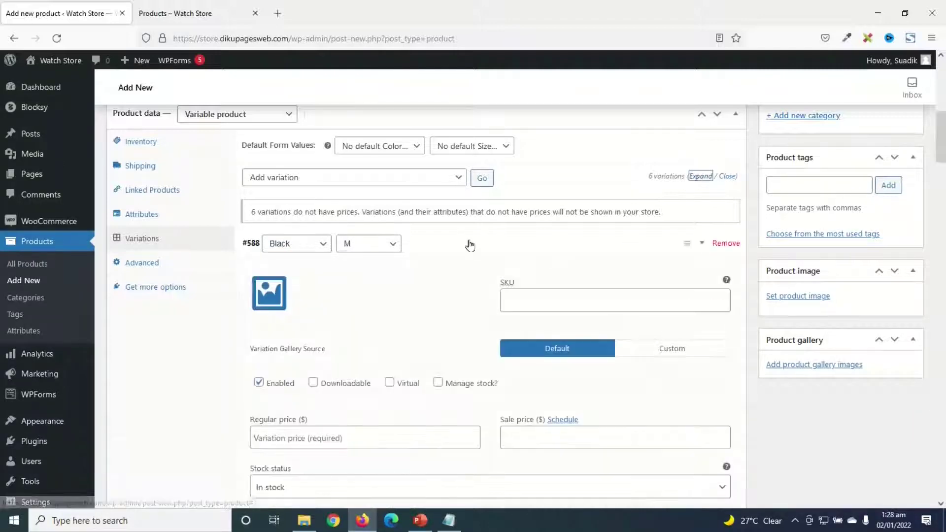
pyautogui.scroll(-10, 461, 246)
pyautogui.scroll(10, 461, 247)
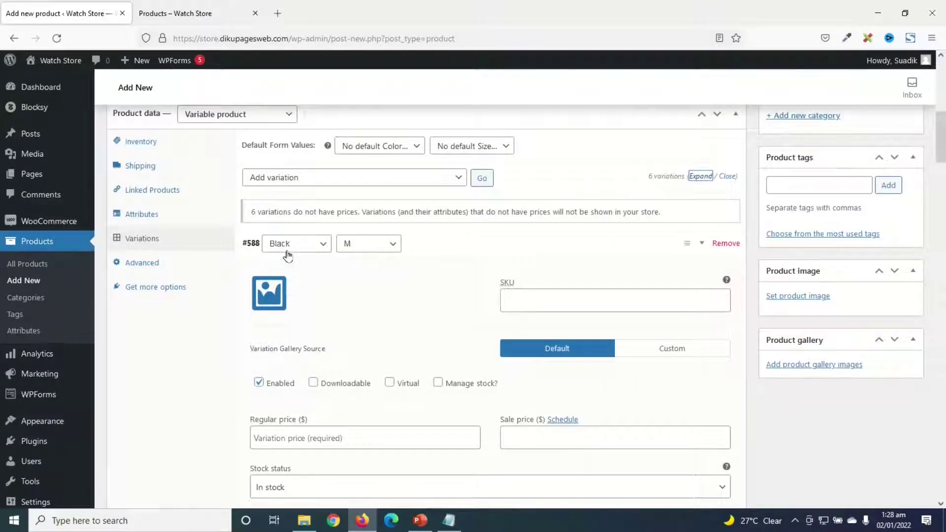
# Step: Upload the file "Quartz Analog Mens Watch black" and set it as the image of the Black M variation
pyautogui.scroll(-1, 340, 254)
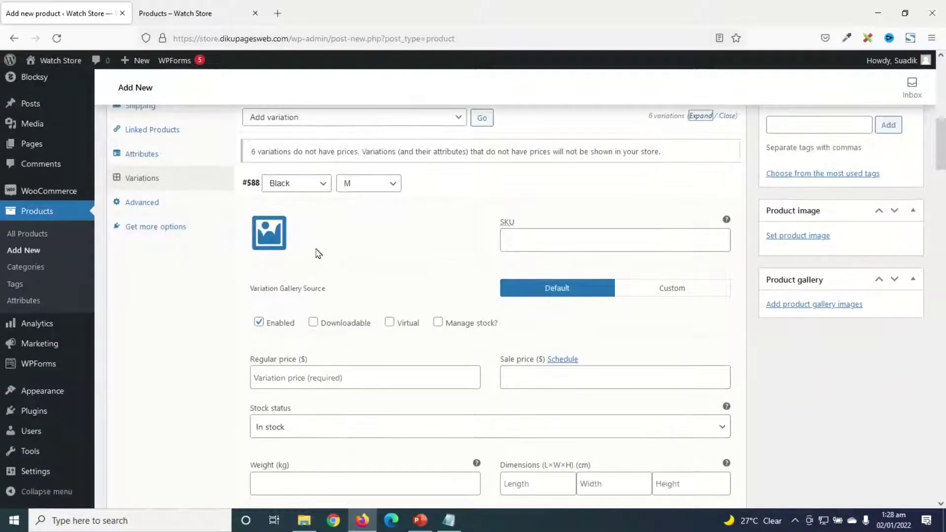
pyautogui.click(272, 240)
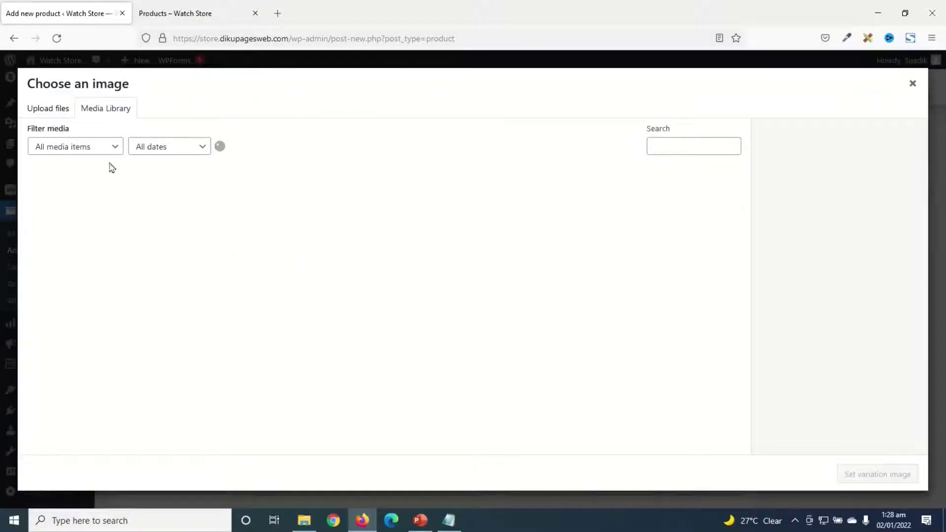
pyautogui.click(48, 109)
pyautogui.click(477, 286)
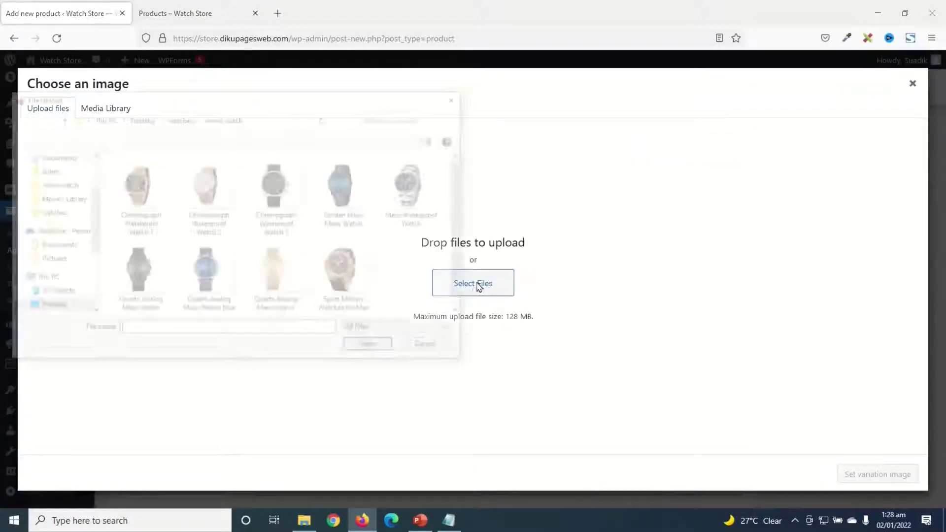
pyautogui.click(141, 268)
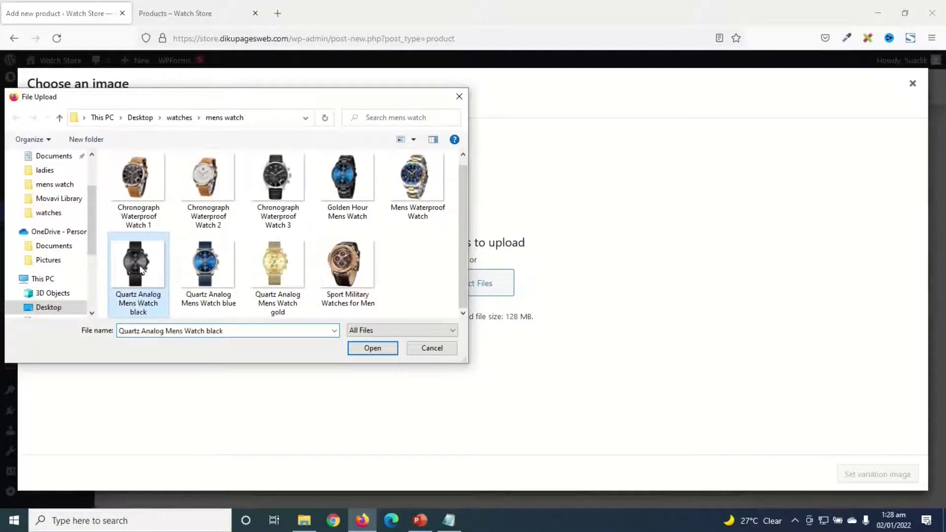
pyautogui.click(370, 350)
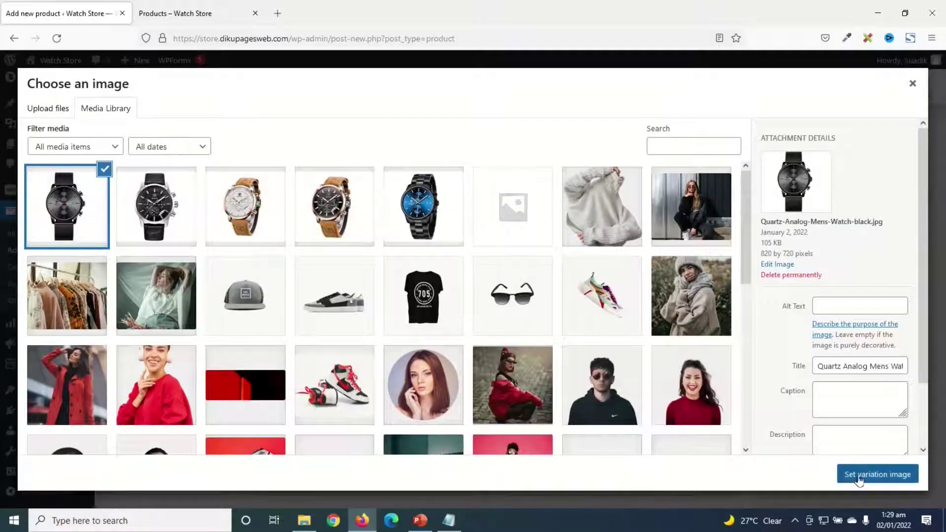
pyautogui.click(858, 476)
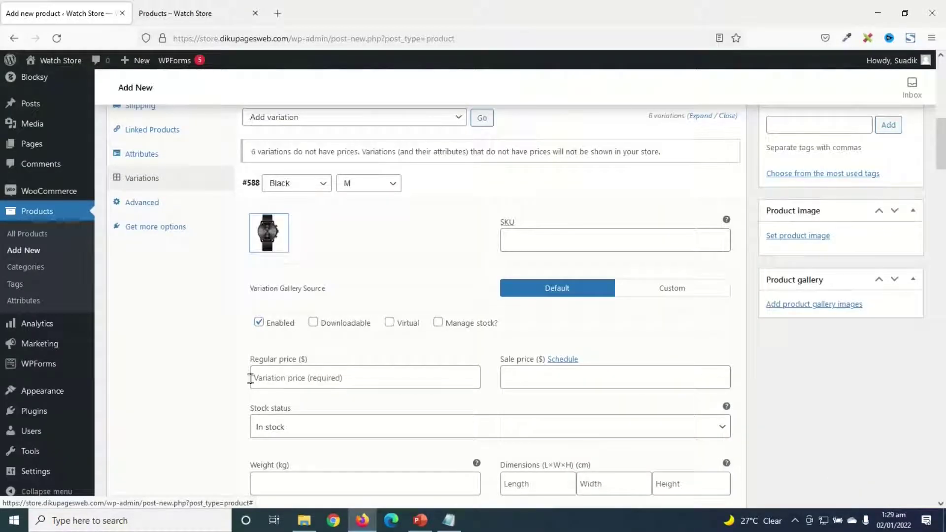
# Step: Set the regular price of the Black M variation to 40 dollars, leaving its sale price empty
pyautogui.click(283, 379)
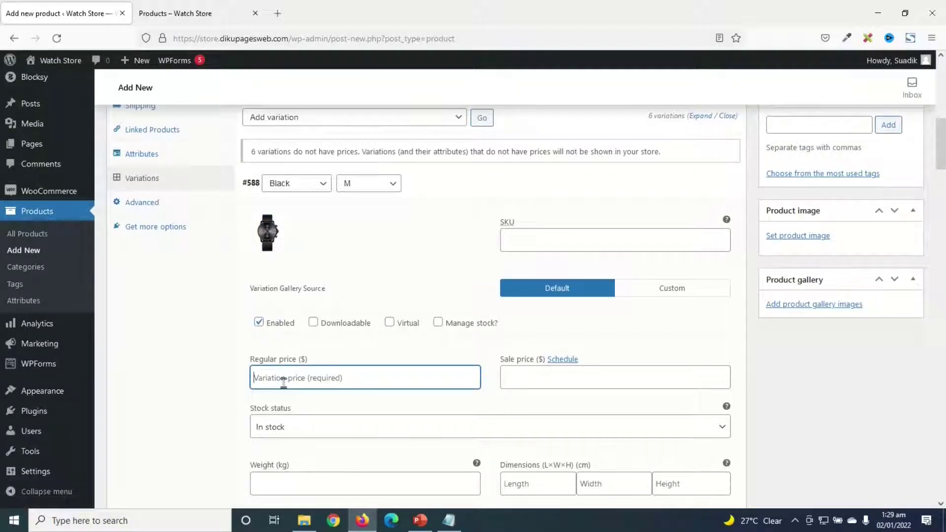
pyautogui.write('40')
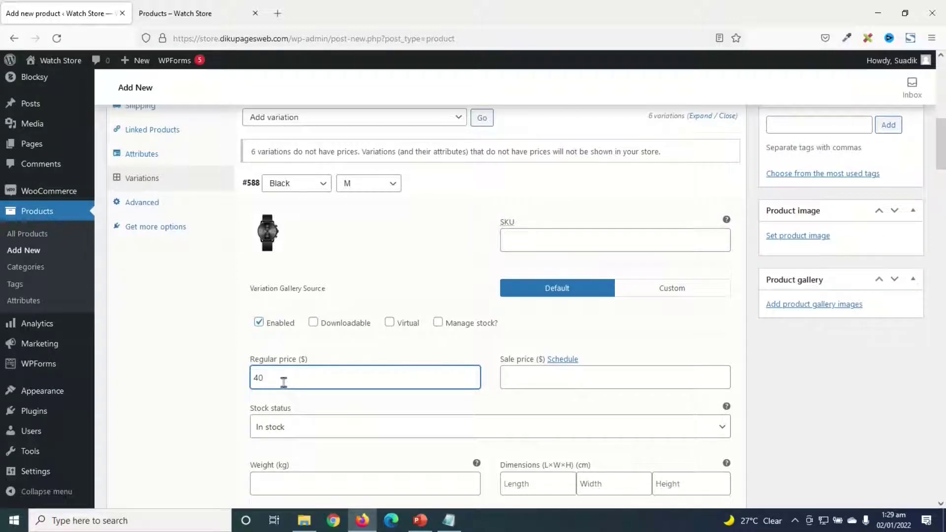
pyautogui.click(542, 374)
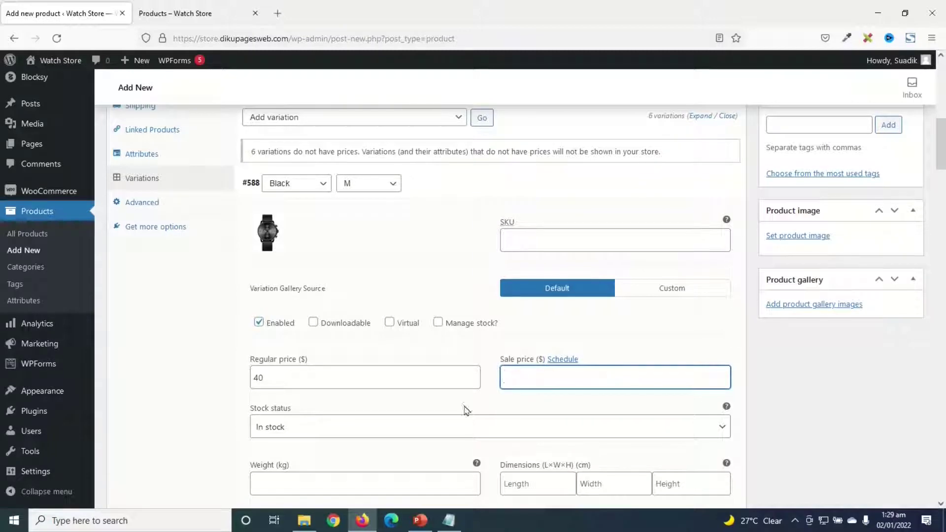
pyautogui.scroll(-3, 424, 394)
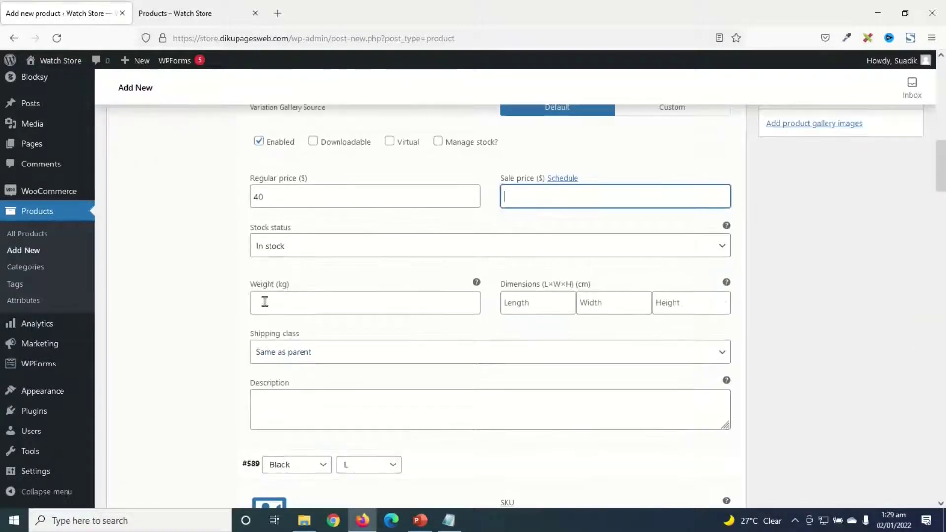
pyautogui.scroll(-1, 359, 363)
pyautogui.scroll(1, 304, 380)
pyautogui.scroll(-1, 293, 409)
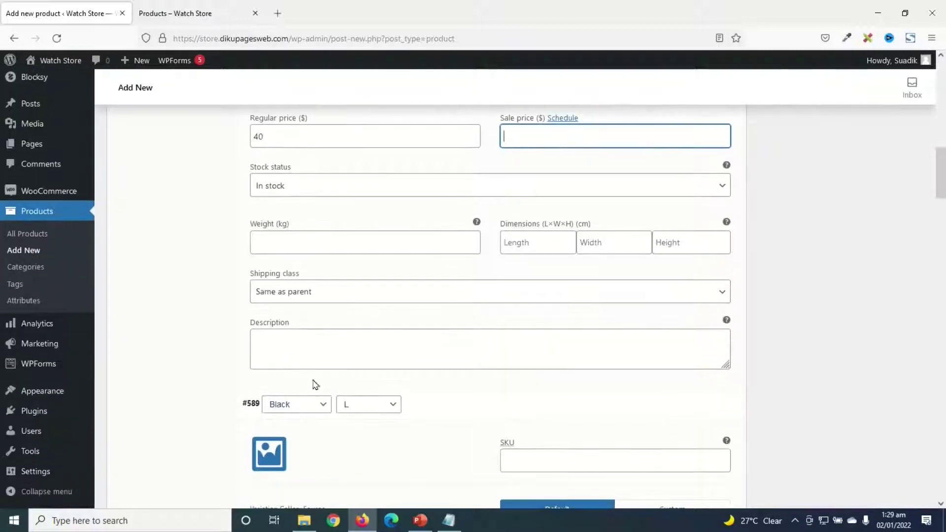
pyautogui.scroll(4, 311, 393)
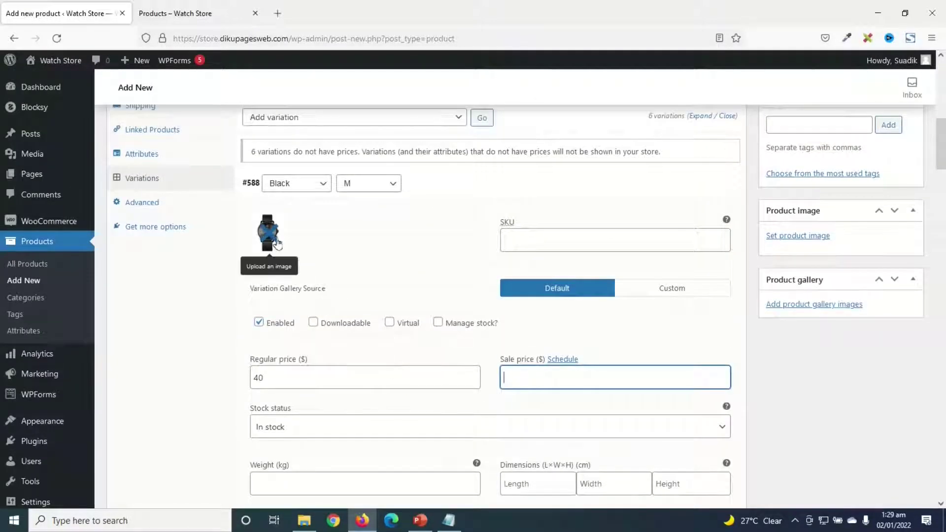
# Step: Set the existing media library image Quartz-Analog-Mens-Watch-black.jpg as the image of the Black L variation
pyautogui.scroll(-1, 274, 306)
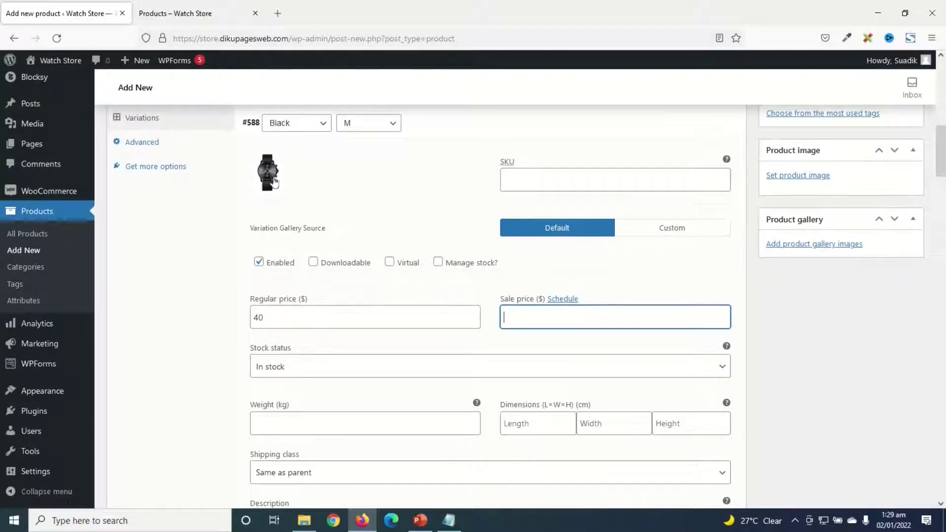
pyautogui.scroll(-1, 312, 321)
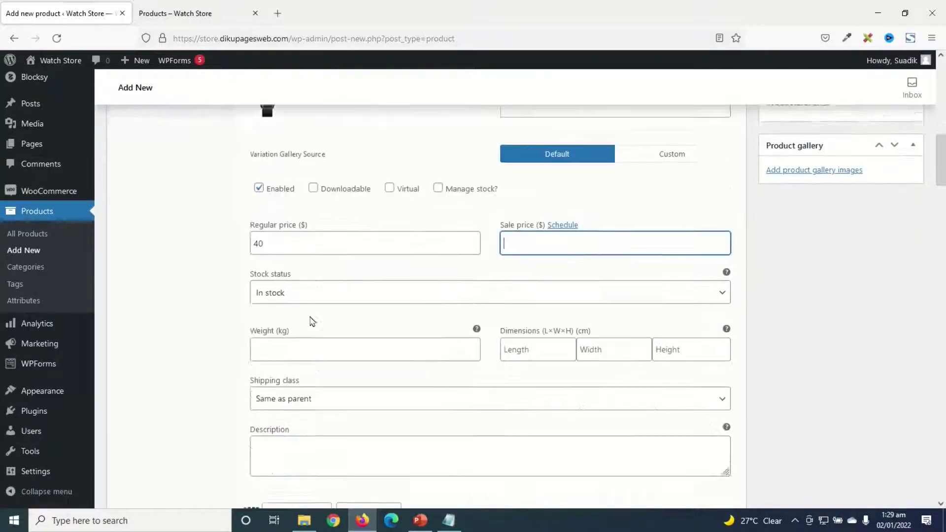
pyautogui.scroll(-3, 312, 320)
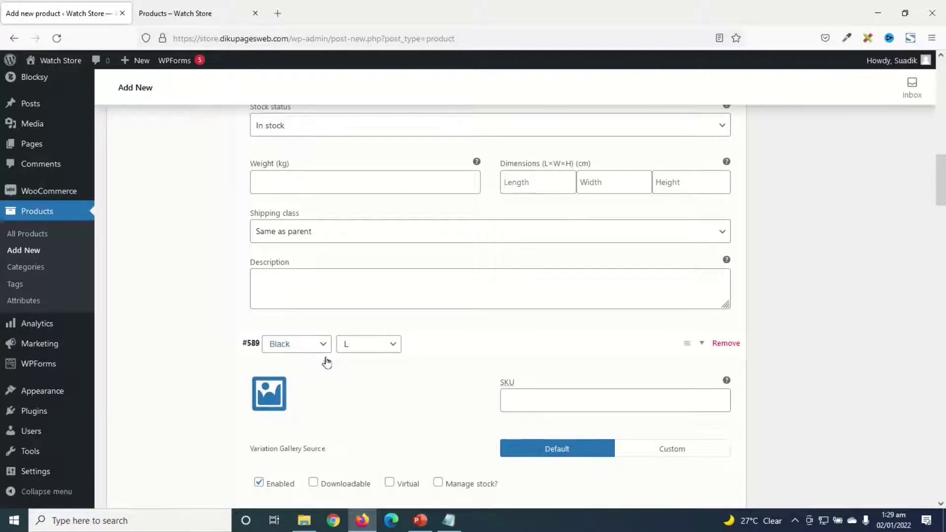
pyautogui.click(269, 394)
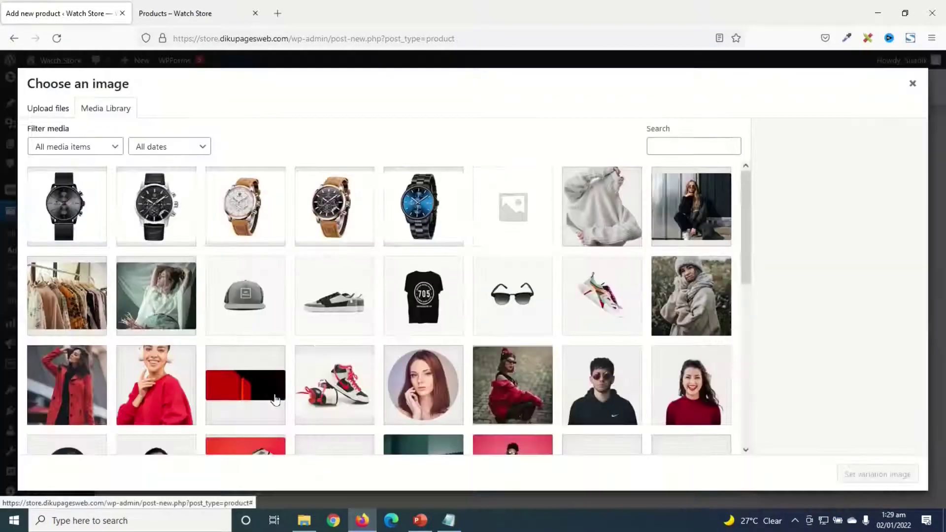
pyautogui.click(68, 202)
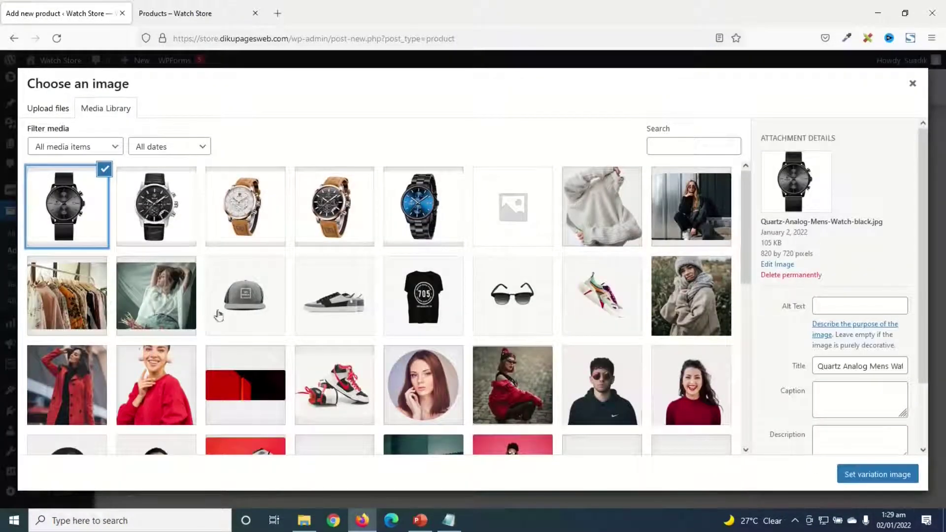
pyautogui.click(877, 474)
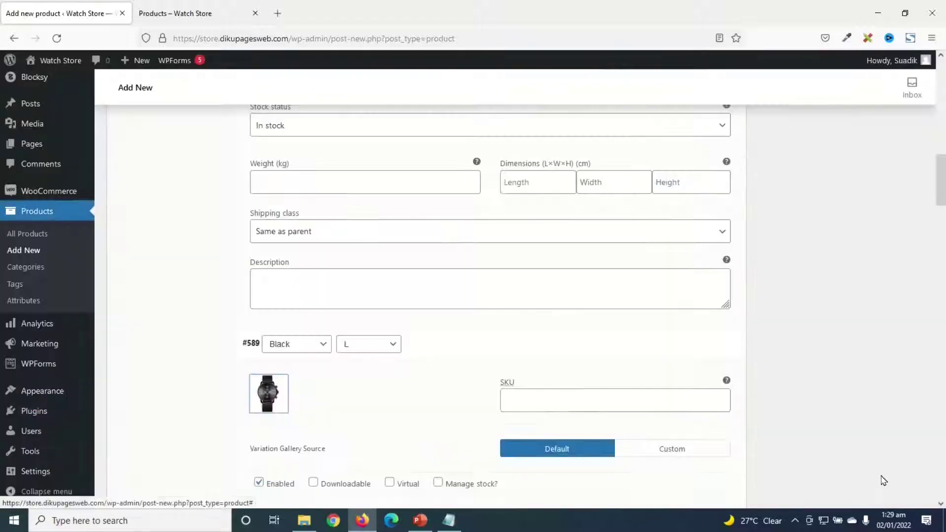
# Step: Set the regular price of the Black L variation to 45 dollars
pyautogui.scroll(2, 284, 241)
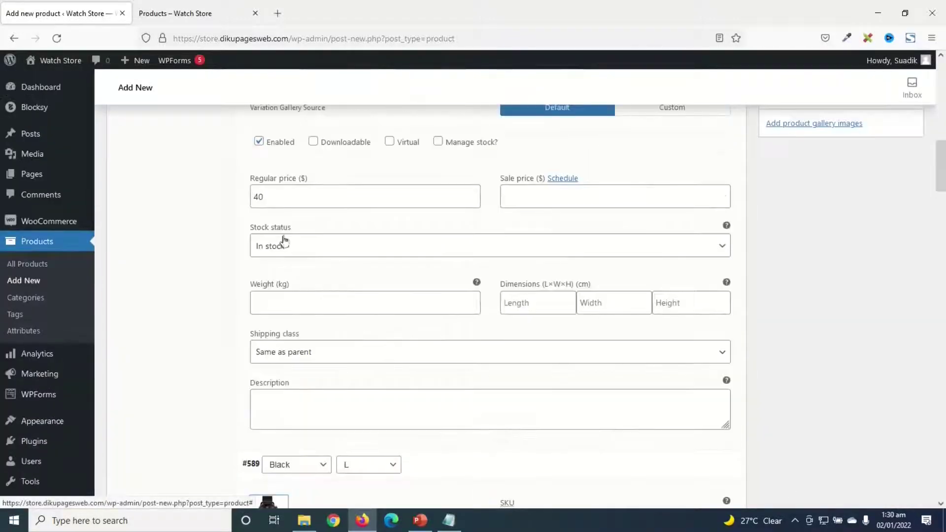
pyautogui.scroll(-5, 340, 308)
pyautogui.click(294, 357)
pyautogui.write('45')
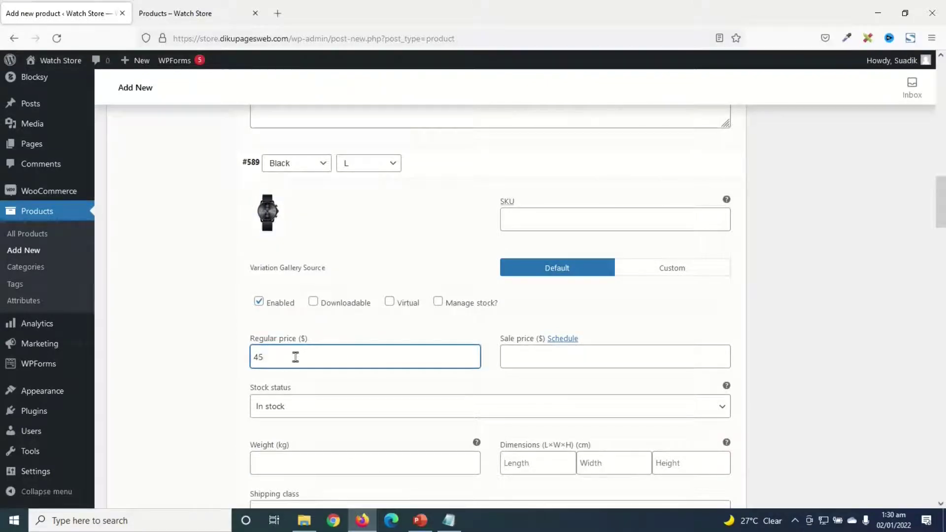
# Step: Upload the file "Quartz Analog Mens Watch blue" and set it as the image of the Blue M variation
pyautogui.scroll(-7, 302, 363)
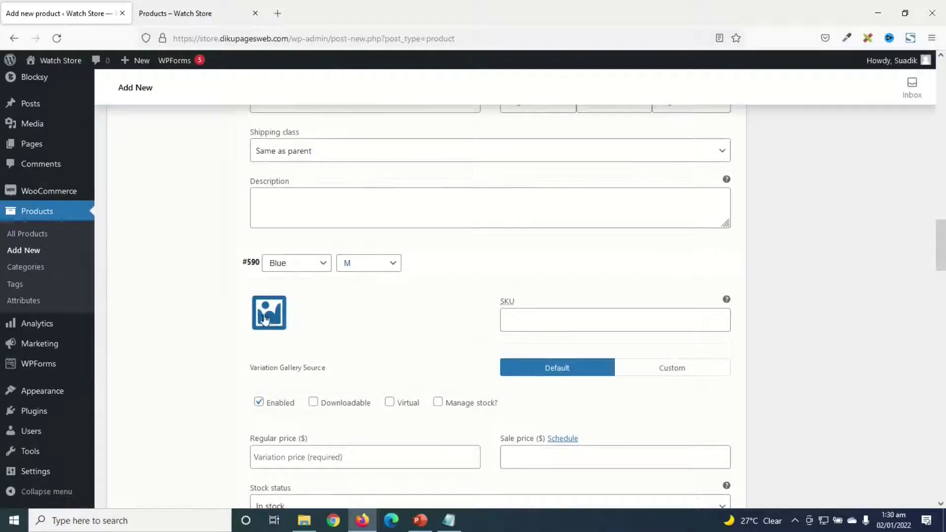
pyautogui.click(268, 312)
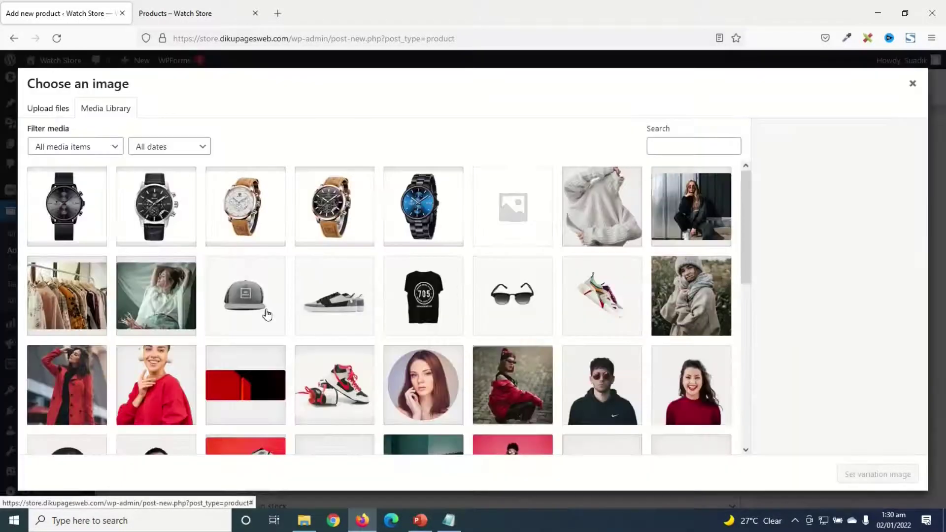
pyautogui.click(47, 111)
pyautogui.click(468, 288)
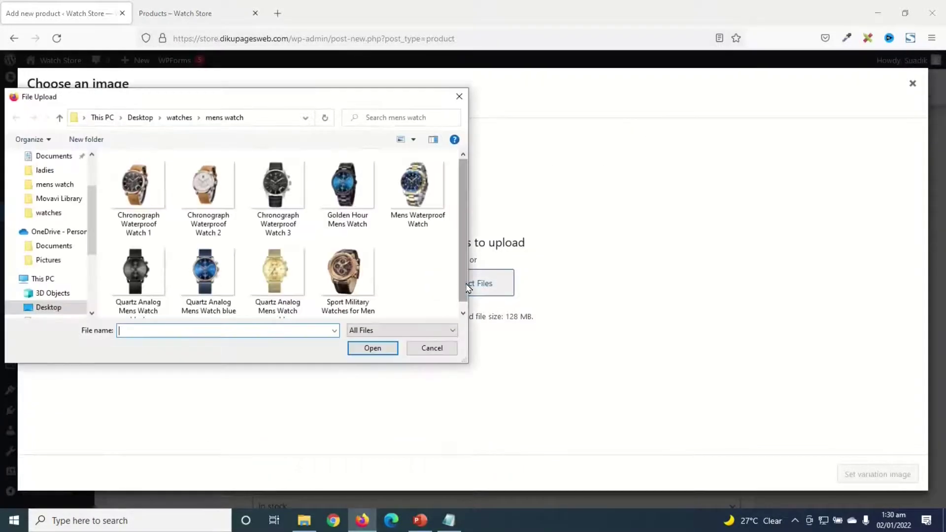
pyautogui.doubleClick(206, 294)
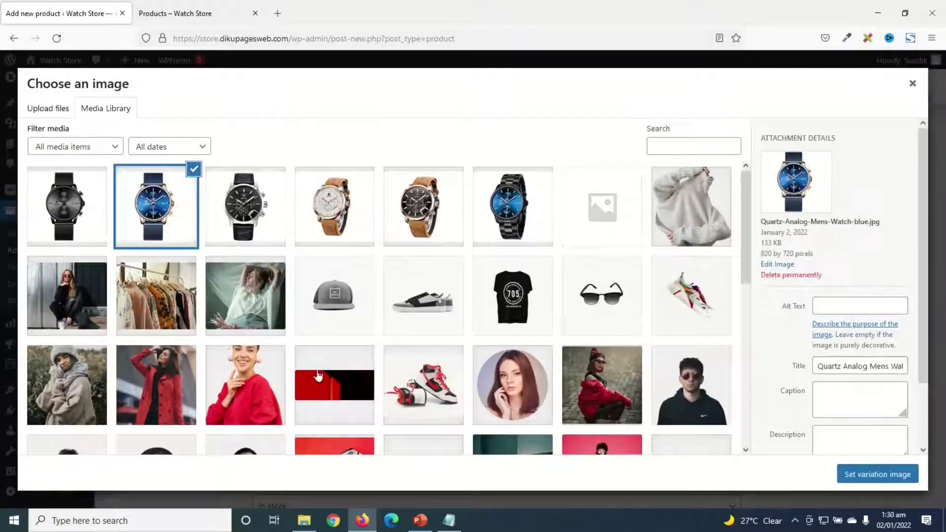
pyautogui.click(877, 476)
# Step: Set the regular price of the Blue M variation to 40 dollars
pyautogui.scroll(-2, 372, 422)
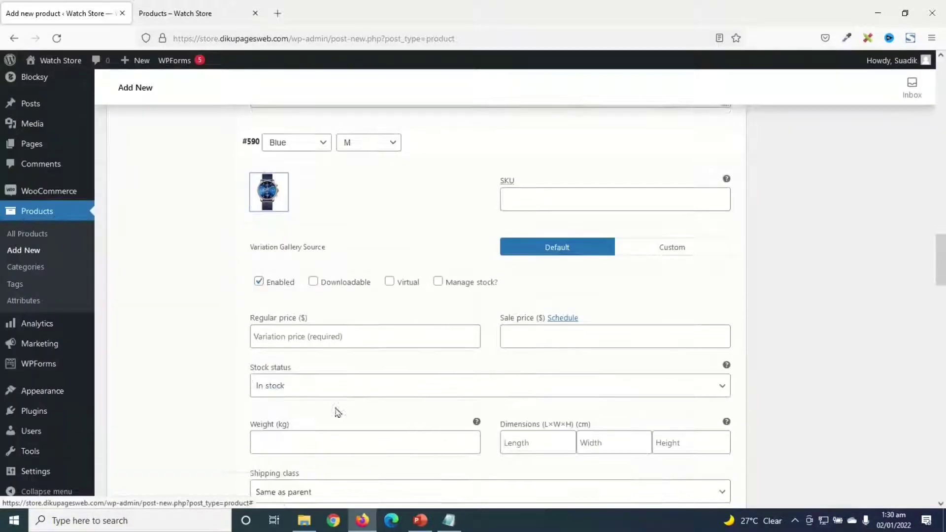
pyautogui.click(277, 334)
pyautogui.write('40')
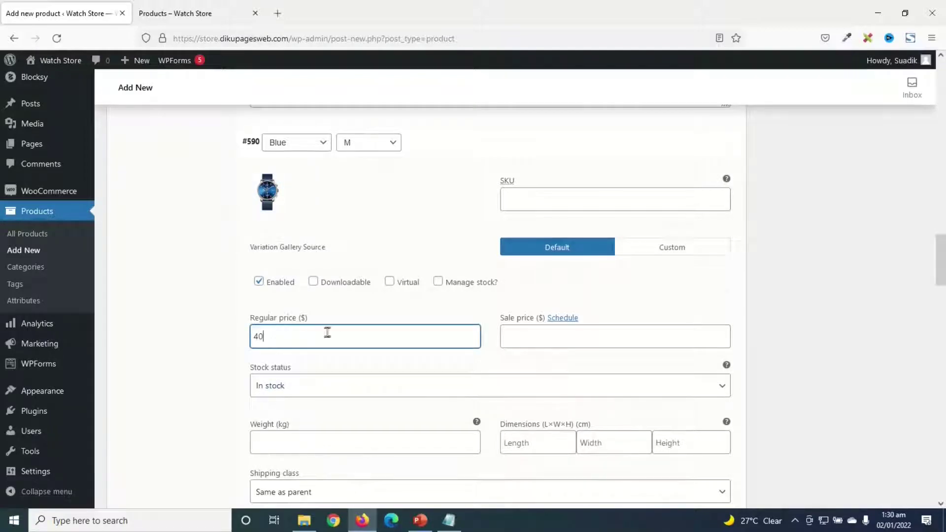
# Step: Set the blue Quartz Analog Mens Watch picture from the media library as the image of the Blue L variation
pyautogui.scroll(-4, 323, 342)
pyautogui.scroll(-2, 318, 351)
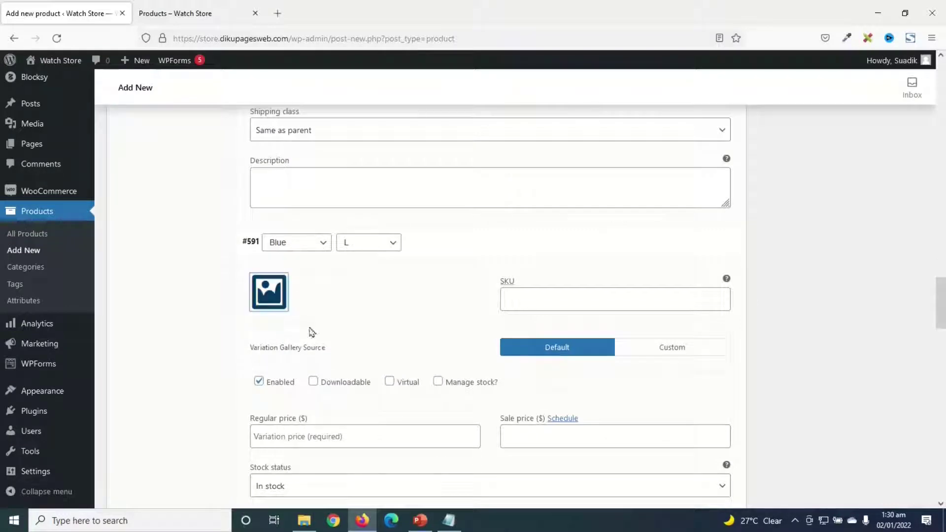
pyautogui.click(268, 290)
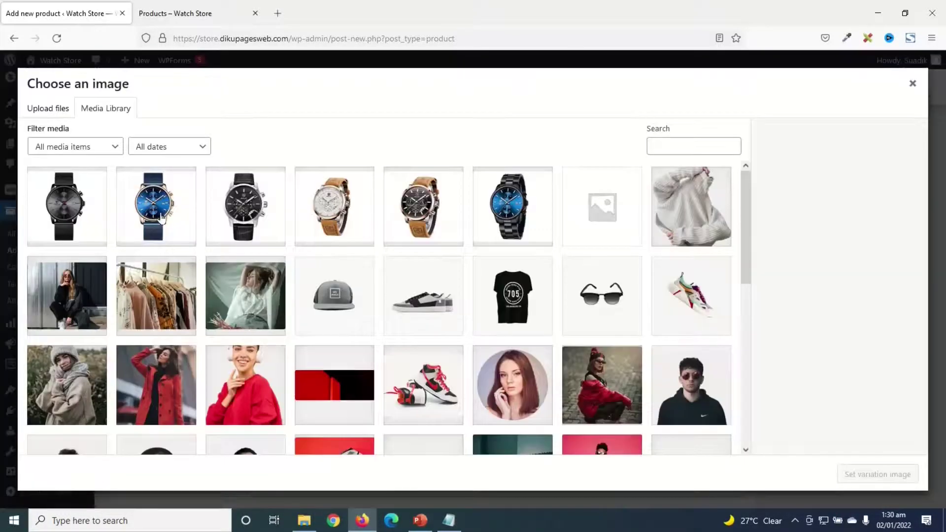
pyautogui.click(162, 217)
pyautogui.click(855, 476)
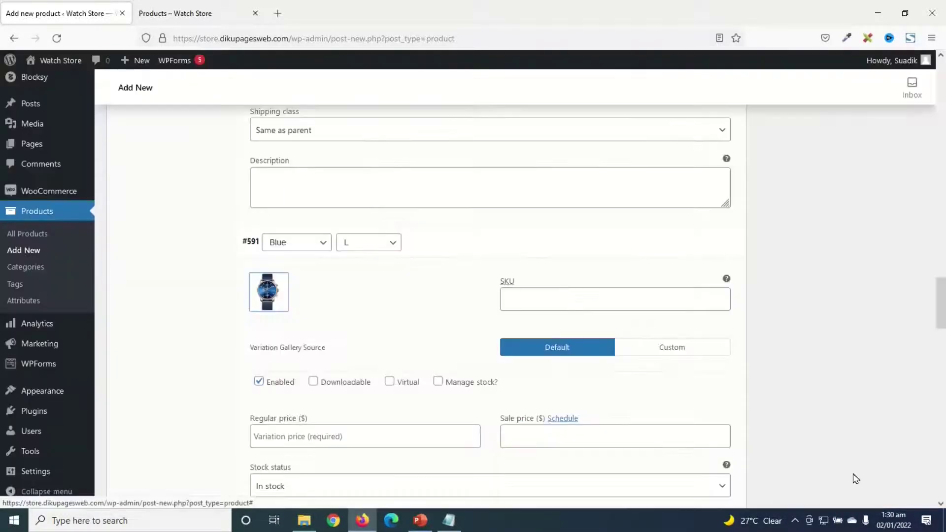
# Step: Set the regular price of the Blue L variation to 45 dollars
pyautogui.scroll(-2, 320, 409)
pyautogui.click(305, 318)
pyautogui.write('45')
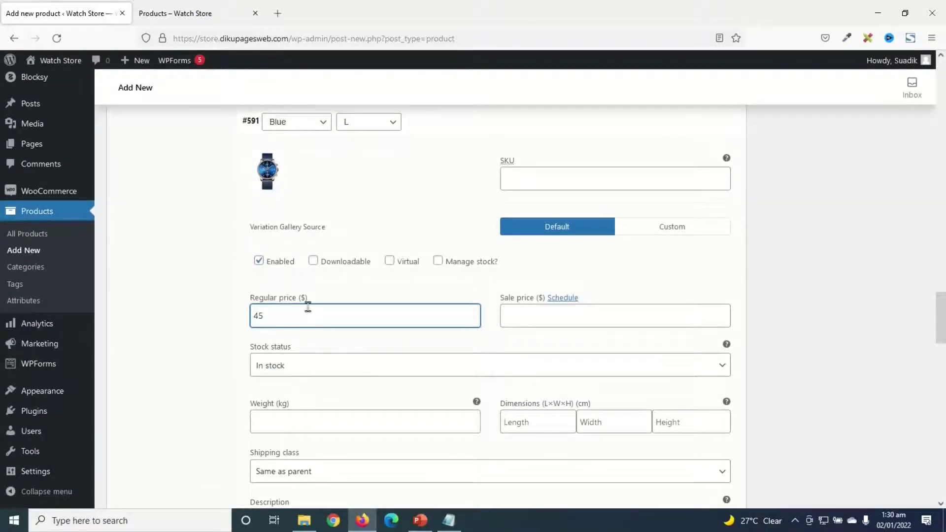
# Step: Upload the file "Quartz Analog Mens Watch gold" and set it as the image of the Gold M variation
pyautogui.scroll(-5, 320, 315)
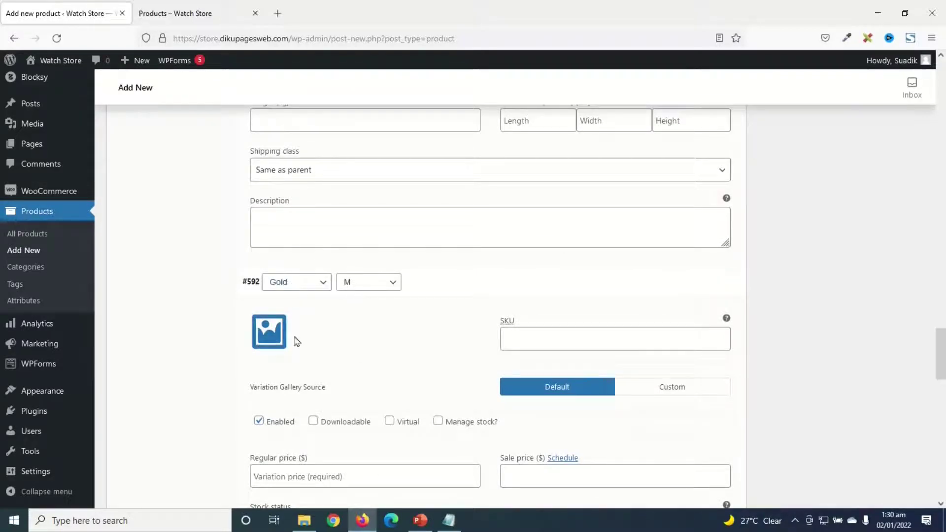
pyautogui.click(275, 333)
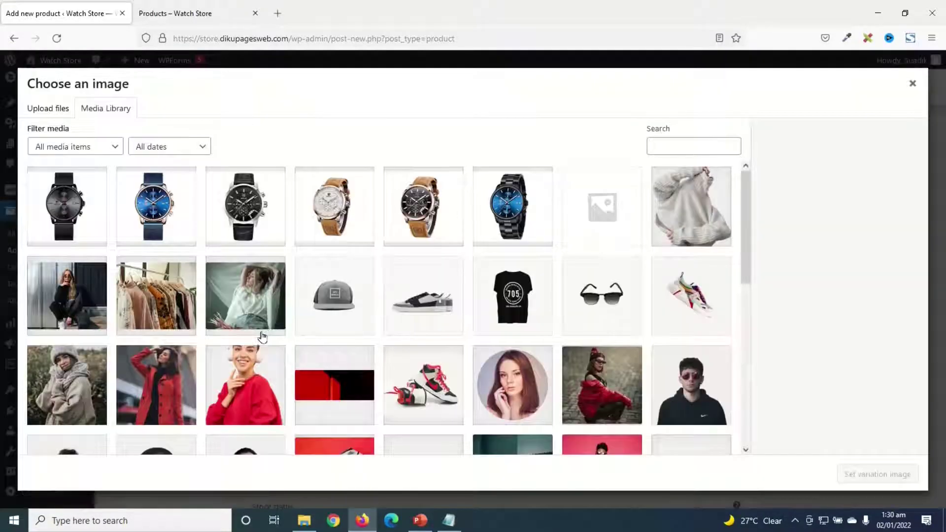
pyautogui.click(44, 117)
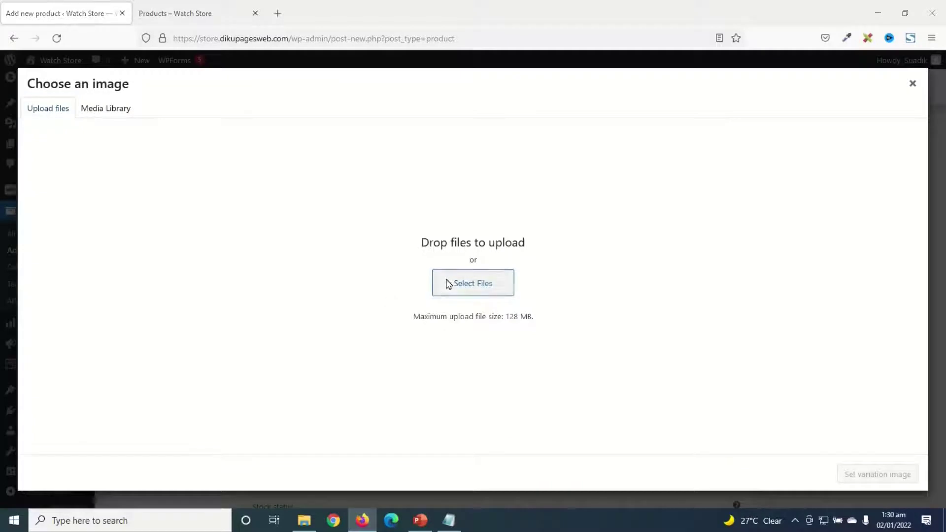
pyautogui.click(447, 280)
pyautogui.doubleClick(275, 274)
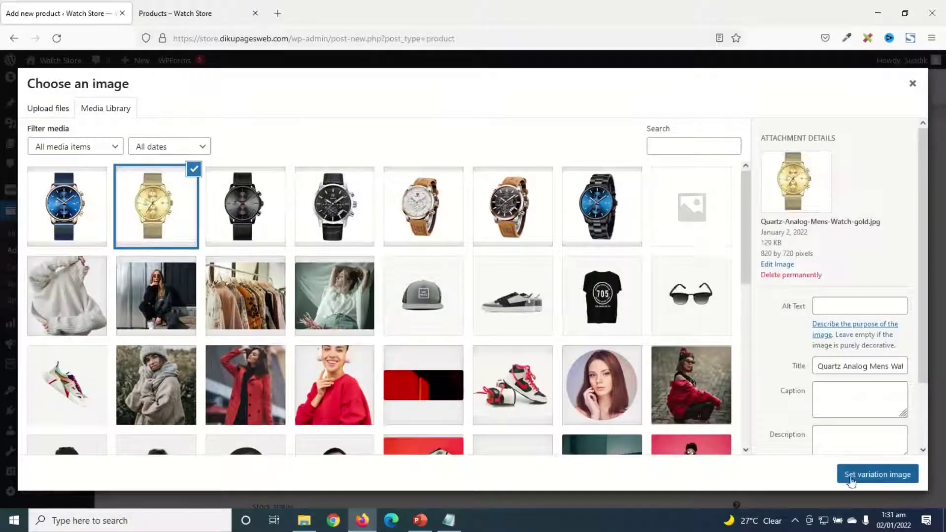
pyautogui.click(855, 477)
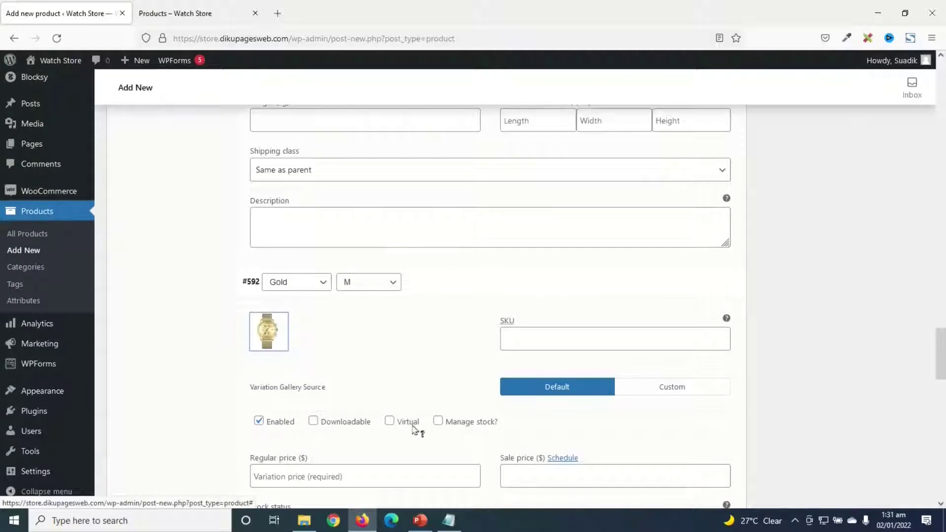
# Step: Set the regular price of the Gold M variation to 60 dollars
pyautogui.scroll(-3, 413, 428)
pyautogui.click(275, 352)
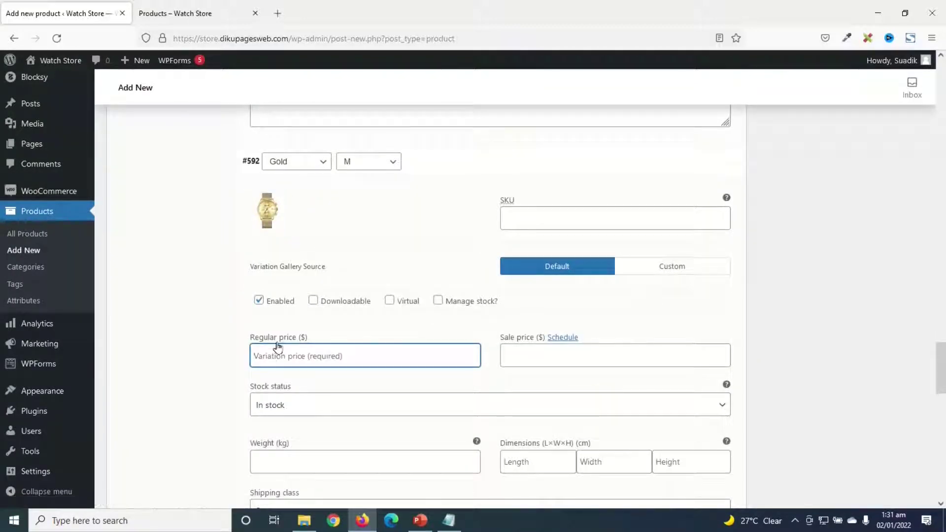
pyautogui.write('60')
# Step: Set the gold Quartz Analog Mens Watch picture from the media library as the image of the Gold L variation
pyautogui.scroll(-5, 344, 416)
pyautogui.scroll(-1, 334, 418)
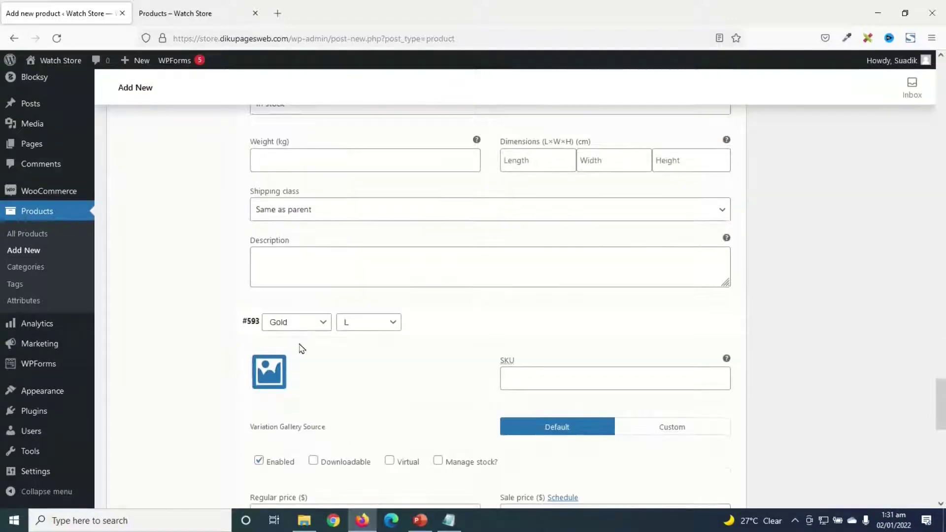
pyautogui.click(268, 369)
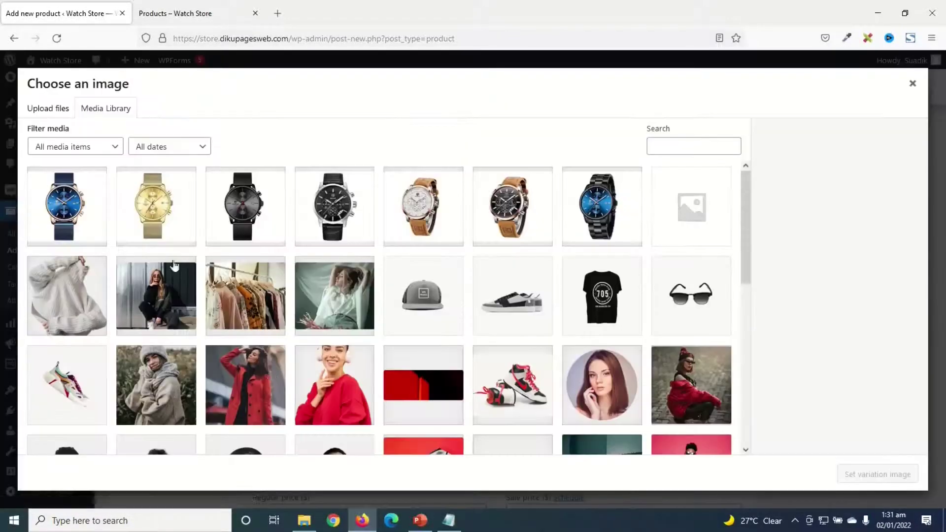
pyautogui.click(157, 210)
pyautogui.click(861, 479)
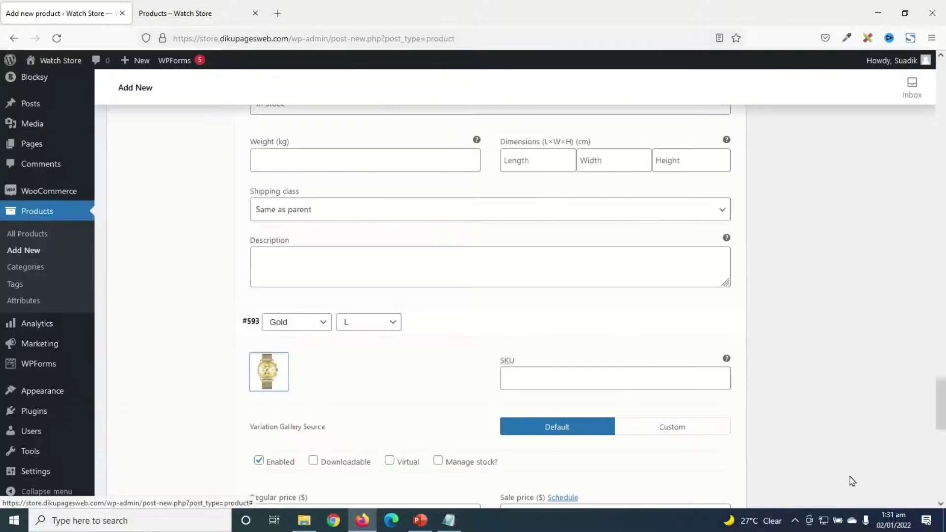
# Step: Set the regular price of the Gold L variation to 75 dollars and save the changes to all variations
pyautogui.scroll(-2, 345, 404)
pyautogui.click(290, 397)
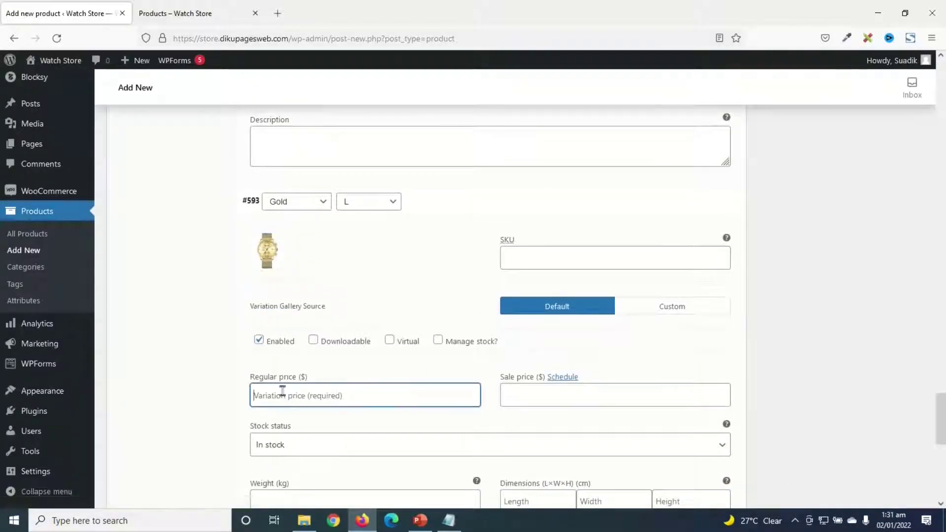
pyautogui.write('75')
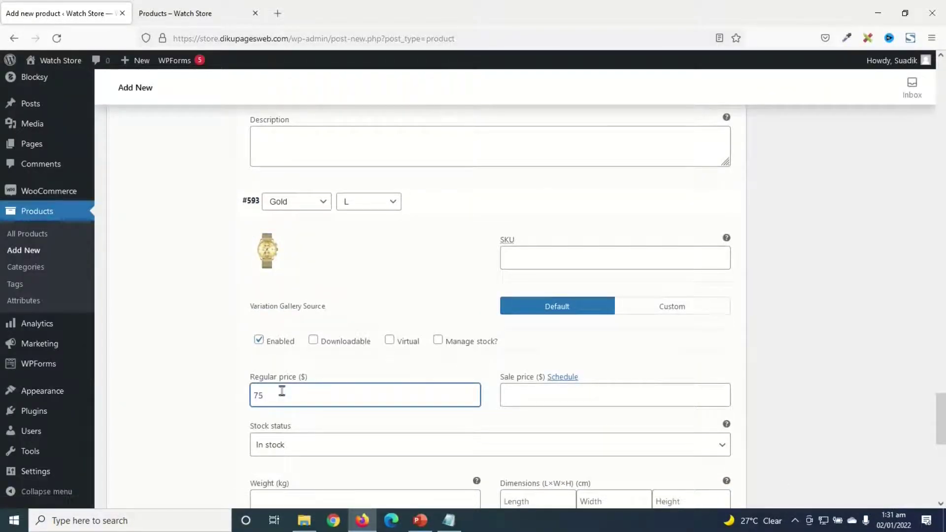
pyautogui.scroll(-7, 350, 397)
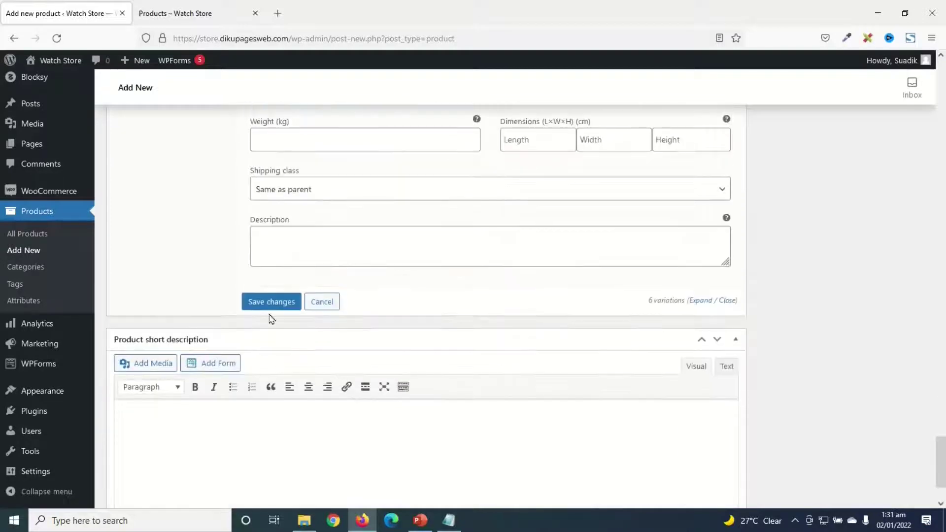
pyautogui.click(265, 302)
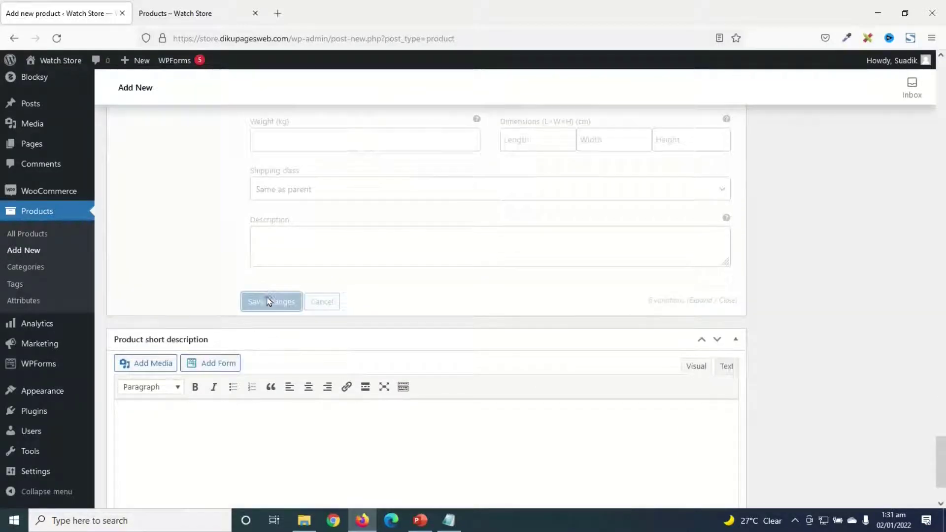
# Step: Assign the product to the Mens Watches category
pyautogui.scroll(6, 418, 331)
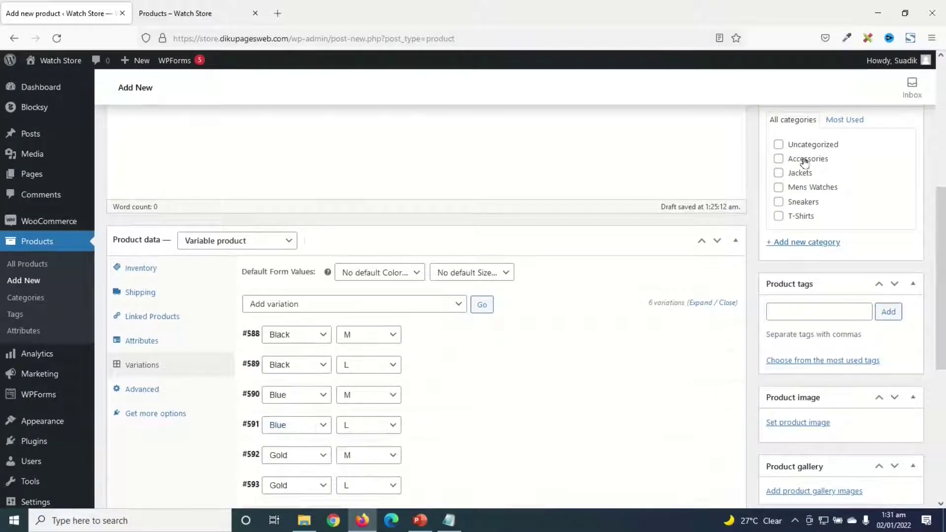
pyautogui.scroll(3, 815, 153)
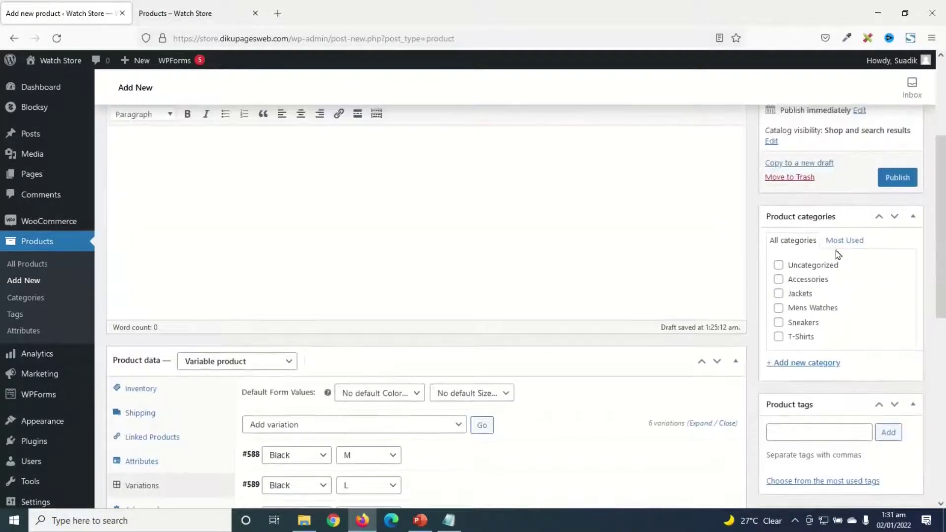
pyautogui.click(801, 309)
pyautogui.scroll(-2, 787, 369)
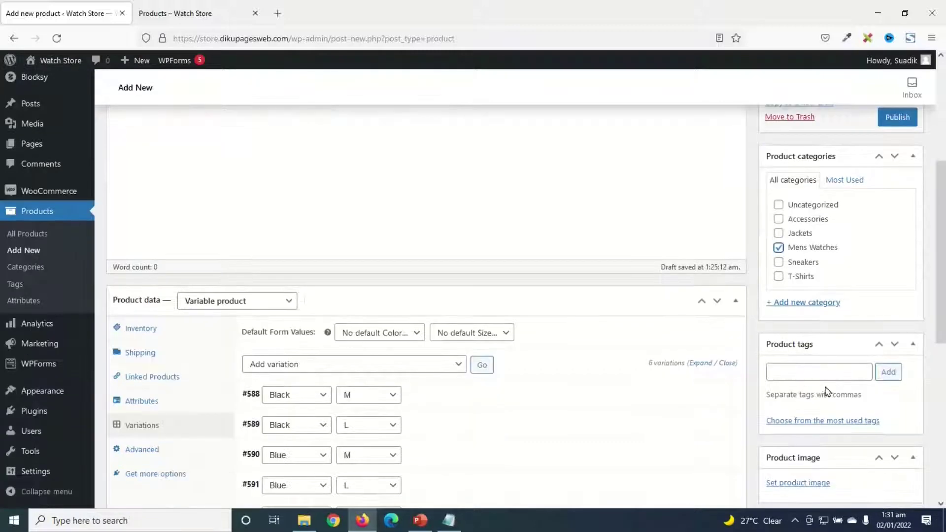
pyautogui.scroll(-3, 817, 389)
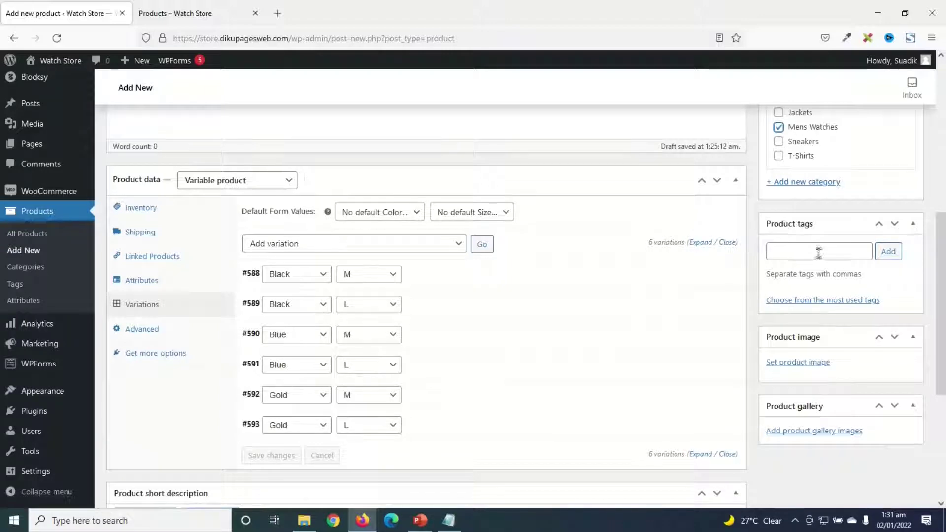
# Step: Set the gold Quartz Analog Mens Watch picture from the media library as the main product image
pyautogui.click(792, 367)
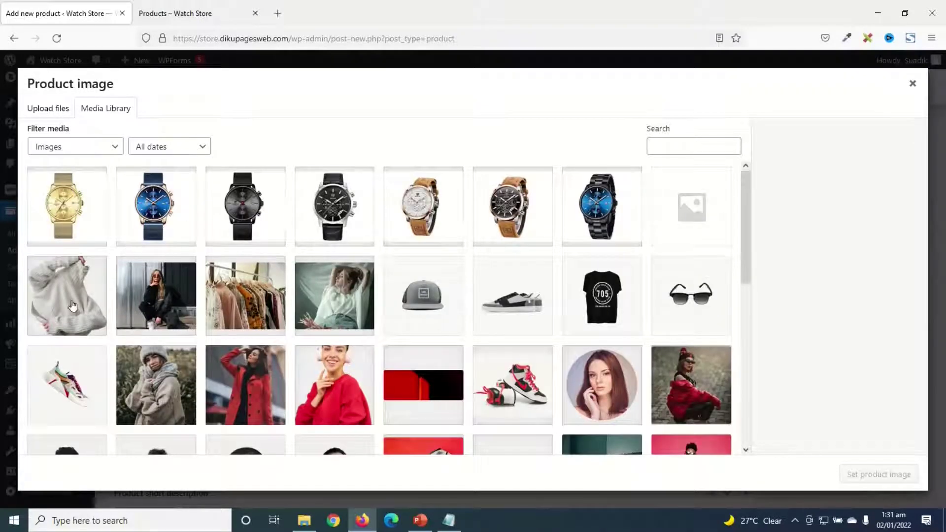
pyautogui.click(61, 212)
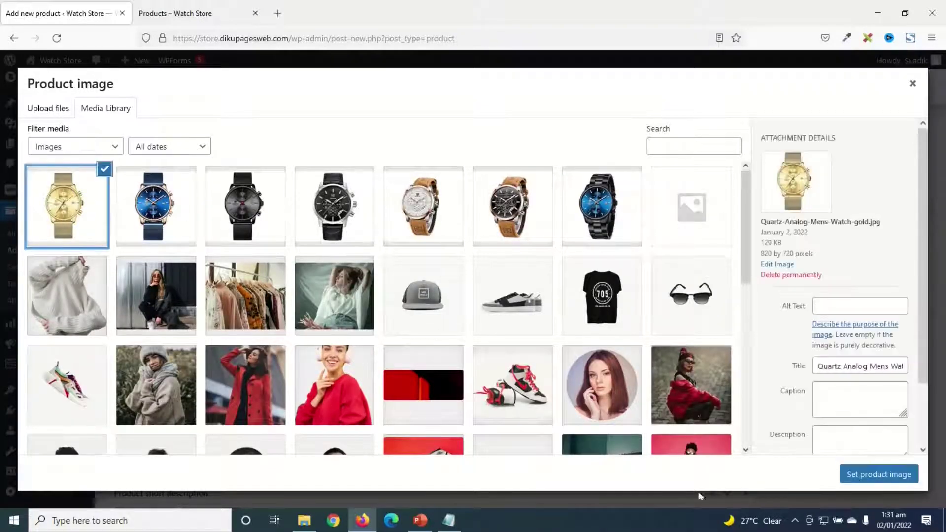
pyautogui.click(878, 474)
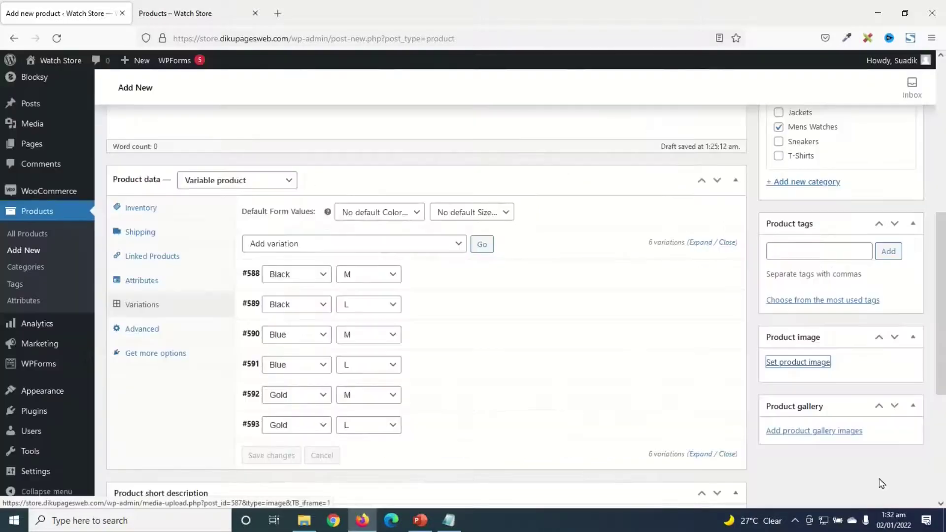
# Step: Add the blue and black Quartz Analog Mens Watch pictures from the media library to the product gallery
pyautogui.scroll(-3, 874, 380)
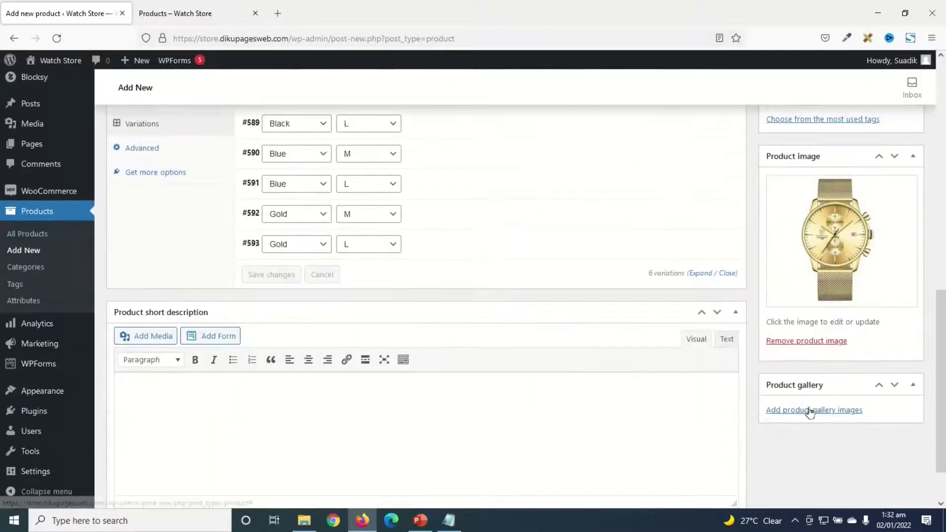
pyautogui.click(808, 409)
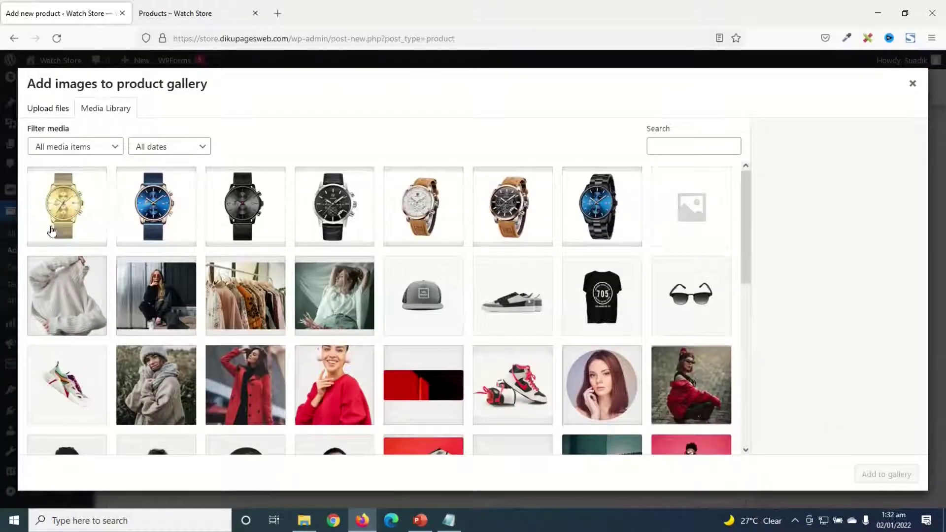
pyautogui.click(157, 223)
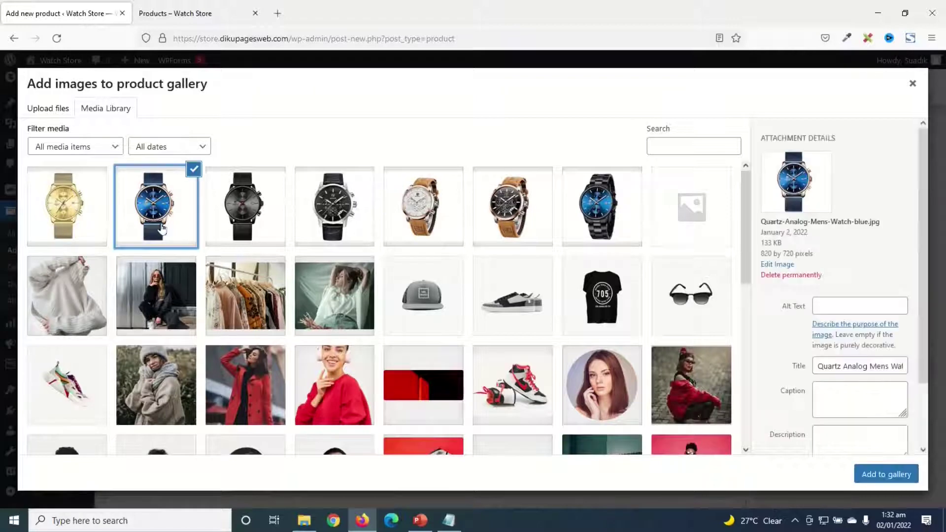
pyautogui.click(240, 214)
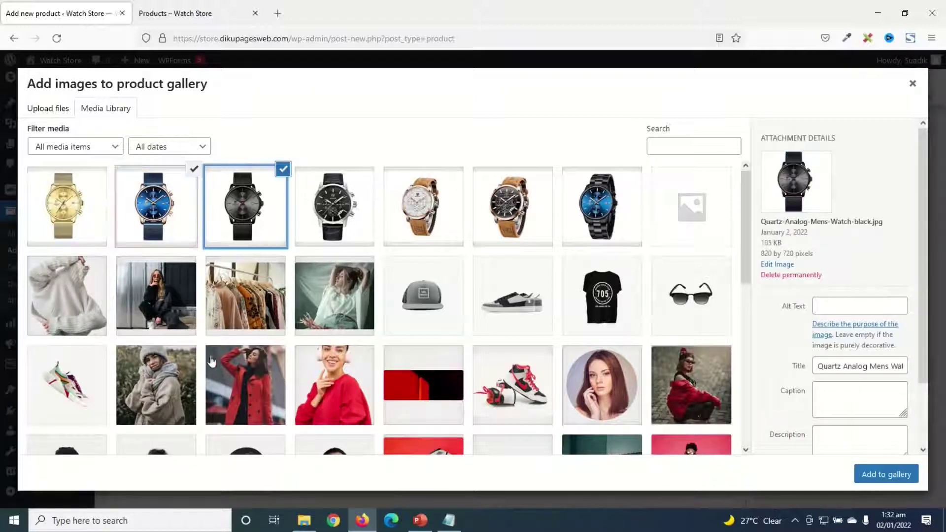
pyautogui.click(875, 475)
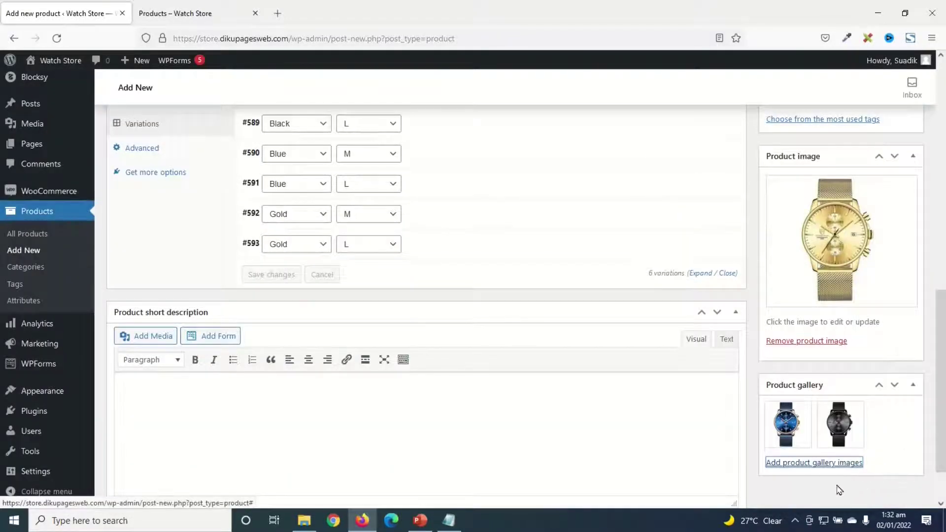
# Step: Publish the Quartz Analog Mens Watch product and open its store page in a separate browser tab
pyautogui.scroll(8, 839, 489)
pyautogui.click(897, 238)
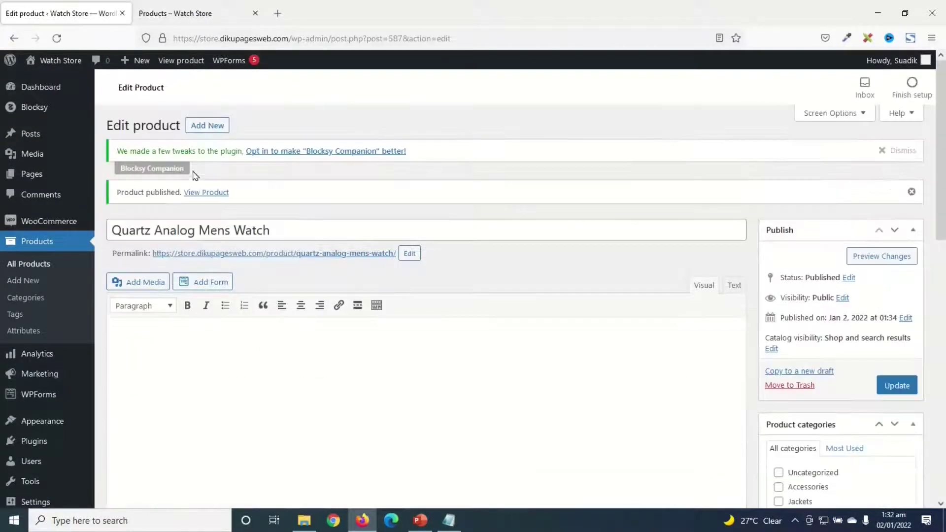
pyautogui.middleClick(204, 196)
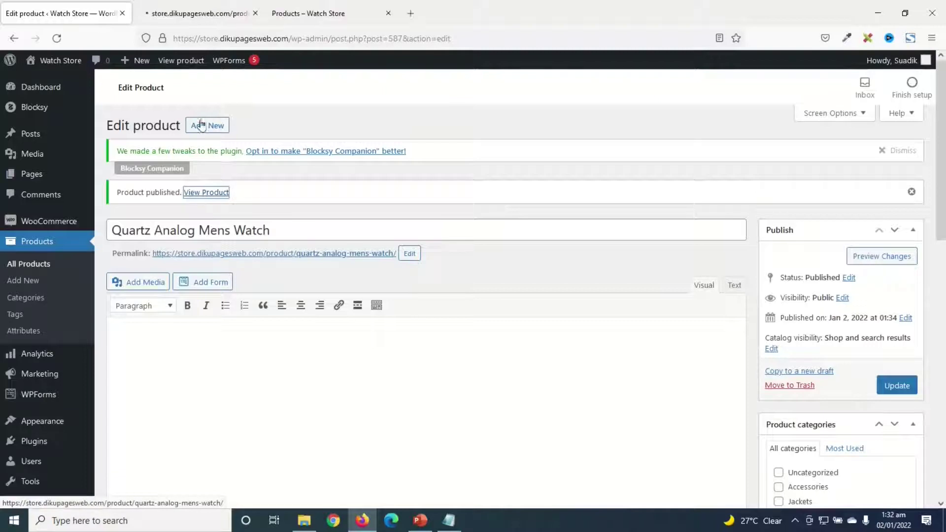
pyautogui.click(169, 17)
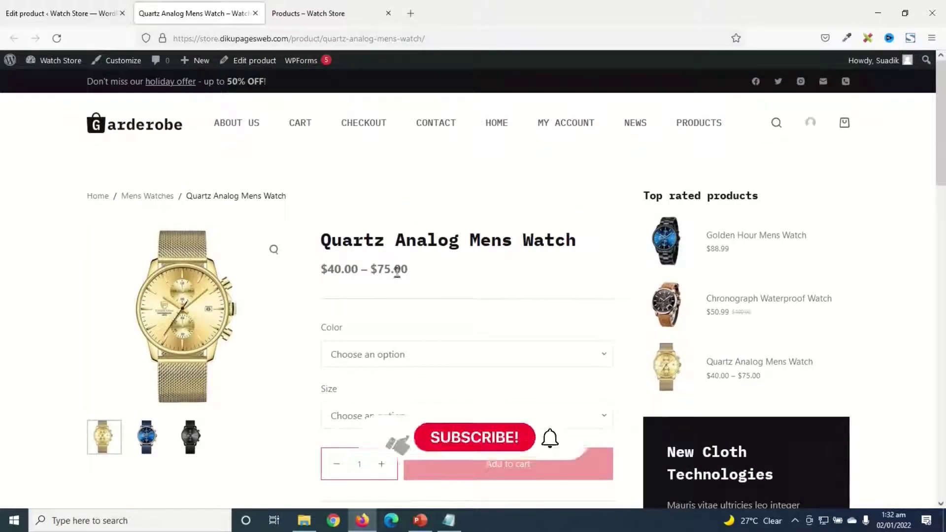
# Step: Check the price range on the store page and preview the Black variation in size M
pyautogui.moveTo(328, 269); pyautogui.dragTo(354, 270)
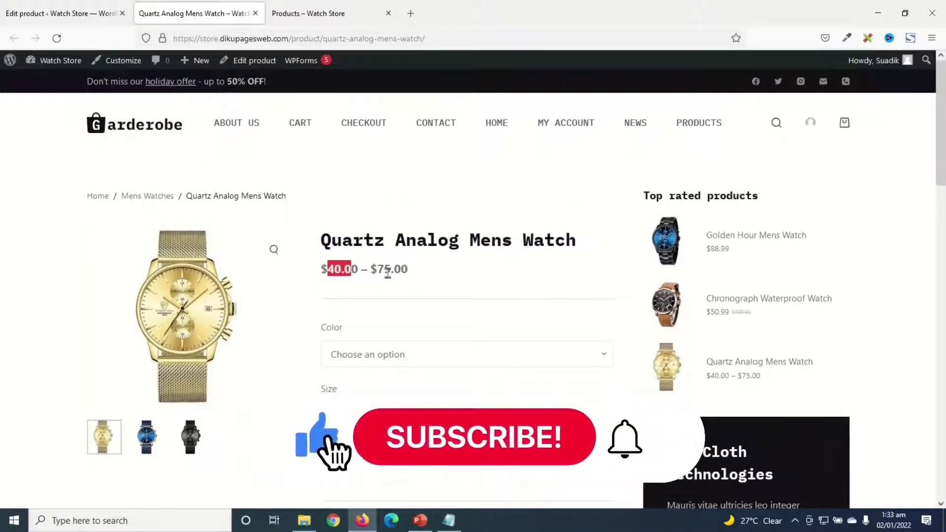
pyautogui.scroll(-1, 416, 291)
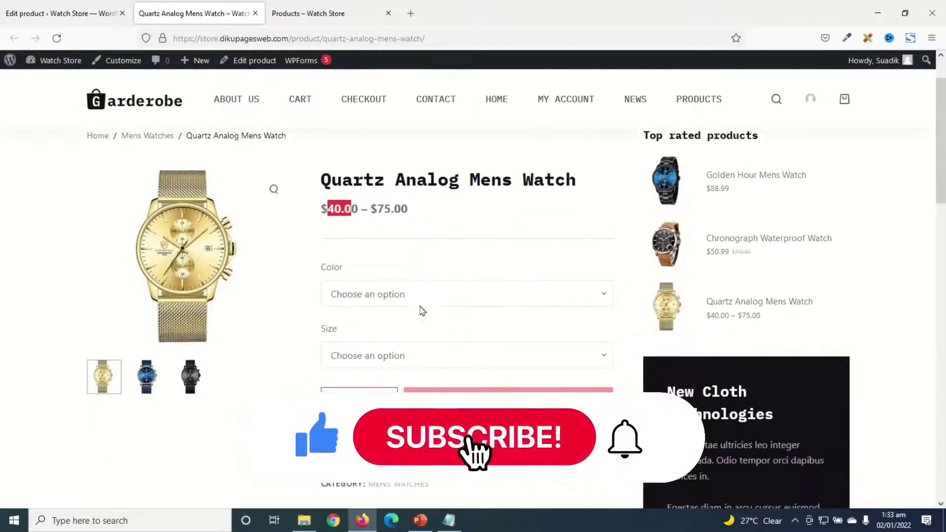
pyautogui.click(379, 294)
pyautogui.click(372, 338)
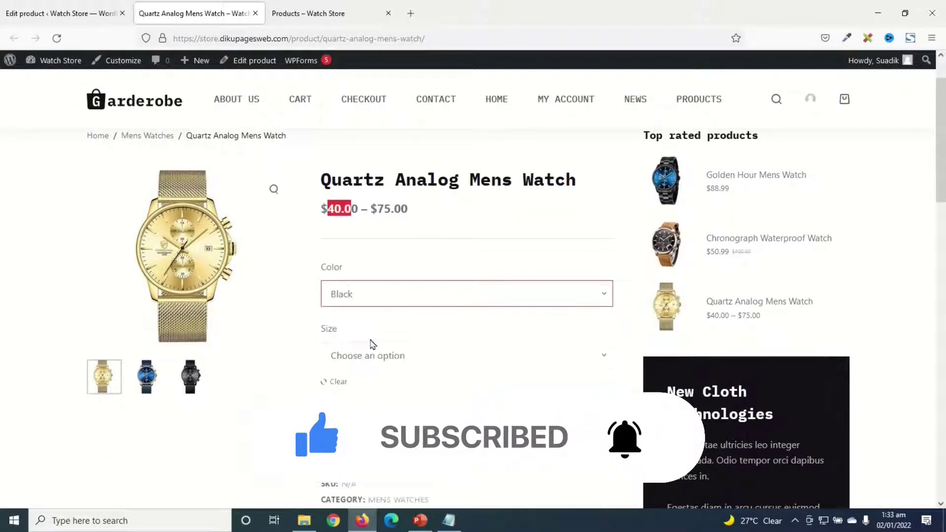
pyautogui.click(380, 357)
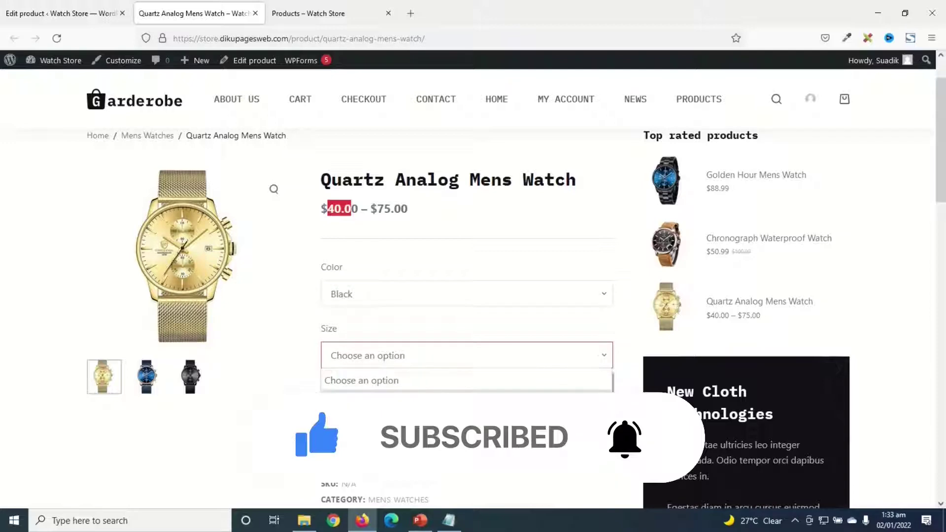
pyautogui.click(359, 394)
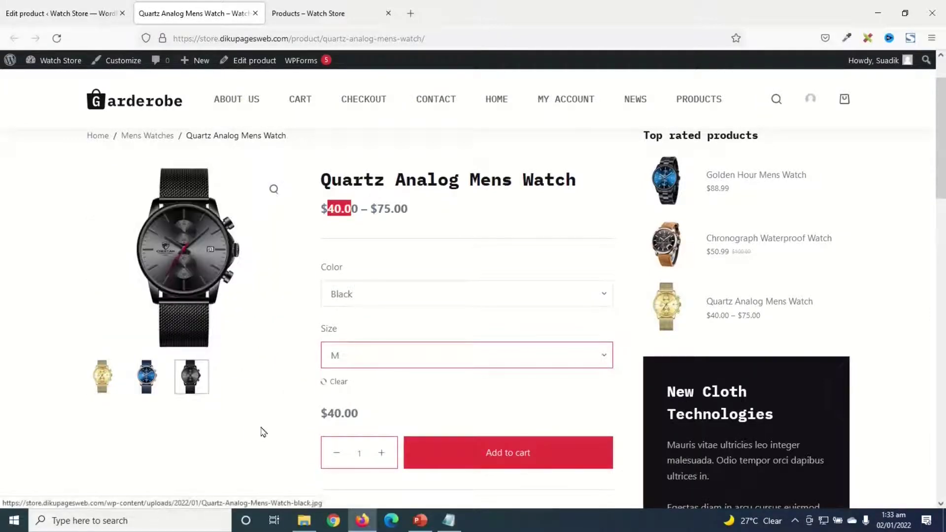
# Step: Preview the watch in Blue with size M, and in Gold with size L, to check image and price
pyautogui.click(373, 304)
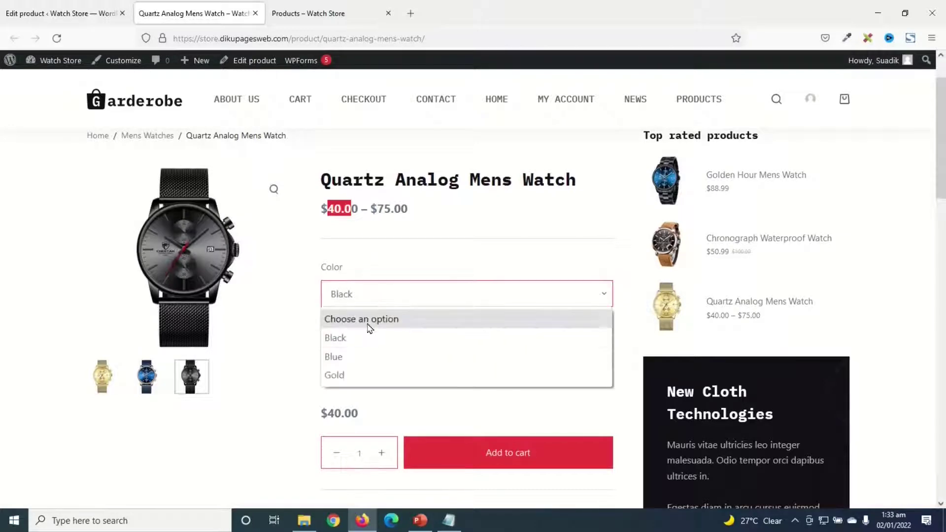
pyautogui.click(354, 363)
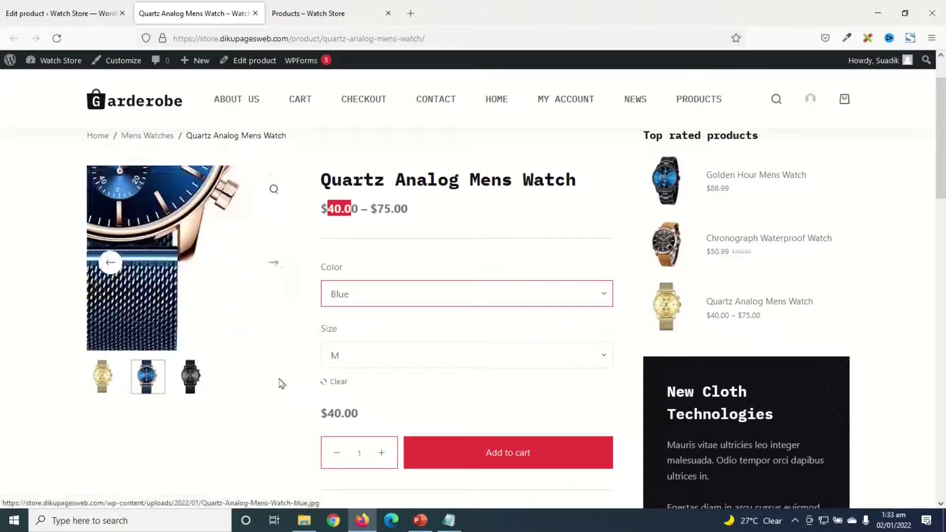
pyautogui.click(378, 303)
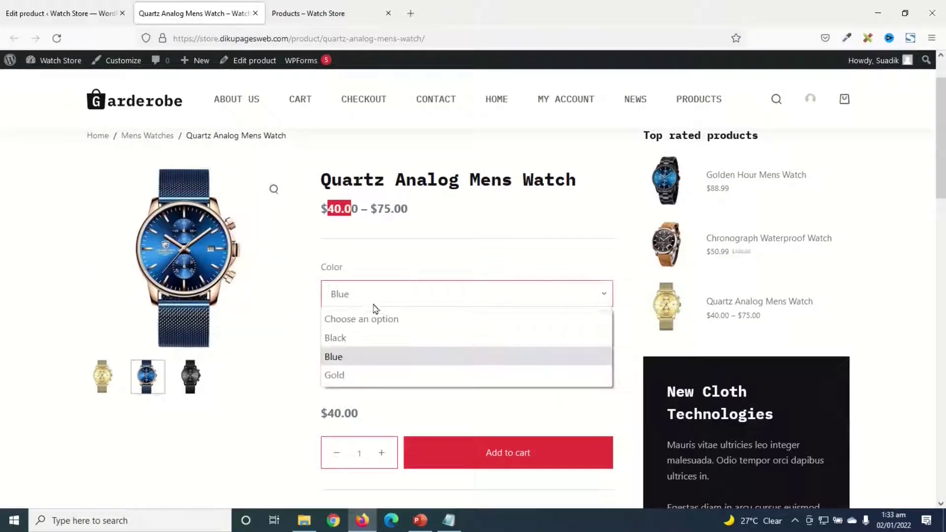
pyautogui.click(338, 374)
pyautogui.click(359, 361)
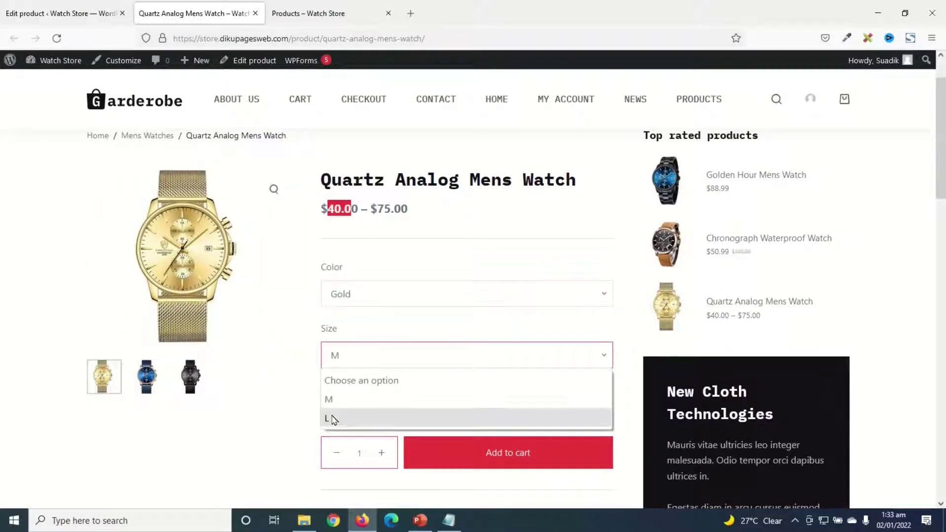
pyautogui.click(333, 419)
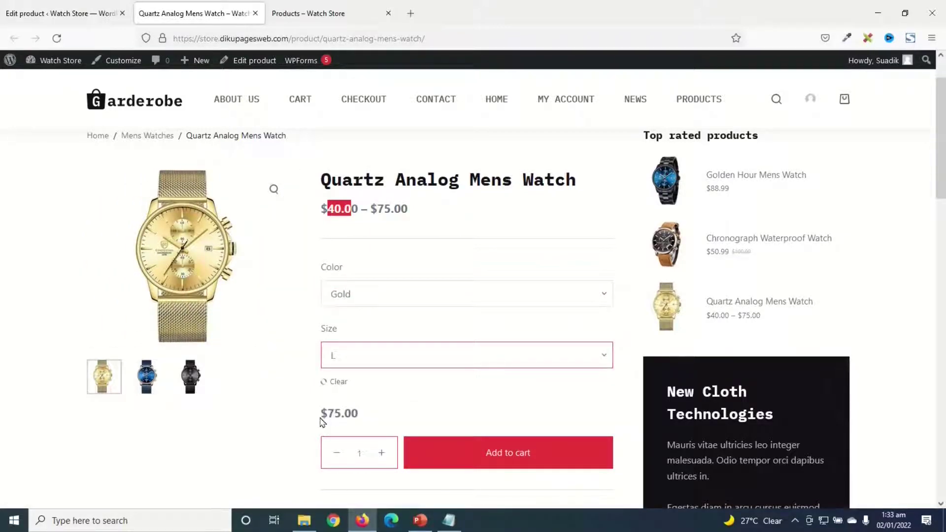
# Step: Choose size M for the Gold watch, set the quantity to 2 and add it to the cart
pyautogui.click(358, 353)
pyautogui.click(345, 397)
pyautogui.click(379, 453)
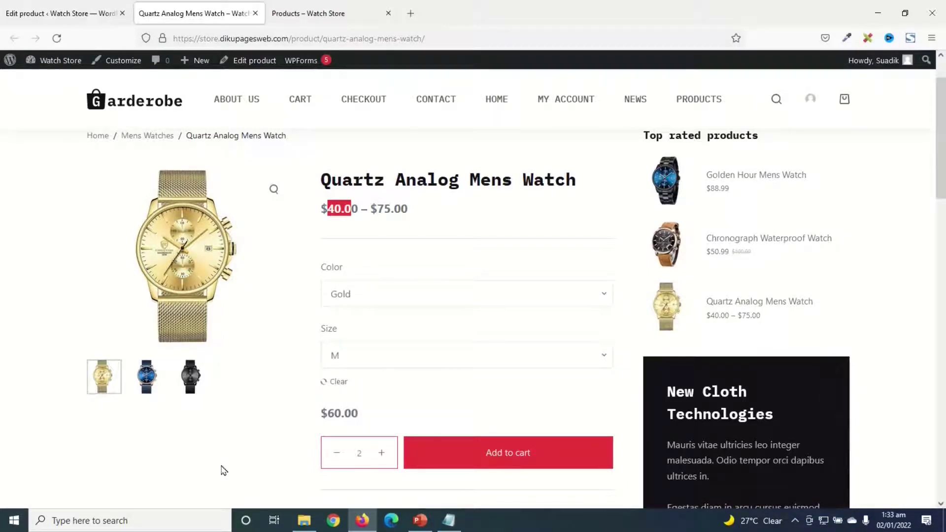
pyautogui.click(509, 456)
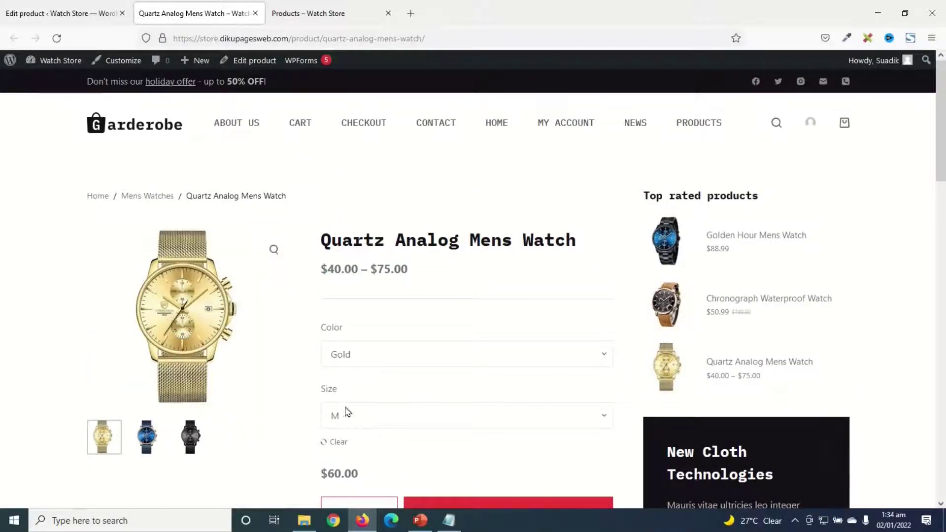
# Step: Return to the store admin and review the list of all products
pyautogui.click(63, 15)
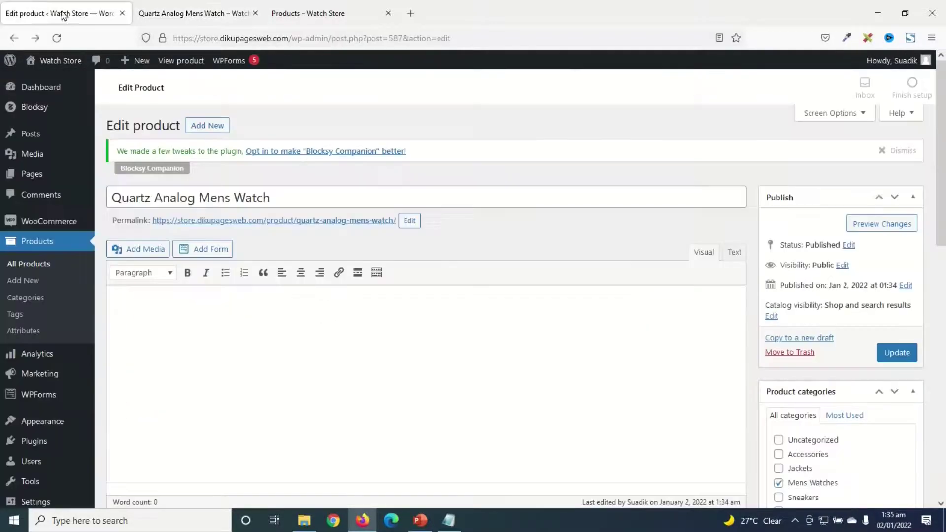
pyautogui.click(33, 266)
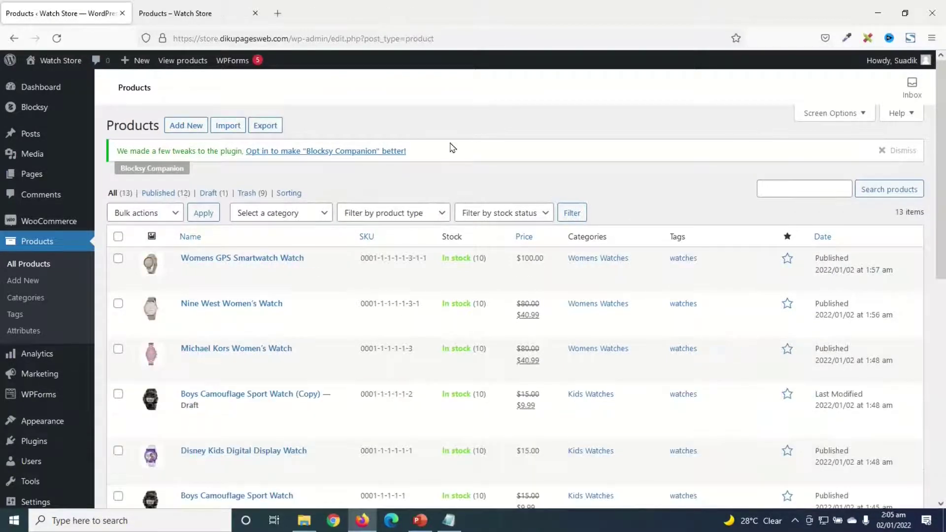
pyautogui.scroll(-7, 449, 150)
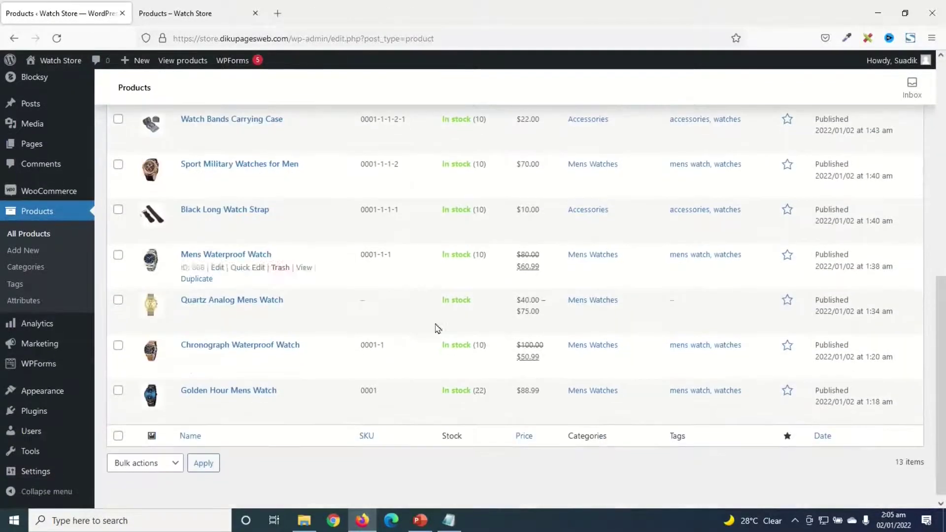
pyautogui.scroll(3, 436, 344)
pyautogui.scroll(5, 435, 364)
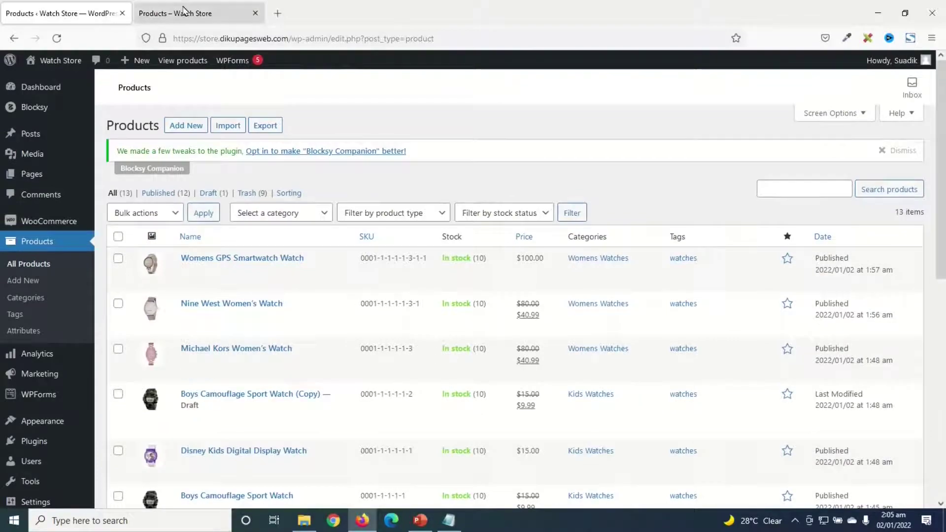
# Step: Look over the Products page of the storefront to see how the catalog is displayed
pyautogui.click(197, 13)
pyautogui.scroll(-10, 457, 262)
pyautogui.scroll(5, 764, 392)
pyautogui.scroll(6, 765, 391)
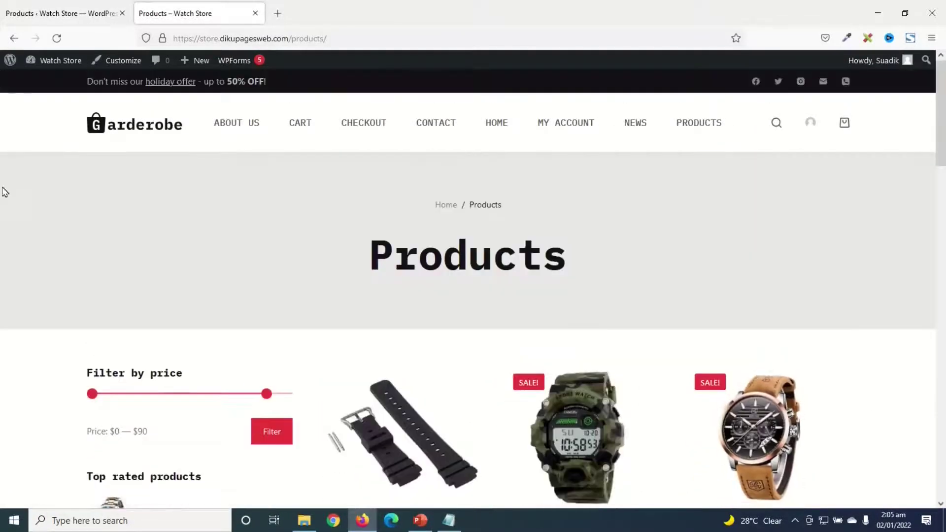
# Step: Open the product categories in the store admin and examine the category list with its product counts
pyautogui.click(42, 14)
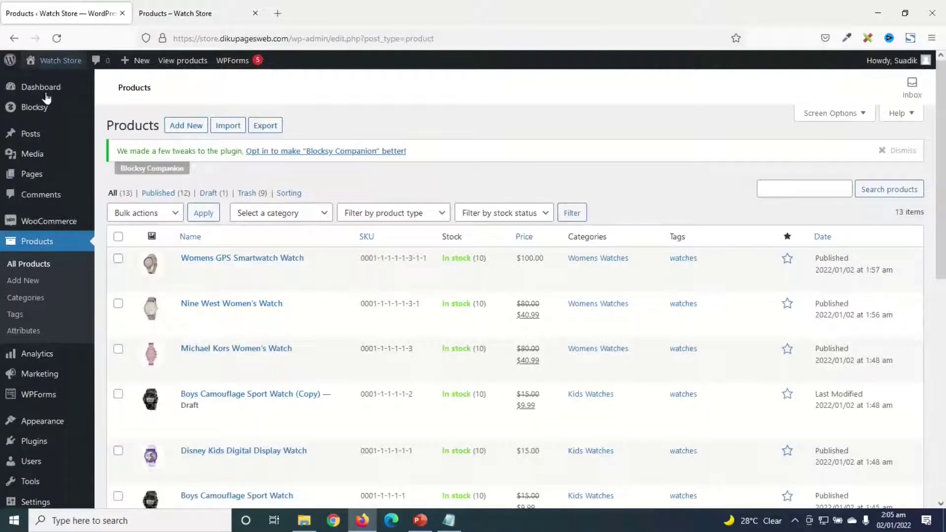
pyautogui.click(24, 302)
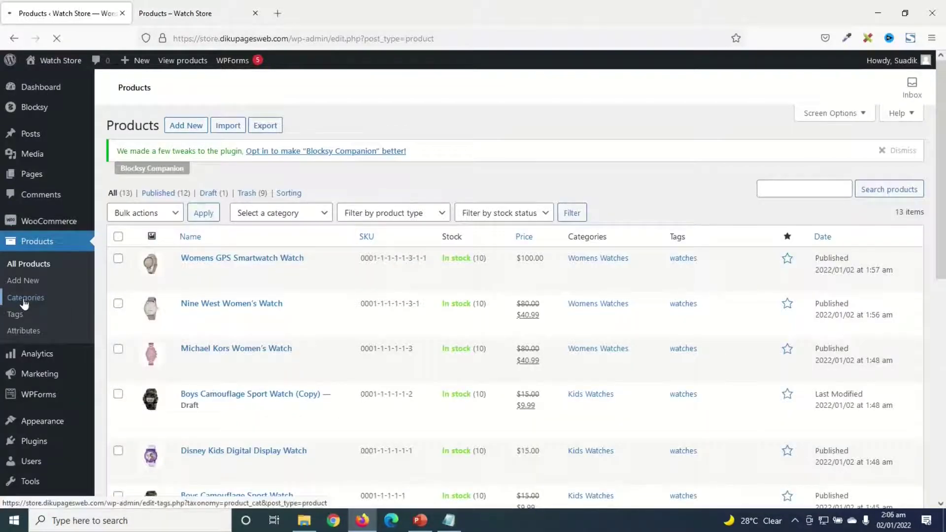
pyautogui.scroll(-5, 493, 269)
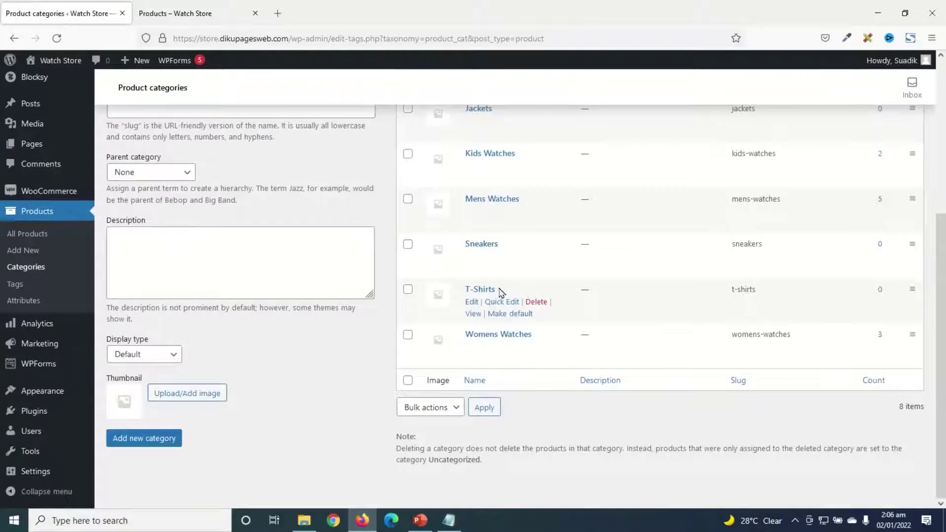
pyautogui.scroll(5, 499, 291)
pyautogui.scroll(-1, 487, 316)
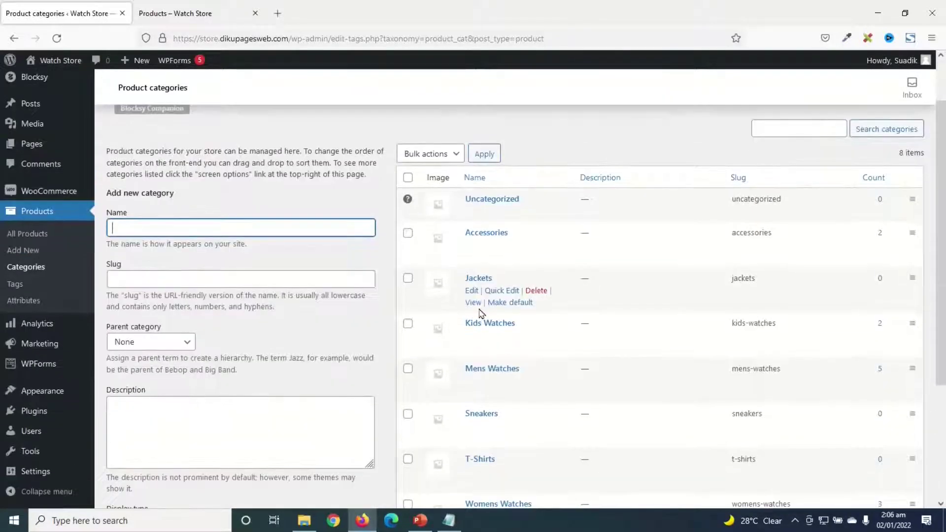
pyautogui.scroll(-1, 485, 364)
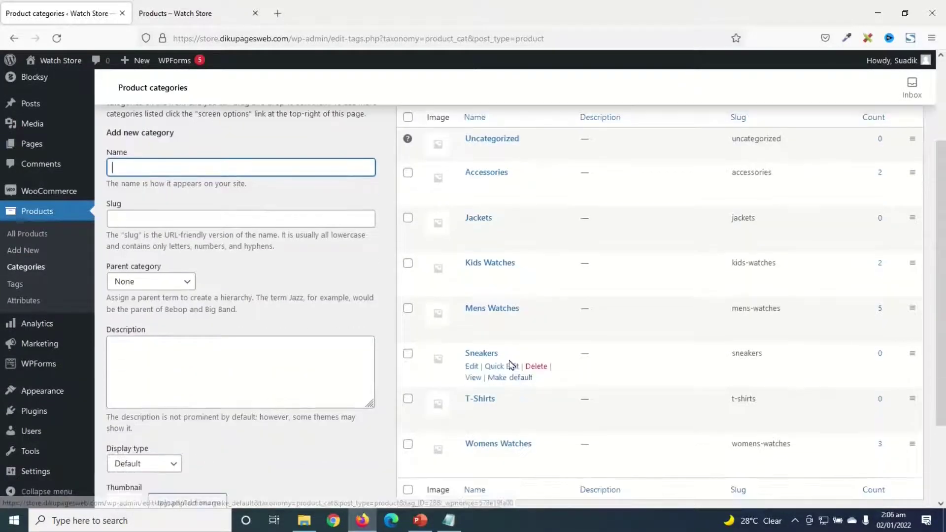
pyautogui.scroll(-2, 510, 365)
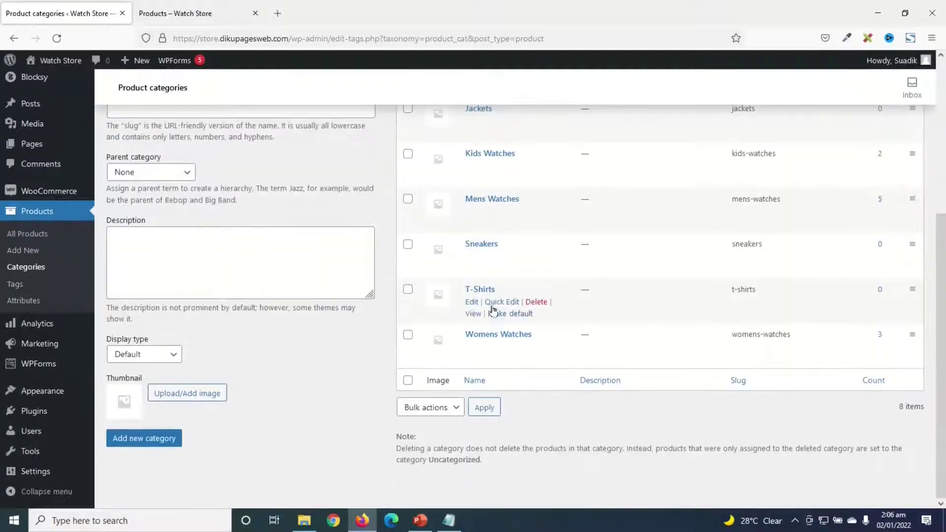
pyautogui.scroll(4, 512, 335)
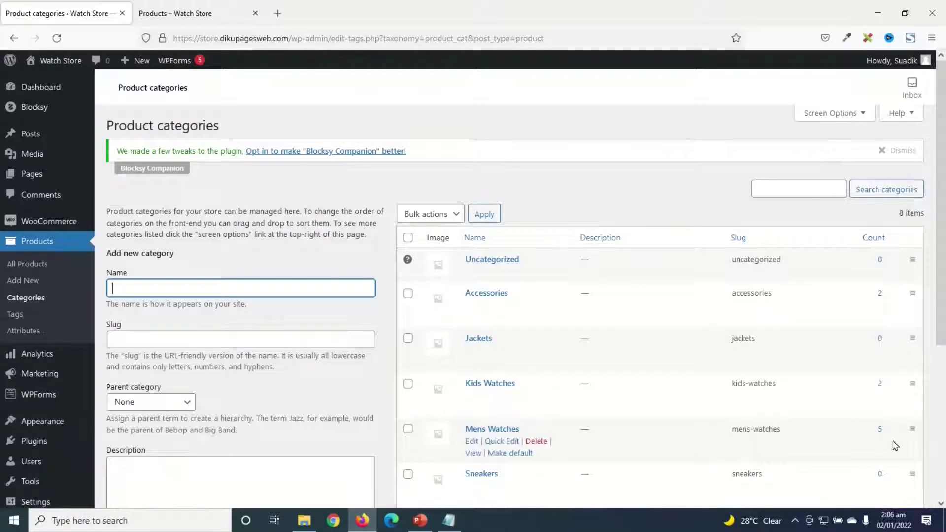
# Step: Delete the Jackets, Sneakers and T-Shirts product categories together with a bulk action
pyautogui.scroll(-3, 889, 439)
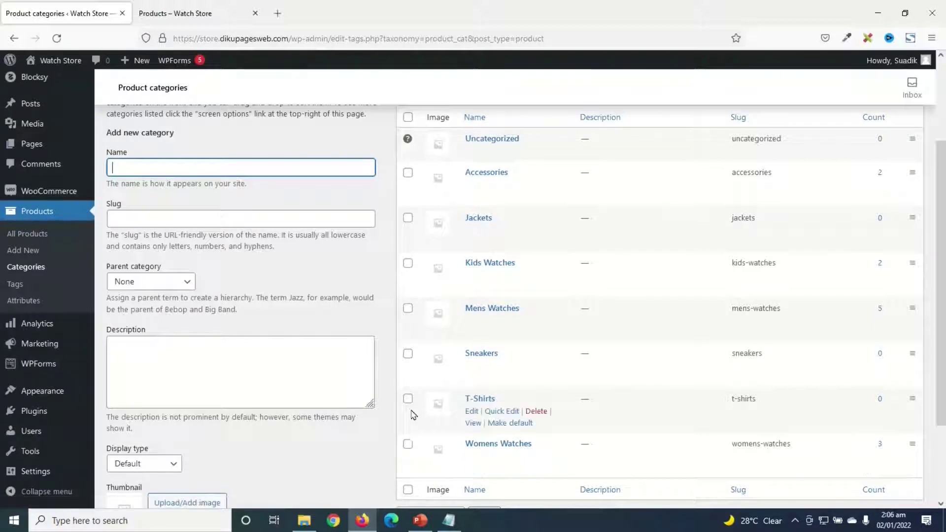
pyautogui.click(408, 400)
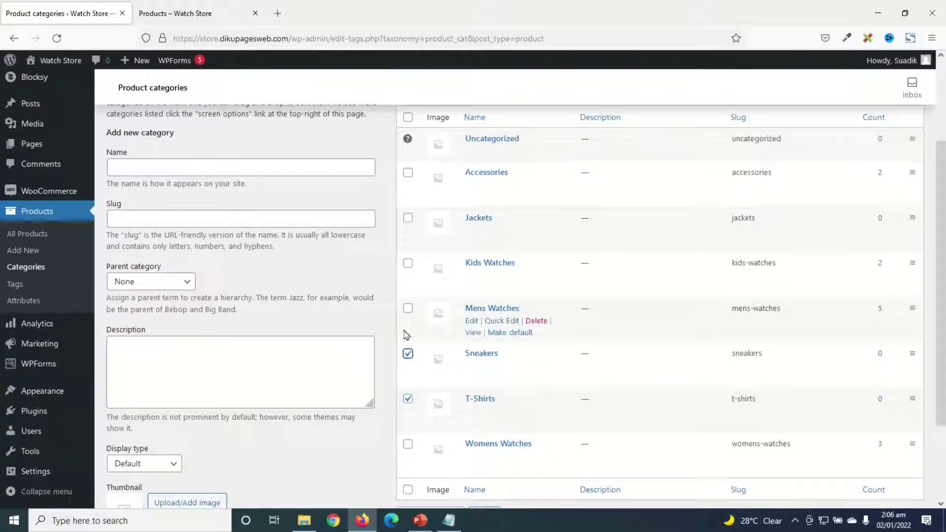
pyautogui.click(407, 218)
pyautogui.scroll(2, 470, 212)
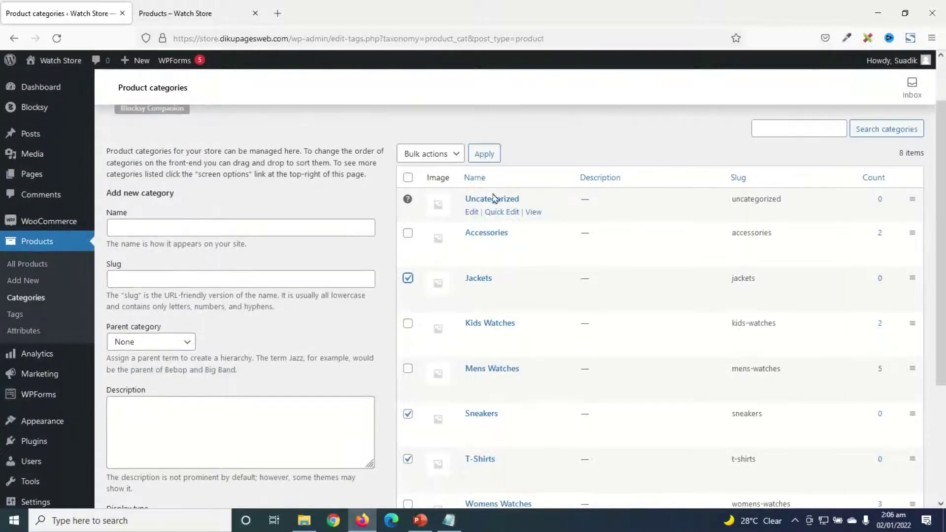
pyautogui.click(429, 154)
pyautogui.click(414, 190)
pyautogui.click(483, 154)
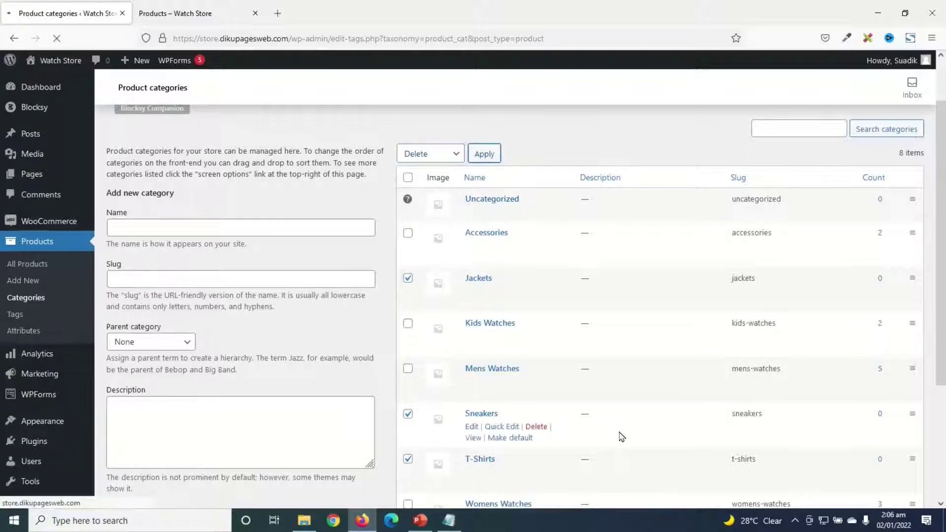
pyautogui.scroll(-2, 624, 463)
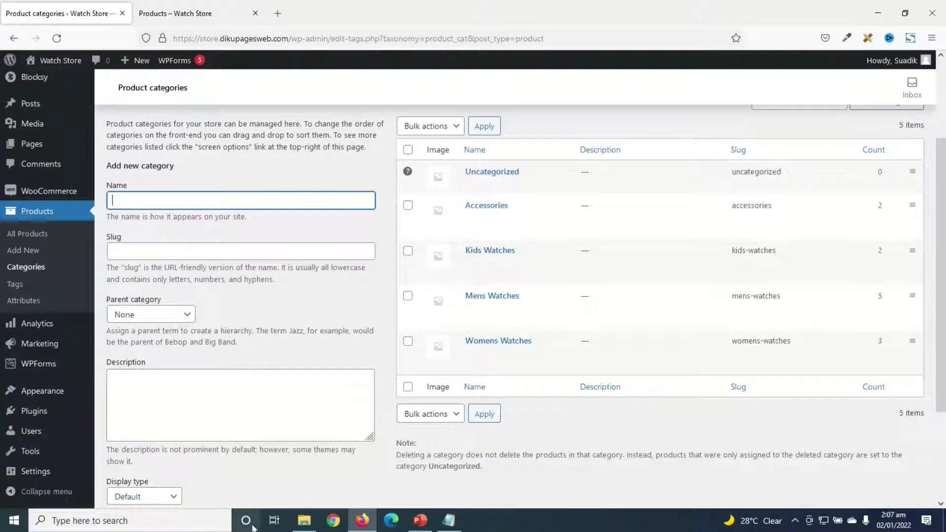
# Step: Check the storefront's header navigation, open the site's menu editor and look through the Main Menu items for duplicate and invalid entries
pyautogui.click(175, 14)
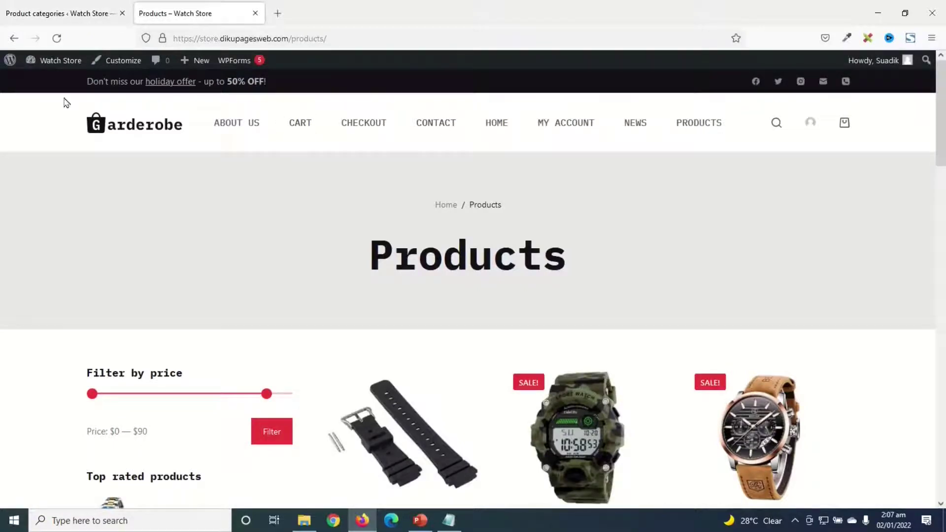
pyautogui.click(49, 15)
pyautogui.moveTo(42, 398)
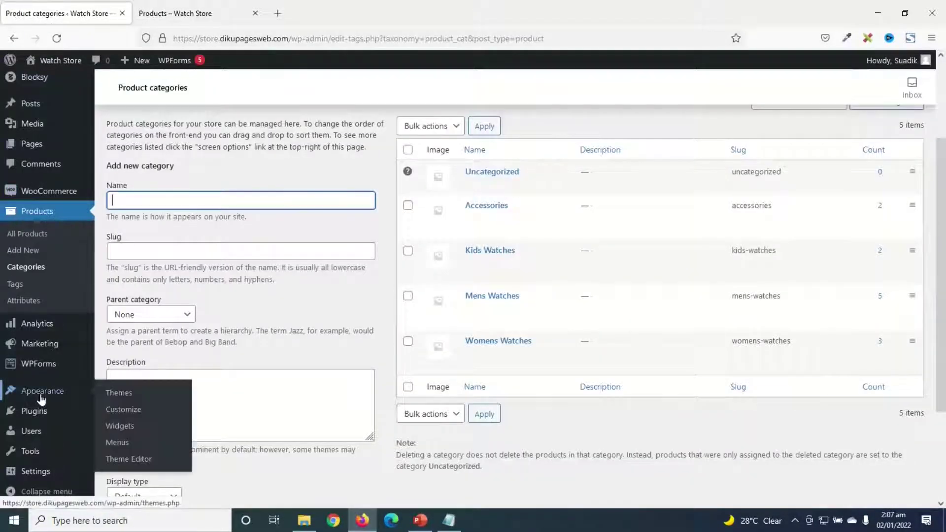
pyautogui.click(120, 443)
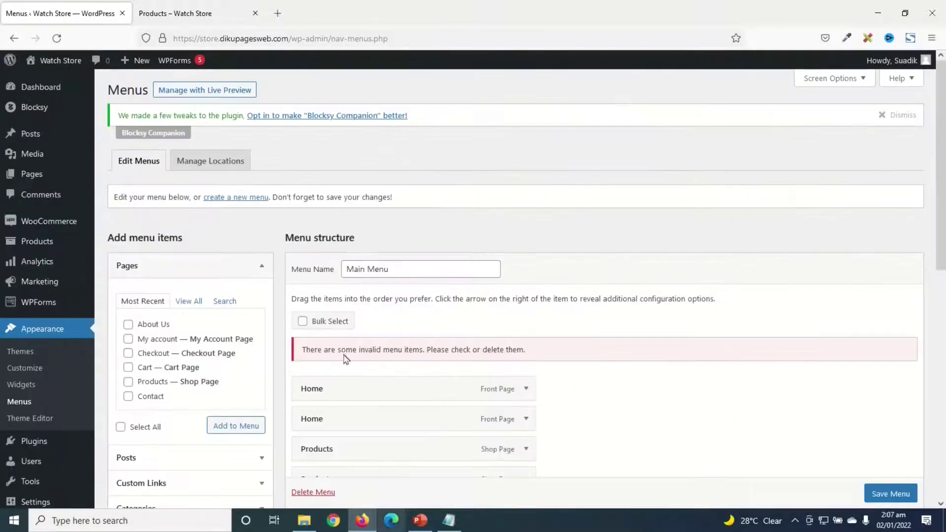
pyautogui.click(411, 271)
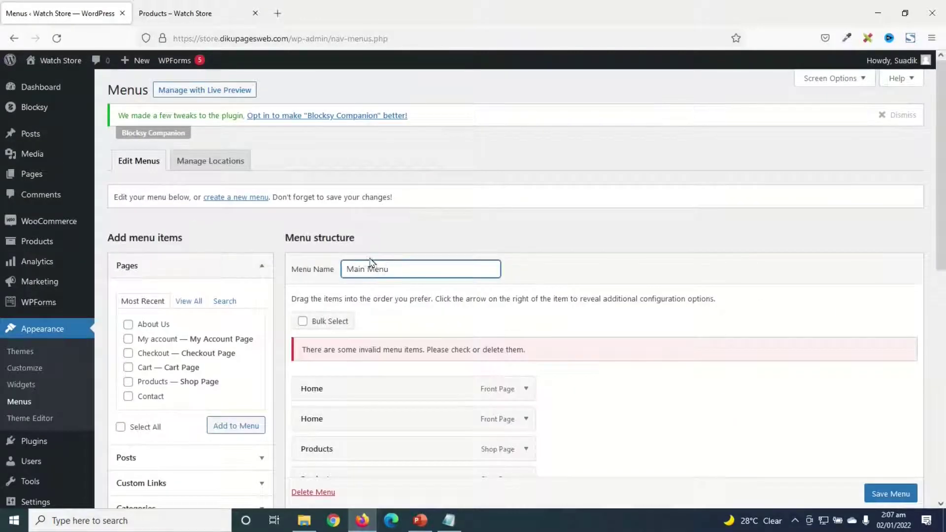
pyautogui.scroll(-5, 370, 261)
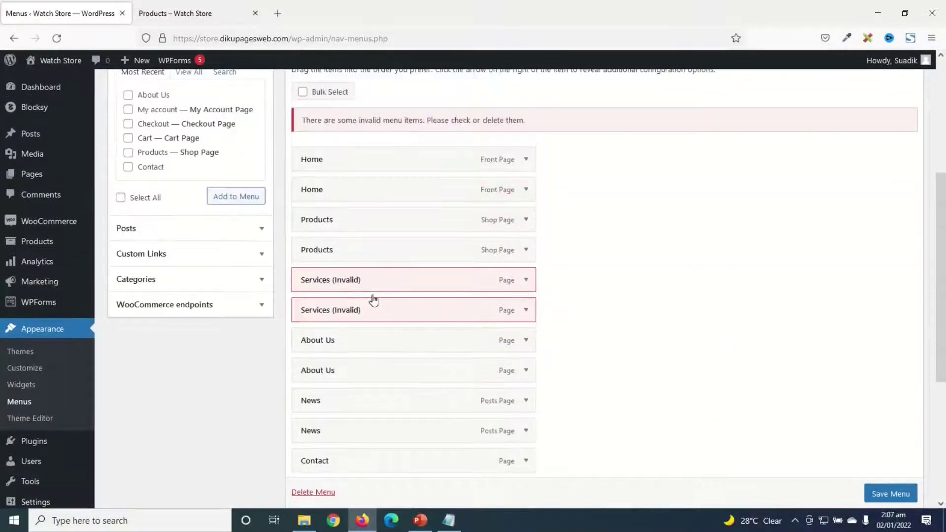
pyautogui.scroll(1, 373, 301)
pyautogui.scroll(-1, 386, 428)
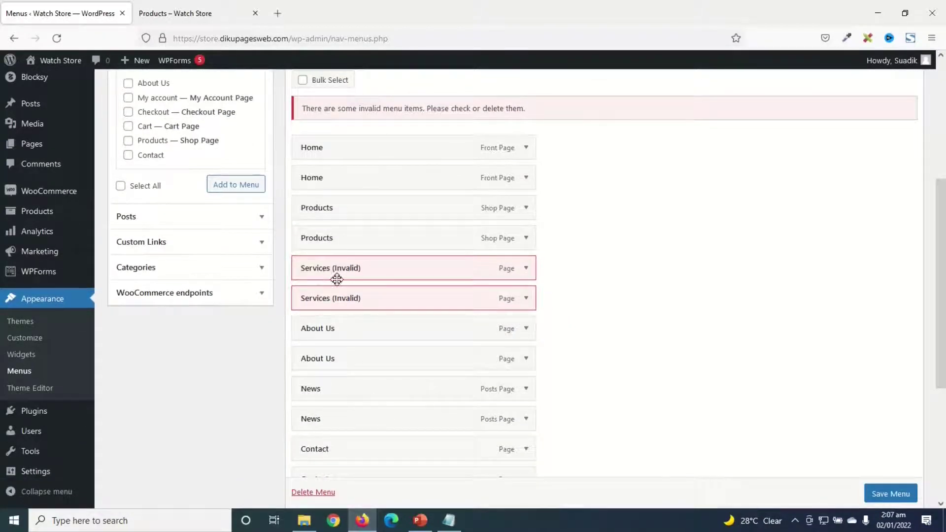
pyautogui.scroll(-2, 346, 284)
pyautogui.scroll(3, 359, 236)
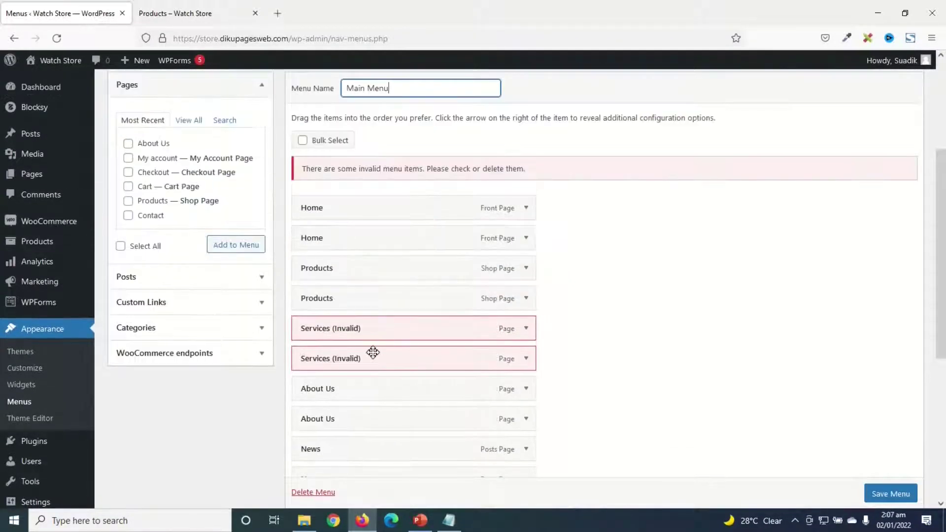
# Step: Remove the duplicate Home and duplicate Products items from Main Menu
pyautogui.click(525, 209)
pyautogui.click(312, 317)
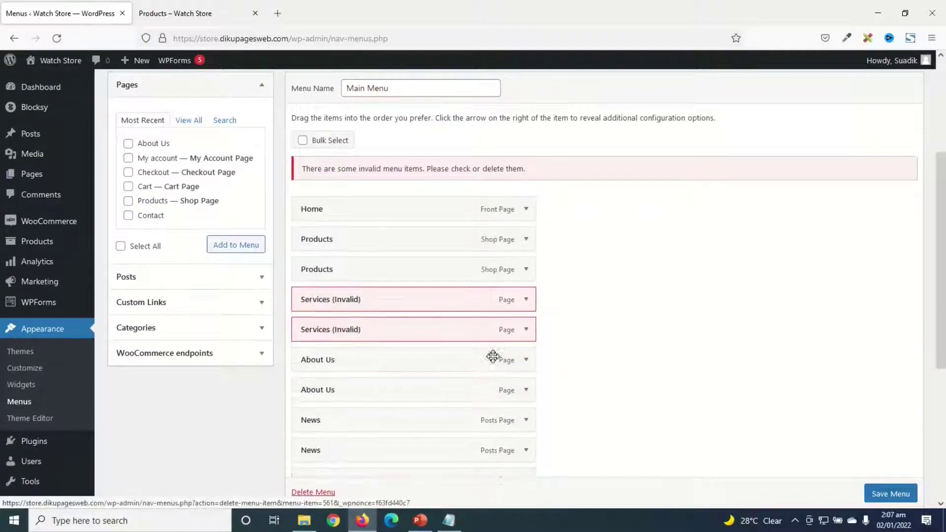
pyautogui.click(525, 208)
pyautogui.click(526, 209)
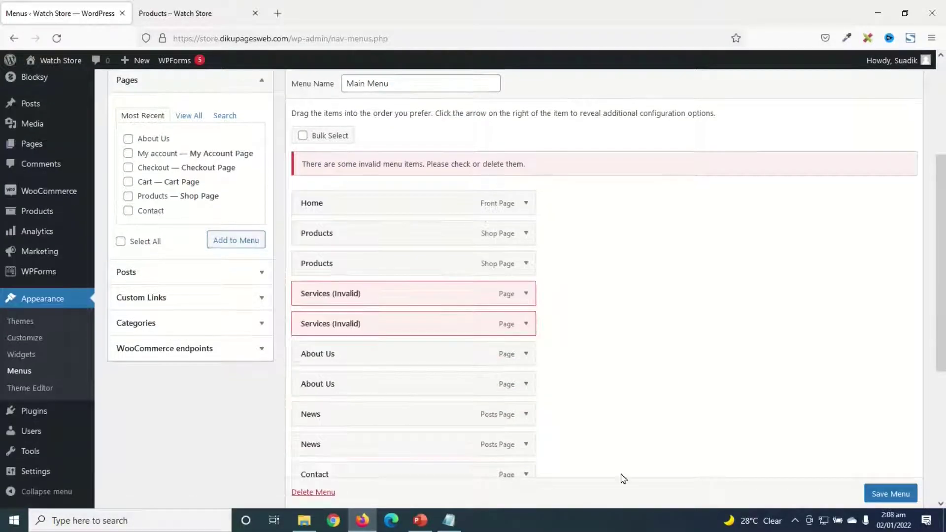
pyautogui.click(526, 233)
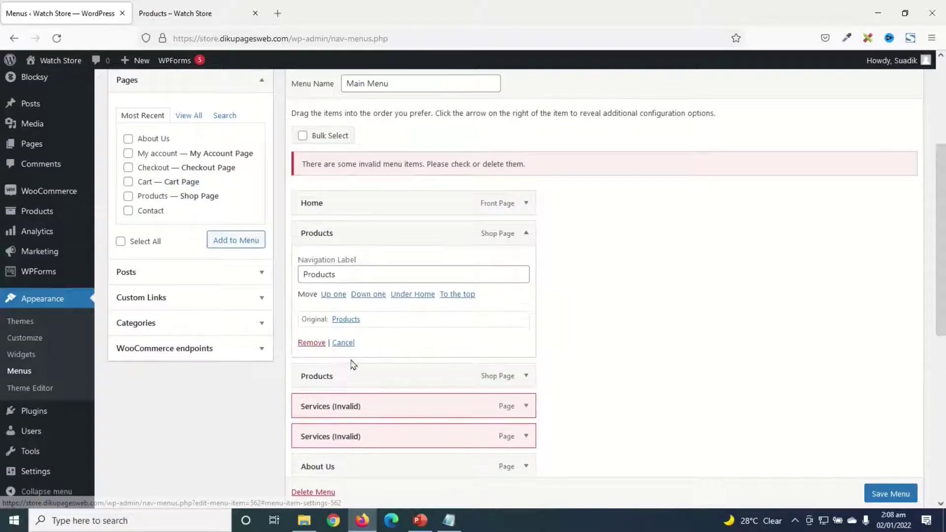
pyautogui.click(310, 341)
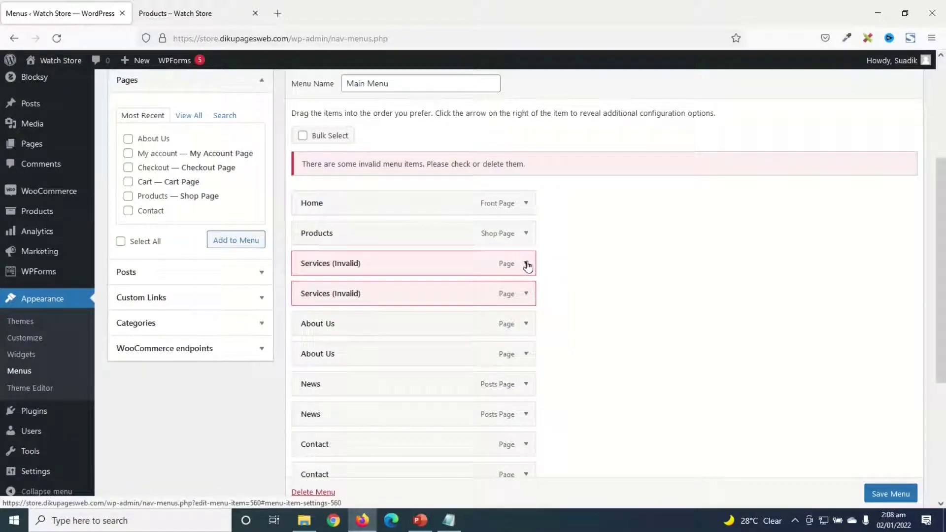
# Step: Remove both invalid Services items and the duplicate About Us, News and Contact items, and save Main Menu
pyautogui.click(525, 264)
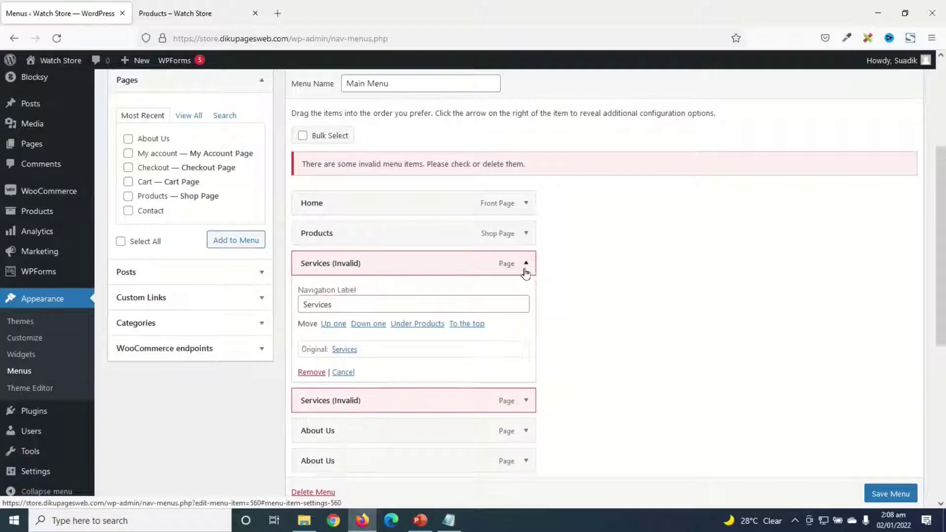
pyautogui.click(313, 374)
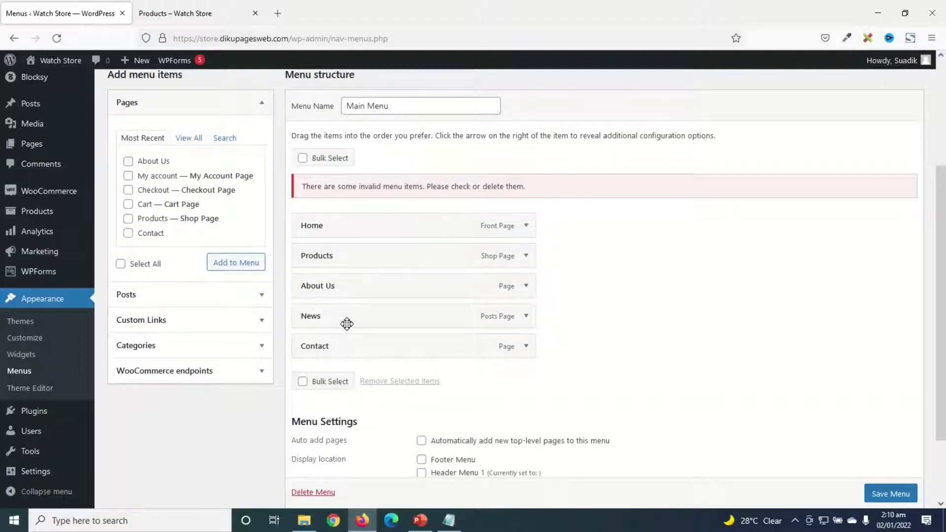
pyautogui.click(889, 496)
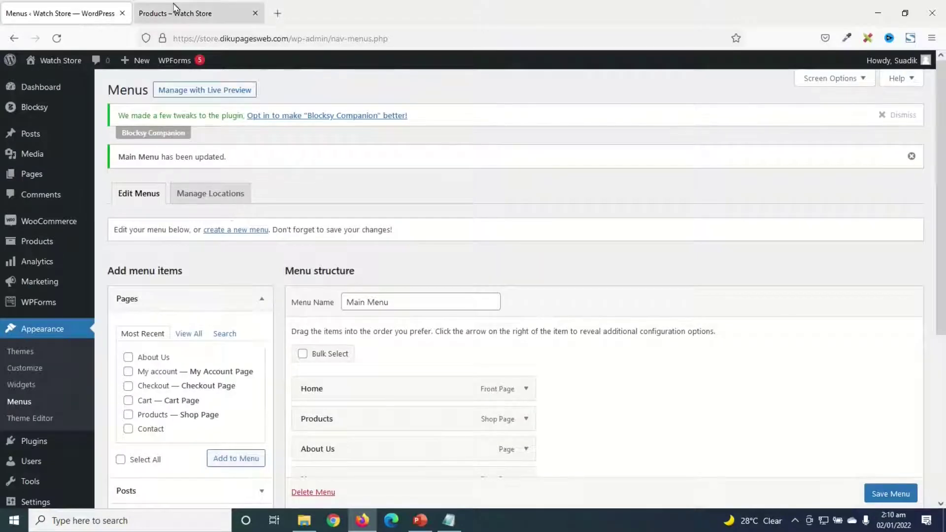
# Step: Assign Main Menu to the Header Menu 1 display location, save it and reload the storefront to check the header navigation
pyautogui.click(234, 10)
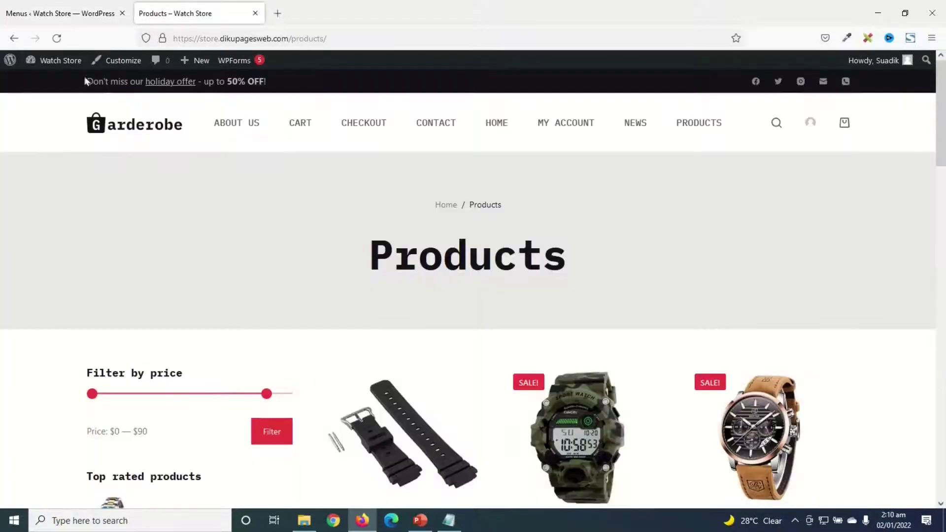
pyautogui.click(57, 39)
pyautogui.click(40, 17)
pyautogui.scroll(-5, 315, 309)
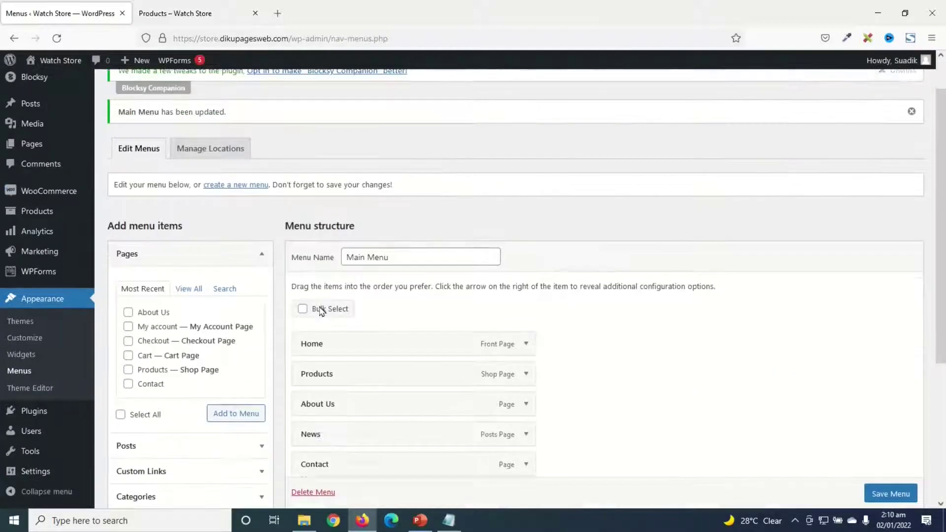
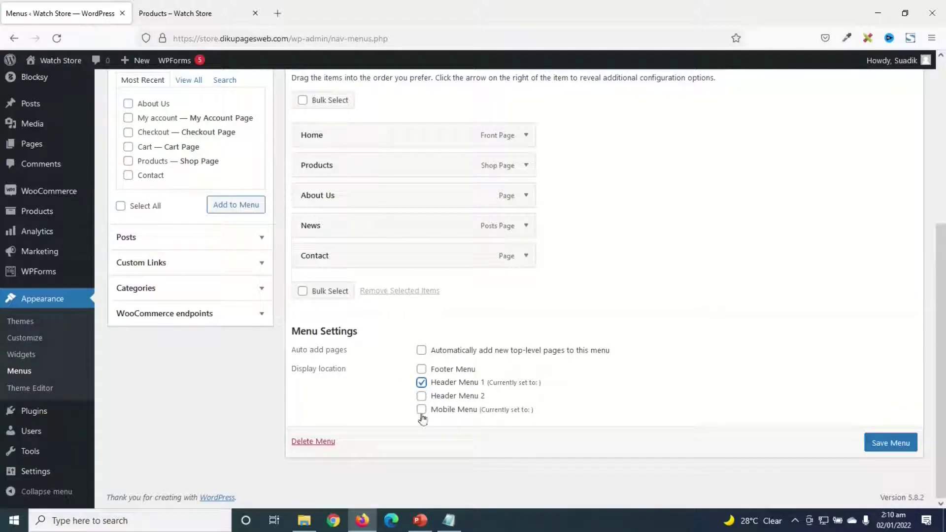
pyautogui.click(885, 445)
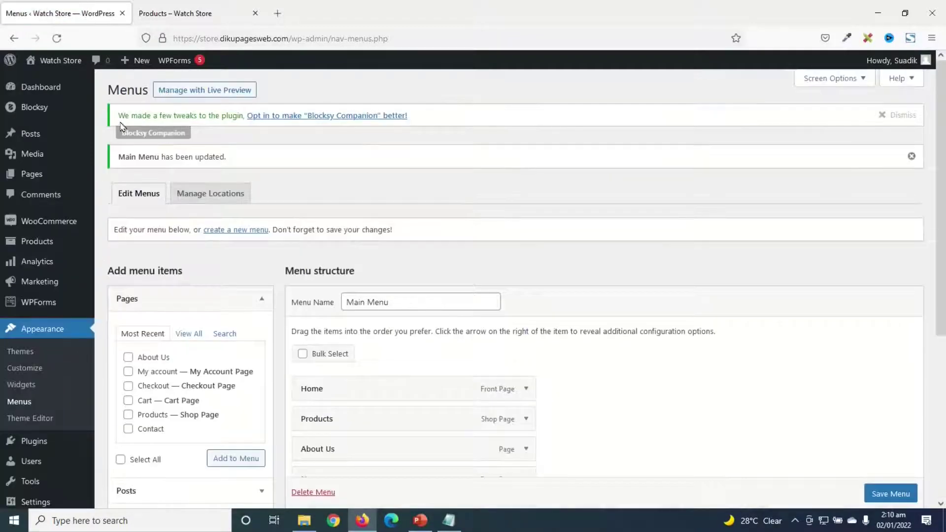
pyautogui.click(186, 13)
pyautogui.click(56, 38)
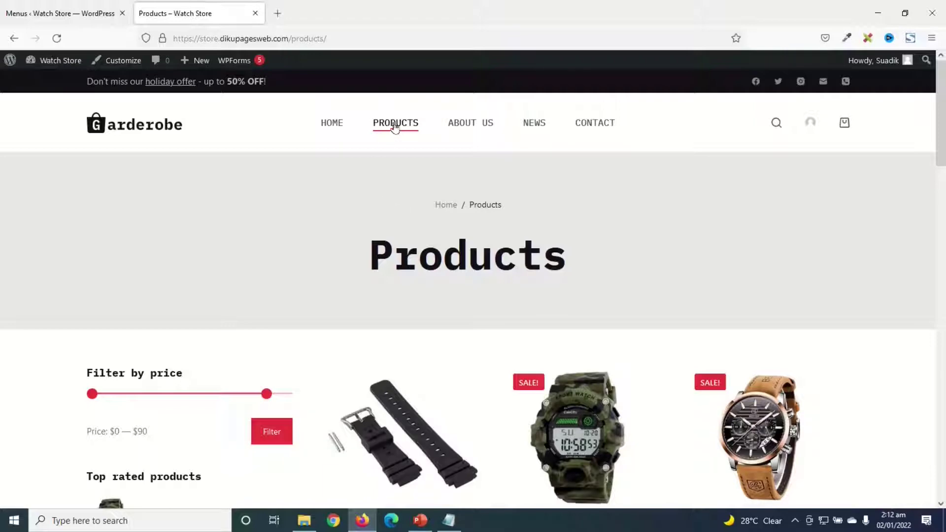
# Step: Return to the menu editor and look for the product categories among the item types that can be added
pyautogui.click(30, 14)
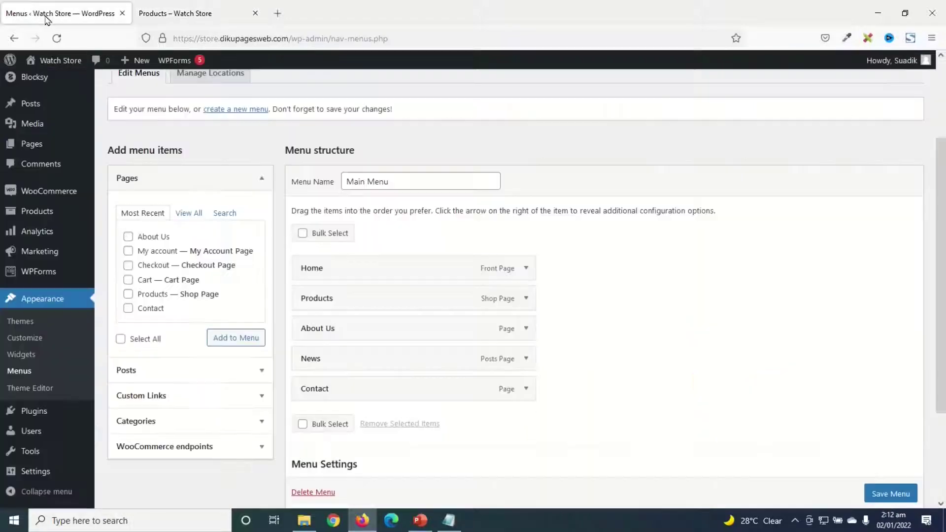
pyautogui.scroll(-3, 211, 354)
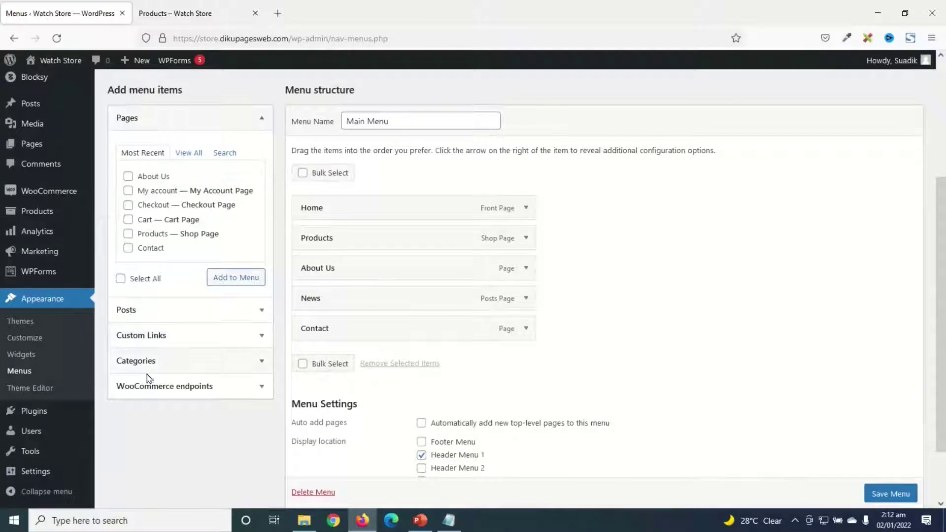
pyautogui.click(252, 362)
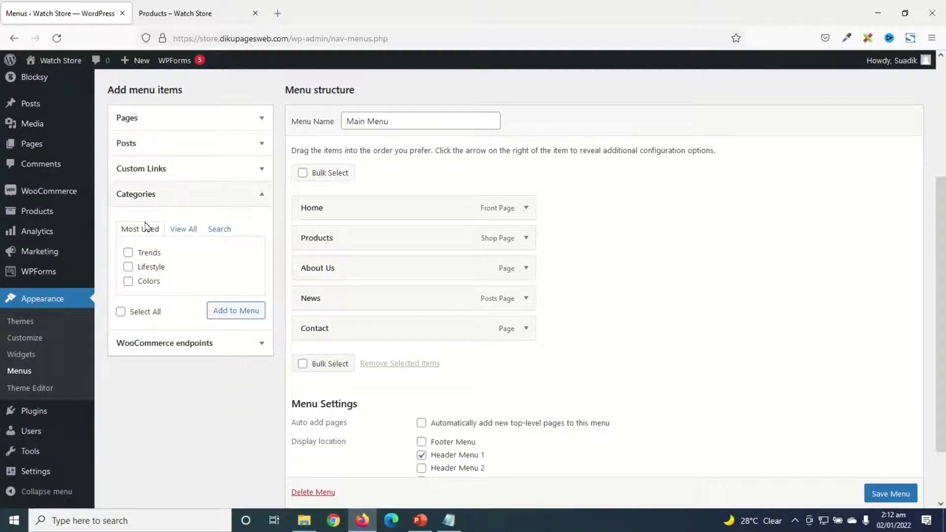
pyautogui.click(146, 197)
pyautogui.scroll(4, 266, 321)
pyautogui.click(197, 375)
pyautogui.scroll(-5, 496, 412)
pyautogui.scroll(5, 591, 394)
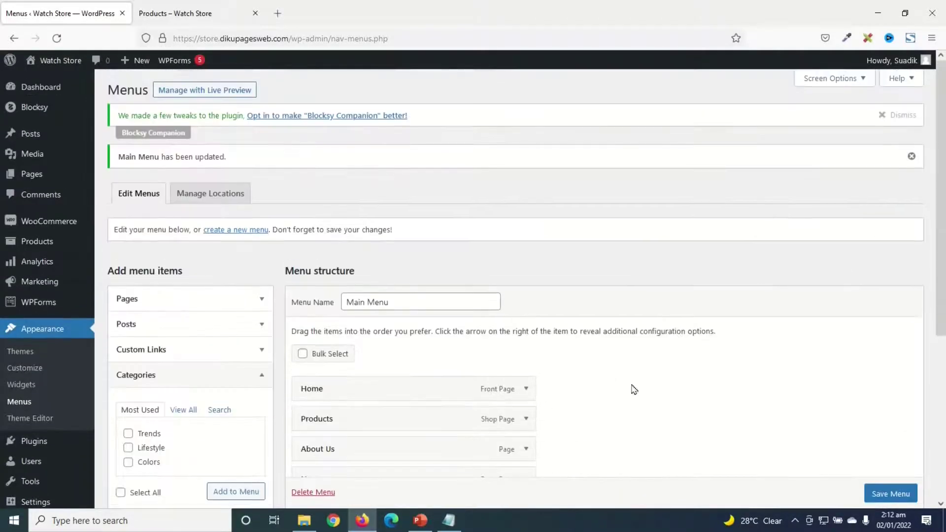
# Step: Enable the Product categories screen element so that product categories can be added to menus
pyautogui.click(826, 83)
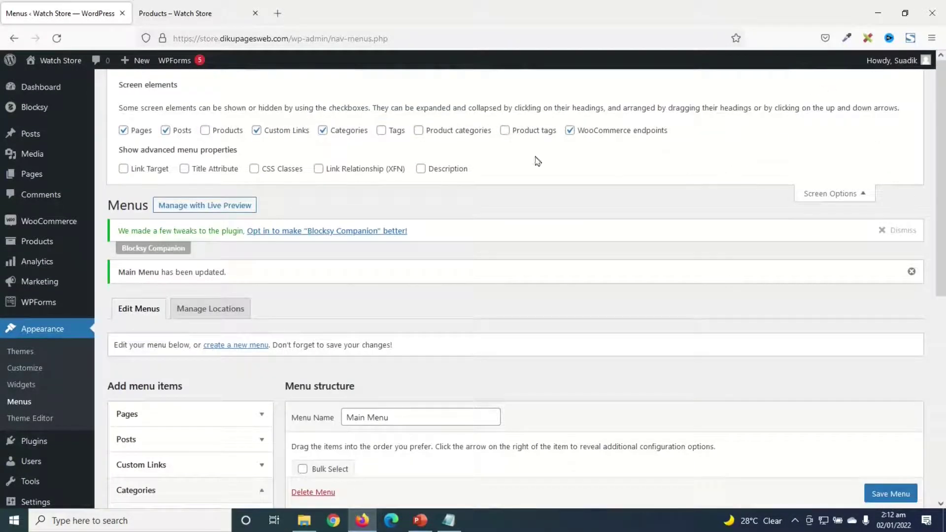
pyautogui.click(454, 136)
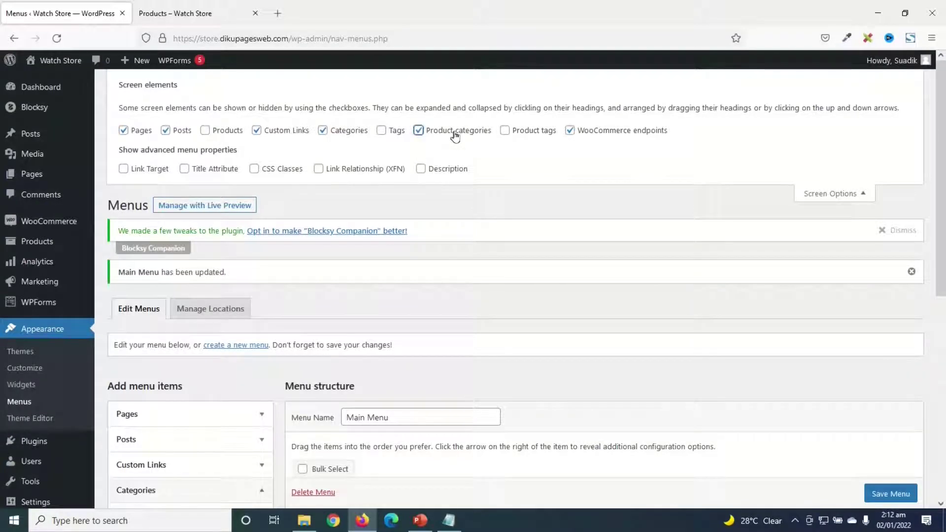
pyautogui.click(814, 197)
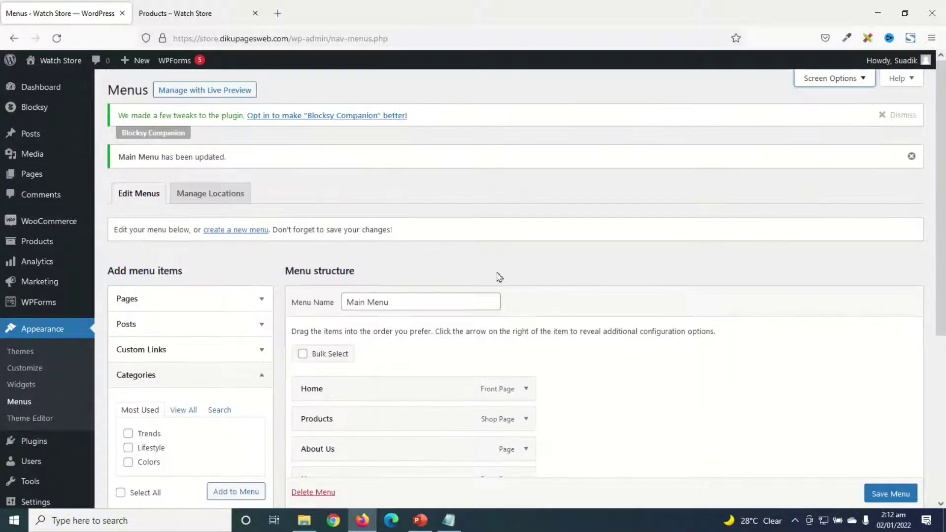
pyautogui.scroll(-3, 345, 315)
pyautogui.scroll(-1, 285, 325)
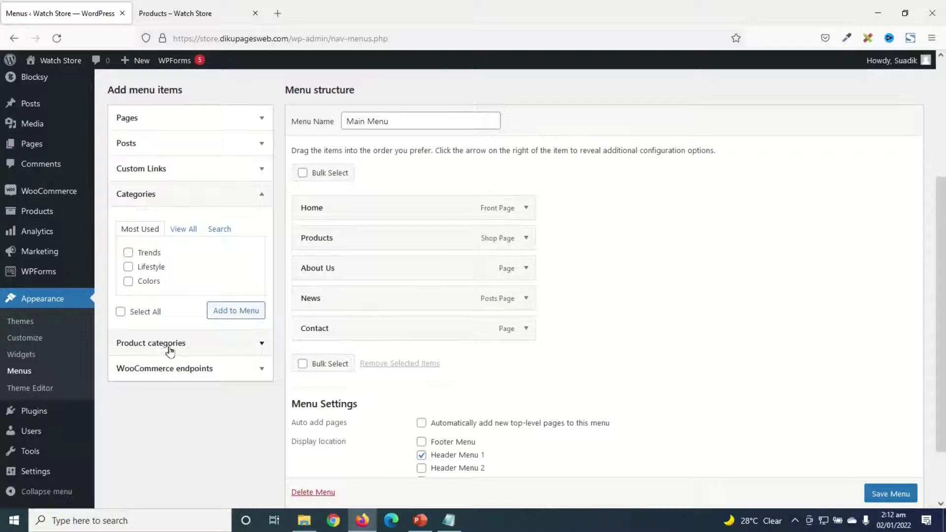
# Step: Add the Mens Watches, Womens Watches, Accessories and Kids Watches product categories to Main Menu
pyautogui.click(143, 344)
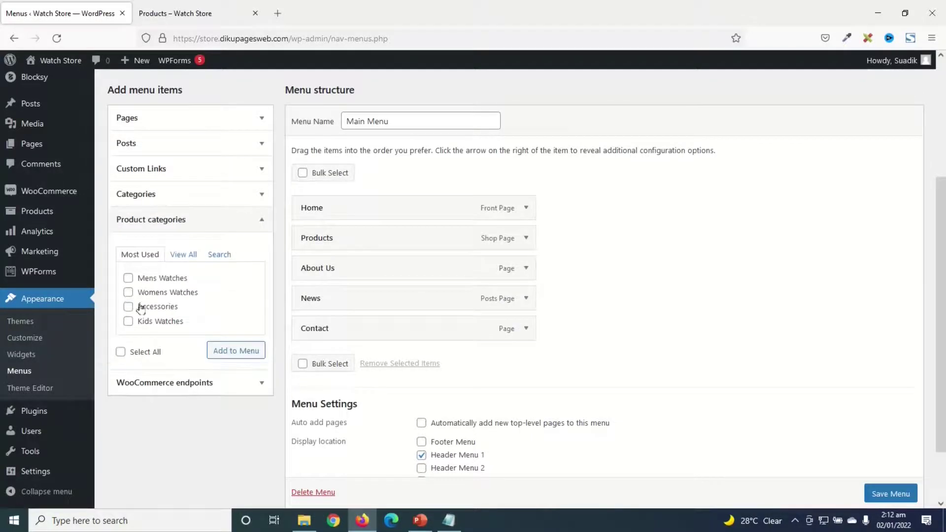
pyautogui.click(135, 358)
pyautogui.click(230, 352)
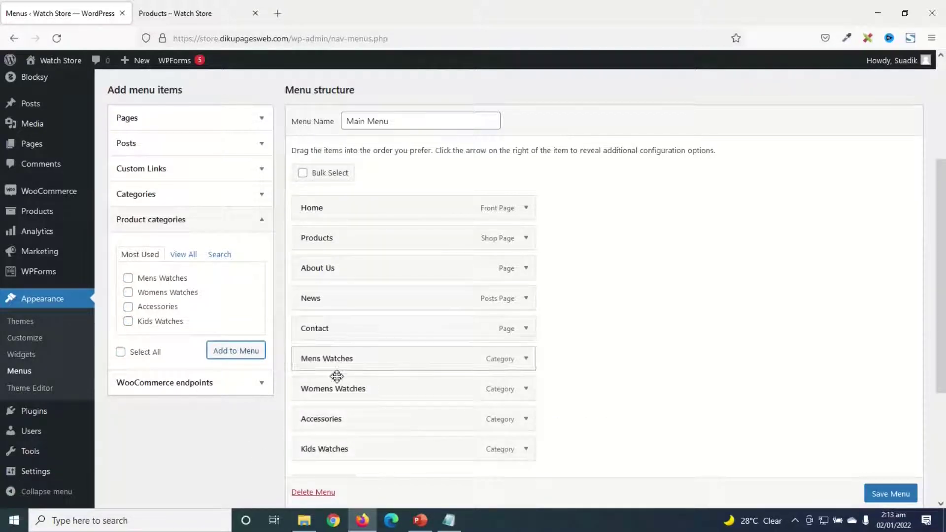
# Step: Nest Mens Watches, Womens Watches, Kids Watches and Accessories, in that order, as sub items under Products and save Main Menu
pyautogui.moveTo(323, 361); pyautogui.dragTo(345, 278)
pyautogui.moveTo(333, 395); pyautogui.dragTo(355, 302)
pyautogui.moveTo(336, 424); pyautogui.dragTo(352, 333)
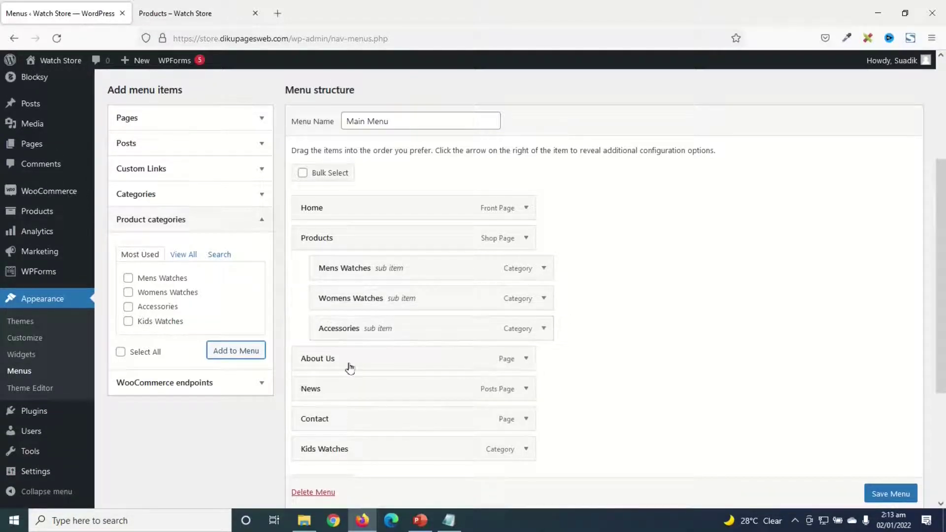
pyautogui.moveTo(342, 452); pyautogui.dragTo(350, 326)
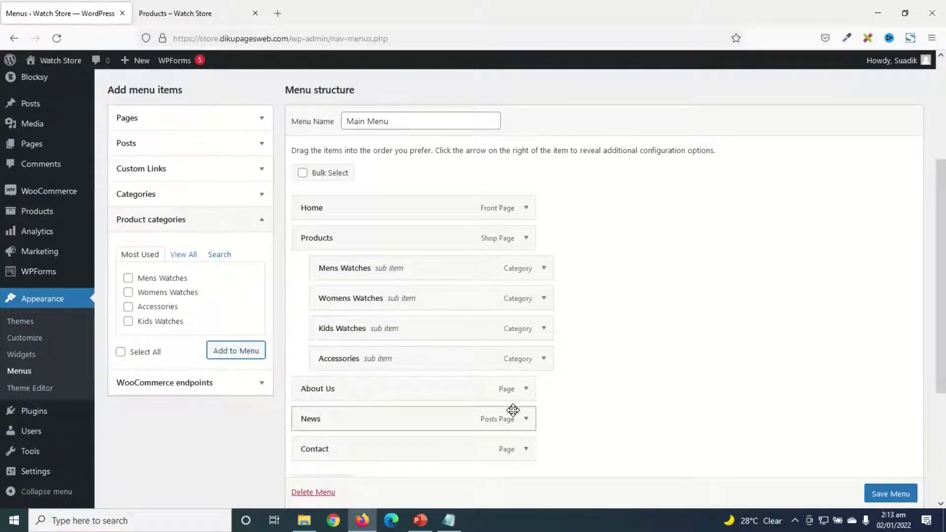
pyautogui.click(886, 496)
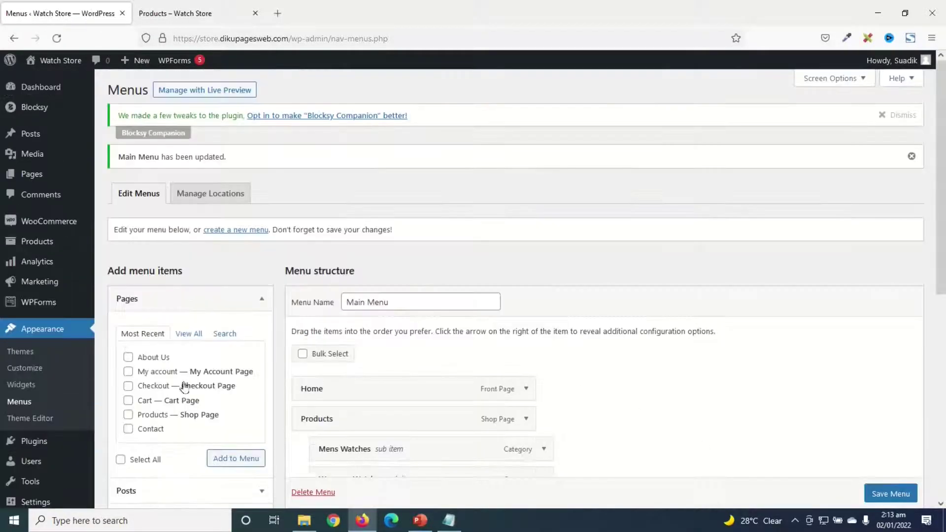
# Step: Reload the storefront's Products page and check the Products submenu in the header
pyautogui.click(175, 13)
pyautogui.click(57, 38)
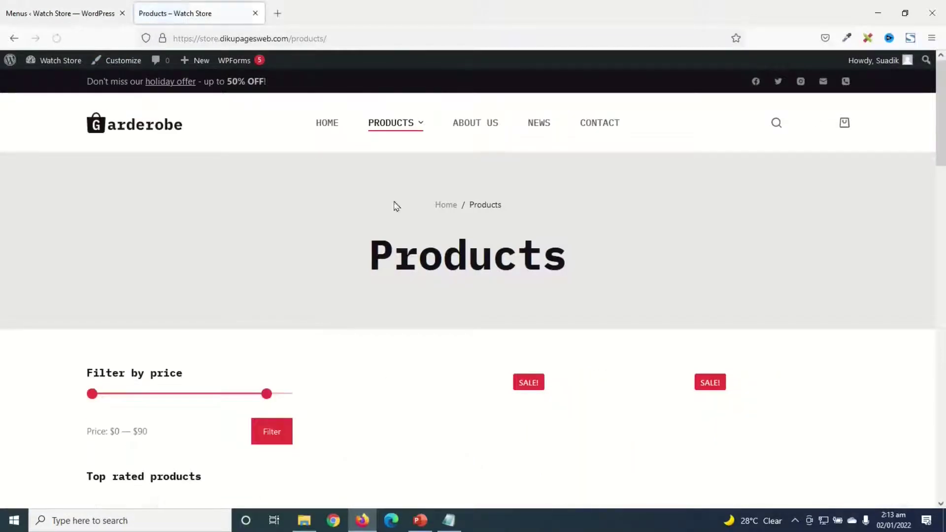
pyautogui.moveTo(405, 126)
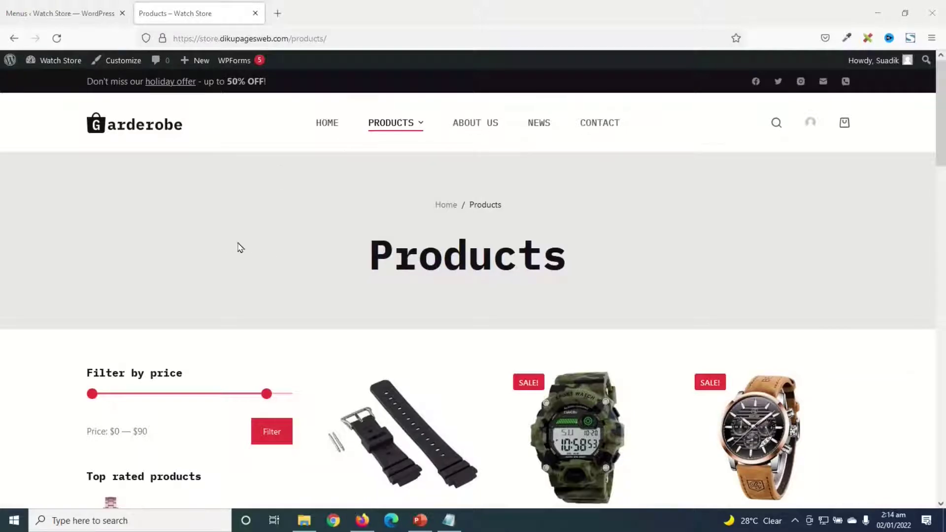
# Step: Look through the storefront's home page sections and the demo posts on the News page
pyautogui.click(140, 137)
pyautogui.scroll(-20, 319, 209)
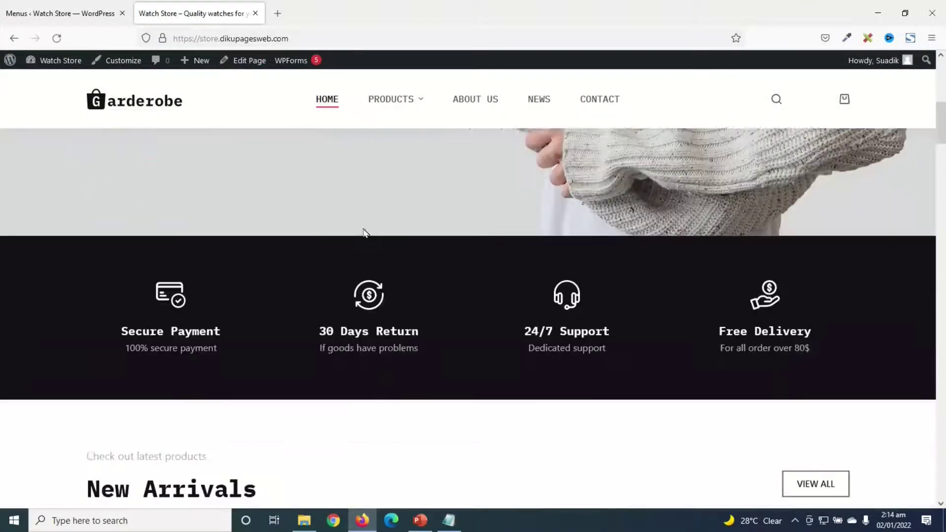
pyautogui.scroll(-10, 382, 244)
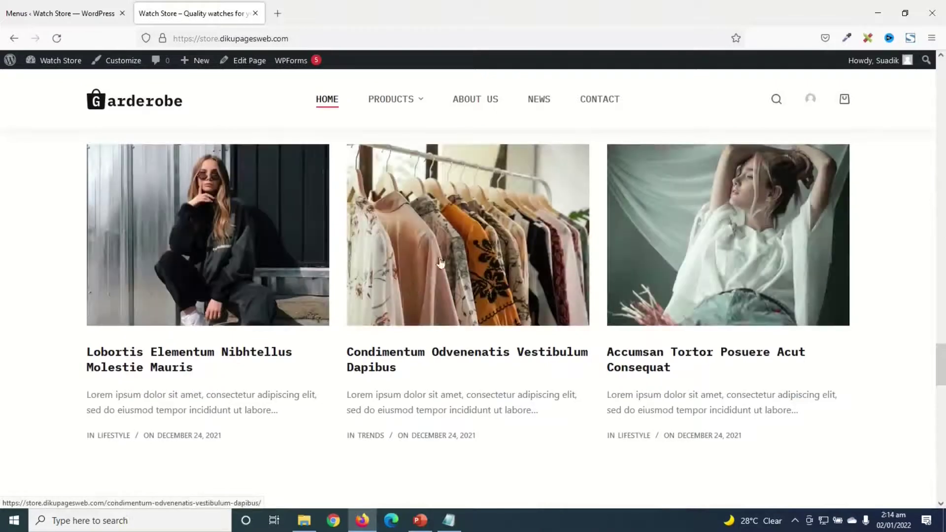
pyautogui.click(540, 104)
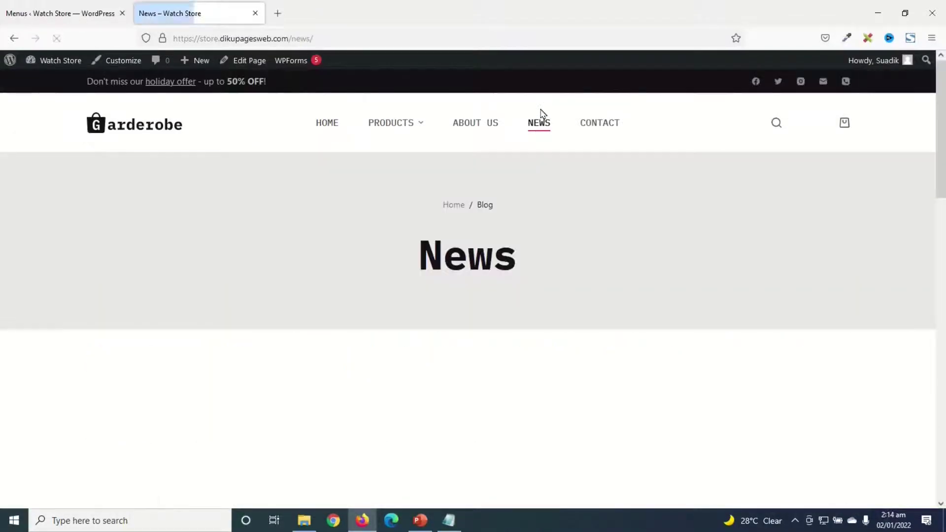
pyautogui.scroll(-8, 498, 354)
pyautogui.scroll(5, 498, 354)
pyautogui.scroll(-5, 344, 236)
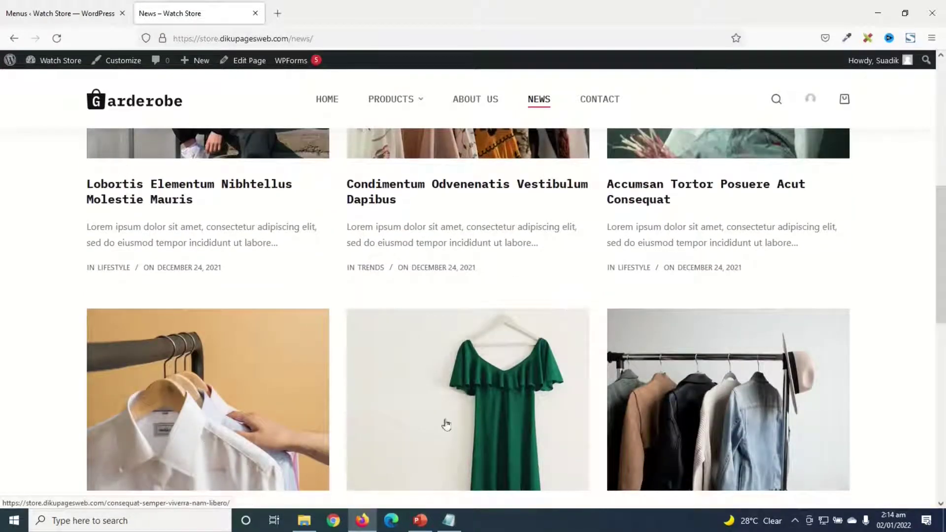
pyautogui.scroll(5, 427, 344)
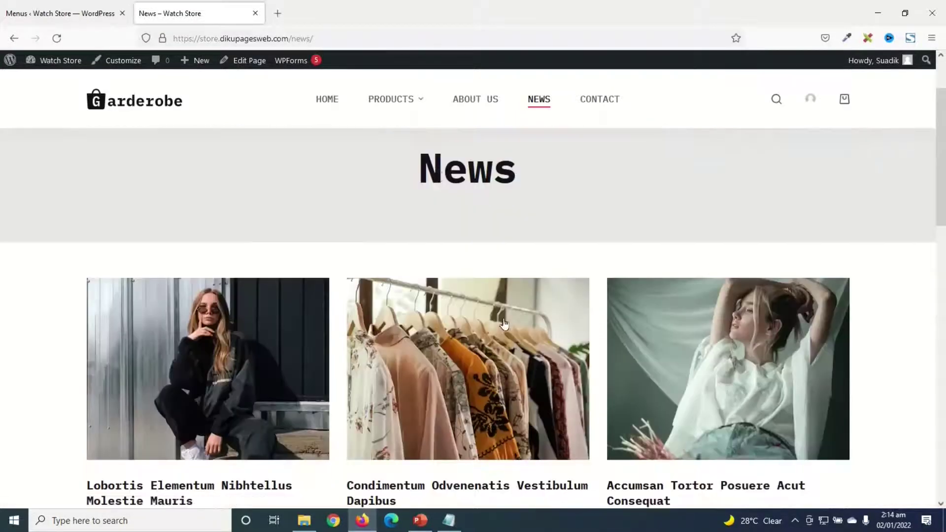
pyautogui.scroll(-5, 502, 325)
pyautogui.scroll(5, 420, 383)
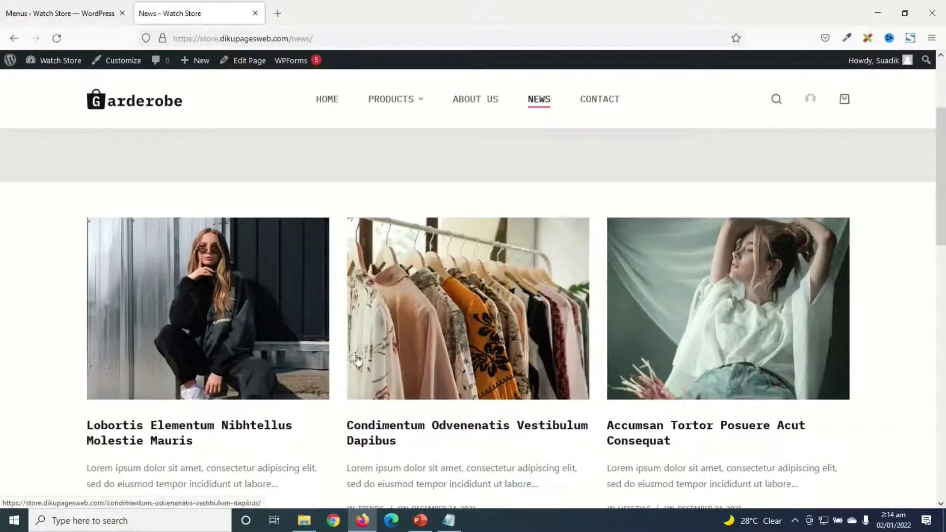
# Step: Return to the site admin and start a new blog post
pyautogui.click(48, 16)
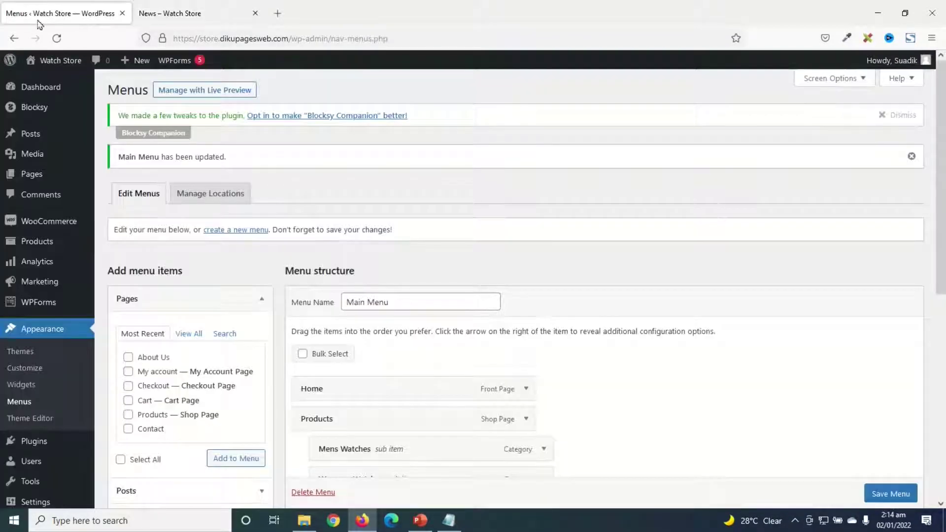
pyautogui.moveTo(29, 134)
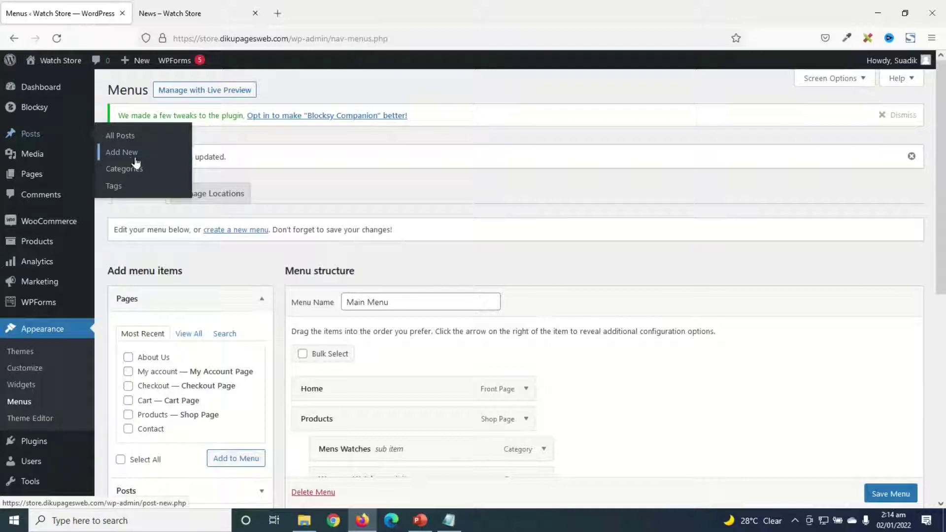
pyautogui.click(136, 161)
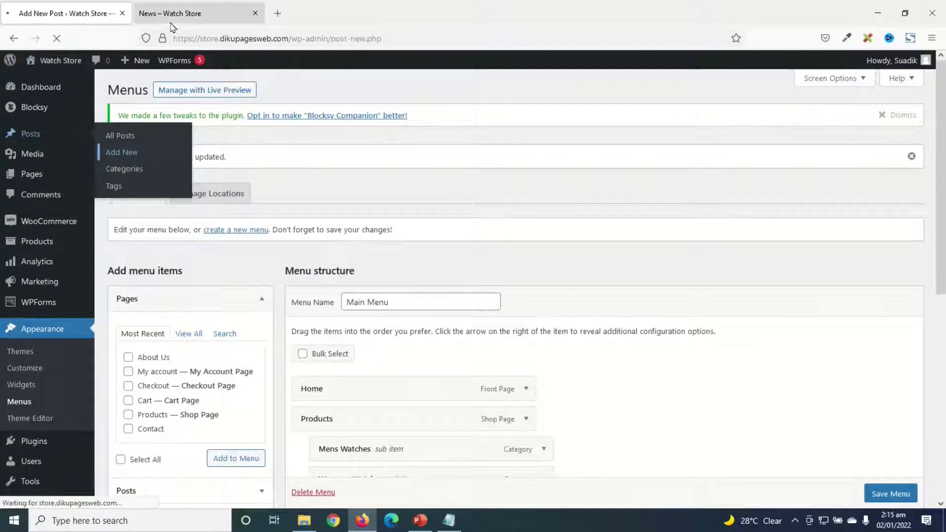
# Step: Review how the existing posts' images, titles and excerpts are laid out on the storefront's News page
pyautogui.click(192, 15)
pyautogui.scroll(-3, 669, 317)
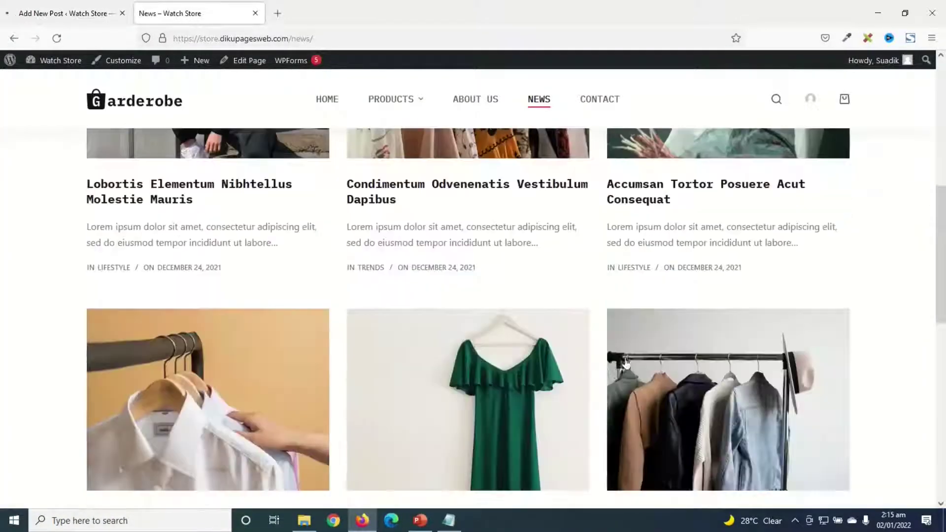
pyautogui.scroll(4, 665, 335)
pyautogui.scroll(-3, 498, 373)
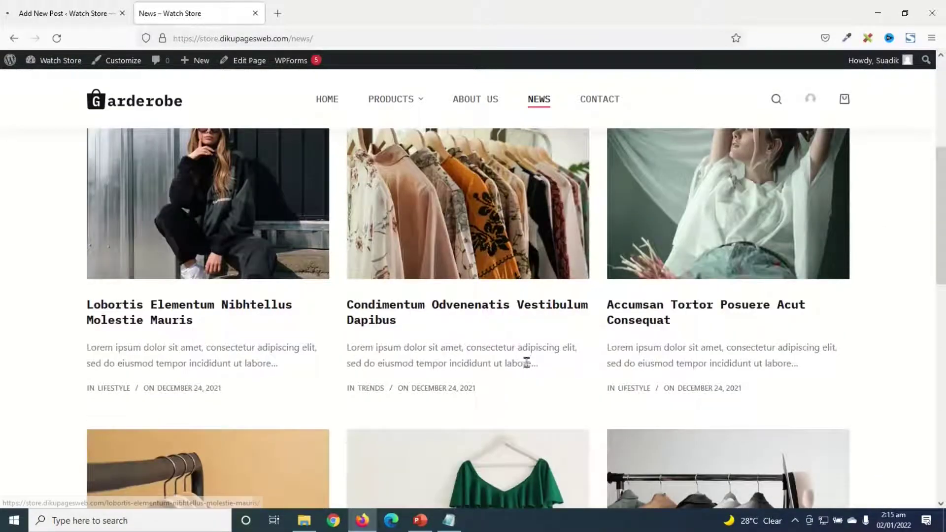
pyautogui.scroll(3, 527, 362)
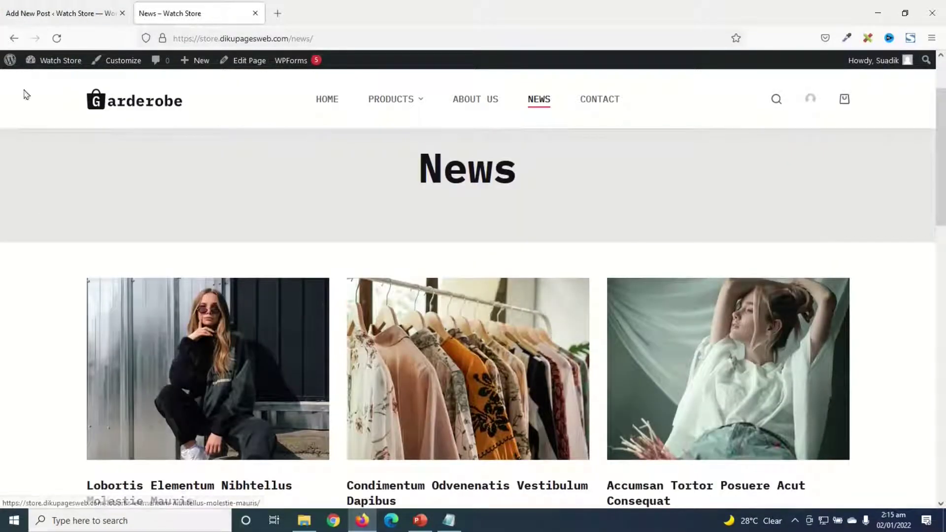
# Step: Dismiss the welcome guide in the new post's editor and turn off Fullscreen mode
pyautogui.click(31, 15)
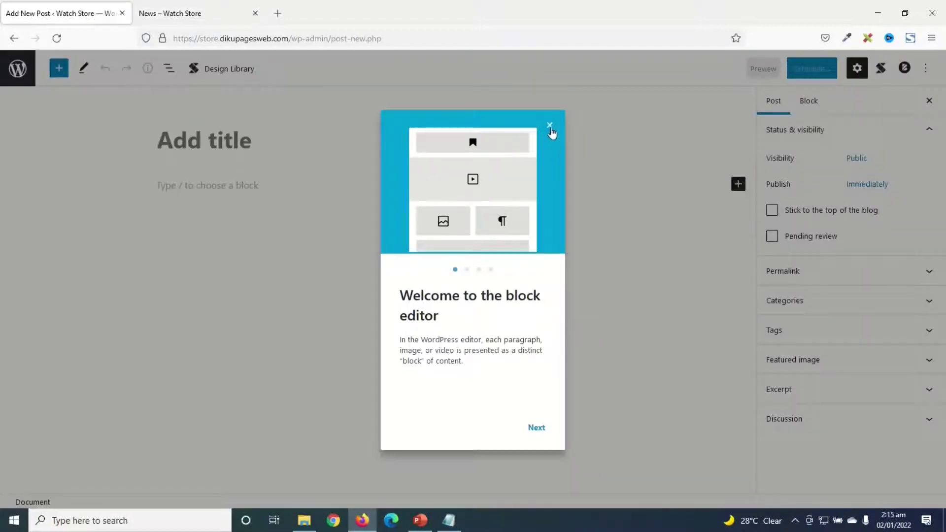
pyautogui.click(549, 126)
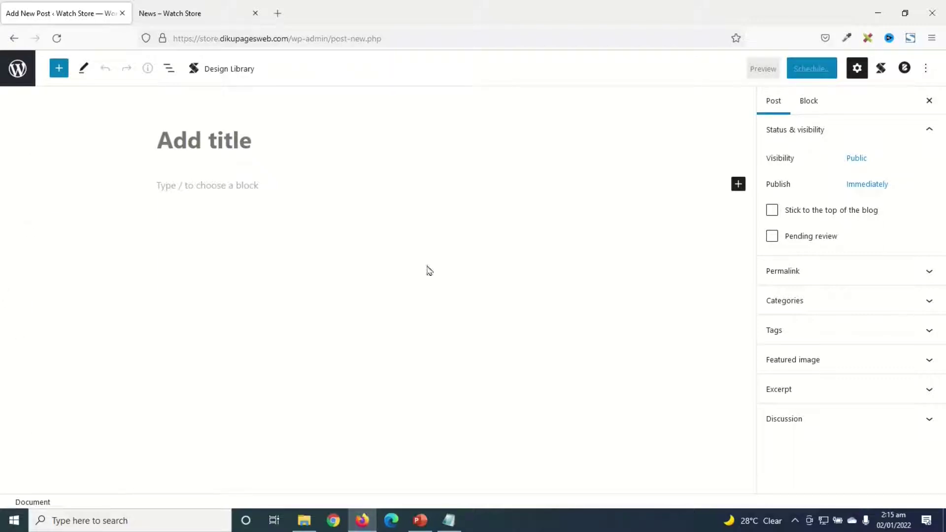
pyautogui.click(926, 69)
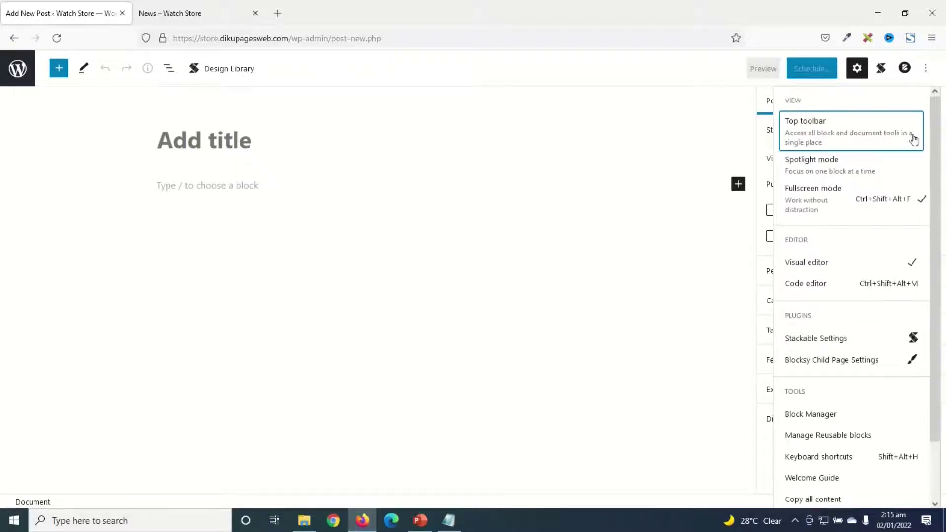
pyautogui.click(827, 207)
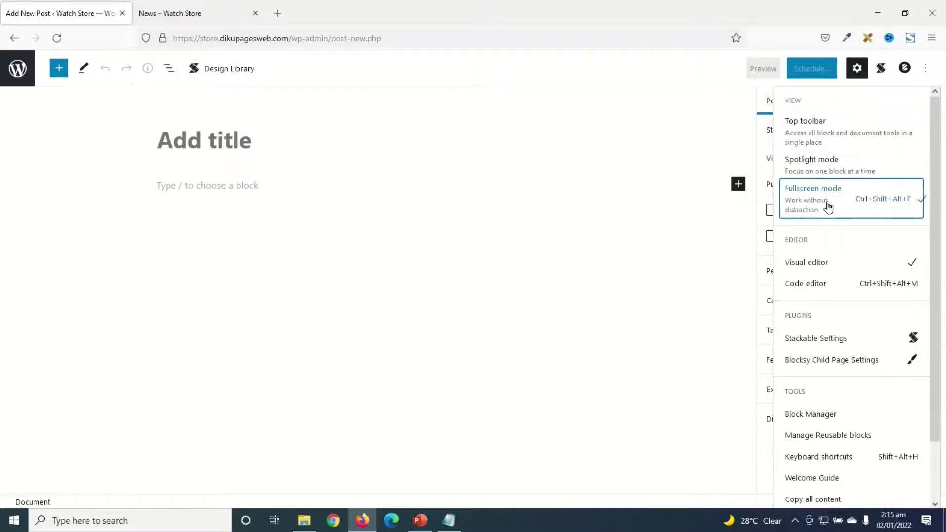
pyautogui.moveTo(4, 425)
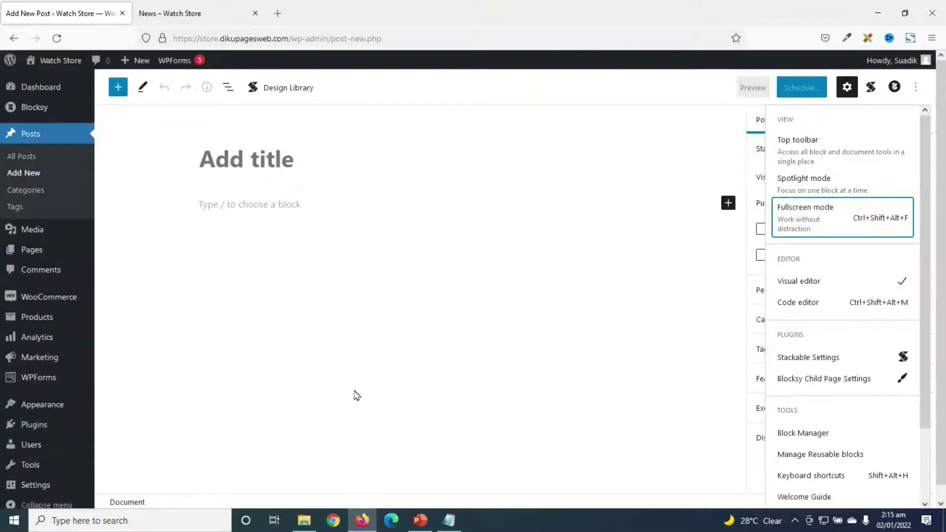
# Step: Title the post "Why You Need a Watch as a Man" and fill its body with three paragraphs of Lorem Ipsum placeholder text
pyautogui.click(242, 160)
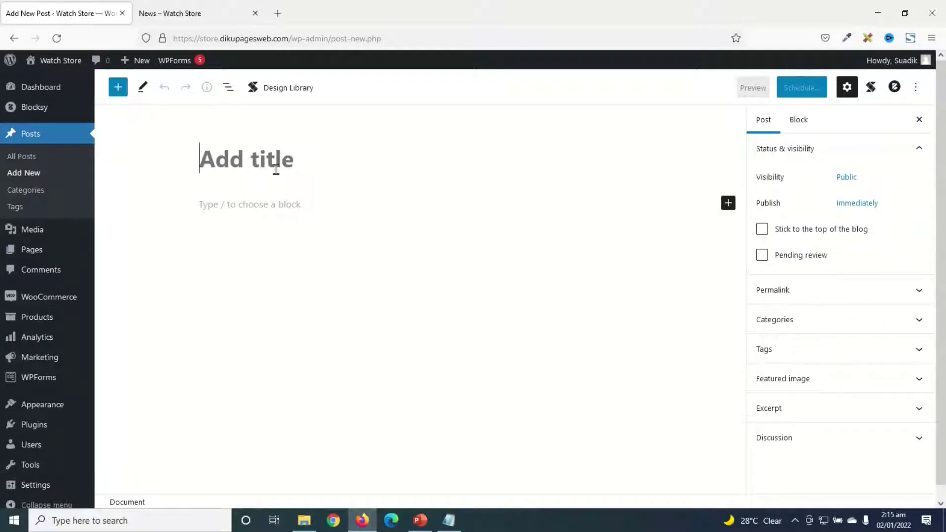
pyautogui.write('Why You Need a Watch as a Man')
pyautogui.click(229, 205)
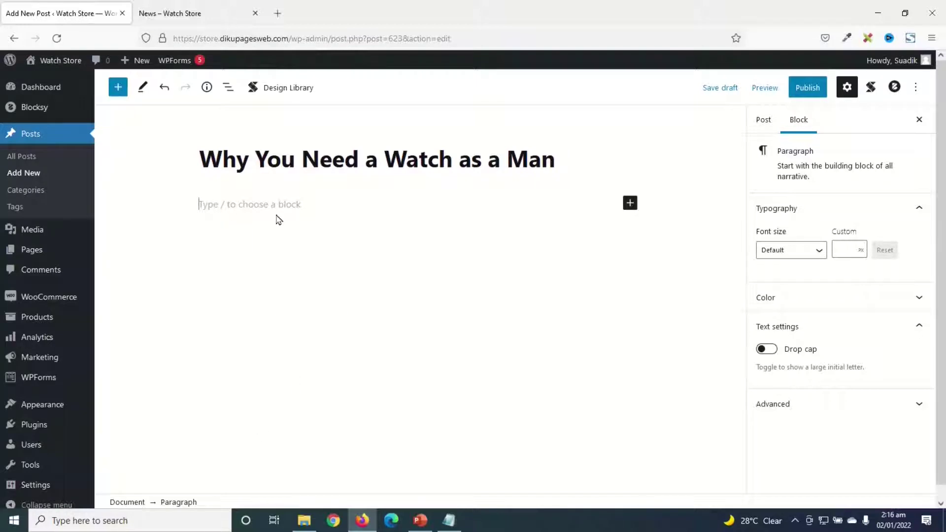
pyautogui.write("It is a long established fact that a reader will be distracted by the readable content of a page when looking at its layout. The point of using Lorem Ipsum is that it has a more-or-less normal distribution of letters, as opposed to using 'Content here, content here', making it look like readable English. Many desktop publishing packages and web page editors now use Lorem Ipsum as their default model text, and a search for 'lorem ipsum' will uncover many web sites still in their infancy. Various versions have evolved over the years, sometimes by accident, sometimes on purpose (injected humour and the like). It is a long established fact that a reader will be distracted by the readable content of a page when looking at its layout. The point of using Lorem Ipsum is that it has a more-or-less normal distribution of letters, as opposed to using 'Content here, content here', making it look like readable English. Many desktop publishing packages and web page editors now use Lorem Ipsum as their default model text, and a search for 'lorem ipsum' will uncover many web sites still in their infancy. Various versions have evolved over the years, sometimes by accident, sometimes on purpose (injected humour and the like).")
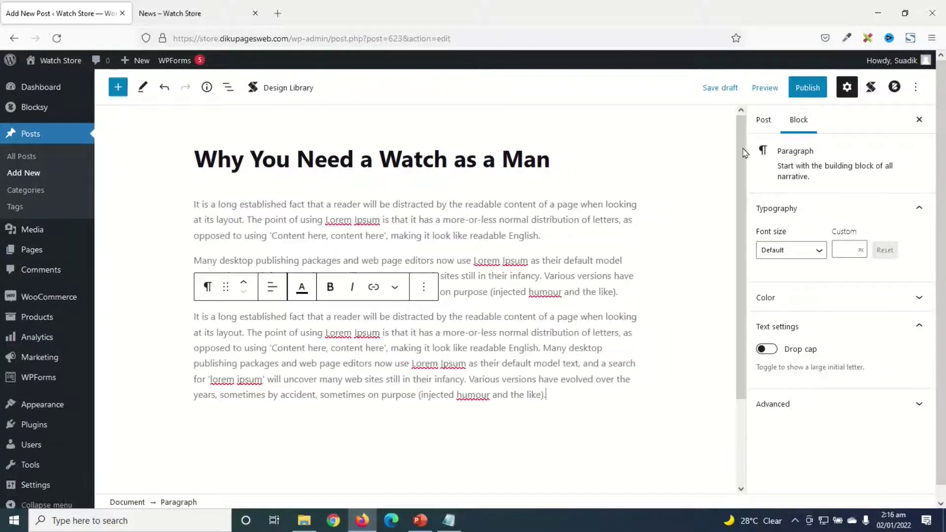
# Step: Upload blog-4 from the watches > media folder and set it as the post's featured image
pyautogui.click(765, 121)
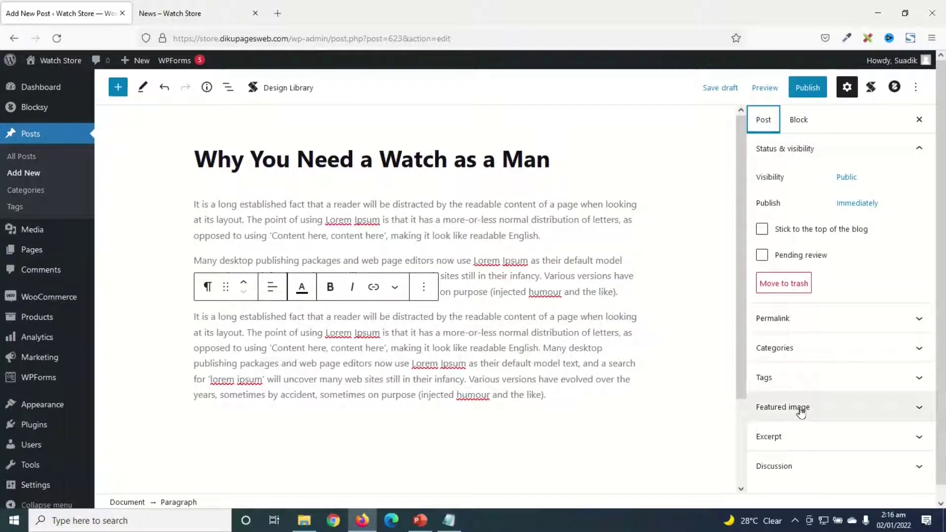
pyautogui.click(800, 412)
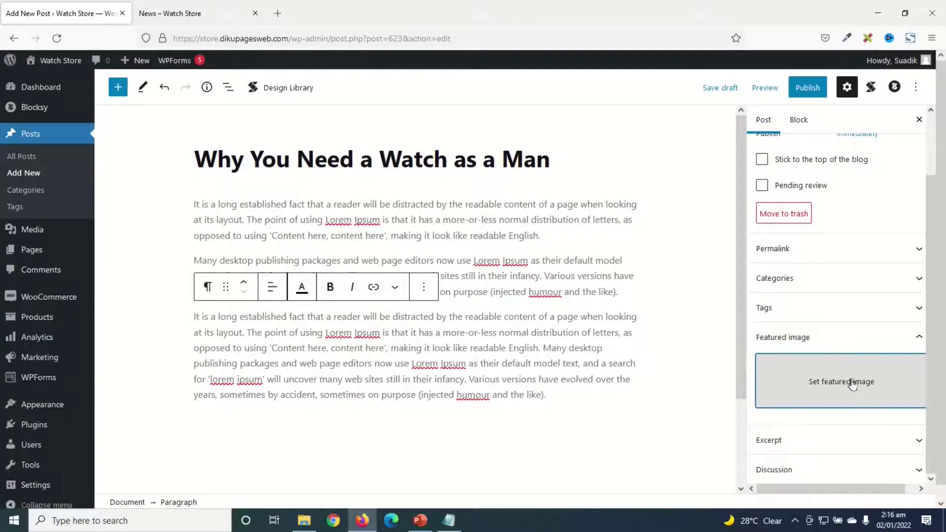
pyautogui.click(853, 385)
pyautogui.click(34, 107)
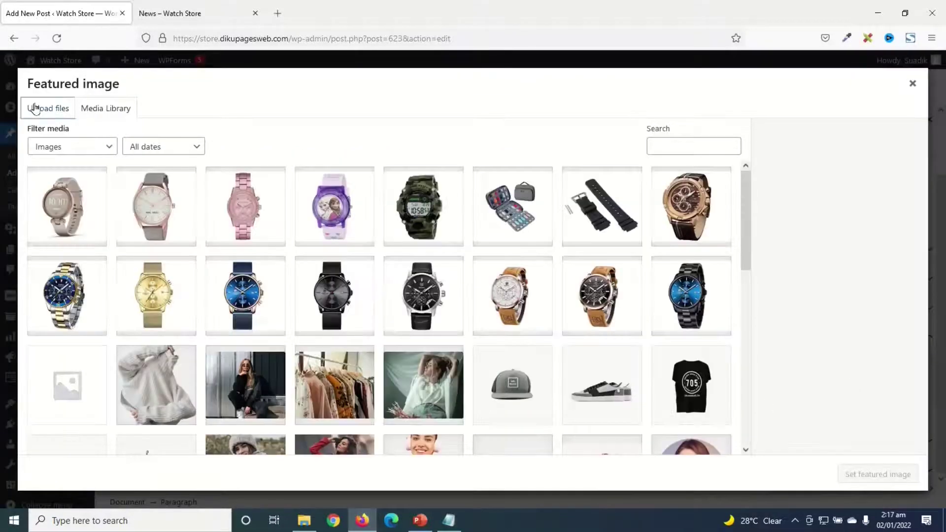
pyautogui.click(502, 282)
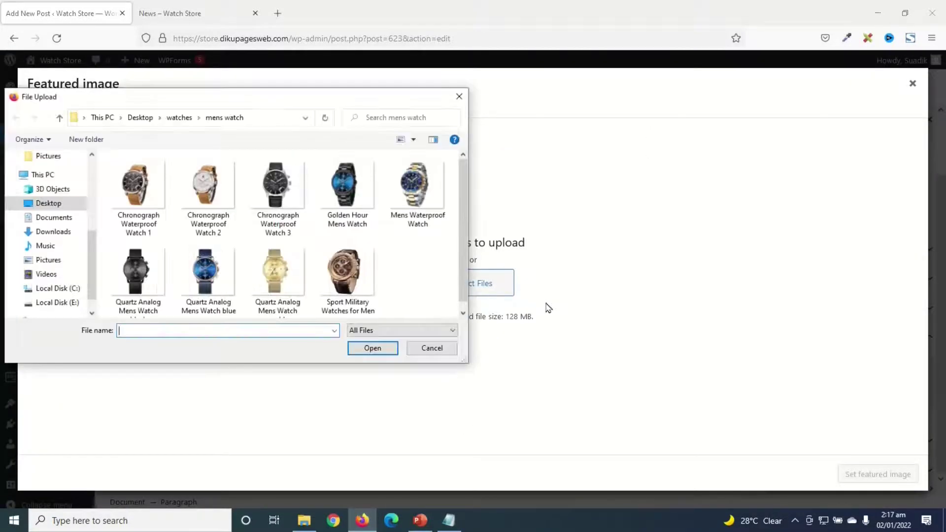
pyautogui.click(178, 118)
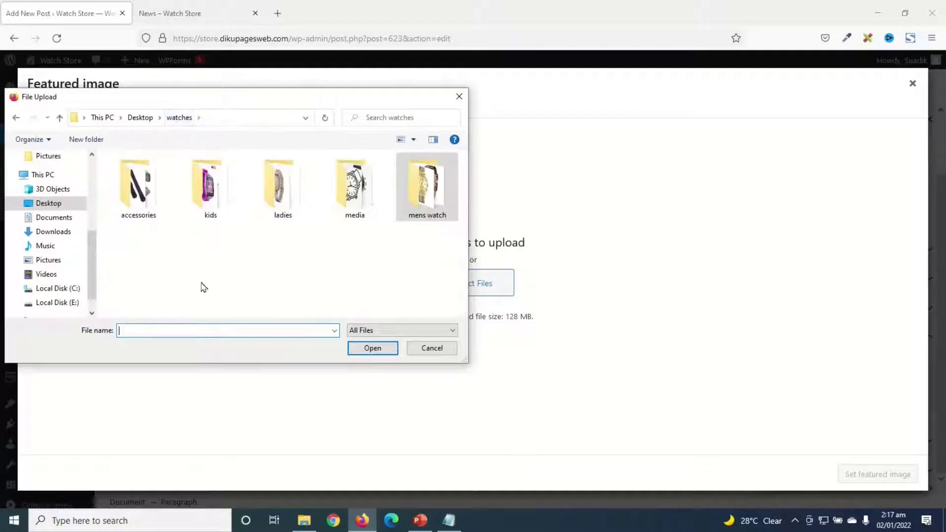
pyautogui.doubleClick(355, 193)
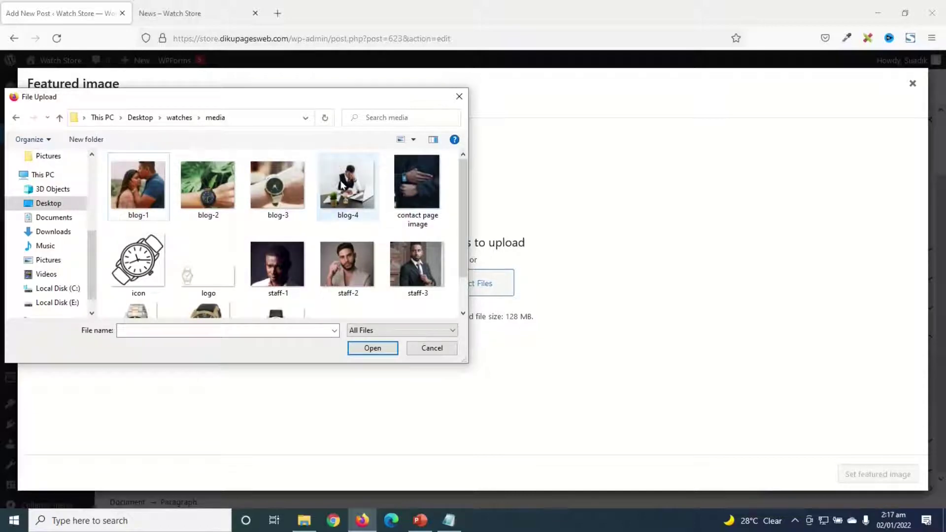
pyautogui.click(343, 185)
pyautogui.click(365, 346)
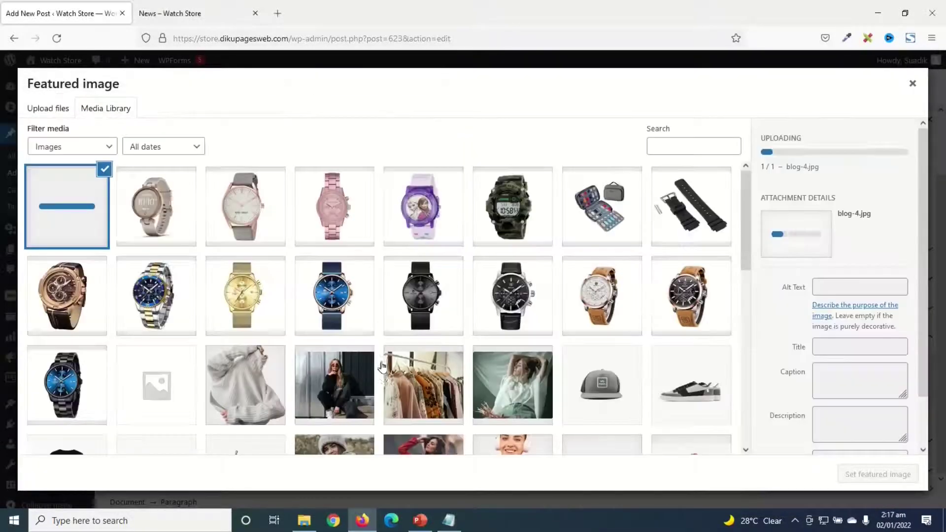
pyautogui.click(862, 475)
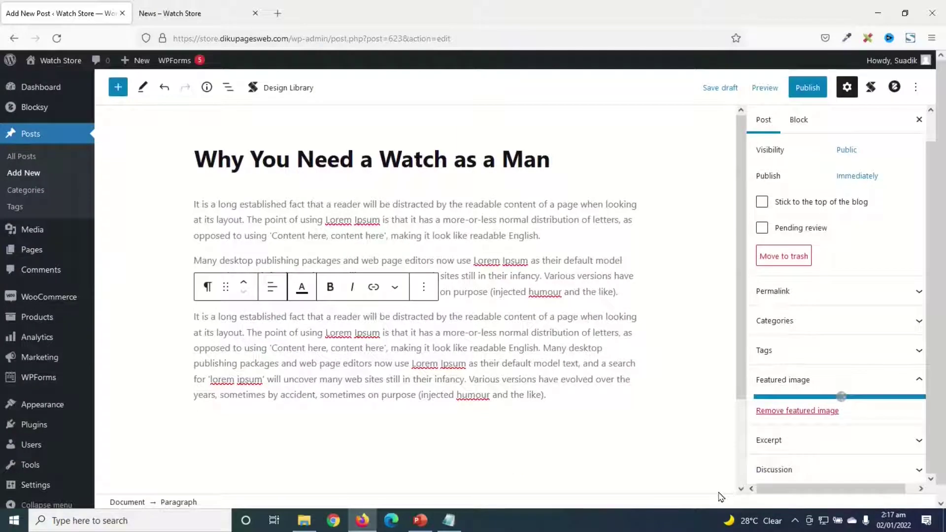
# Step: Assign the "Why You Need a Watch as a Man" post to the Lifestyle category and publish it
pyautogui.click(834, 325)
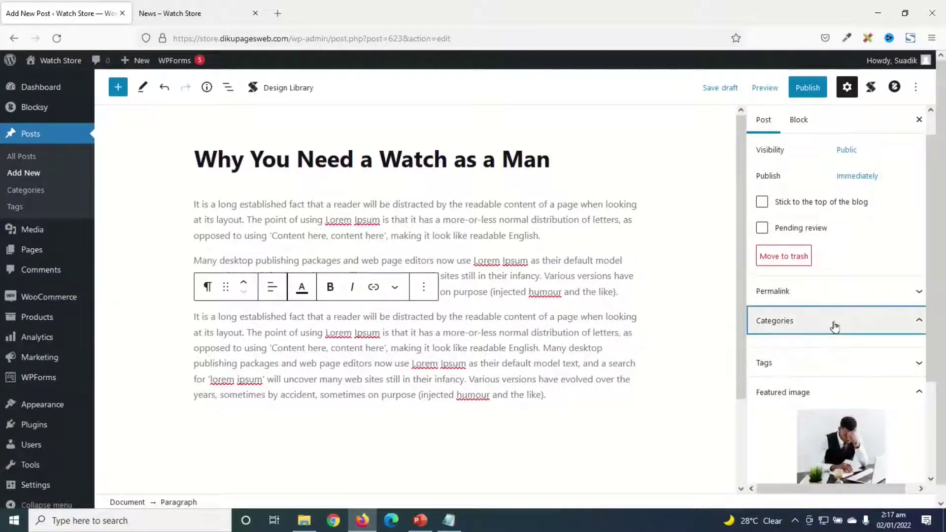
pyautogui.scroll(-4, 833, 325)
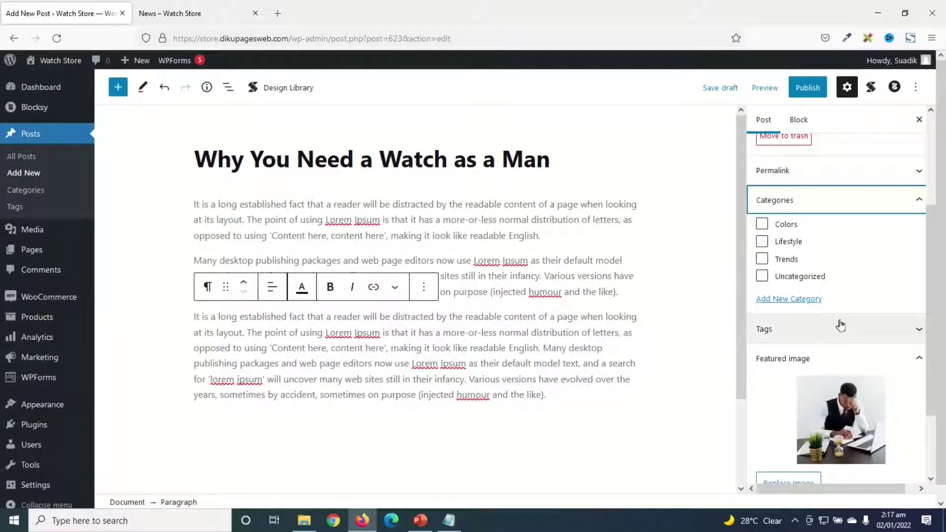
pyautogui.click(762, 241)
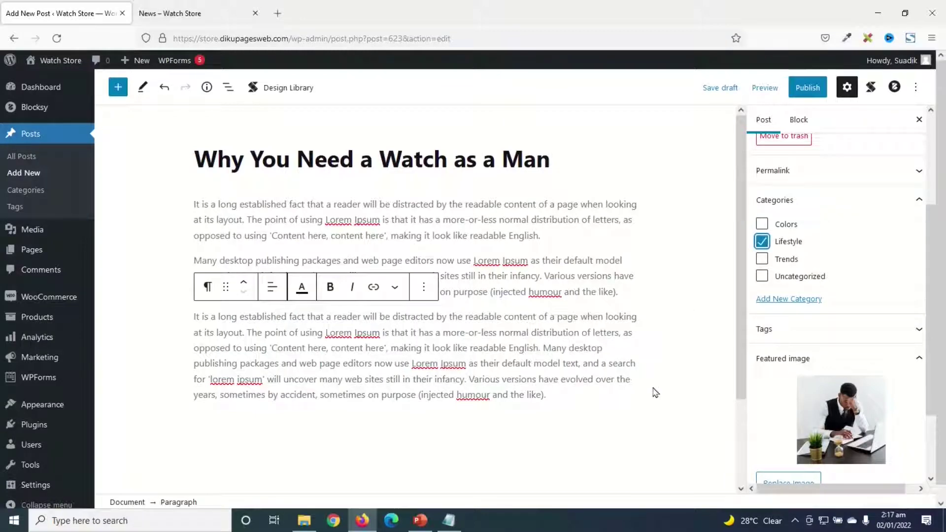
pyautogui.click(807, 87)
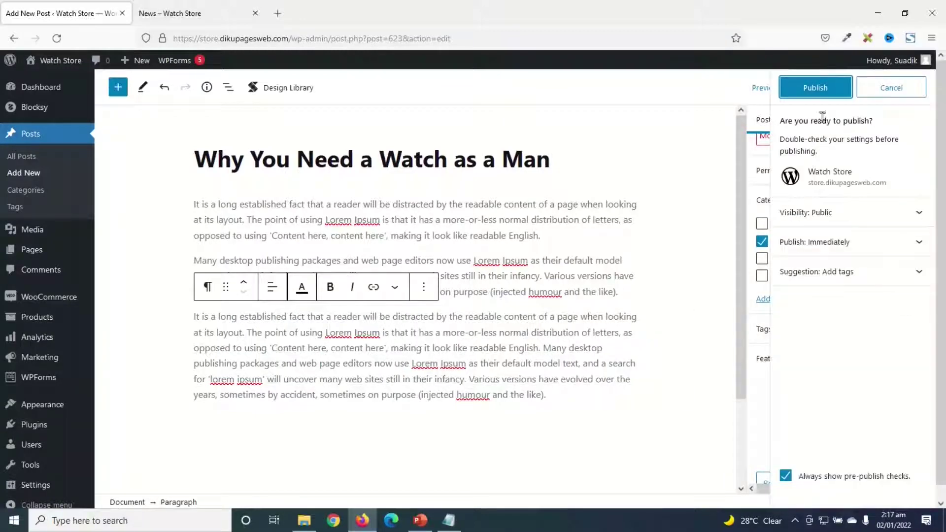
pyautogui.click(815, 87)
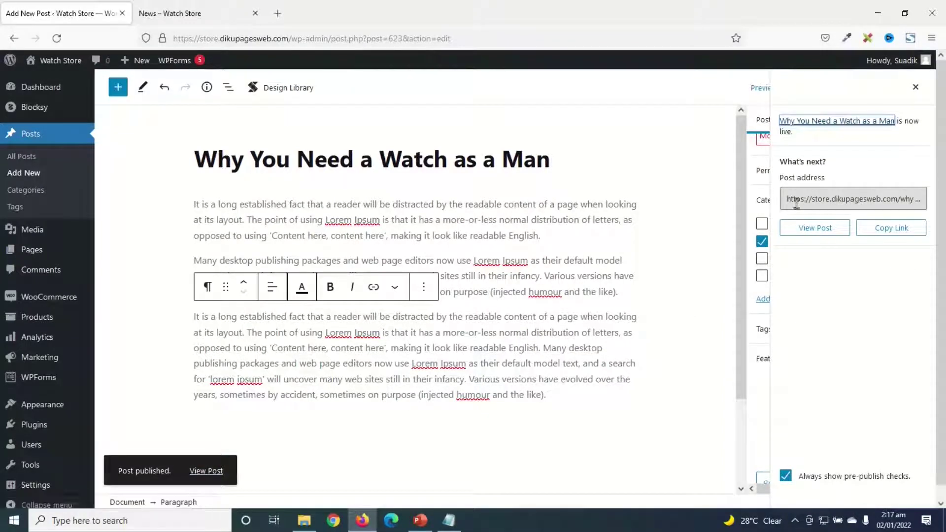
pyautogui.click(767, 223)
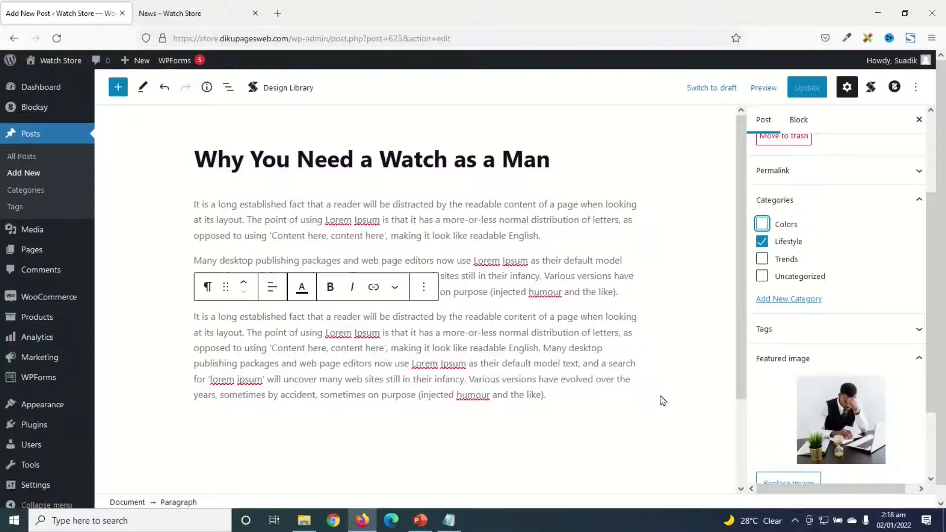
# Step: Check the new post on the refreshed News page, then open it and review its image, text and comment form
pyautogui.click(172, 14)
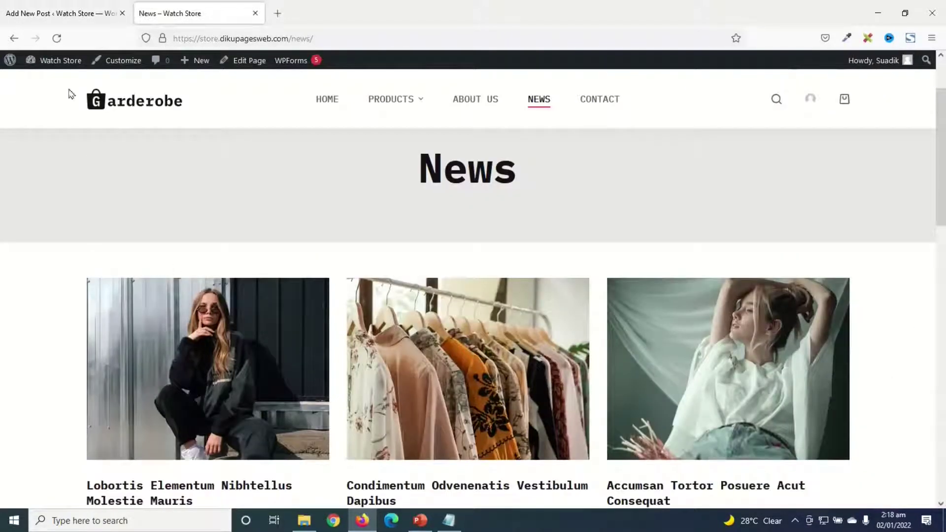
pyautogui.click(57, 38)
pyautogui.scroll(-3, 241, 279)
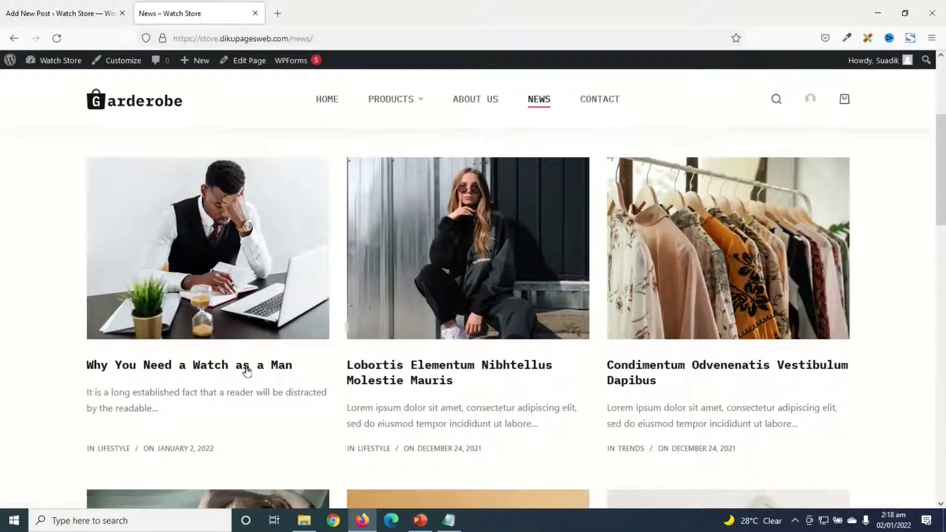
pyautogui.click(228, 272)
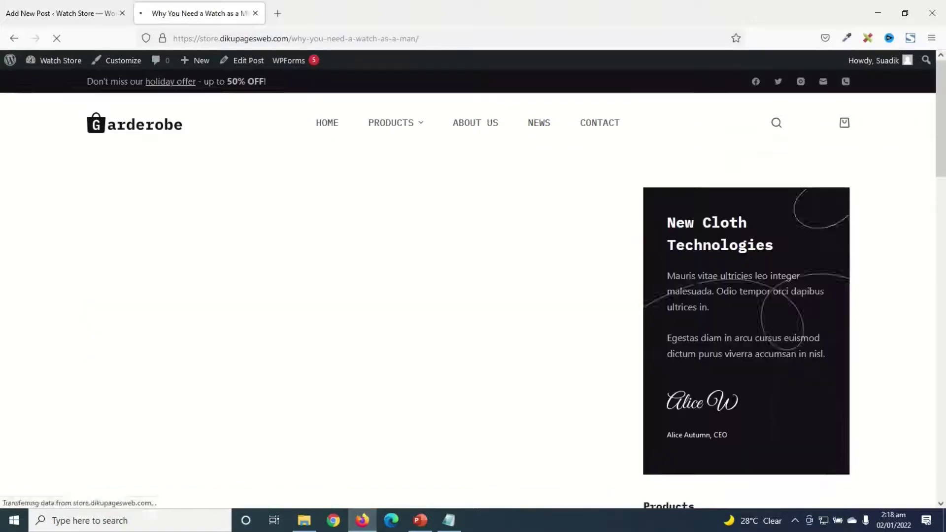
pyautogui.scroll(-10, 475, 345)
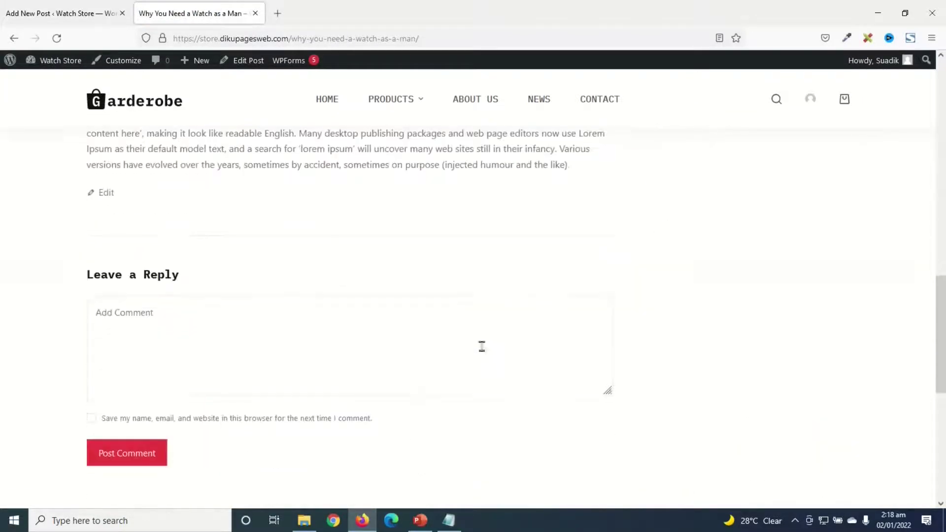
pyautogui.scroll(-5, 482, 350)
pyautogui.scroll(20, 485, 347)
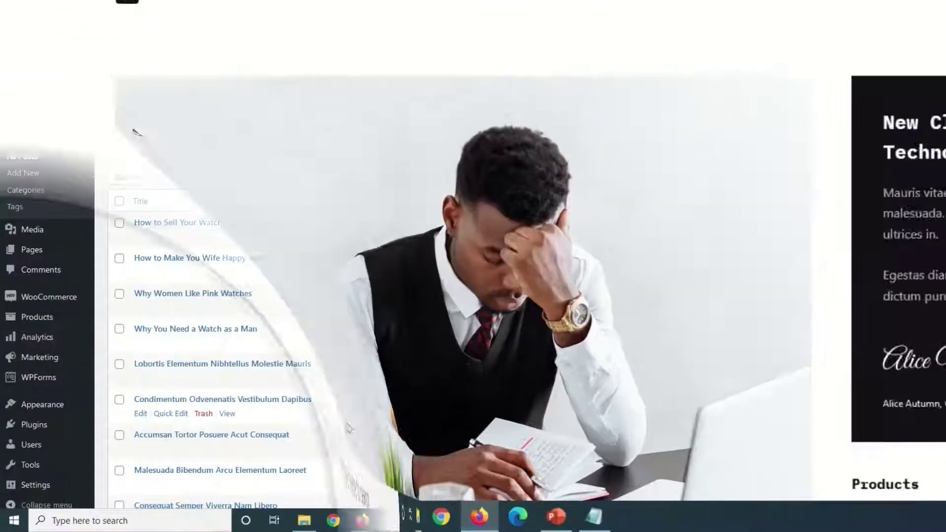
# Step: Move the six placeholder posts from "Lobortis Elementum Nibhtellus Molestie Mauris" through "Tristique Senectus Etnetus Otmalesuada" to the trash in bulk
pyautogui.scroll(-3, 291, 258)
pyautogui.scroll(3, 273, 267)
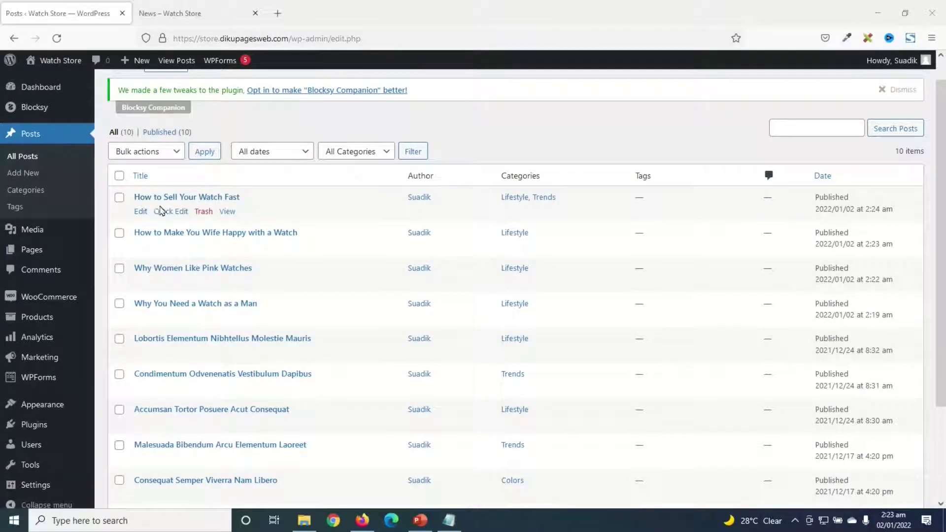
pyautogui.scroll(-3, 212, 309)
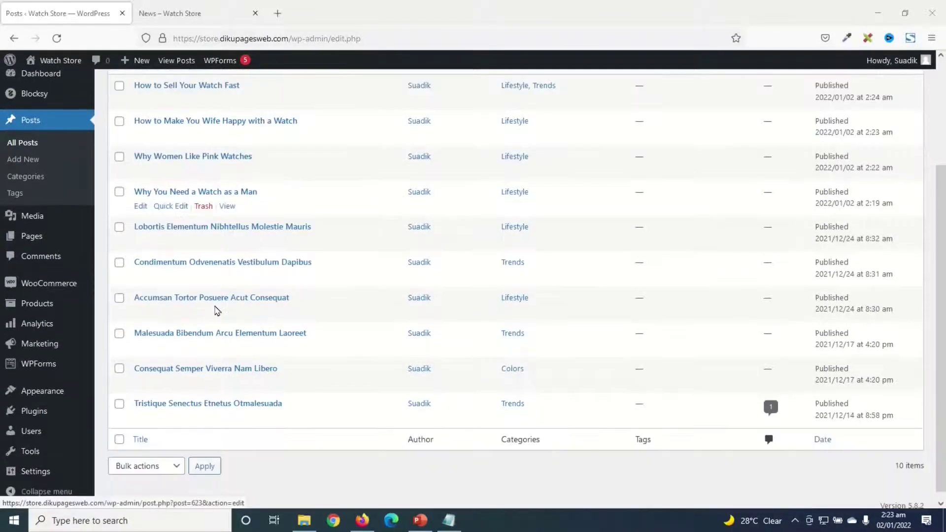
pyautogui.click(119, 219)
pyautogui.click(119, 253)
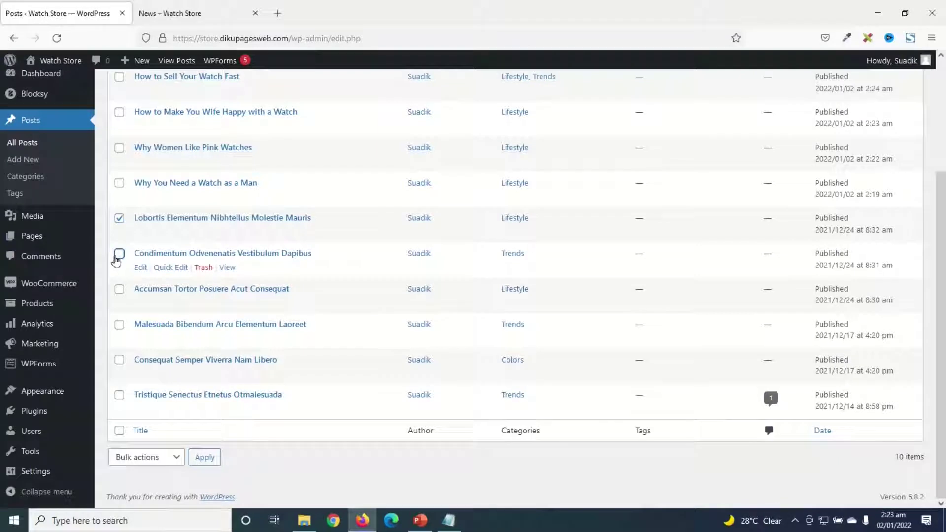
pyautogui.click(119, 288)
pyautogui.click(119, 324)
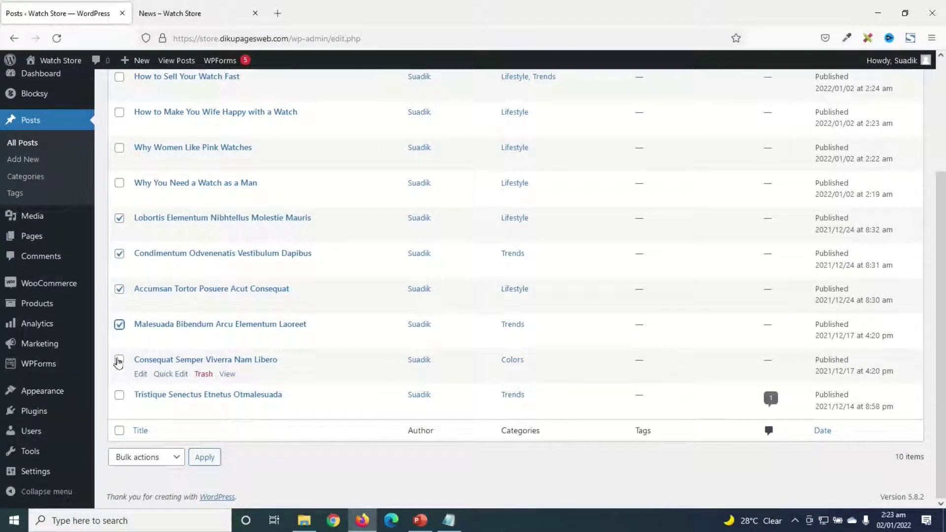
pyautogui.click(119, 360)
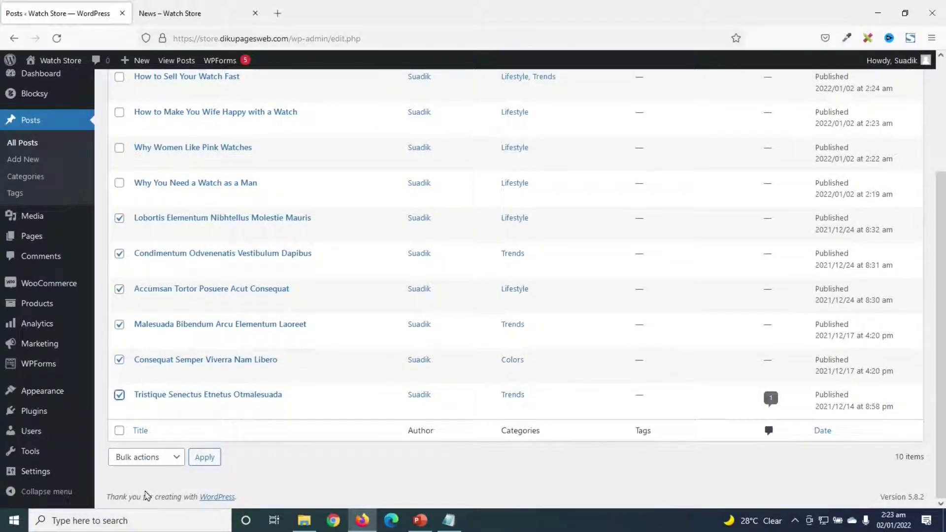
pyautogui.click(142, 461)
pyautogui.click(143, 437)
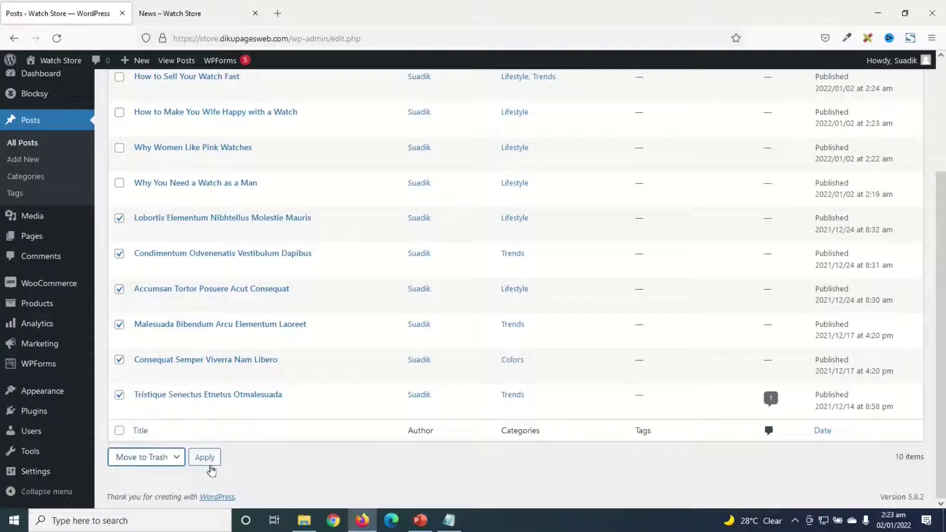
pyautogui.click(209, 459)
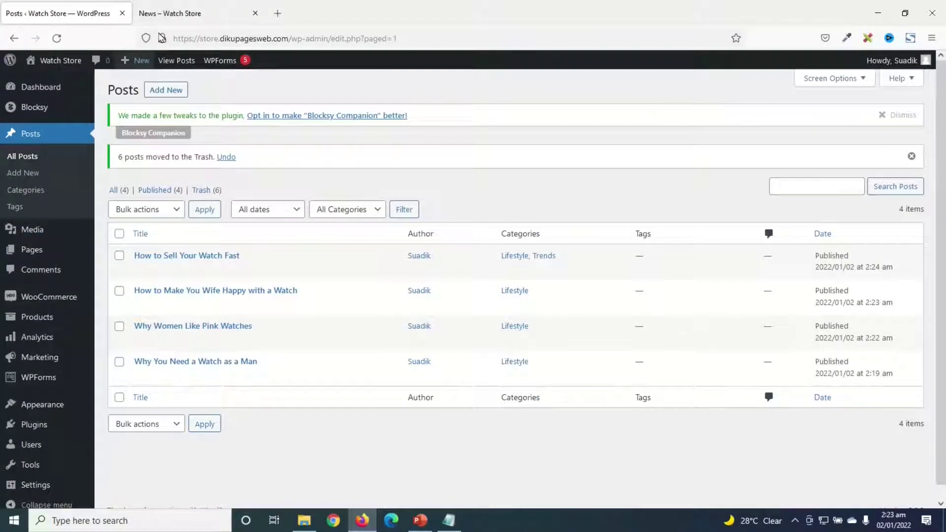
# Step: Reload the storefront's News page and check which posts it displays
pyautogui.click(166, 17)
pyautogui.scroll(-15, 293, 331)
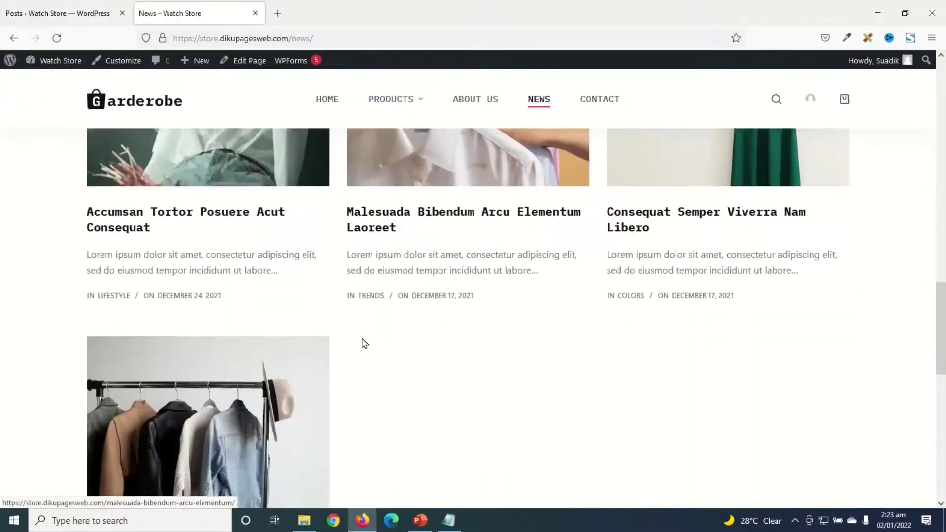
pyautogui.scroll(5, 198, 186)
pyautogui.click(57, 38)
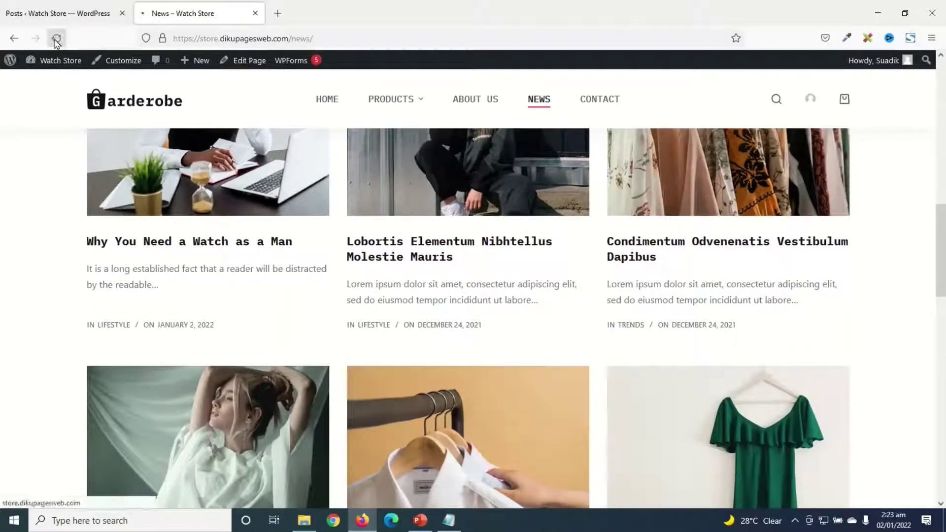
pyautogui.scroll(-3, 398, 298)
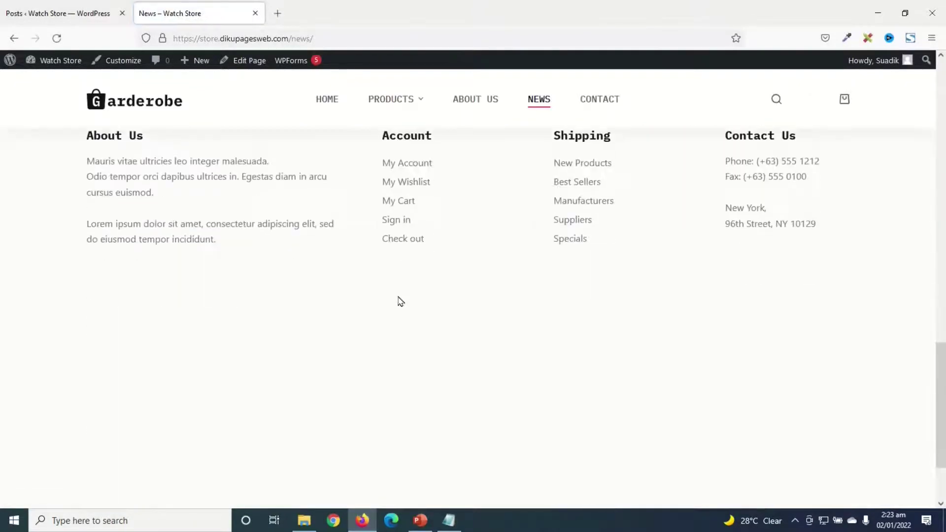
pyautogui.scroll(15, 404, 296)
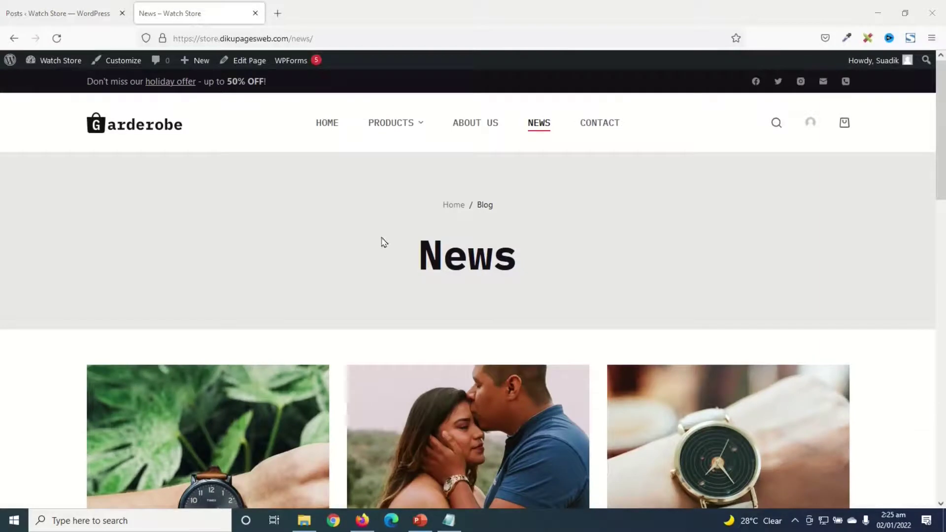
pyautogui.scroll(-3, 528, 257)
pyautogui.scroll(3, 531, 260)
# Step: Review the storefront's home page, examining the hero banner, the New Arrivals section and the category tiles
pyautogui.click(326, 127)
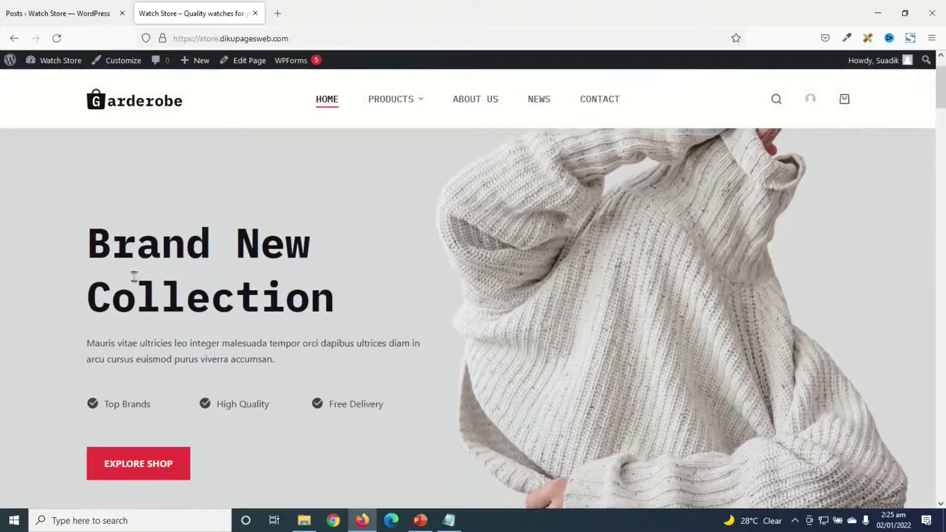
pyautogui.moveTo(134, 276); pyautogui.dragTo(353, 306)
pyautogui.scroll(-3, 382, 335)
pyautogui.scroll(-12, 390, 325)
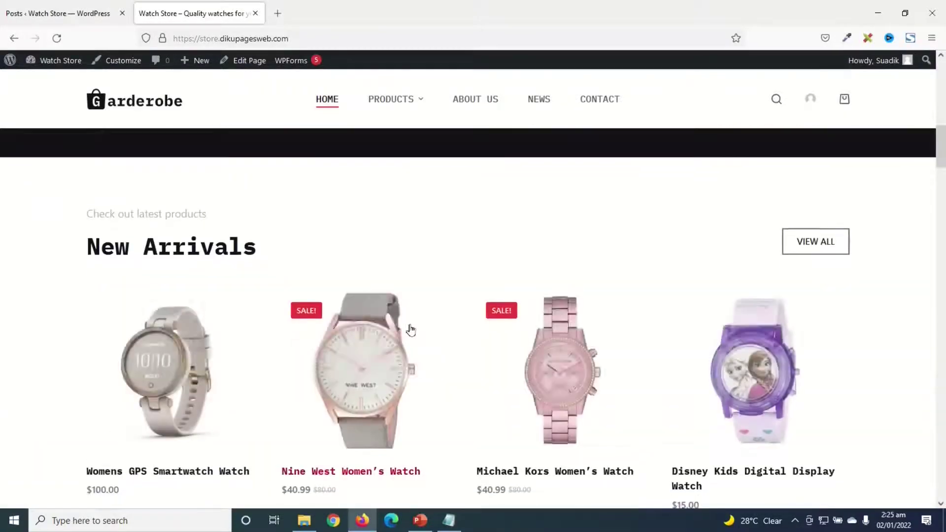
pyautogui.scroll(4, 416, 329)
pyautogui.scroll(10, 425, 326)
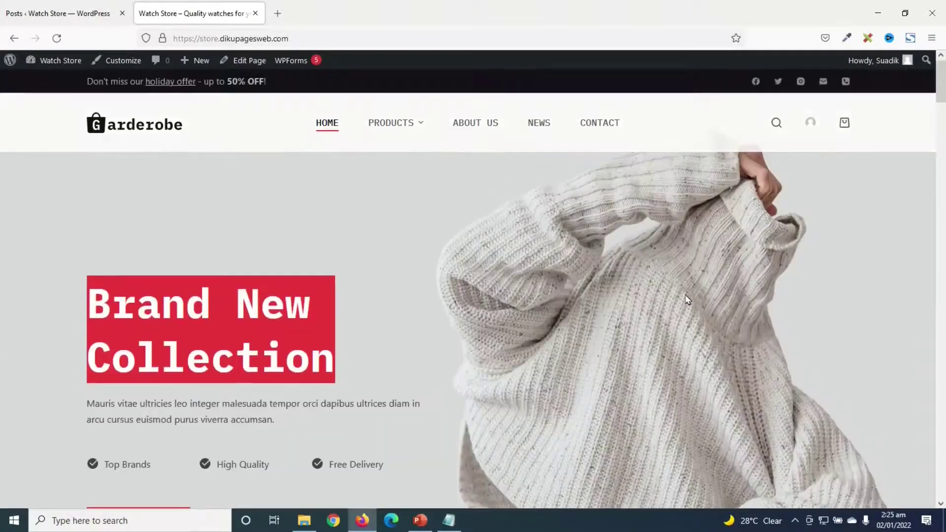
pyautogui.scroll(-12, 655, 338)
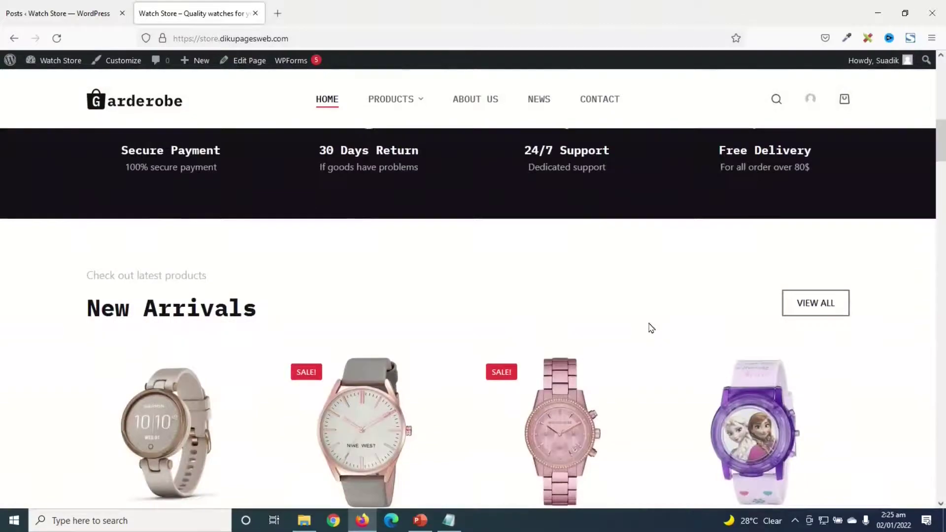
pyautogui.scroll(-6, 650, 328)
pyautogui.scroll(6, 650, 327)
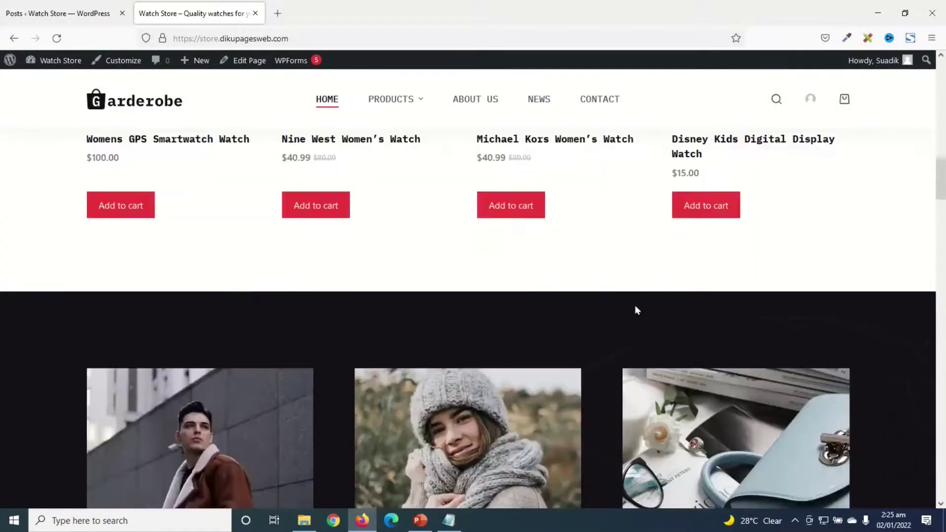
pyautogui.scroll(-3, 636, 310)
pyautogui.scroll(-2, 348, 394)
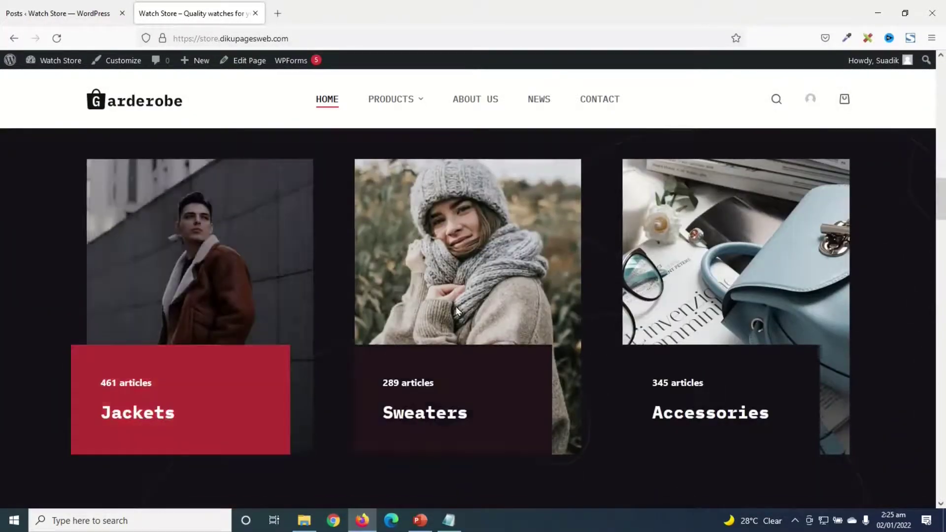
pyautogui.scroll(8, 566, 365)
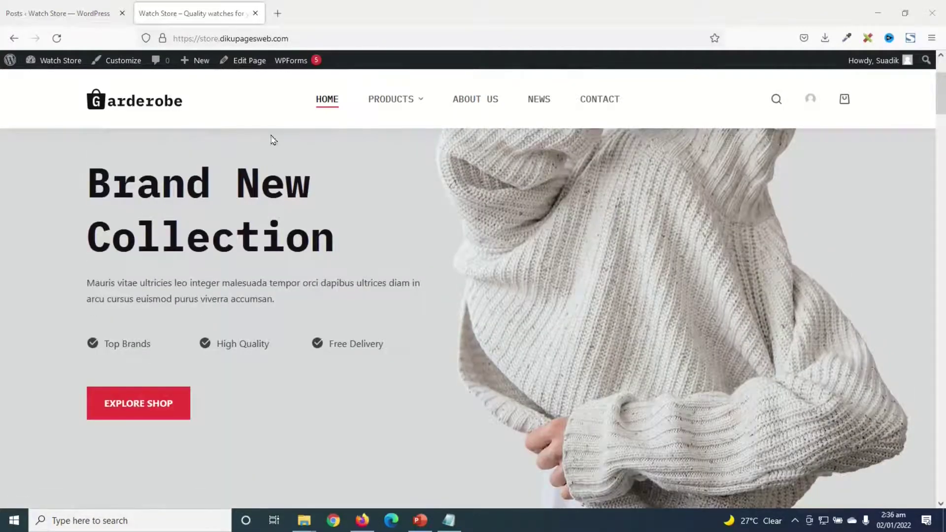
# Step: Open the storefront's home page for editing and look over its hero section
pyautogui.click(248, 64)
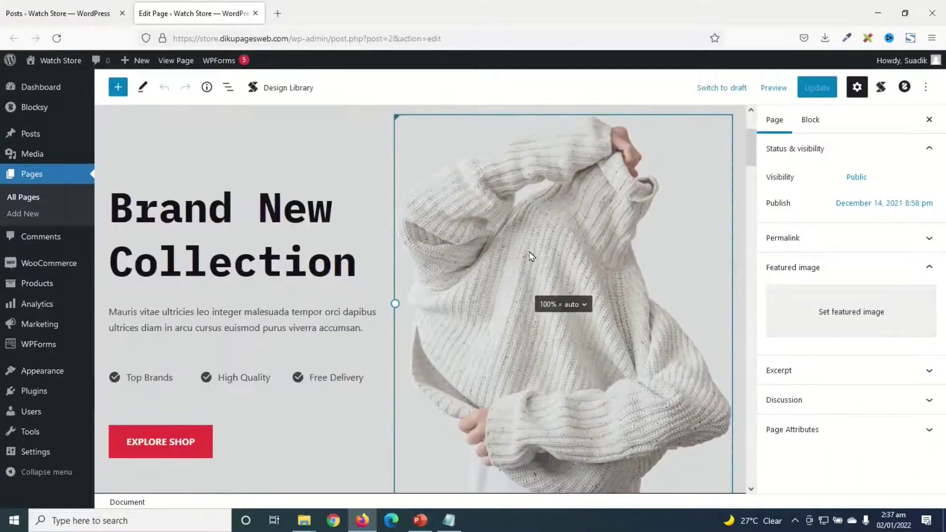
pyautogui.scroll(-5, 532, 254)
pyautogui.scroll(4, 532, 254)
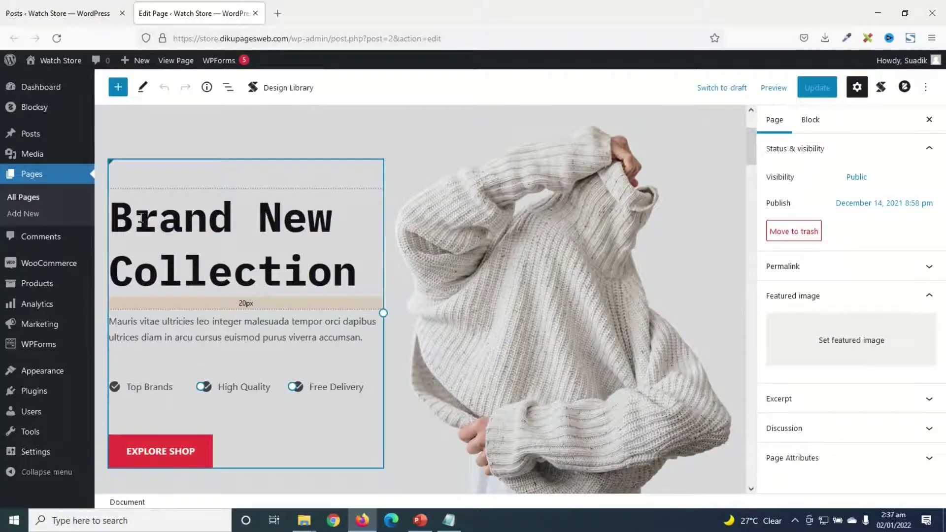
# Step: Change the hero heading to "Brand New Watches for You"
pyautogui.click(283, 270)
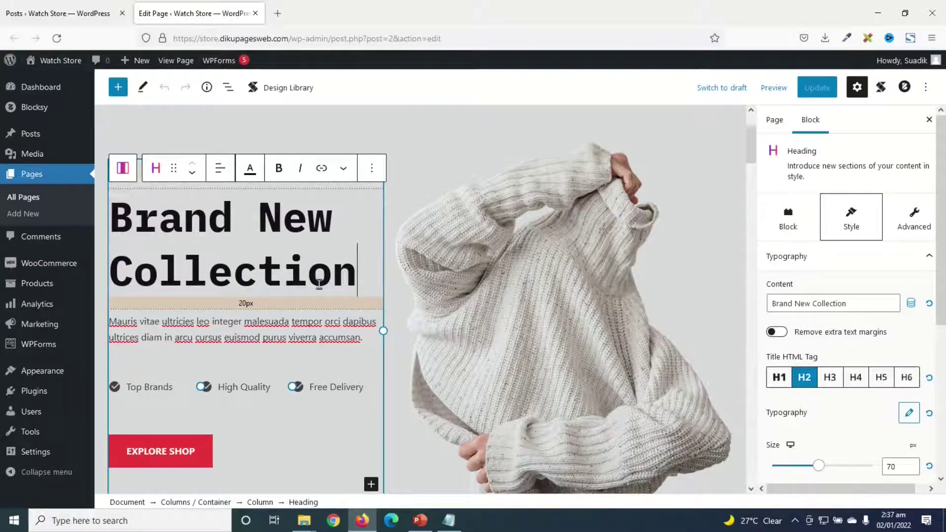
pyautogui.write('dfdfdfd')
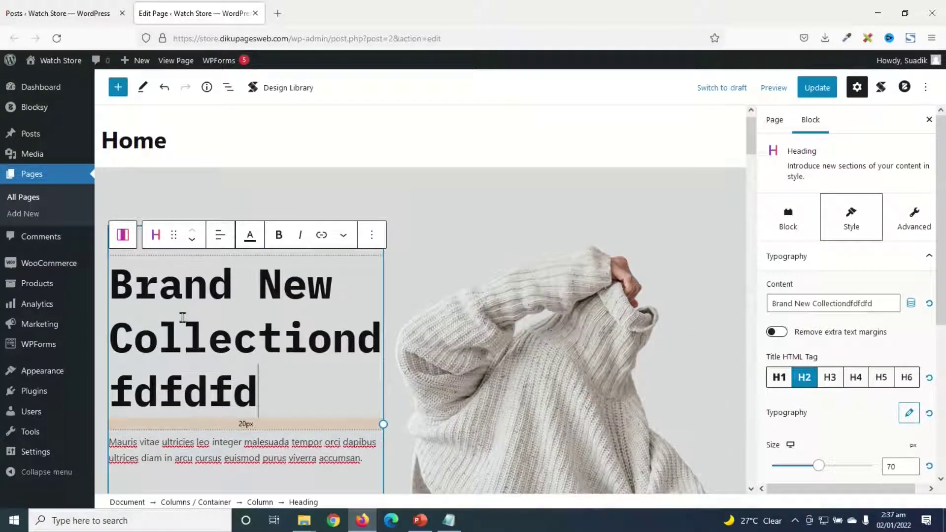
pyautogui.moveTo(263, 392); pyautogui.dragTo(116, 340)
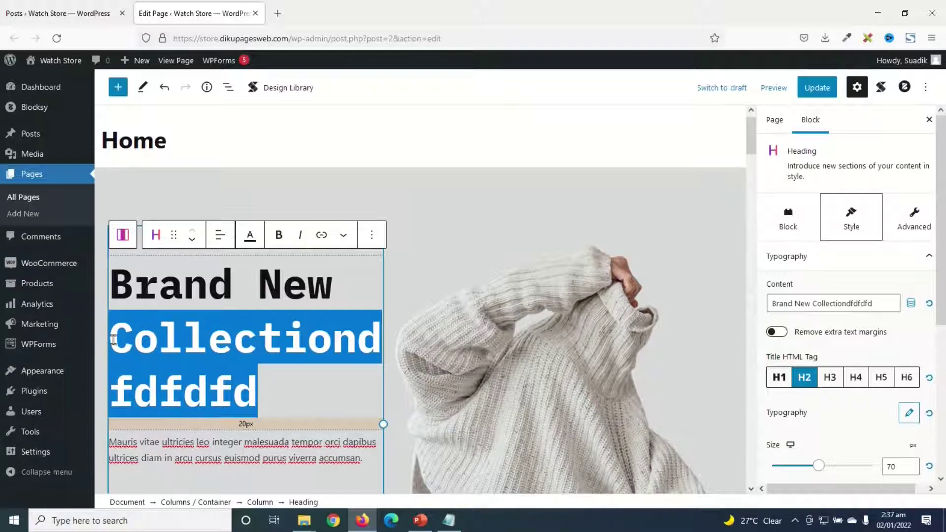
pyautogui.write('Watc')
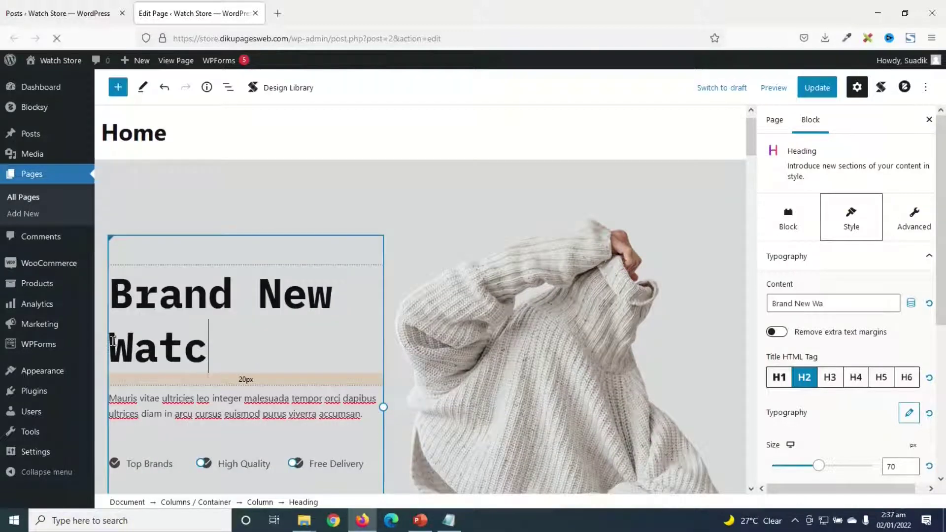
pyautogui.write('hes for You')
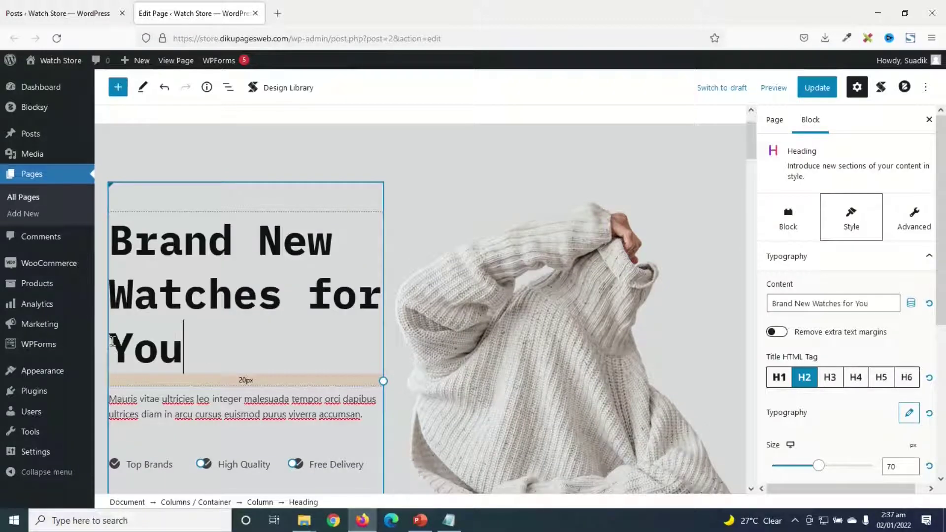
pyautogui.scroll(-1, 182, 350)
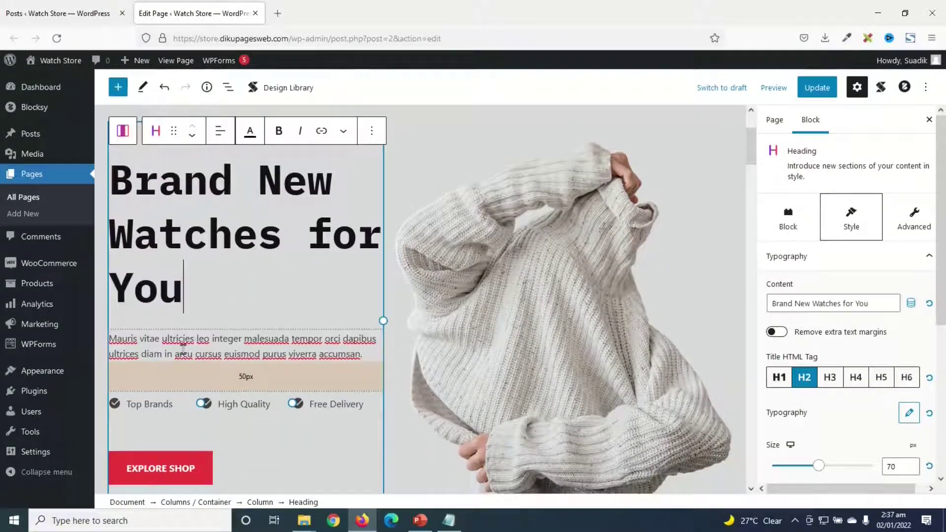
# Step: Try replacing the "Top Brands" label's text below the hero paragraph, and undo the edit
pyautogui.click(290, 350)
pyautogui.moveTo(368, 353); pyautogui.dragTo(110, 338)
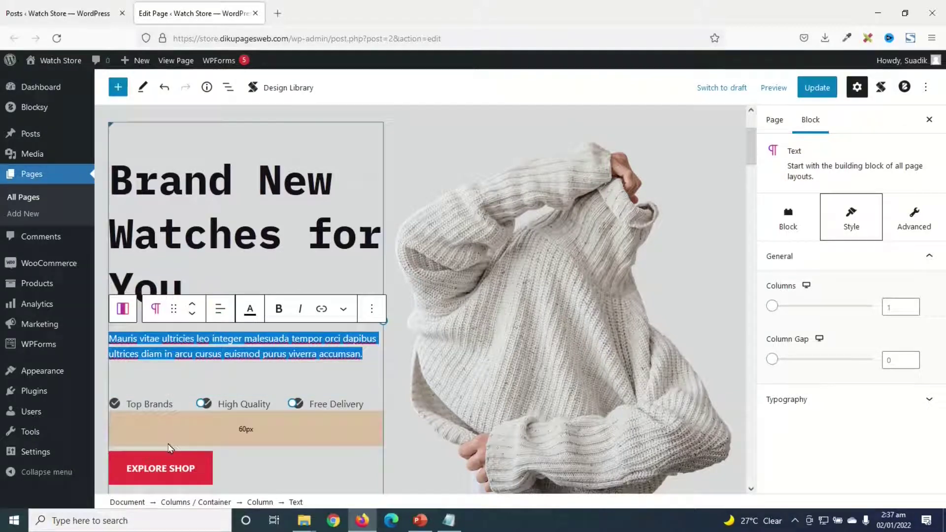
pyautogui.click(144, 405)
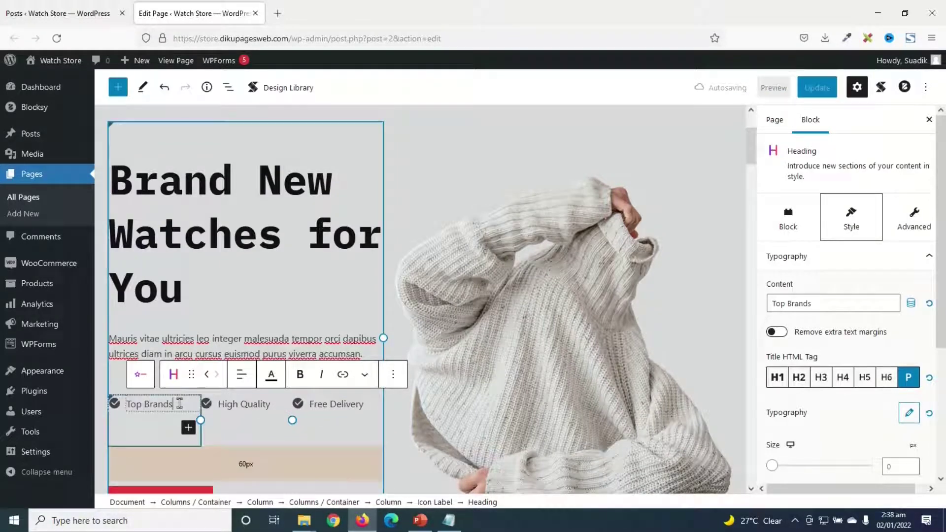
pyautogui.moveTo(180, 405); pyautogui.dragTo(130, 404)
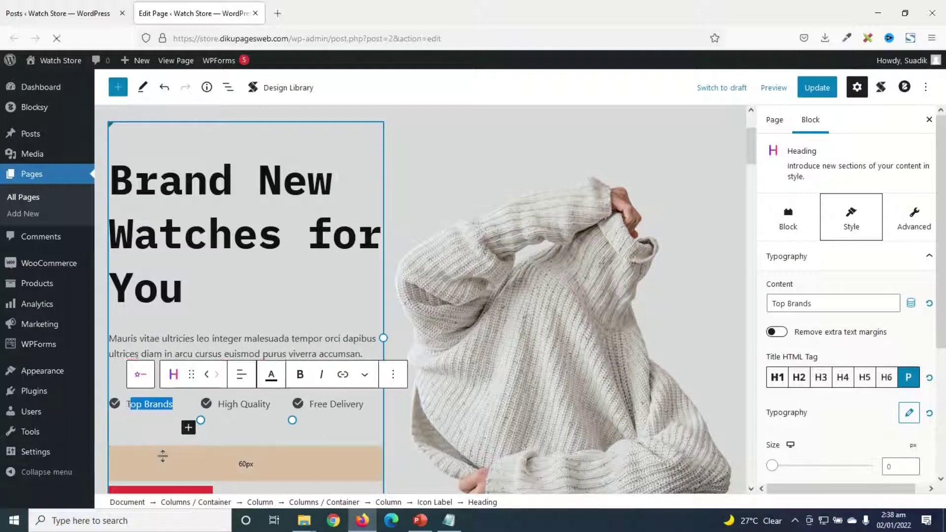
pyautogui.press('BackSpace')
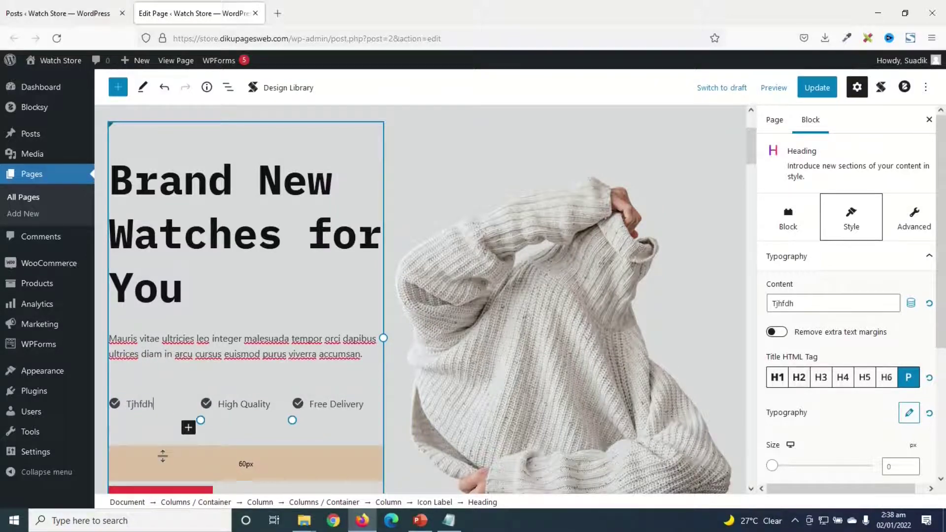
pyautogui.hotkey('ctrl', 'z')
# Step: Change the text of the hero's "EXPLORE SHOP" button to "SHOP NOW"
pyautogui.scroll(-3, 163, 456)
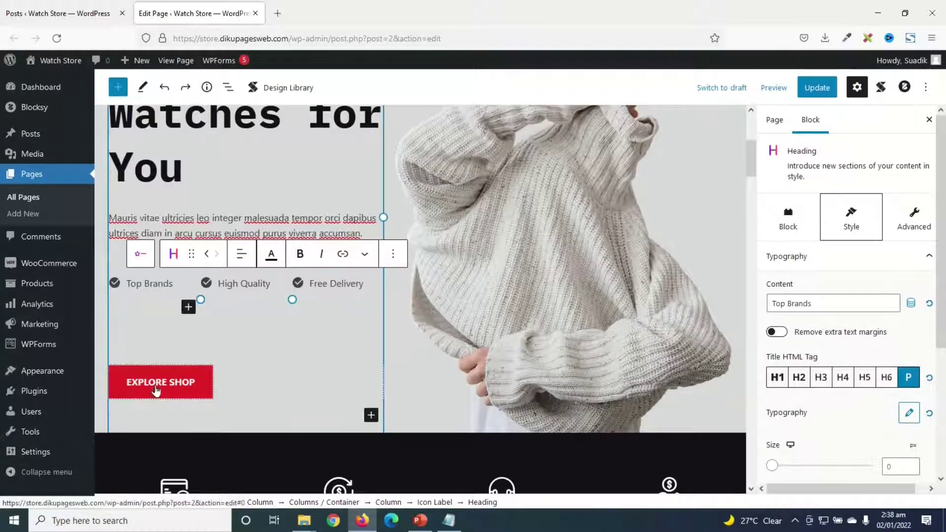
pyautogui.click(156, 391)
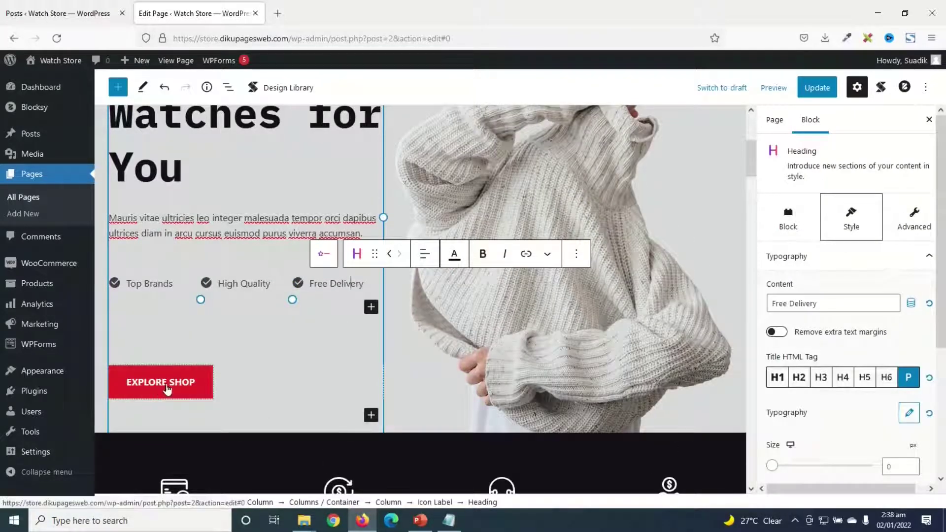
pyautogui.click(156, 386)
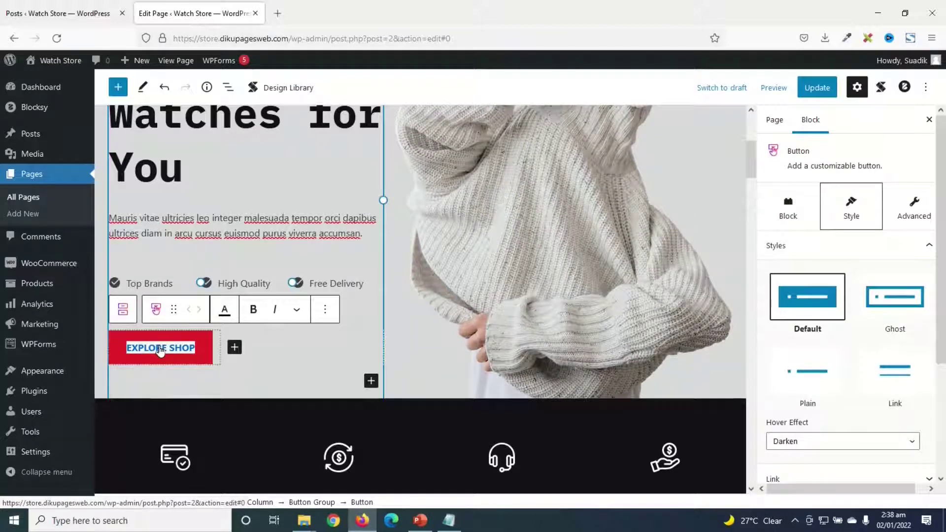
pyautogui.write('SHOP')
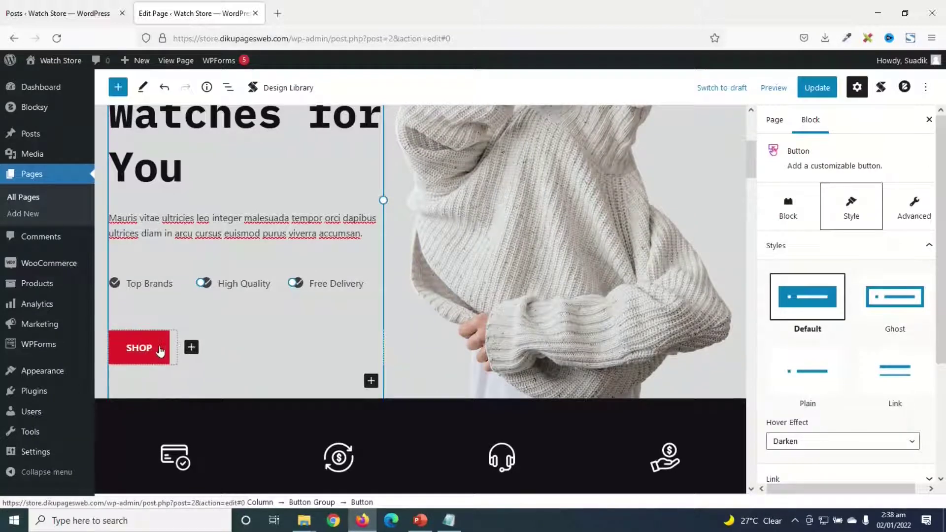
pyautogui.write(' NOW')
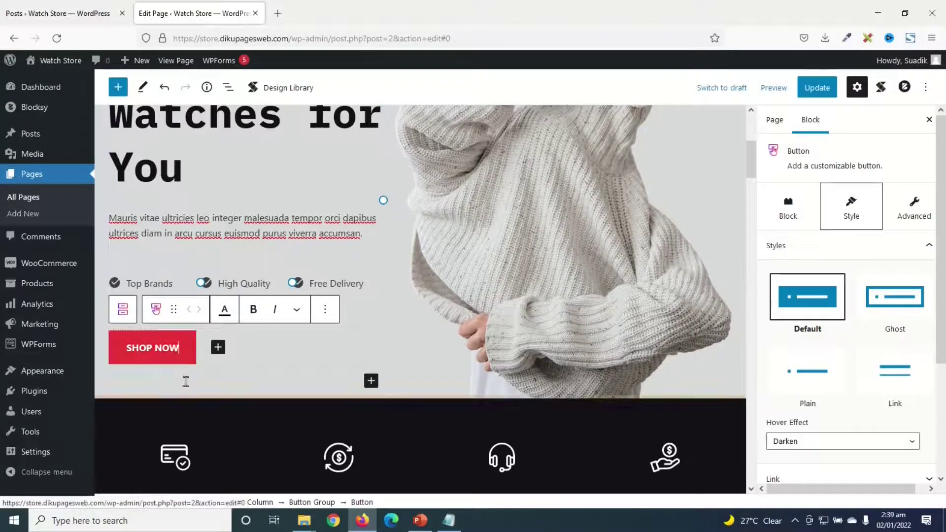
# Step: Open the SHOP NOW button's link for editing and clear the demo URL
pyautogui.click(163, 345)
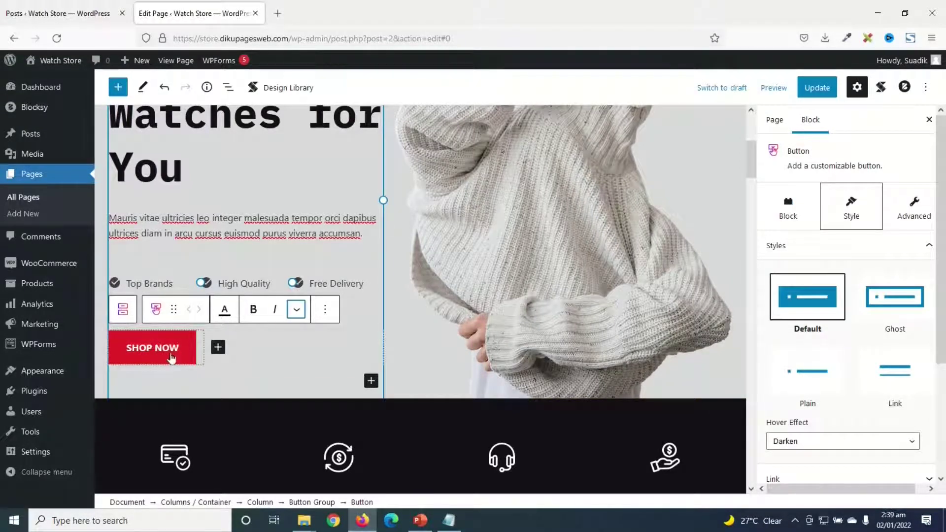
pyautogui.click(144, 350)
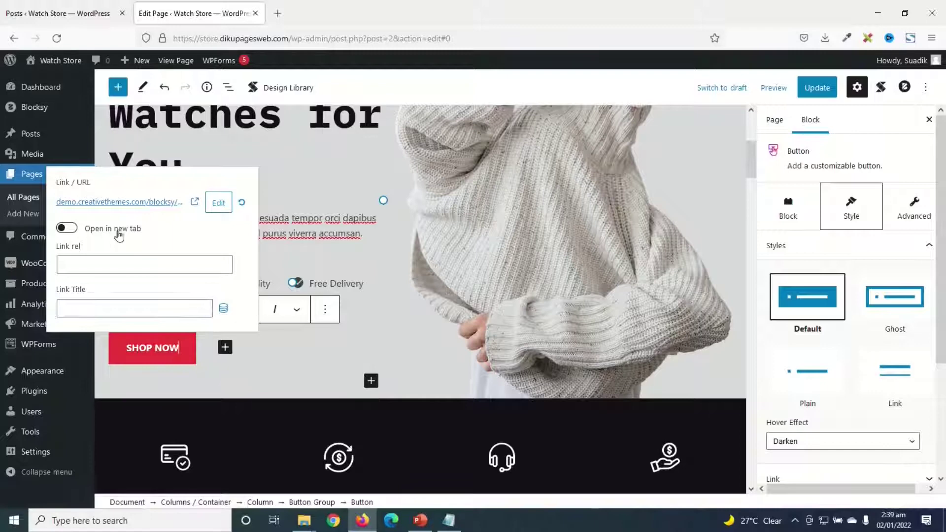
pyautogui.click(216, 207)
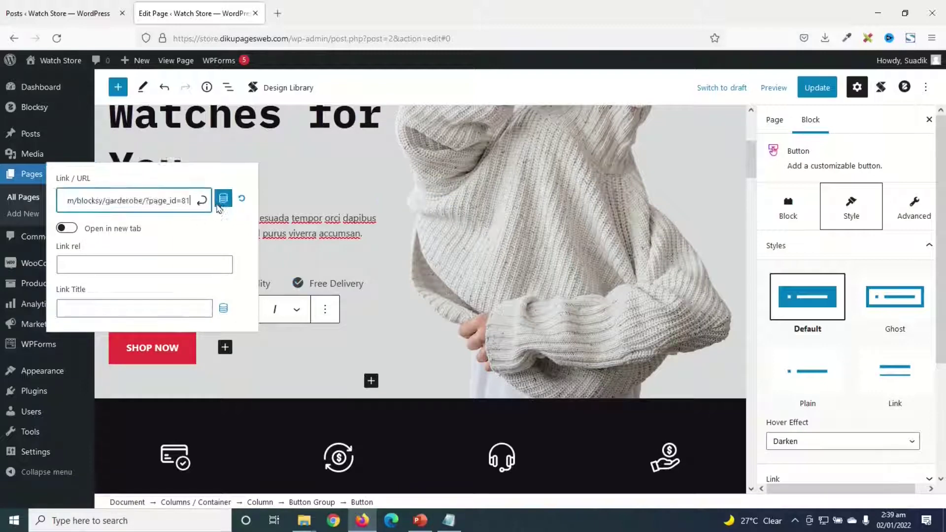
pyautogui.moveTo(108, 143); pyautogui.dragTo(188, 143)
pyautogui.click(97, 143)
pyautogui.moveTo(95, 143); pyautogui.dragTo(182, 143)
pyautogui.hotkey('ctrl', 'a')
pyautogui.press('BackSpace')
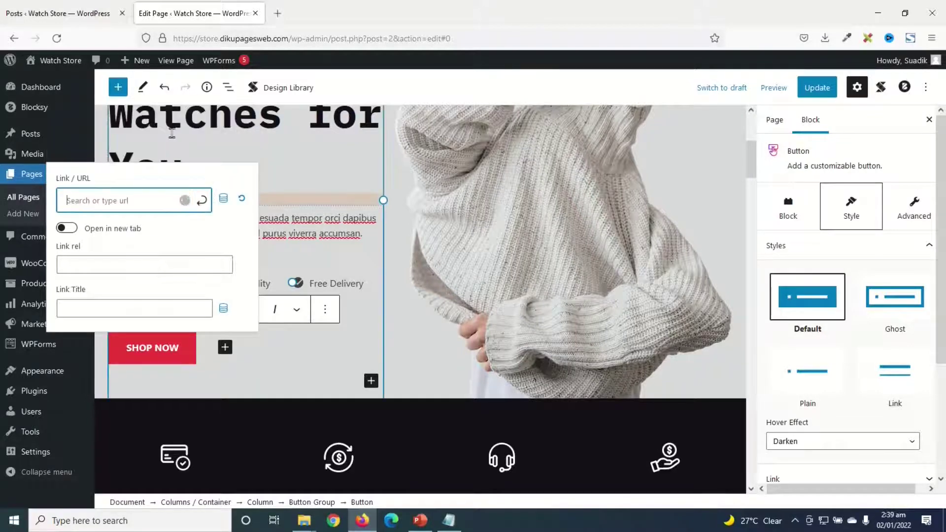
# Step: Open the storefront in a separate tab, go to its Products page and copy that page's address
pyautogui.click(44, 13)
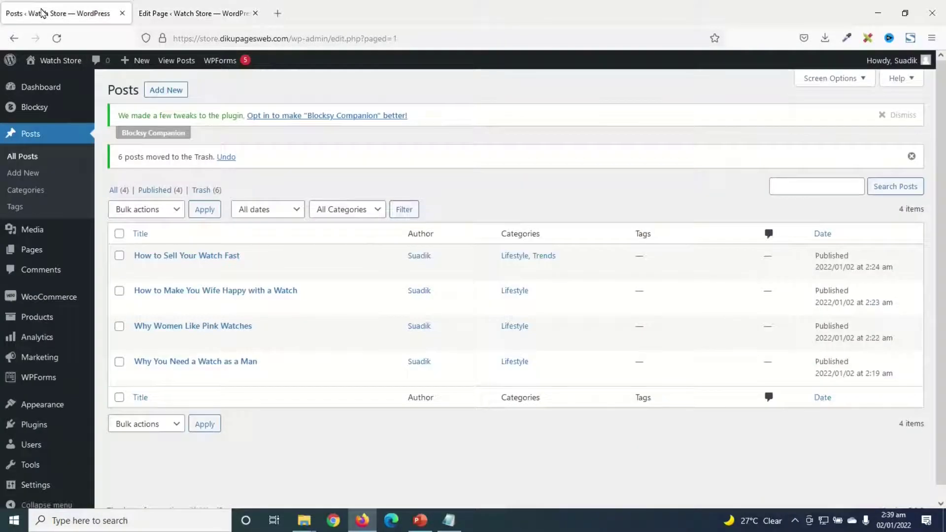
pyautogui.middleClick(63, 61)
pyautogui.click(190, 14)
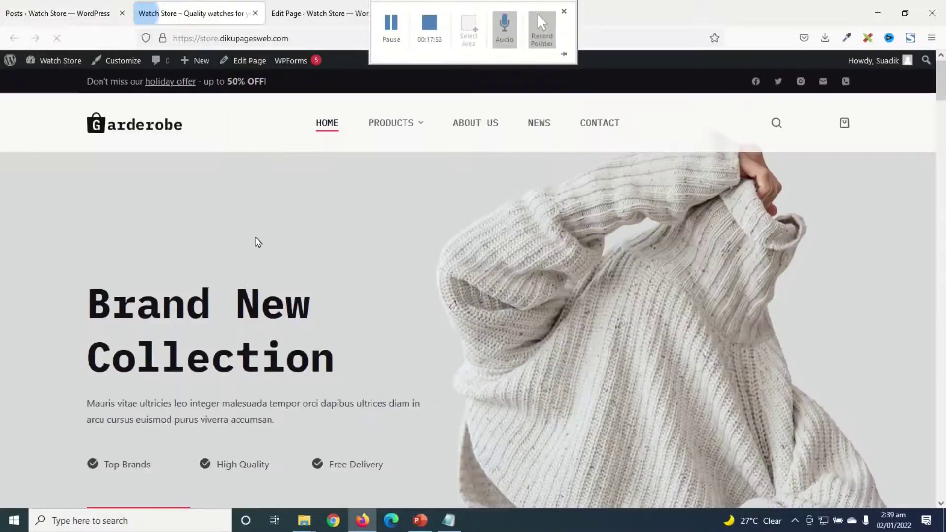
pyautogui.click(404, 134)
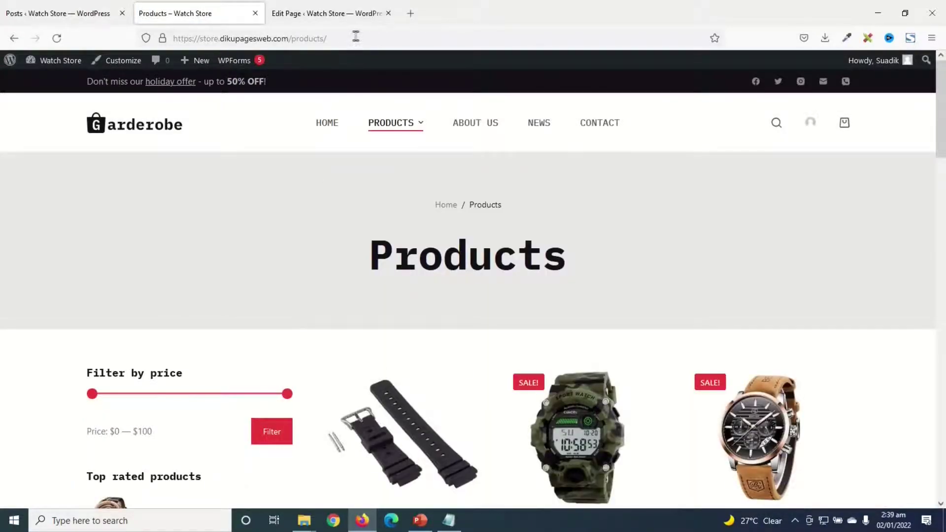
pyautogui.rightClick(355, 36)
pyautogui.click(389, 105)
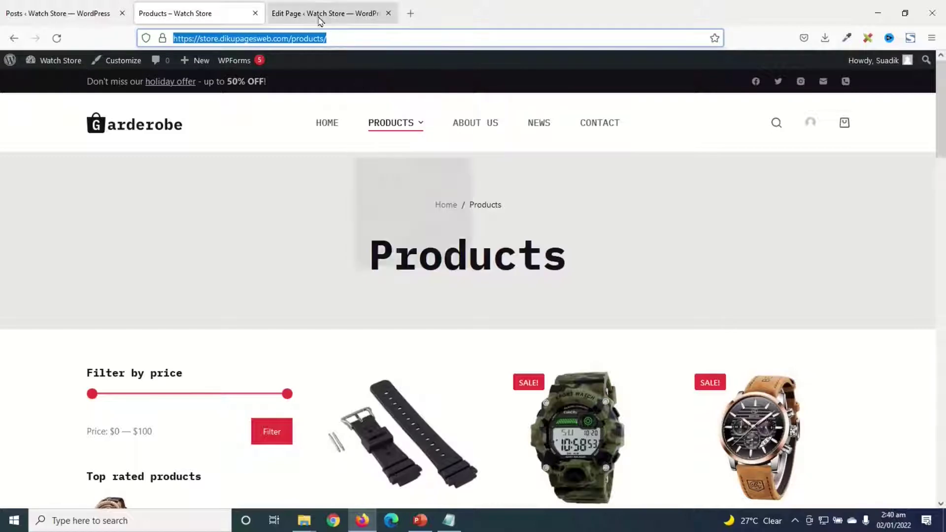
pyautogui.click(319, 18)
pyautogui.hotkey('ctrl', 'v')
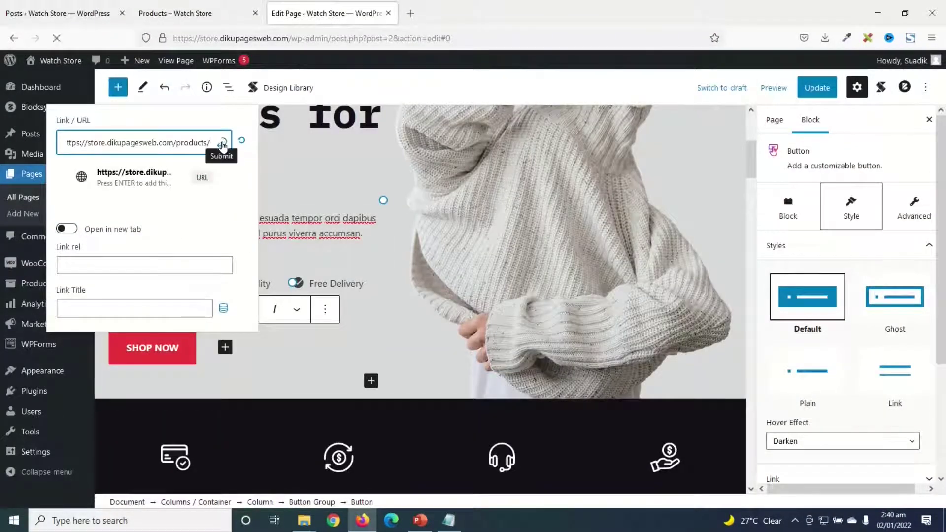
pyautogui.click(224, 143)
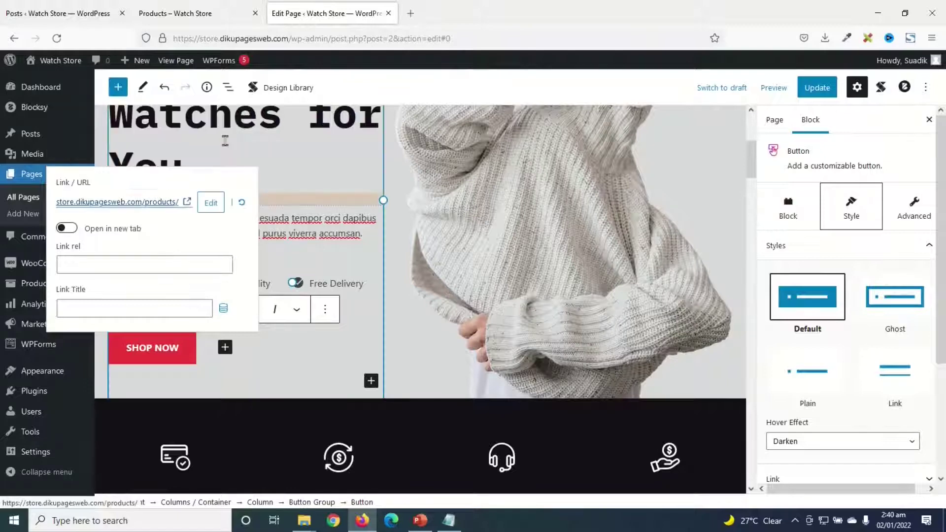
pyautogui.press('Escape')
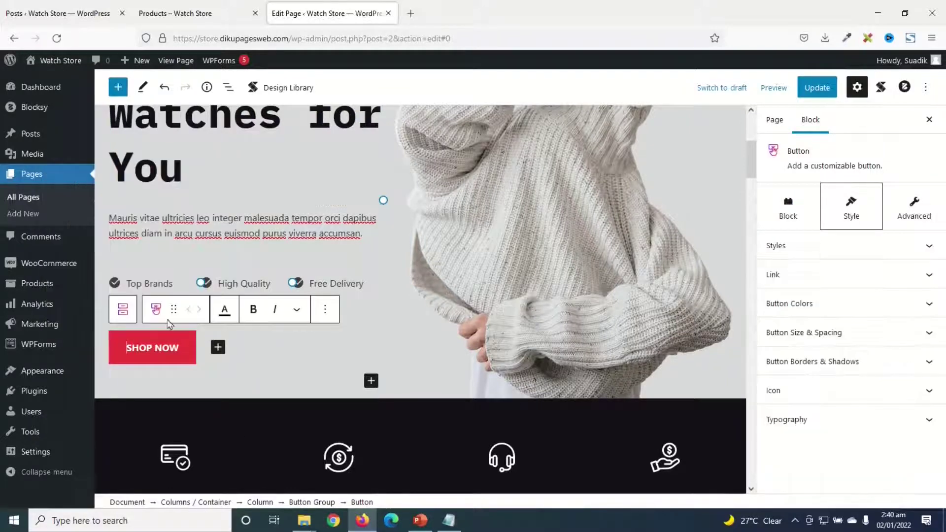
# Step: Check the SHOP NOW button's URL in its block link settings
pyautogui.click(152, 351)
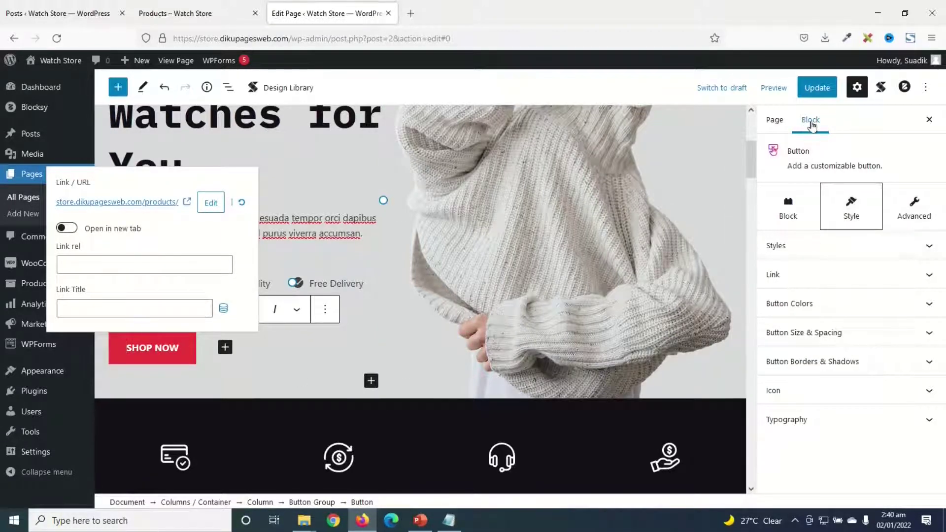
pyautogui.click(810, 274)
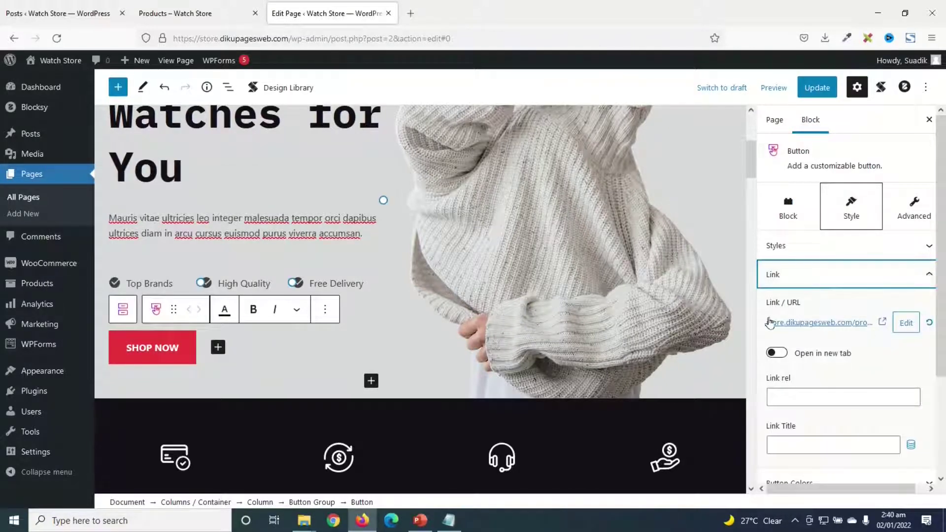
pyautogui.click(904, 324)
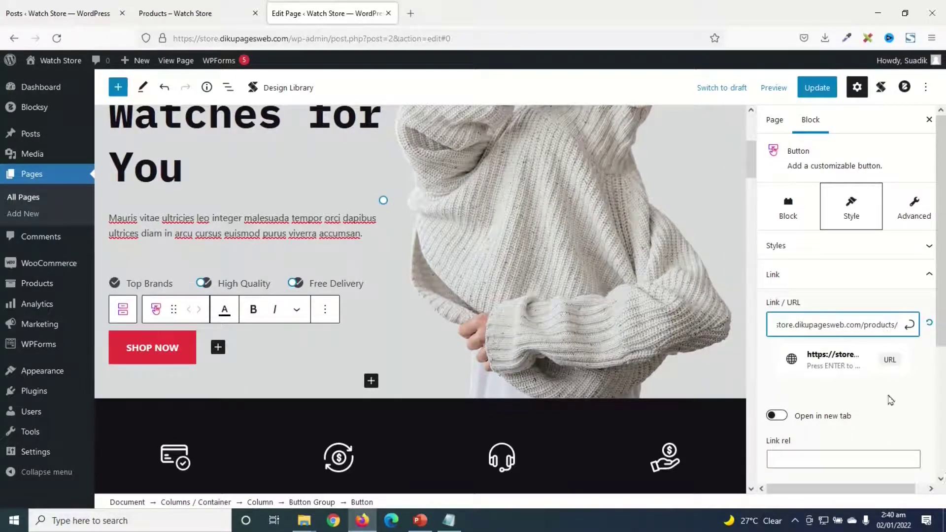
pyautogui.press('Return')
# Step: Replace the hero section's sweater image with an uploaded copy of watch-home-2 from the watches media folder
pyautogui.scroll(4, 518, 379)
pyautogui.scroll(-3, 531, 392)
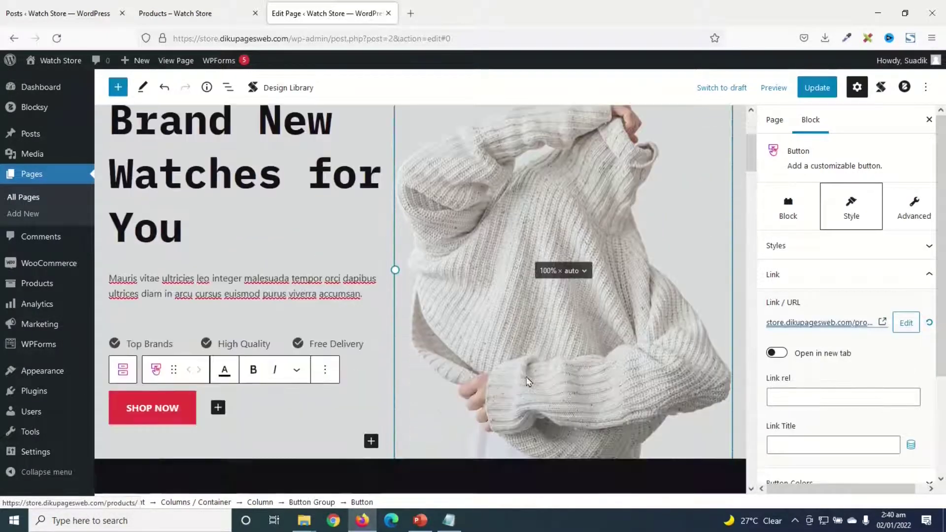
pyautogui.click(530, 237)
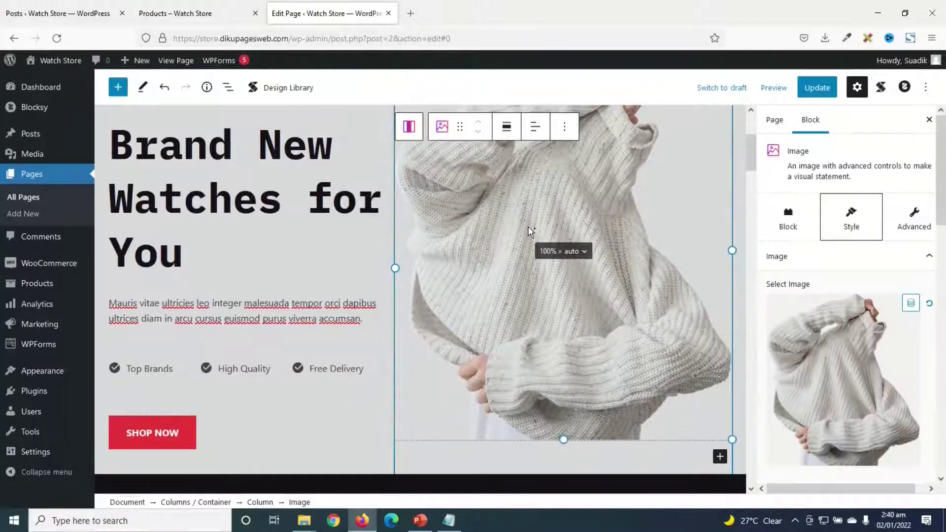
pyautogui.click(827, 372)
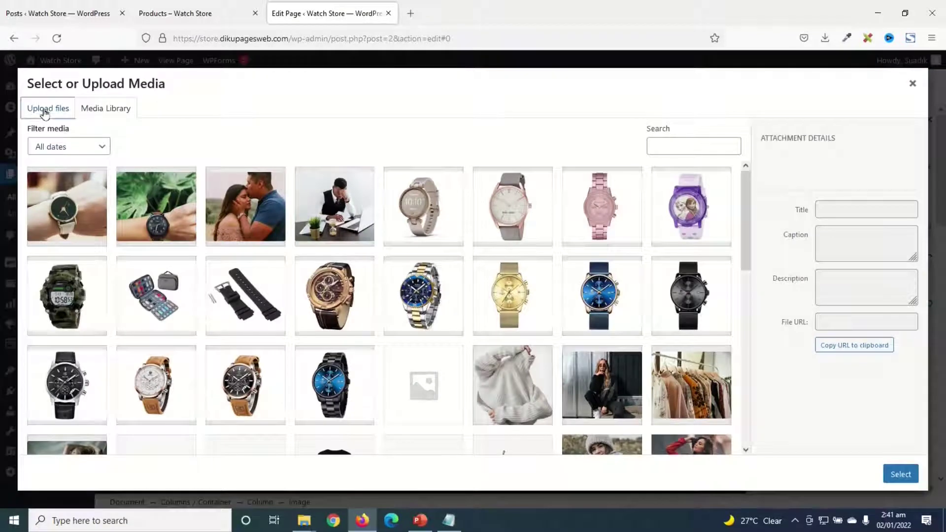
pyautogui.click(45, 109)
pyautogui.click(476, 293)
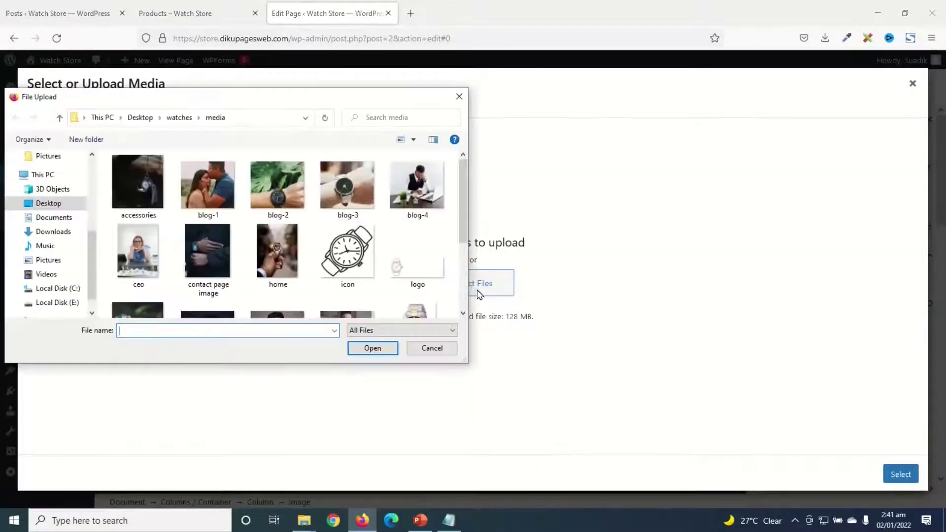
pyautogui.scroll(-2, 275, 246)
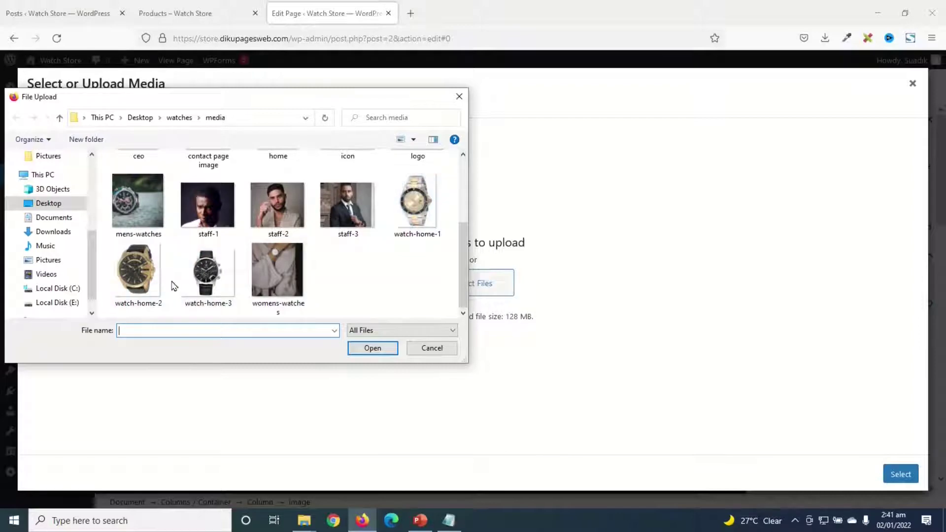
pyautogui.click(134, 294)
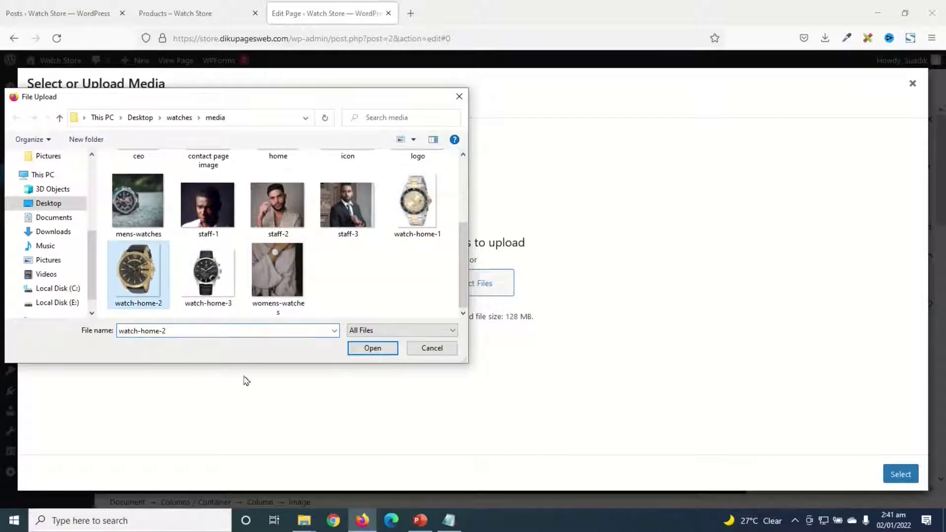
pyautogui.click(372, 347)
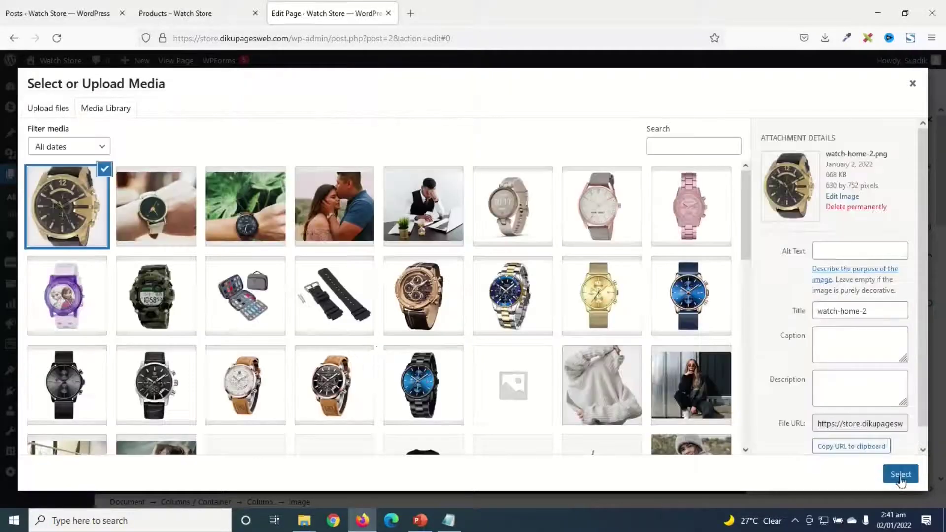
pyautogui.click(900, 474)
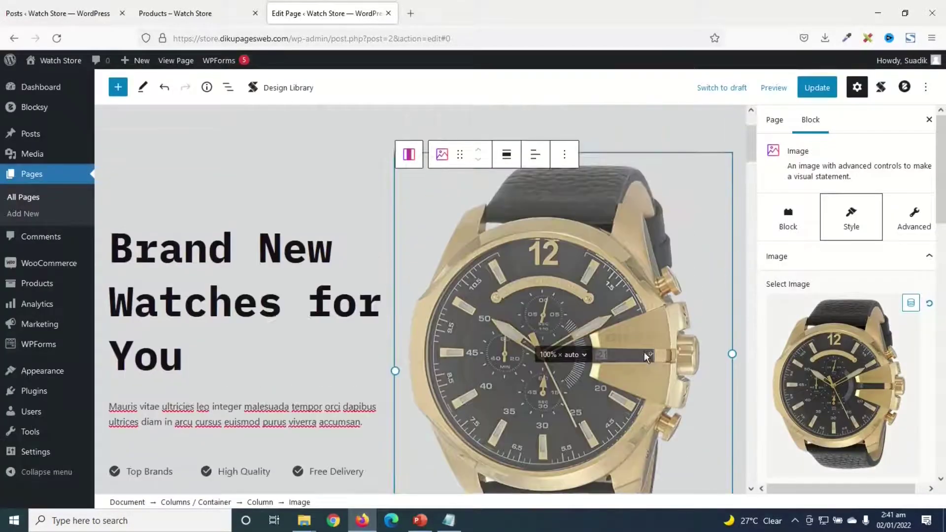
# Step: Review the hero section with its new watch image and the row of service features from Secure Payment to Free Delivery
pyautogui.scroll(-3, 635, 350)
pyautogui.scroll(2, 611, 340)
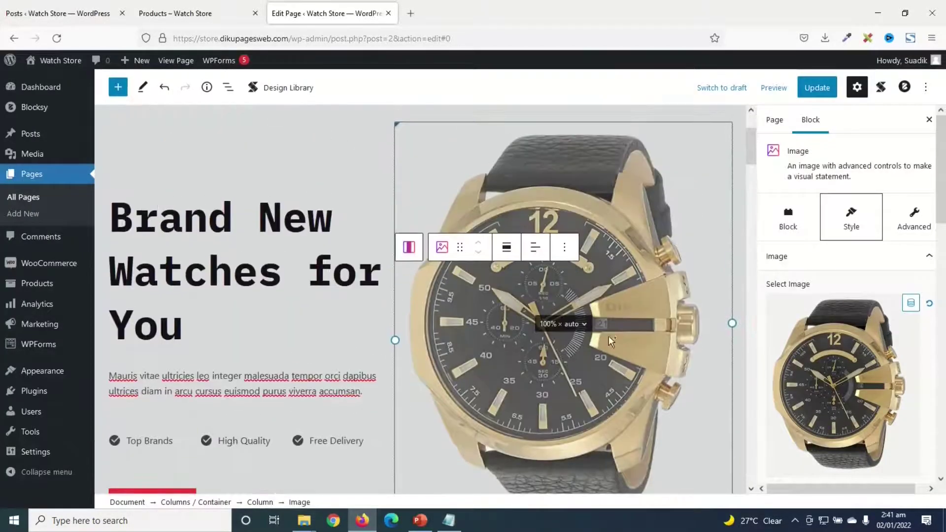
pyautogui.scroll(-2, 561, 398)
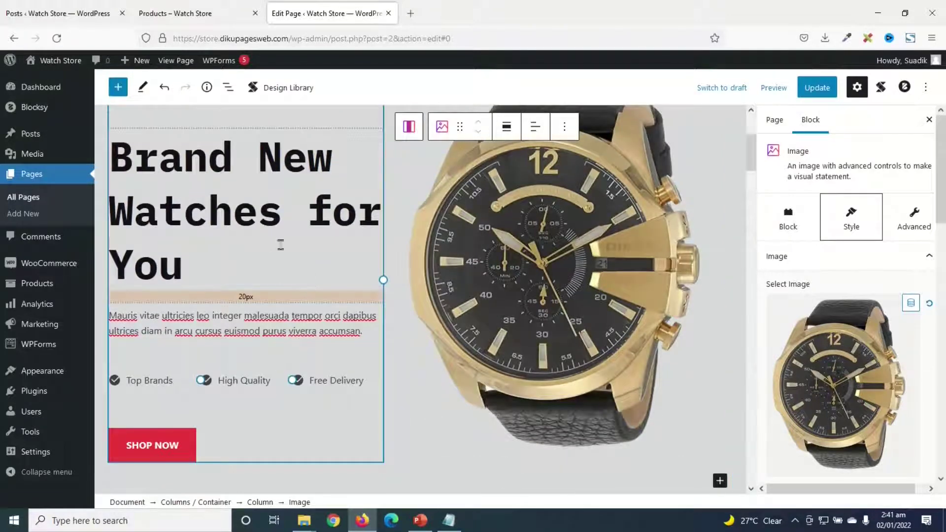
pyautogui.scroll(-5, 660, 373)
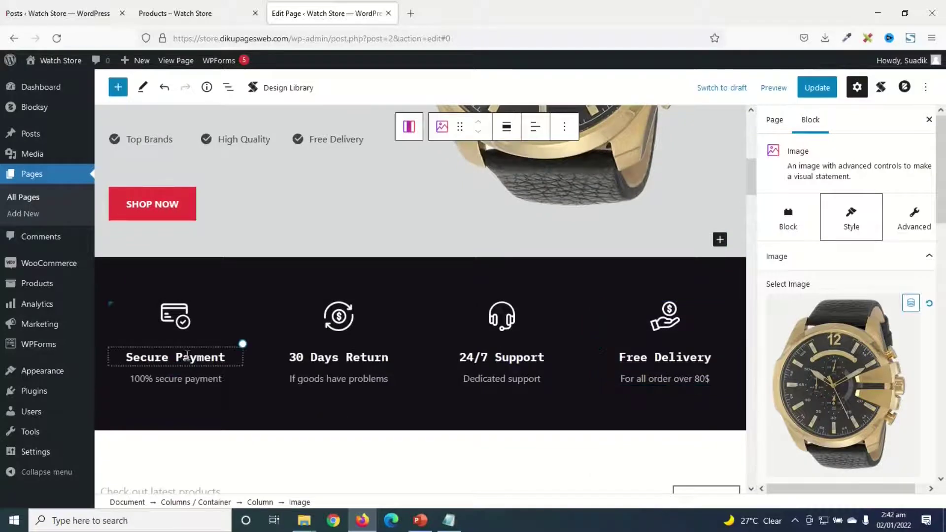
pyautogui.click(239, 354)
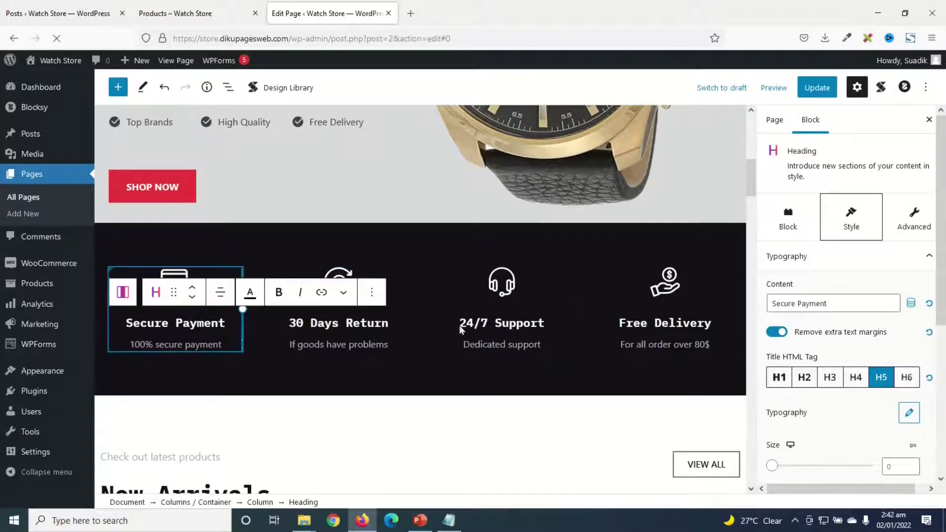
pyautogui.scroll(1, 207, 379)
pyautogui.scroll(-1, 247, 364)
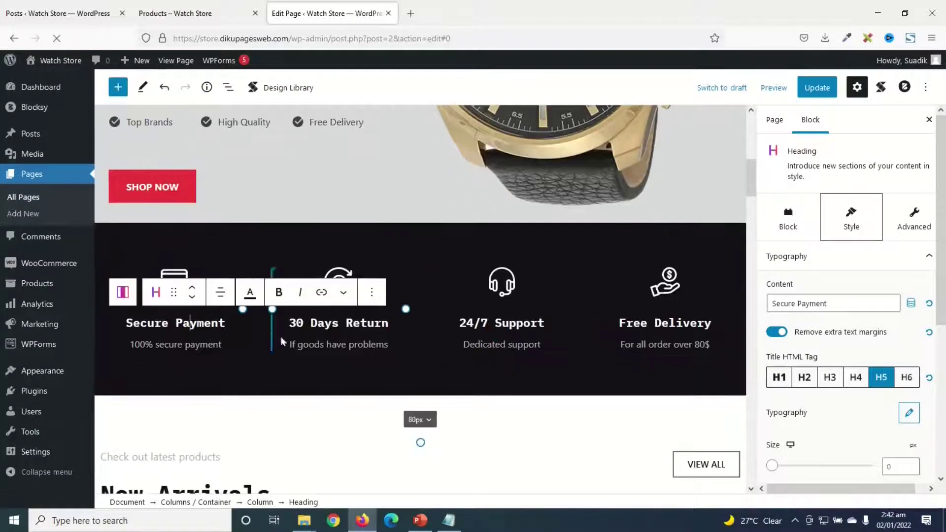
pyautogui.scroll(1, 320, 367)
pyautogui.scroll(4, 325, 370)
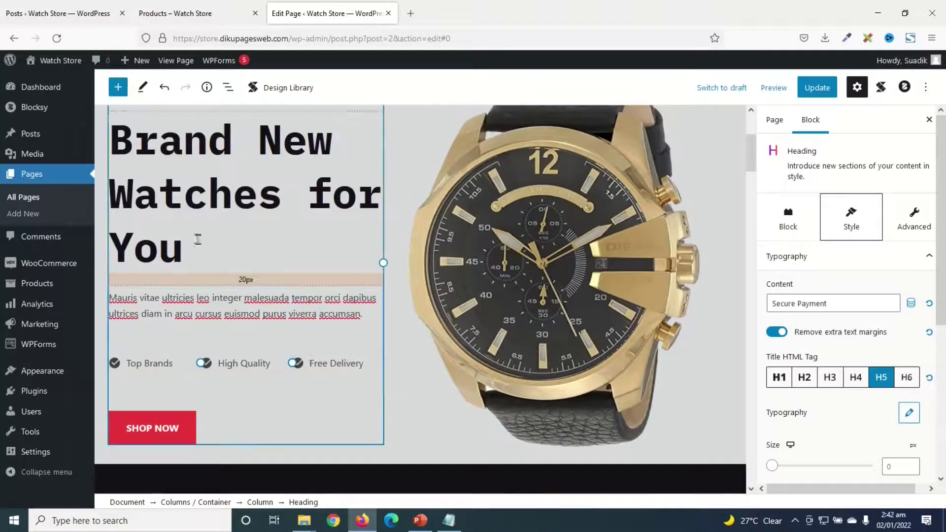
pyautogui.scroll(-5, 196, 239)
pyautogui.doubleClick(200, 323)
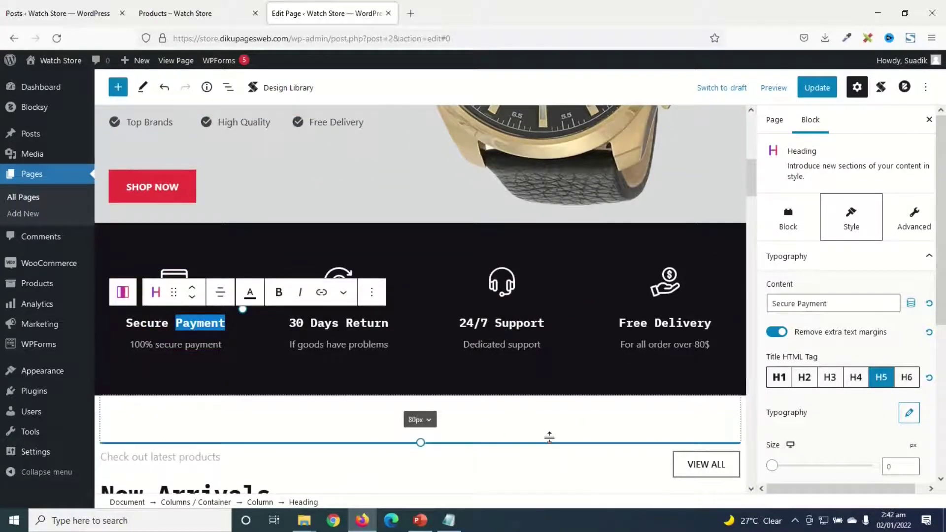
# Step: Look over the New Arrivals section and the Jackets, Sweaters and Accessories category cards below it
pyautogui.scroll(-5, 549, 424)
pyautogui.scroll(-3, 565, 345)
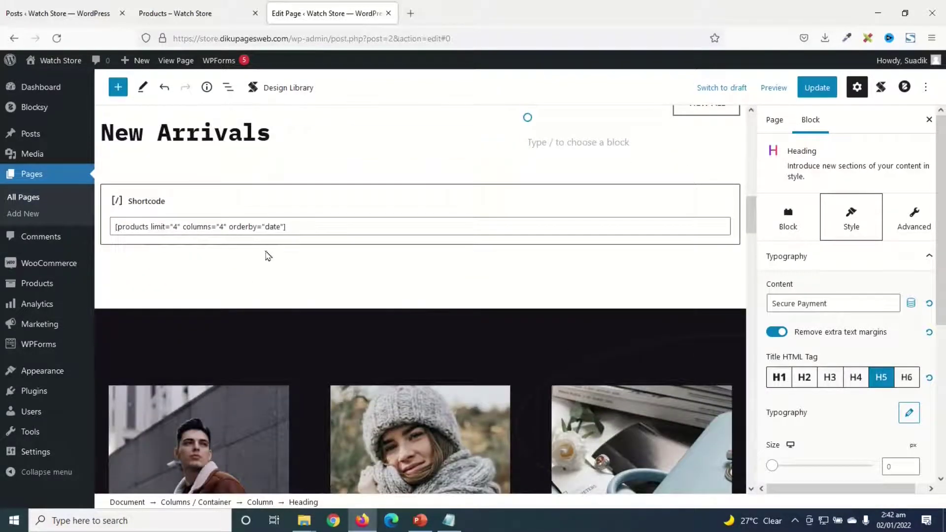
pyautogui.scroll(-4, 266, 256)
pyautogui.scroll(-1, 343, 267)
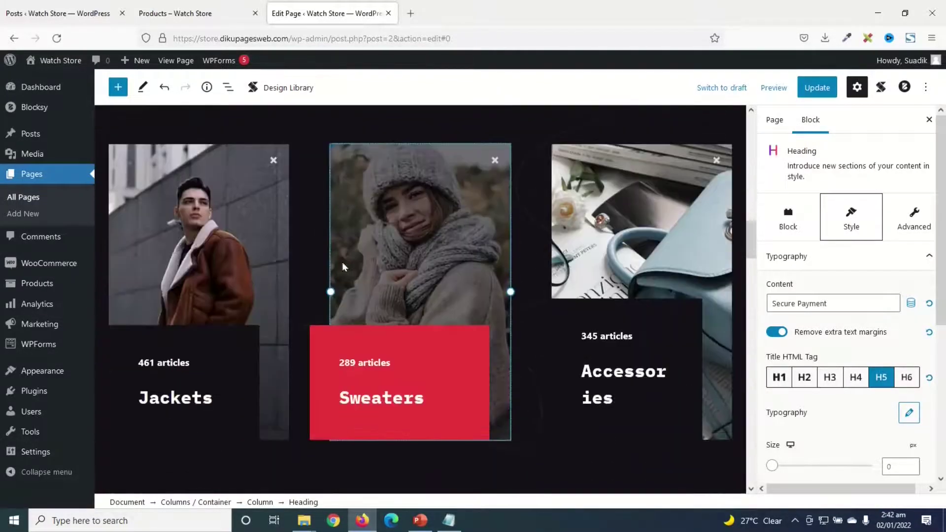
pyautogui.scroll(1, 348, 338)
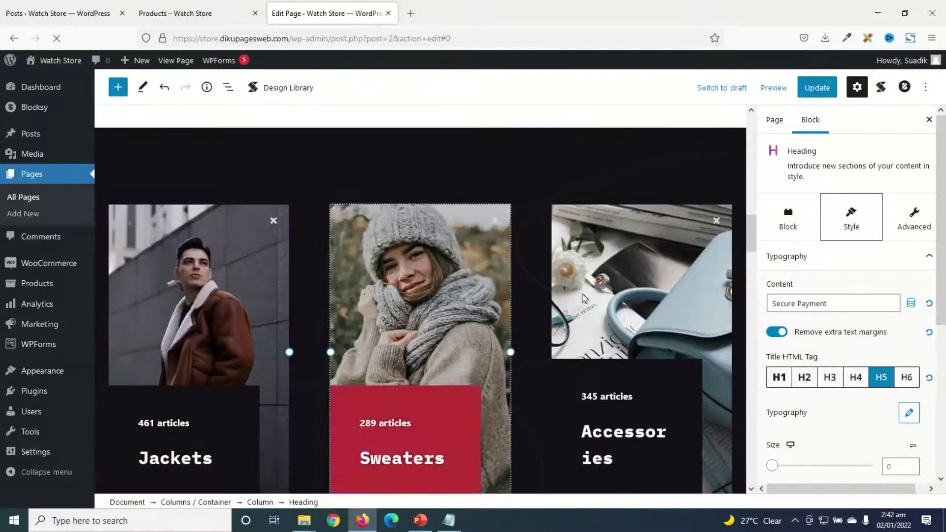
pyautogui.scroll(-3, 475, 285)
pyautogui.scroll(3, 591, 337)
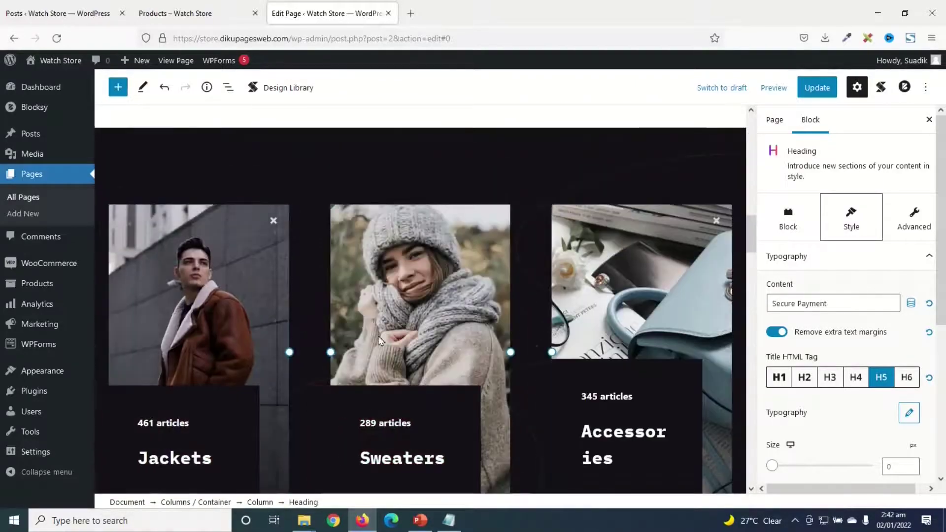
pyautogui.scroll(-3, 602, 344)
pyautogui.scroll(2, 168, 351)
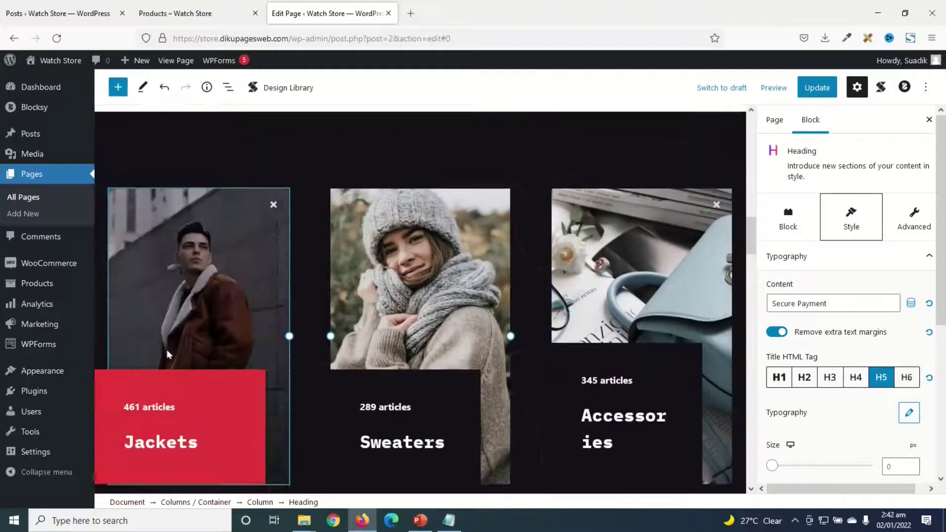
pyautogui.scroll(-1, 304, 434)
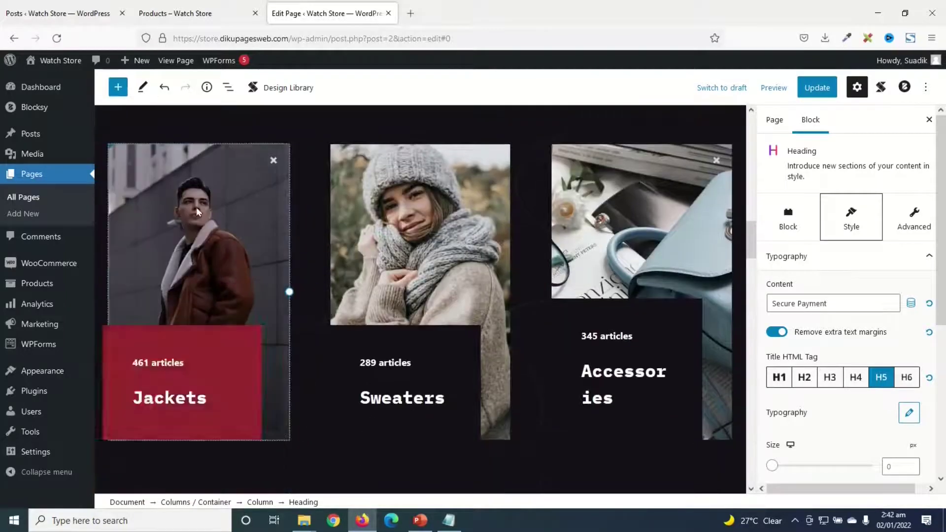
# Step: Upload the ceo, home, mens-watches, womens-watches and accessories images from the media folder and use mens-watches as the Jackets card's image
pyautogui.click(198, 209)
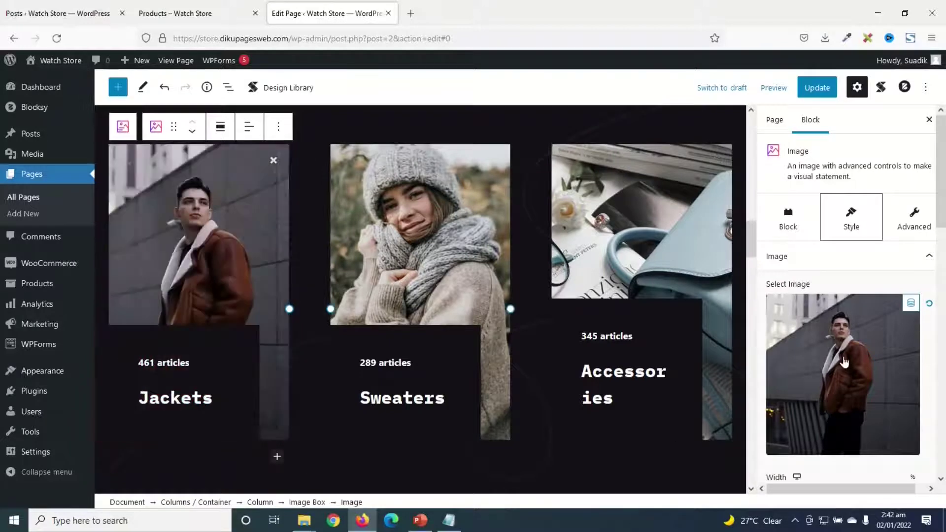
pyautogui.click(843, 355)
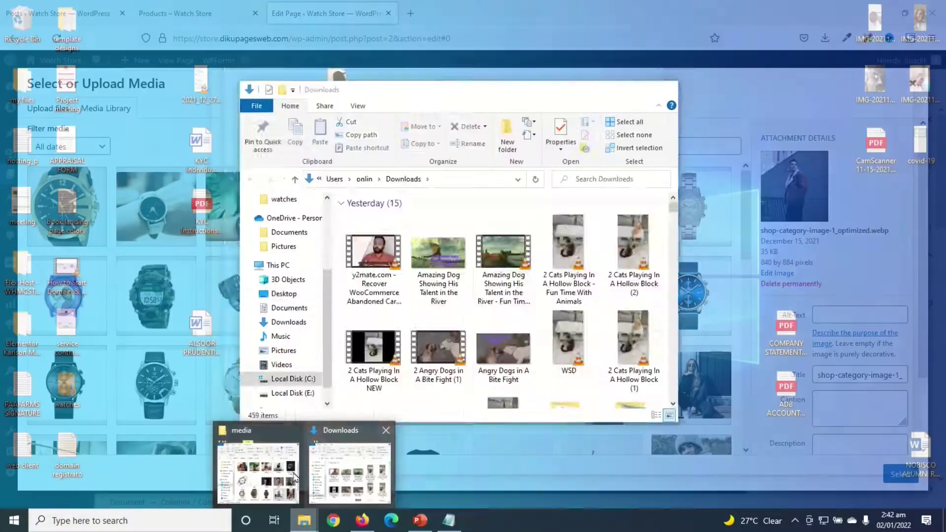
pyautogui.click(272, 477)
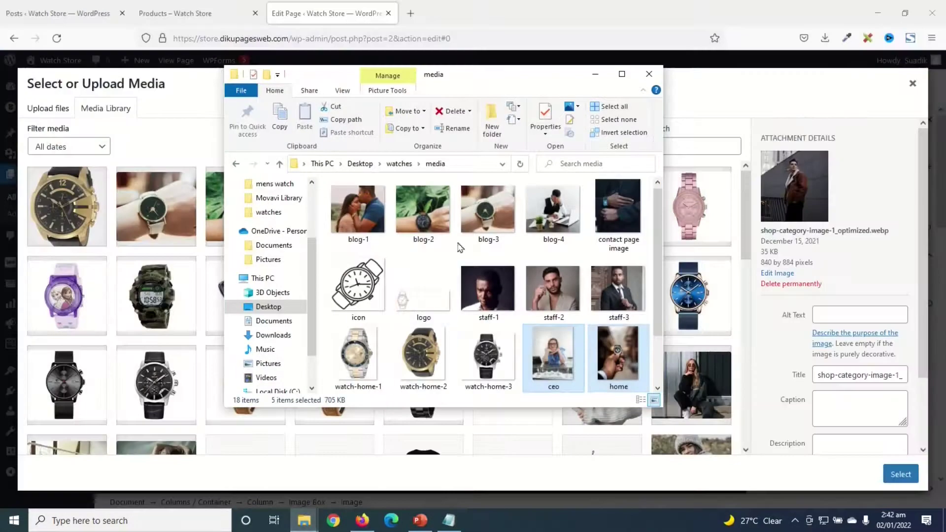
pyautogui.scroll(-1, 577, 334)
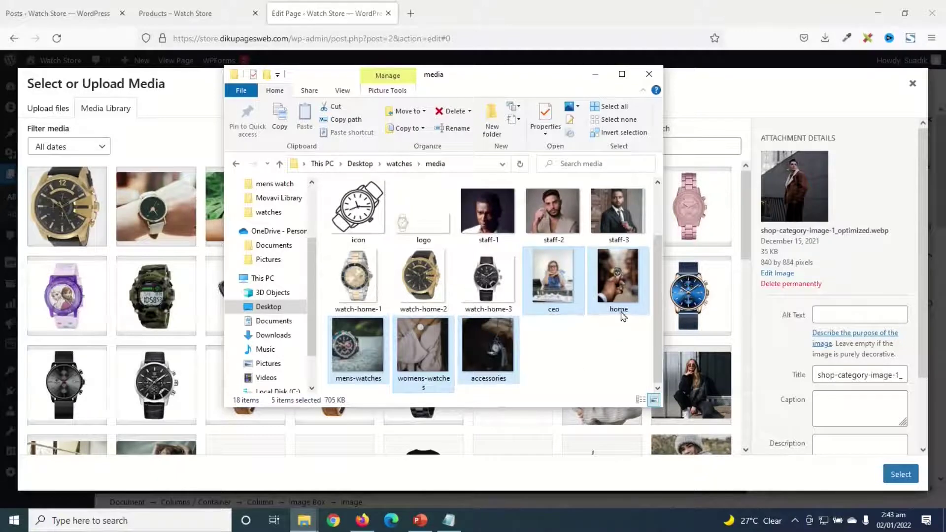
pyautogui.moveTo(562, 280); pyautogui.dragTo(53, 286)
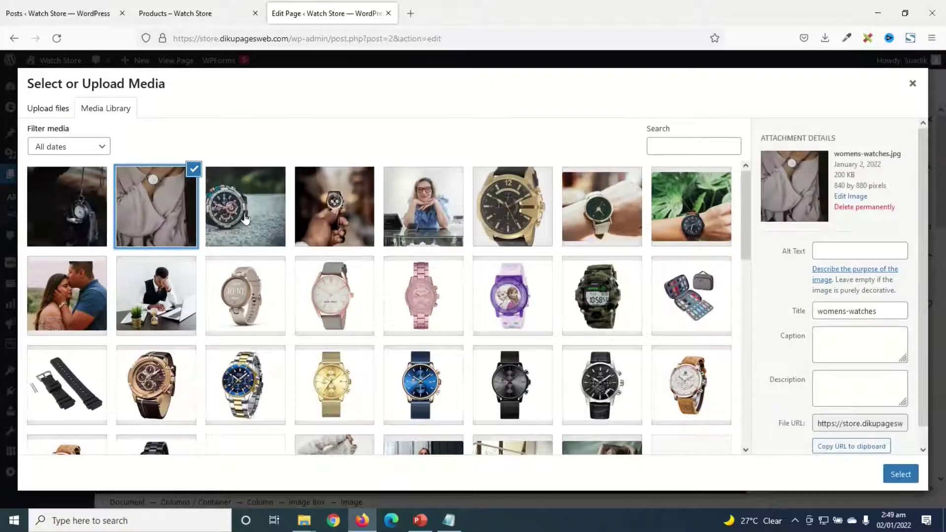
pyautogui.click(242, 224)
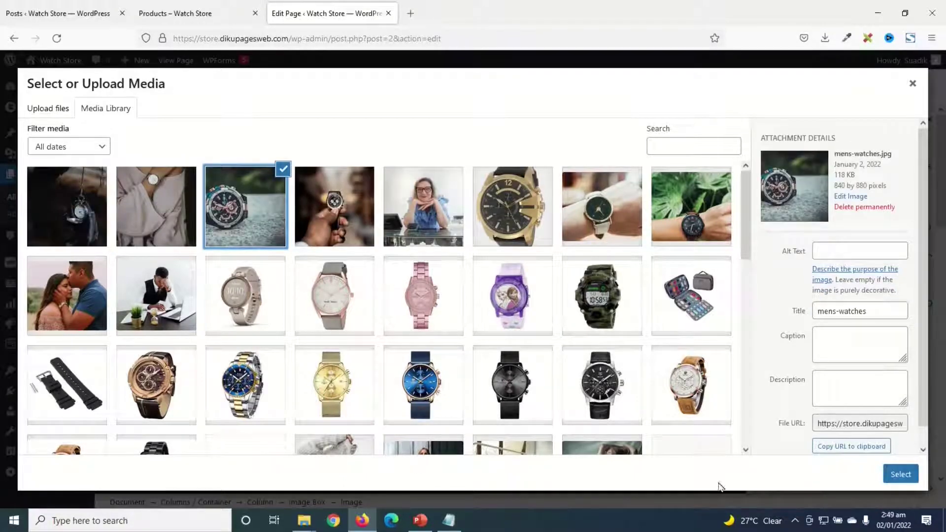
pyautogui.click(897, 474)
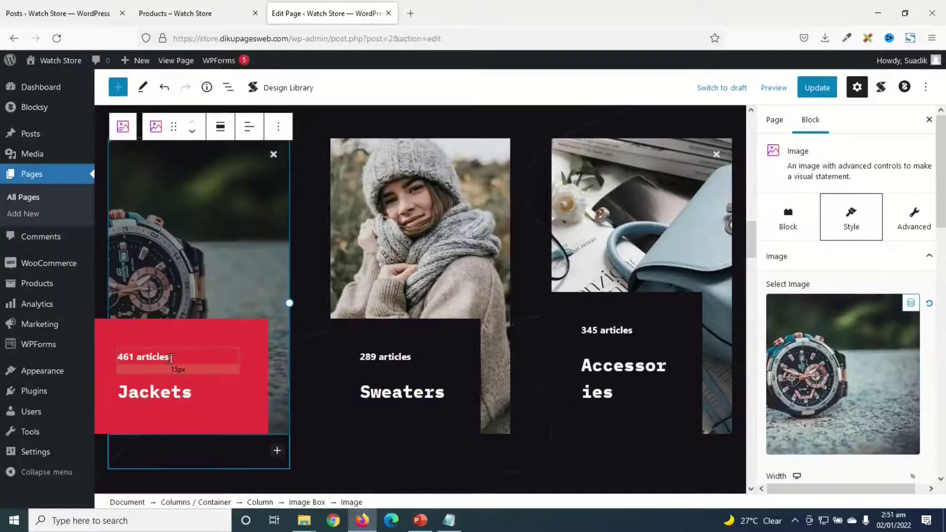
# Step: Remove the "461 articles" text block from the Jackets card
pyautogui.click(170, 357)
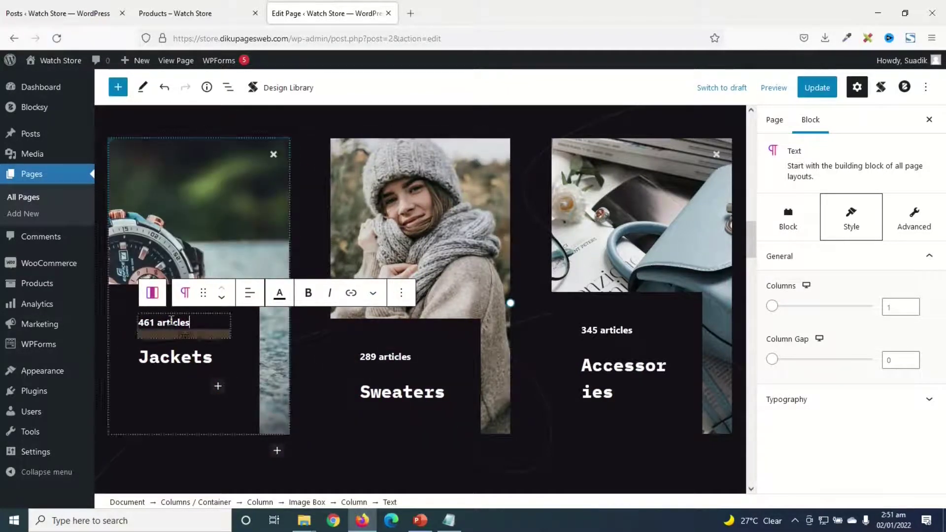
pyautogui.click(402, 296)
pyautogui.click(429, 470)
pyautogui.click(430, 469)
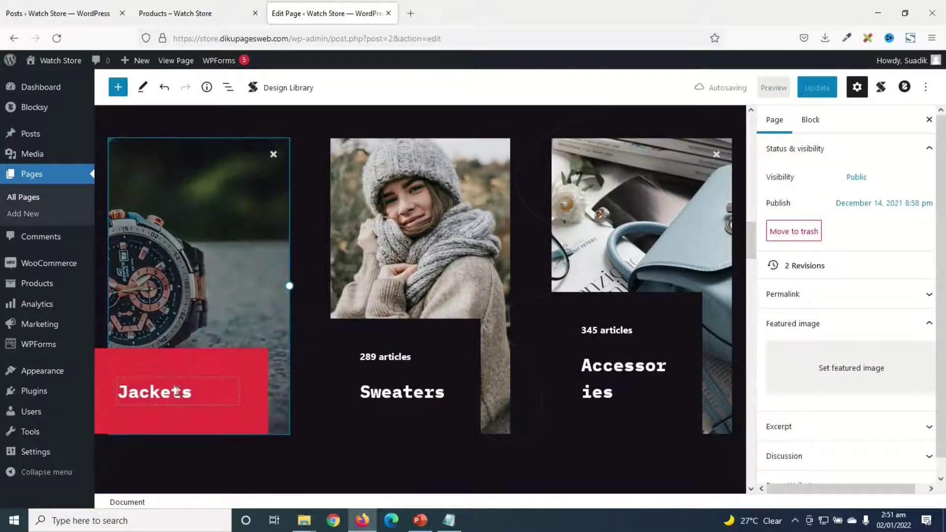
# Step: Change the Jackets card's heading to "Mens' Watches"
pyautogui.click(194, 394)
pyautogui.click(187, 361)
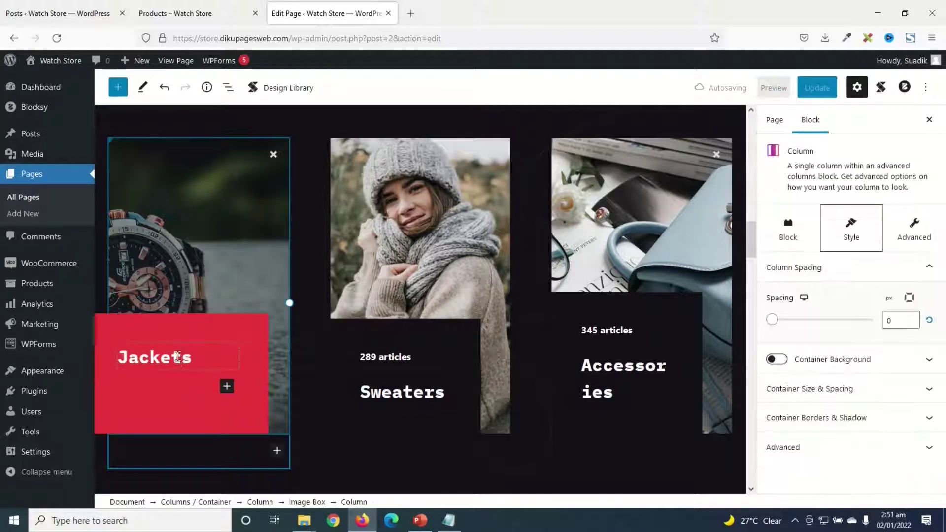
pyautogui.doubleClick(191, 357)
pyautogui.write("Mens' Watches")
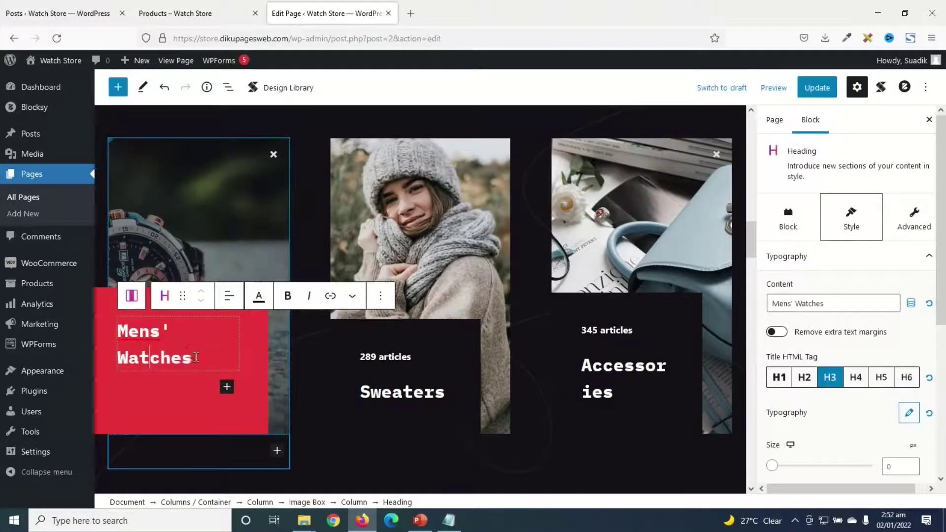
# Step: Select the first card's heading text and copy the link of the Mens Watches product category's page
pyautogui.moveTo(193, 358); pyautogui.dragTo(118, 335)
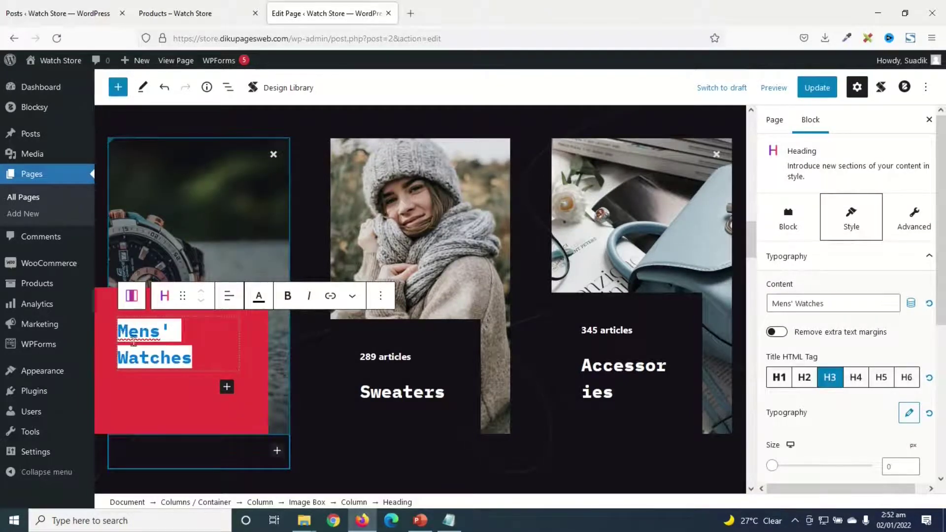
pyautogui.click(35, 15)
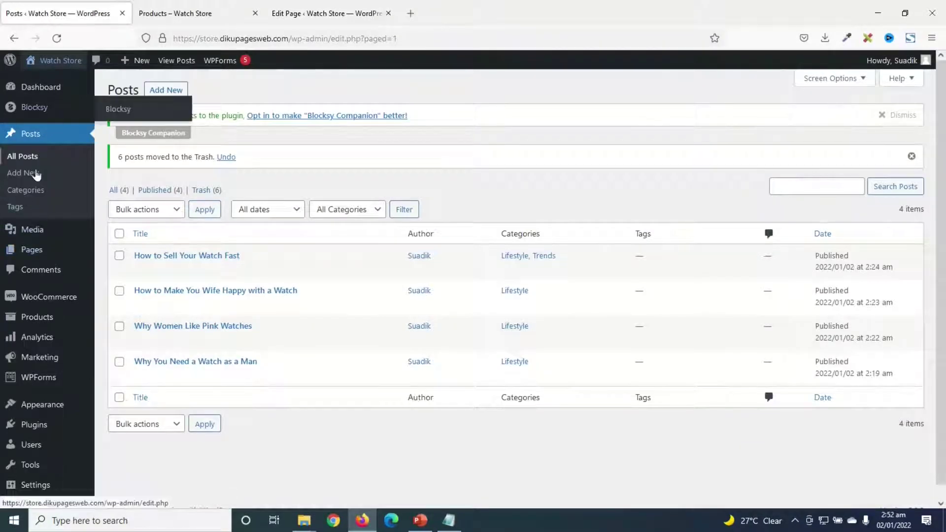
pyautogui.moveTo(42, 320)
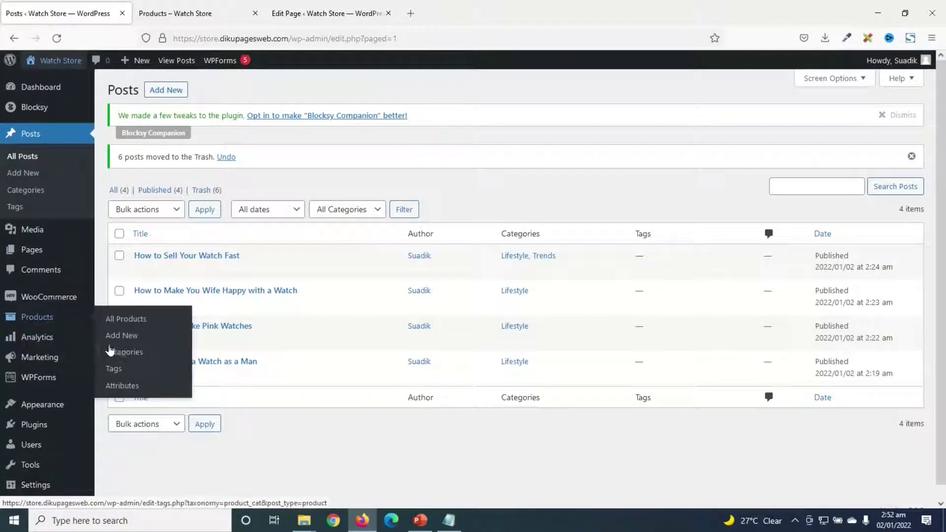
pyautogui.click(138, 359)
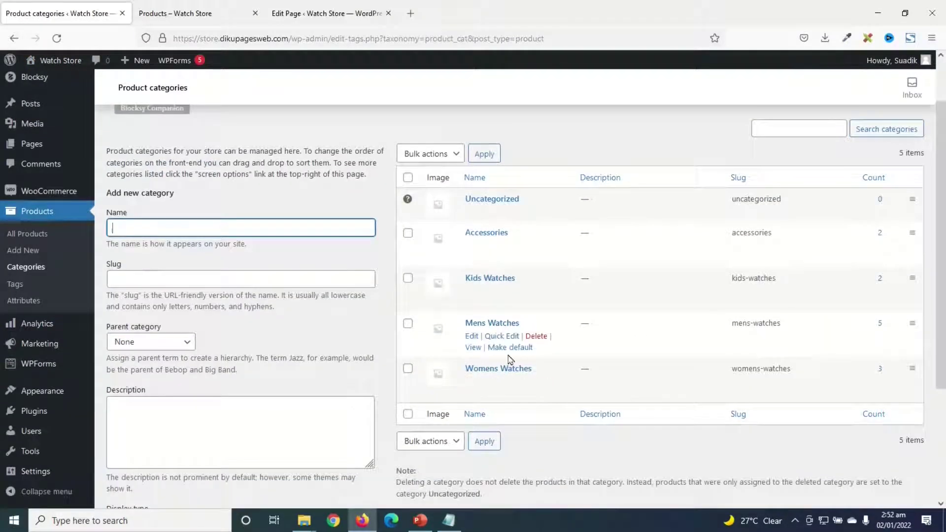
pyautogui.rightClick(473, 350)
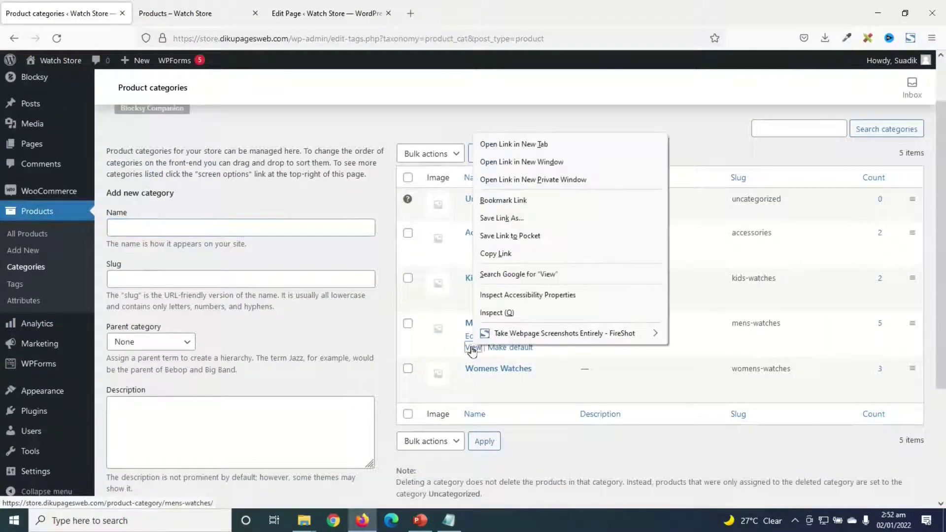
pyautogui.click(495, 253)
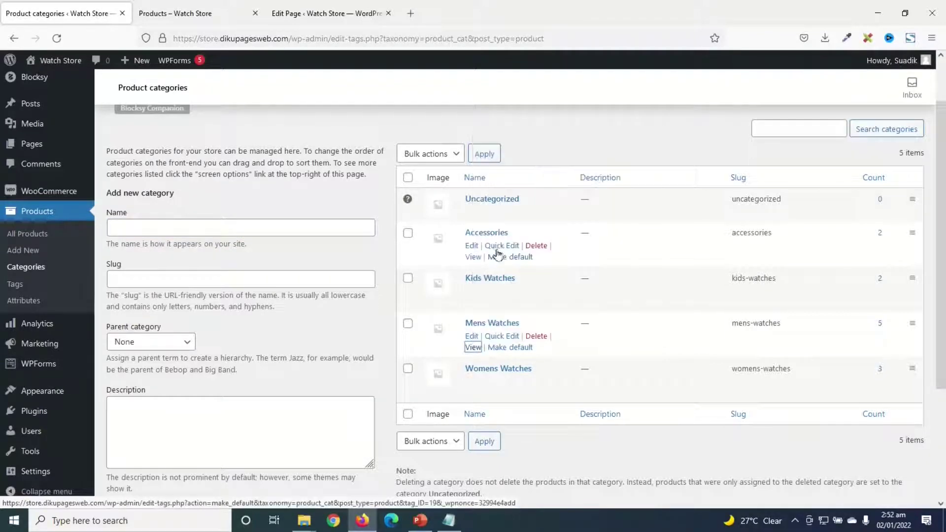
# Step: Link the first card's "Mens' Watches" heading to the copied mens-watches category URL
pyautogui.click(280, 13)
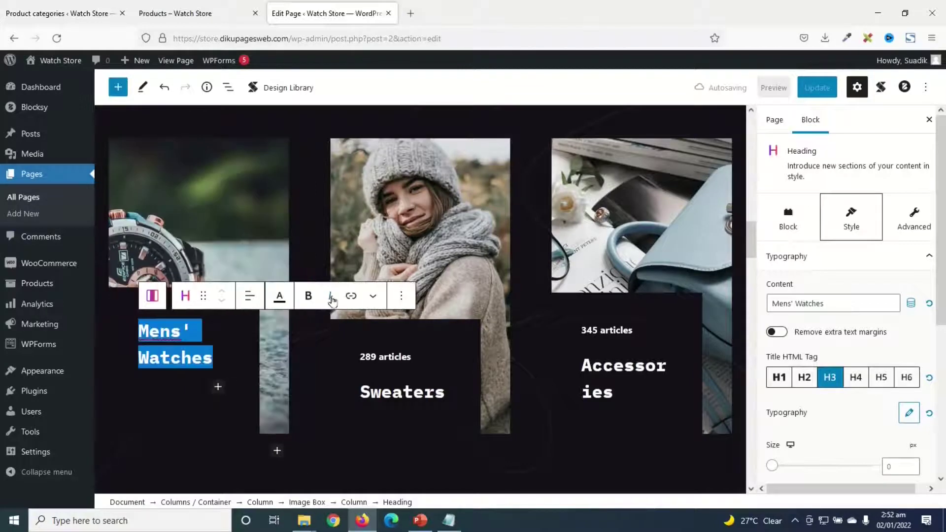
pyautogui.click(348, 297)
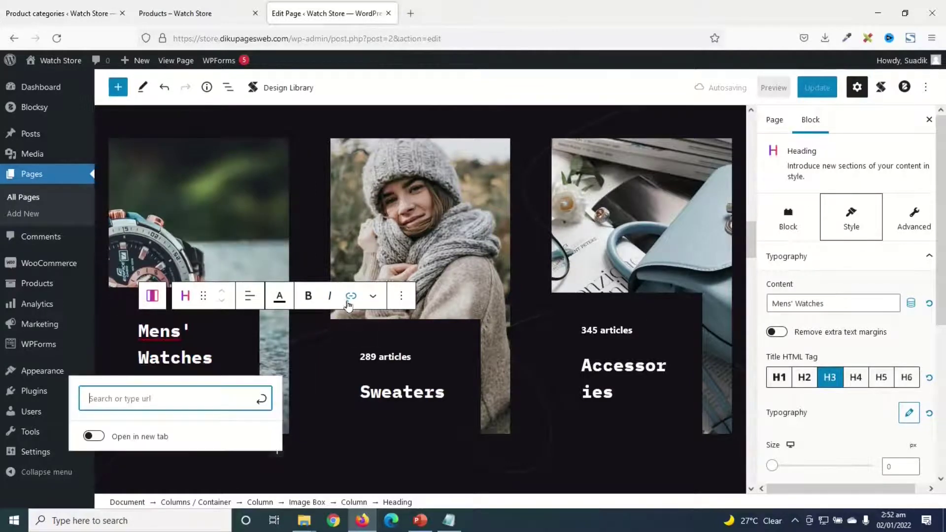
pyautogui.rightClick(212, 398)
pyautogui.click(259, 248)
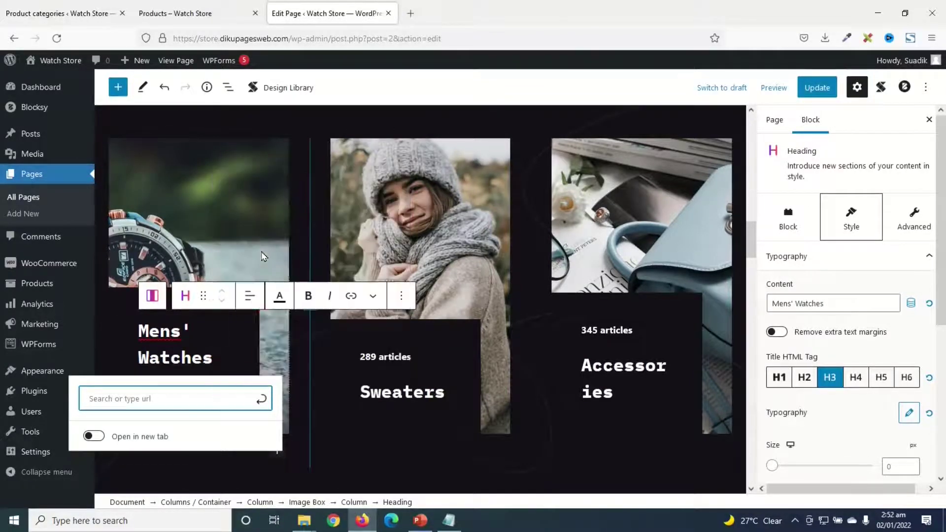
pyautogui.click(240, 400)
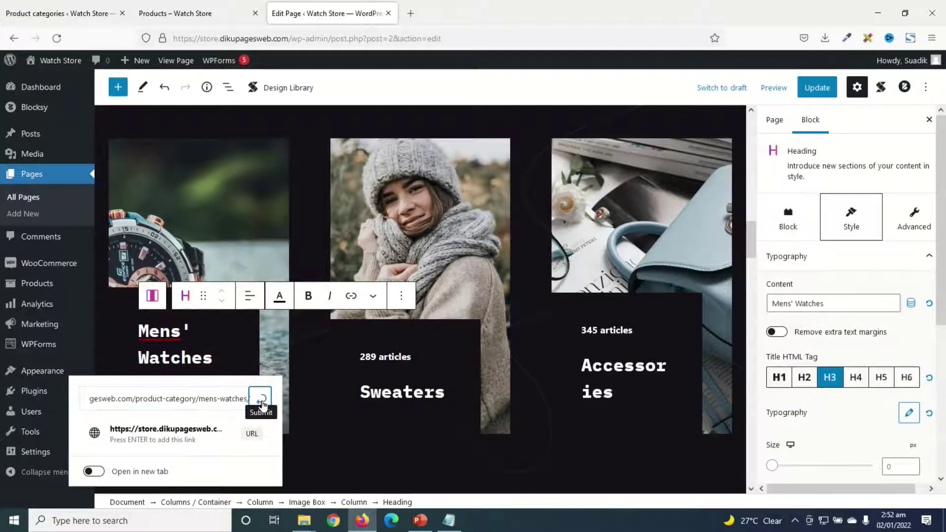
pyautogui.click(261, 401)
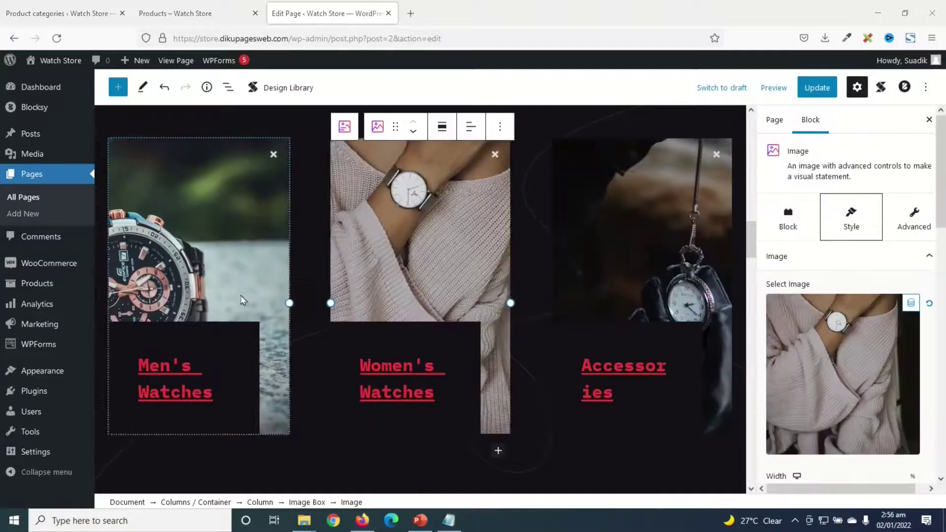
# Step: Look over the Popular Products section and the New Cloth Technologies section with the CEO image below it
pyautogui.scroll(-8, 653, 453)
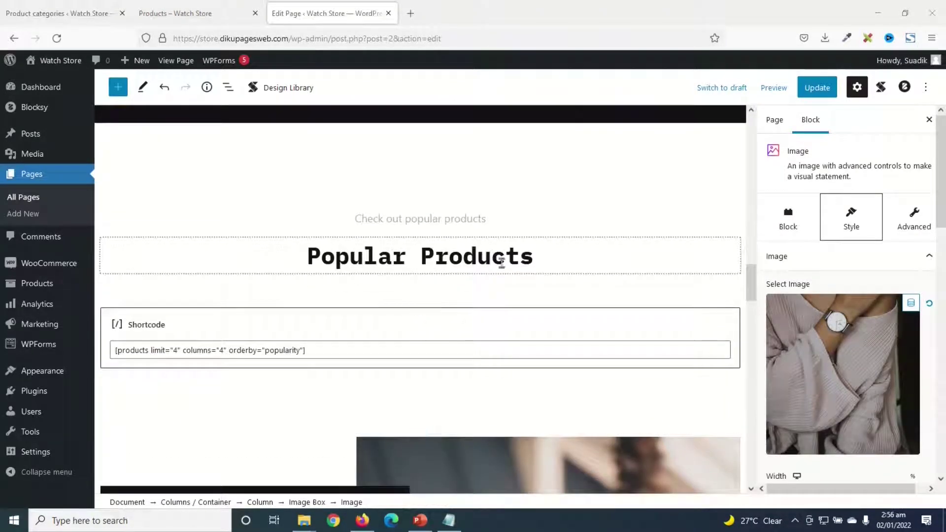
pyautogui.scroll(-4, 565, 270)
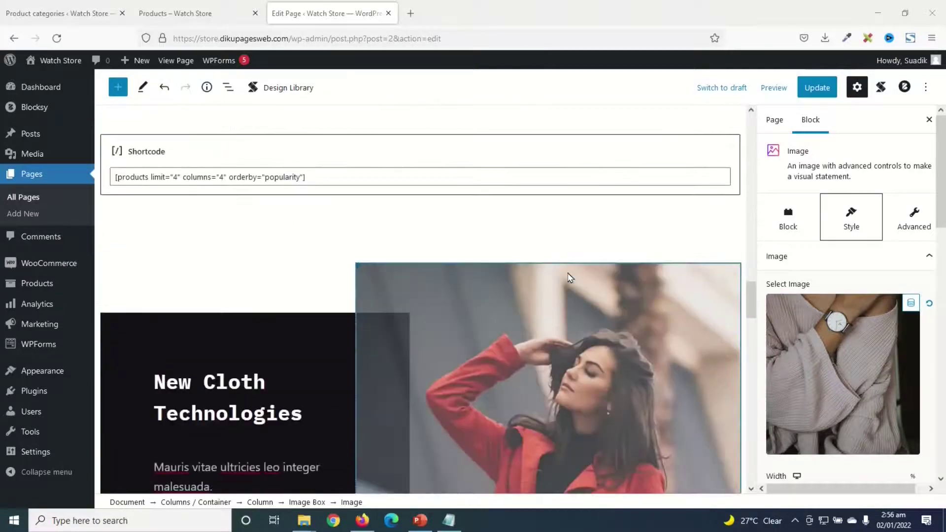
pyautogui.scroll(4, 566, 276)
pyautogui.scroll(-8, 455, 268)
pyautogui.scroll(3, 502, 293)
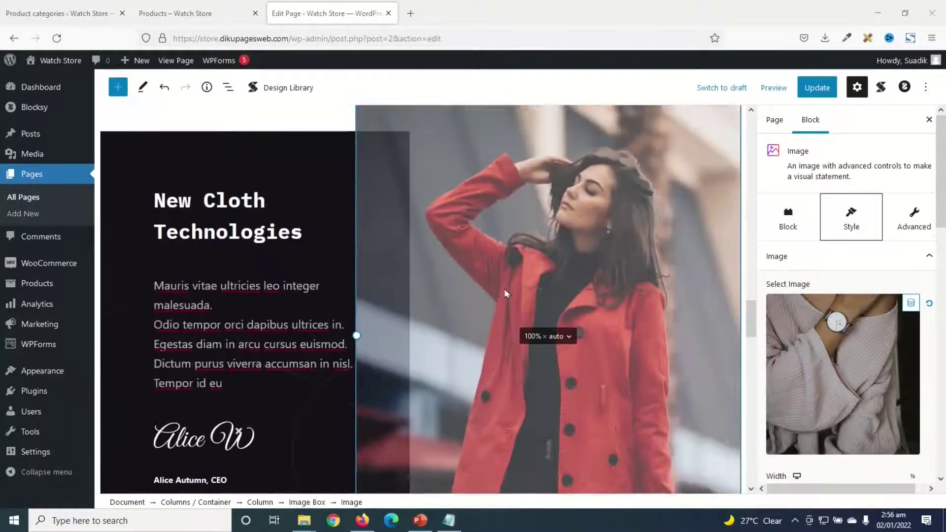
pyautogui.scroll(-5, 344, 283)
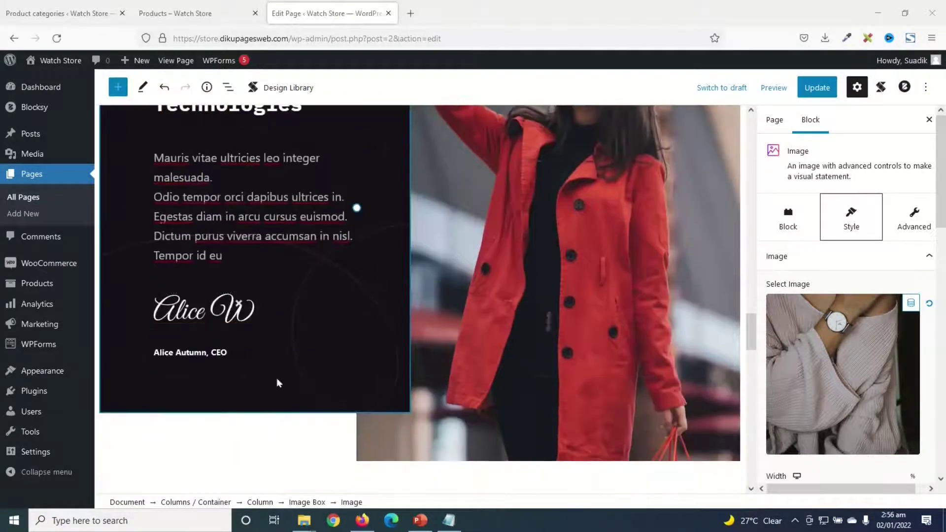
pyautogui.scroll(2, 325, 370)
pyautogui.scroll(-5, 450, 253)
pyautogui.scroll(6, 453, 251)
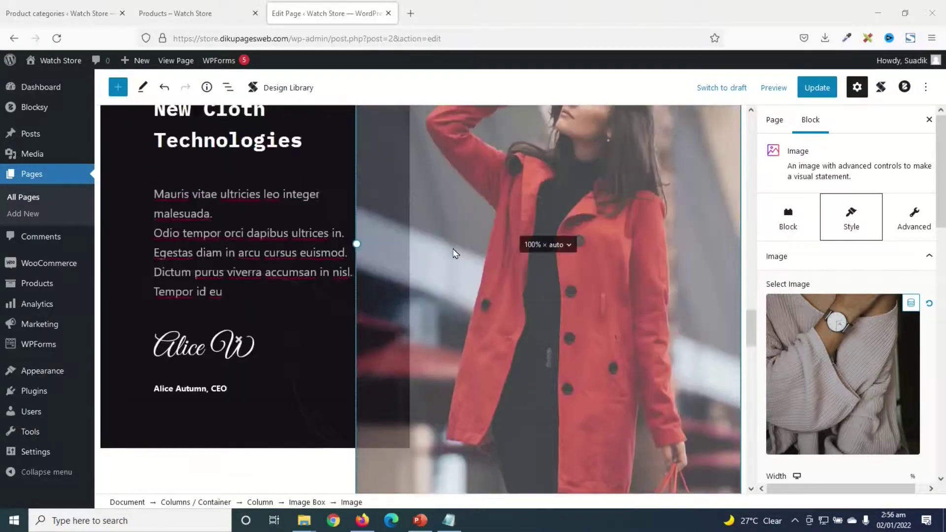
pyautogui.scroll(-5, 458, 247)
pyautogui.scroll(4, 460, 248)
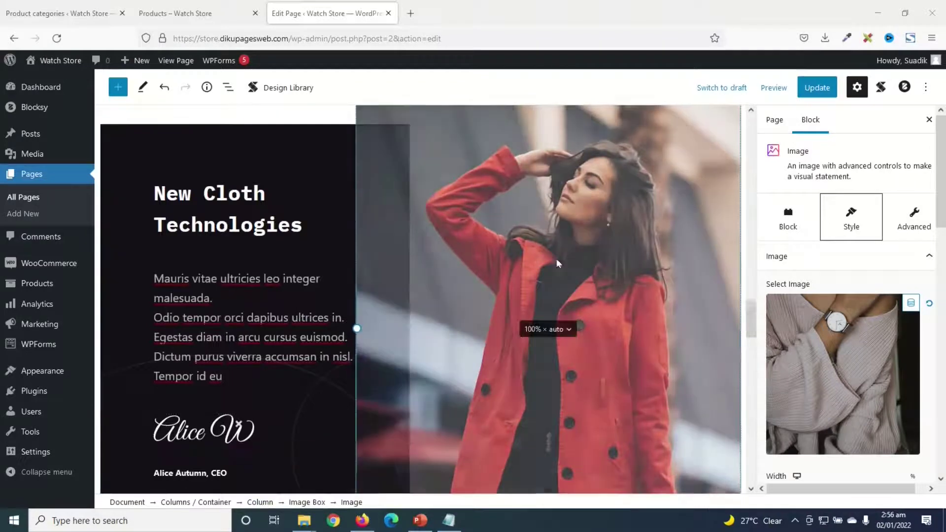
# Step: Replace the red-coat image beside the New Cloth Technologies text with the ceo image from the media library
pyautogui.click(610, 191)
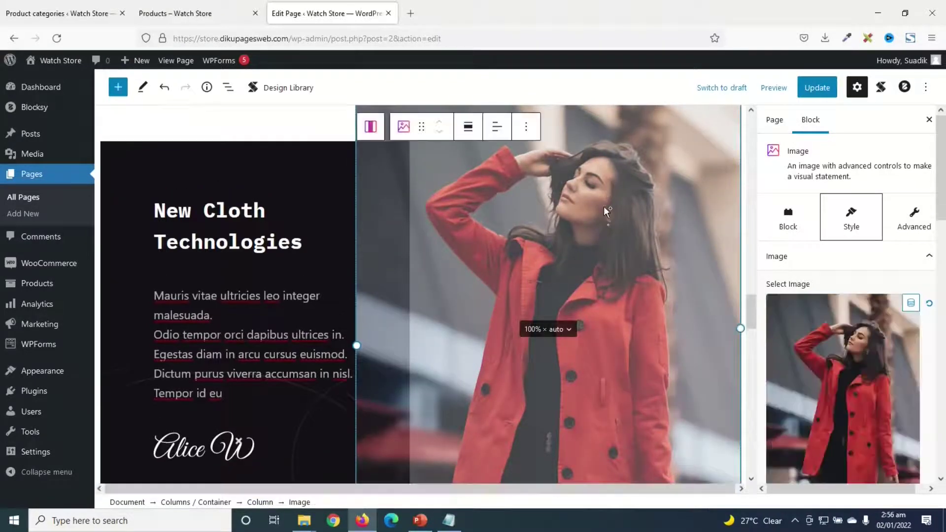
pyautogui.click(857, 383)
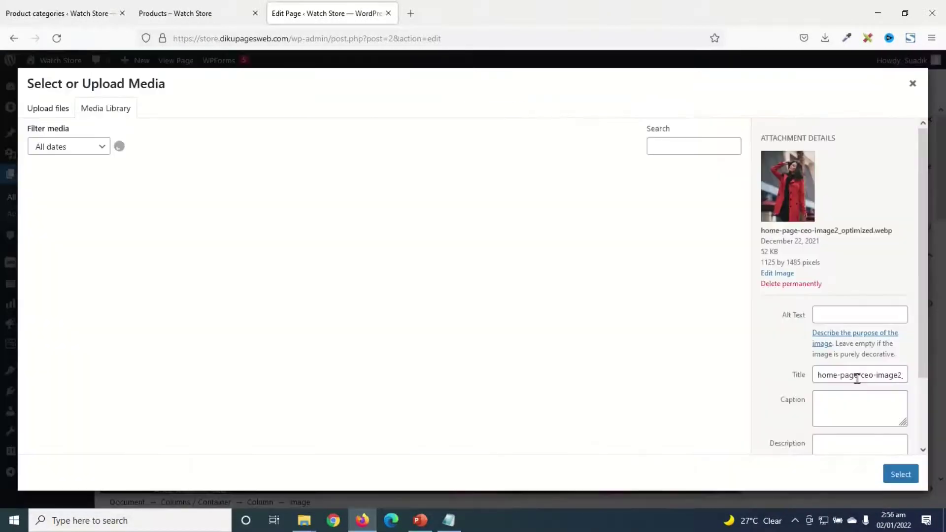
pyautogui.click(427, 202)
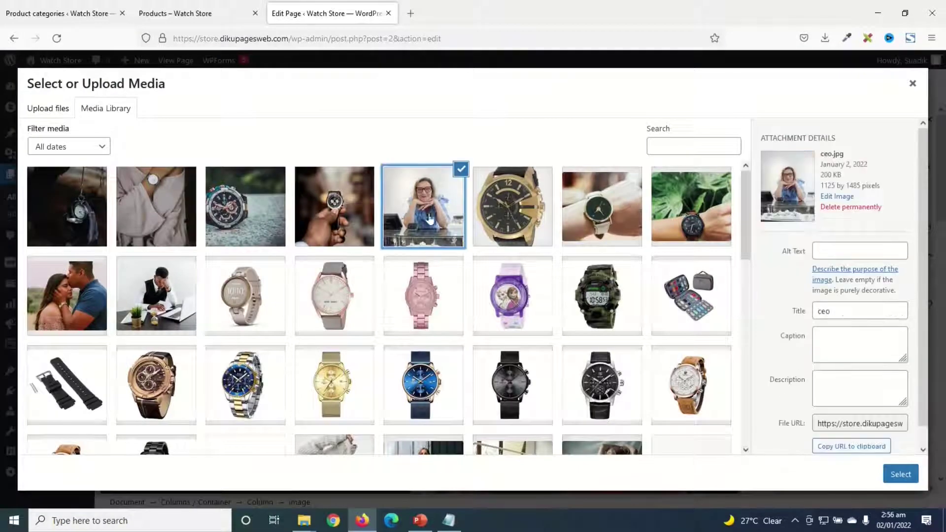
pyautogui.click(899, 477)
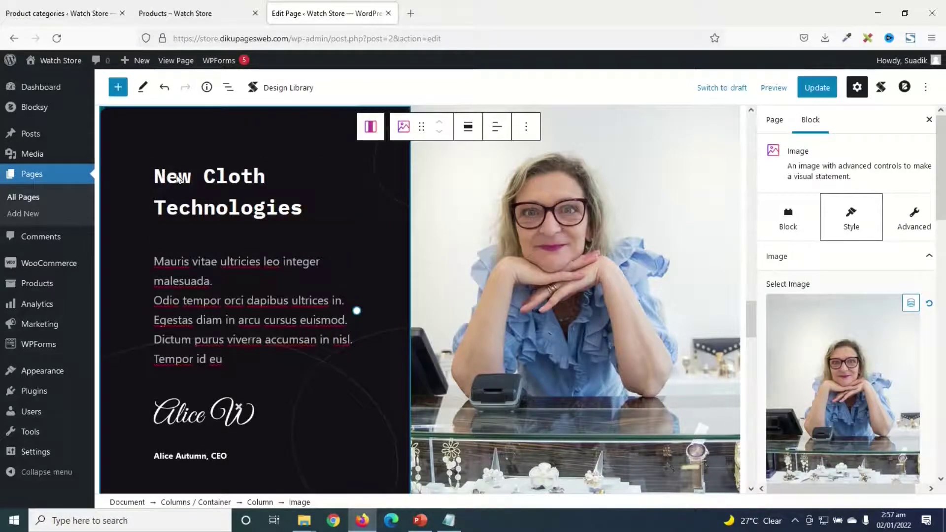
# Step: Change the "New Cloth Technologies" heading to "New Watches to Spark Your Day" and select the paragraph below it
pyautogui.click(218, 180)
pyautogui.moveTo(223, 344); pyautogui.dragTo(162, 246)
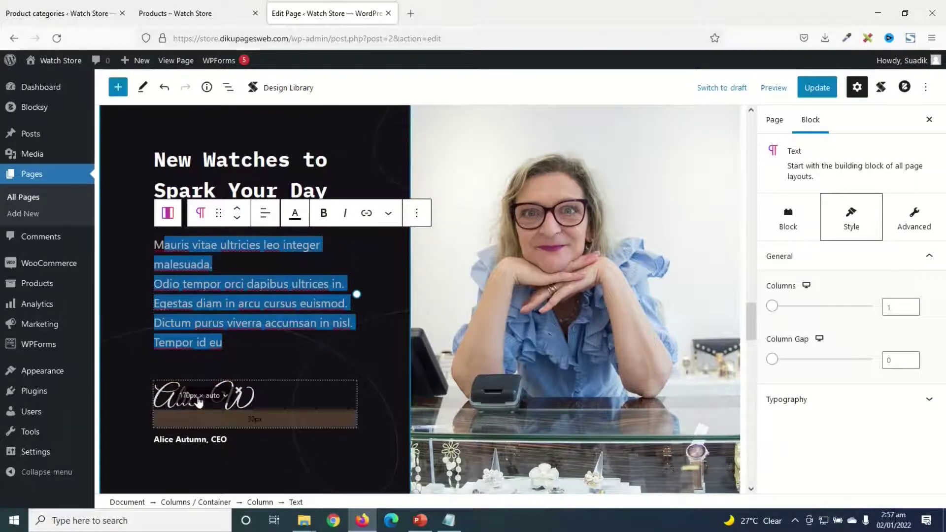
# Step: Remove the signature image block from the CEO section and select the CEO's name beneath the paragraph
pyautogui.click(248, 402)
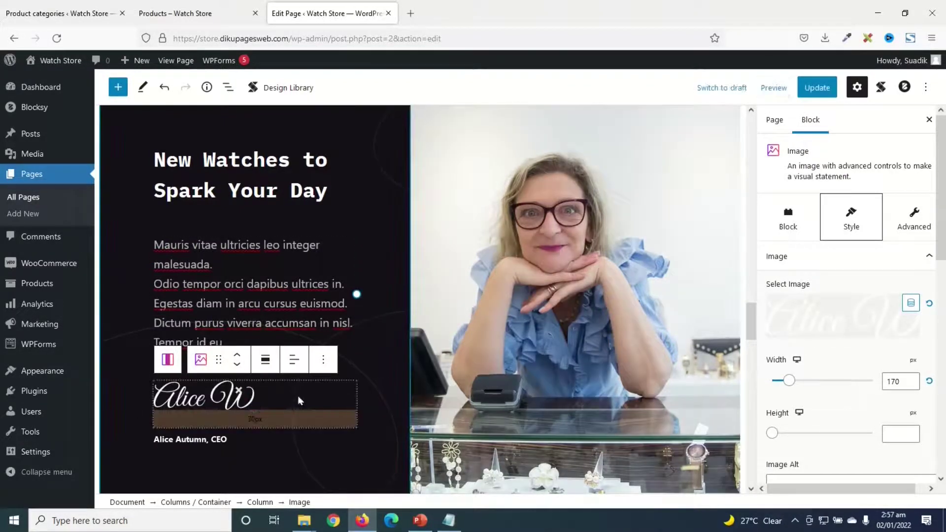
pyautogui.click(323, 362)
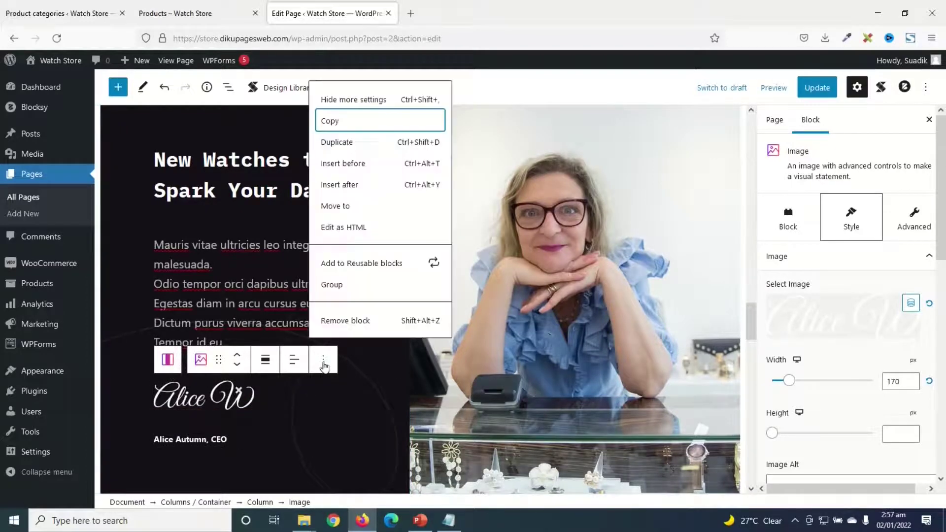
pyautogui.click(353, 322)
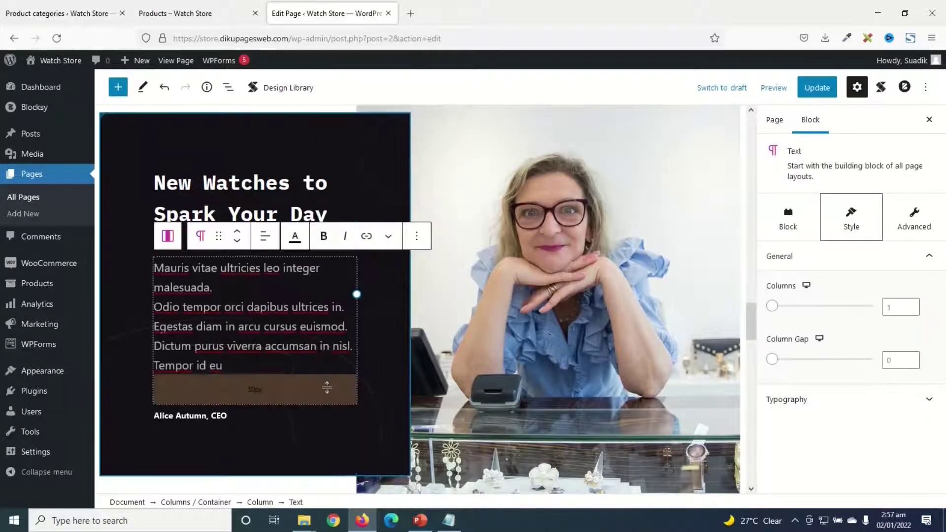
pyautogui.moveTo(201, 415); pyautogui.dragTo(155, 415)
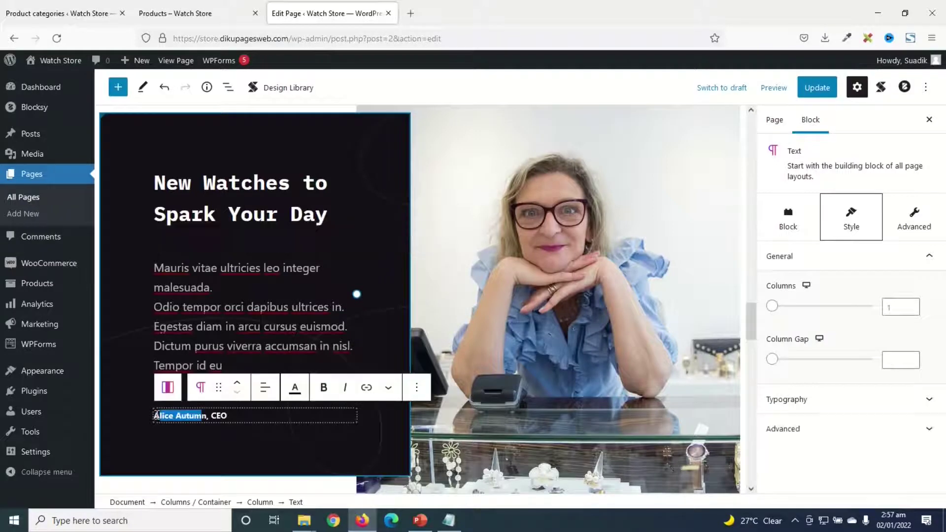
# Step: Select the signup form in the Newsletter Updates section and examine its form settings
pyautogui.scroll(-15, 554, 340)
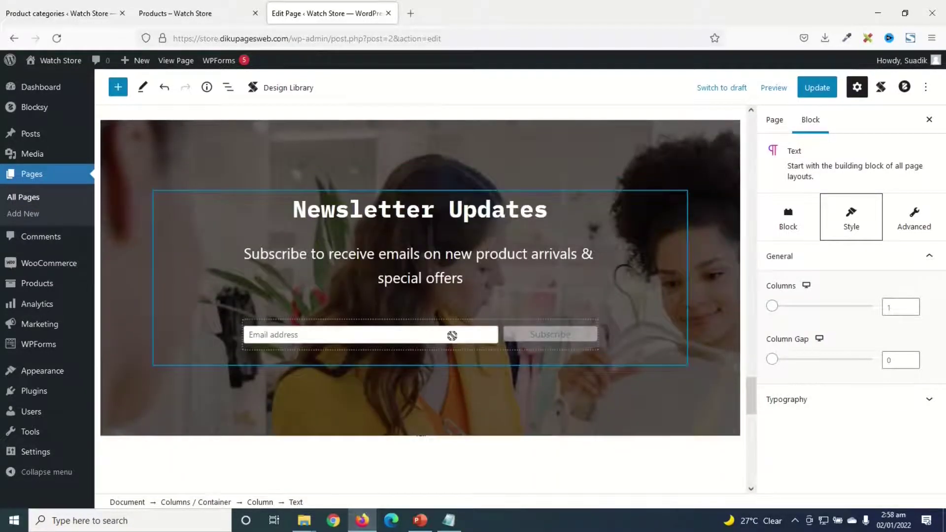
pyautogui.click(451, 335)
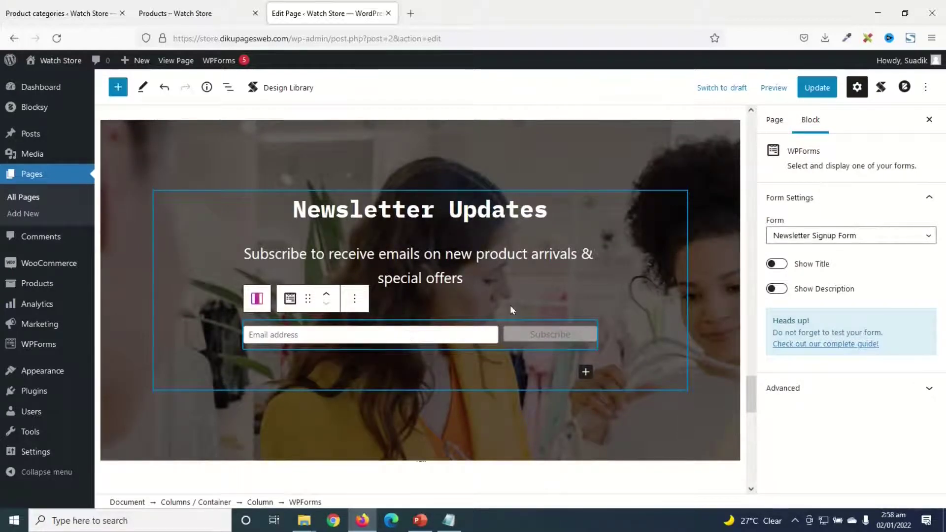
pyautogui.click(453, 333)
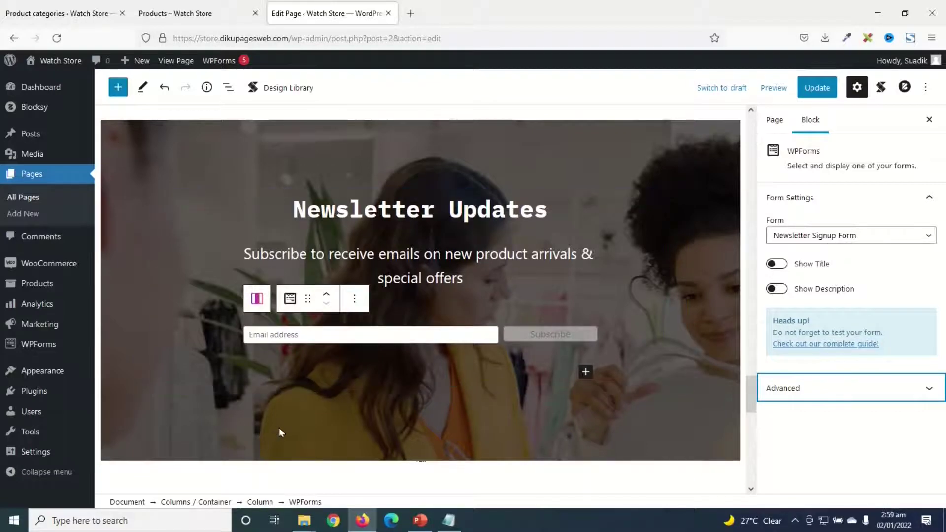
# Step: Open the WPForms overview in a new browser tab and look over the available forms
pyautogui.moveTo(36, 357)
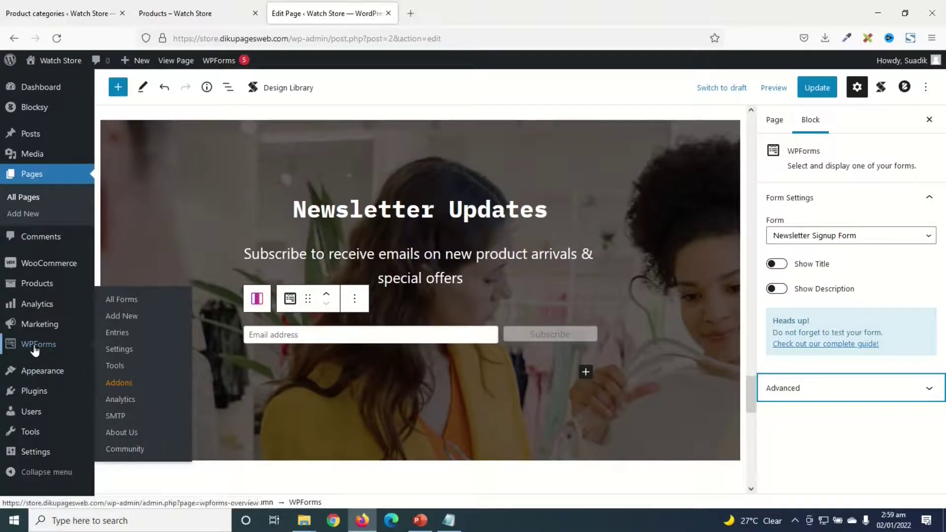
pyautogui.rightClick(34, 349)
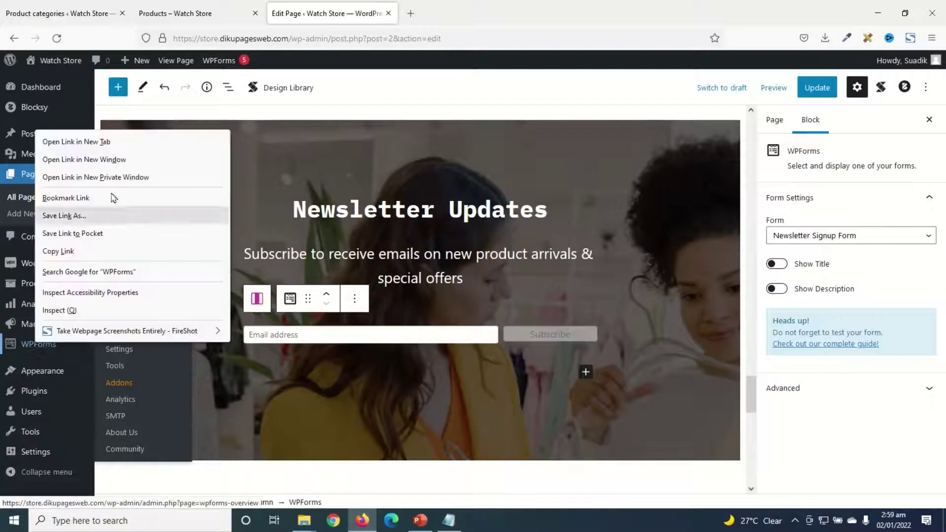
pyautogui.click(110, 144)
pyautogui.click(450, 14)
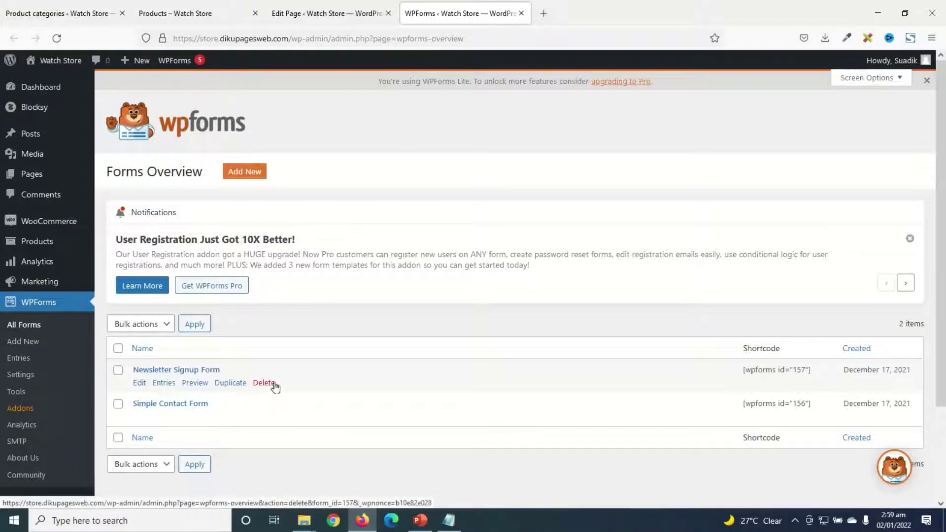
# Step: Return to the page editor and select the Final Sale section's columns container to examine its on-sale products shortcode
pyautogui.click(306, 19)
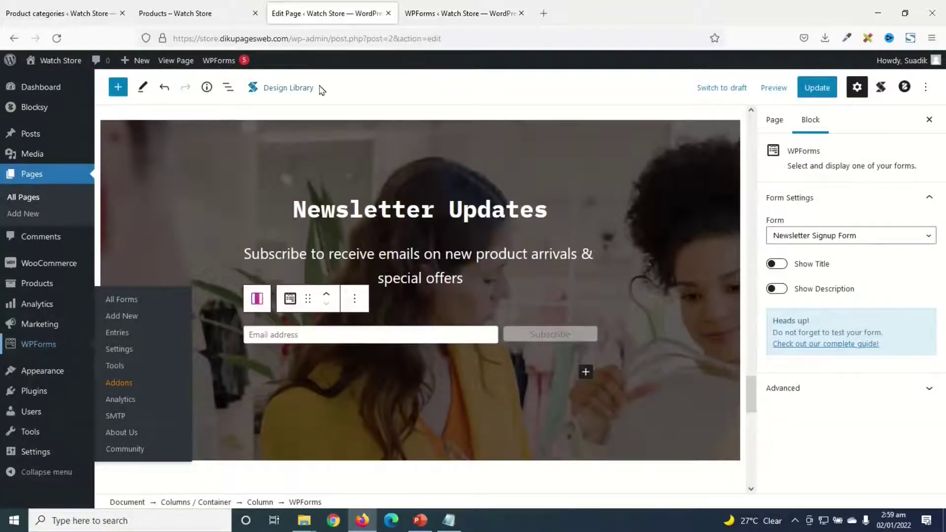
pyautogui.scroll(-5, 559, 270)
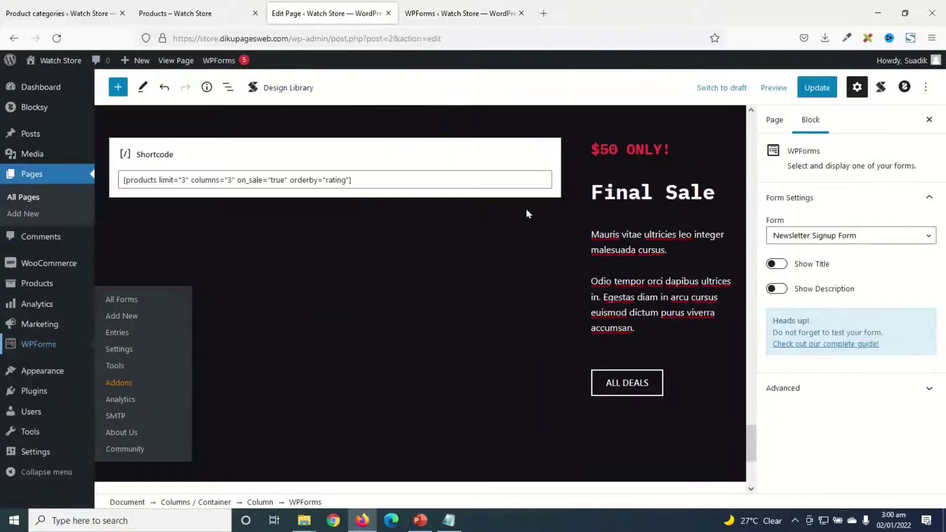
pyautogui.click(579, 208)
pyautogui.scroll(2, 589, 311)
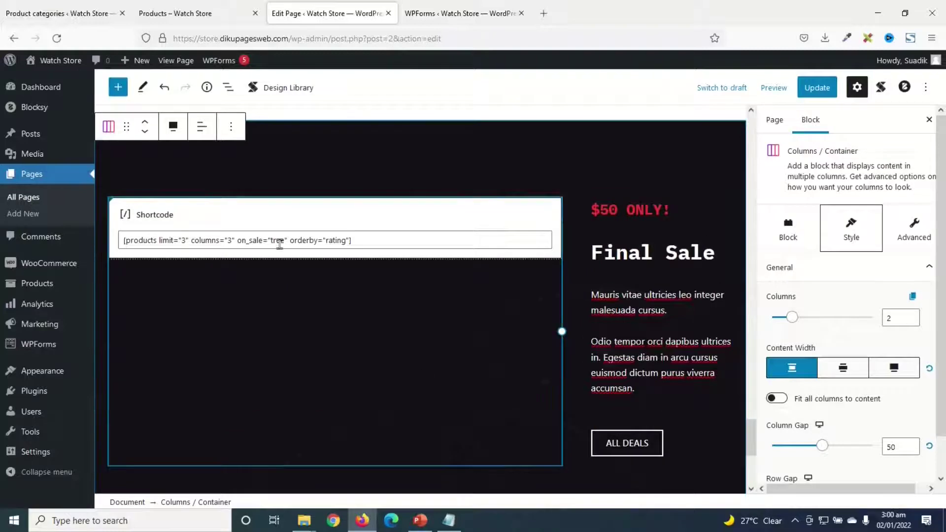
# Step: Check the rest of the home page in the editor and save the page changes
pyautogui.scroll(-1, 222, 232)
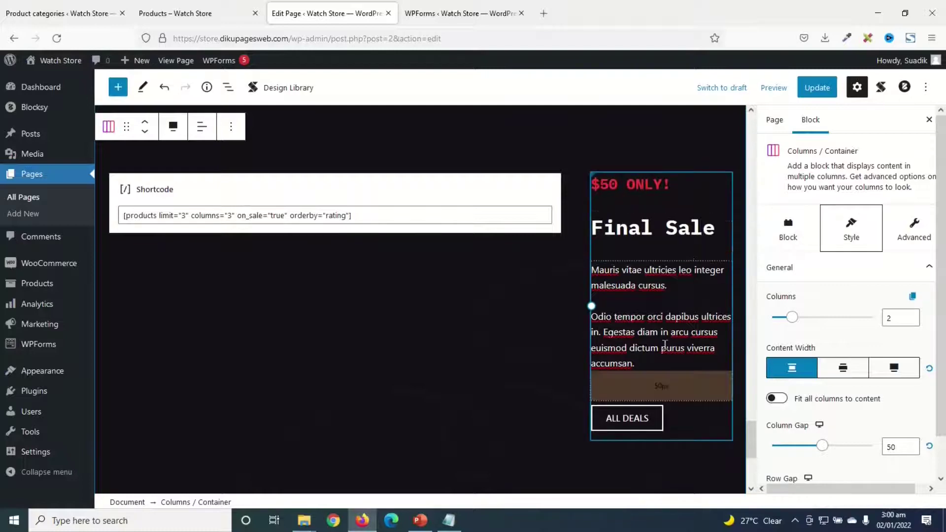
pyautogui.scroll(-5, 665, 346)
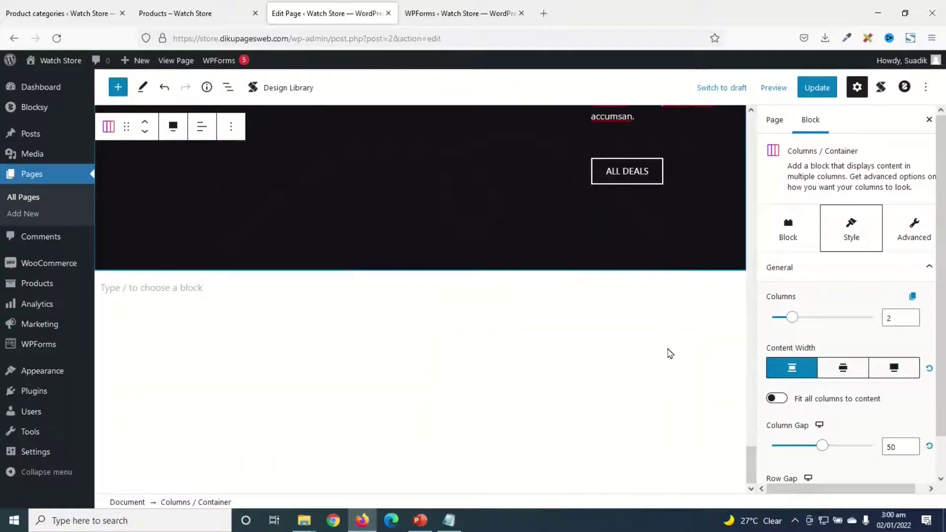
pyautogui.scroll(20, 671, 320)
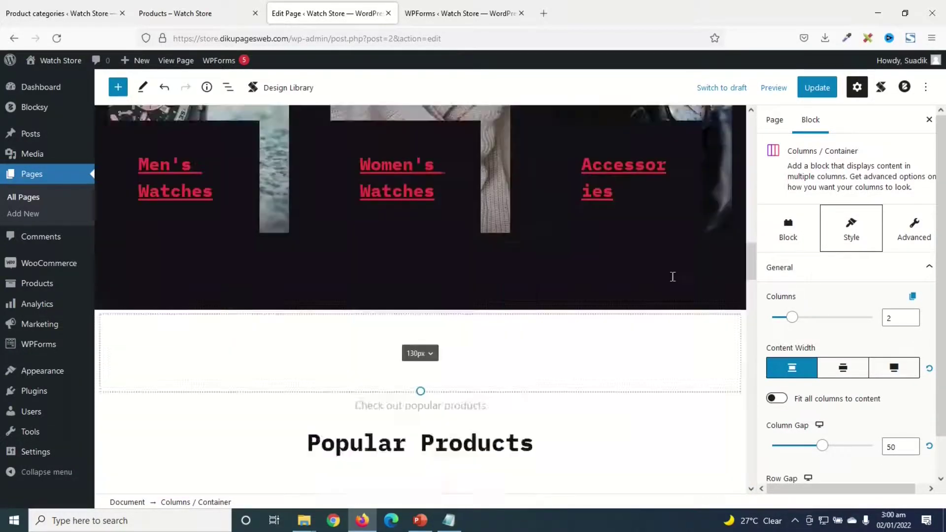
pyautogui.scroll(6, 672, 277)
pyautogui.click(812, 93)
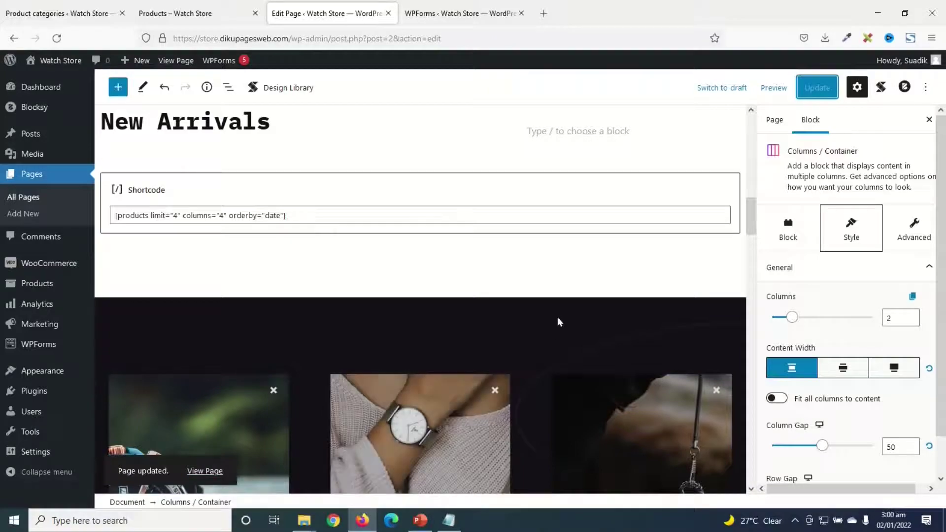
# Step: Look over the home page's category cards, hero and service features in the editor
pyautogui.scroll(-7, 558, 319)
pyautogui.scroll(2, 559, 320)
pyautogui.scroll(-1, 558, 320)
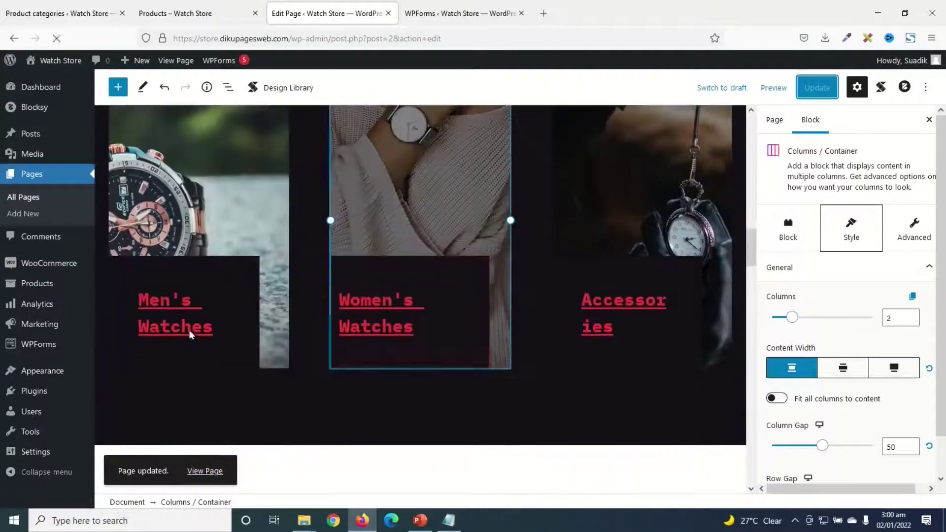
pyautogui.scroll(5, 601, 374)
pyautogui.scroll(12, 608, 360)
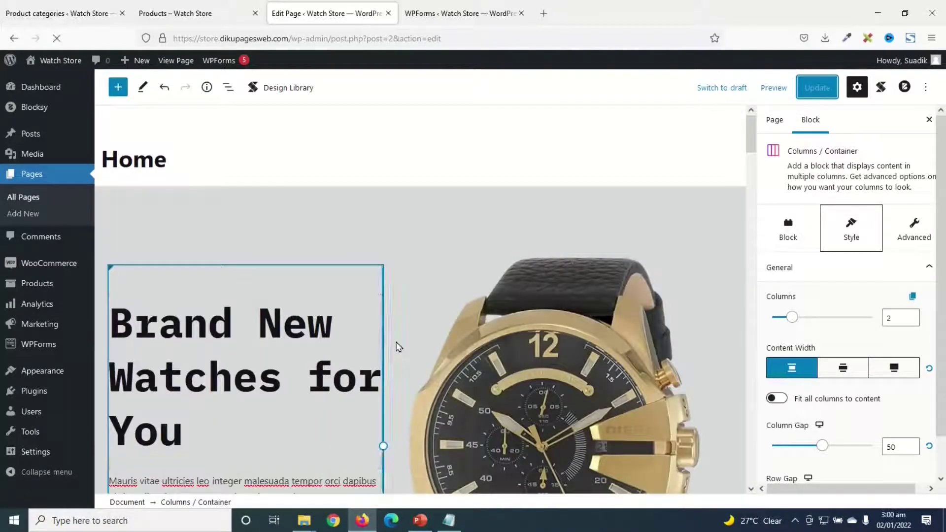
pyautogui.scroll(-6, 397, 347)
pyautogui.scroll(-8, 239, 340)
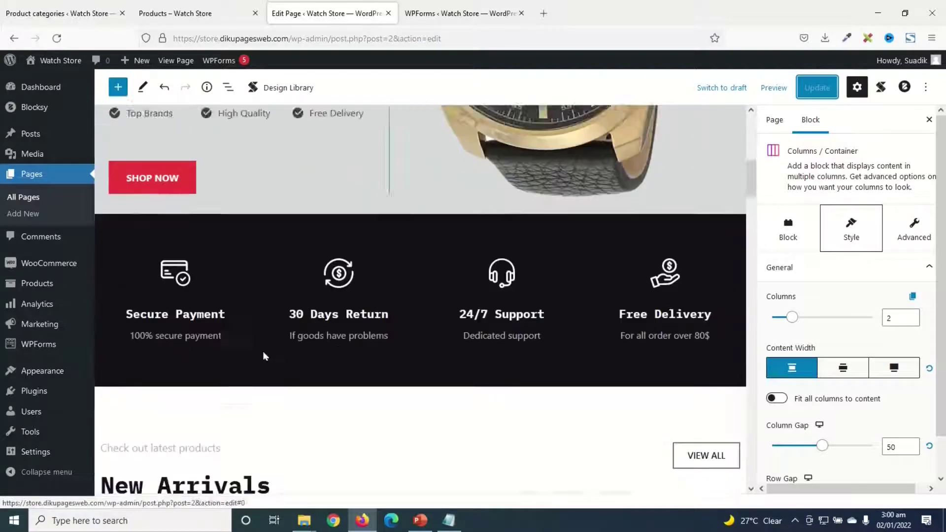
pyautogui.scroll(4, 316, 369)
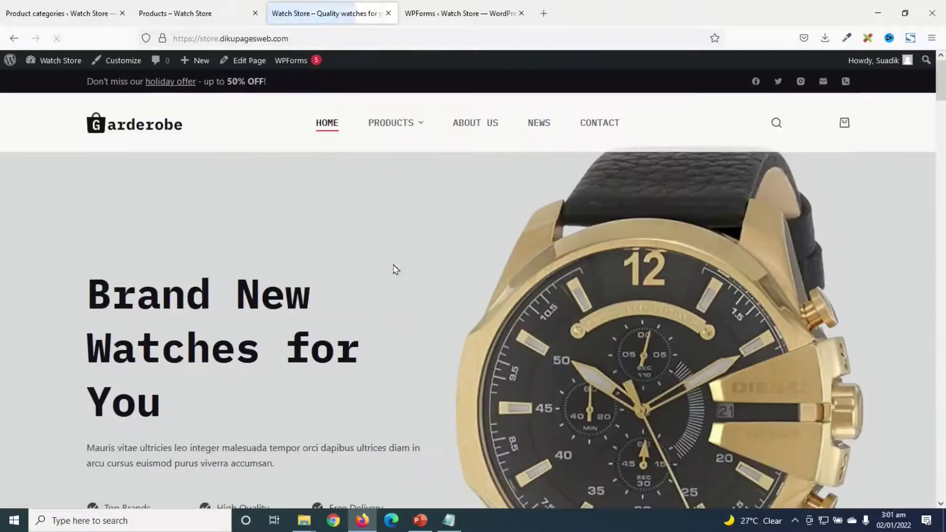
# Step: Review the live home page from the hero through the category cards to the popular products
pyautogui.scroll(-12, 551, 223)
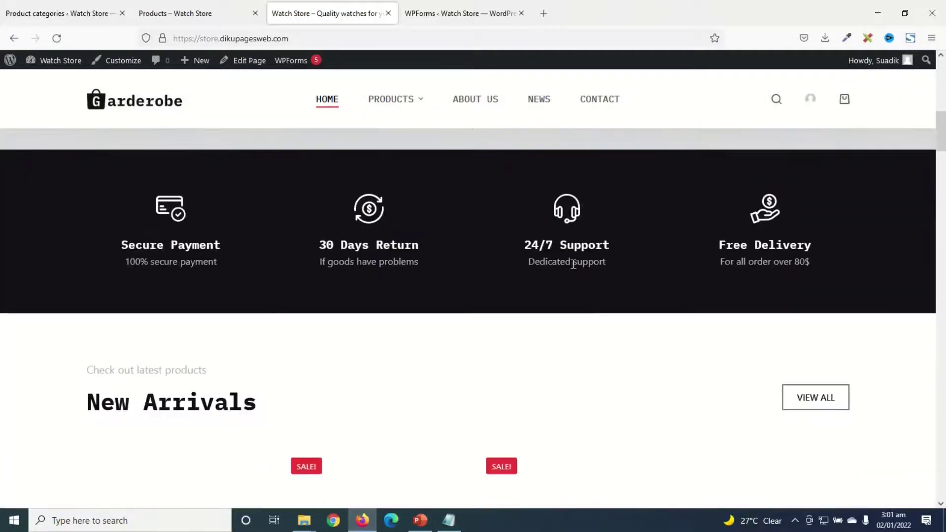
pyautogui.scroll(-8, 631, 309)
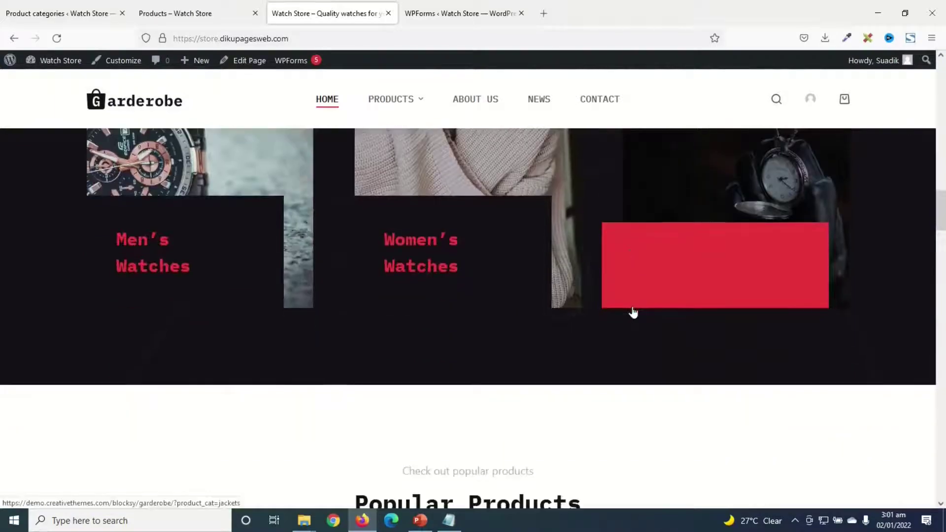
pyautogui.scroll(3, 632, 310)
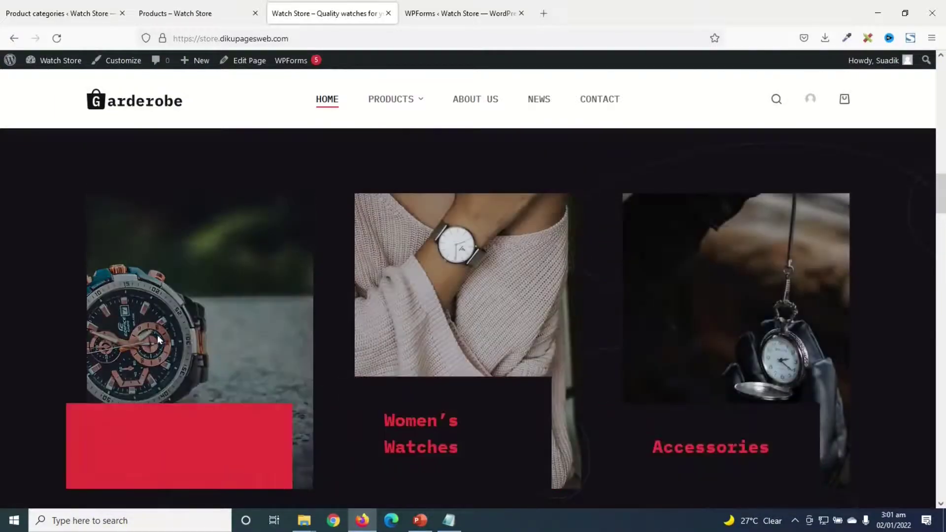
pyautogui.scroll(-5, 481, 363)
pyautogui.scroll(5, 299, 280)
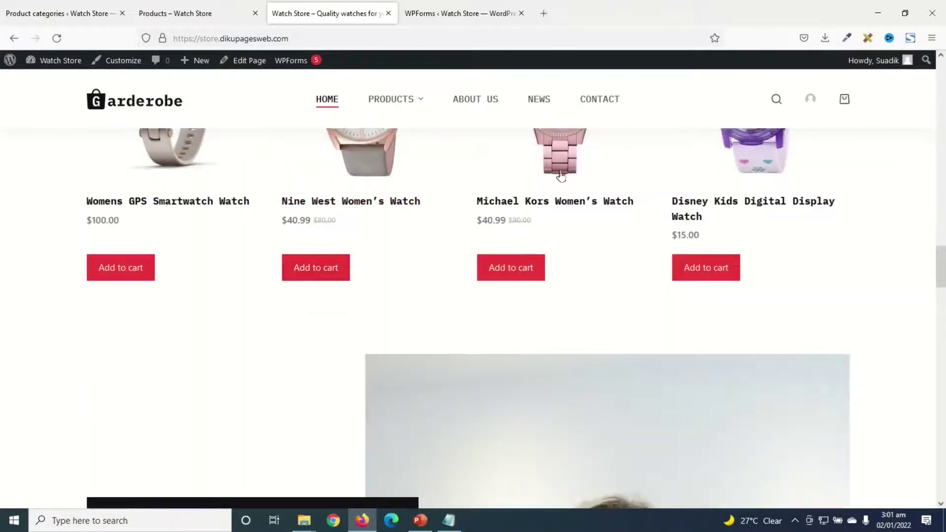
# Step: Open the About Us page from the live site for editing and close the WPForms browser tab
pyautogui.click(475, 104)
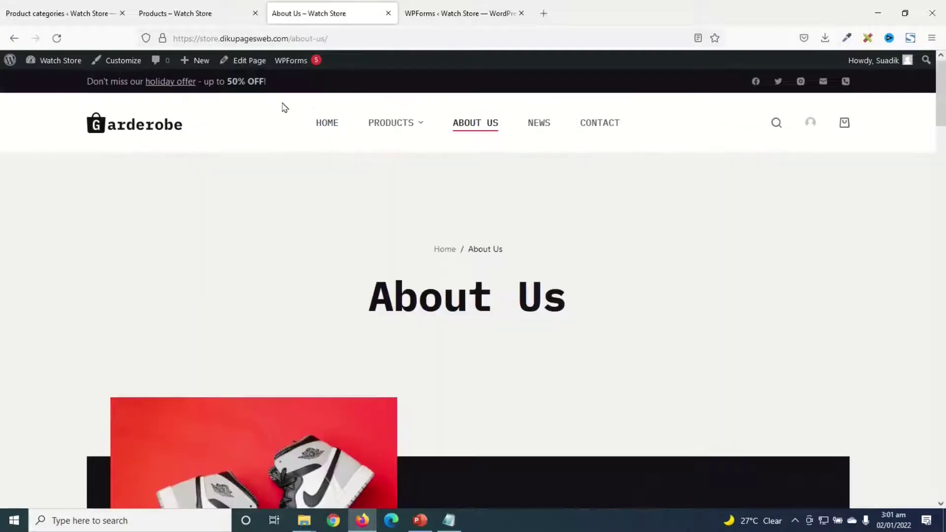
pyautogui.click(251, 65)
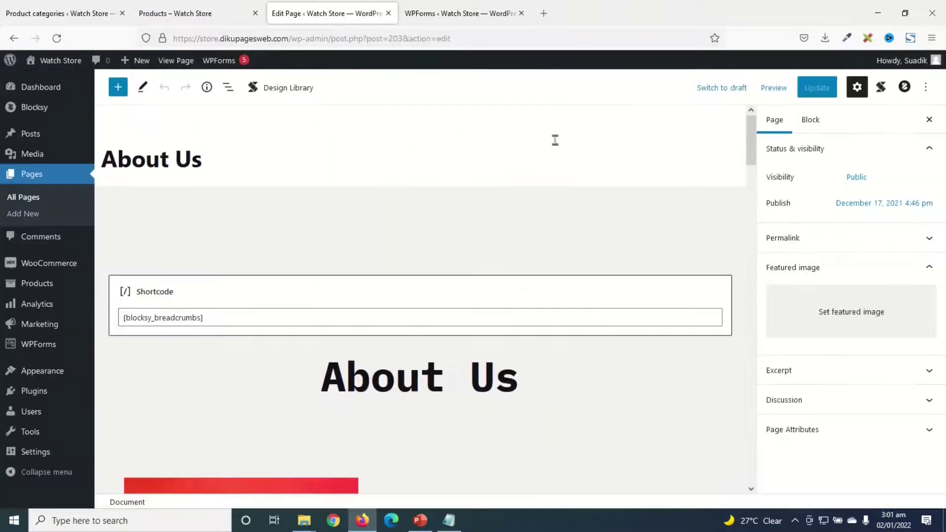
pyautogui.click(520, 13)
# Step: Replace the shoe image in the About Us collection section with mens-watches.jpg from the media library
pyautogui.scroll(-6, 690, 390)
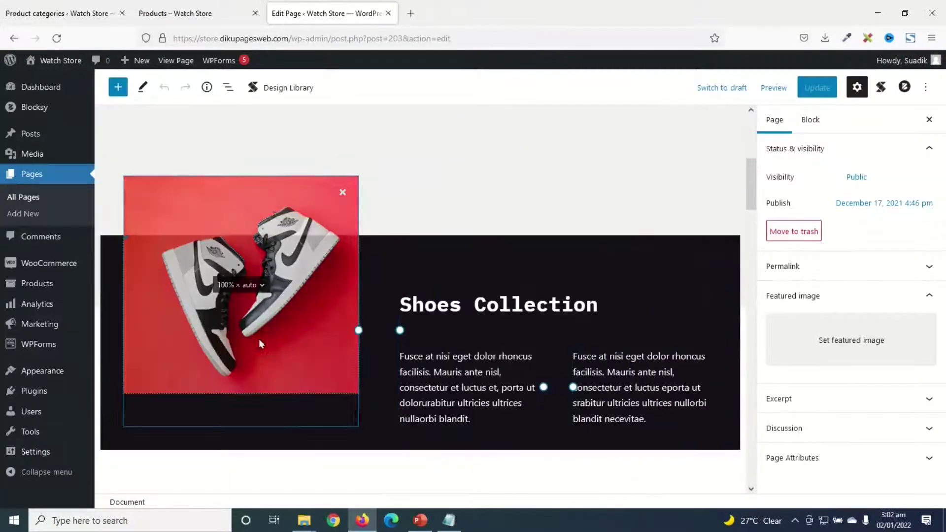
pyautogui.click(287, 319)
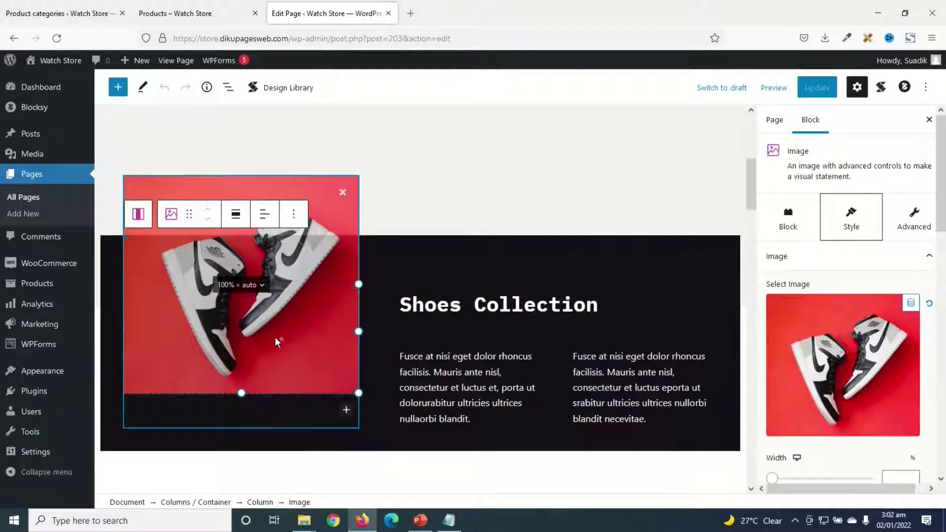
pyautogui.click(831, 366)
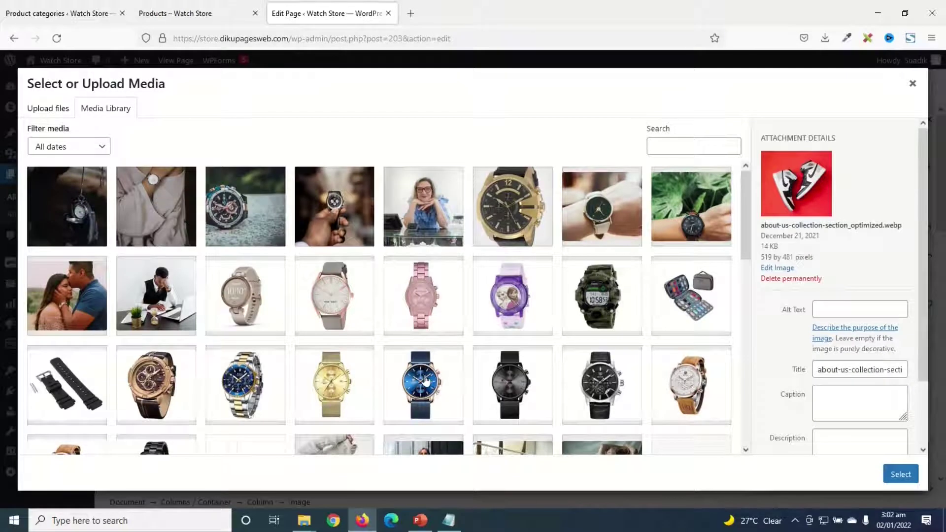
pyautogui.click(250, 210)
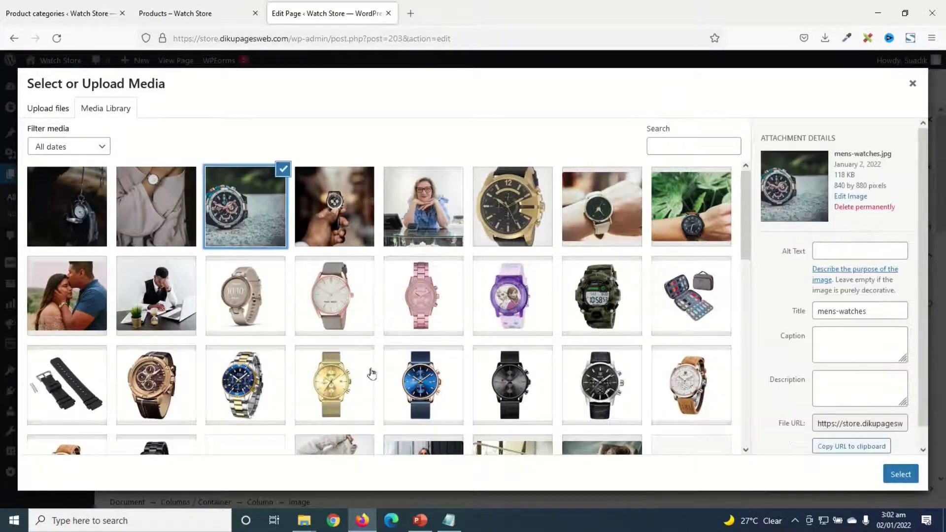
pyautogui.click(901, 474)
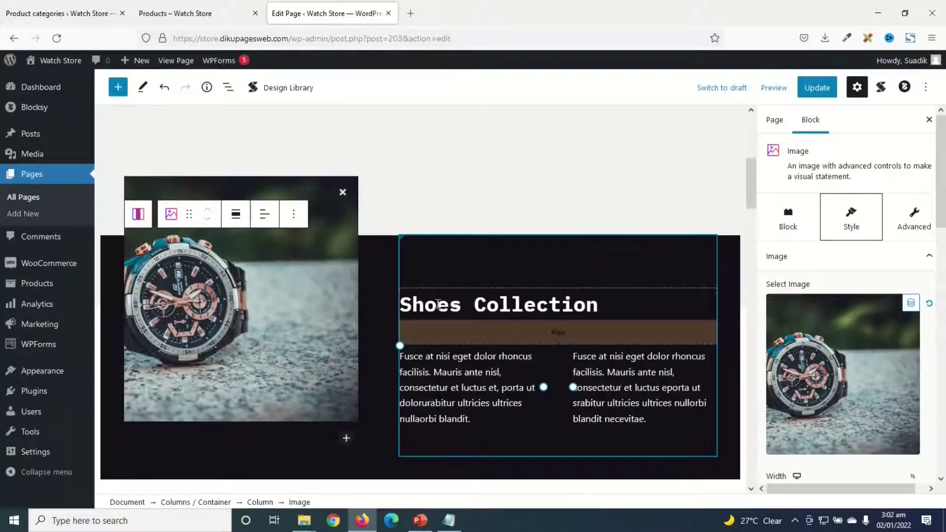
# Step: Change the Shoes Collection heading to "Watches Collection"
pyautogui.doubleClick(437, 304)
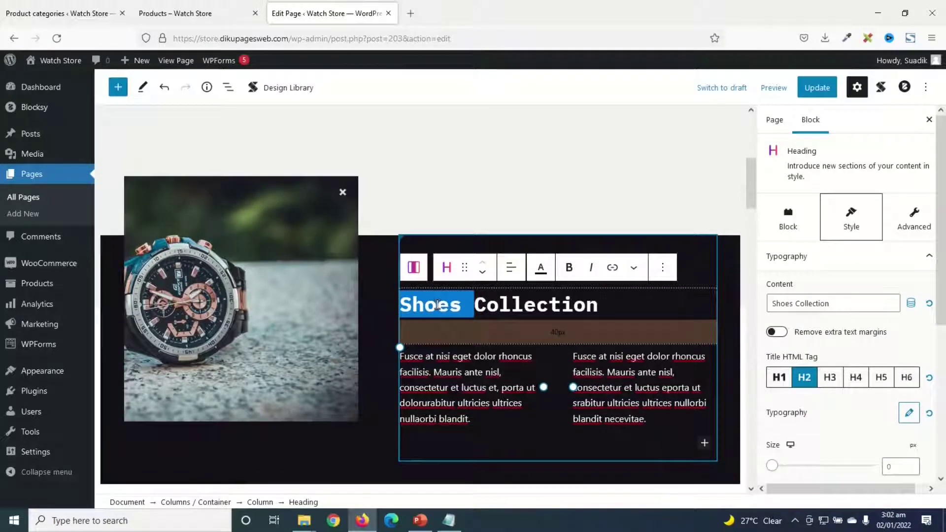
pyautogui.write('W')
pyautogui.write('atches')
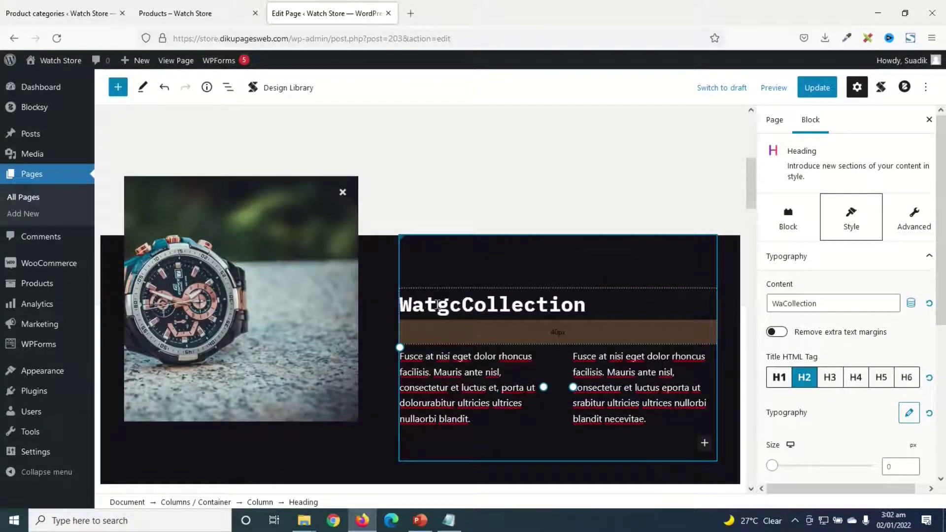
# Step: Upload staff-1, staff-2 and staff-3 from the media folder and replace the first Our Team member's photo with staff-1
pyautogui.scroll(-2, 596, 389)
pyautogui.scroll(-2, 586, 355)
pyautogui.scroll(-3, 582, 346)
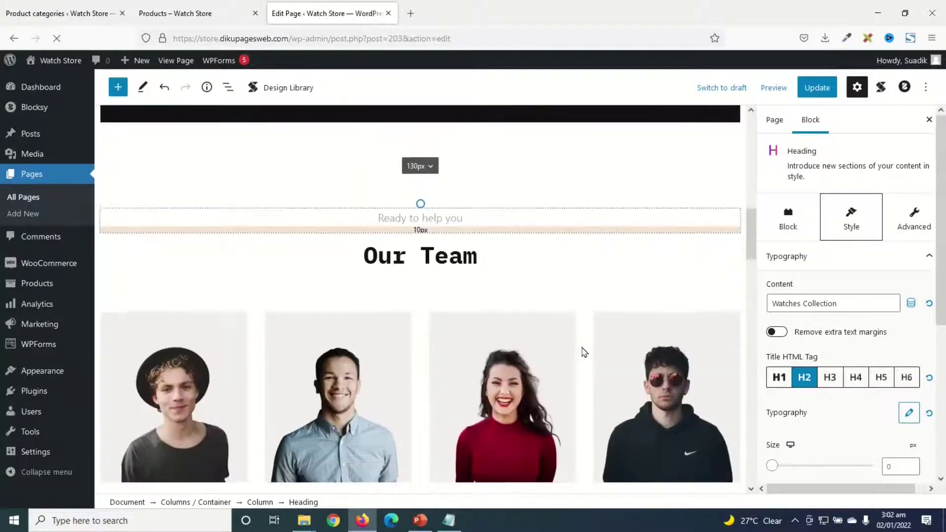
pyautogui.scroll(-3, 581, 339)
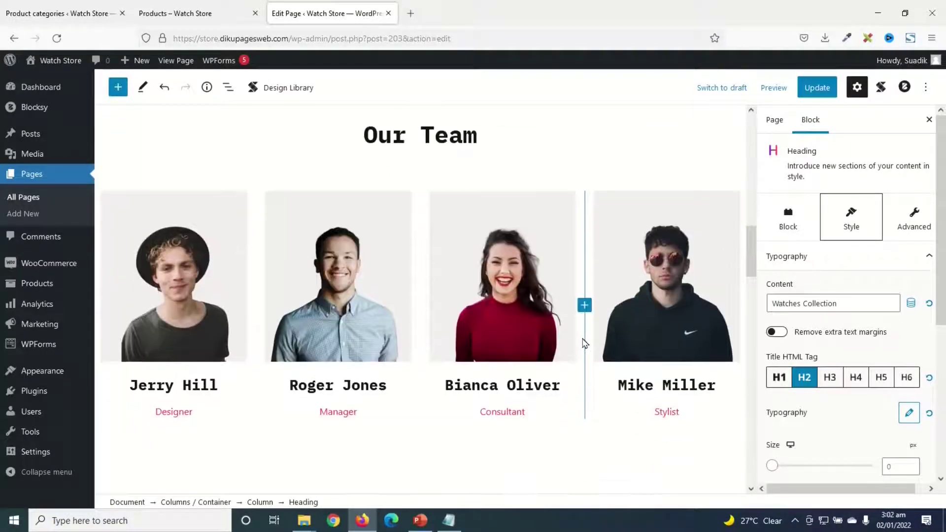
pyautogui.scroll(3, 313, 205)
pyautogui.scroll(-3, 312, 327)
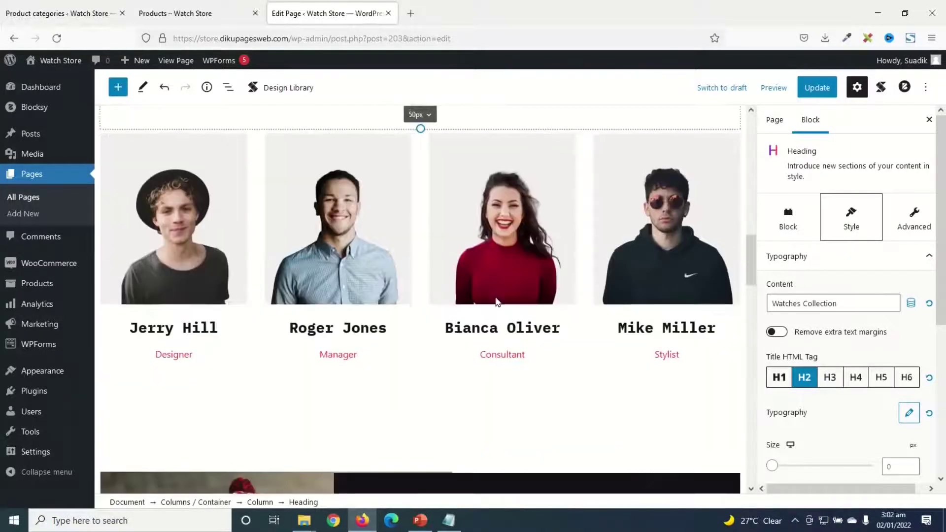
pyautogui.click(177, 253)
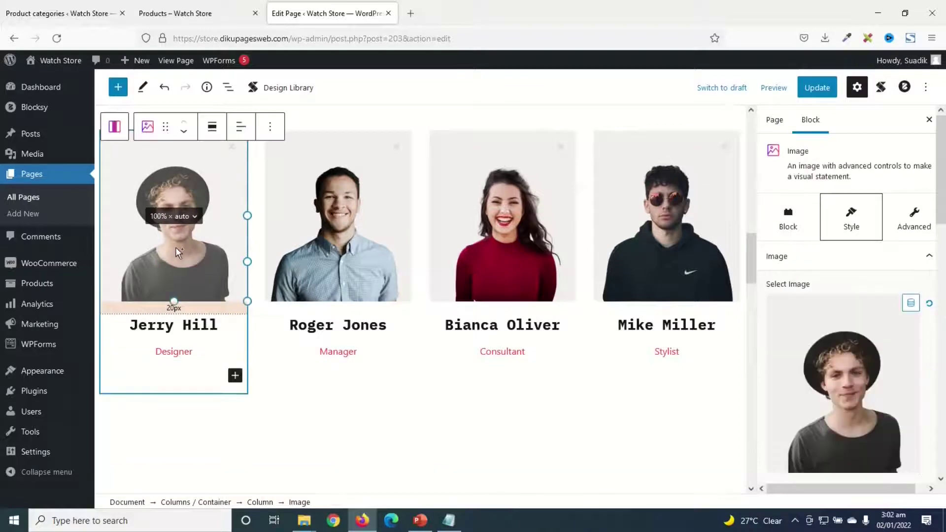
pyautogui.click(818, 397)
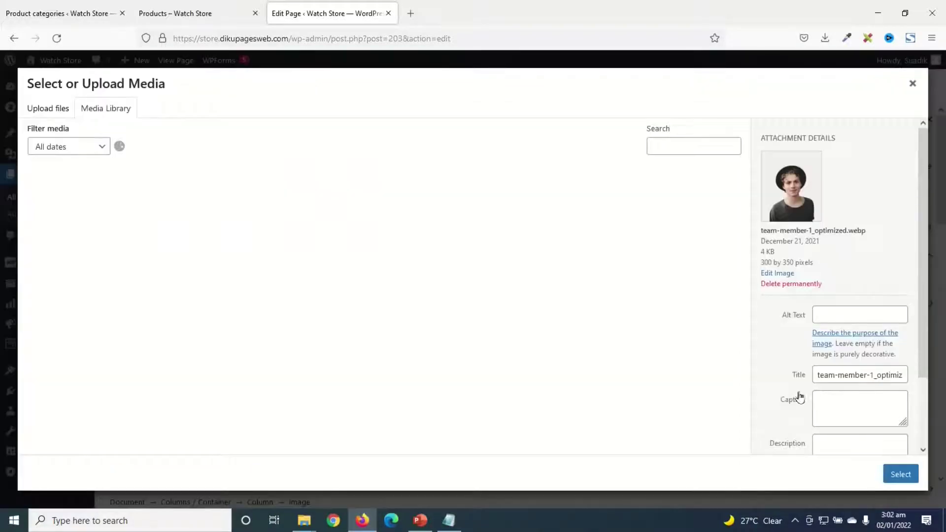
pyautogui.click(297, 525)
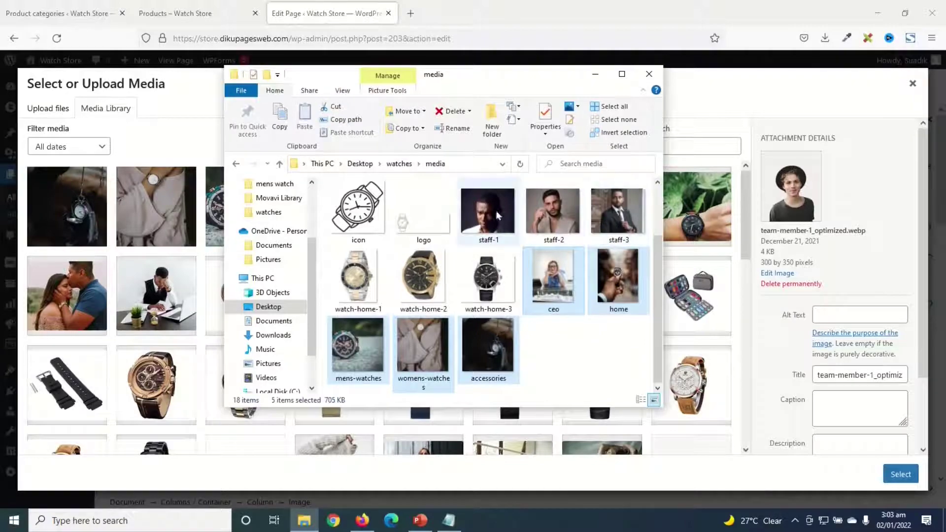
pyautogui.click(475, 207)
pyautogui.keyDown('shift'); pyautogui.click(546, 216); pyautogui.keyUp('shift')
pyautogui.keyDown('shift'); pyautogui.click(617, 212); pyautogui.keyUp('shift')
pyautogui.moveTo(618, 211); pyautogui.dragTo(240, 278)
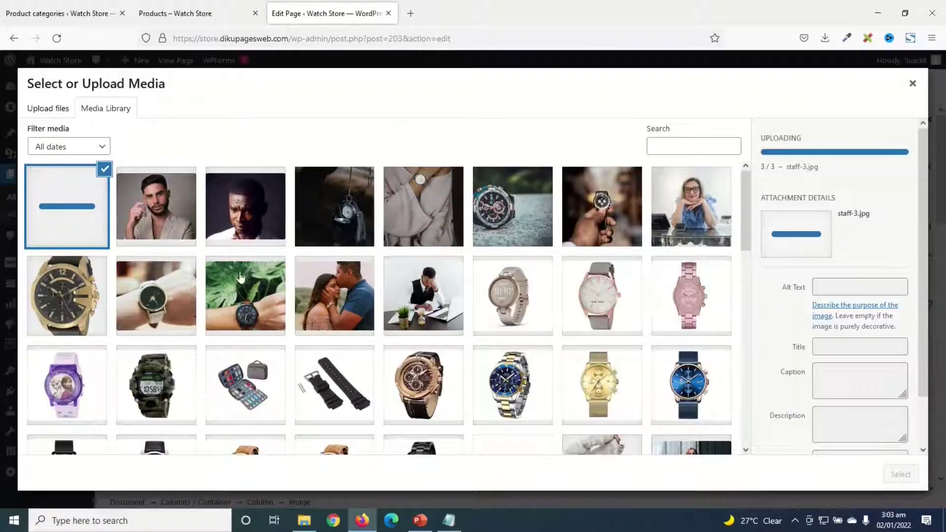
pyautogui.click(900, 474)
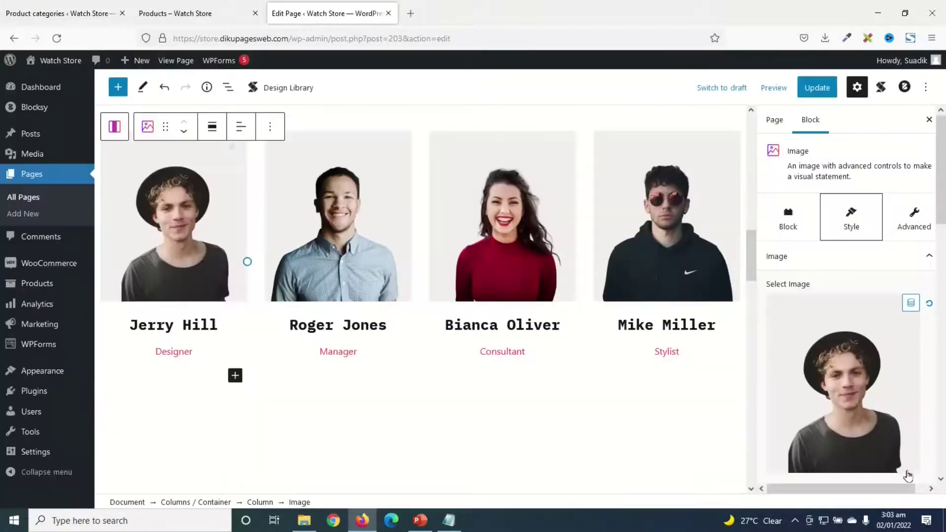
# Step: Replace the first team member's name and set the job title beneath it to CEO
pyautogui.scroll(2, 148, 300)
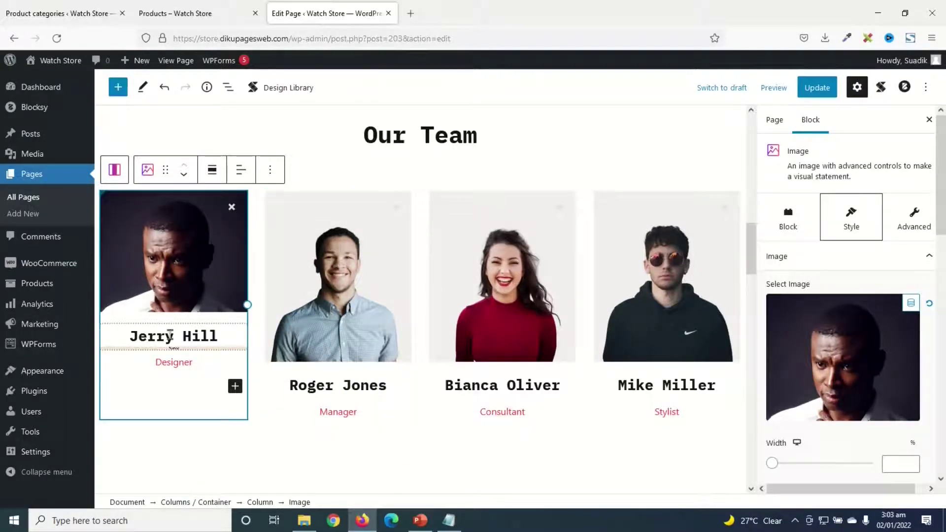
pyautogui.doubleClick(170, 335)
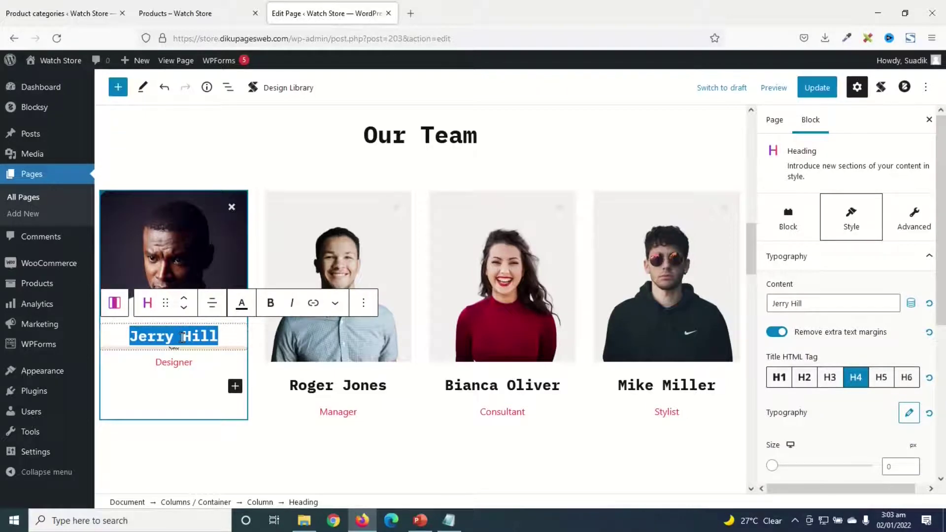
pyautogui.write('Joh')
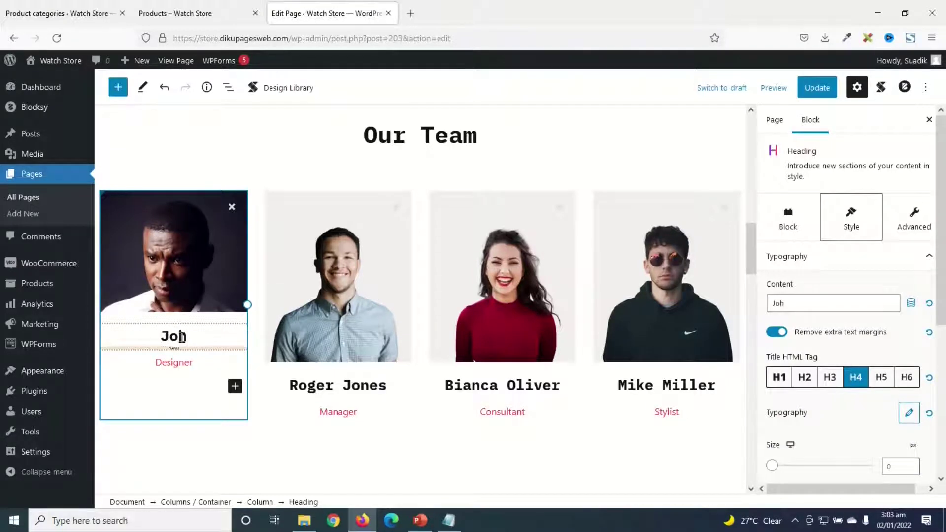
pyautogui.write('e')
pyautogui.doubleClick(174, 362)
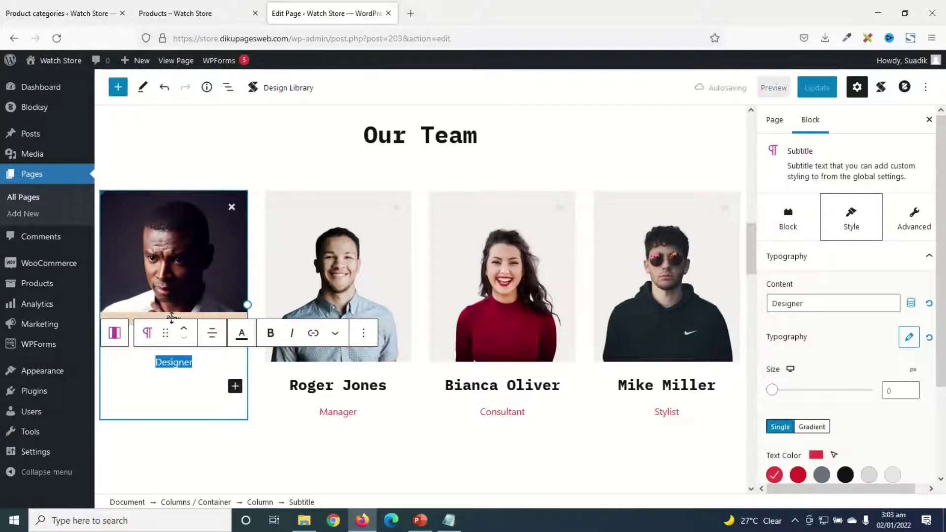
pyautogui.write('CEO')
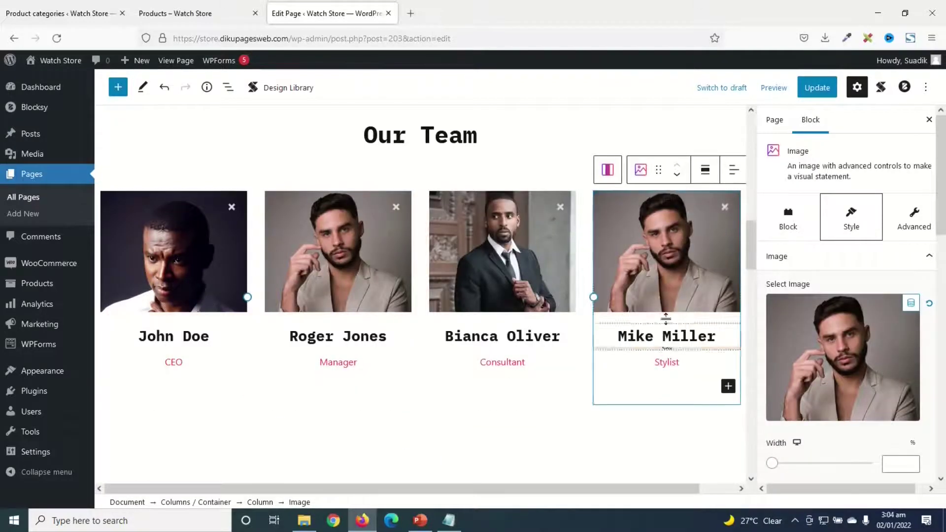
# Step: Look through the Testimonials and "Shop The 5 Biggest Shoe Trends" sections below the team for remaining clothing content
pyautogui.scroll(-3, 532, 297)
pyautogui.scroll(-3, 533, 296)
pyautogui.scroll(2, 533, 320)
pyautogui.scroll(-5, 527, 330)
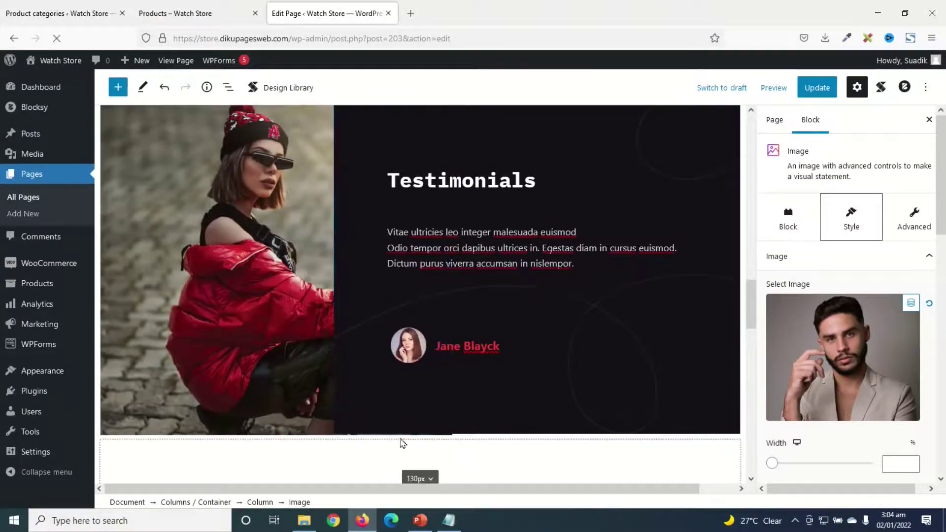
pyautogui.scroll(-3, 491, 357)
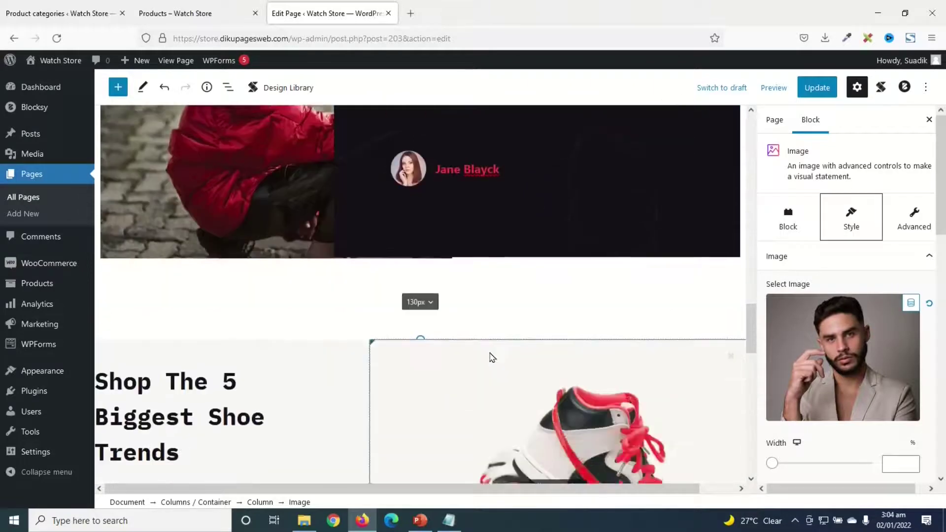
pyautogui.scroll(-3, 536, 238)
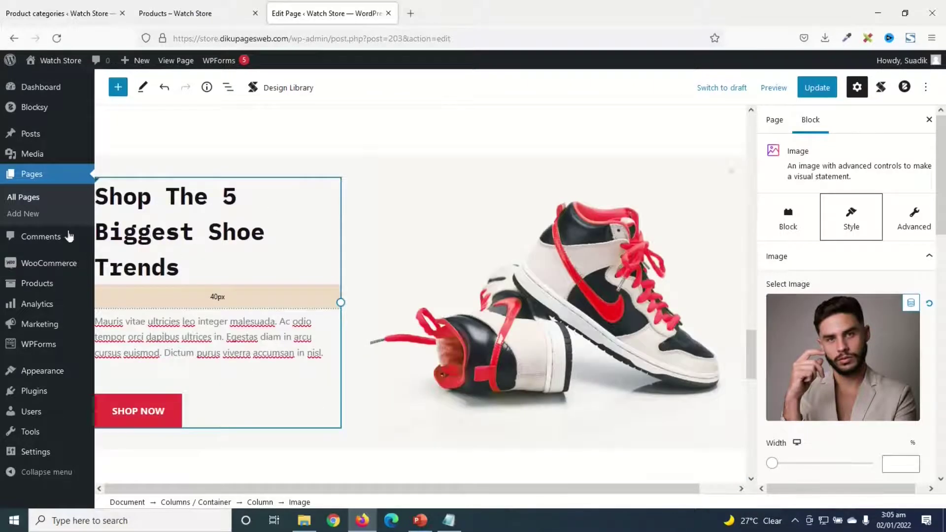
# Step: Replace the word "Shoe" with "Wactch" in the "Shop The 5 Biggest Shoe Trends" heading
pyautogui.doubleClick(232, 228)
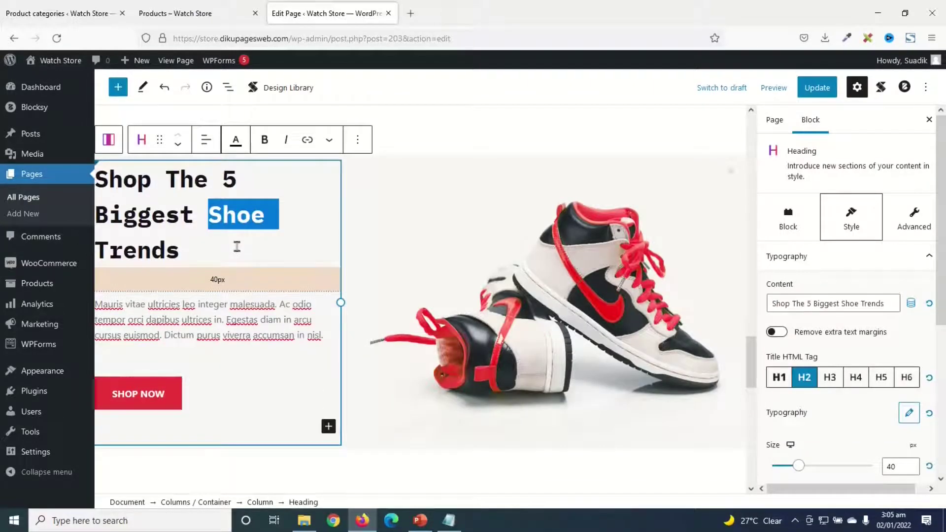
pyautogui.write('Wac')
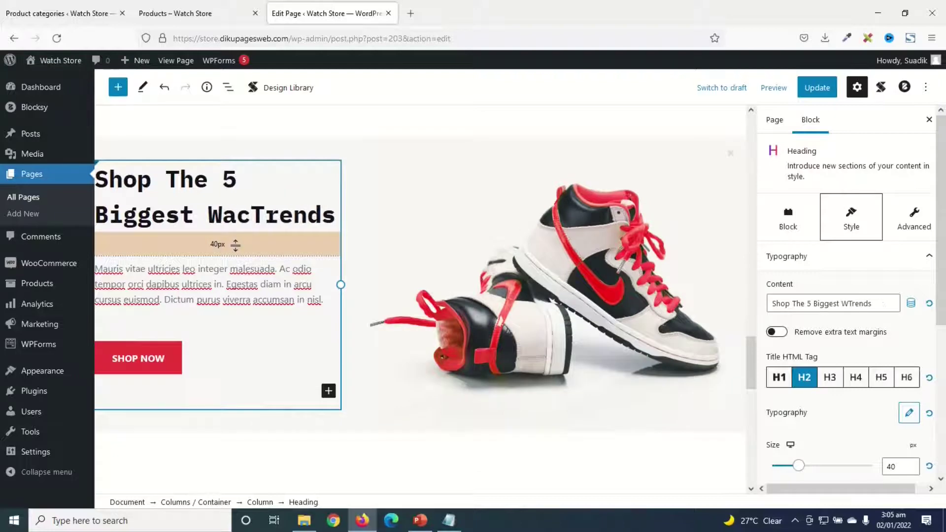
pyautogui.write('tche')
pyautogui.press('BackSpace')
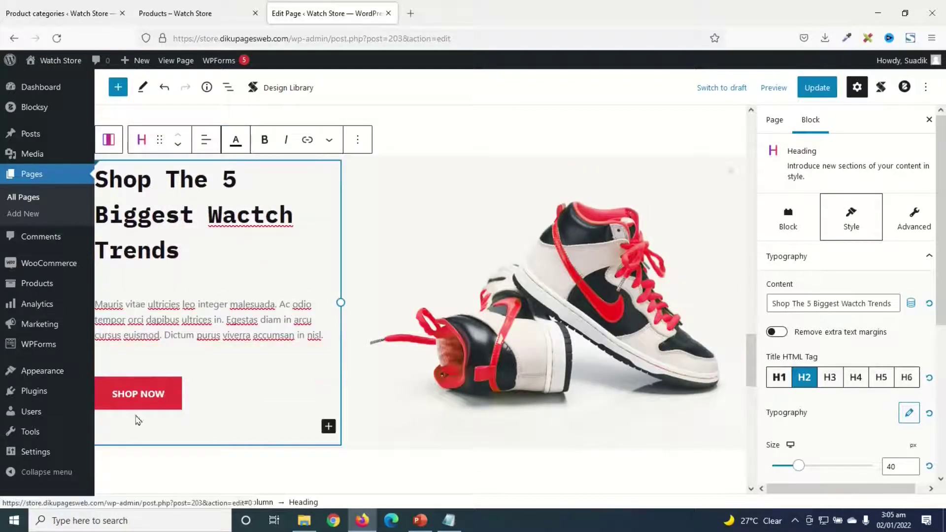
# Step: Select the SHOP NOW button block and copy the store's Products page address from its browser tab
pyautogui.click(139, 400)
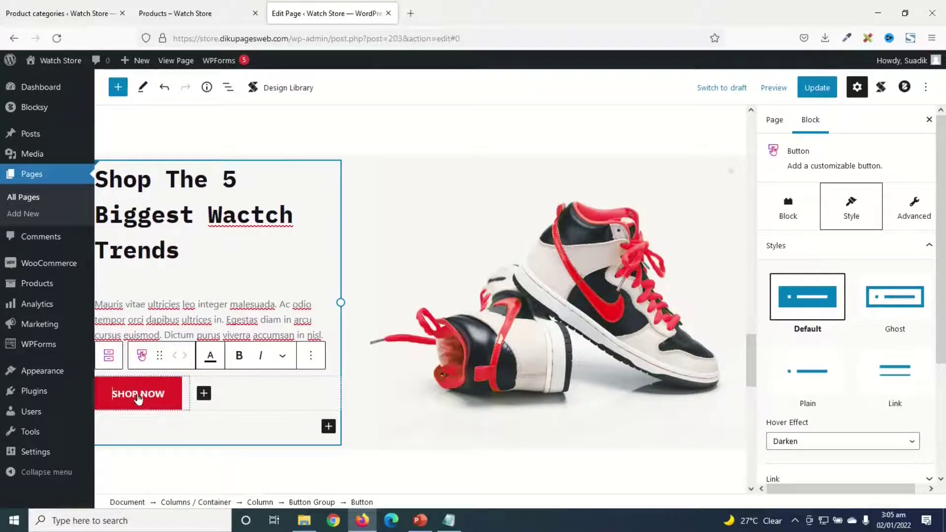
pyautogui.click(192, 15)
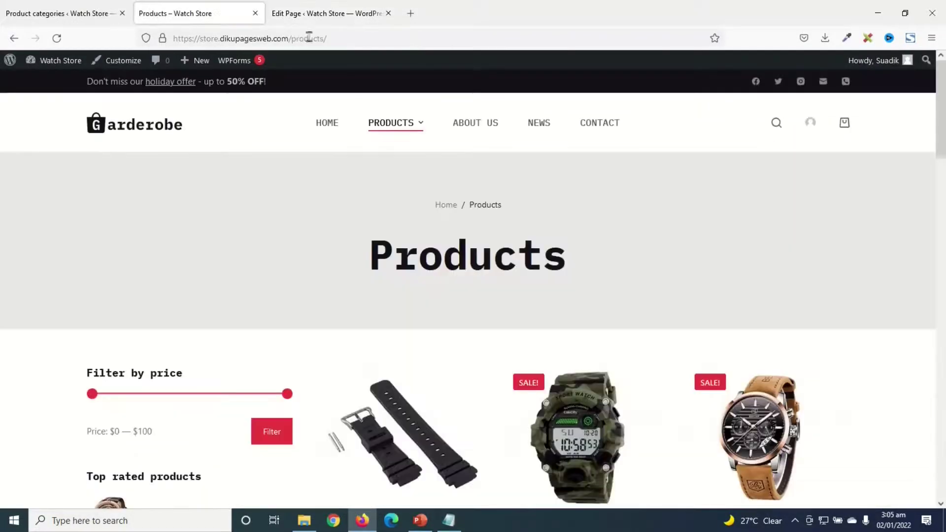
pyautogui.click(375, 35)
pyautogui.rightClick(379, 33)
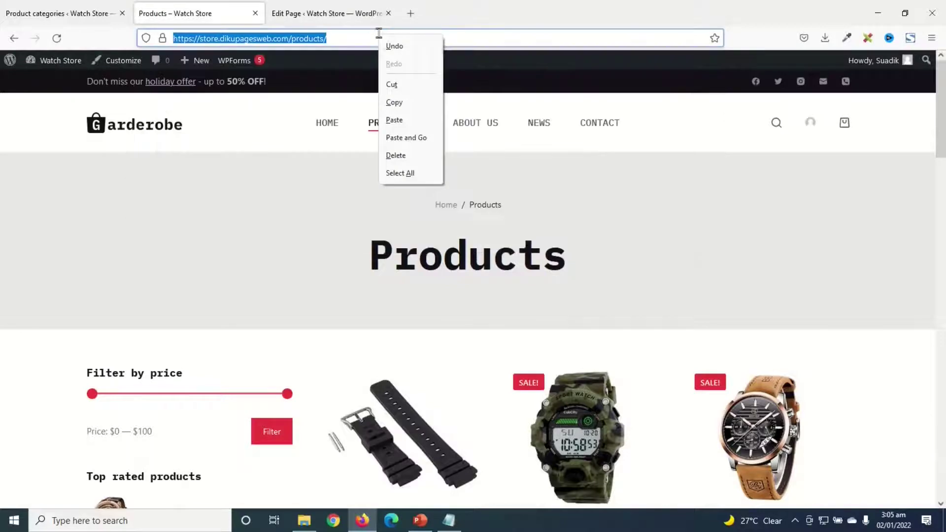
pyautogui.click(403, 101)
pyautogui.click(315, 15)
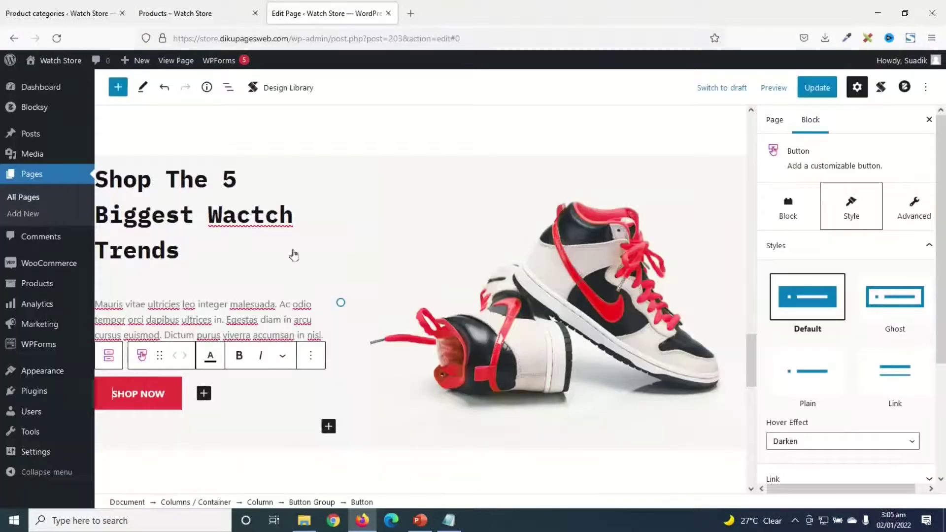
pyautogui.scroll(-3, 859, 338)
pyautogui.click(817, 361)
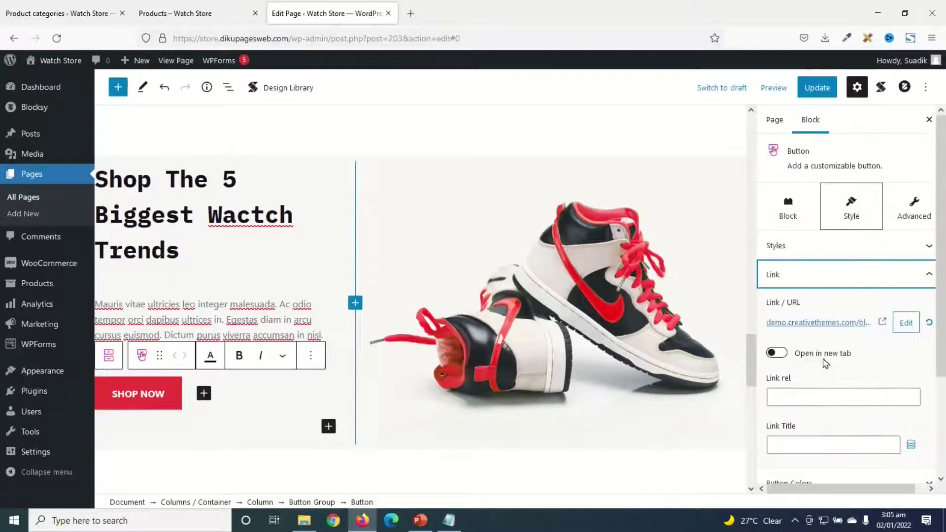
pyautogui.click(906, 325)
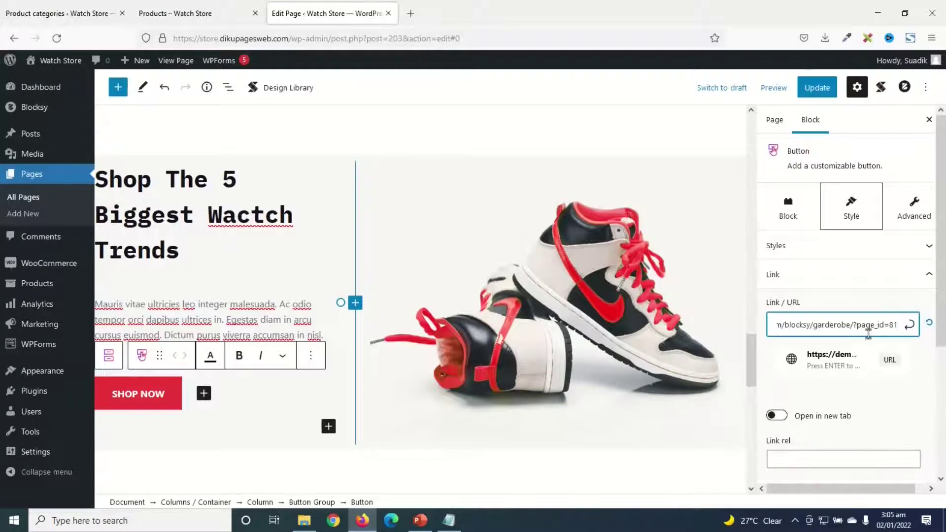
pyautogui.press('BackSpace')
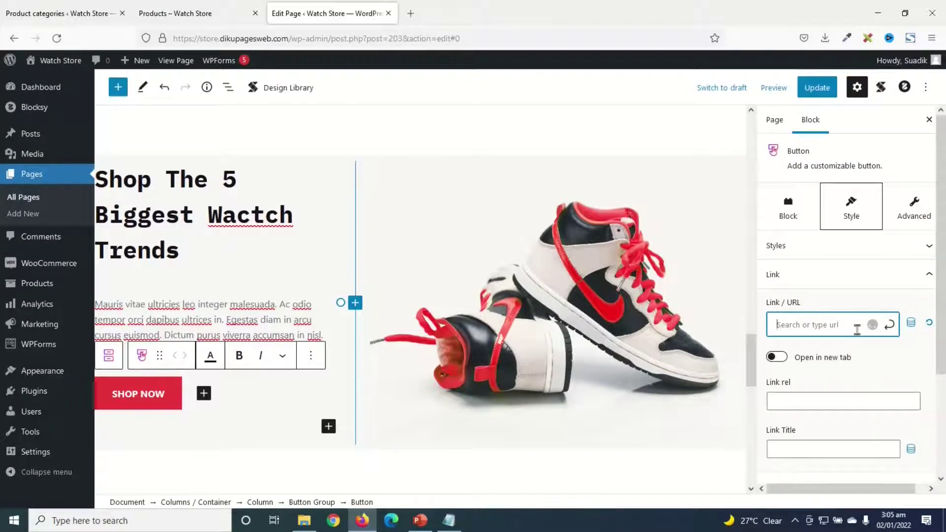
pyautogui.hotkey('ctrl', 'v')
pyautogui.click(909, 328)
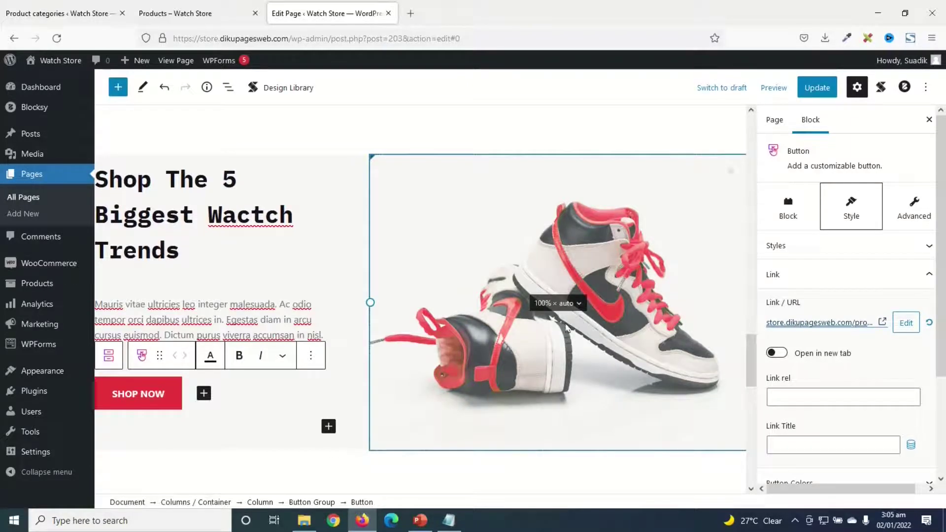
# Step: Replace the sneakers image beside the heading with Sport-Military-Watches-for-Men.jpg from the media library
pyautogui.click(582, 322)
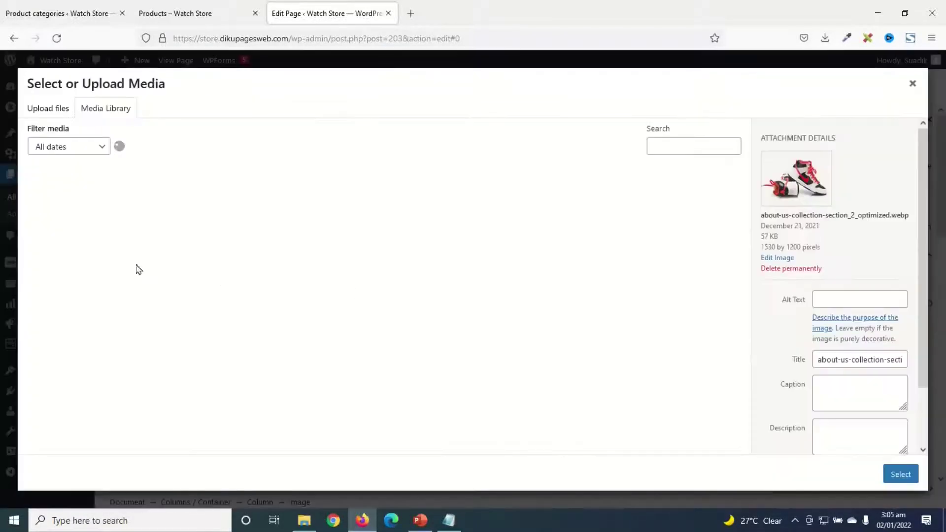
pyautogui.click(437, 333)
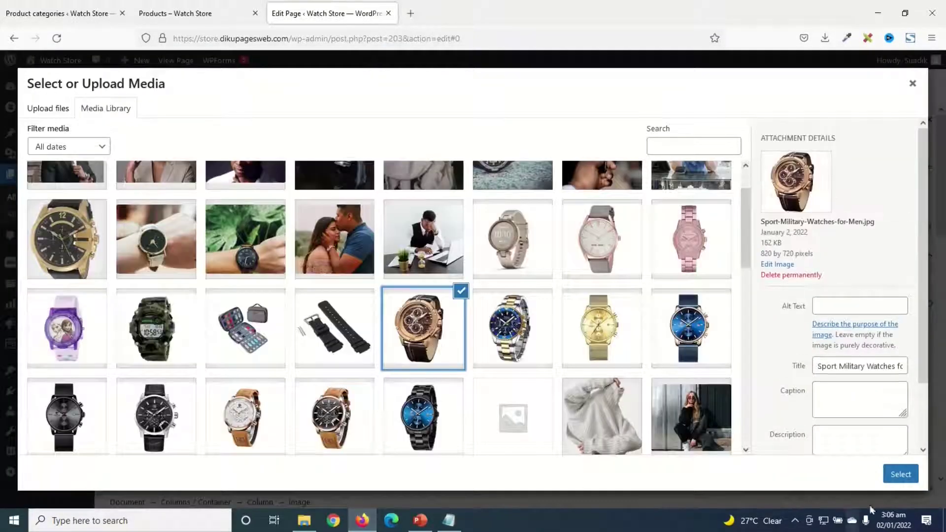
pyautogui.click(900, 473)
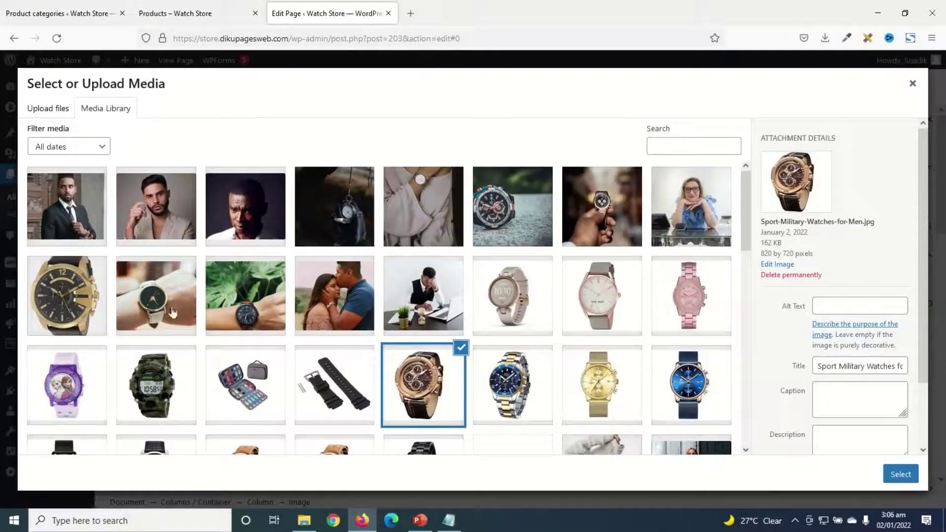
# Step: Upload watch-home-3 from the local media folder and use it as the image beside the watch trends heading
pyautogui.click(304, 520)
pyautogui.moveTo(496, 278); pyautogui.dragTo(165, 300)
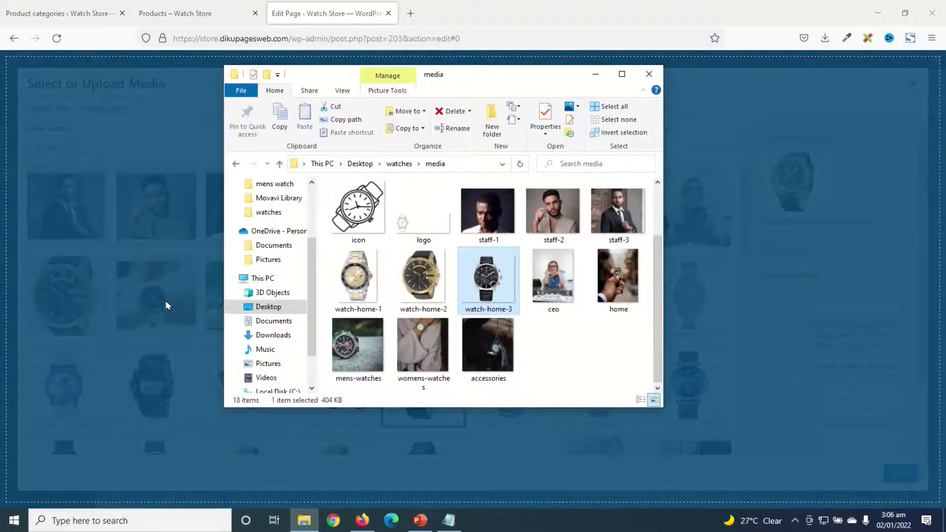
pyautogui.click(703, 483)
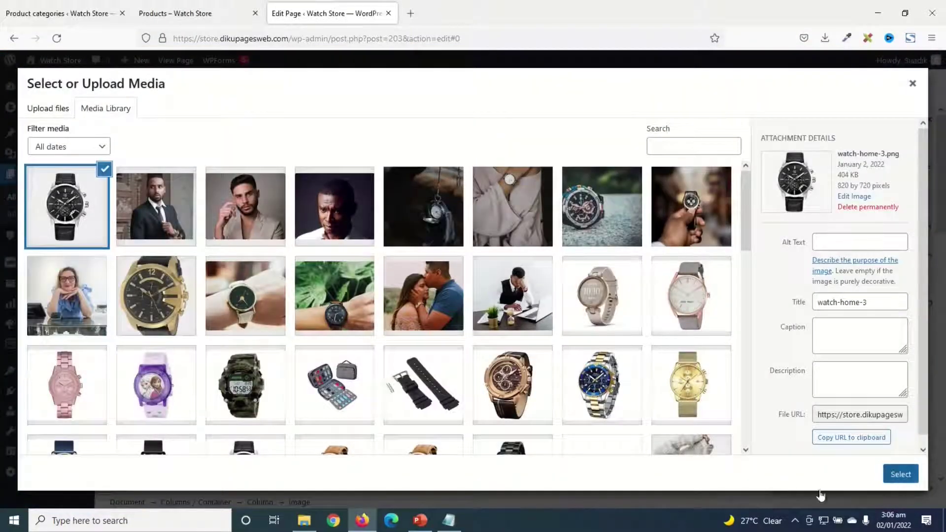
pyautogui.click(900, 474)
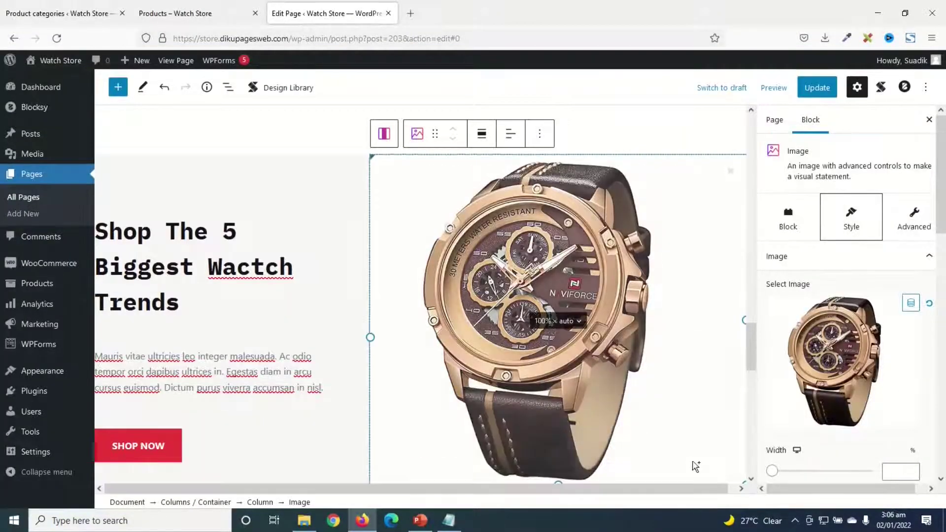
# Step: Check the remaining sections of the About Us page and publish the changes
pyautogui.scroll(-9, 714, 213)
pyautogui.scroll(5, 711, 224)
pyautogui.scroll(-5, 709, 229)
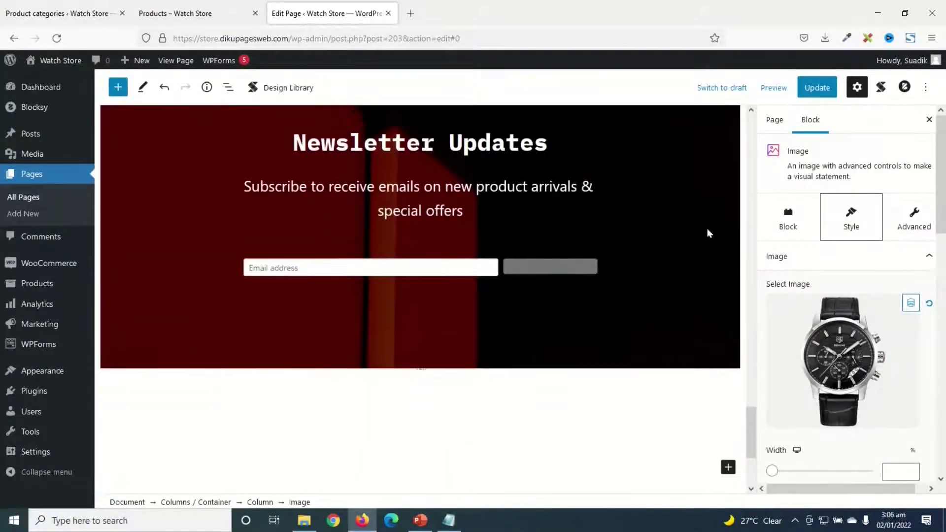
pyautogui.scroll(5, 616, 286)
pyautogui.scroll(8, 626, 313)
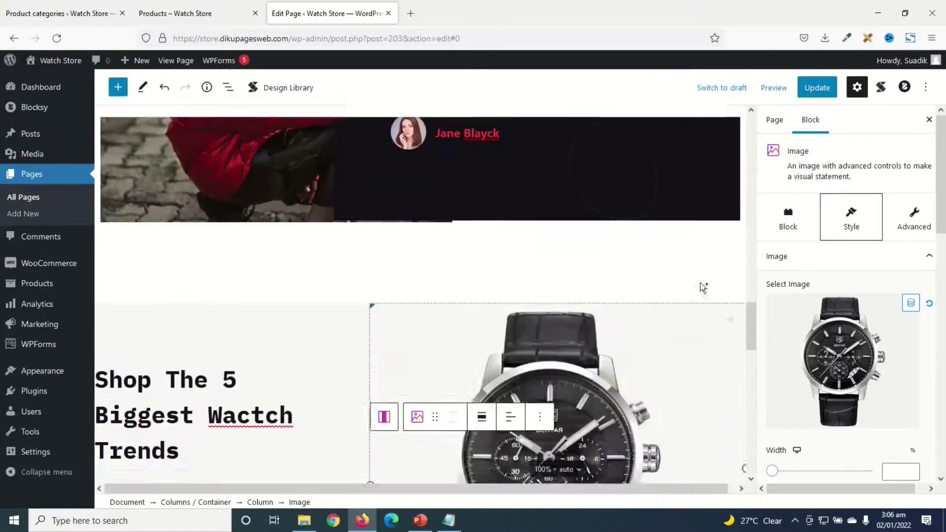
pyautogui.click(812, 90)
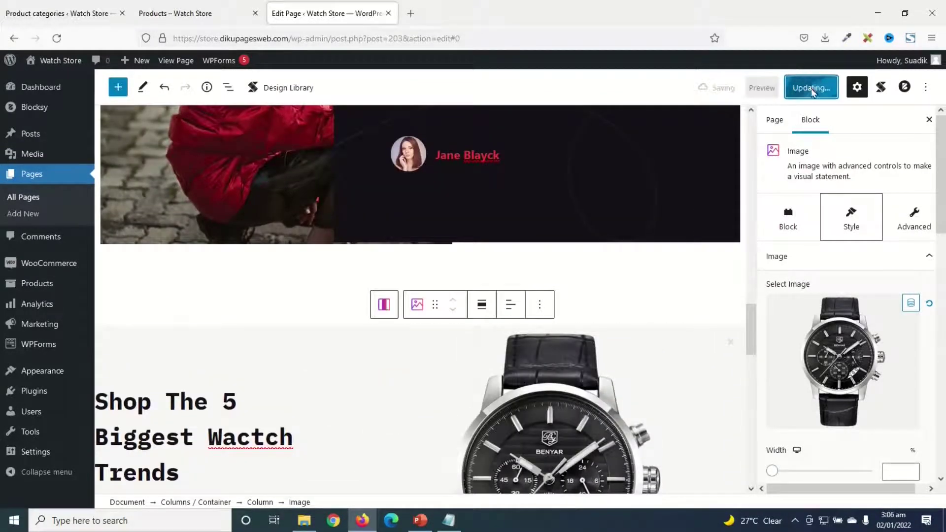
# Step: View the published About Us page and review its watch collection and team sections
pyautogui.click(206, 471)
pyautogui.scroll(-10, 641, 275)
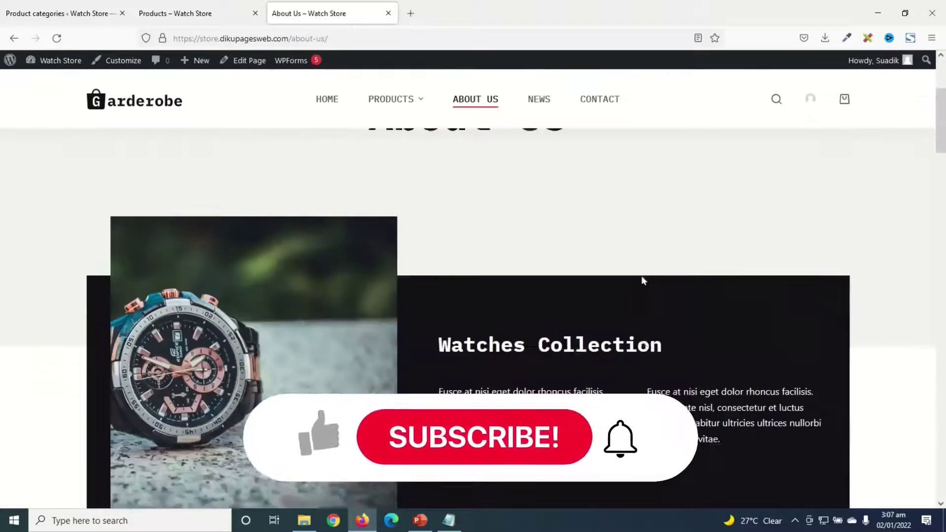
pyautogui.scroll(10, 646, 283)
pyautogui.scroll(-5, 645, 289)
pyautogui.scroll(10, 646, 289)
pyautogui.scroll(-12, 629, 271)
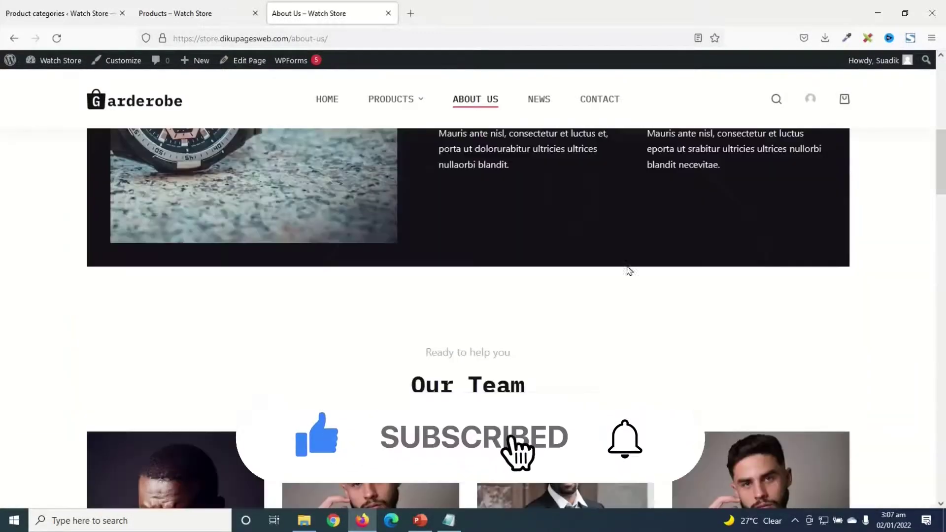
# Step: Go to the site's Contact page, review its content, and open it for editing
pyautogui.click(598, 99)
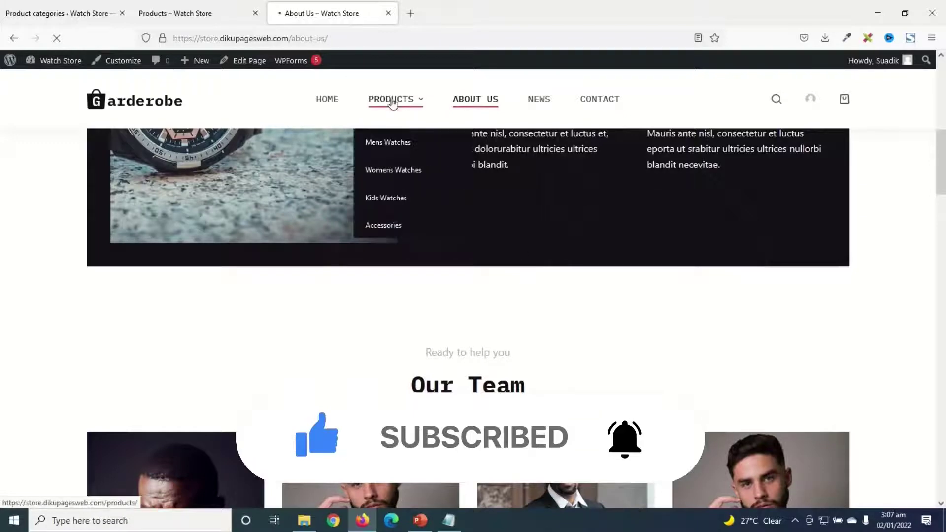
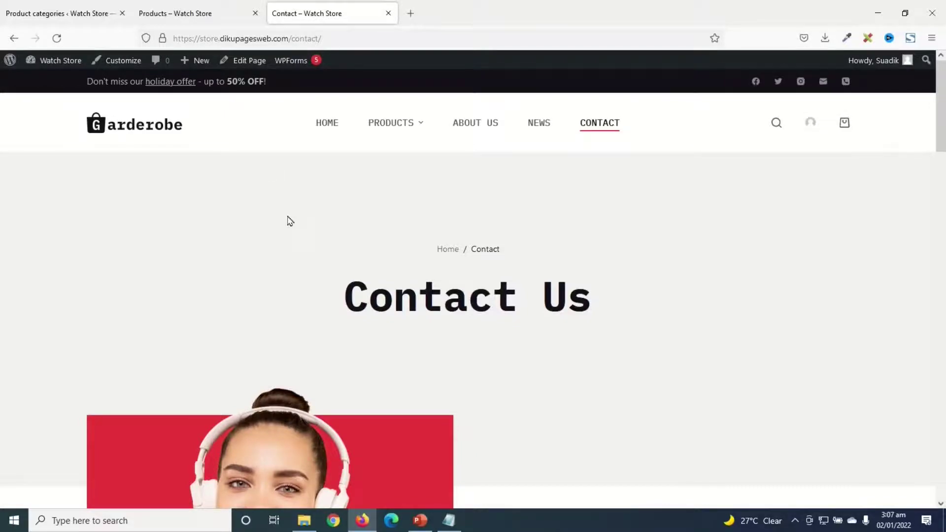
pyautogui.scroll(-17, 475, 289)
pyautogui.scroll(17, 481, 288)
pyautogui.click(250, 60)
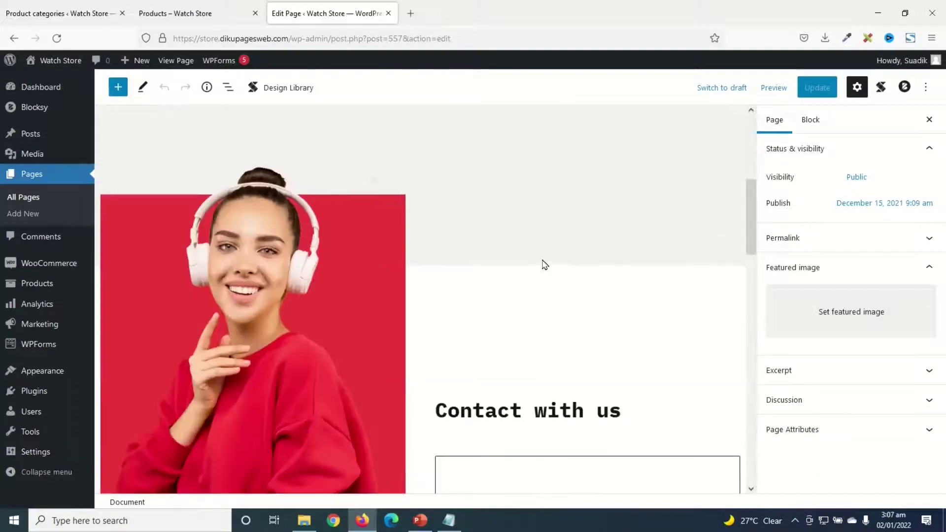
# Step: Replace the headphones portrait beside the contact form with the home image uploaded from the local media folder
pyautogui.scroll(-1, 220, 285)
pyautogui.click(220, 285)
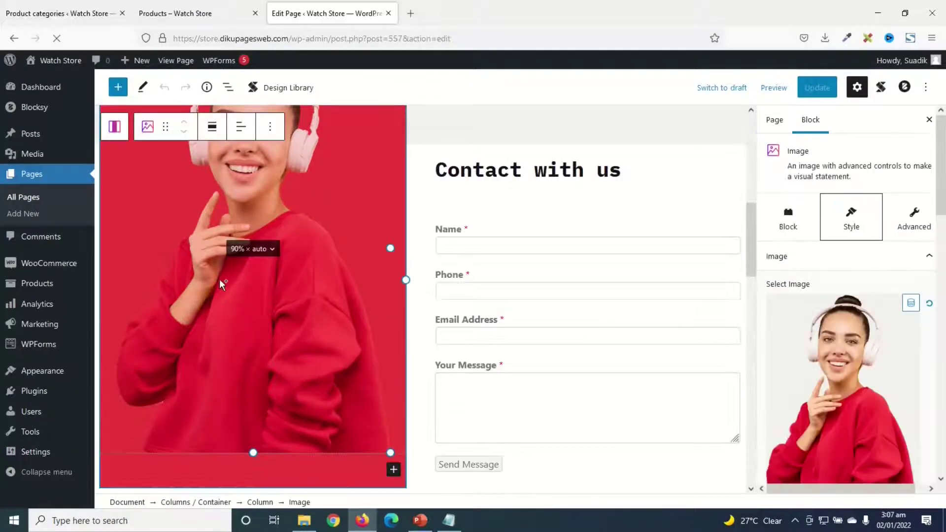
pyautogui.click(809, 382)
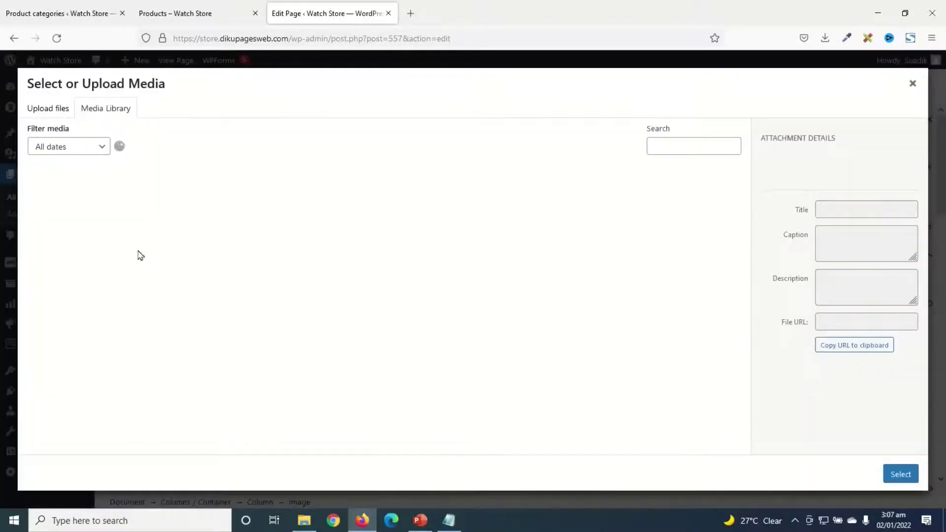
pyautogui.click(303, 520)
pyautogui.click(622, 294)
pyautogui.moveTo(622, 294); pyautogui.dragTo(133, 290)
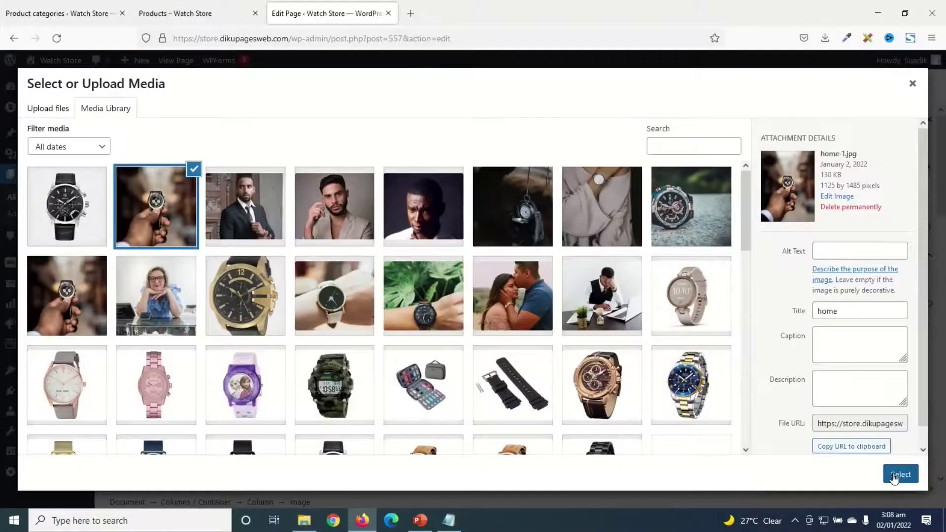
pyautogui.click(901, 473)
# Step: Check the rest of the Contact page and publish the image change
pyautogui.scroll(-1, 601, 333)
pyautogui.scroll(-10, 601, 334)
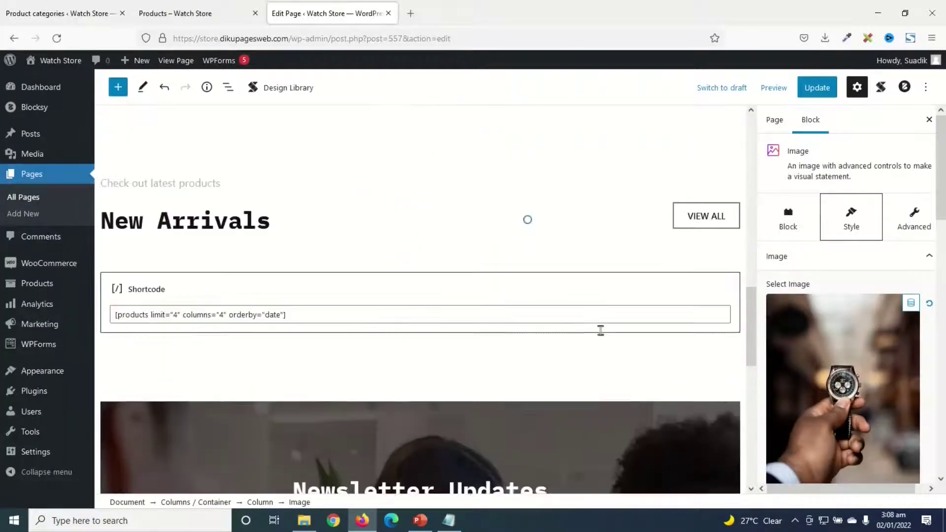
pyautogui.scroll(-3, 603, 337)
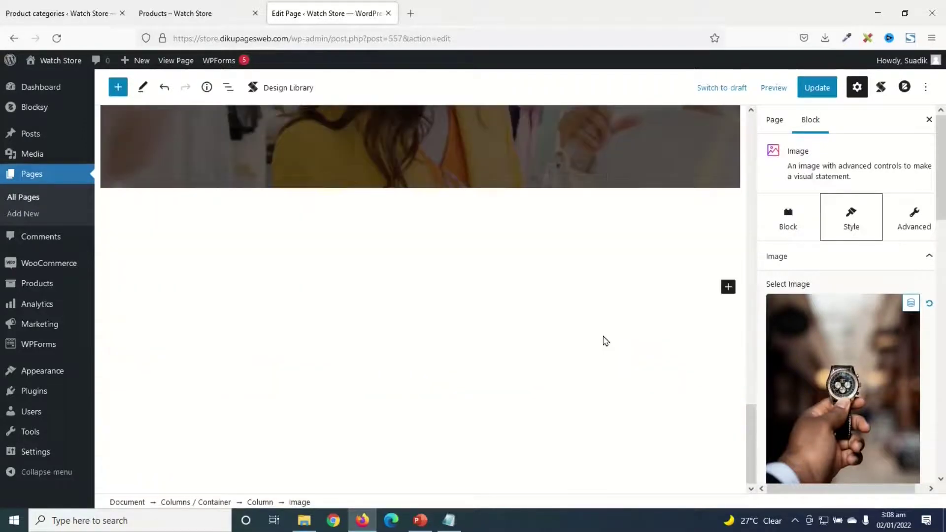
pyautogui.scroll(10, 602, 337)
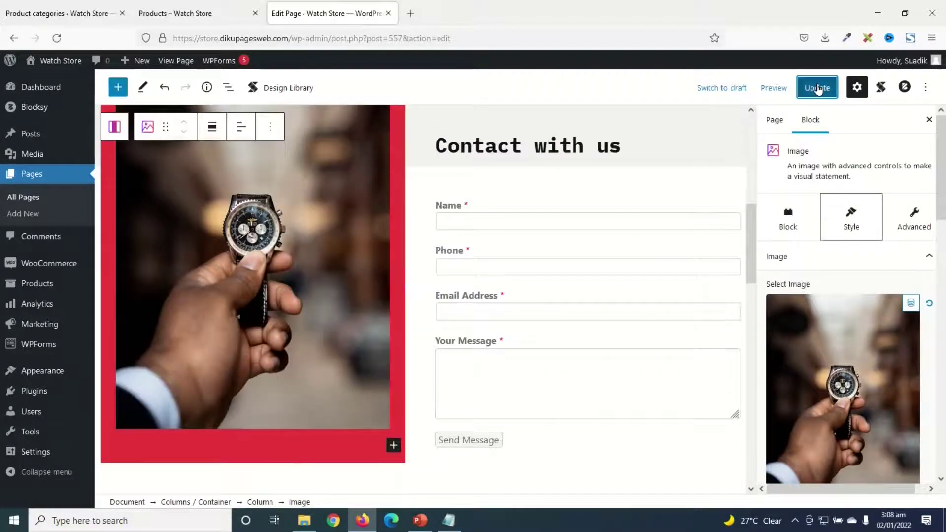
pyautogui.click(817, 89)
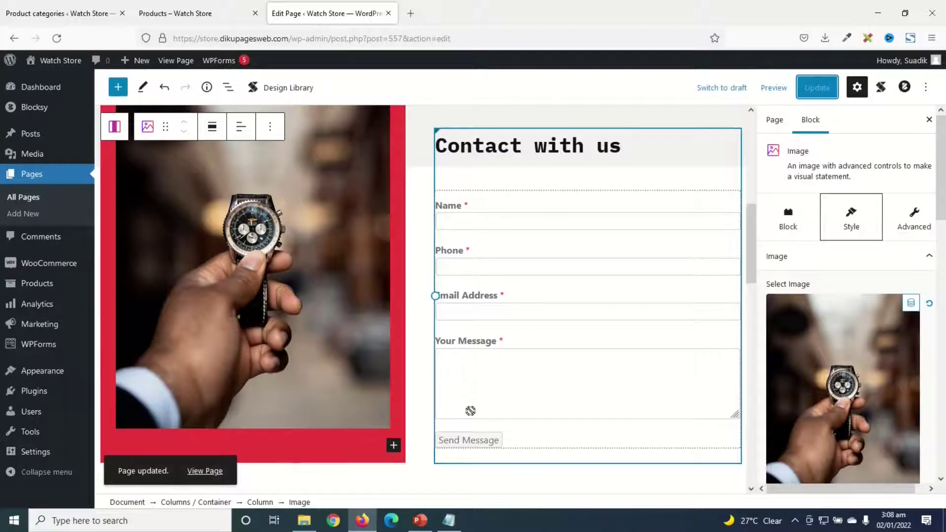
# Step: View the published Contact page and review it from the new image down to the page end
pyautogui.click(210, 471)
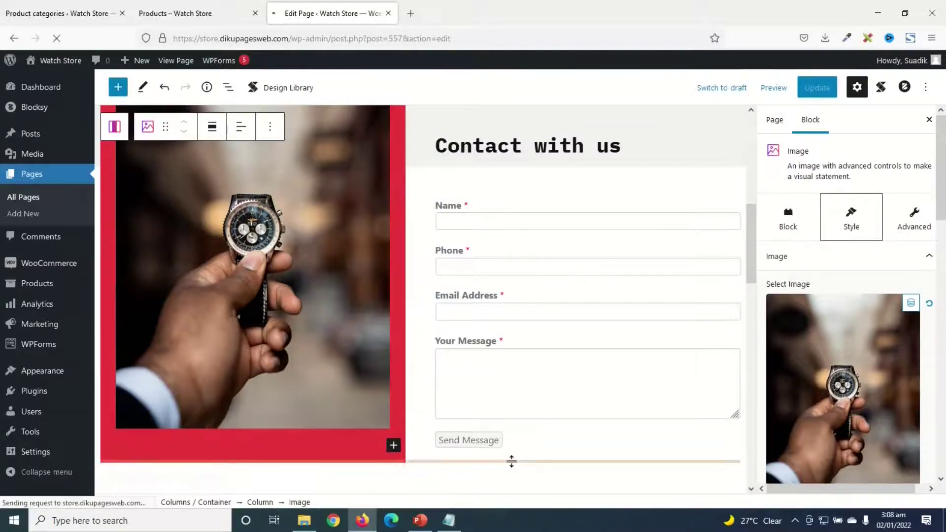
pyautogui.scroll(-10, 696, 318)
pyautogui.scroll(3, 741, 321)
pyautogui.scroll(-10, 775, 297)
pyautogui.scroll(15, 784, 310)
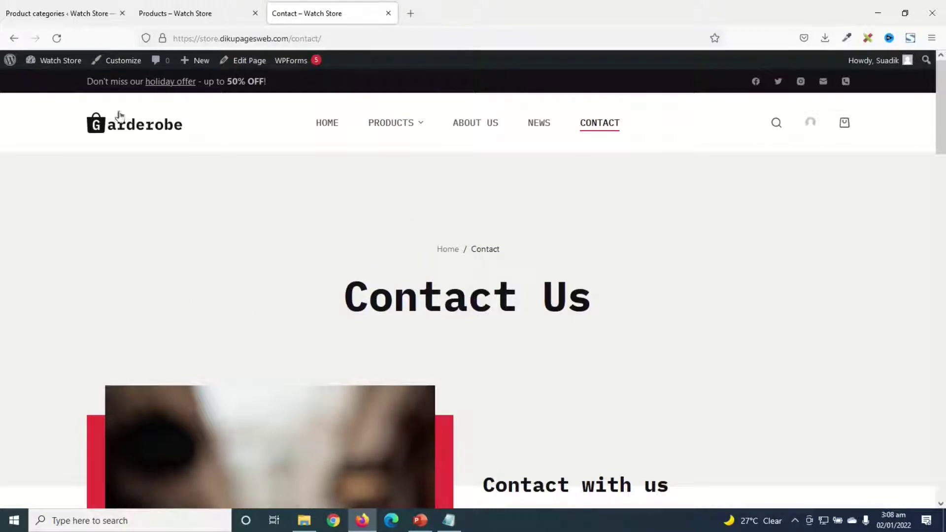
# Step: Open the theme customizer from the Contact page and go to its global color settings
pyautogui.click(123, 70)
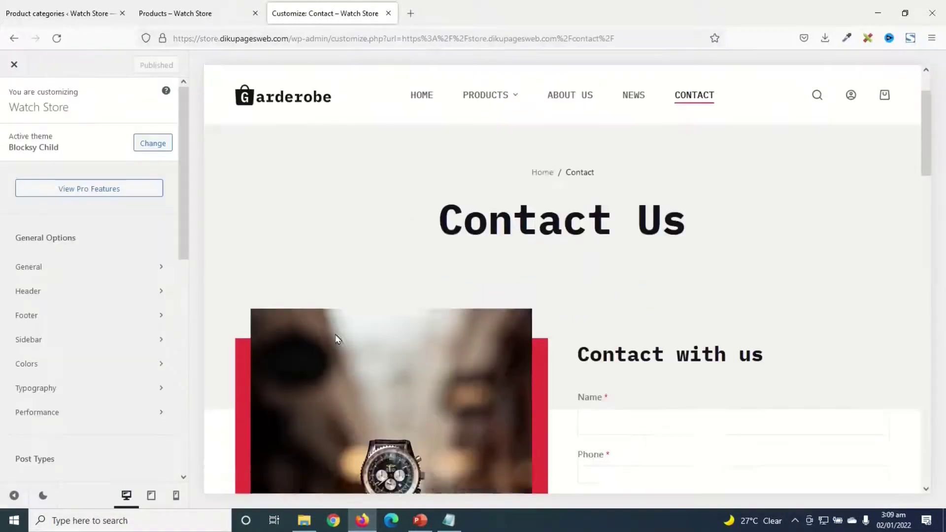
pyautogui.scroll(-8, 338, 337)
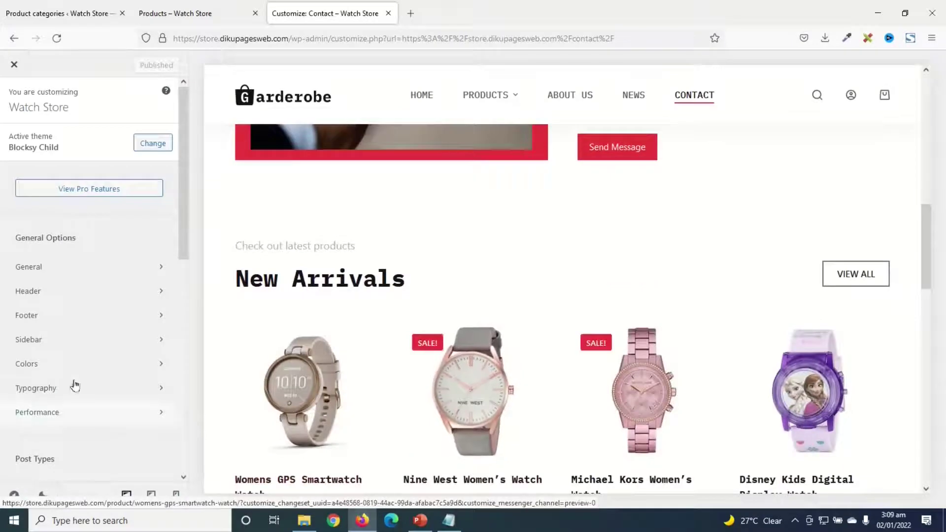
pyautogui.click(37, 367)
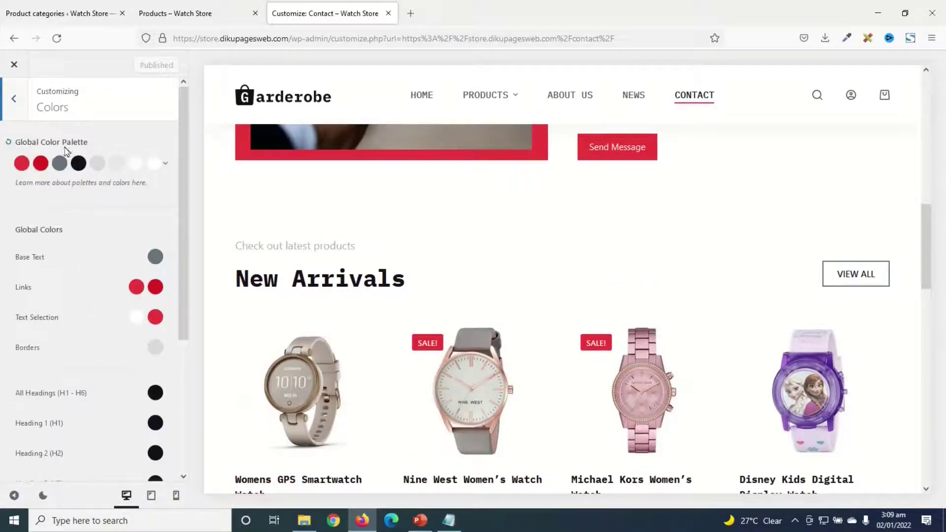
# Step: Try Palette #6 as the global color palette and preview it down the Contact page
pyautogui.click(165, 164)
pyautogui.scroll(-10, 127, 226)
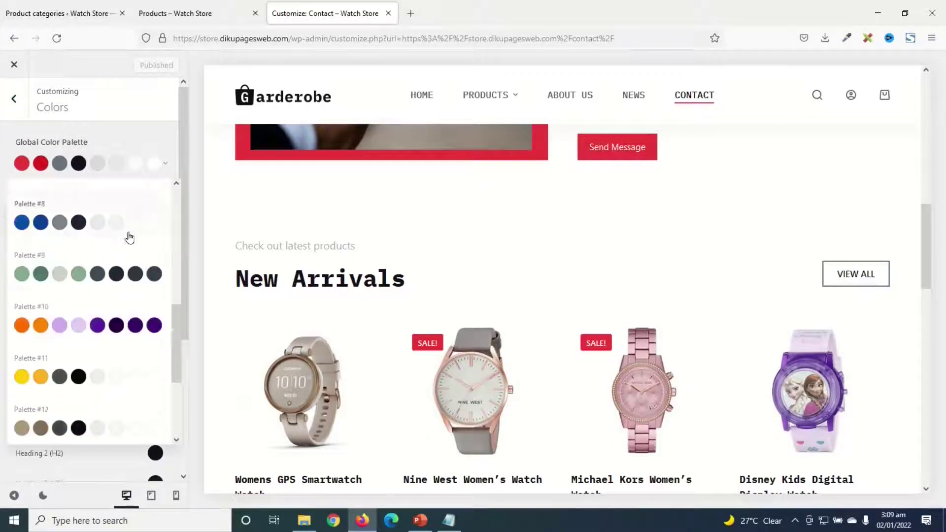
pyautogui.scroll(8, 125, 355)
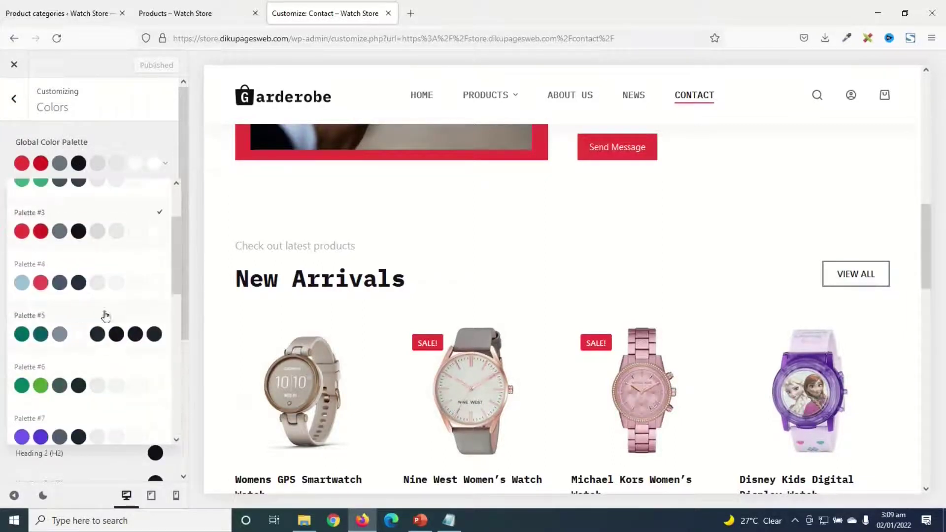
pyautogui.click(54, 384)
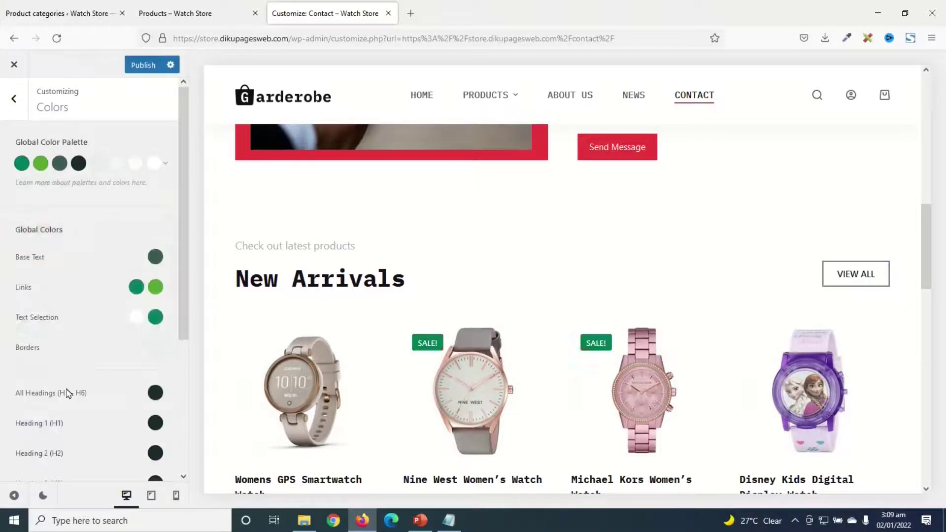
pyautogui.scroll(-10, 712, 311)
pyautogui.scroll(10, 717, 315)
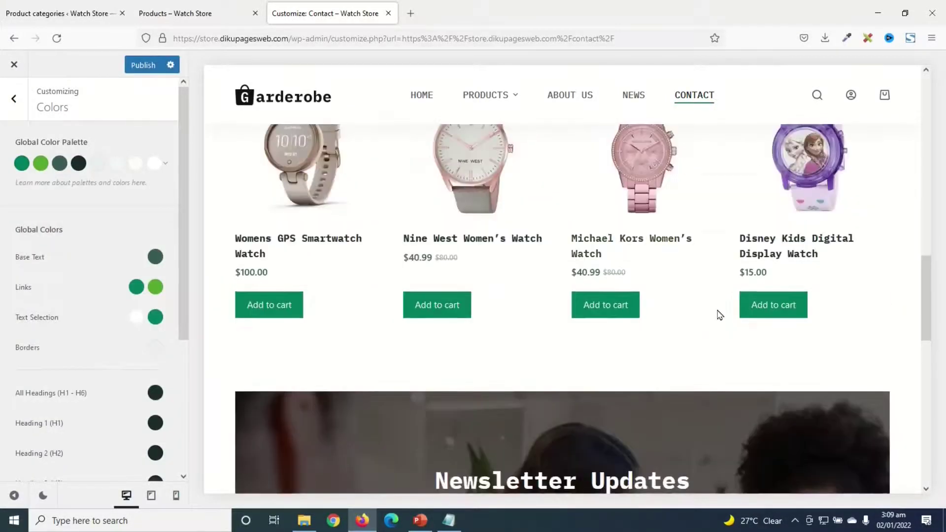
# Step: Set the global color palette to Palette #12 and review the Contact page preview with it
pyautogui.click(165, 163)
pyautogui.scroll(-3, 91, 323)
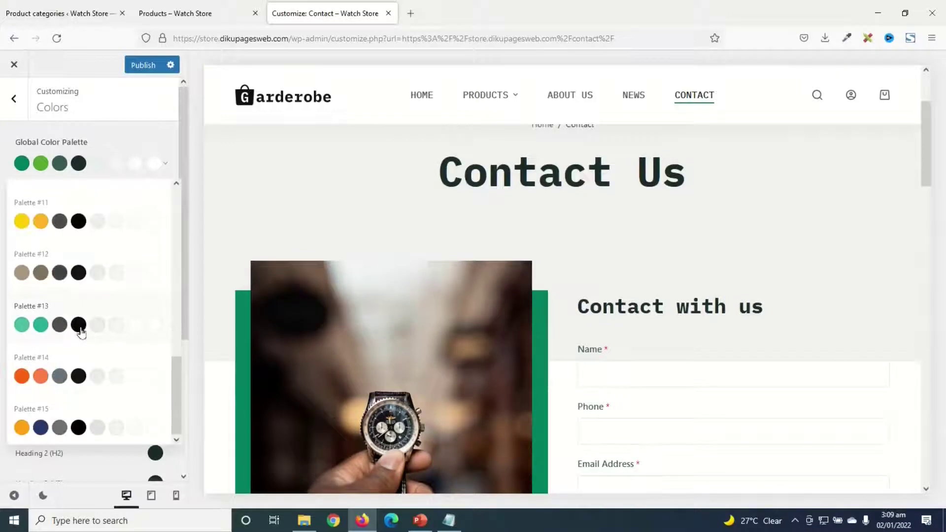
pyautogui.click(72, 276)
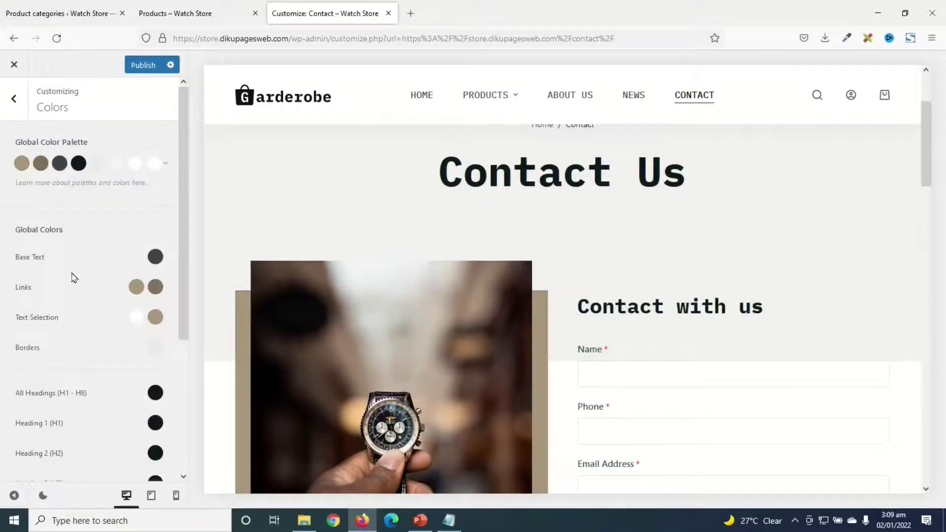
pyautogui.scroll(-15, 642, 306)
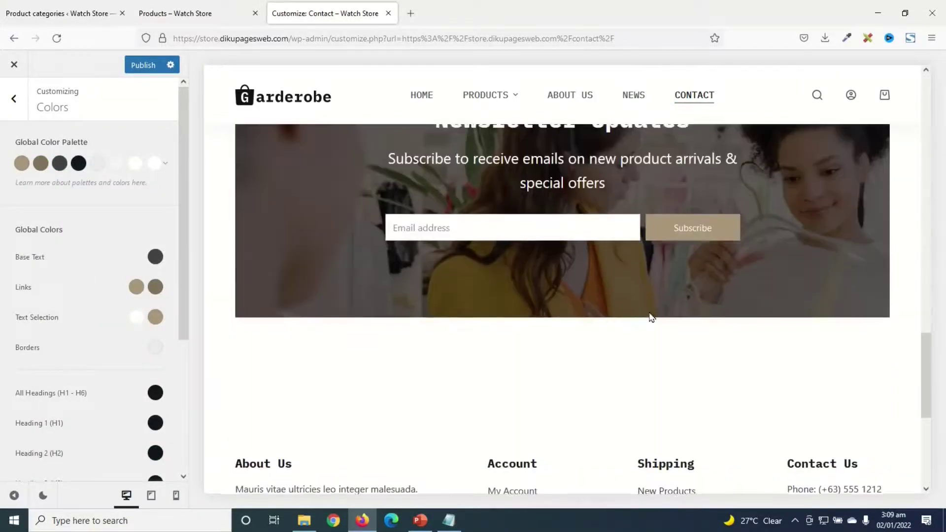
pyautogui.scroll(15, 652, 321)
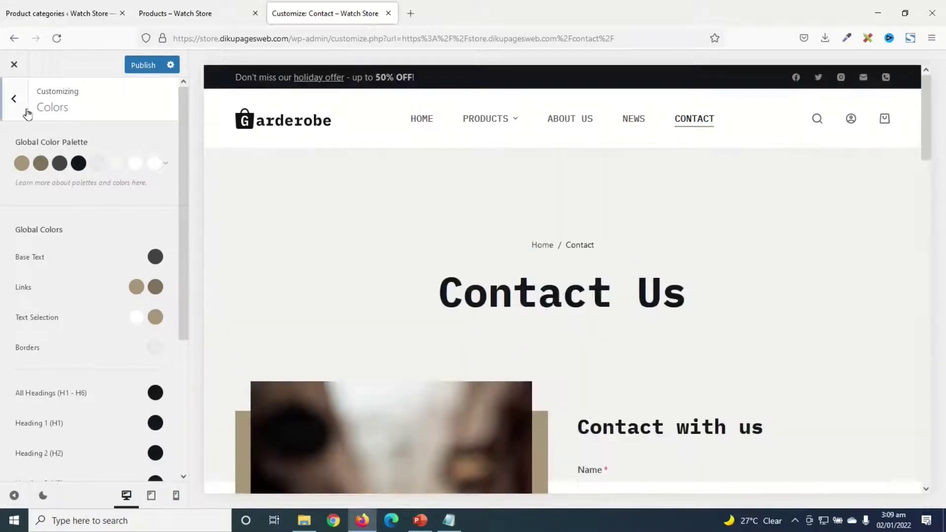
# Step: Replace the header's top-row HTML text with "Free Shipping on All Orders Above $100" and make "$100" bold
pyautogui.click(14, 99)
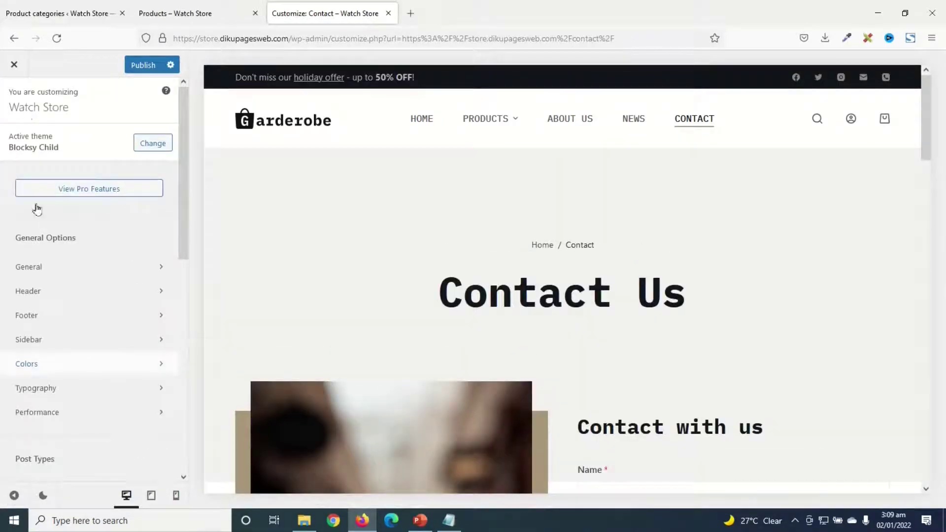
pyautogui.click(44, 297)
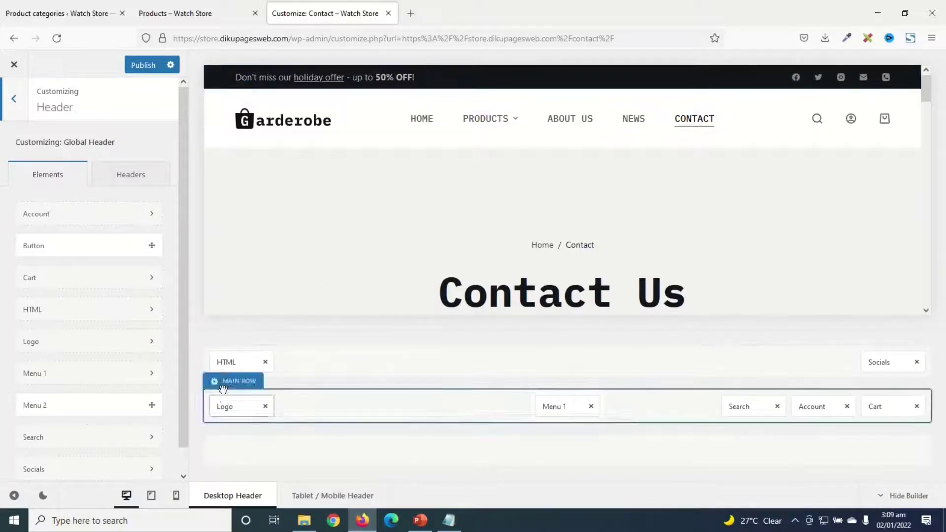
pyautogui.click(232, 364)
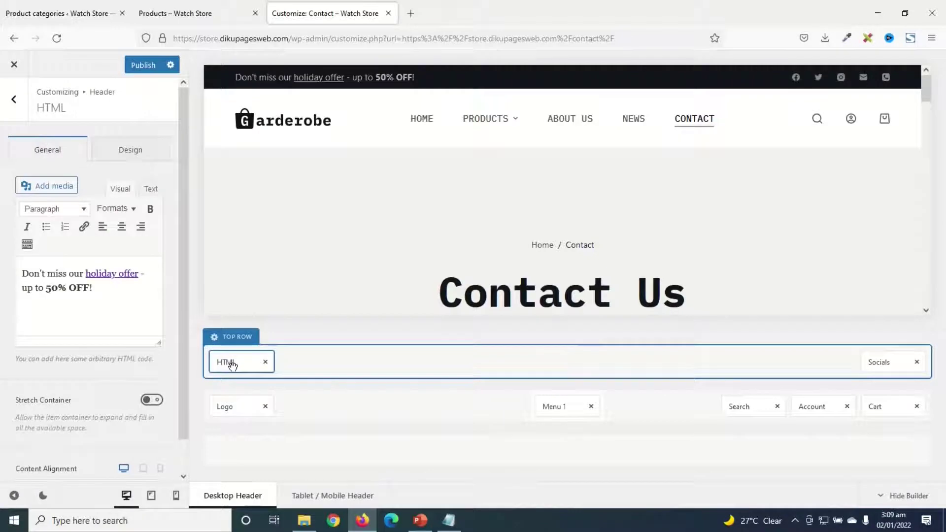
pyautogui.moveTo(109, 291); pyautogui.dragTo(1, 257)
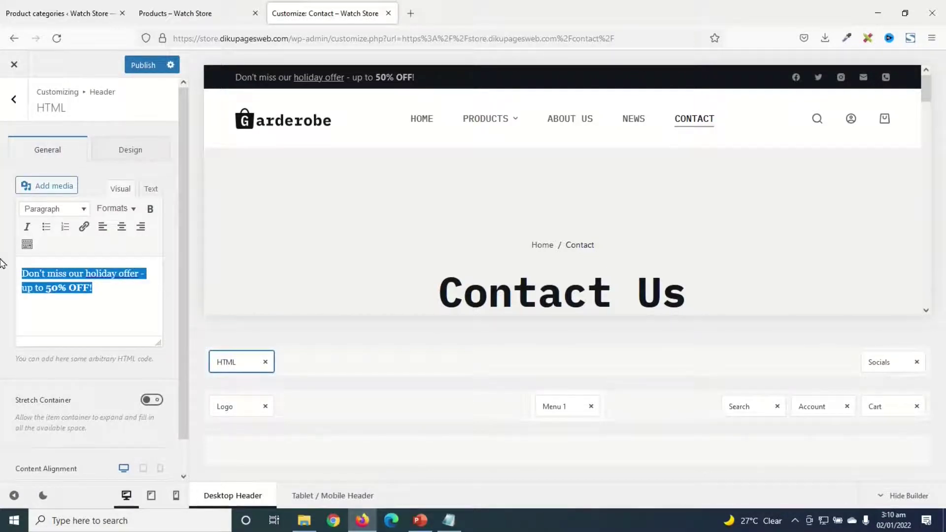
pyautogui.write('Free Shipping on All Orders')
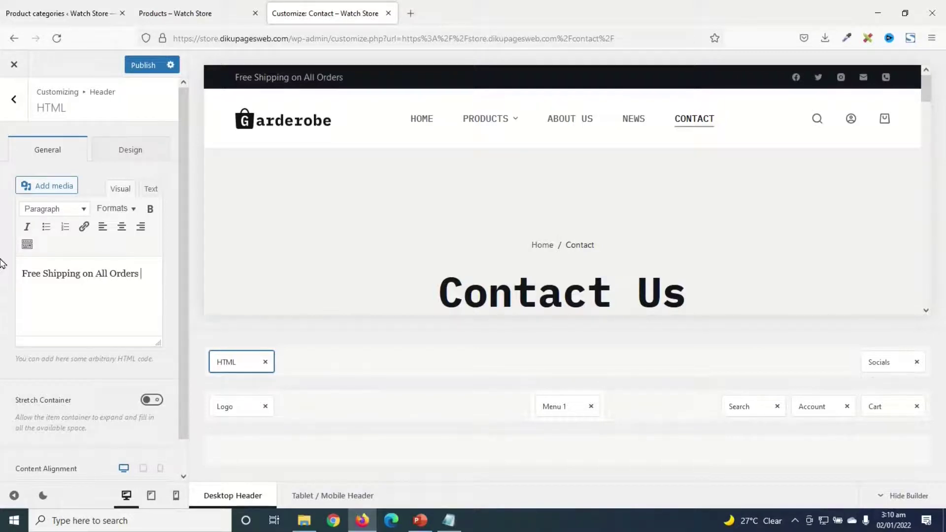
pyautogui.write('ove $100')
pyautogui.doubleClick(58, 288)
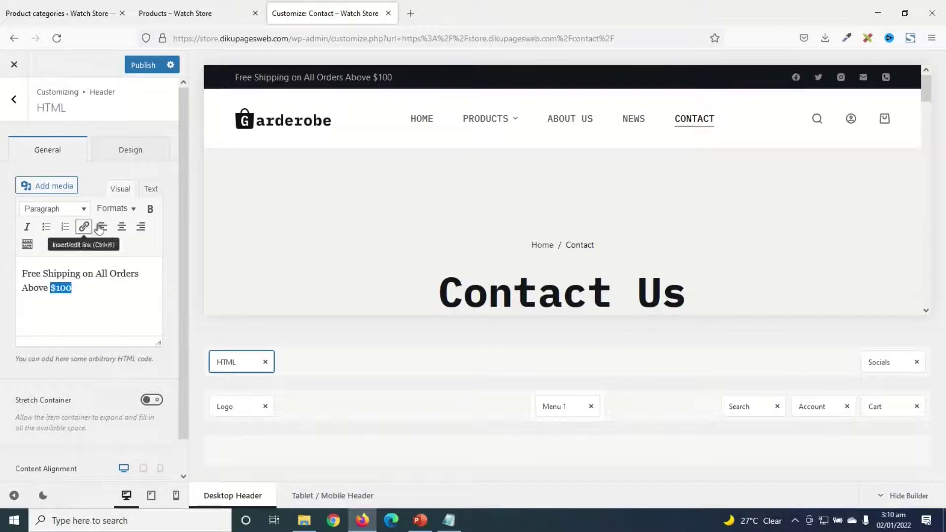
pyautogui.click(151, 208)
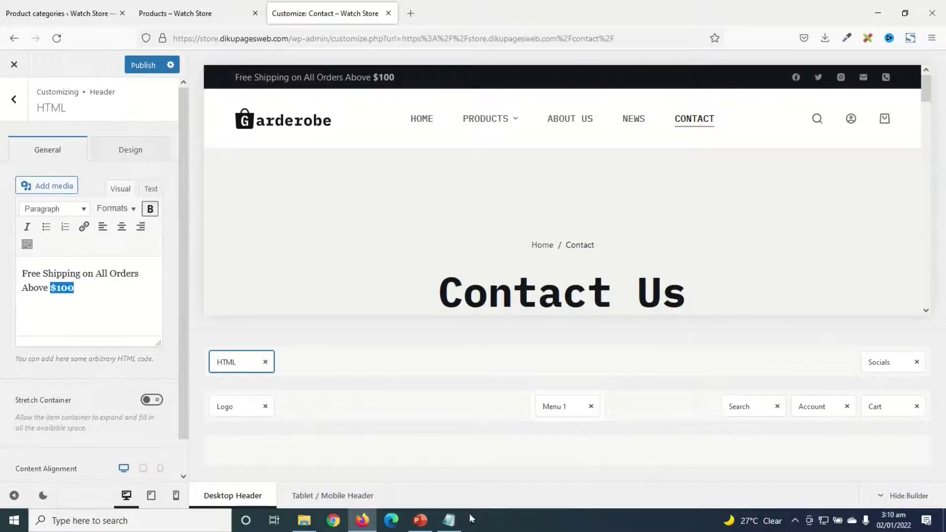
# Step: Replace the header's Garderobe logo with the logo image uploaded from the local media folder
pyautogui.click(228, 408)
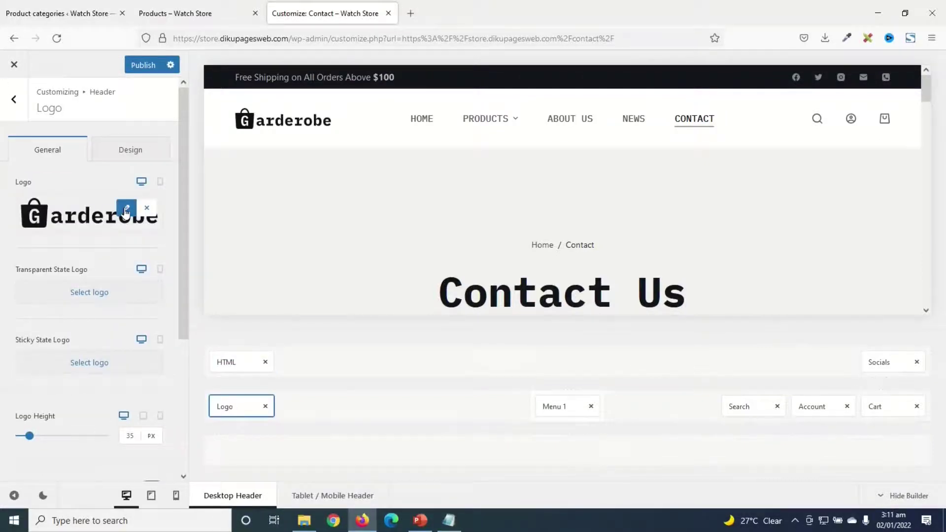
pyautogui.click(126, 209)
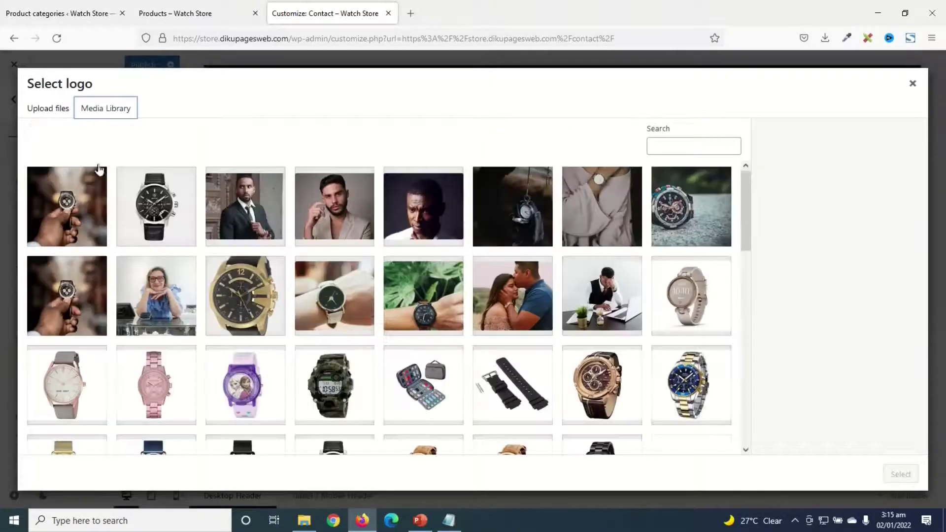
pyautogui.click(47, 108)
pyautogui.click(453, 278)
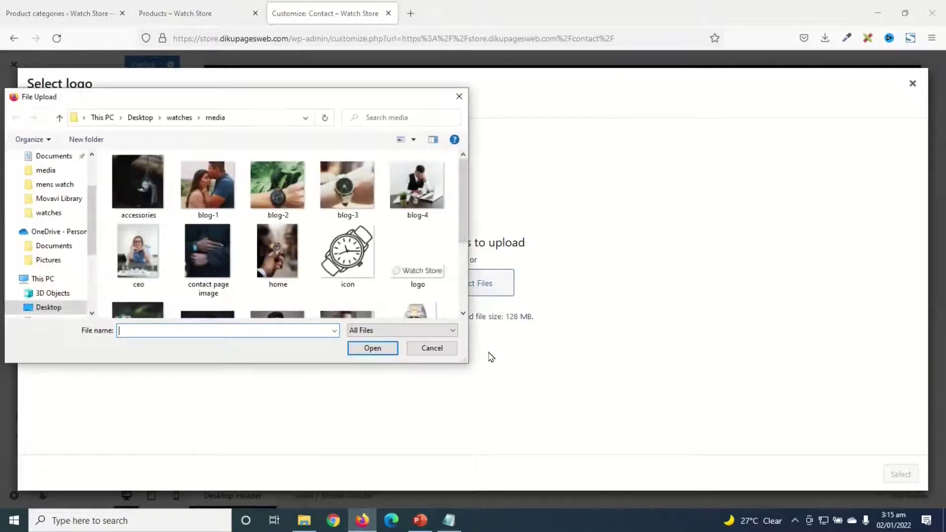
pyautogui.click(416, 282)
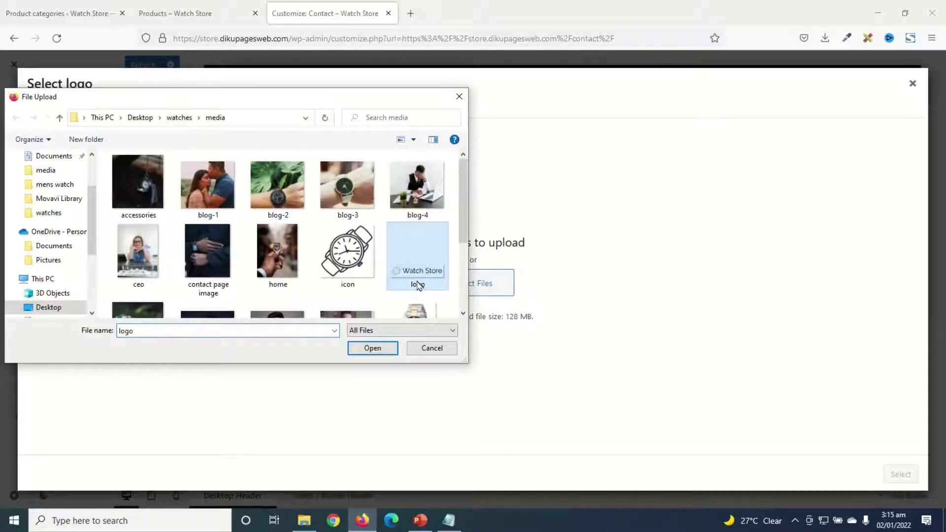
pyautogui.click(373, 351)
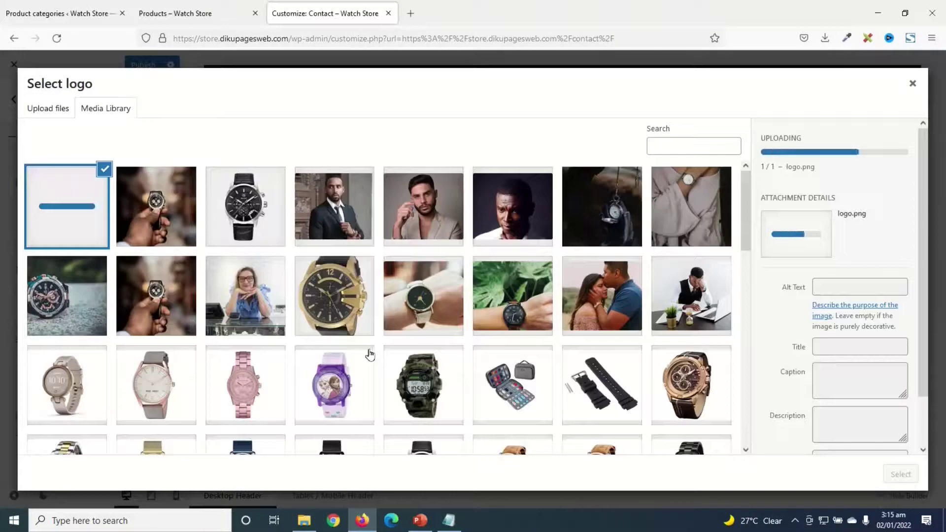
pyautogui.click(900, 473)
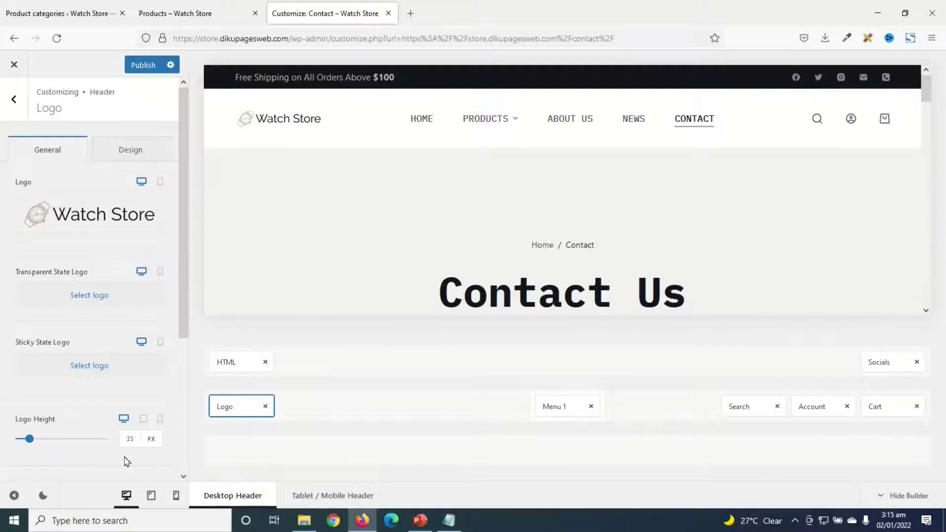
# Step: Set the header logo's height to 54 px
pyautogui.press('Up')
pyautogui.press('Up')
pyautogui.press('Up')
pyautogui.press('Up')
pyautogui.press('Up')
pyautogui.press('Up')
pyautogui.press('Up')
pyautogui.press('Up')
pyautogui.press('Up')
pyautogui.press('Up')
pyautogui.press('Up')
pyautogui.press('Up')
pyautogui.press('Up')
pyautogui.press('Up')
pyautogui.press('Up')
pyautogui.press('Up')
pyautogui.press('Up')
pyautogui.press('Up')
pyautogui.press('Up')
pyautogui.press('Up')
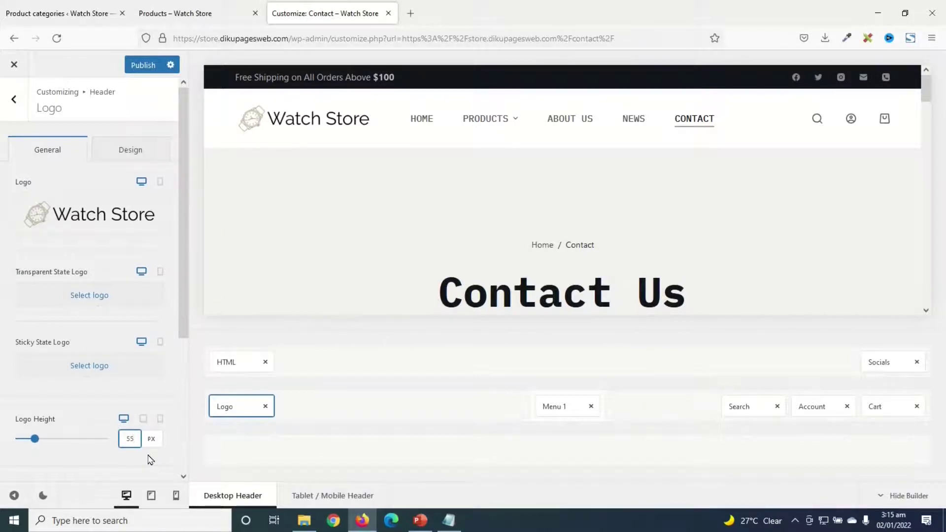
pyautogui.press('Up')
pyautogui.press('Up')
pyautogui.press('Up')
pyautogui.press('Up')
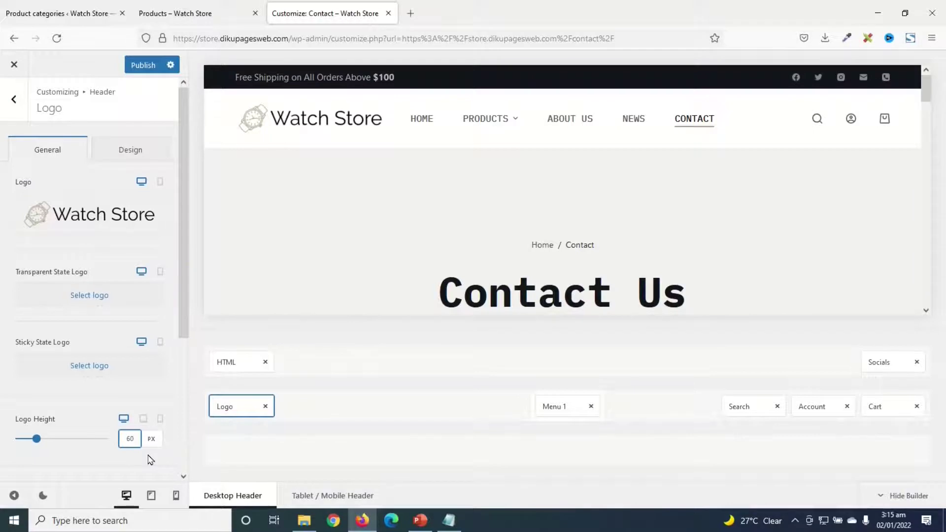
pyautogui.press('Down')
pyautogui.press('Down')
pyautogui.press('Down')
pyautogui.press('Down')
pyautogui.press('Down')
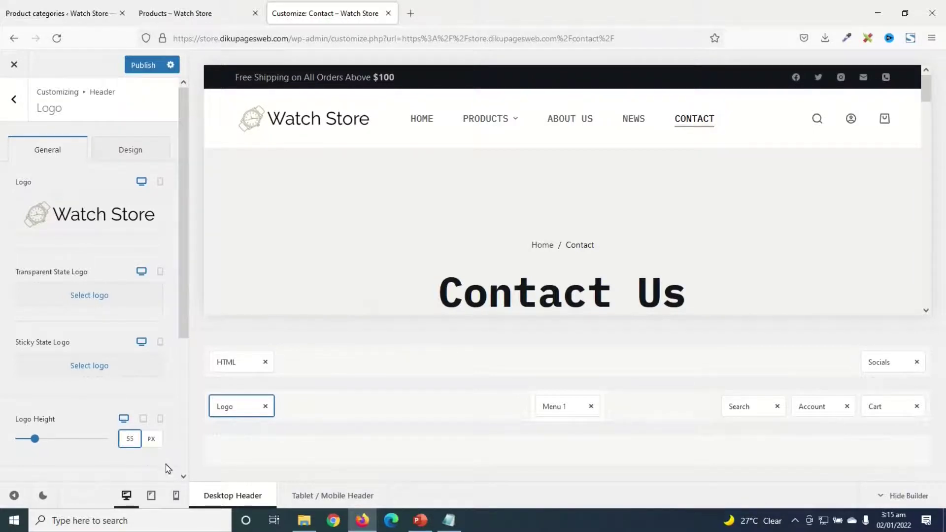
pyautogui.press('Down')
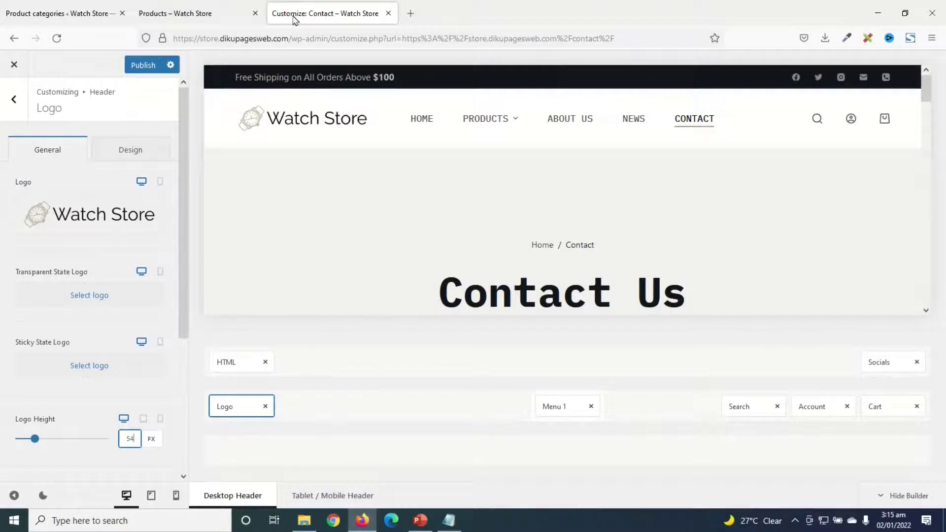
# Step: Upload the icon image from the local media folder as the site icon in Site Identity, skipping the cropping
pyautogui.click(14, 99)
pyautogui.click(17, 112)
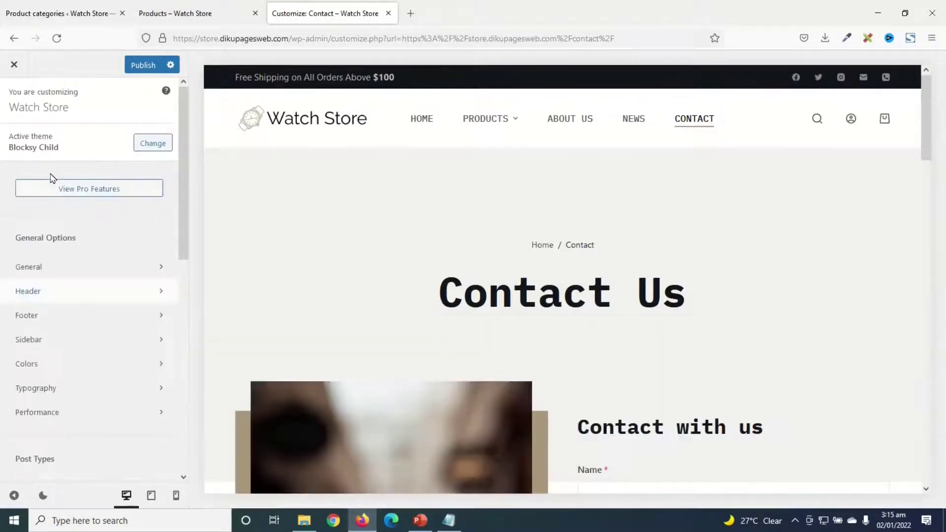
pyautogui.scroll(-5, 94, 306)
pyautogui.scroll(-4, 104, 315)
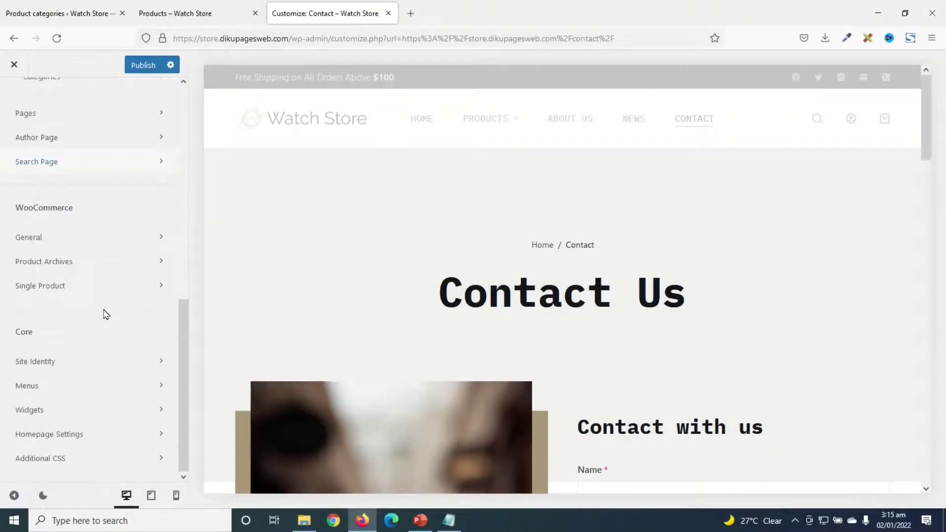
pyautogui.click(67, 365)
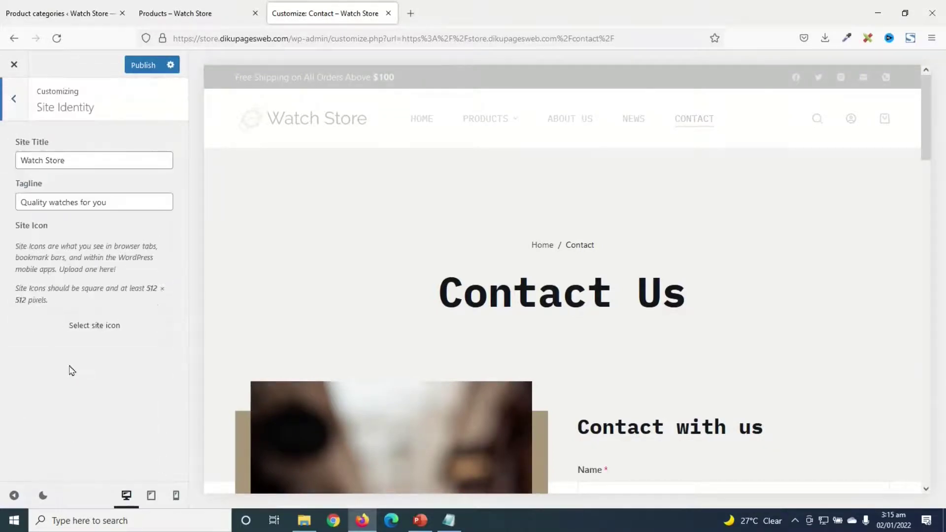
pyautogui.click(87, 329)
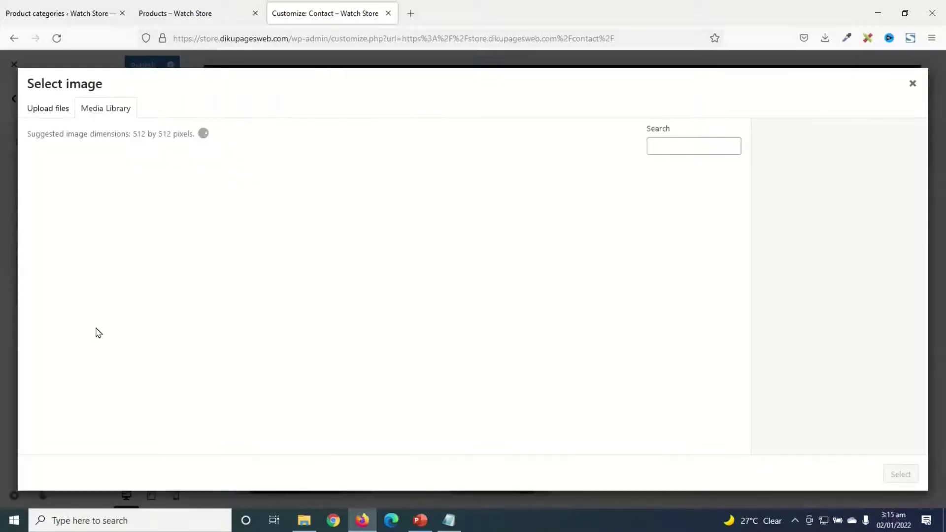
pyautogui.click(46, 111)
pyautogui.click(481, 294)
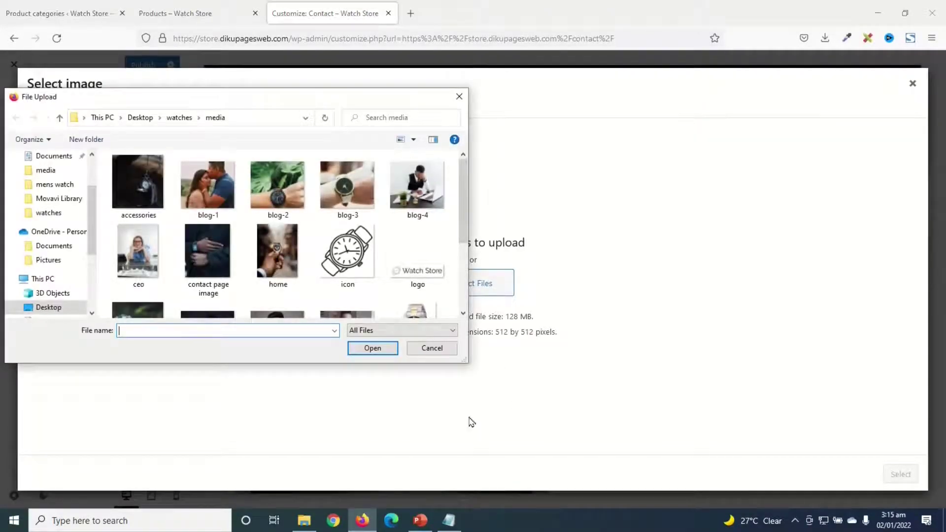
pyautogui.click(345, 273)
pyautogui.click(372, 348)
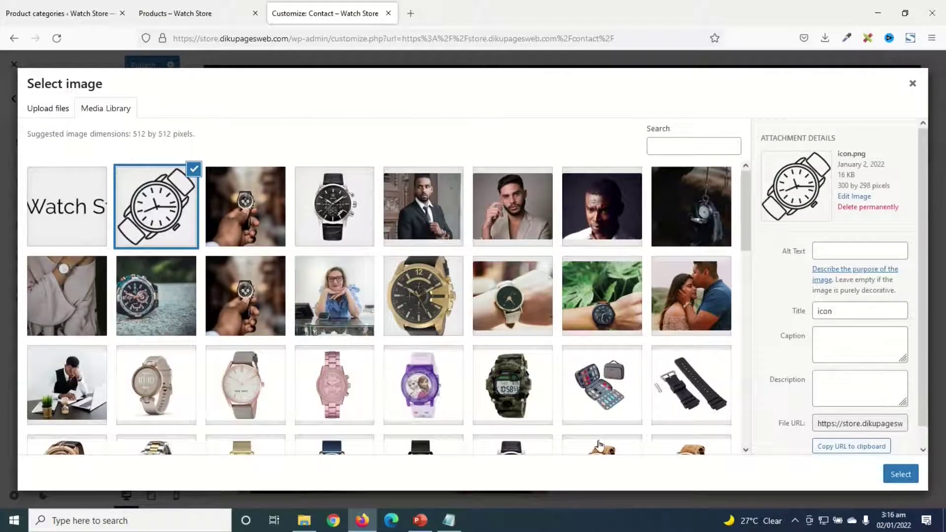
pyautogui.click(897, 476)
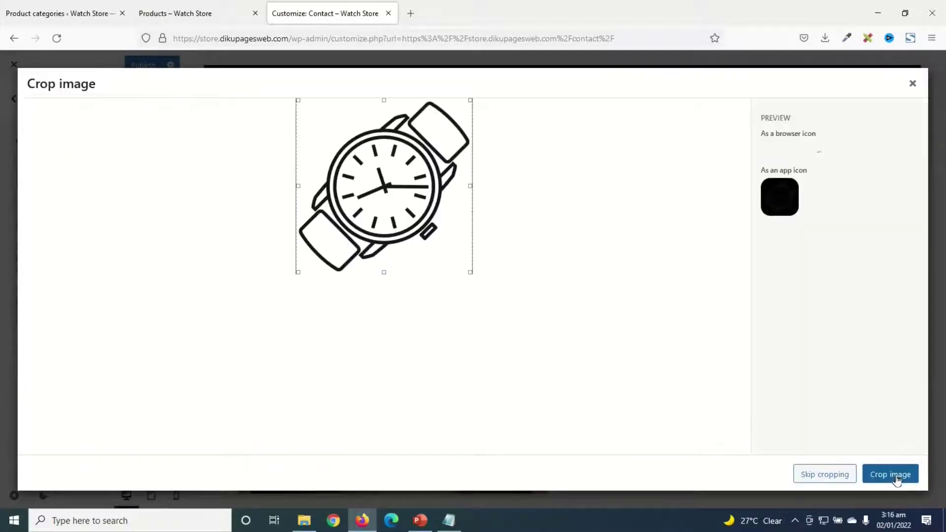
pyautogui.click(825, 473)
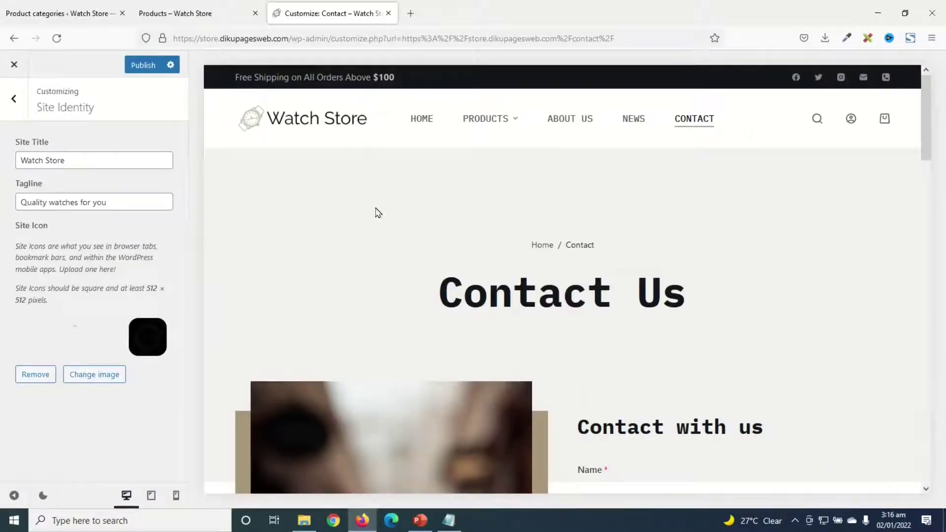
# Step: Remove the Phone and Email entries from the header's Socials element
pyautogui.click(13, 100)
pyautogui.scroll(10, 91, 253)
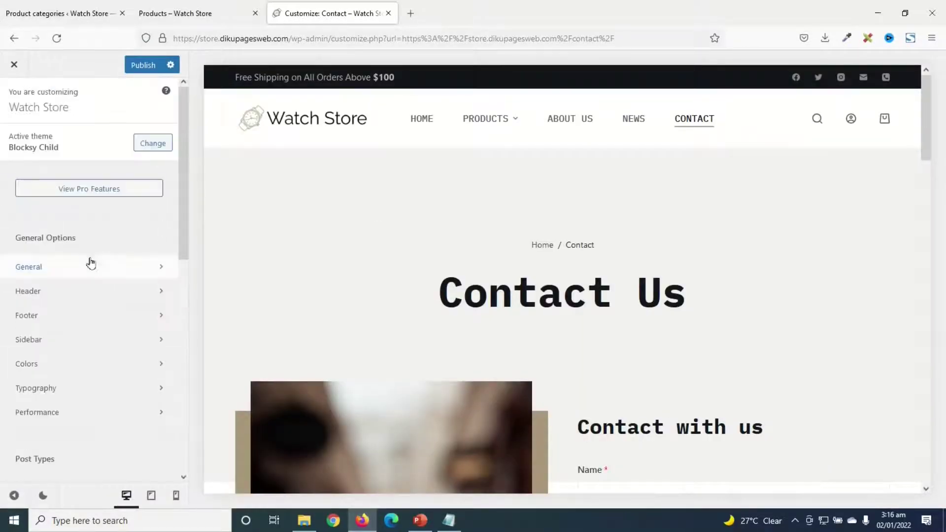
pyautogui.click(50, 291)
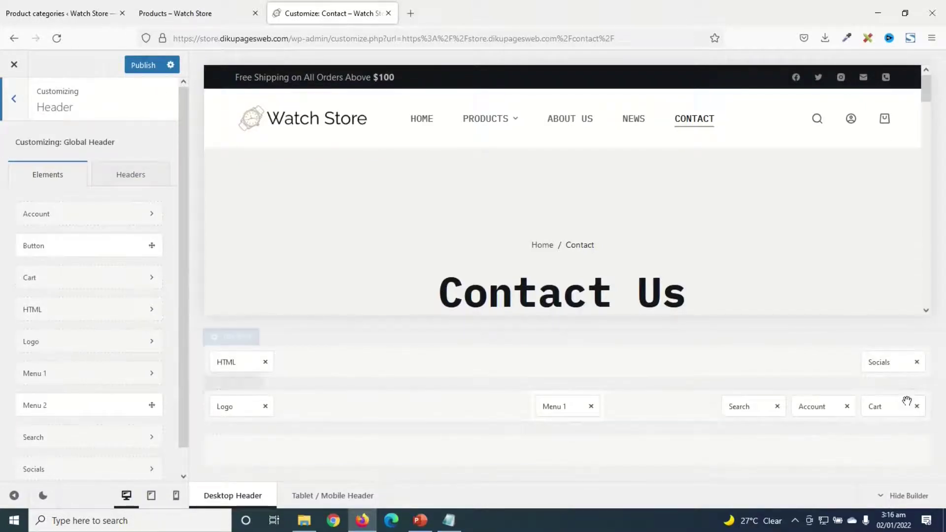
pyautogui.click(872, 363)
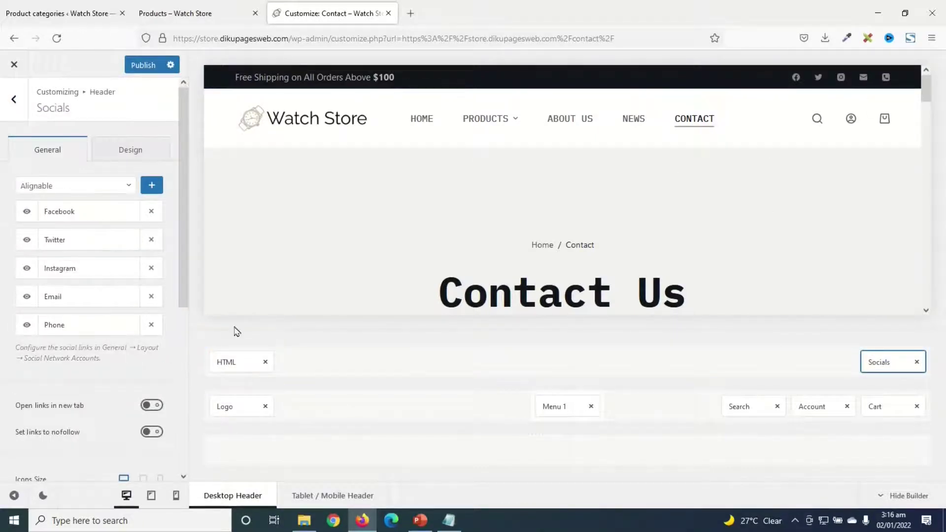
pyautogui.click(151, 325)
pyautogui.click(152, 296)
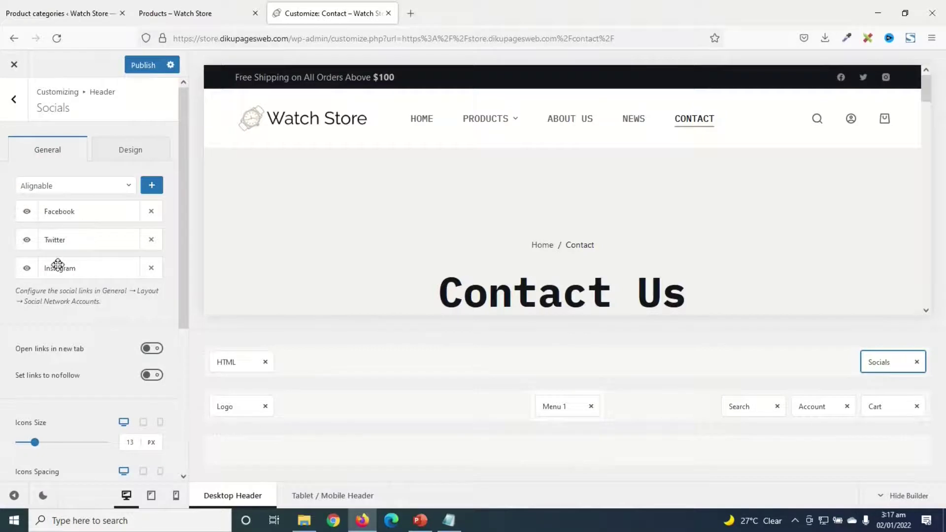
# Step: Make the header's social links open in a new tab
pyautogui.scroll(-1, 84, 327)
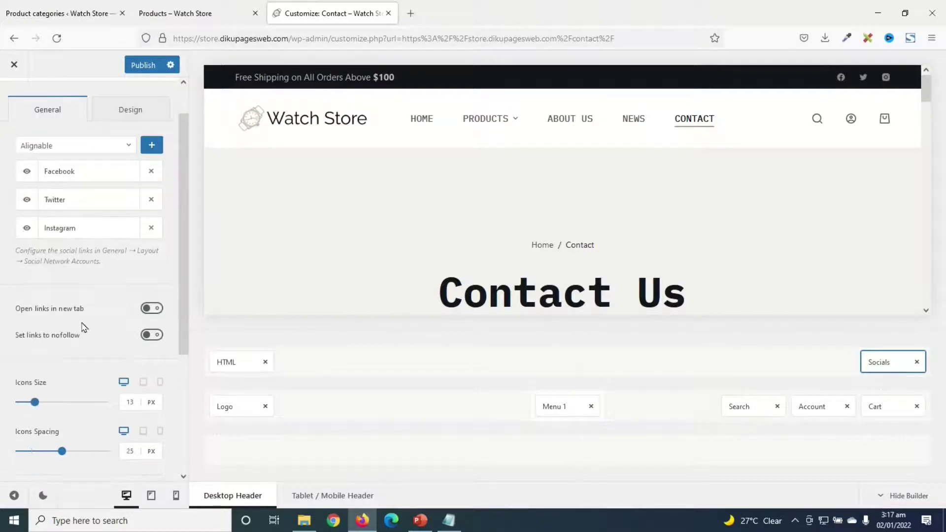
pyautogui.click(153, 308)
pyautogui.scroll(-4, 131, 342)
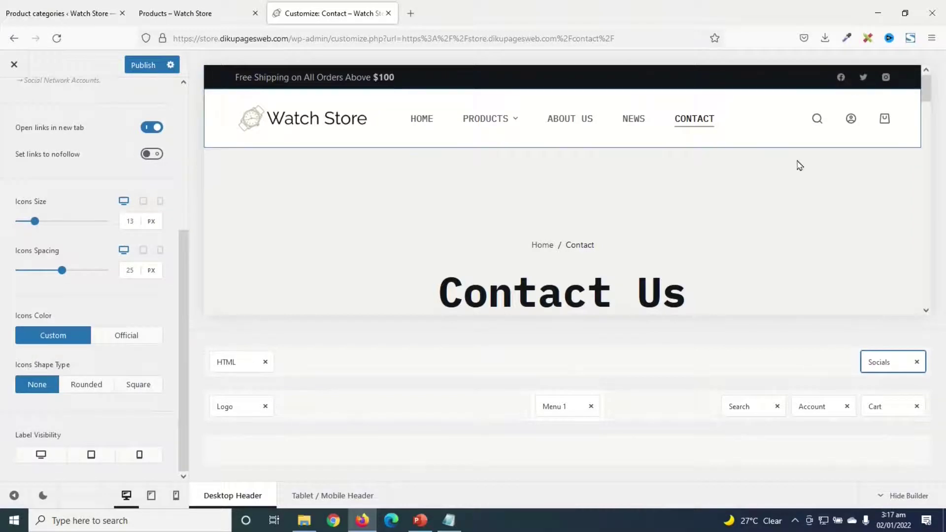
pyautogui.scroll(-10, 748, 232)
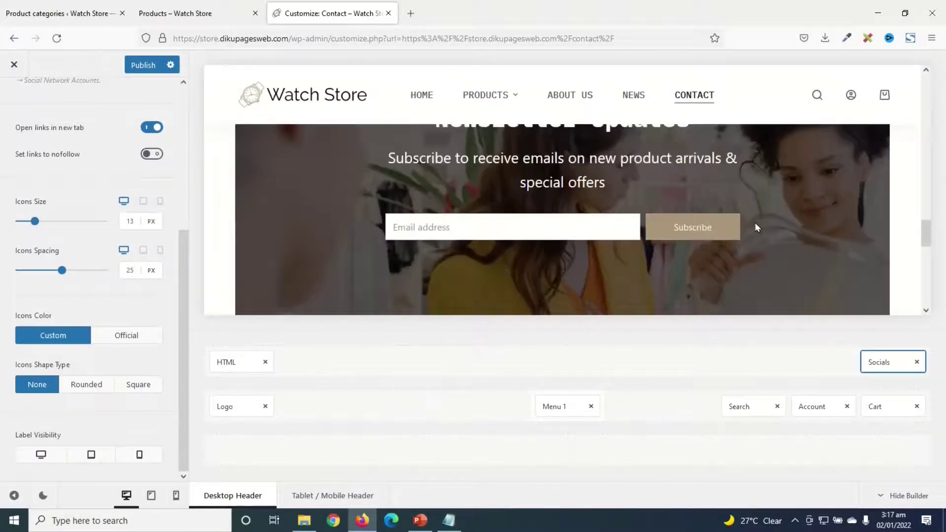
pyautogui.scroll(10, 756, 226)
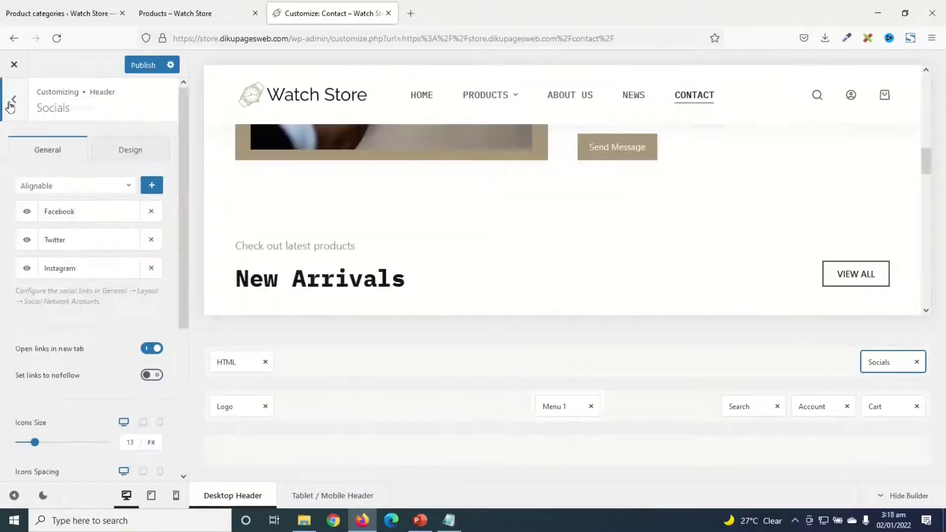
# Step: Open the footer's Widget Area 1 in the block editor and select the placeholder text under About Us
pyautogui.click(11, 105)
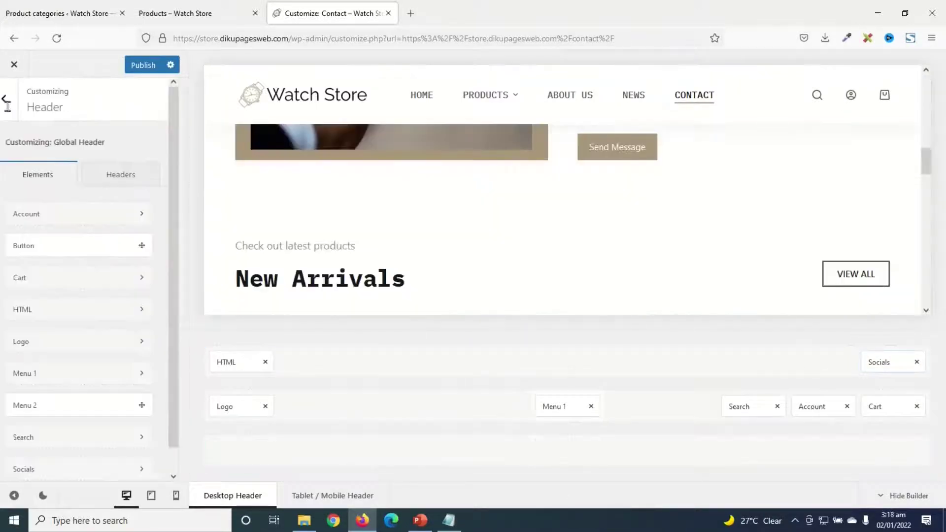
pyautogui.click(9, 109)
pyautogui.scroll(-2, 66, 208)
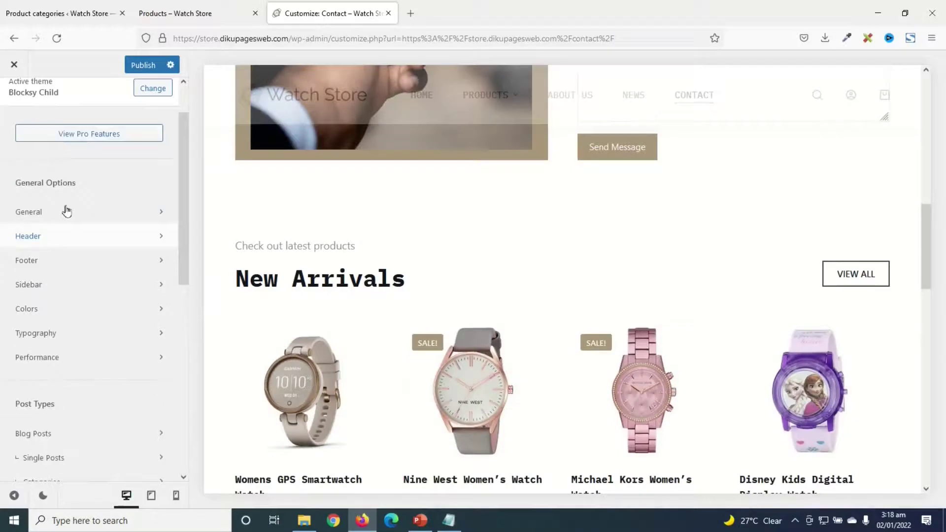
pyautogui.scroll(-1, 54, 316)
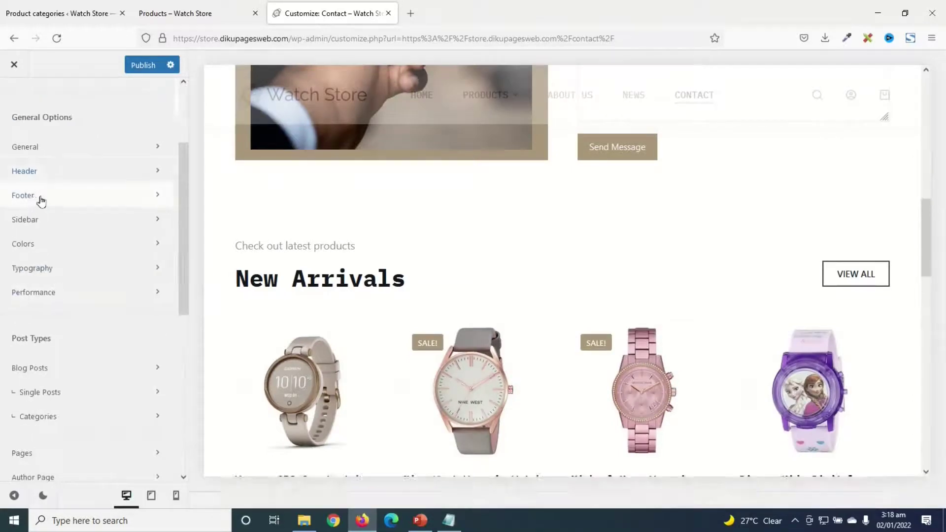
pyautogui.click(40, 197)
pyautogui.scroll(-3, 435, 236)
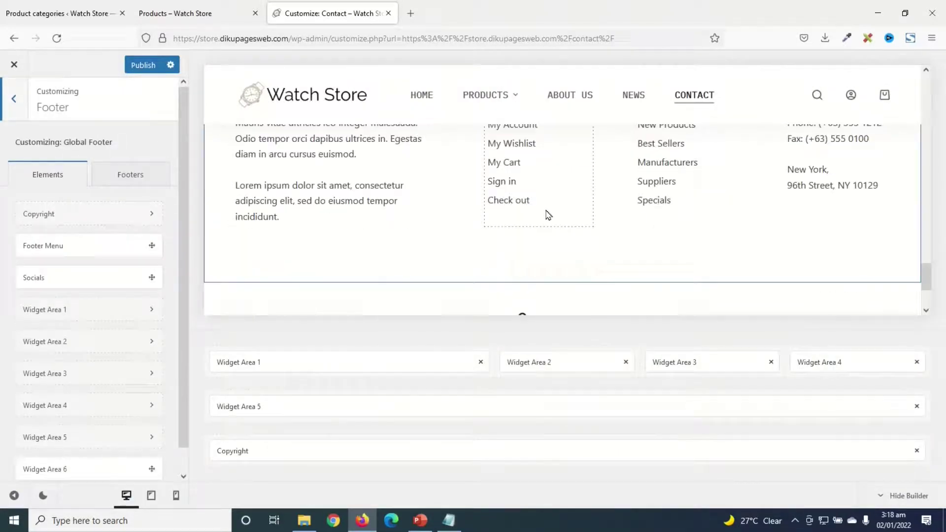
pyautogui.scroll(1, 563, 215)
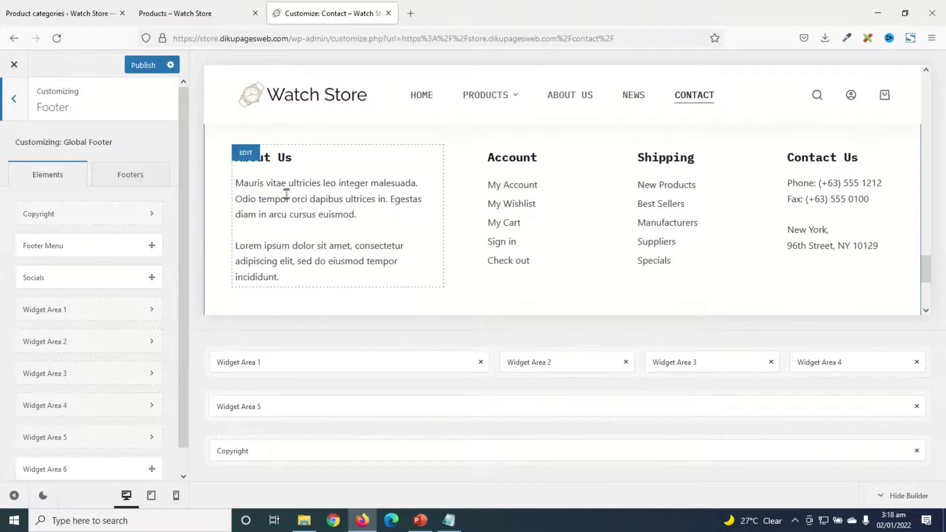
pyautogui.click(290, 365)
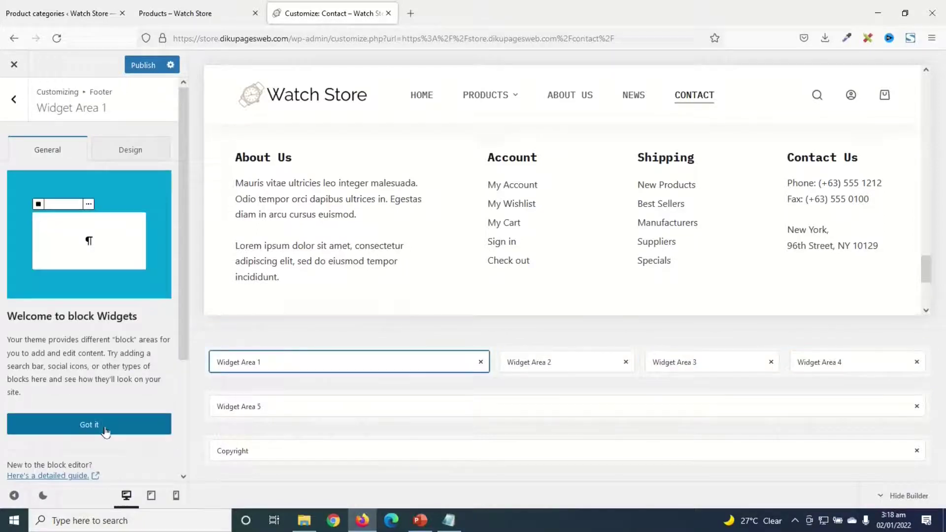
pyautogui.click(105, 427)
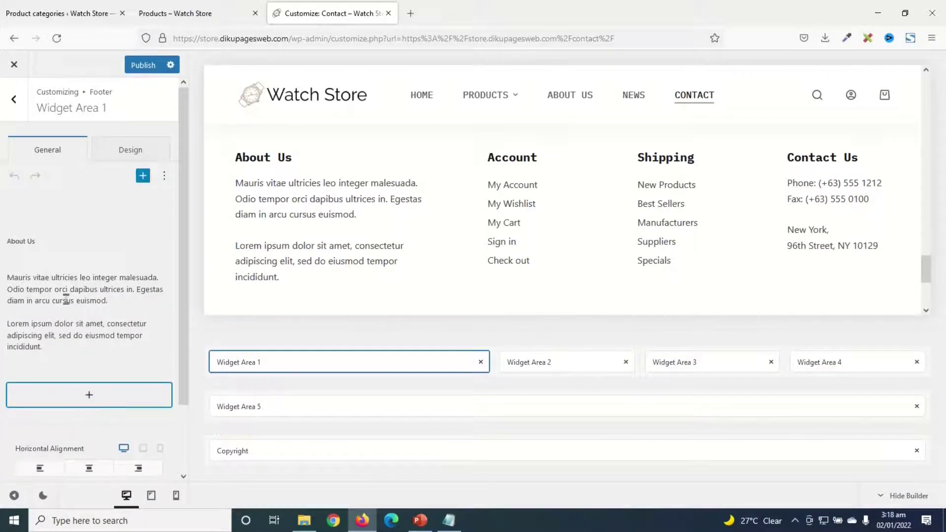
pyautogui.click(29, 301)
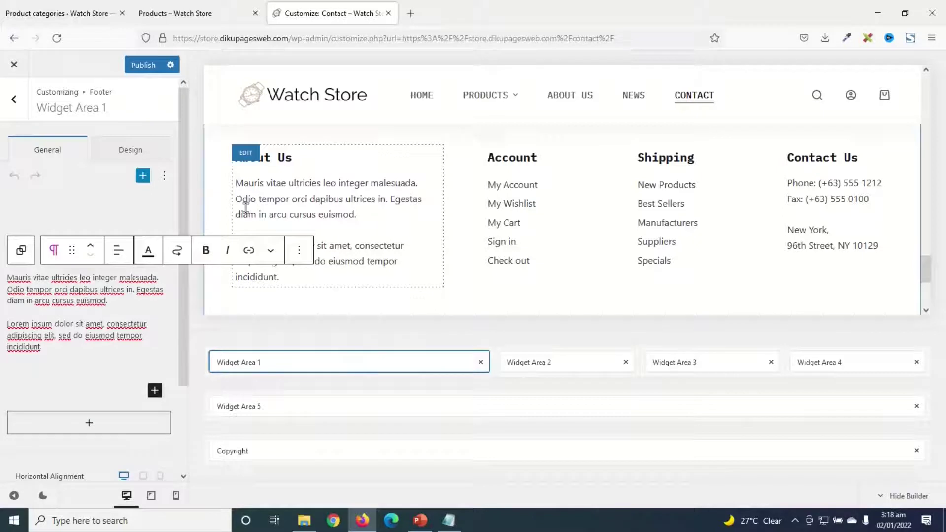
pyautogui.moveTo(42, 346); pyautogui.dragTo(5, 289)
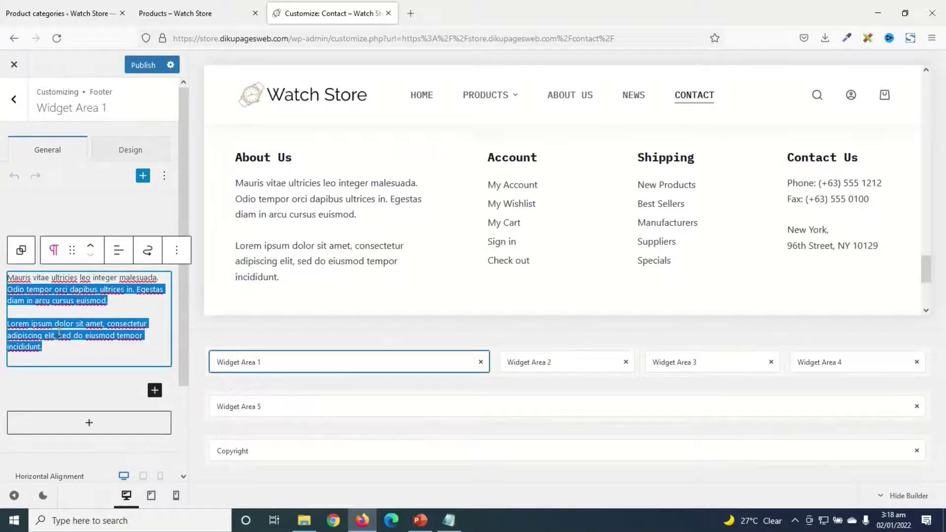
# Step: Delete the My Wishlist link and its empty line from the Account list in the footer's Widget Area 2
pyautogui.click(557, 363)
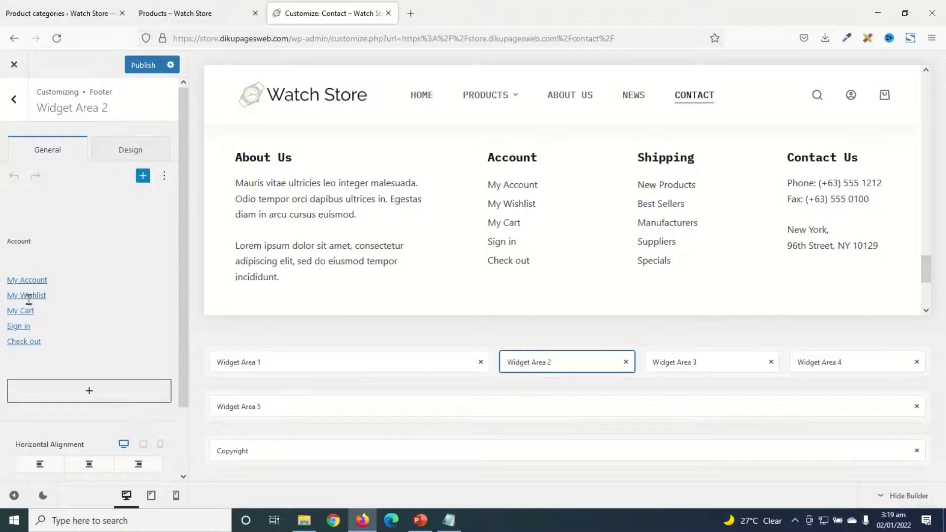
pyautogui.moveTo(48, 298); pyautogui.dragTo(12, 298)
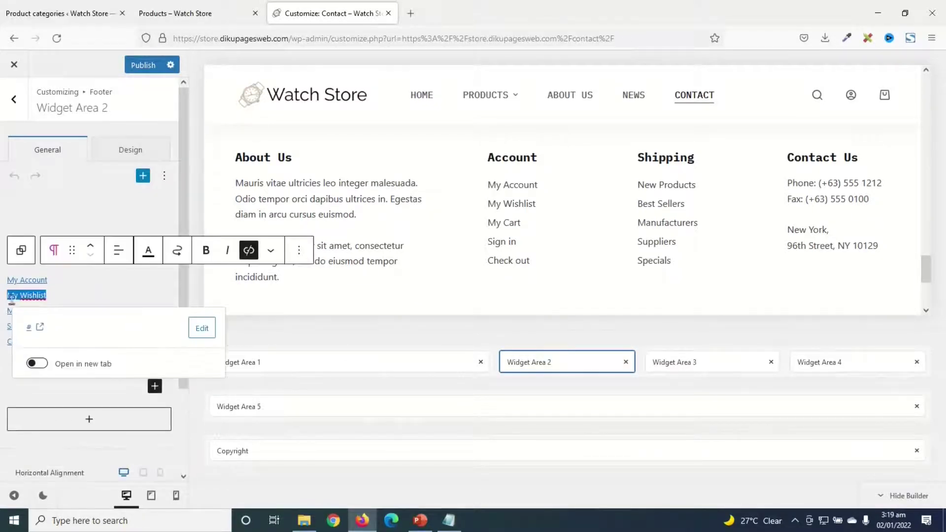
pyautogui.press('BackSpace')
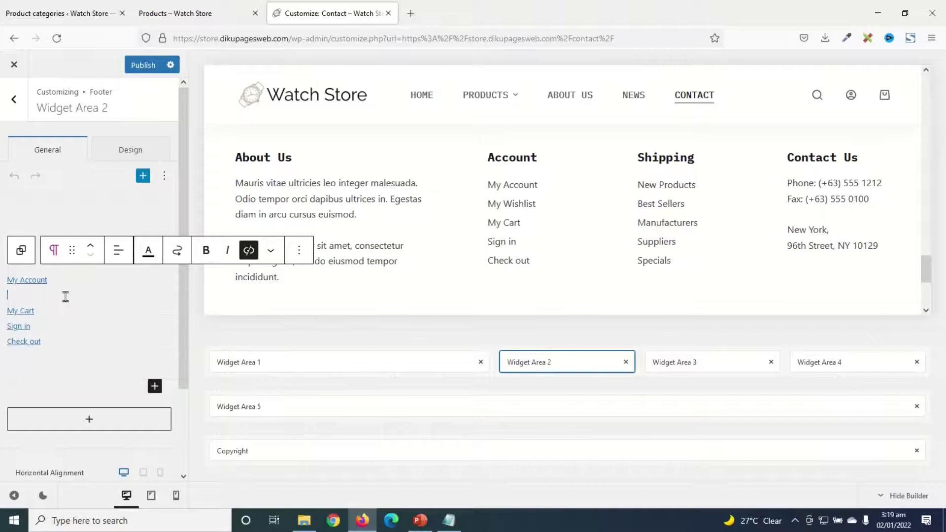
pyautogui.press('Delete')
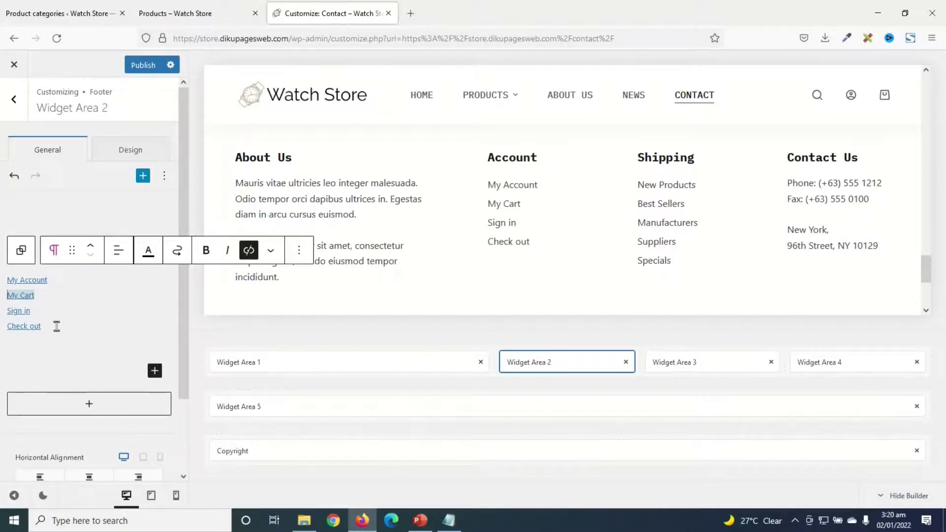
pyautogui.press('Left')
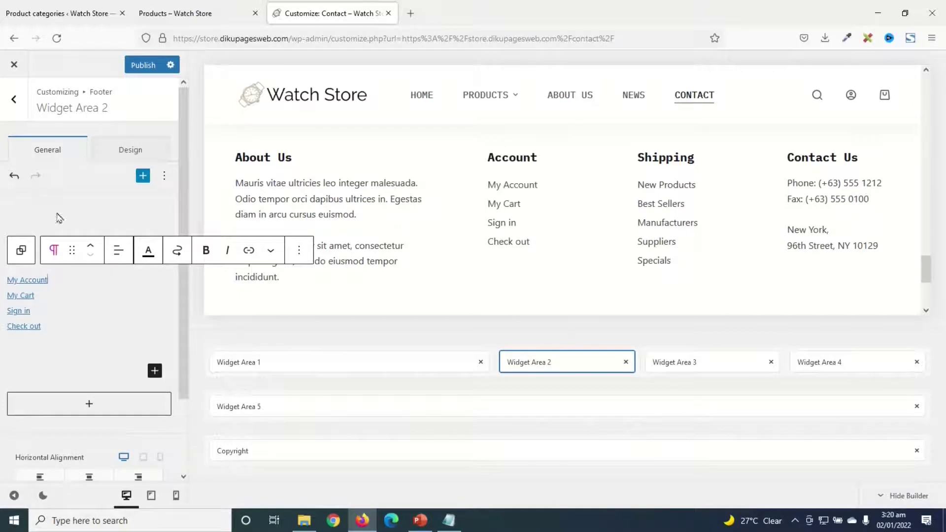
pyautogui.click(59, 13)
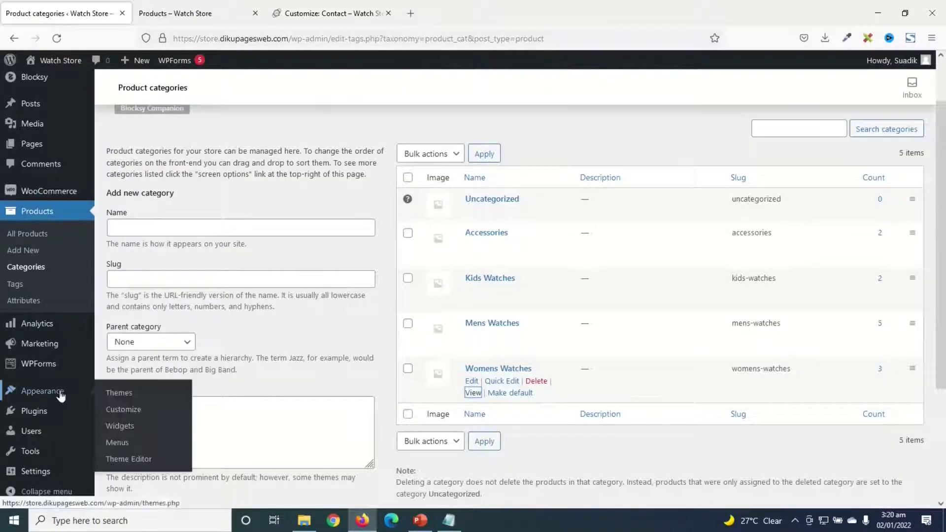
pyautogui.click(33, 145)
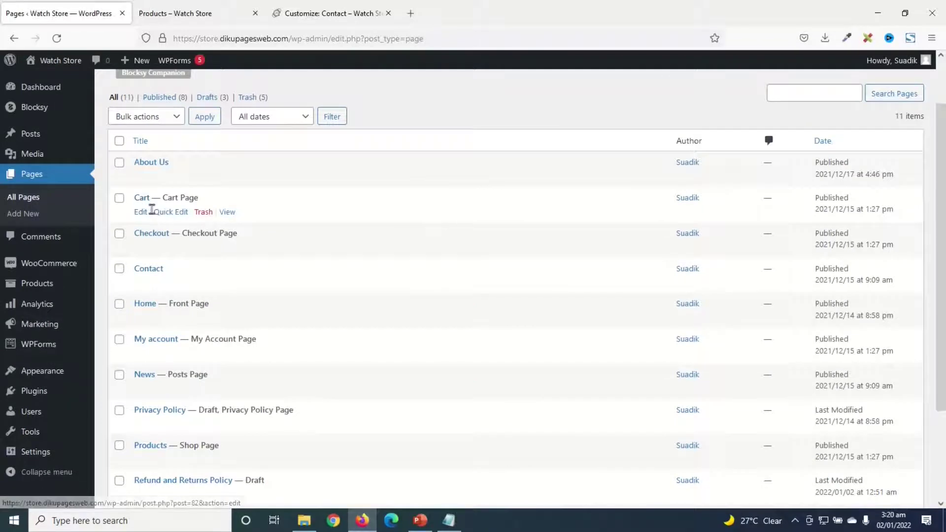
pyautogui.rightClick(228, 215)
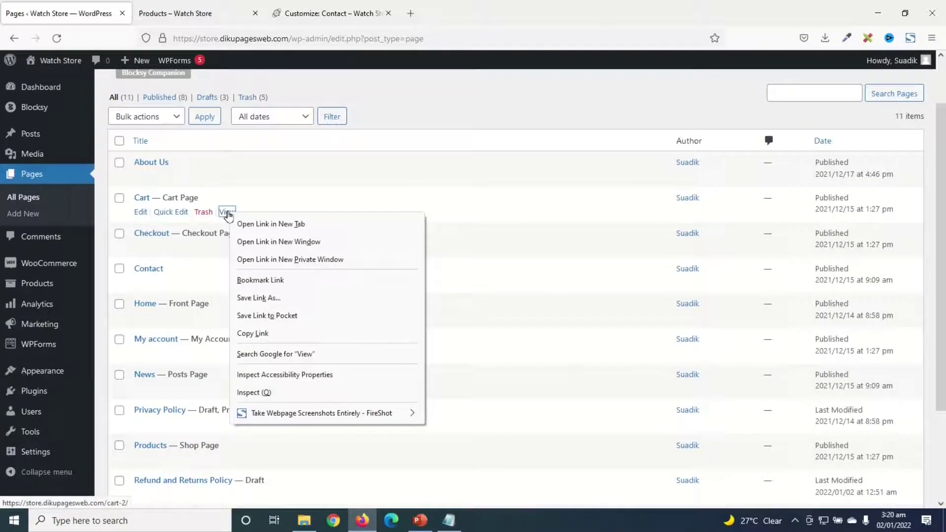
pyautogui.click(252, 333)
pyautogui.click(318, 12)
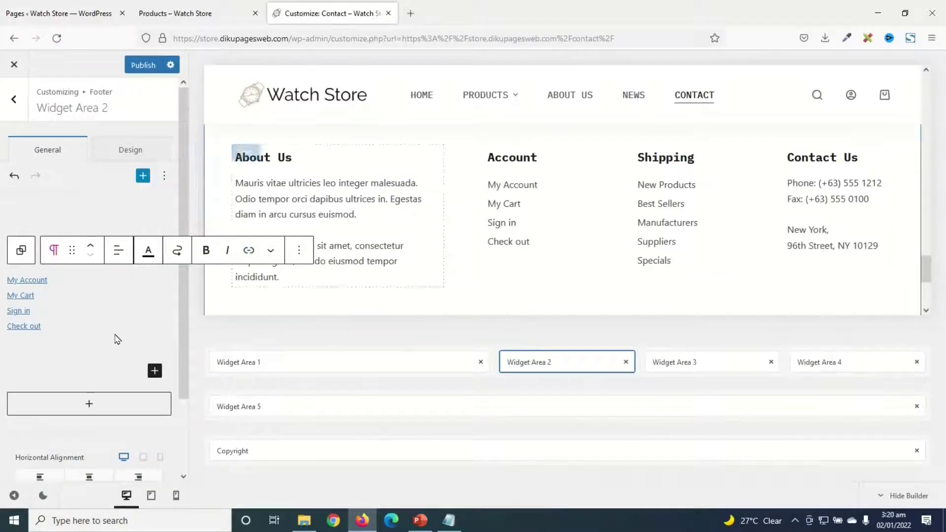
pyautogui.doubleClick(31, 296)
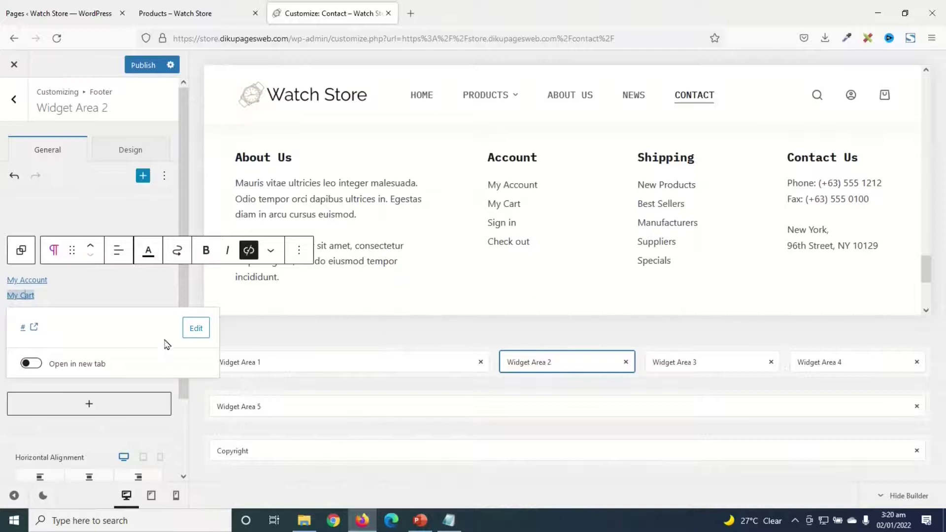
pyautogui.click(195, 328)
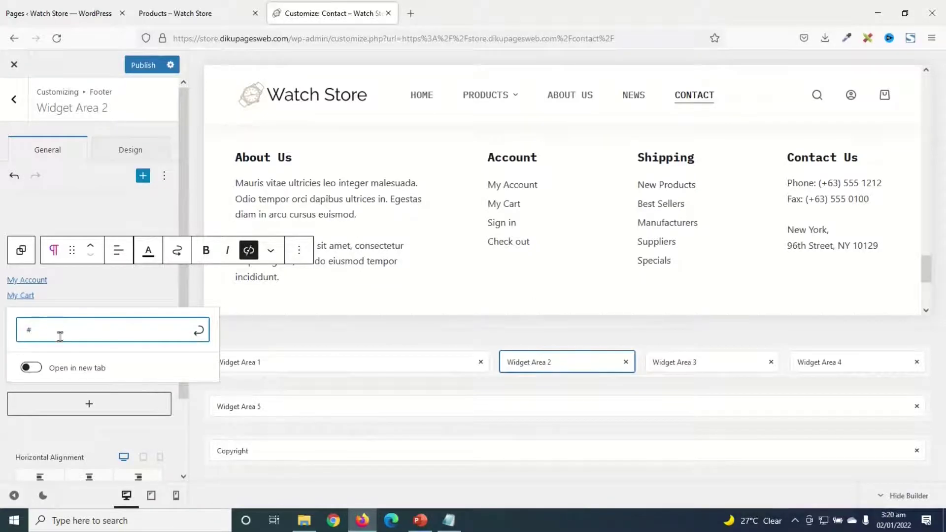
pyautogui.press('BackSpace')
pyautogui.hotkey('ctrl', 'v')
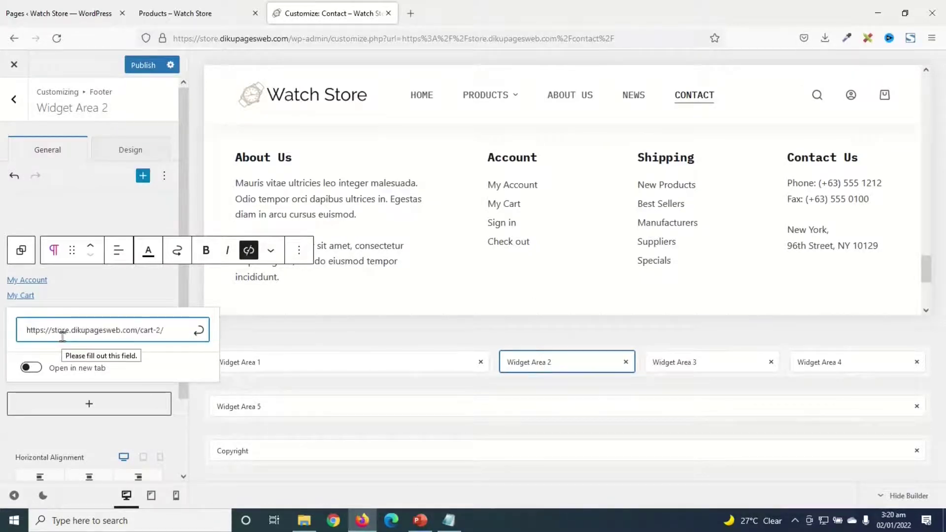
pyautogui.click(199, 333)
pyautogui.click(68, 9)
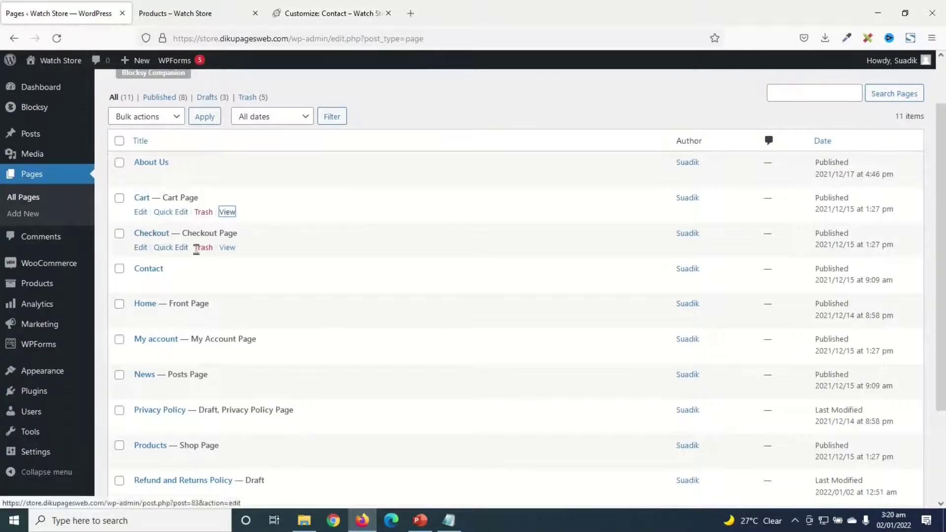
pyautogui.rightClick(226, 247)
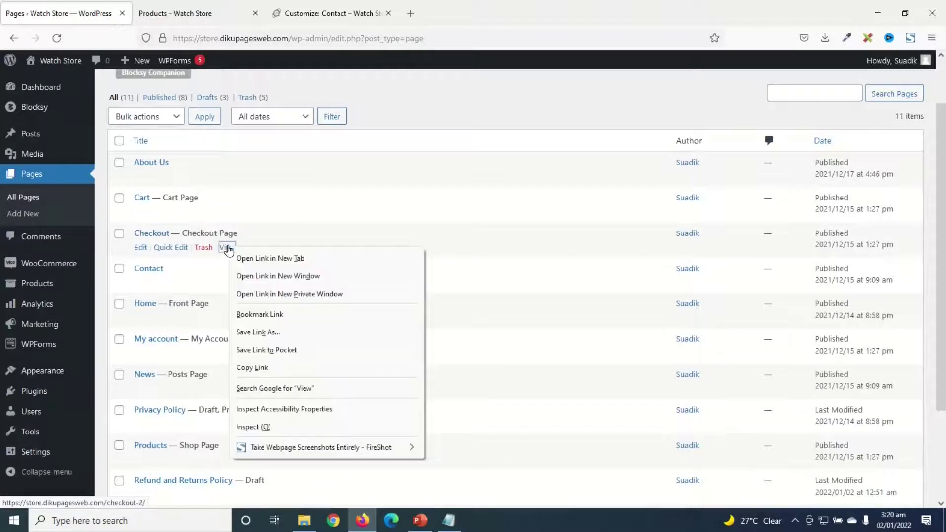
pyautogui.click(261, 371)
pyautogui.click(340, 13)
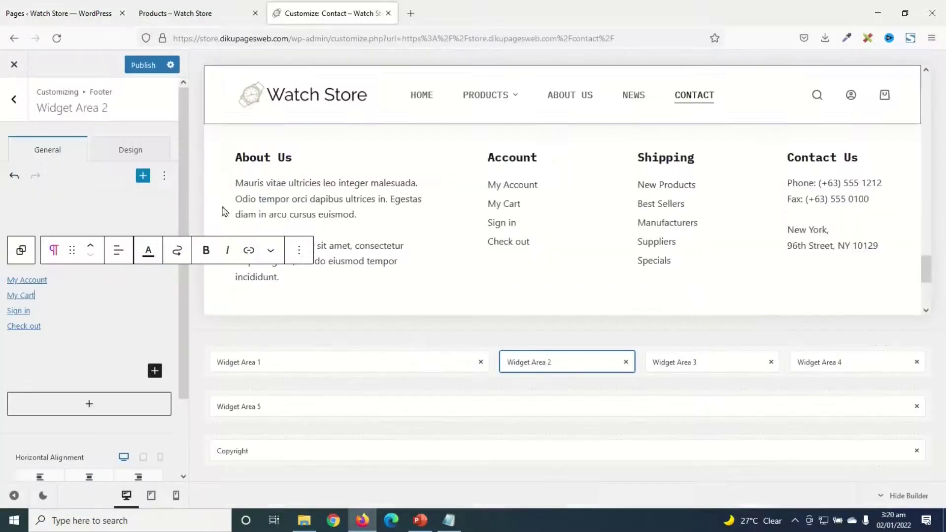
pyautogui.click(17, 326)
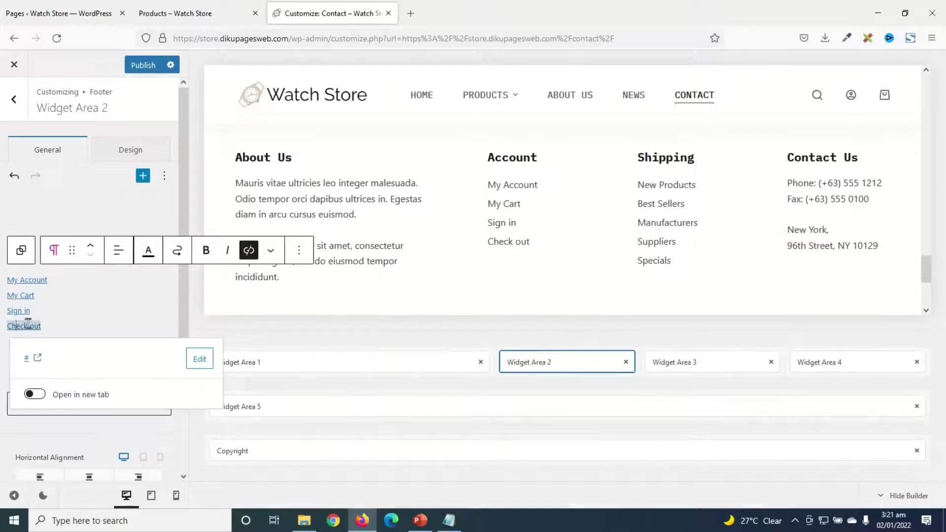
pyautogui.click(198, 359)
pyautogui.press('BackSpace')
pyautogui.hotkey('ctrl', 'v')
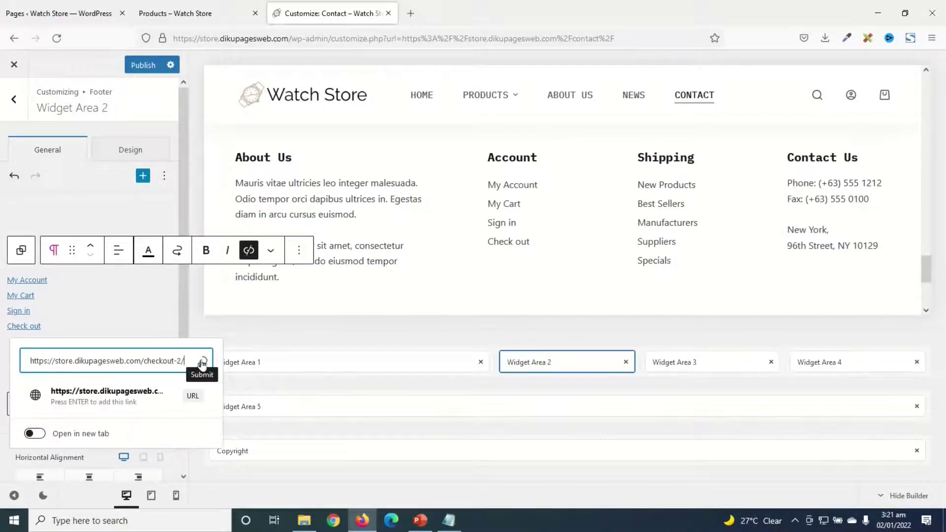
pyautogui.click(202, 361)
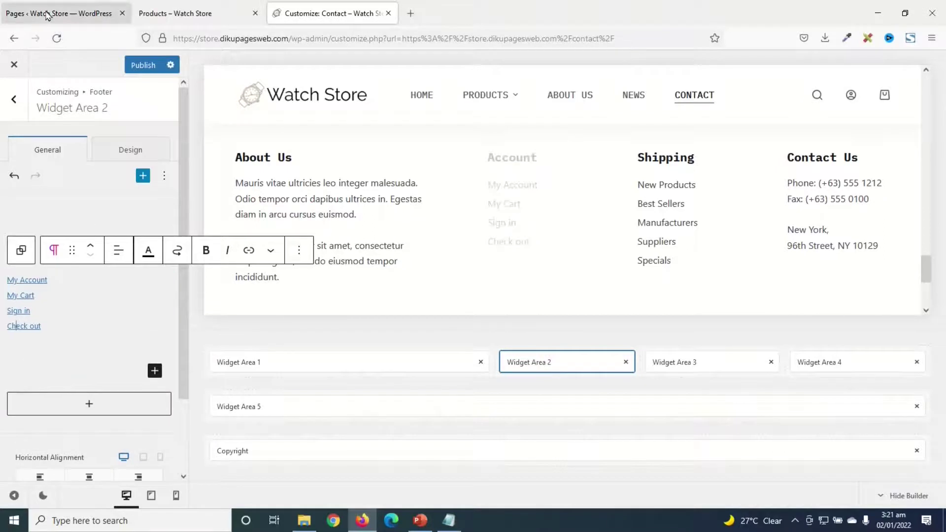
pyautogui.click(54, 13)
pyautogui.scroll(-2, 179, 283)
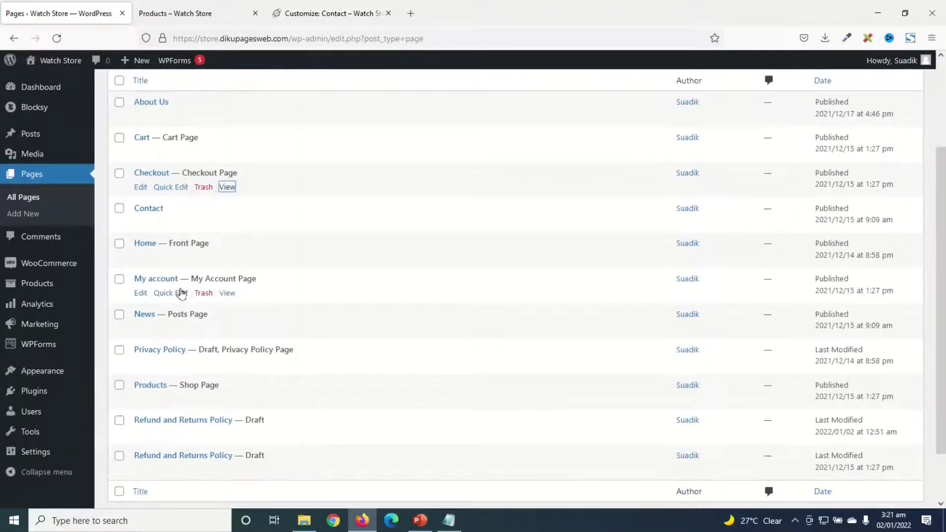
pyautogui.rightClick(227, 293)
pyautogui.click(270, 417)
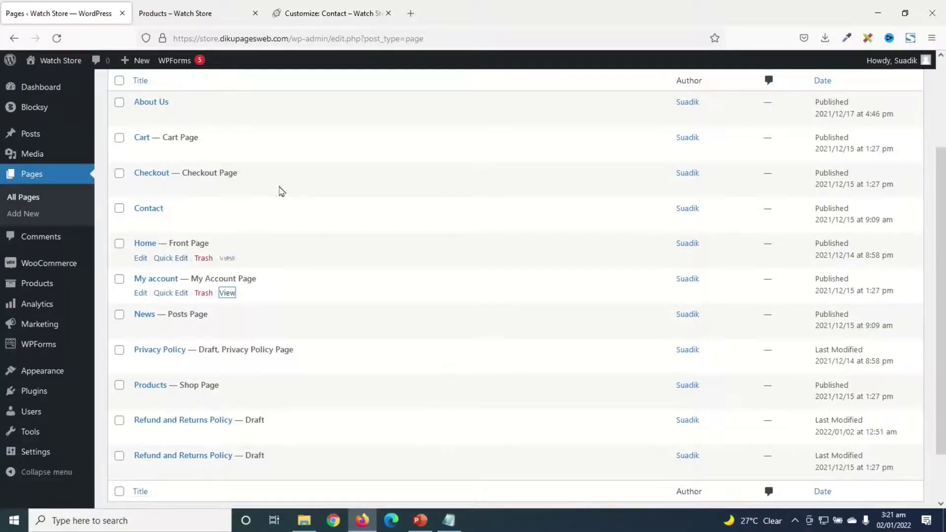
pyautogui.click(313, 14)
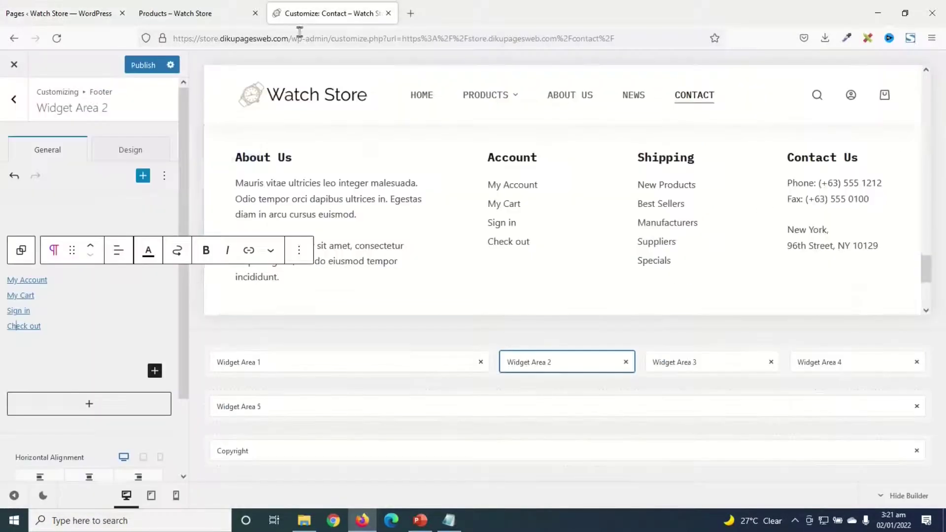
pyautogui.click(25, 282)
pyautogui.click(202, 313)
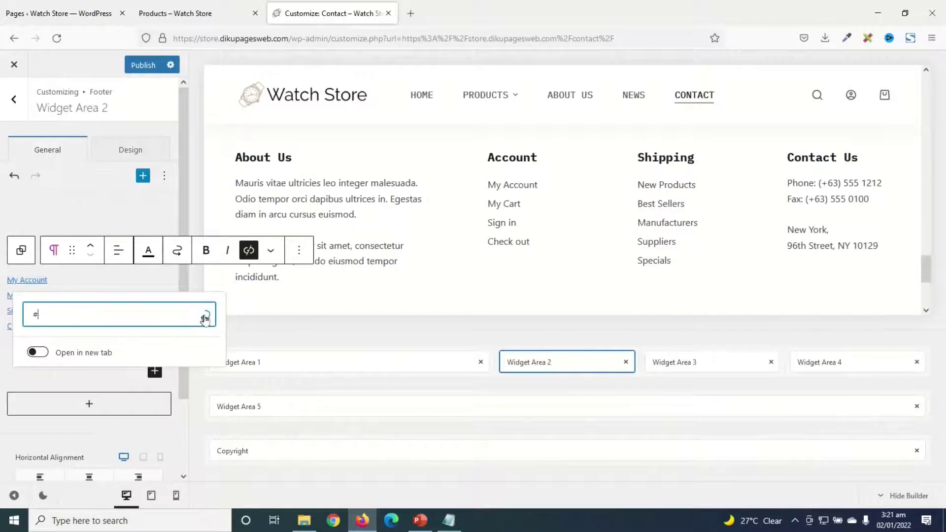
pyautogui.press('BackSpace')
pyautogui.hotkey('ctrl', 'v')
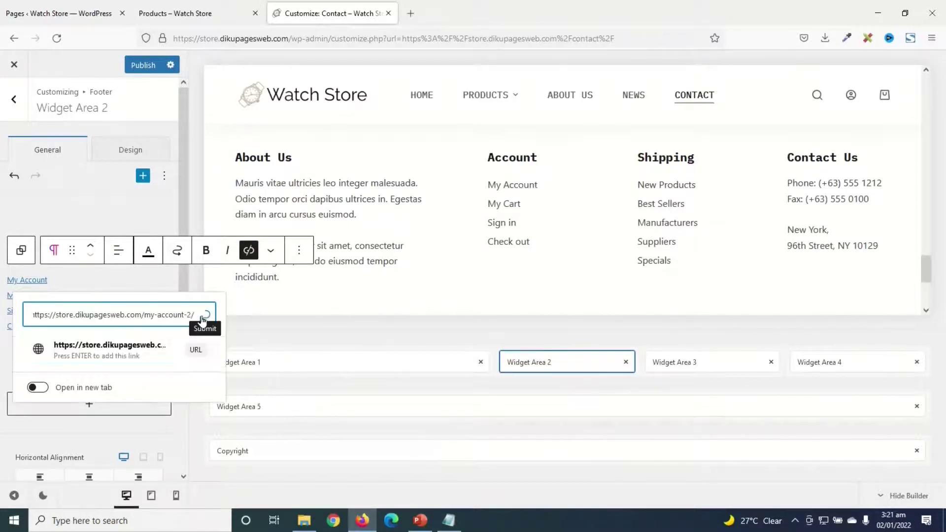
pyautogui.click(203, 316)
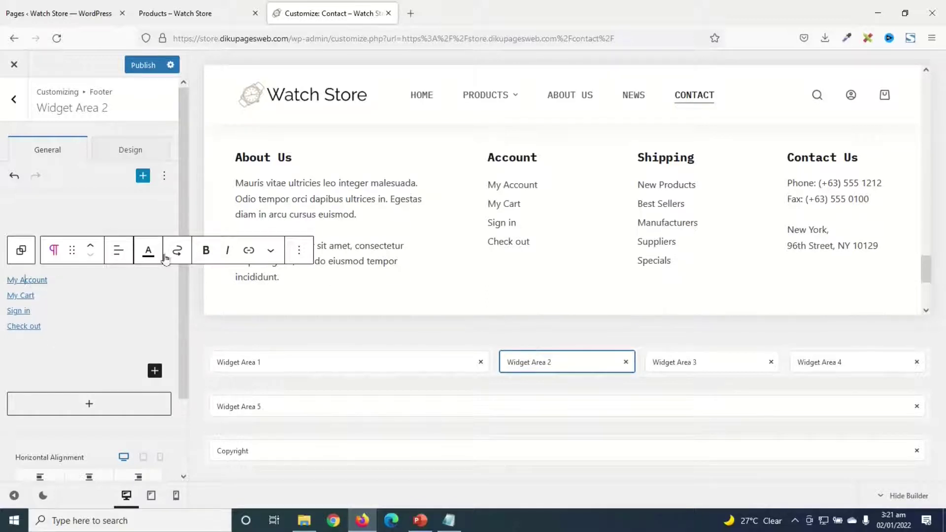
pyautogui.click(17, 312)
pyautogui.click(194, 343)
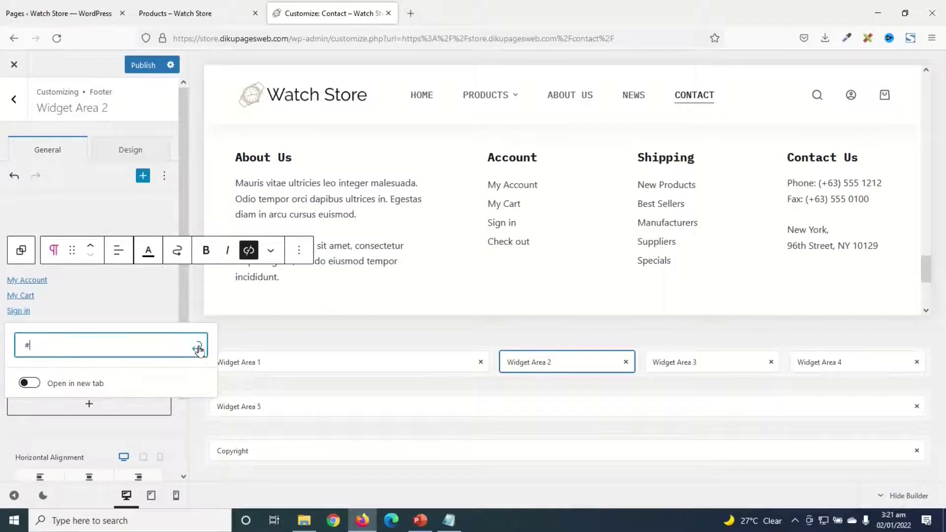
pyautogui.press('BackSpace')
pyautogui.hotkey('ctrl', 'v')
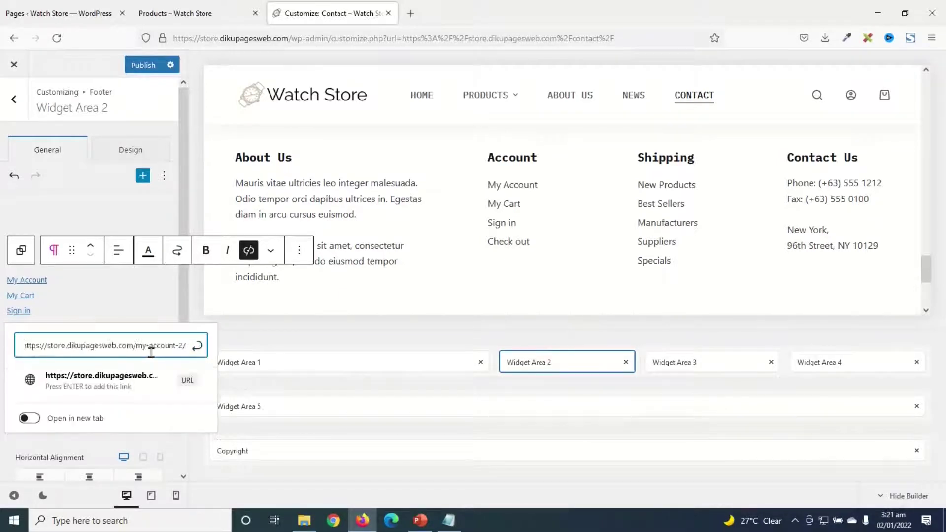
pyautogui.click(197, 346)
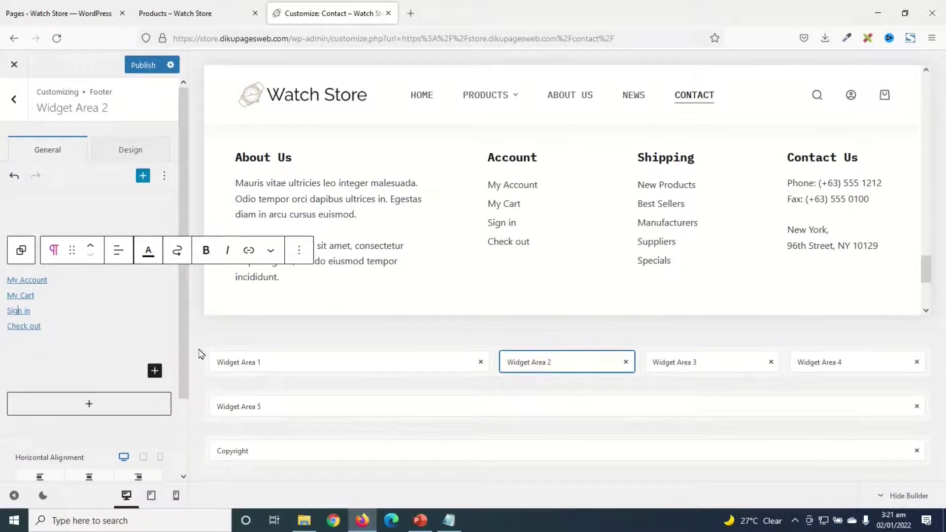
# Step: Open the footer's Widget Area 3 and replace its Shipping heading with "Categories"
pyautogui.click(709, 363)
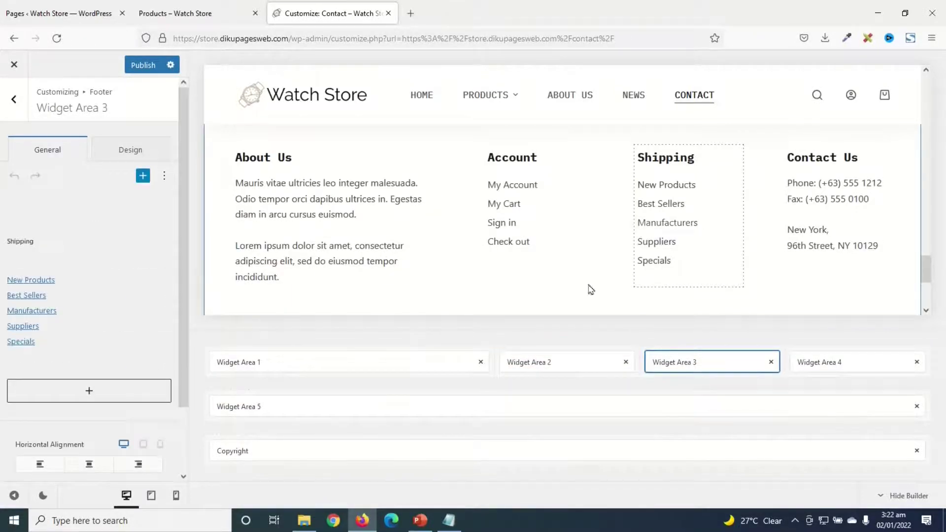
pyautogui.click(41, 241)
pyautogui.moveTo(38, 240); pyautogui.dragTo(14, 241)
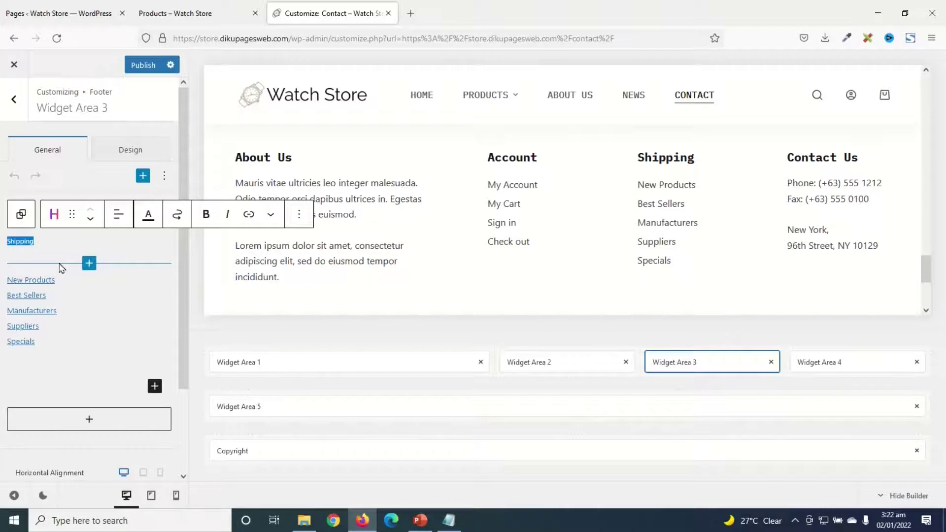
pyautogui.write('d')
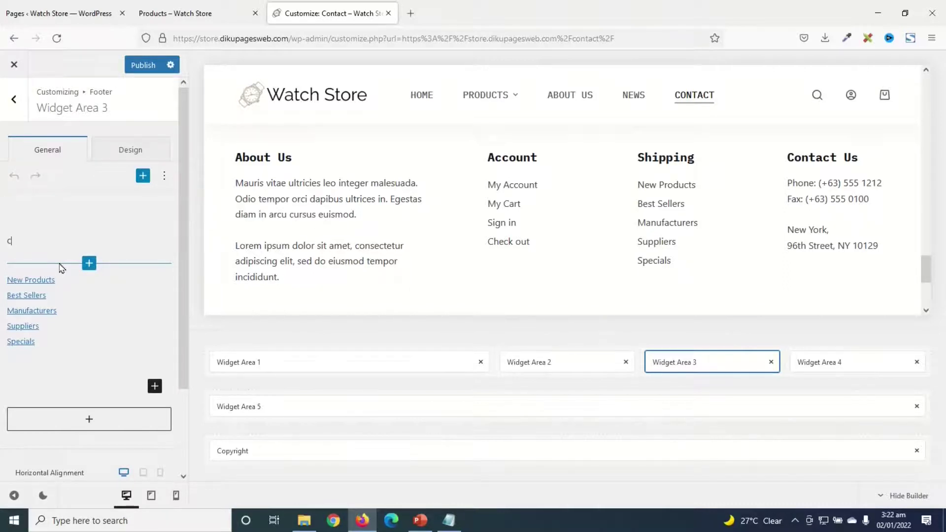
pyautogui.write('ategories')
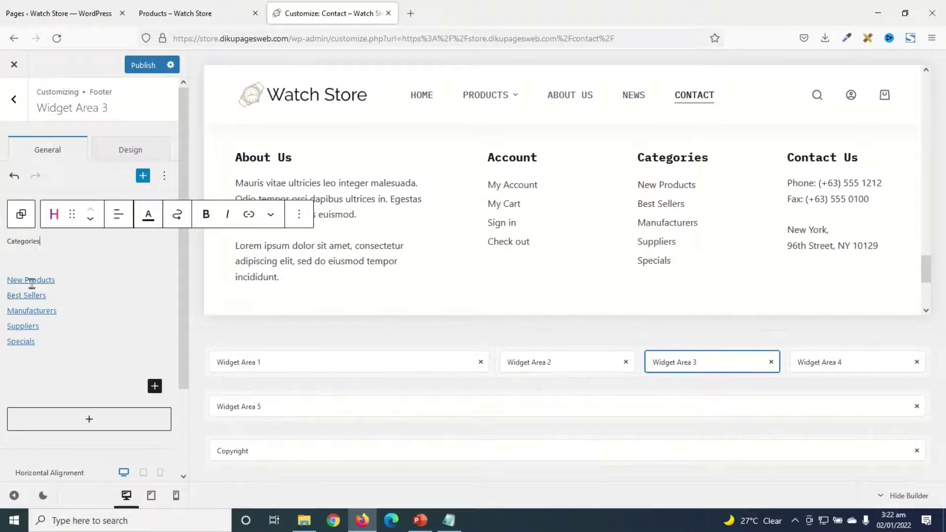
# Step: Rename the New Products link under the Categories heading to "Men's Watches"
pyautogui.click(58, 279)
pyautogui.moveTo(57, 280); pyautogui.dragTo(6, 287)
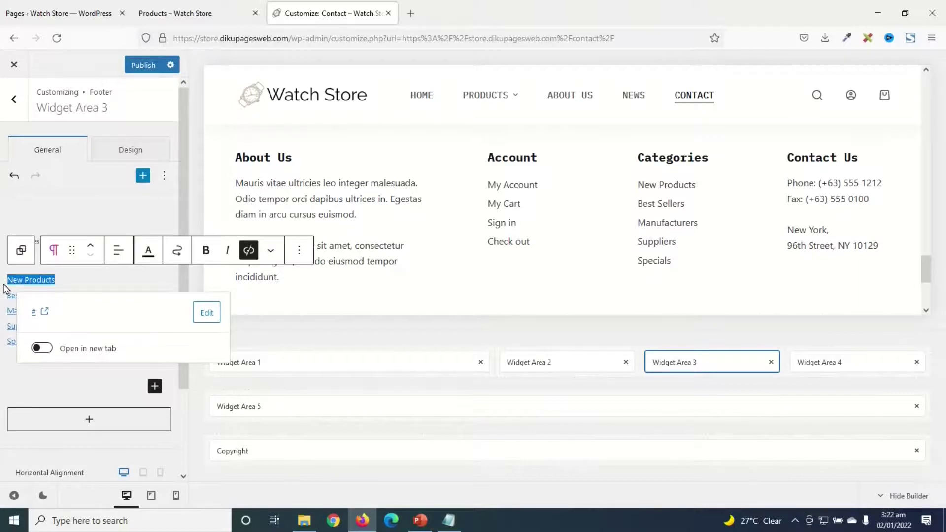
pyautogui.write('Men')
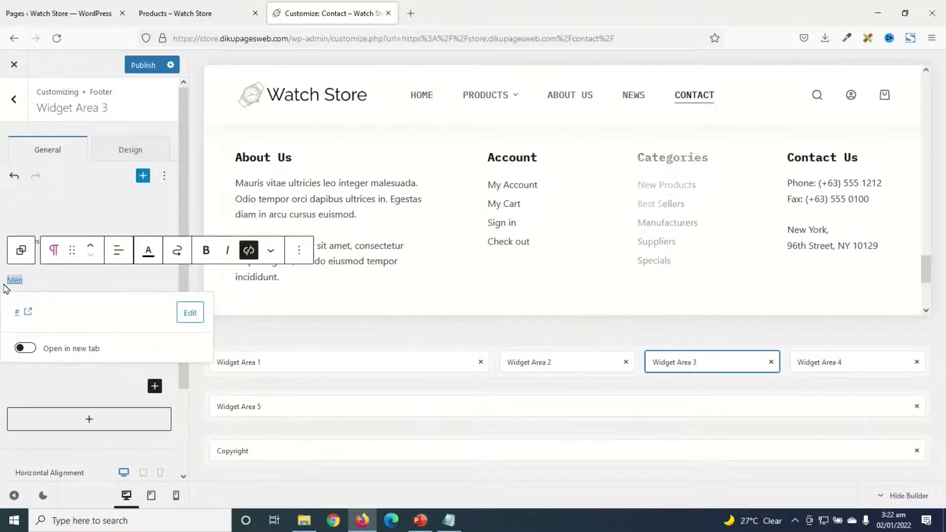
pyautogui.write("'s W")
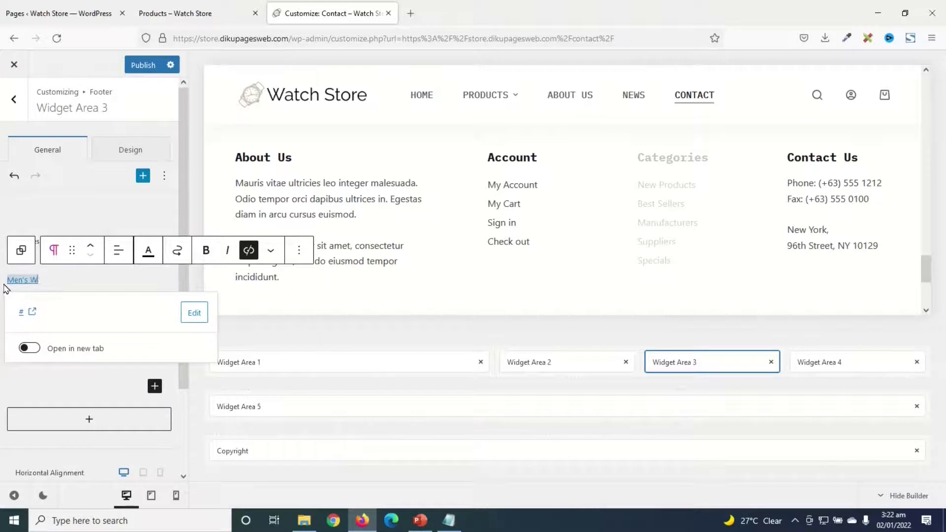
pyautogui.write('atches')
# Step: Rename the Best Sellers link under the Categories heading to "Women's Watches"
pyautogui.click(42, 294)
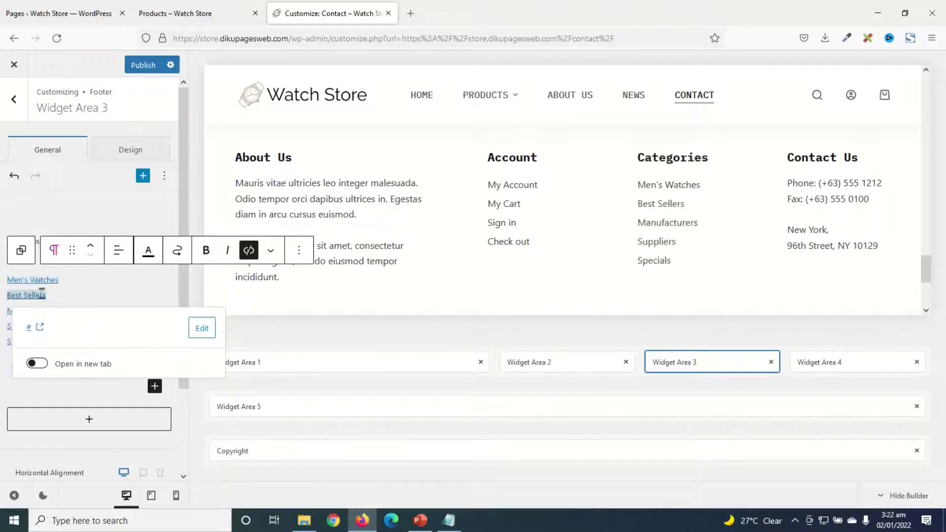
pyautogui.moveTo(49, 295); pyautogui.dragTo(2, 298)
pyautogui.write('W')
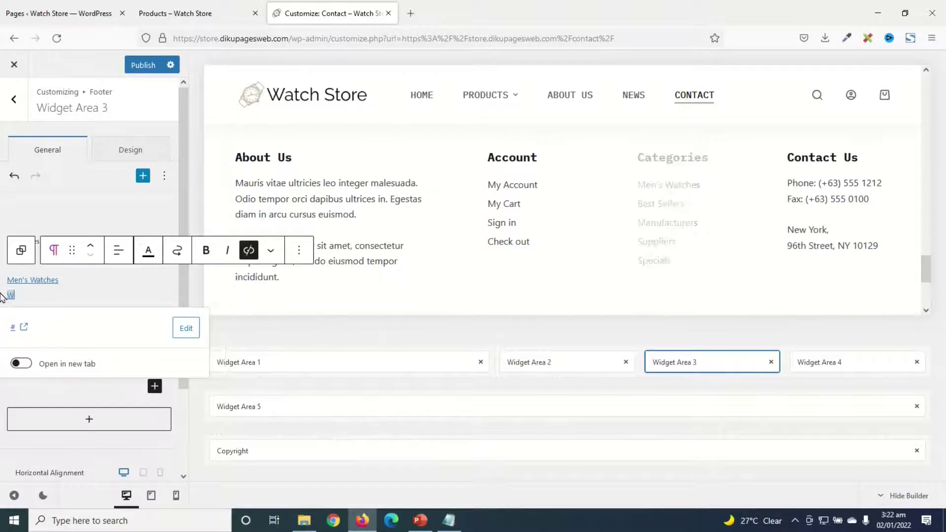
pyautogui.write('omen')
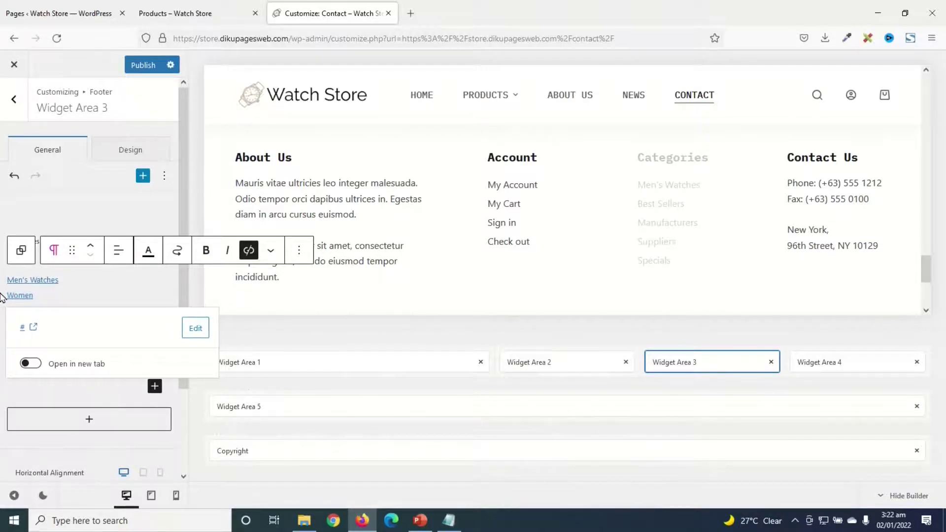
pyautogui.write("'s Watches")
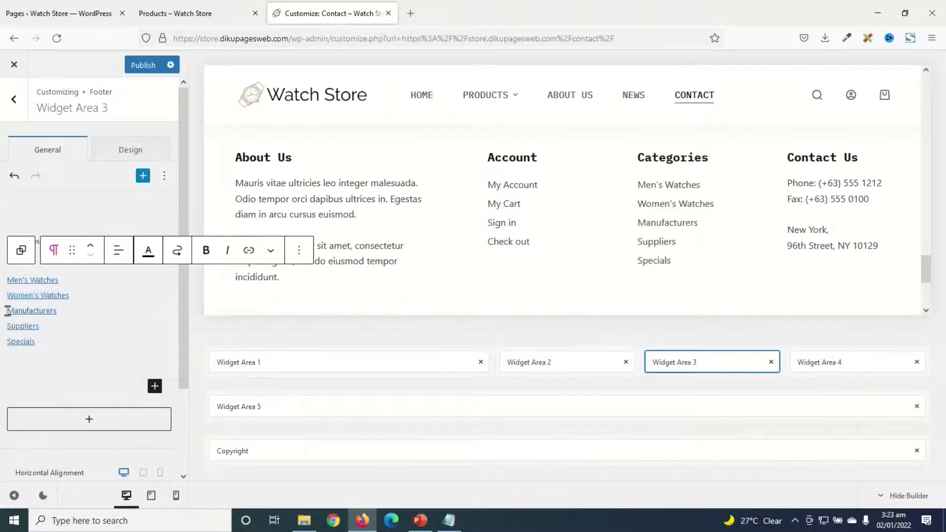
# Step: Rename the Manufacturers link under the Categories heading to "Kids Watches" and the Suppliers link to "Accessories"
pyautogui.moveTo(8, 310); pyautogui.dragTo(62, 314)
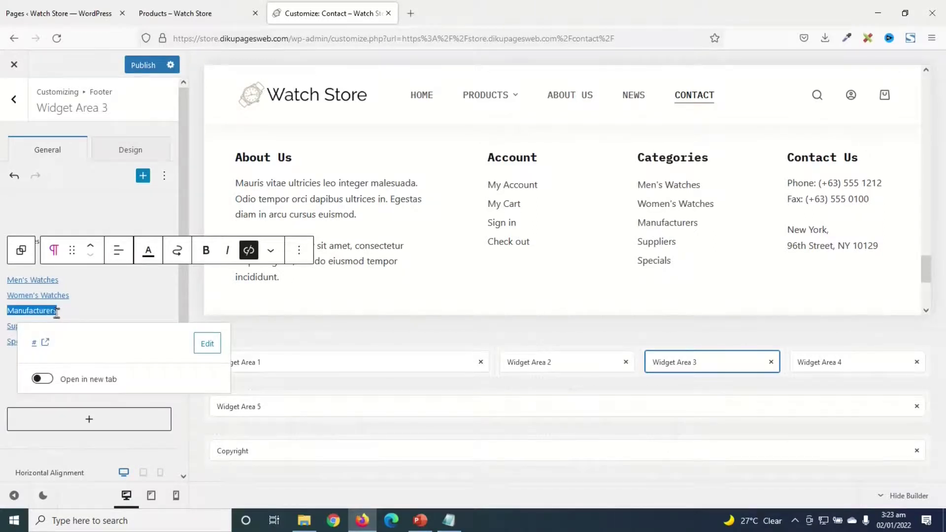
pyautogui.write('Kids')
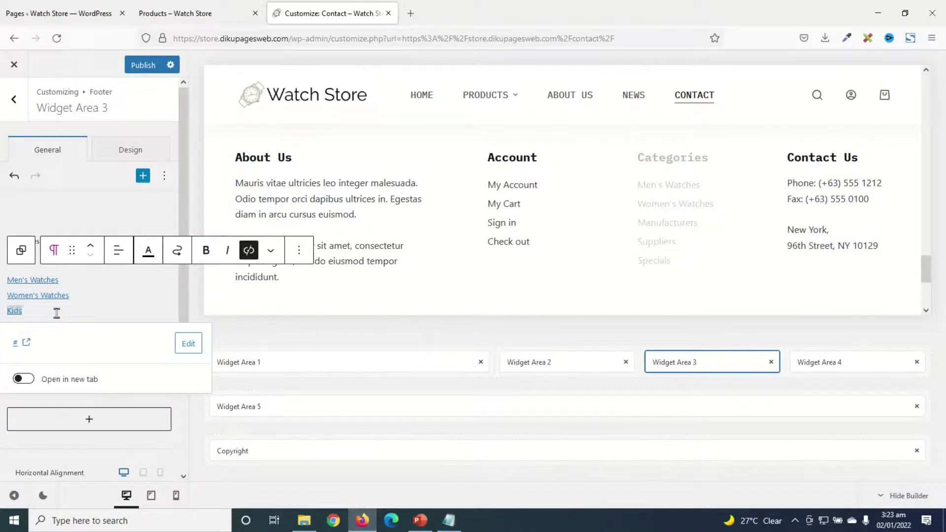
pyautogui.write(' Watches')
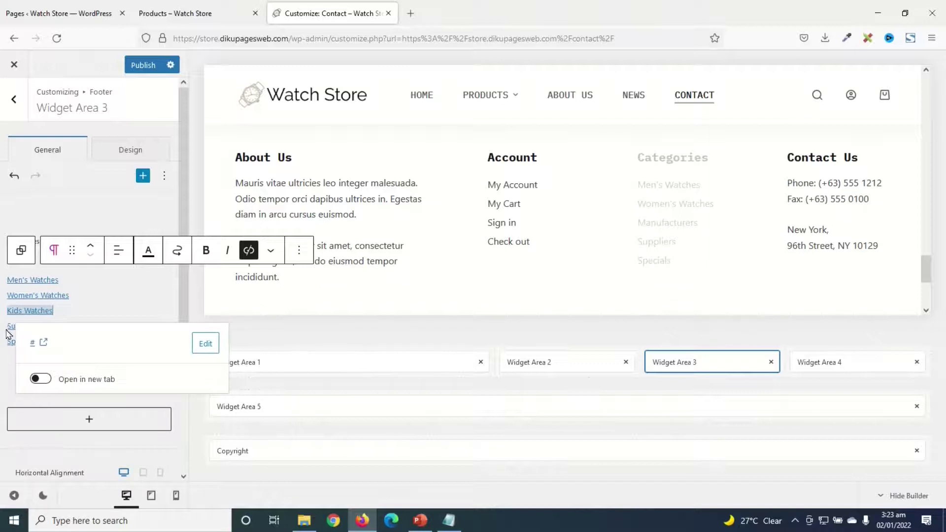
pyautogui.moveTo(7, 326); pyautogui.dragTo(48, 326)
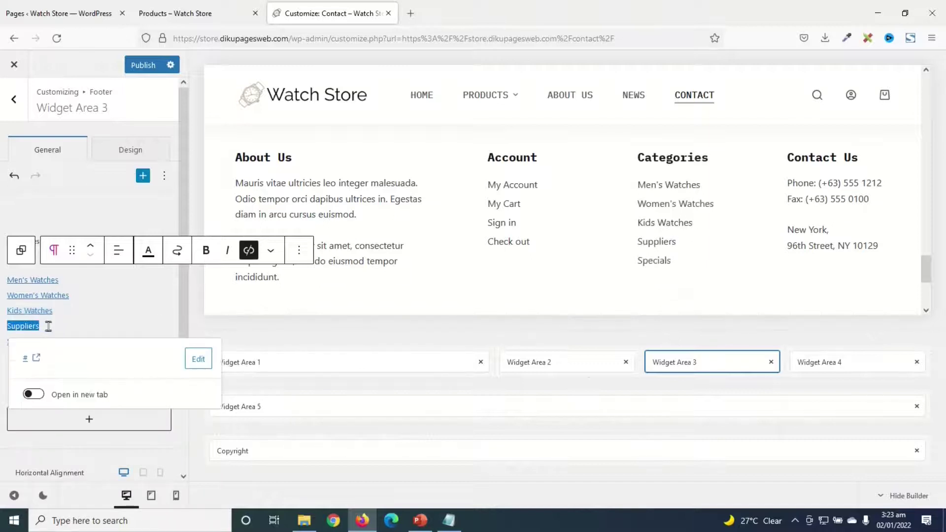
pyautogui.write('Acce')
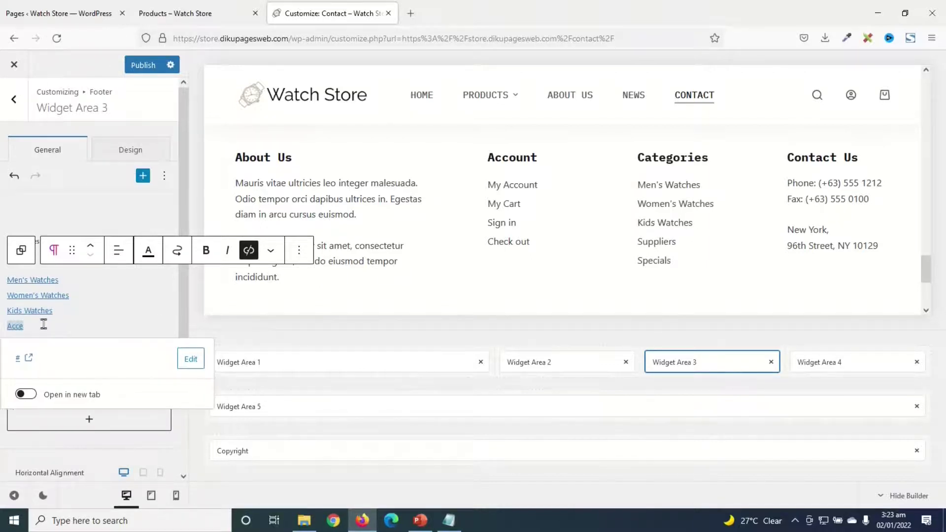
pyautogui.write('ssories')
# Step: Delete the Specials link and its empty line from the end of the Categories list
pyautogui.click(42, 345)
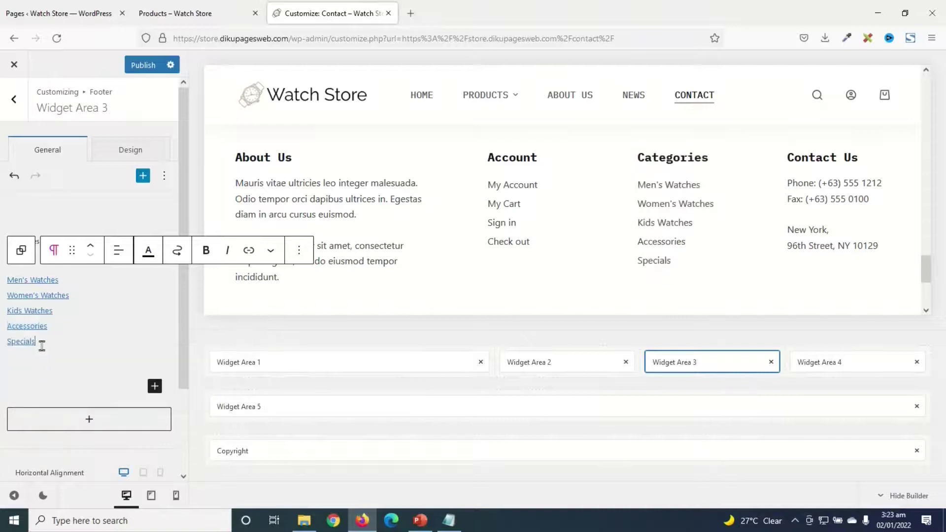
pyautogui.moveTo(42, 344); pyautogui.dragTo(9, 346)
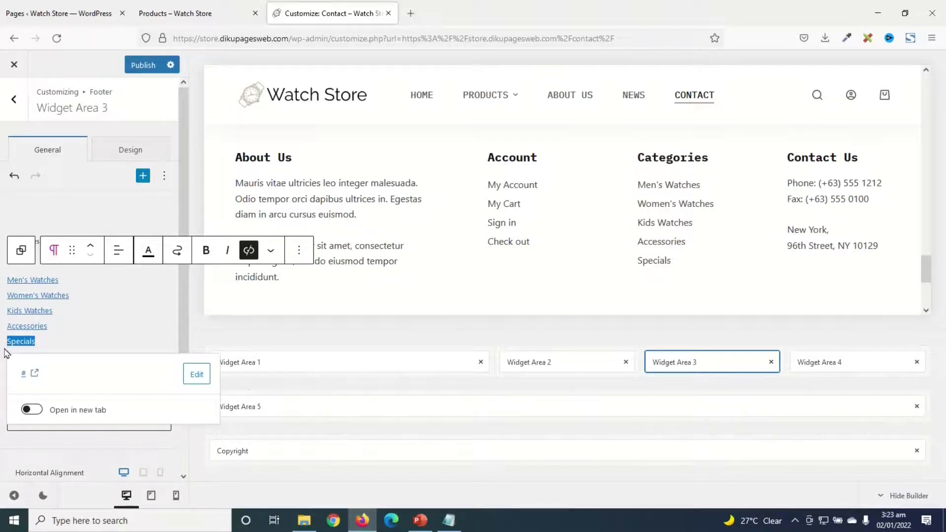
pyautogui.press('BackSpace')
pyautogui.press('BackSpace')
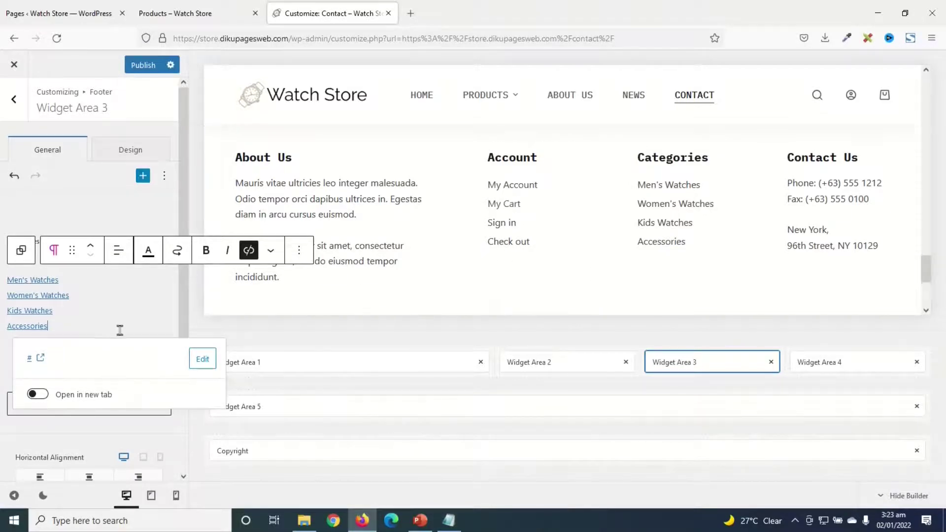
# Step: Open the store's product categories in the WordPress admin and copy the view link of the Mens Watches category
pyautogui.click(28, 20)
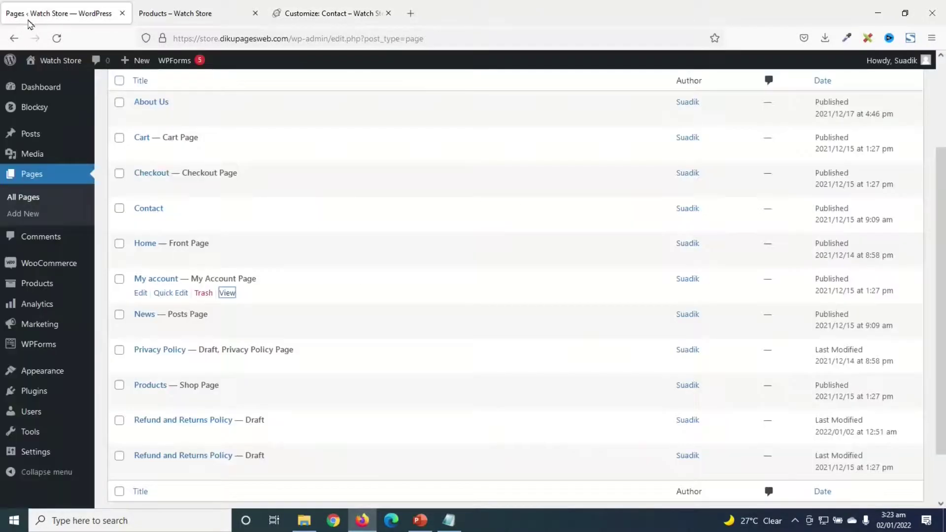
pyautogui.moveTo(44, 286)
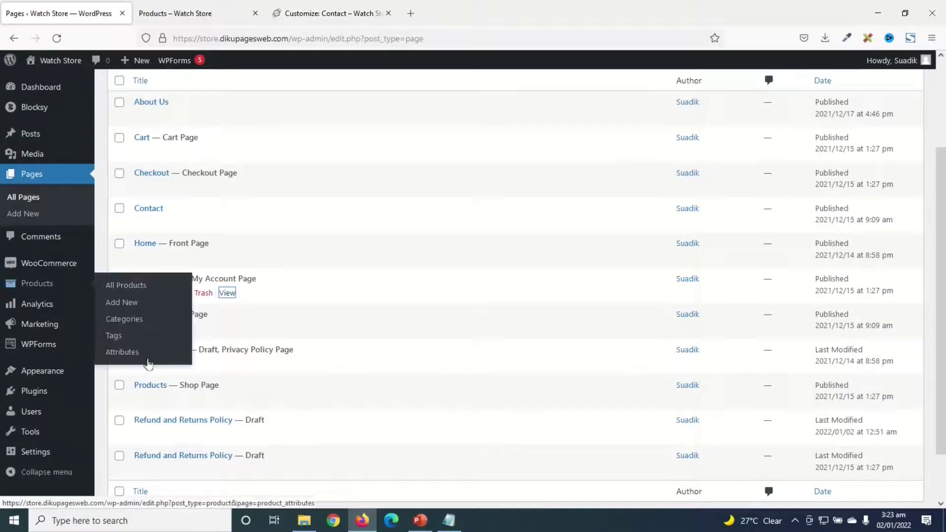
pyautogui.click(123, 320)
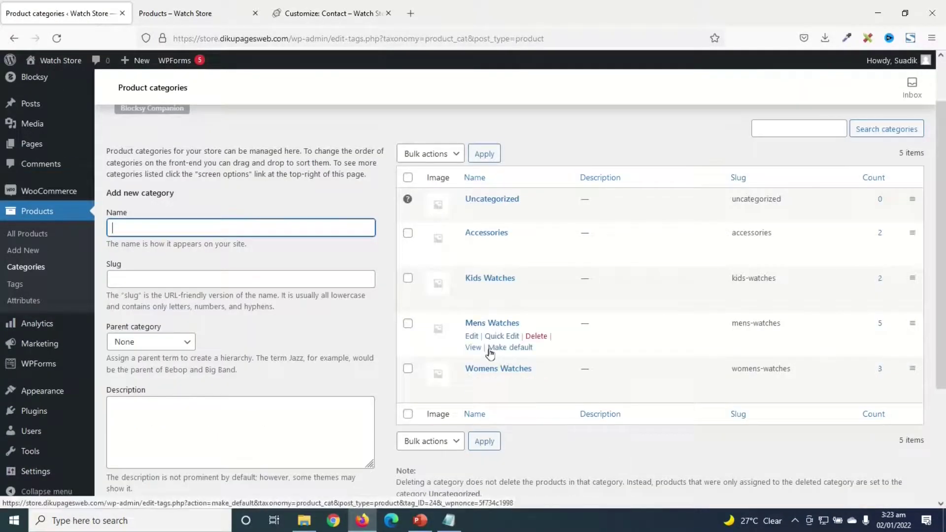
pyautogui.rightClick(473, 348)
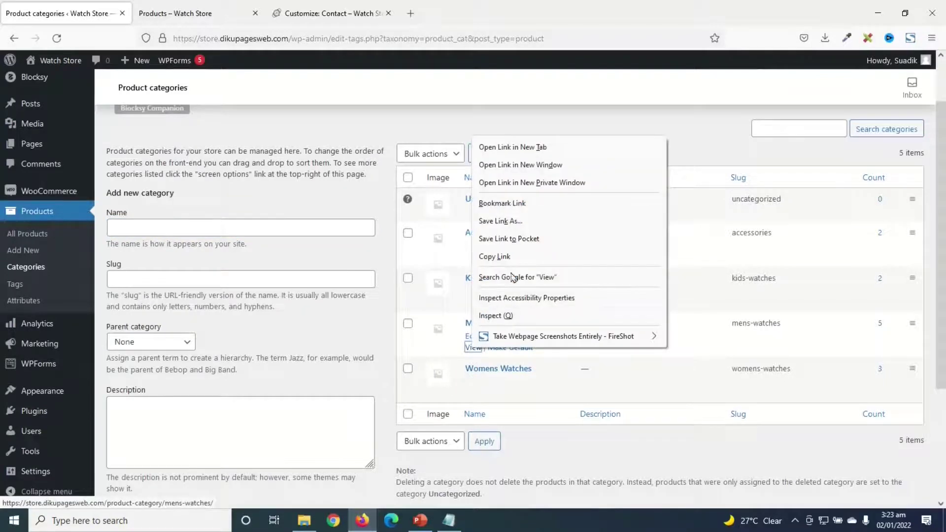
pyautogui.click(508, 256)
pyautogui.click(312, 22)
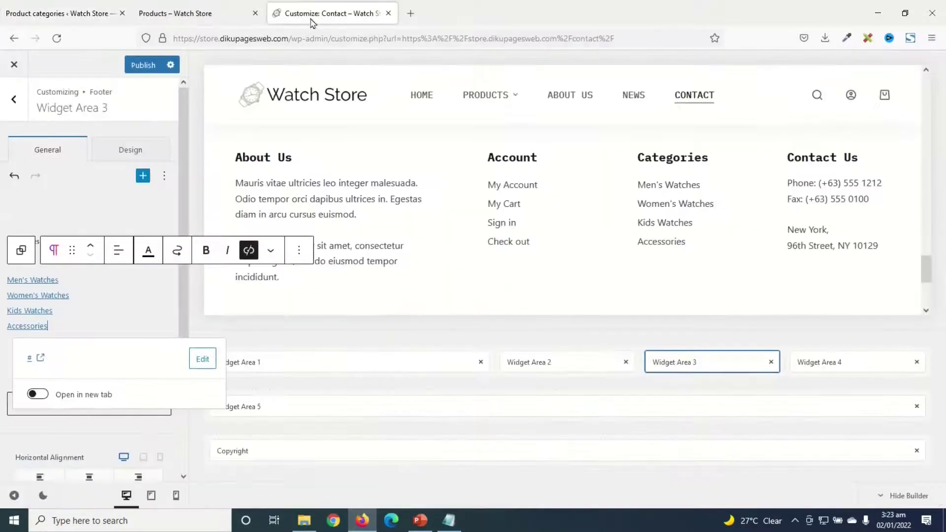
pyautogui.click(23, 279)
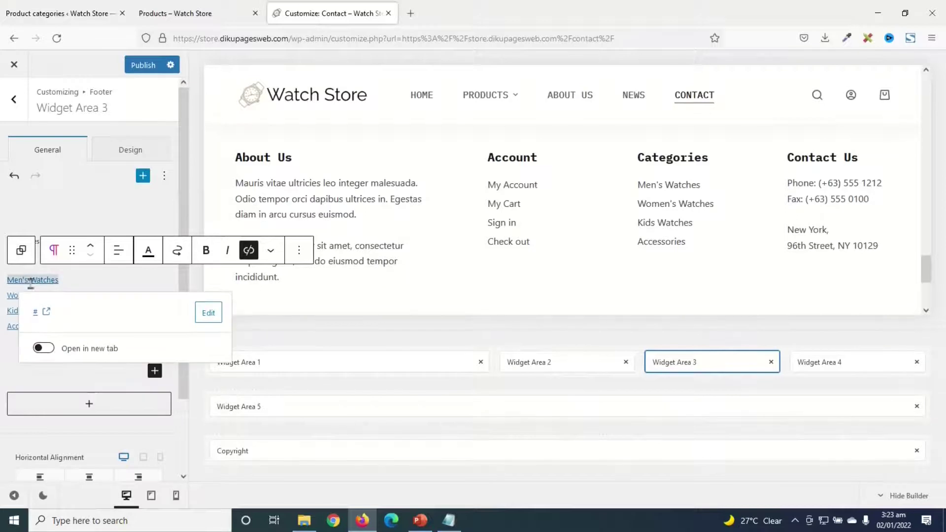
pyautogui.click(207, 315)
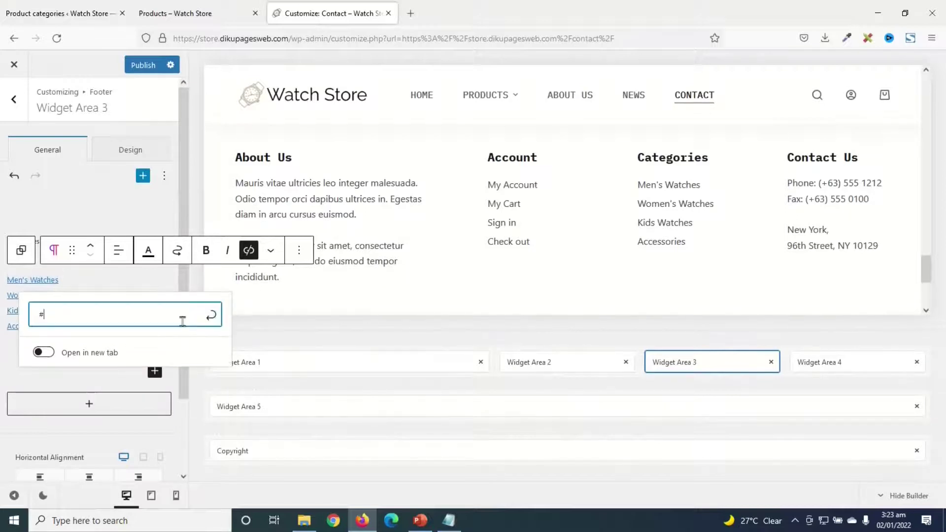
pyautogui.press('BackSpace')
pyautogui.hotkey('ctrl', 'v')
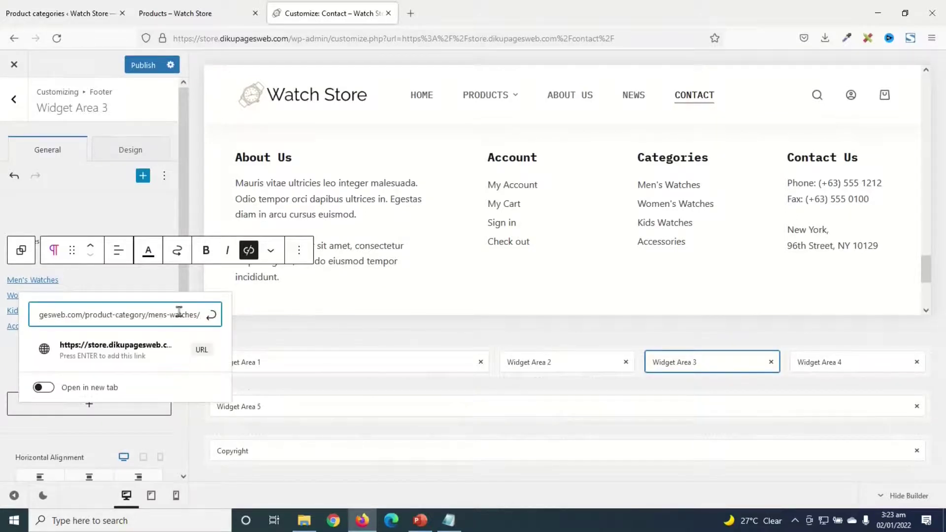
pyautogui.click(211, 316)
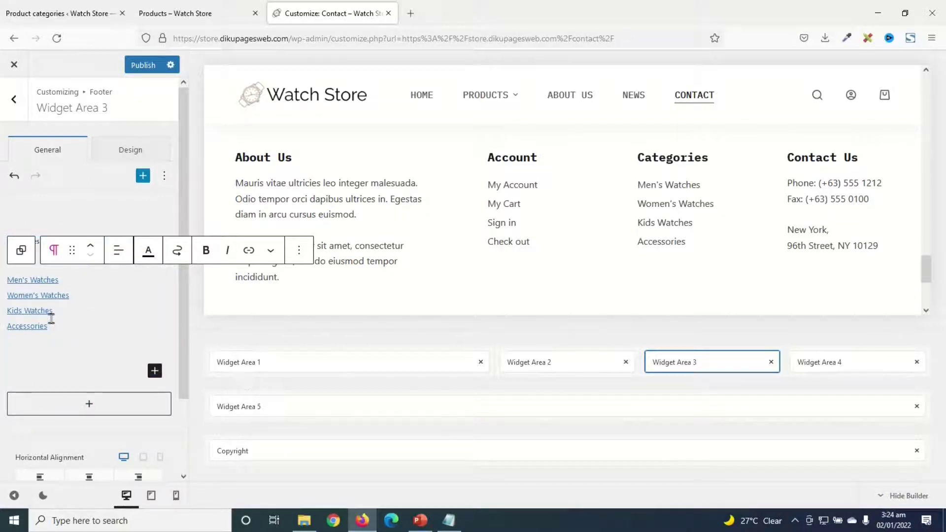
# Step: Open the footer's Widget Area 4 and examine the phone, fax and address lines under Contact Us
pyautogui.click(833, 363)
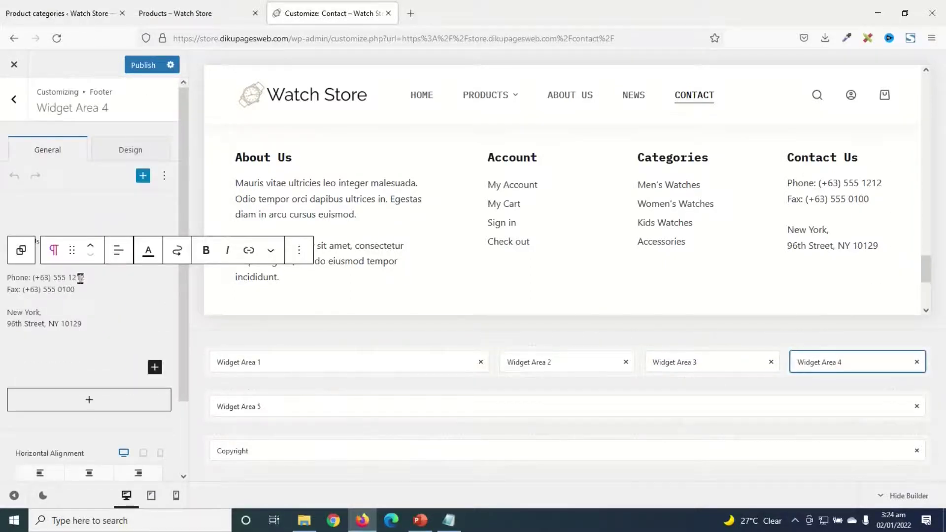
pyautogui.moveTo(83, 278); pyautogui.dragTo(3, 295)
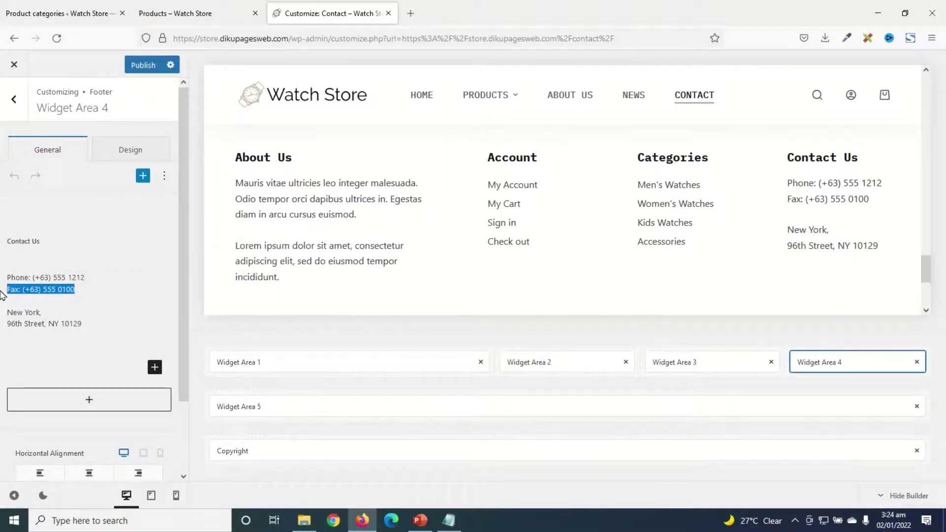
pyautogui.click(70, 323)
pyautogui.moveTo(83, 324); pyautogui.dragTo(3, 320)
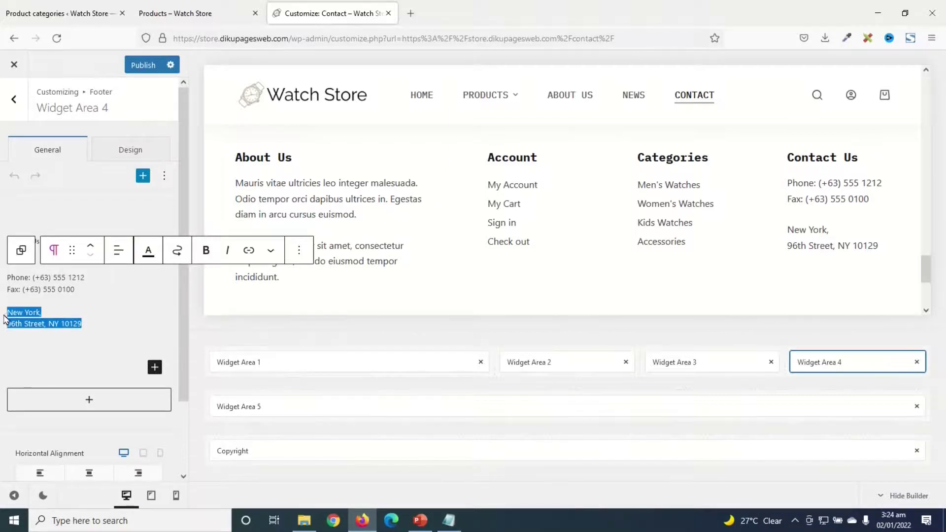
# Step: Replace the Garderobe image in the footer's Widget Area 5 with logo.png from the media library
pyautogui.scroll(-5, 659, 236)
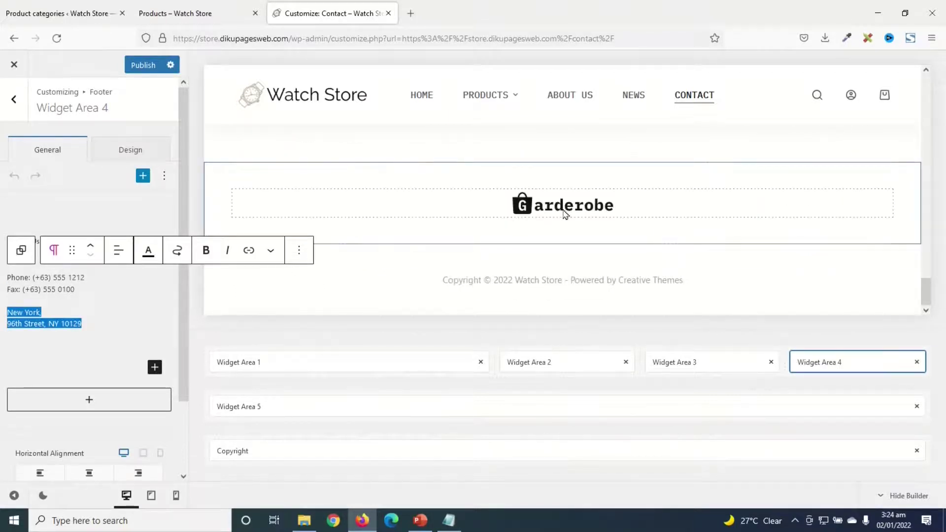
pyautogui.click(270, 409)
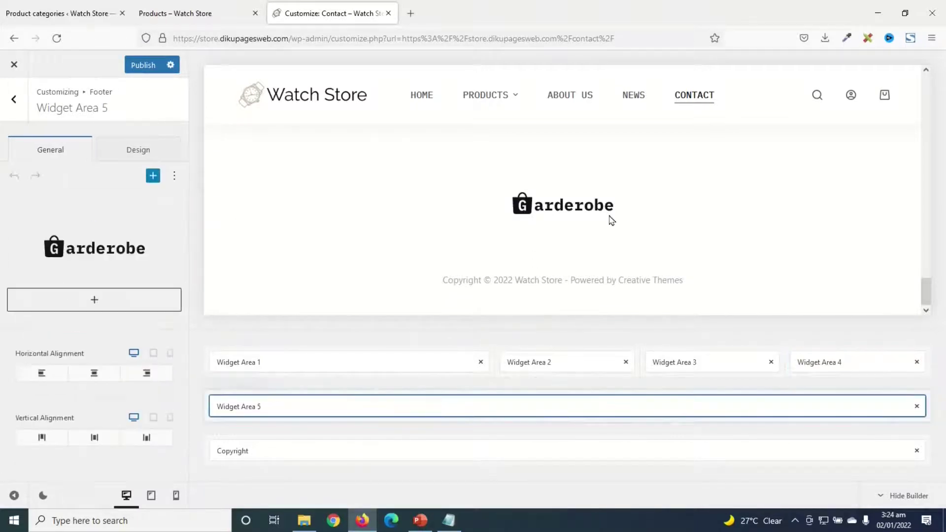
pyautogui.click(59, 247)
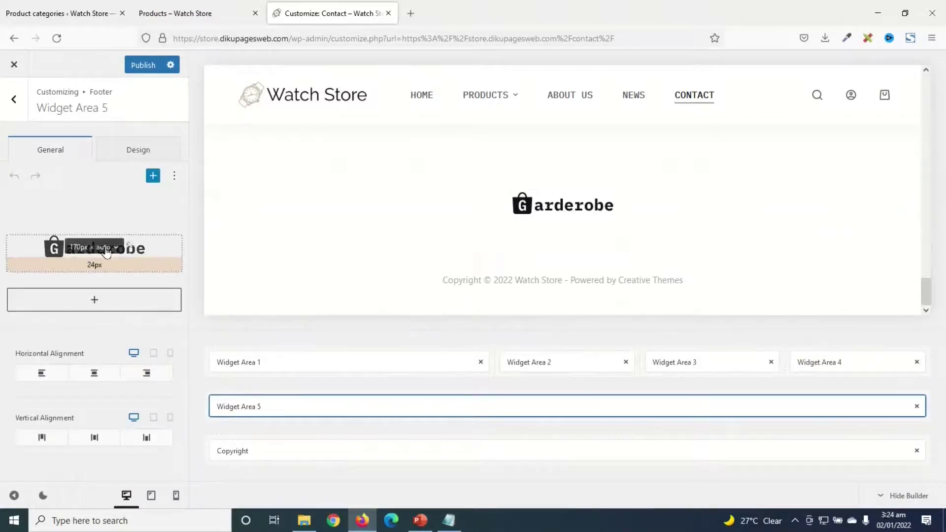
pyautogui.click(59, 247)
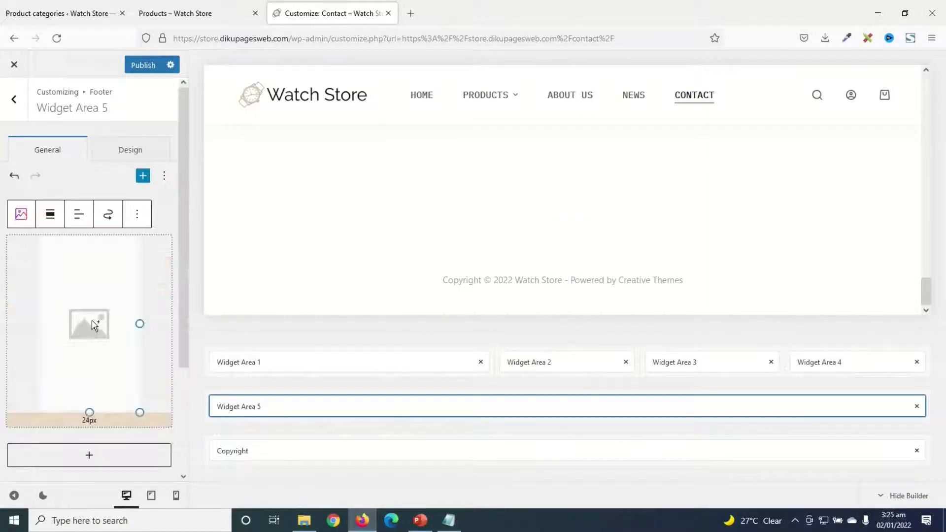
pyautogui.click(92, 322)
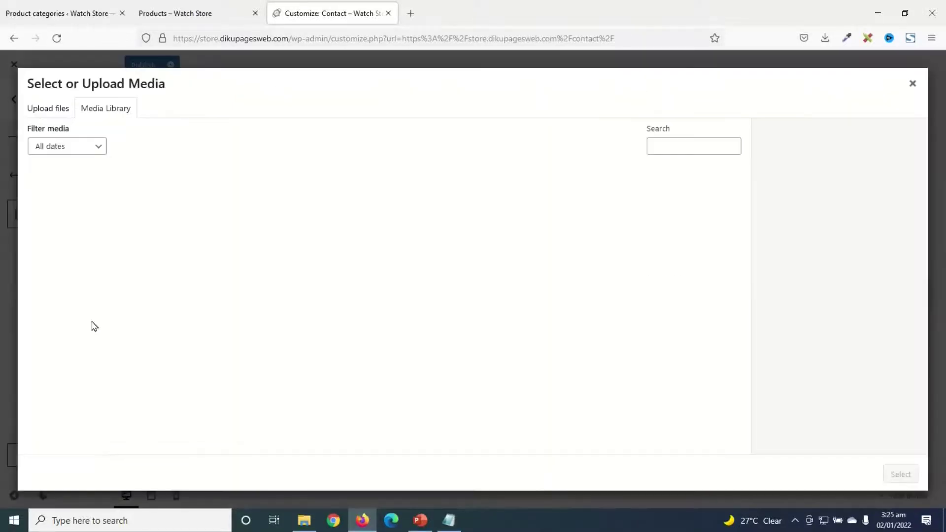
pyautogui.click(153, 219)
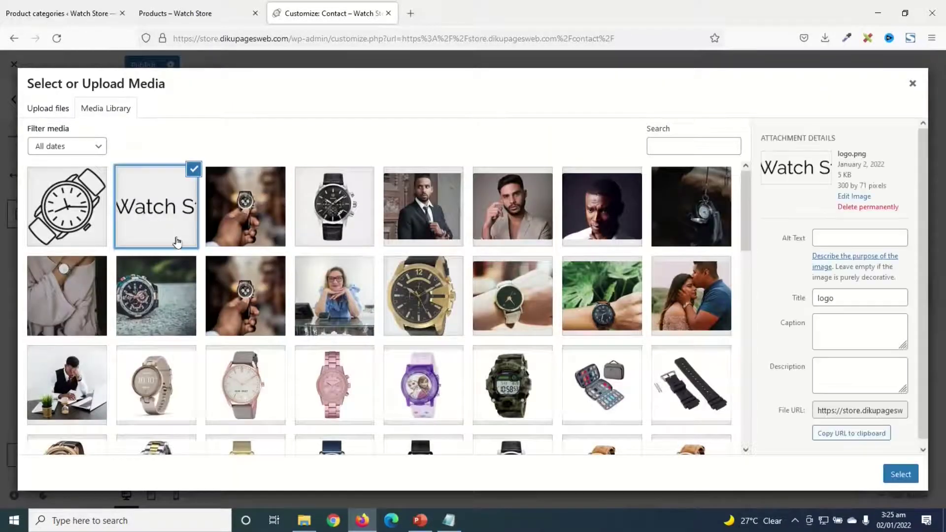
pyautogui.click(903, 474)
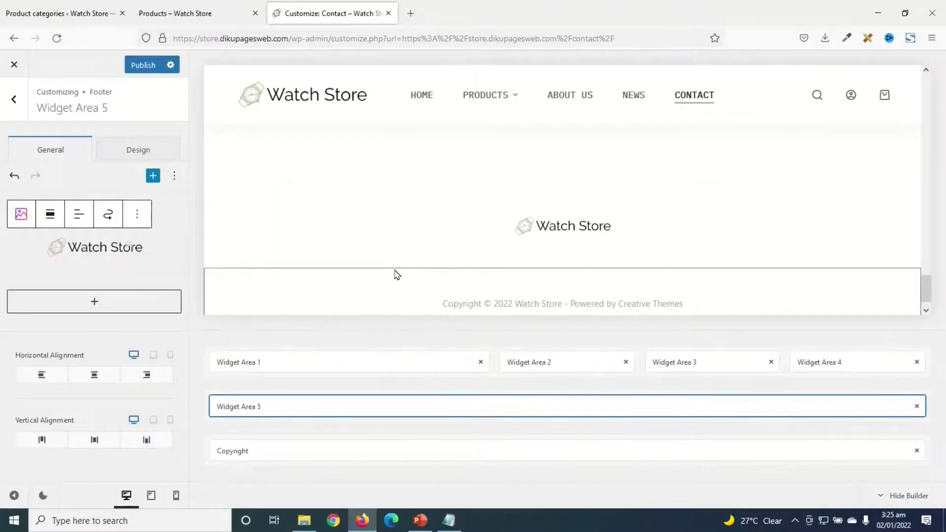
# Step: Set the Watch Store logo's width in Widget Area 5 to 210 px, leaving its height empty
pyautogui.click(116, 261)
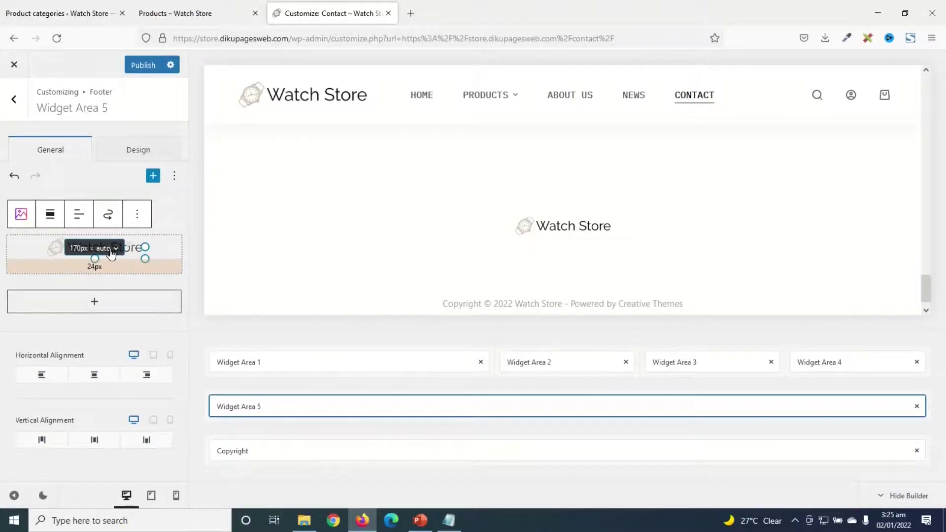
pyautogui.click(117, 252)
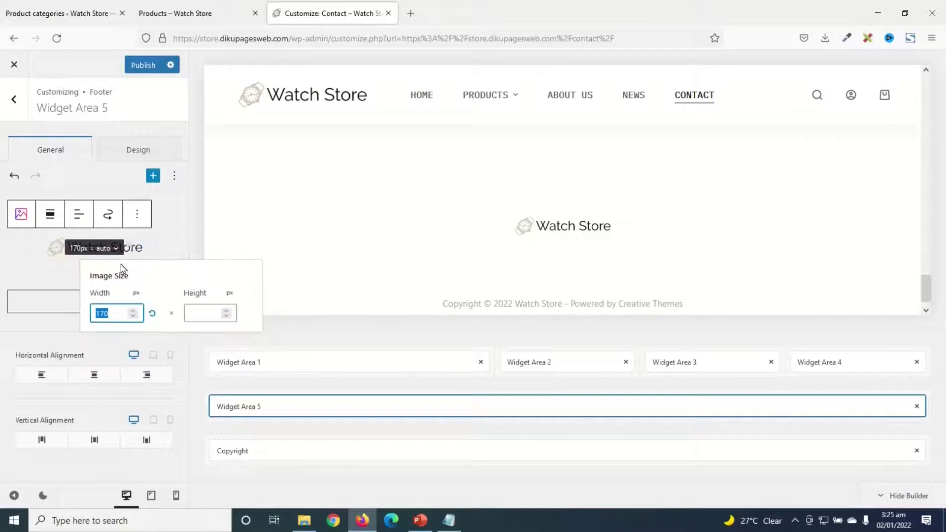
pyautogui.press('Up')
pyautogui.press('Up')
pyautogui.press('Up')
pyautogui.press('Up')
pyautogui.press('Up')
pyautogui.press('Up')
pyautogui.press('Up')
pyautogui.press('Up')
pyautogui.press('Up')
pyautogui.press('Up')
pyautogui.press('Up')
pyautogui.press('Up')
pyautogui.press('Up')
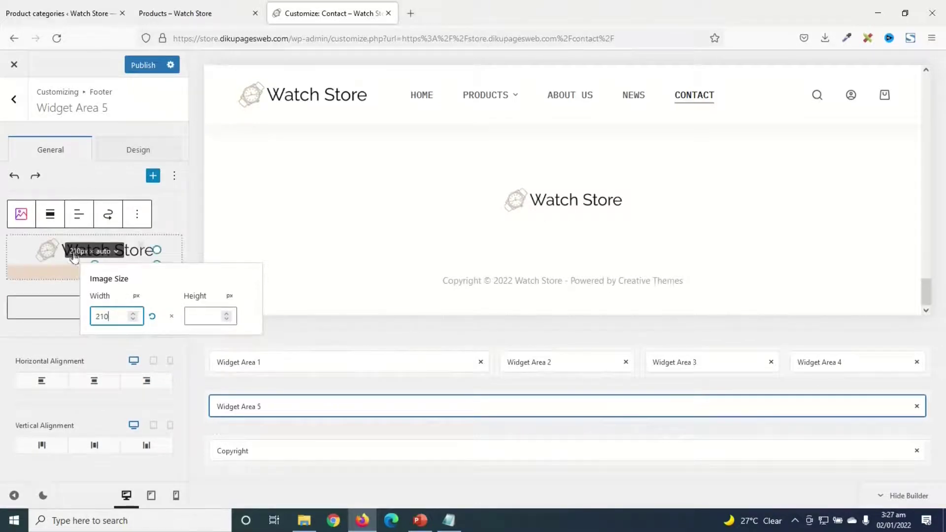
pyautogui.click(193, 316)
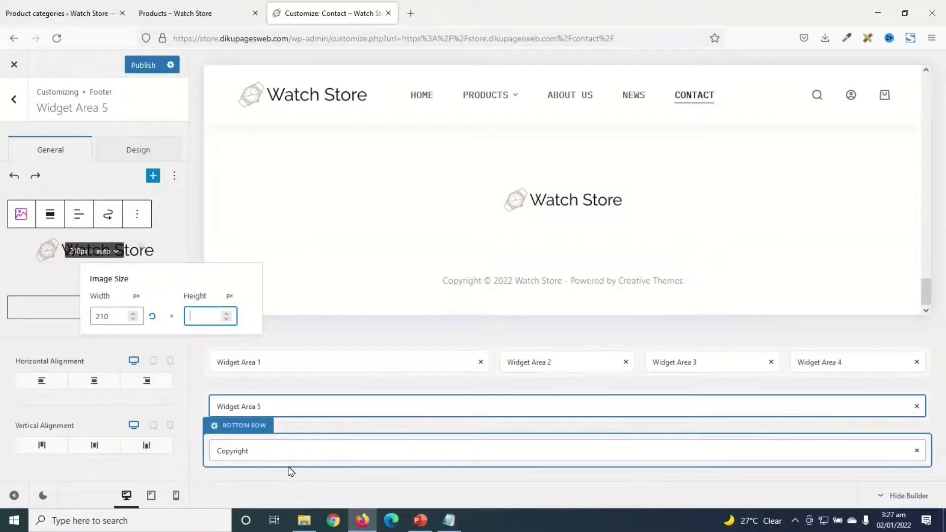
# Step: Replace the WordPress theme author credit in the footer's copyright text with "Designed by: Dikupages Web"
pyautogui.click(290, 452)
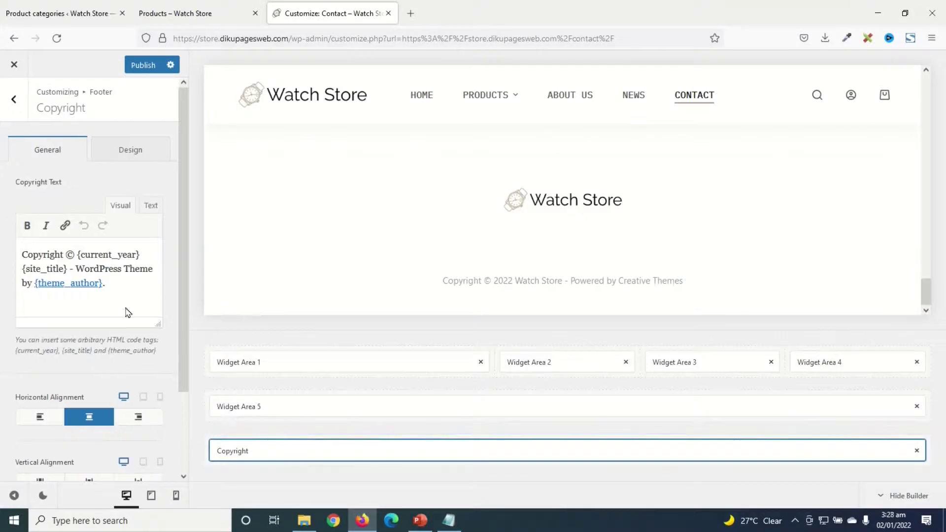
pyautogui.moveTo(75, 267); pyautogui.dragTo(123, 293)
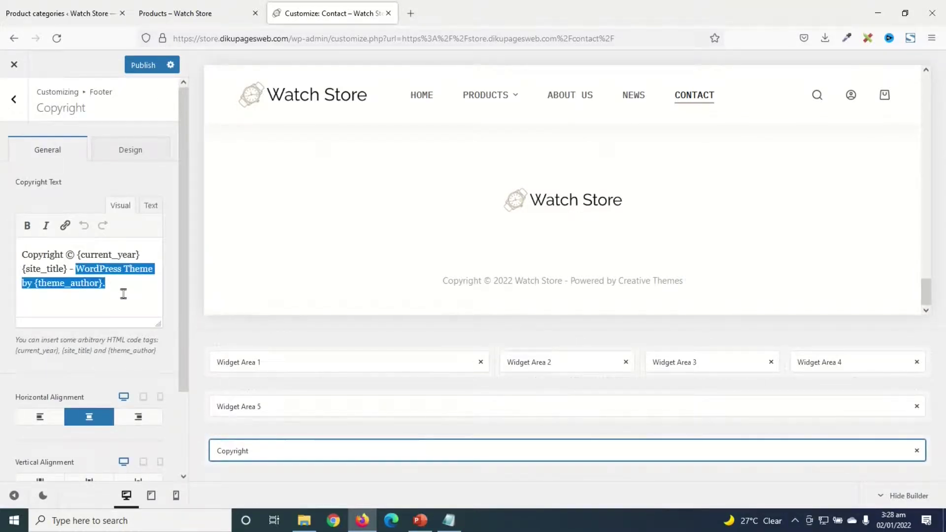
pyautogui.press('BackSpace')
pyautogui.write('Desi')
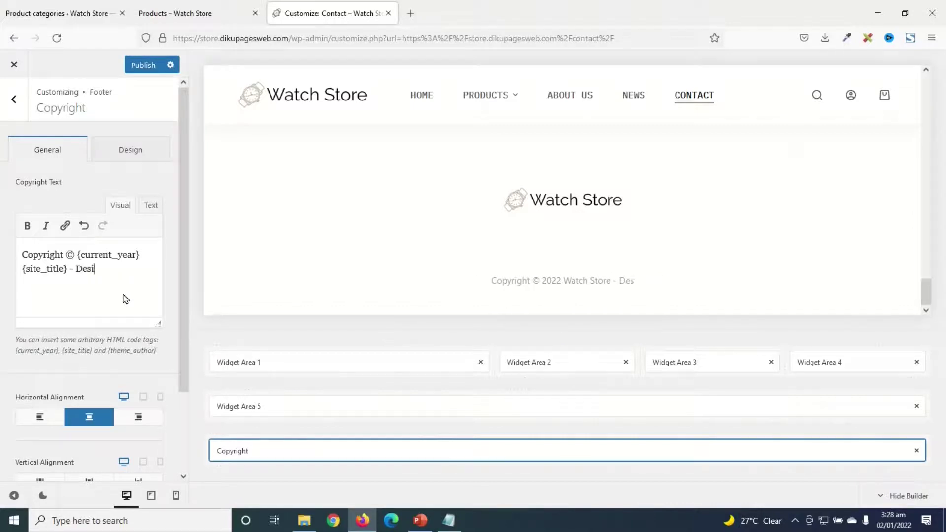
pyautogui.write('gned by: Dikupages Web')
pyautogui.moveTo(110, 282); pyautogui.dragTo(23, 280)
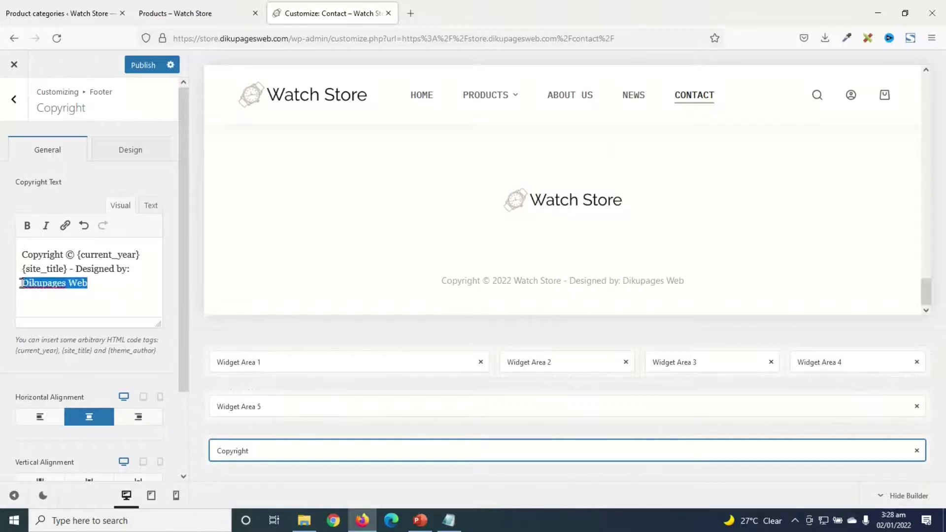
pyautogui.click(65, 225)
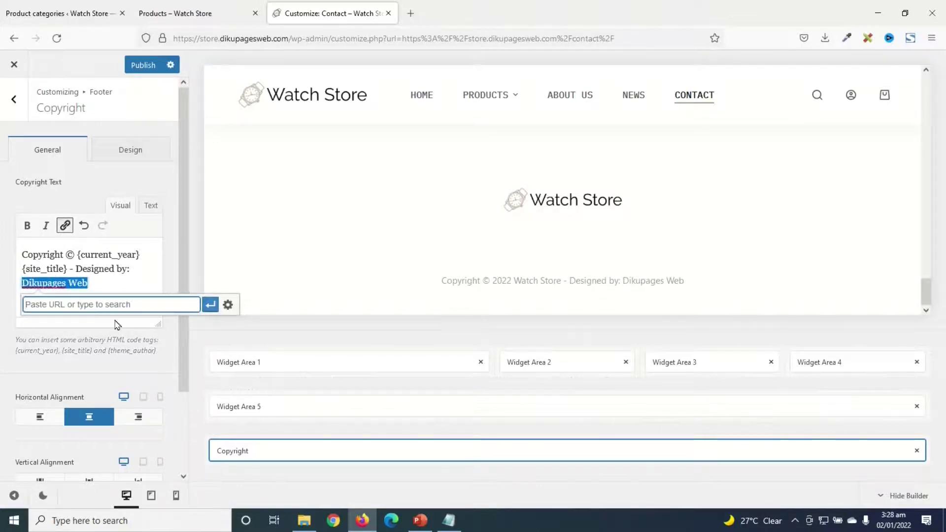
pyautogui.write('ht')
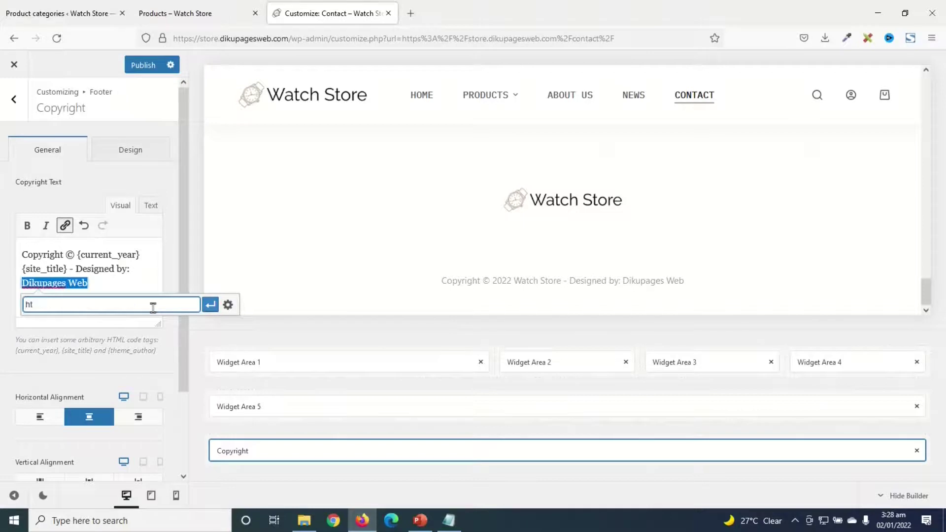
pyautogui.write('tps://dikupages.com')
pyautogui.click(210, 305)
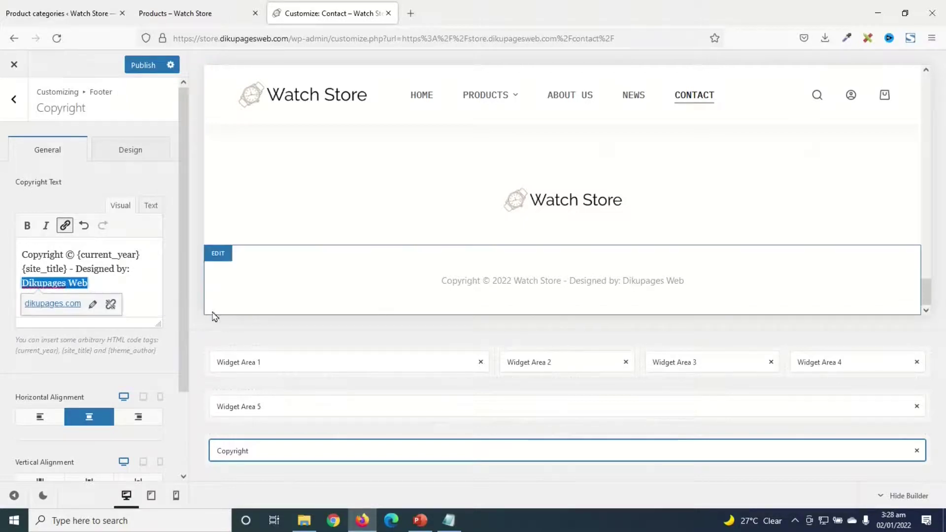
# Step: Set the Dikupages Web link in the copyright text to open in a new tab
pyautogui.click(92, 304)
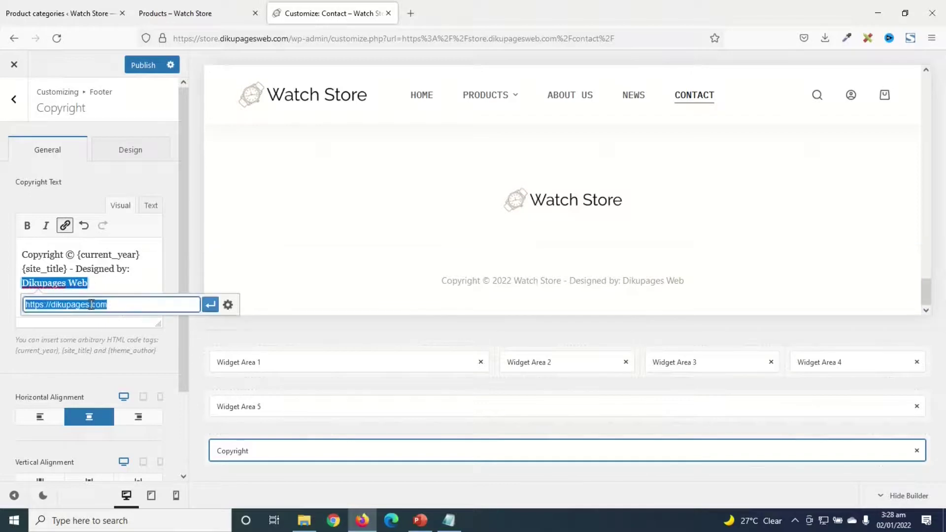
pyautogui.click(227, 304)
pyautogui.click(391, 224)
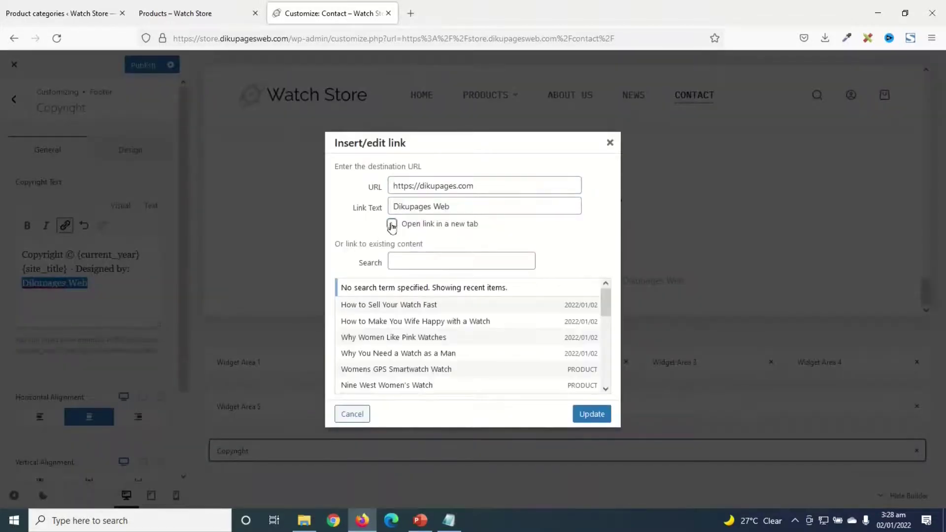
pyautogui.click(593, 414)
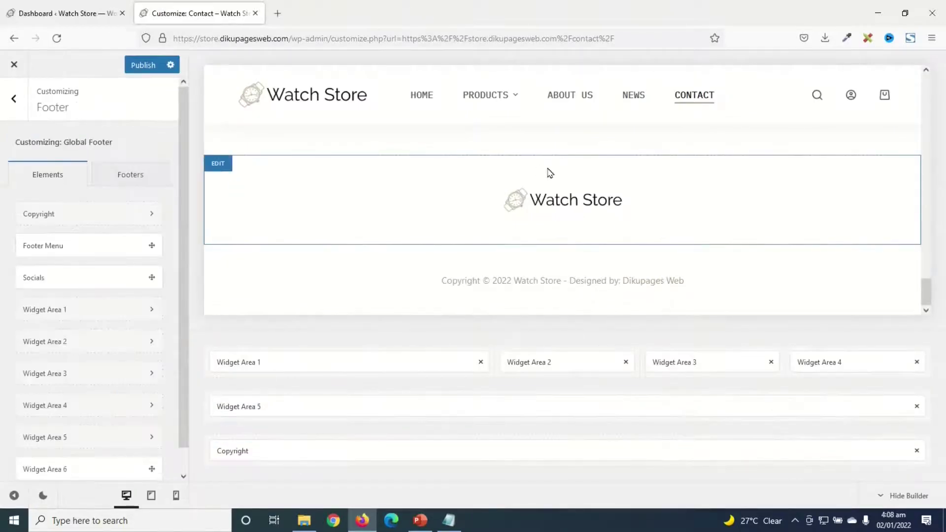
# Step: Leave the footer settings and open the Social Network Accounts settings in the General options
pyautogui.scroll(5, 547, 173)
pyautogui.scroll(10, 634, 241)
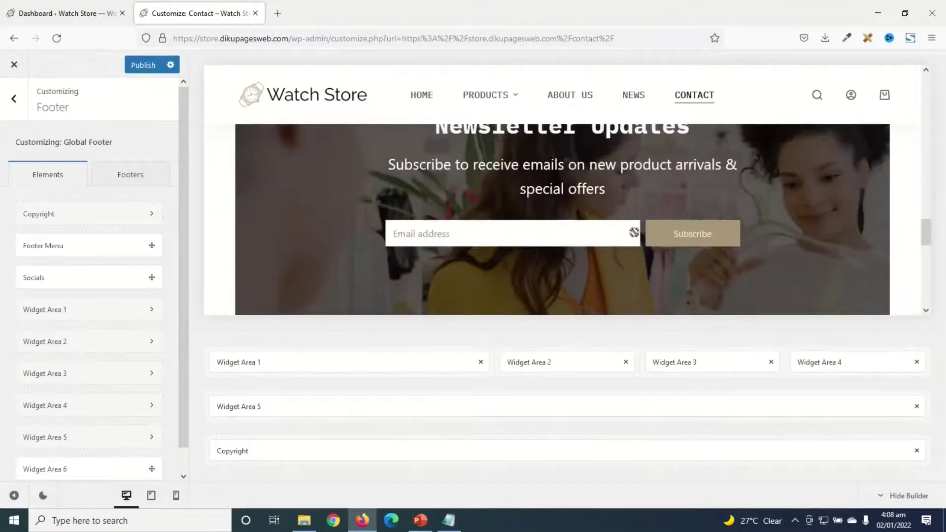
pyautogui.scroll(6, 838, 256)
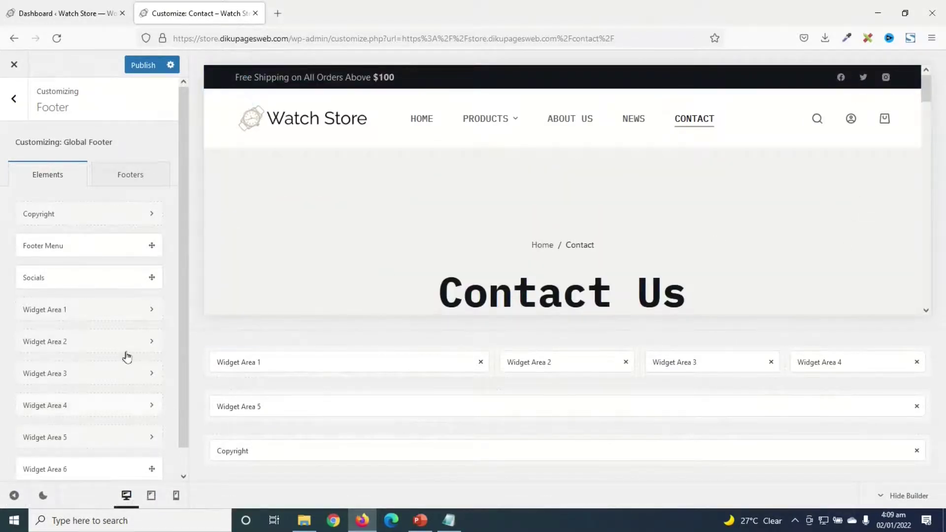
pyautogui.click(15, 101)
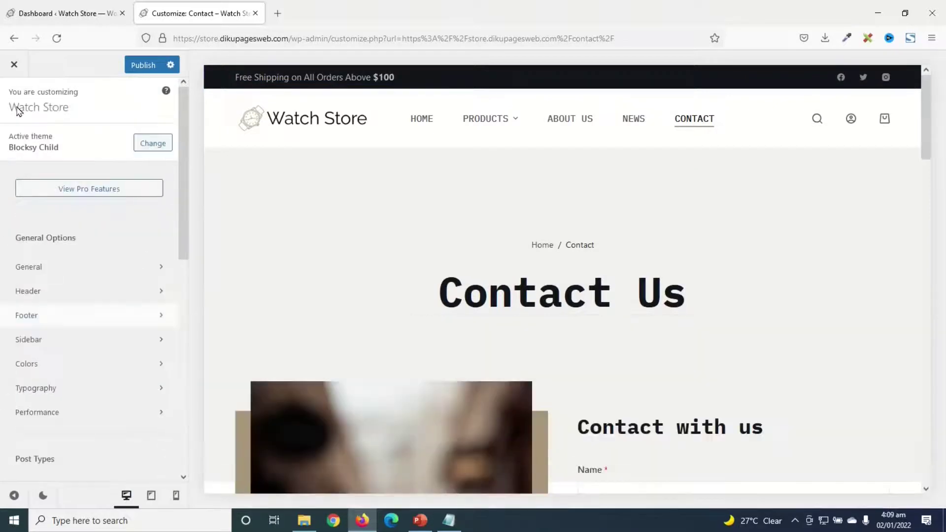
pyautogui.click(53, 268)
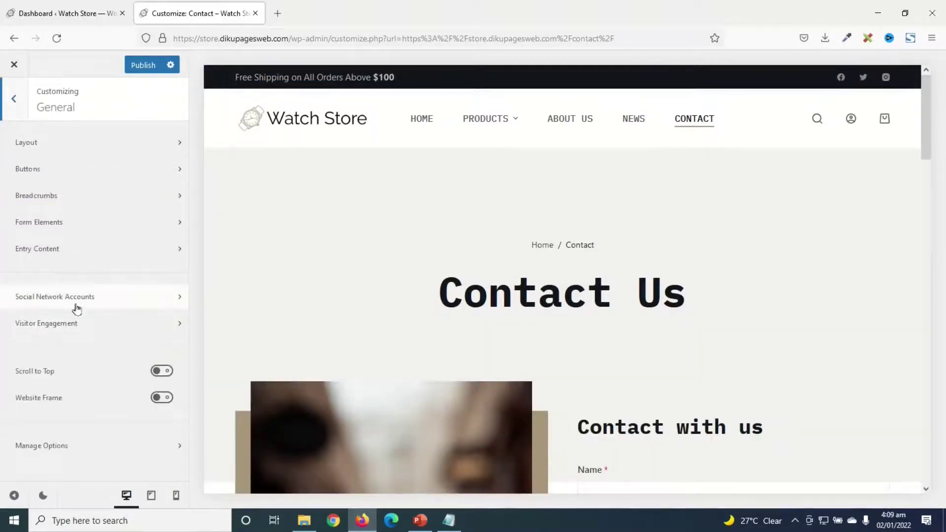
pyautogui.click(90, 297)
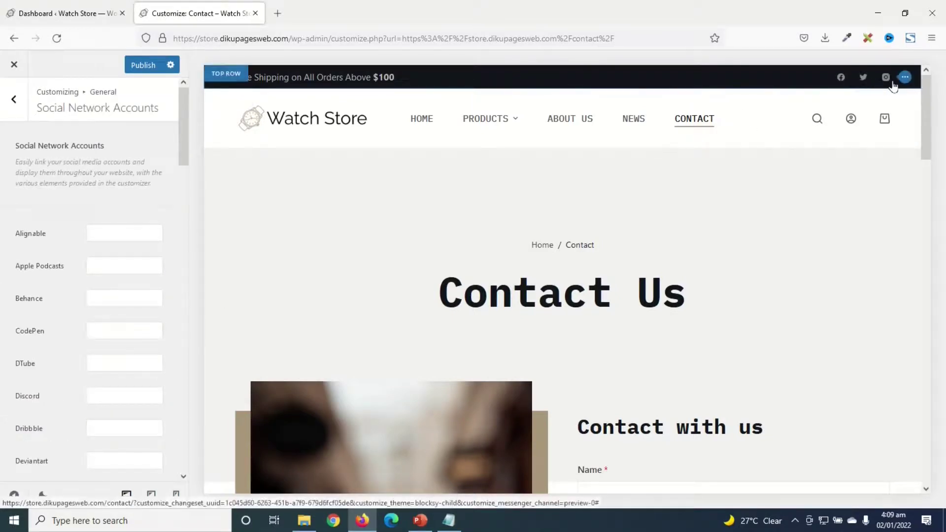
pyautogui.scroll(-5, 109, 280)
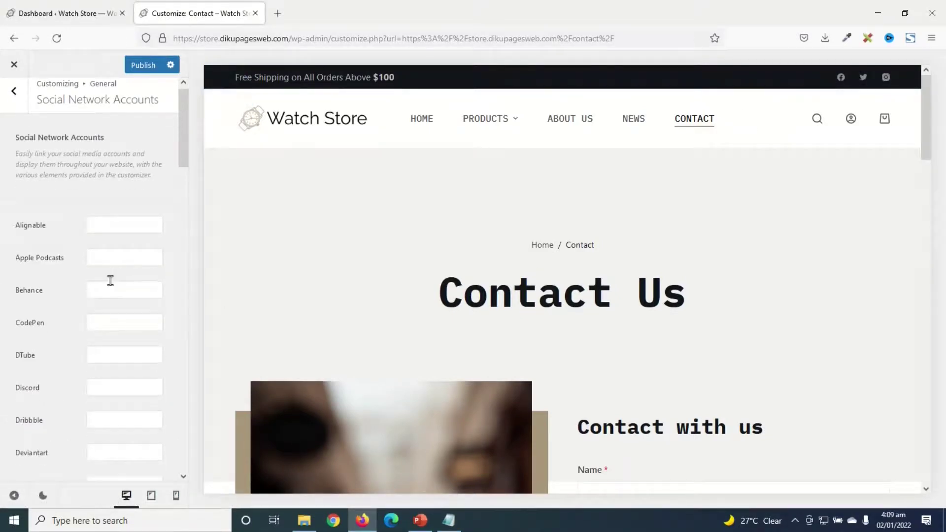
pyautogui.click(107, 293)
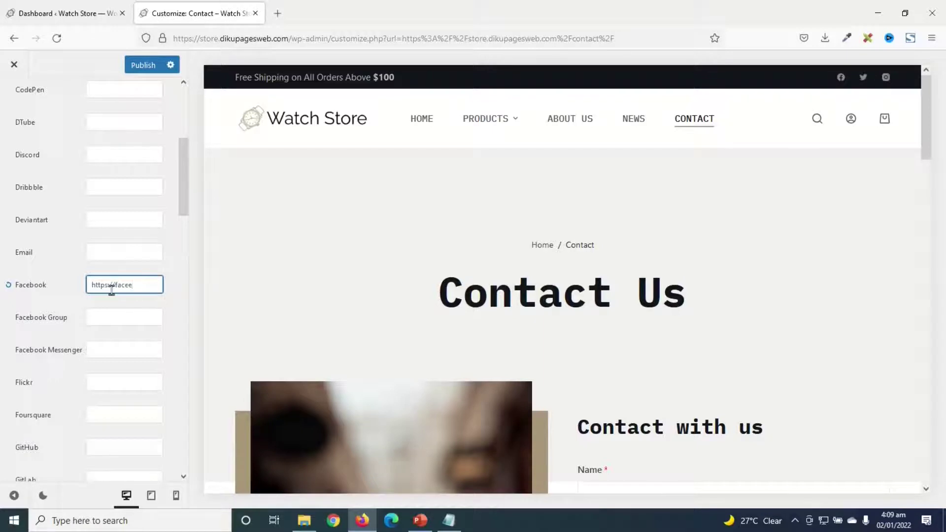
pyautogui.write('m/watchstore')
pyautogui.click(144, 318)
# Step: Check the Twitter and Instagram account links and publish the theme customizations
pyautogui.scroll(-6, 146, 320)
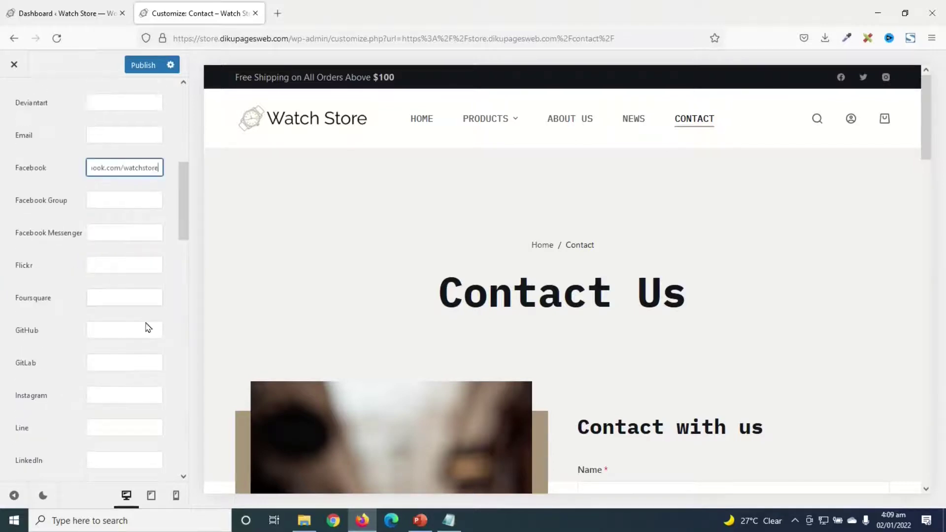
pyautogui.scroll(-10, 96, 326)
pyautogui.click(110, 388)
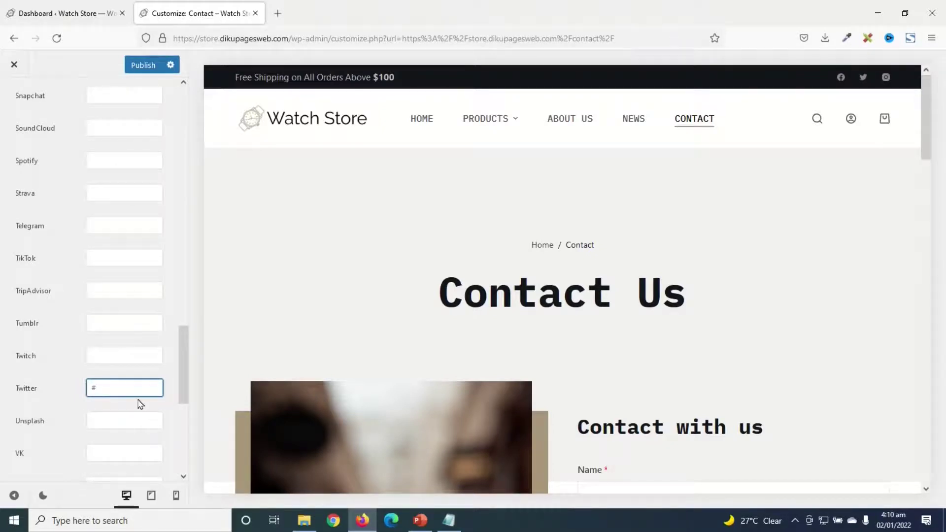
pyautogui.scroll(-6, 141, 404)
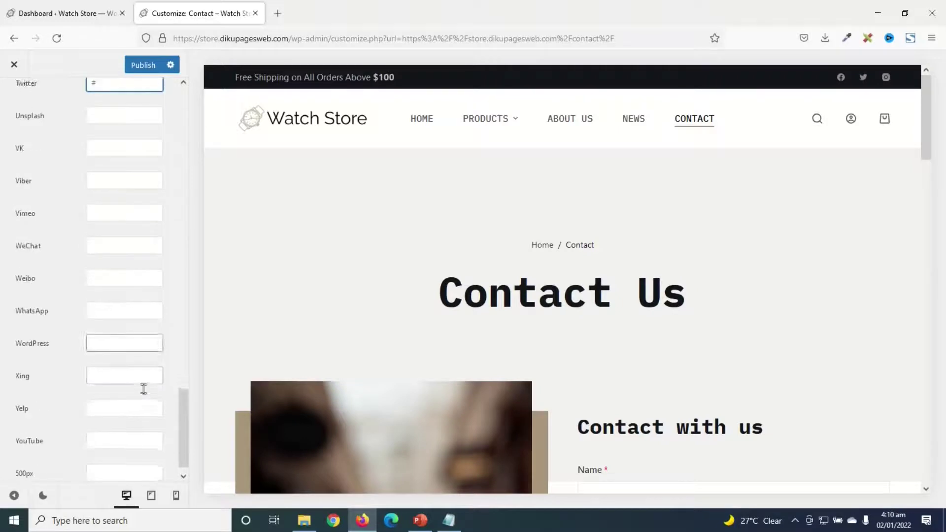
pyautogui.scroll(15, 138, 391)
pyautogui.click(108, 434)
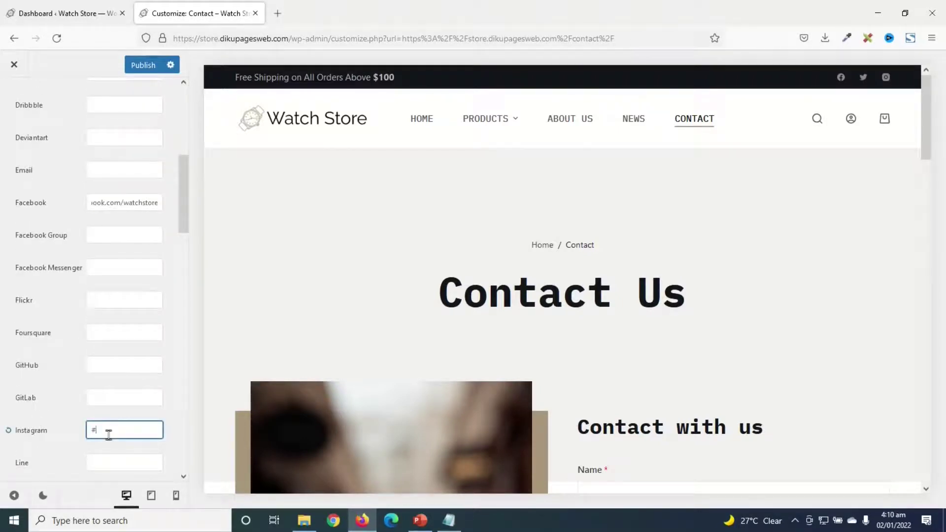
pyautogui.click(142, 65)
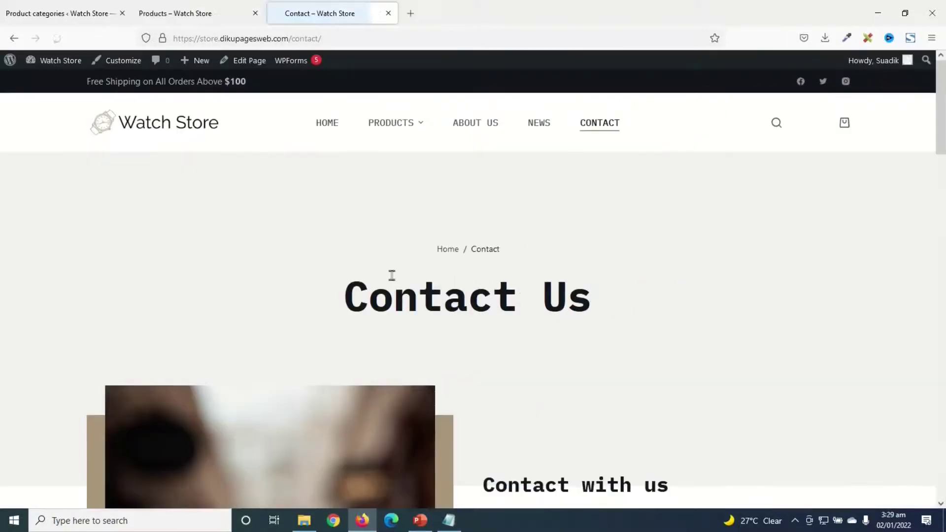
# Step: Open the live store's home page and examine its hero section and Popular Products listing
pyautogui.scroll(-3, 519, 281)
pyautogui.scroll(3, 443, 211)
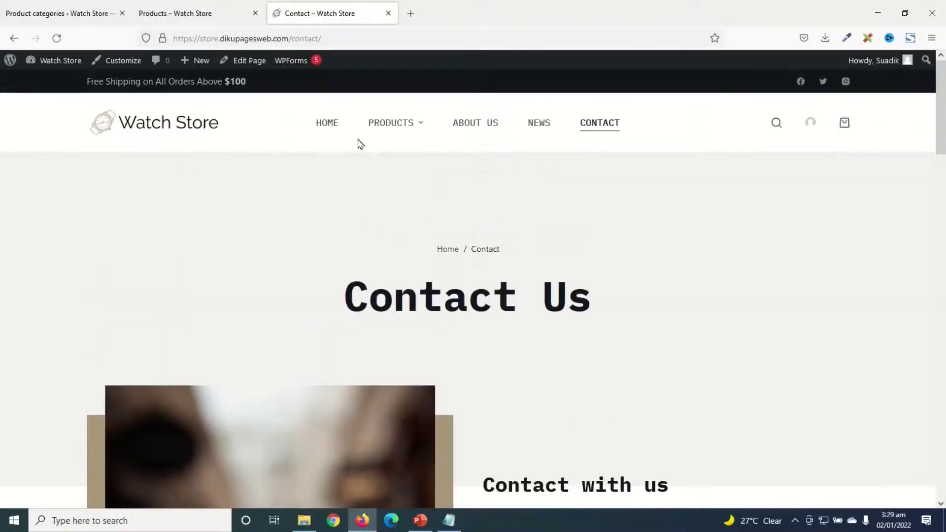
pyautogui.click(331, 124)
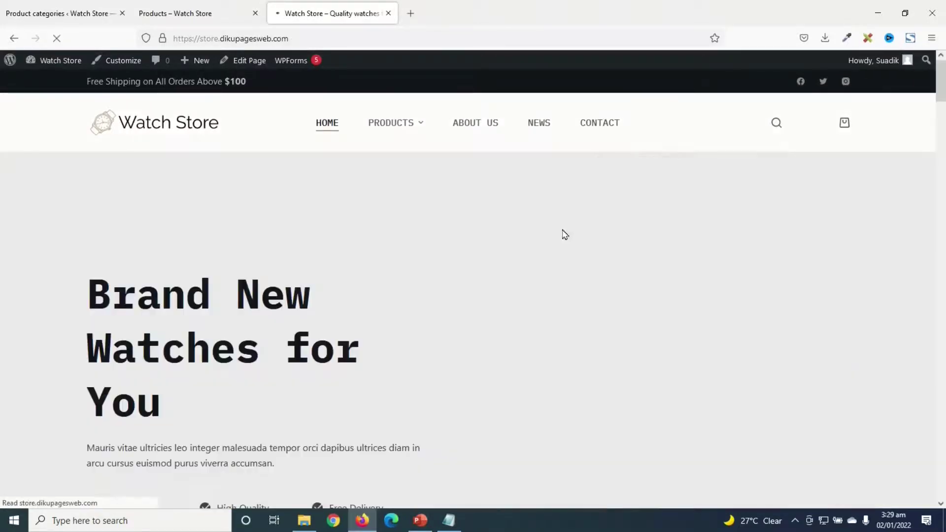
pyautogui.scroll(-5, 640, 250)
pyautogui.scroll(-10, 639, 251)
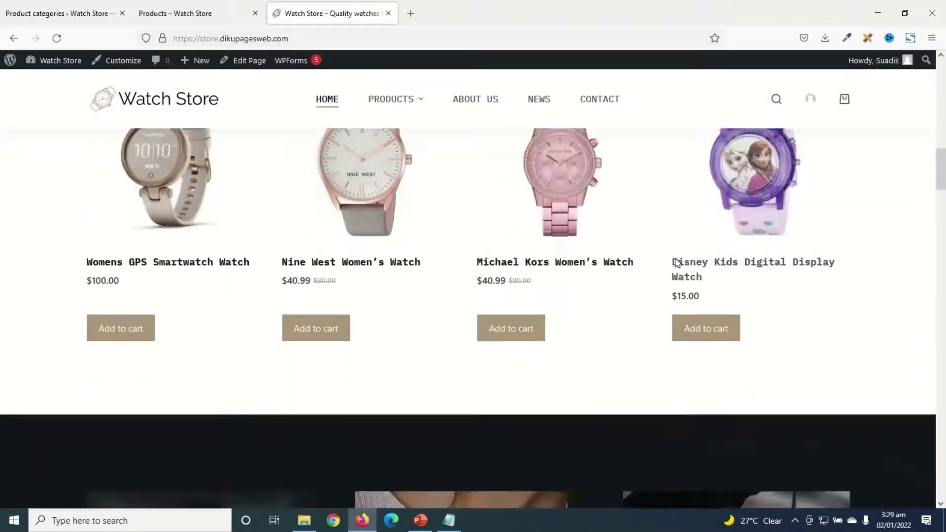
pyautogui.scroll(2, 682, 265)
pyautogui.scroll(-15, 681, 265)
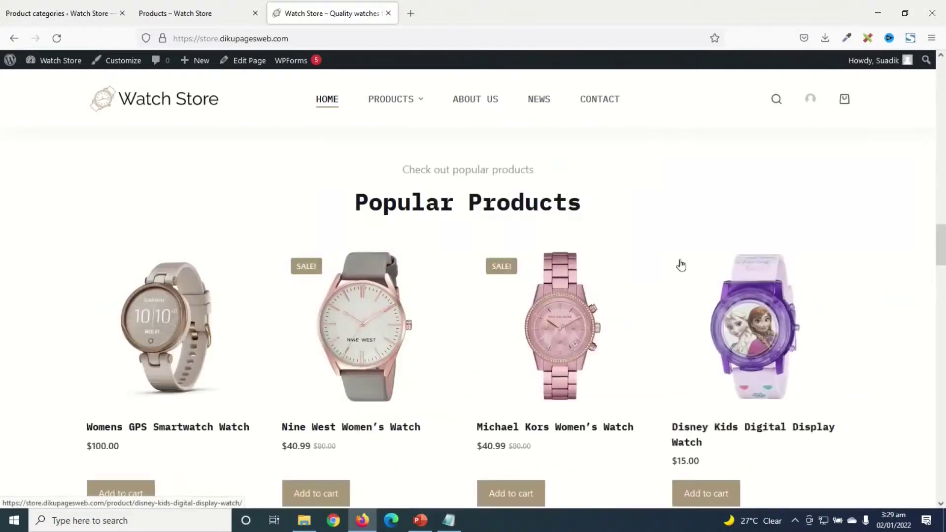
pyautogui.scroll(-10, 685, 277)
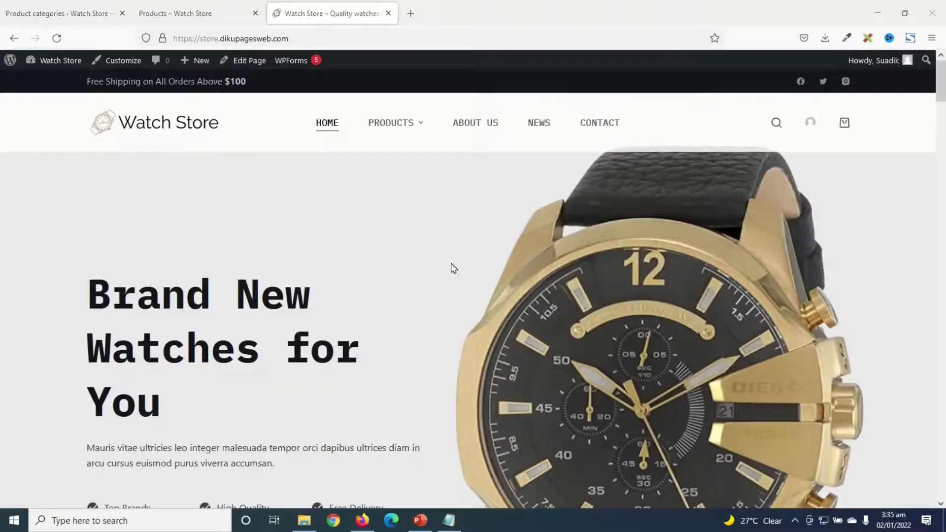
# Step: Open the live store's Products page and examine the sidebar's price filter, top rated products and New Cloth Technologies block
pyautogui.moveTo(402, 143)
pyautogui.click(386, 130)
pyautogui.scroll(-12, 281, 202)
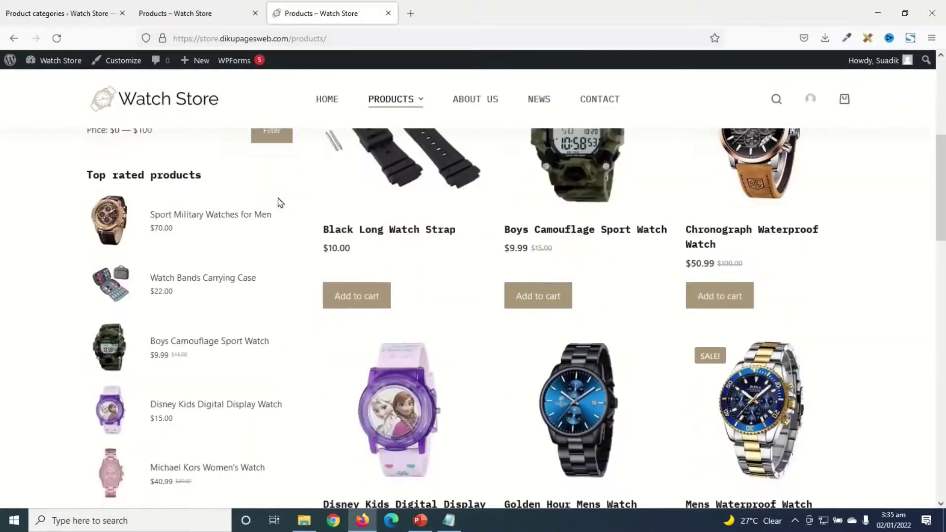
pyautogui.scroll(9, 175, 308)
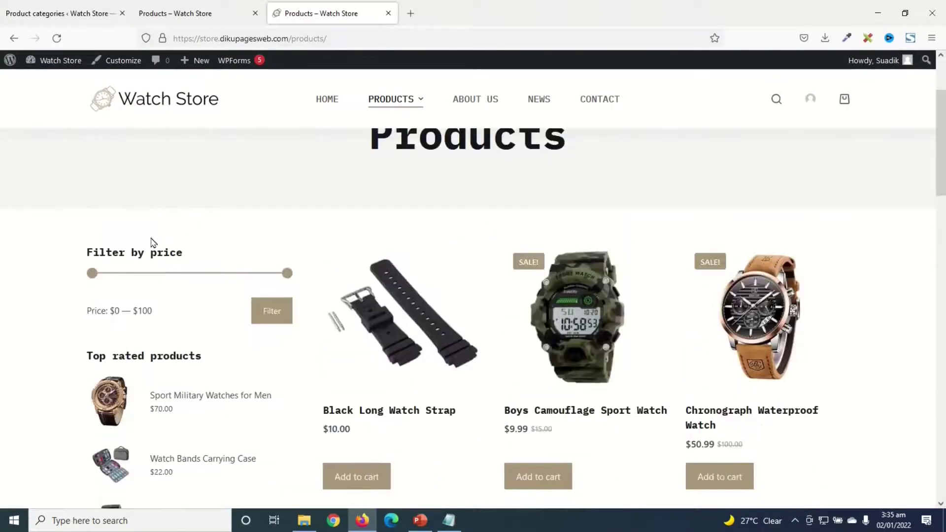
pyautogui.scroll(-4, 161, 271)
pyautogui.scroll(-6, 161, 279)
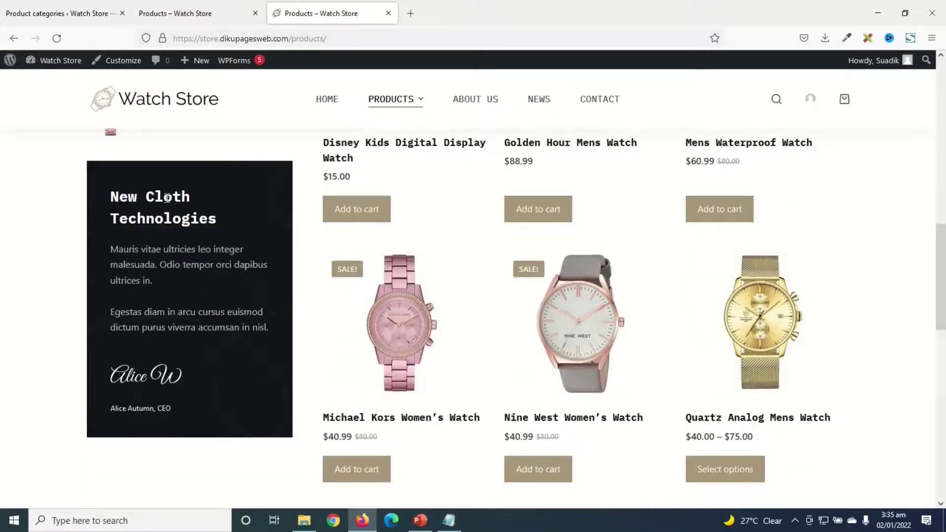
pyautogui.doubleClick(168, 198)
pyautogui.scroll(3, 251, 278)
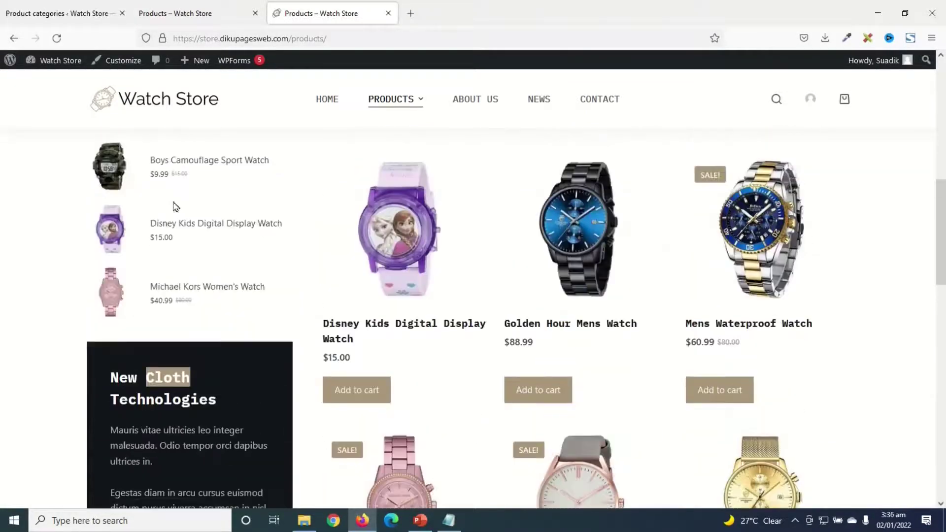
pyautogui.scroll(3, 196, 395)
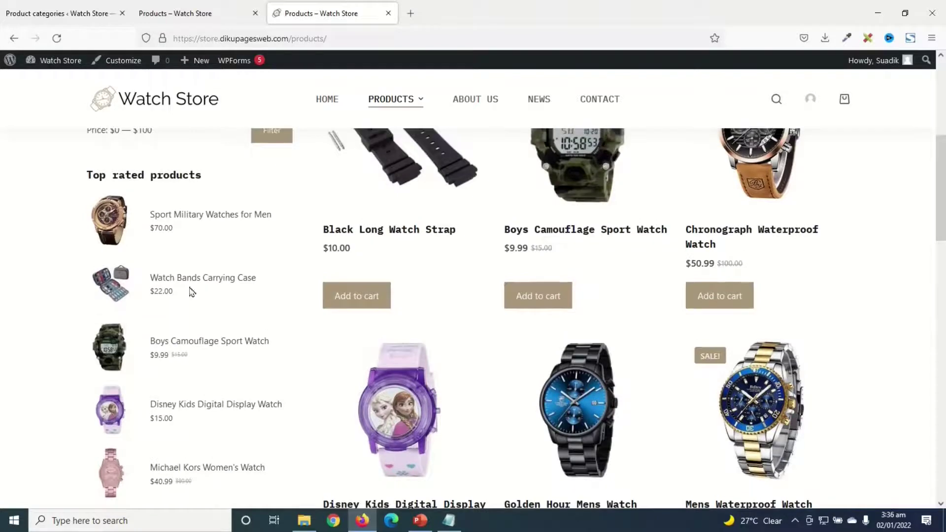
# Step: Open the Widgets editor in the WordPress admin and dismiss the block widgets welcome guide
pyautogui.click(61, 14)
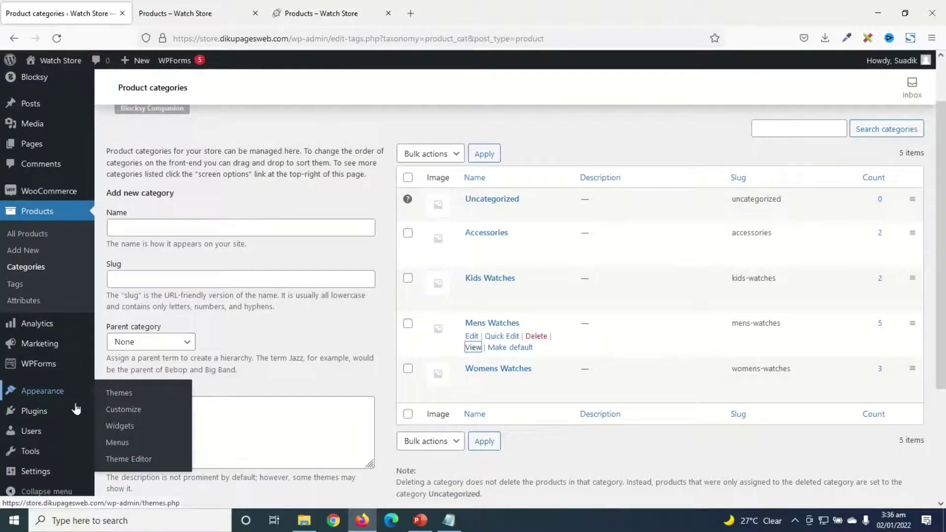
pyautogui.click(130, 428)
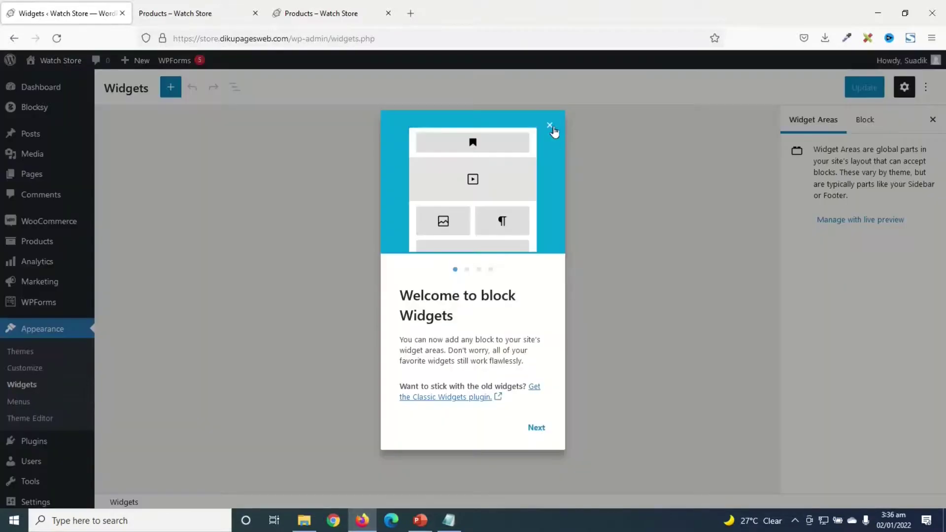
pyautogui.click(550, 127)
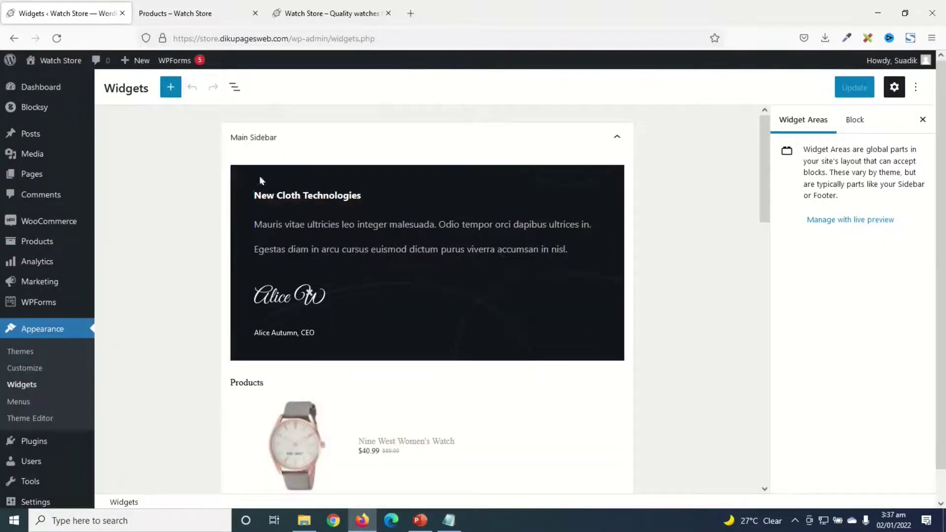
# Step: Change the Main Sidebar heading "New Cloth Technologies" to "New Watch Technologies"
pyautogui.doubleClick(290, 195)
pyautogui.write('Watche')
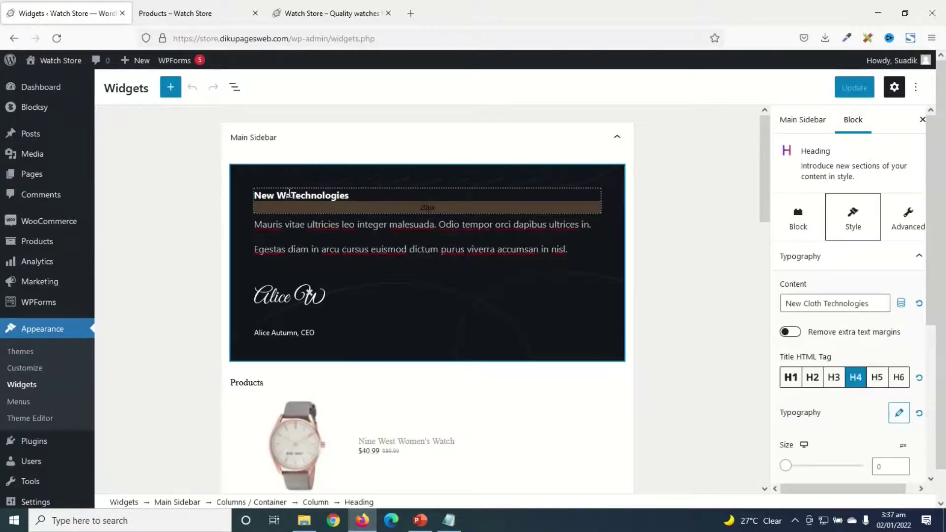
pyautogui.press('BackSpace')
pyautogui.press('BackSpace')
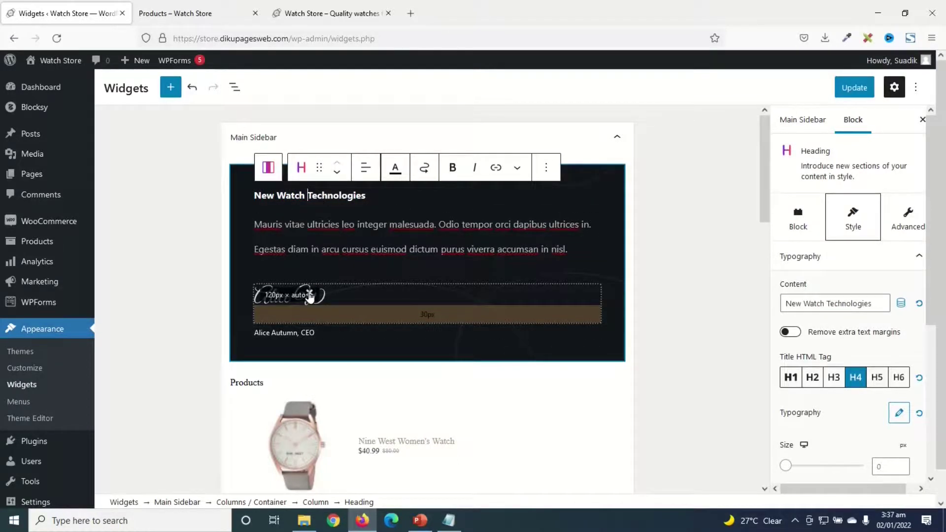
# Step: Remove the signature image from the New Watch Technologies block in the Main Sidebar
pyautogui.click(309, 296)
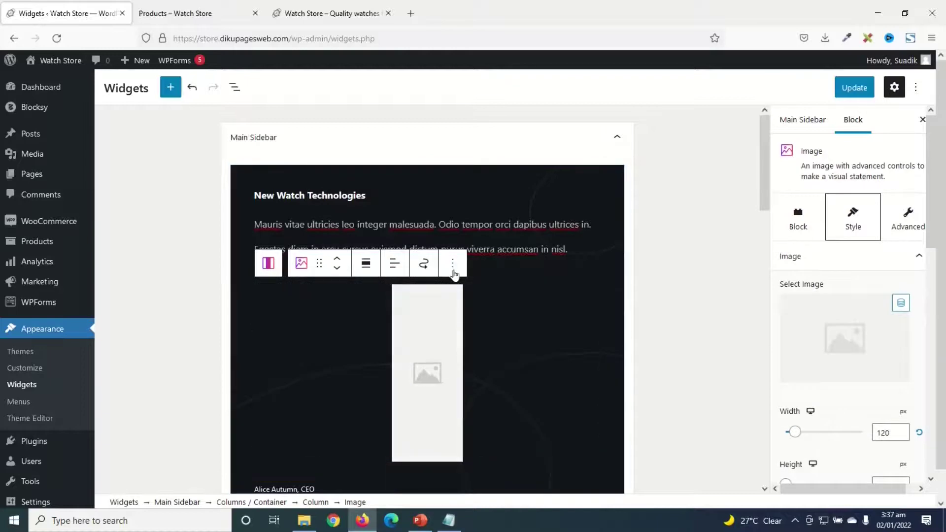
pyautogui.click(452, 263)
pyautogui.click(476, 484)
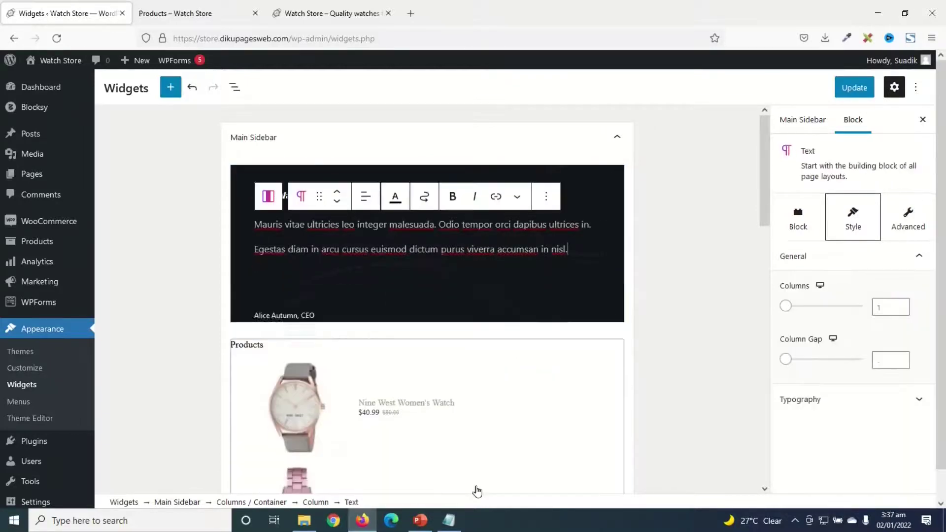
# Step: Expand the WooCommerce Sidebar widget area and compare its widgets with the sidebar on the live Products page
pyautogui.scroll(-1, 418, 354)
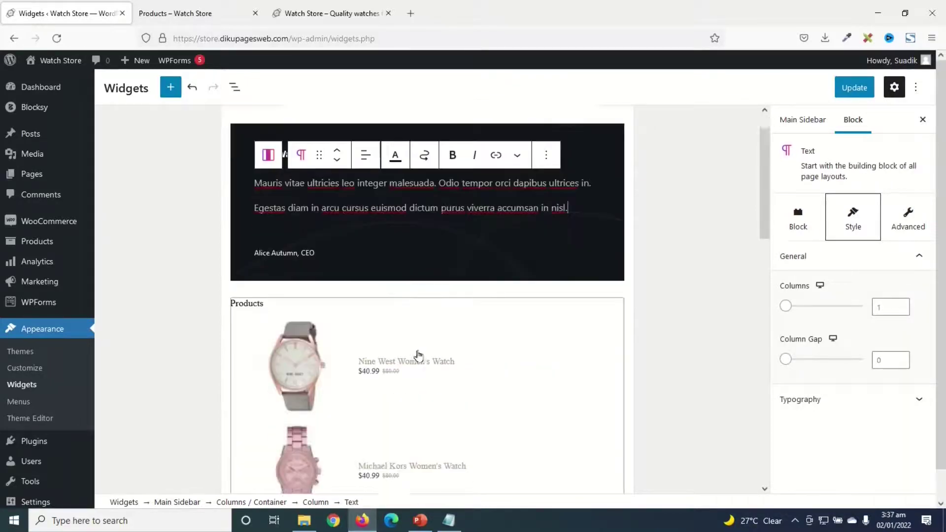
pyautogui.scroll(-1, 418, 354)
pyautogui.scroll(-10, 378, 251)
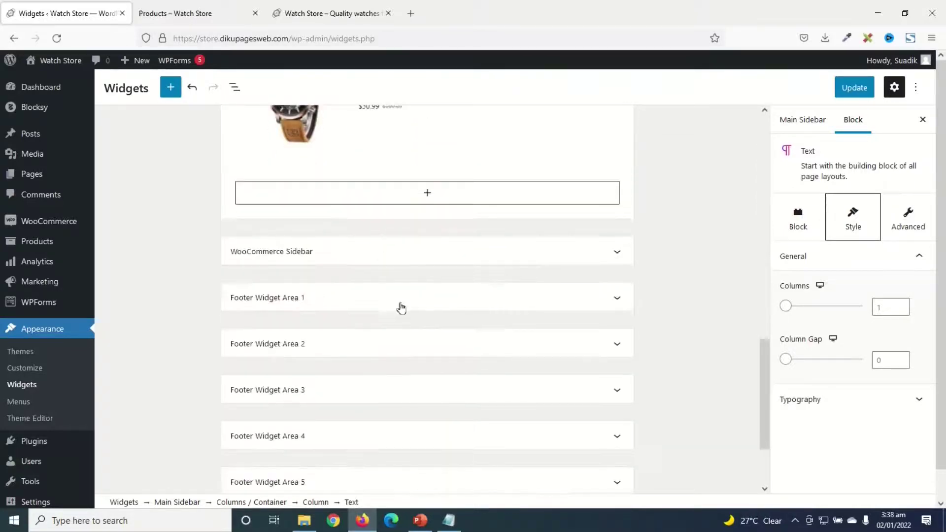
pyautogui.click(333, 257)
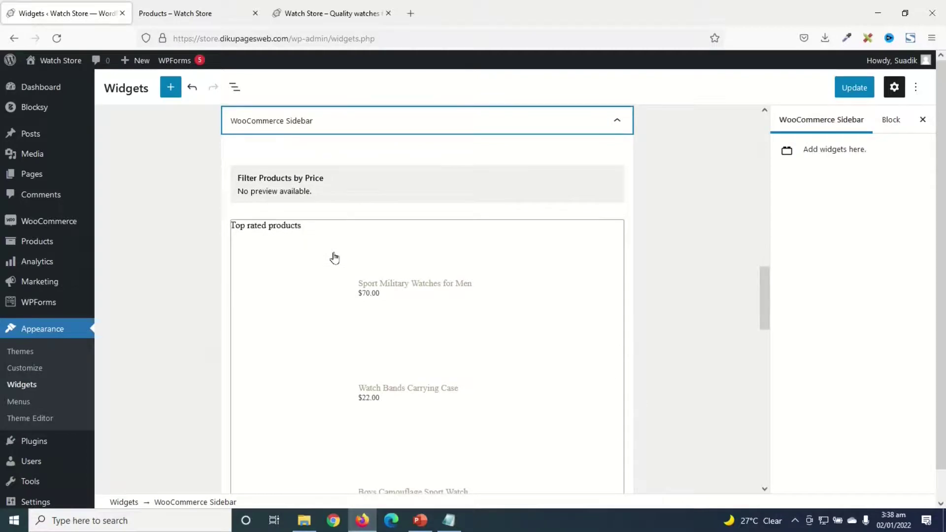
pyautogui.click(181, 25)
pyautogui.scroll(-2, 268, 458)
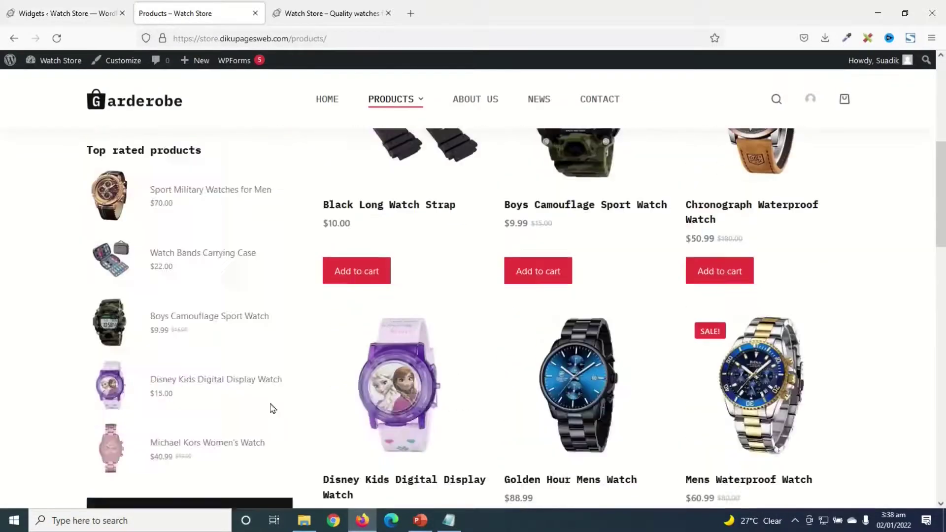
pyautogui.scroll(3, 270, 407)
pyautogui.click(59, 13)
pyautogui.scroll(-5, 330, 310)
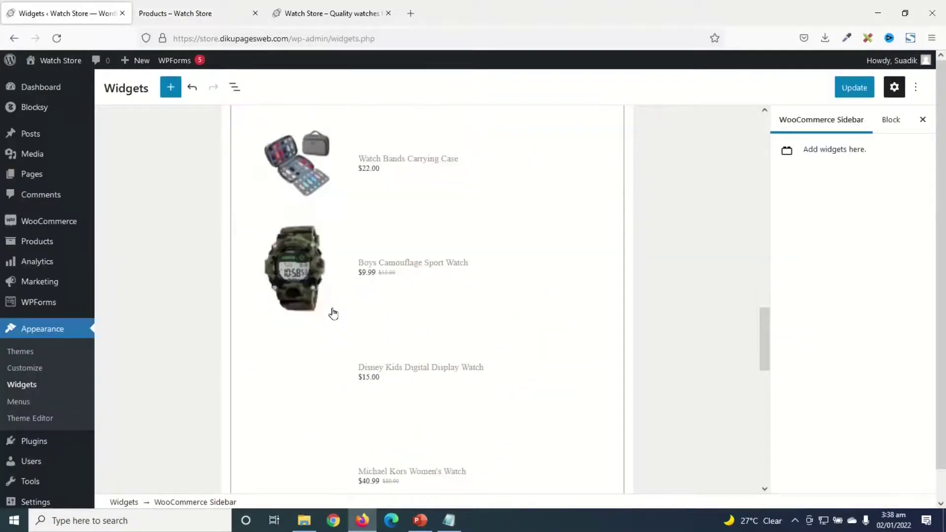
pyautogui.scroll(4, 332, 296)
pyautogui.scroll(4, 340, 189)
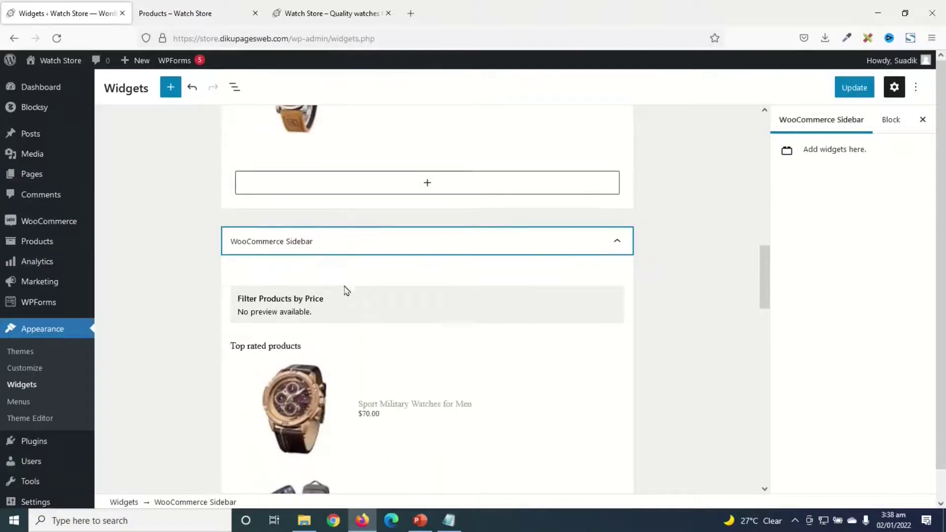
# Step: Change the WooCommerce Sidebar heading "New Cloth Technologies" to "New Watch Technologies"
pyautogui.scroll(-5, 325, 310)
pyautogui.scroll(1, 293, 159)
pyautogui.scroll(-5, 366, 250)
pyautogui.scroll(-8, 366, 251)
pyautogui.scroll(3, 355, 285)
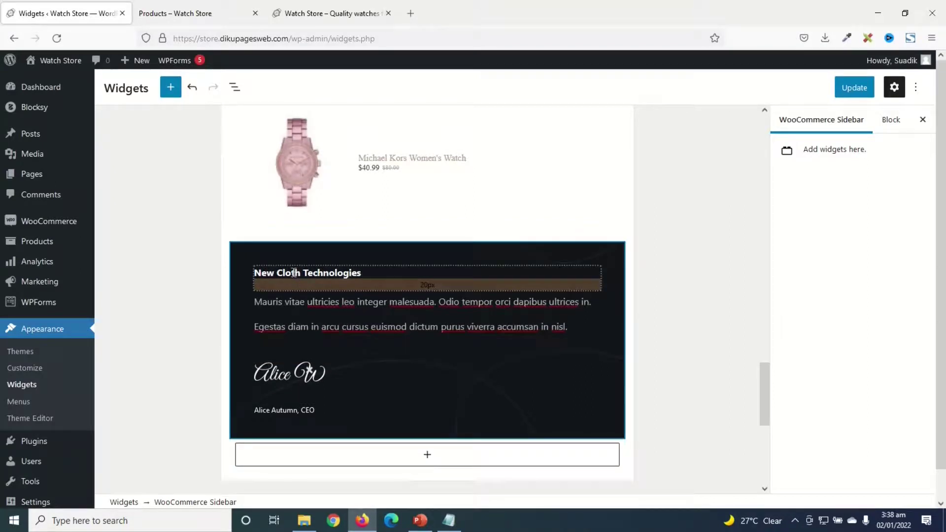
pyautogui.tripleClick(294, 272)
pyautogui.doubleClick(294, 273)
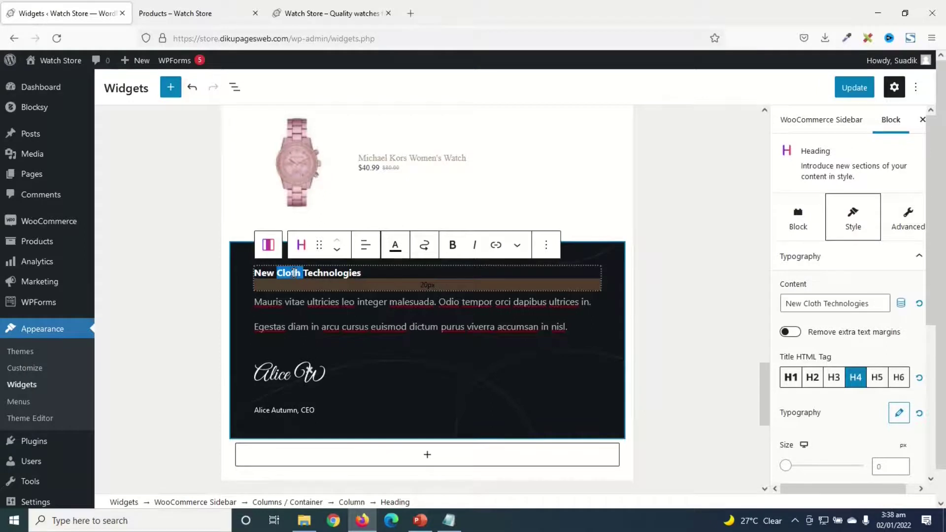
pyautogui.write('Watch')
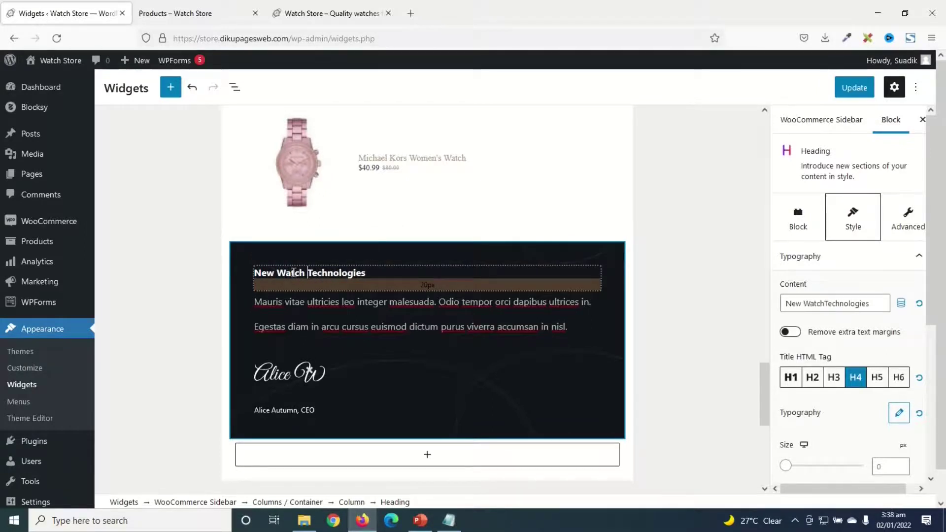
# Step: Remove the signature image from the WooCommerce Sidebar's dark block and save the widget changes
pyautogui.click(340, 377)
pyautogui.click(452, 340)
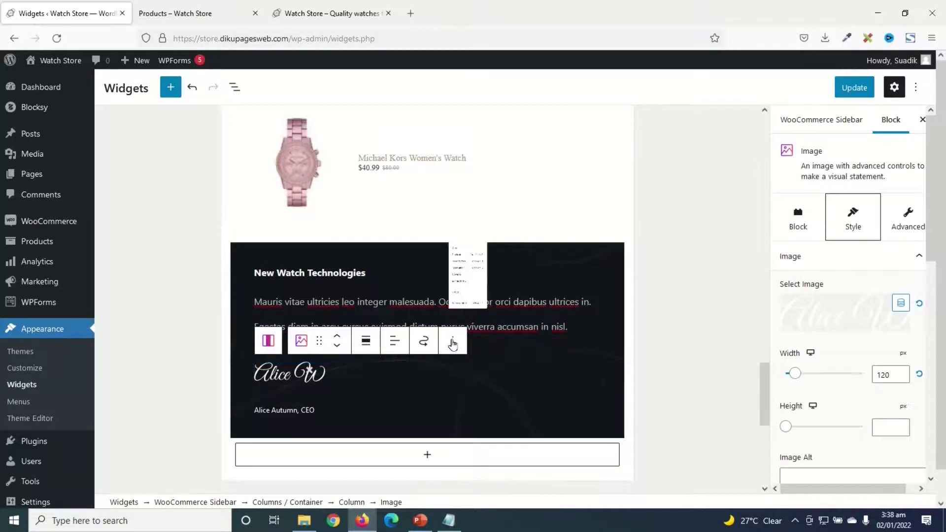
pyautogui.click(482, 302)
pyautogui.scroll(-2, 516, 337)
pyautogui.scroll(-5, 516, 336)
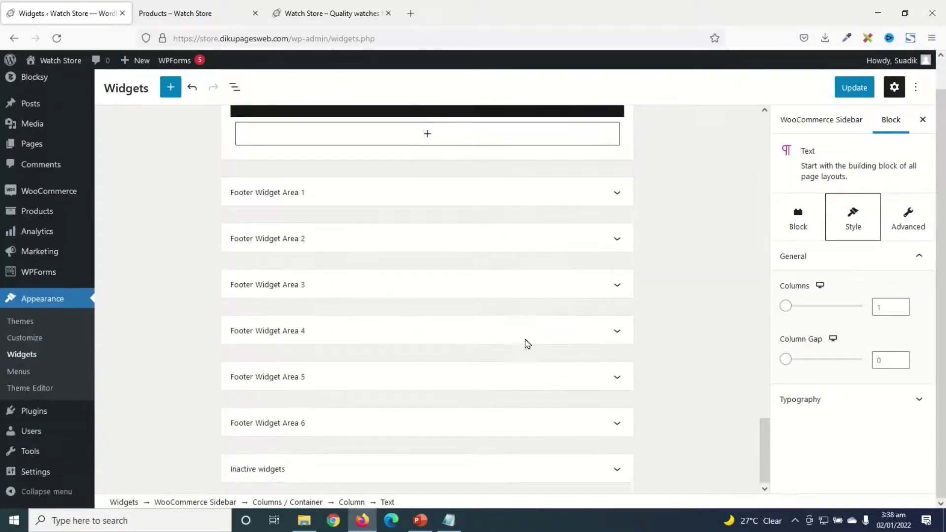
pyautogui.scroll(15, 528, 335)
pyautogui.click(851, 86)
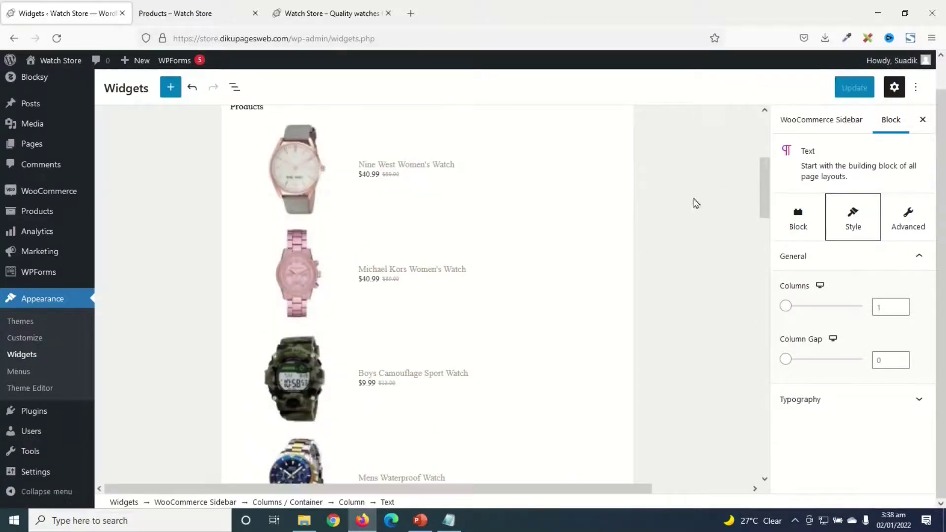
# Step: Reload the live Products page and examine the updated sidebar block, header and product listing
pyautogui.click(179, 15)
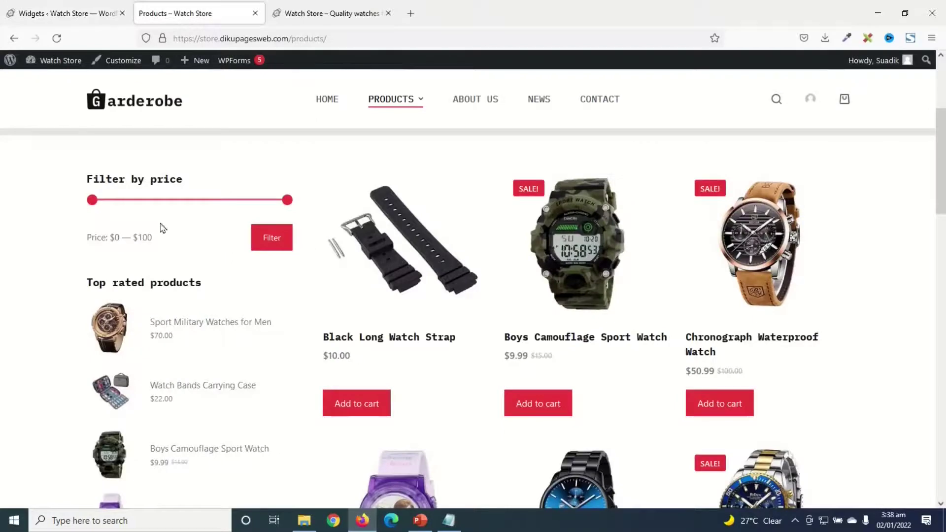
pyautogui.scroll(-5, 153, 255)
pyautogui.click(56, 38)
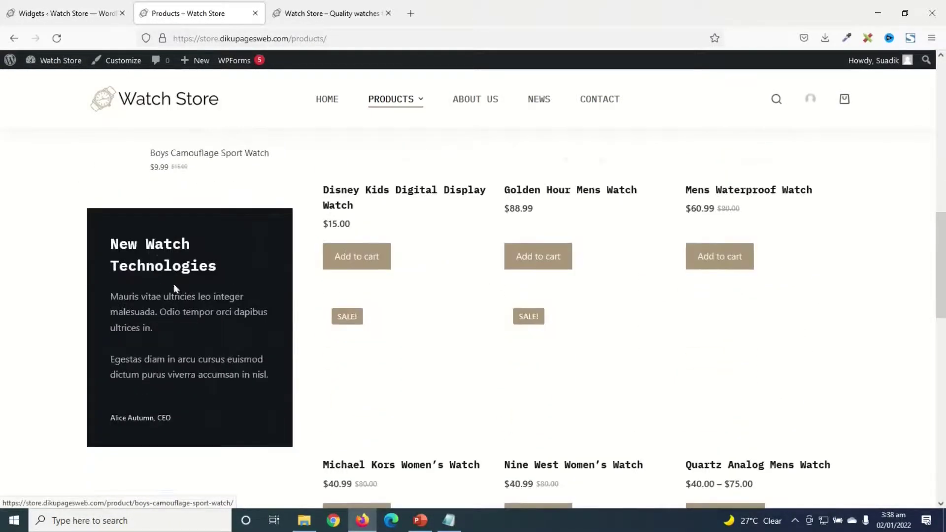
pyautogui.doubleClick(194, 249)
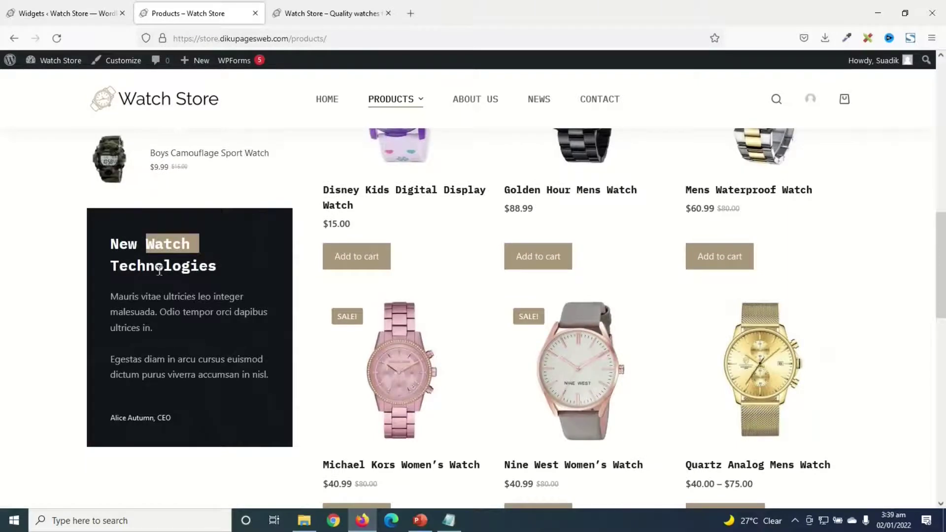
pyautogui.scroll(5, 798, 397)
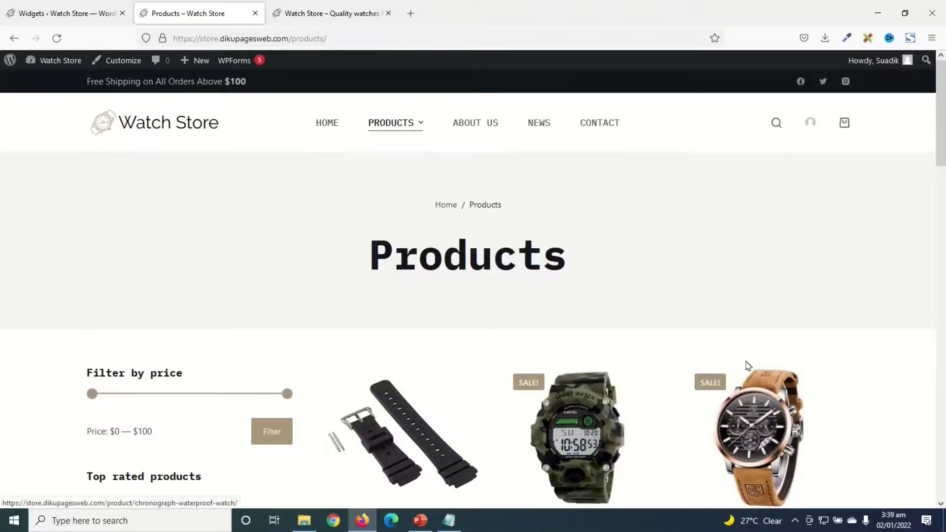
pyautogui.scroll(-5, 560, 302)
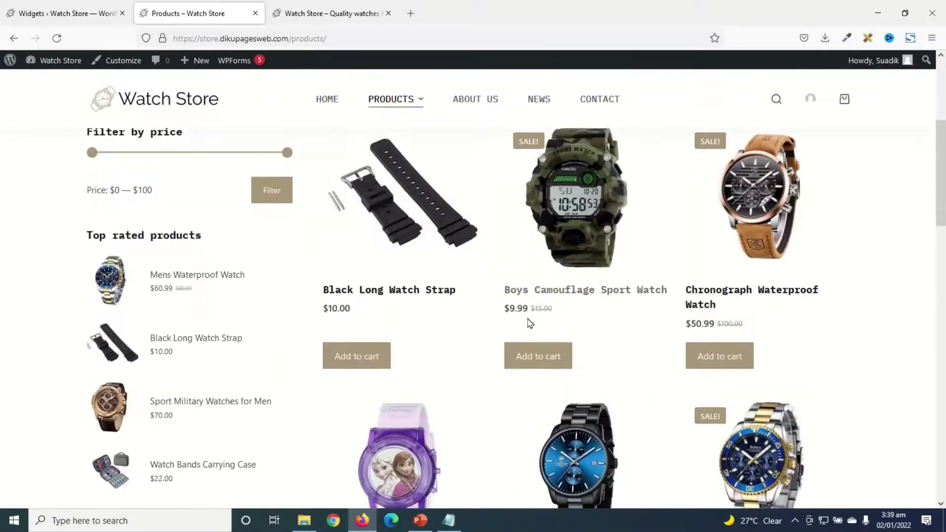
pyautogui.scroll(2, 477, 416)
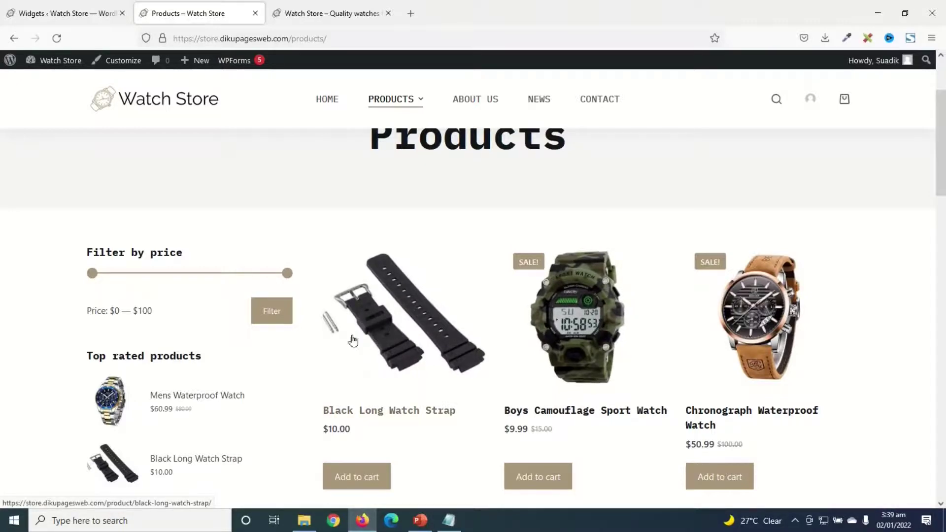
# Step: Open the WooCommerce general settings and enter the store's street address and city
pyautogui.click(41, 16)
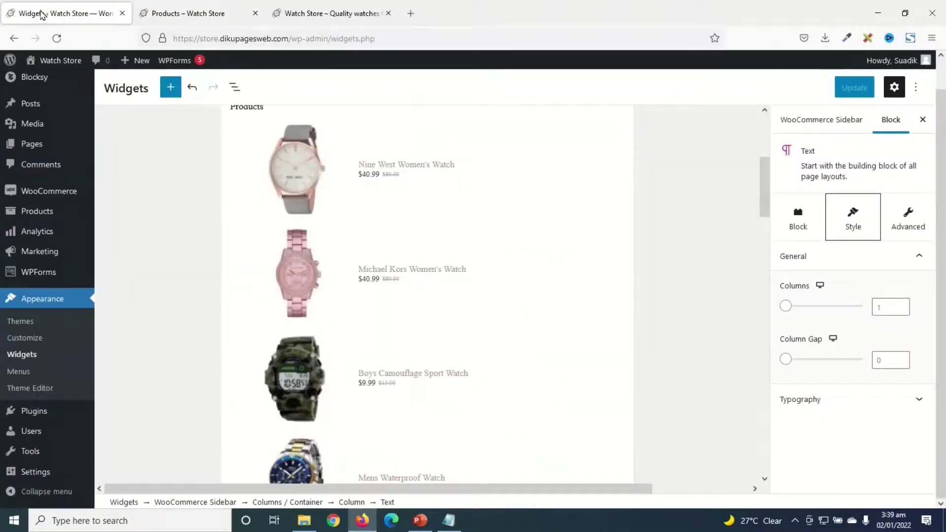
pyautogui.moveTo(44, 191)
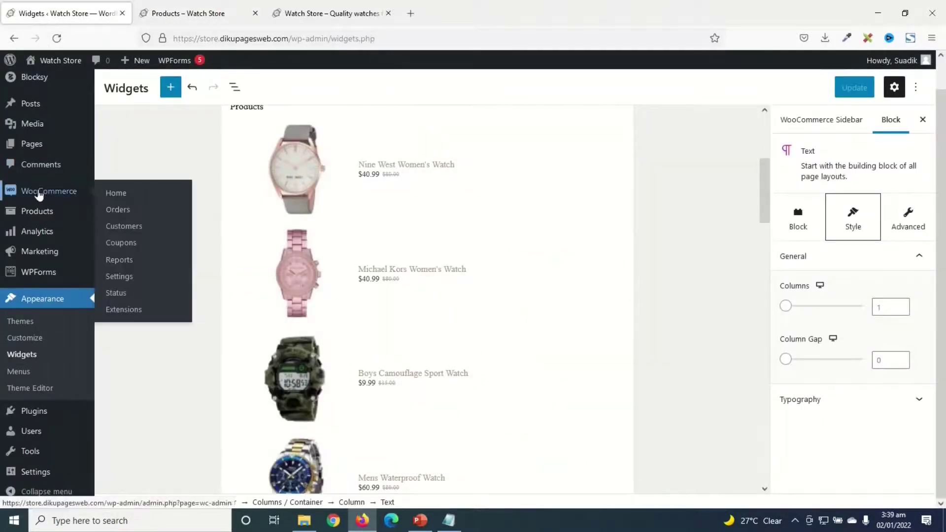
pyautogui.click(130, 277)
pyautogui.click(302, 251)
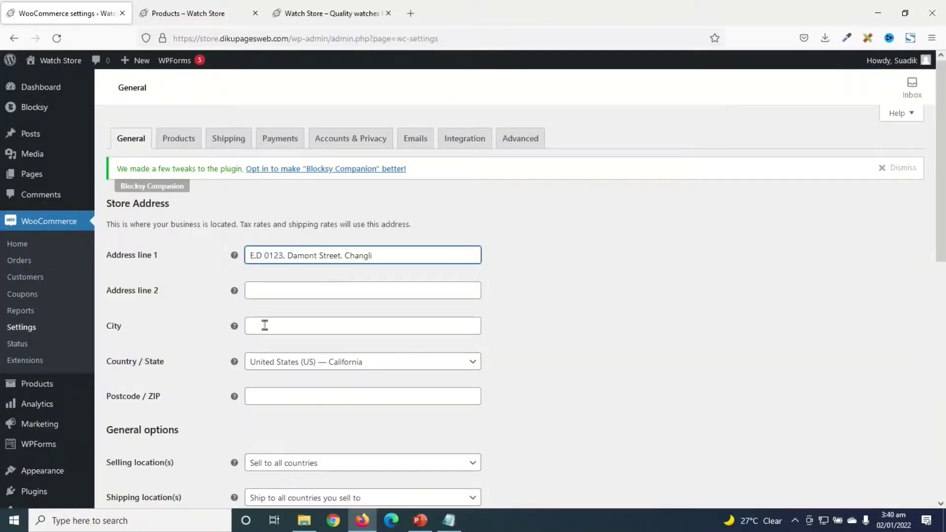
pyautogui.doubleClick(264, 326)
pyautogui.click(267, 346)
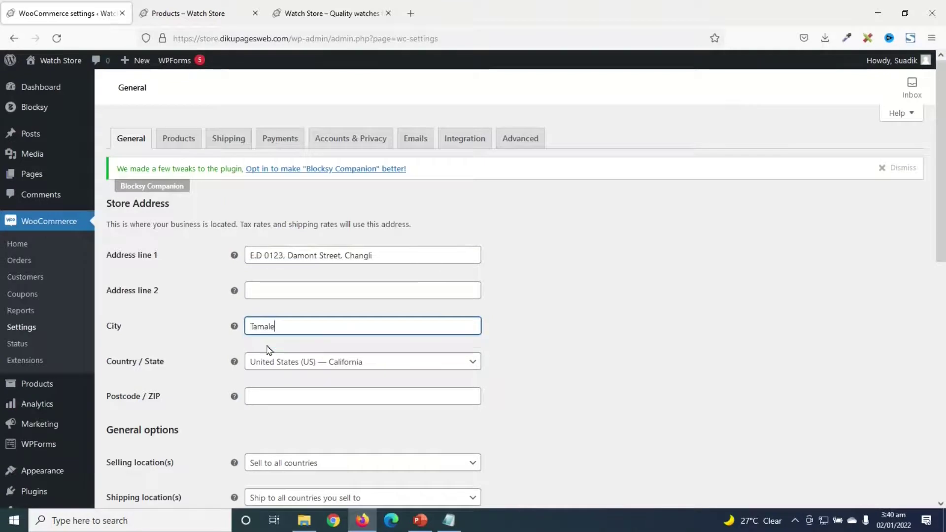
# Step: Set the store address's country and state to Ghana — Northern
pyautogui.click(298, 364)
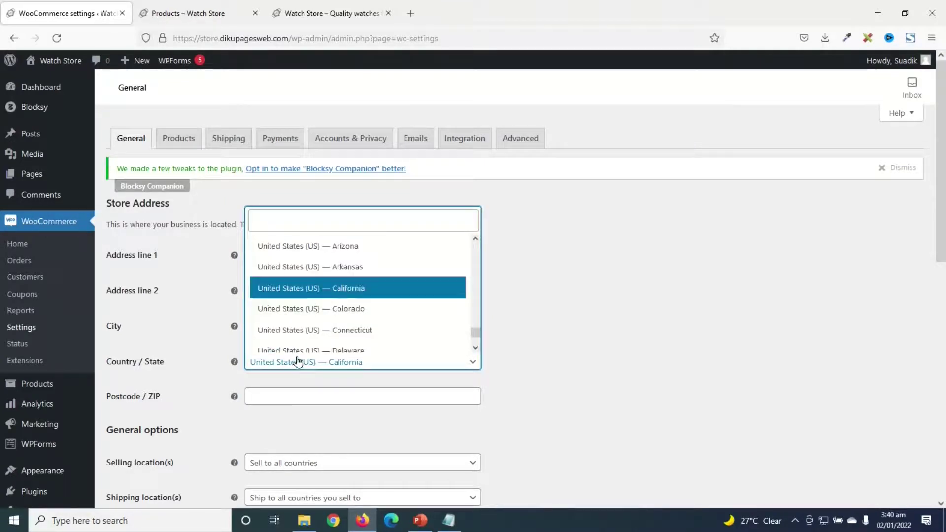
pyautogui.click(311, 225)
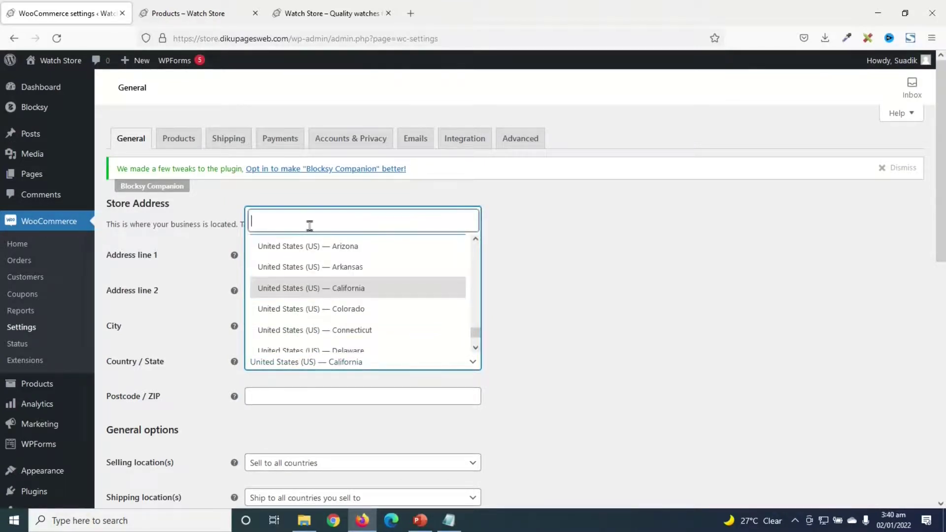
pyautogui.write('ghana')
pyautogui.scroll(-2, 334, 251)
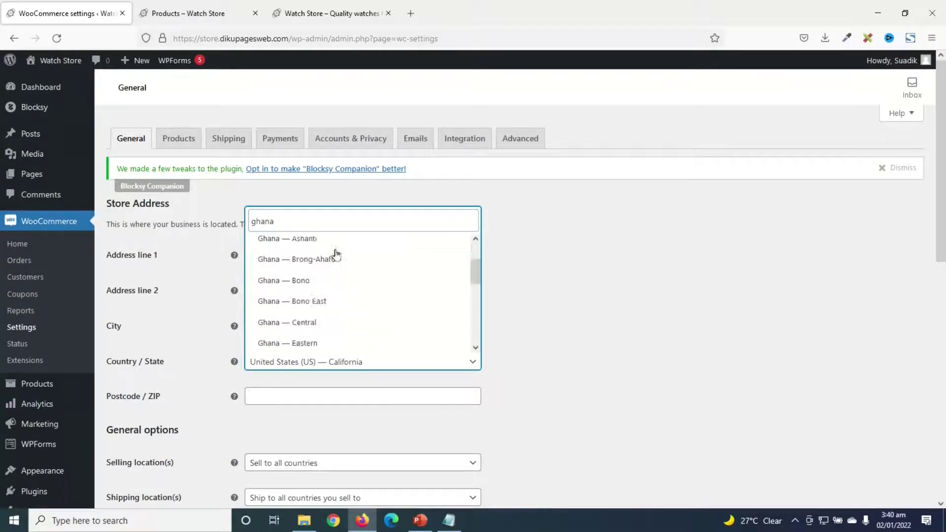
pyautogui.click(304, 340)
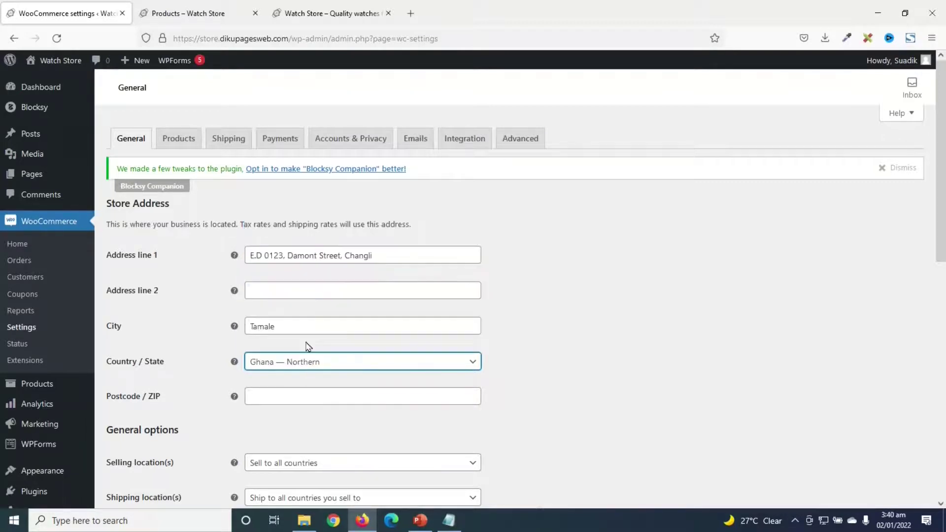
# Step: Set the selling locations to "Sell to specific countries" and add Ghana as an allowed country
pyautogui.scroll(-3, 293, 367)
pyautogui.click(347, 348)
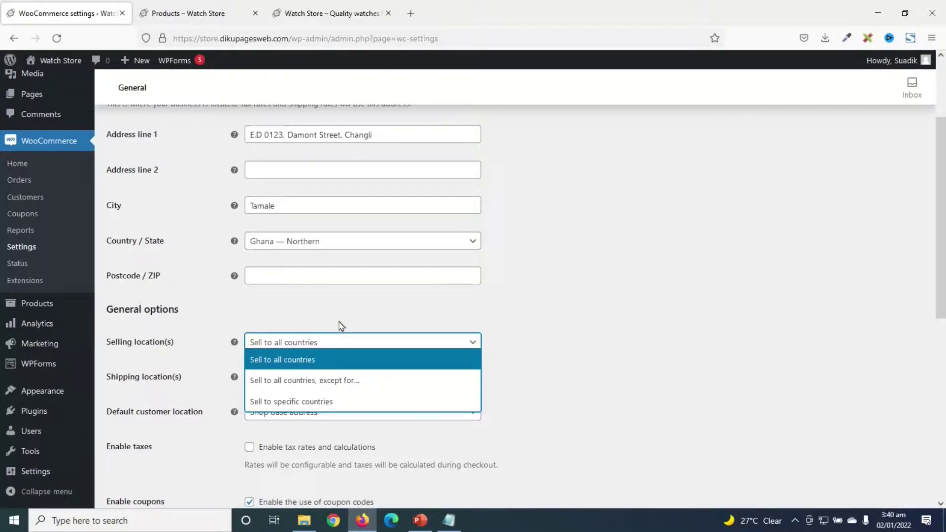
pyautogui.click(299, 407)
pyautogui.click(302, 379)
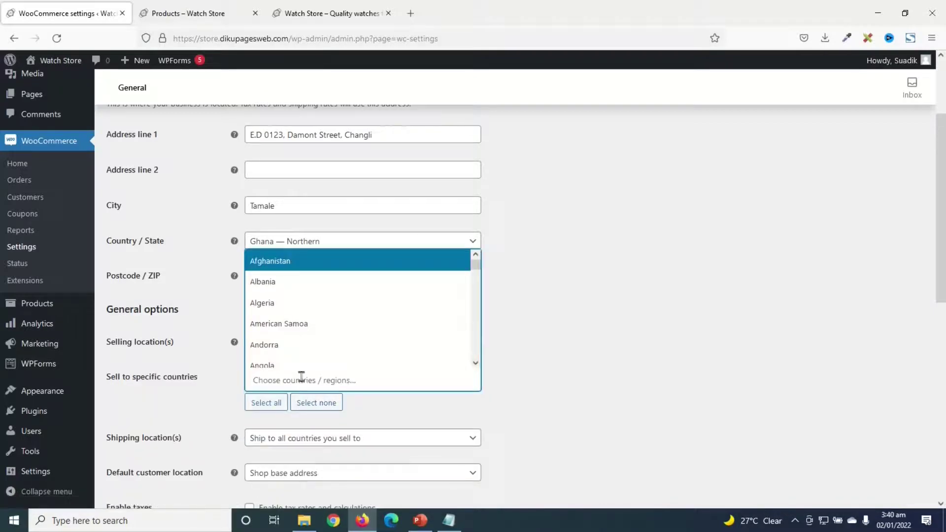
pyautogui.write('gha')
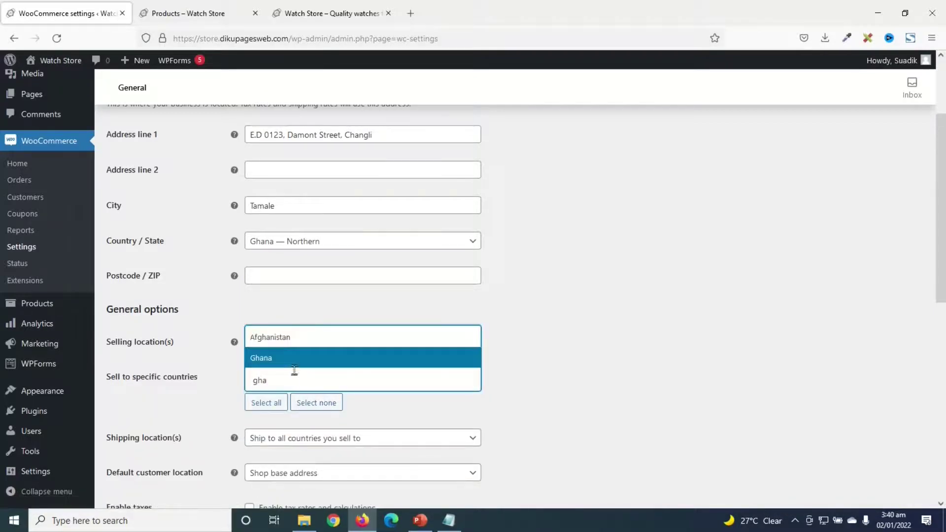
pyautogui.click(270, 364)
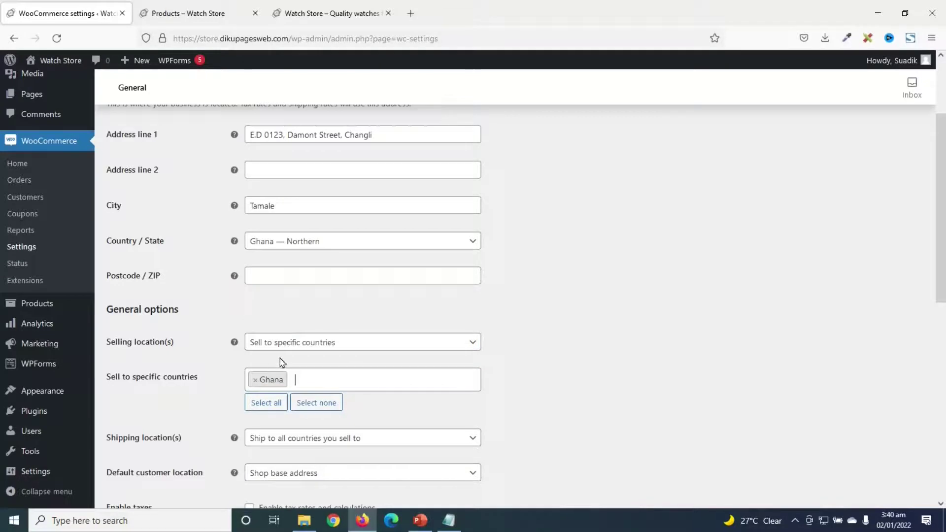
# Step: Add Nigeria and Cameroon to the specific countries the store sells to
pyautogui.click(327, 383)
pyautogui.write('nig')
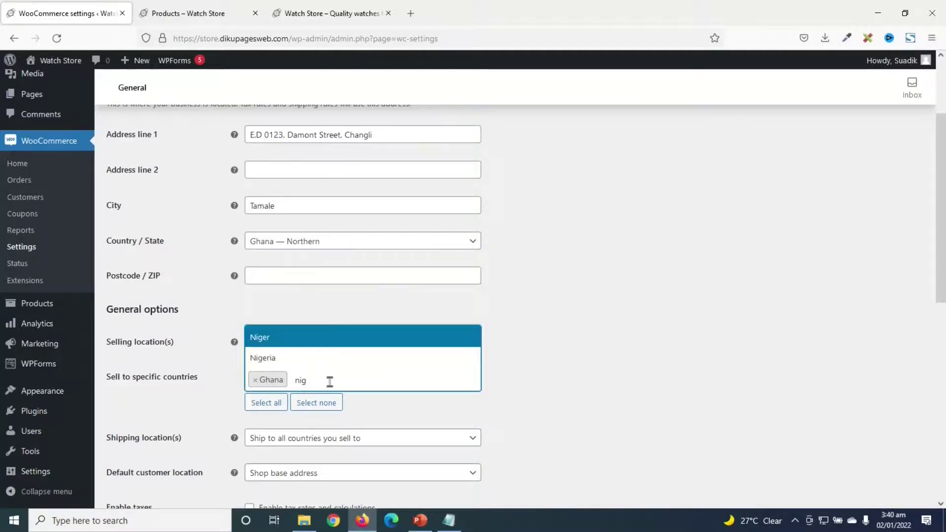
pyautogui.click(247, 357)
pyautogui.write('ca')
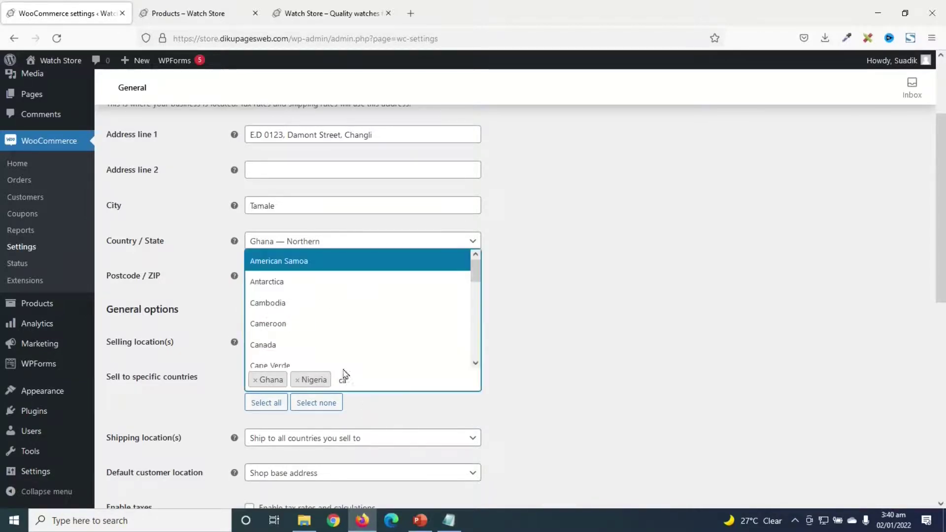
pyautogui.click(305, 325)
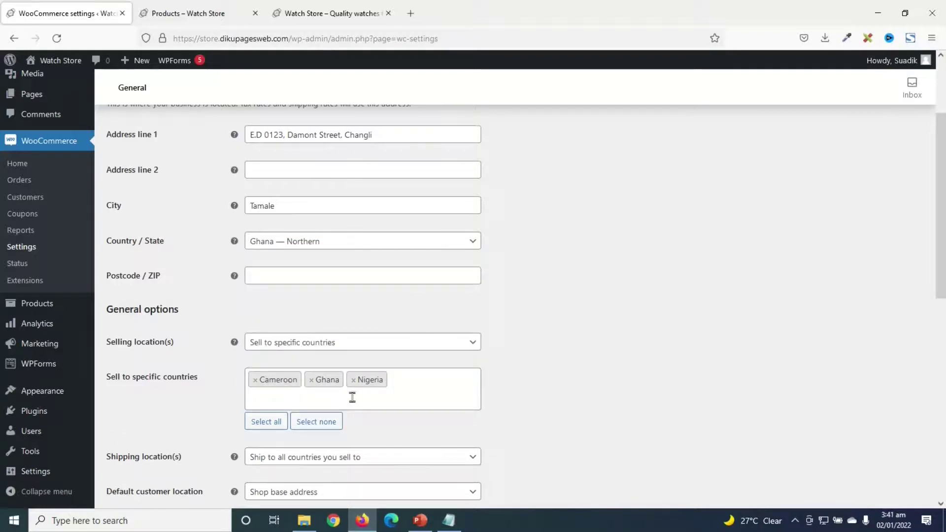
# Step: Remove Cameroon and Nigeria from the specific countries the store sells to, keeping only Ghana
pyautogui.click(255, 380)
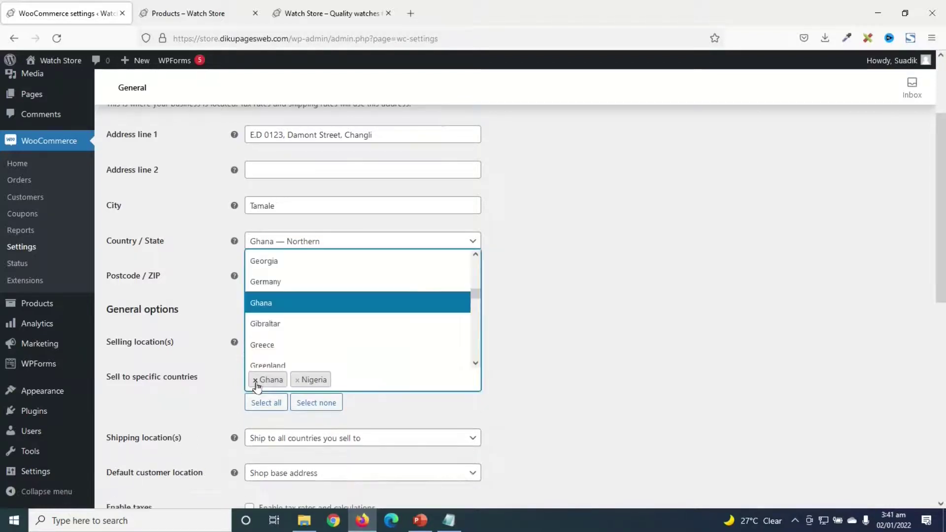
pyautogui.click(297, 379)
pyautogui.click(545, 401)
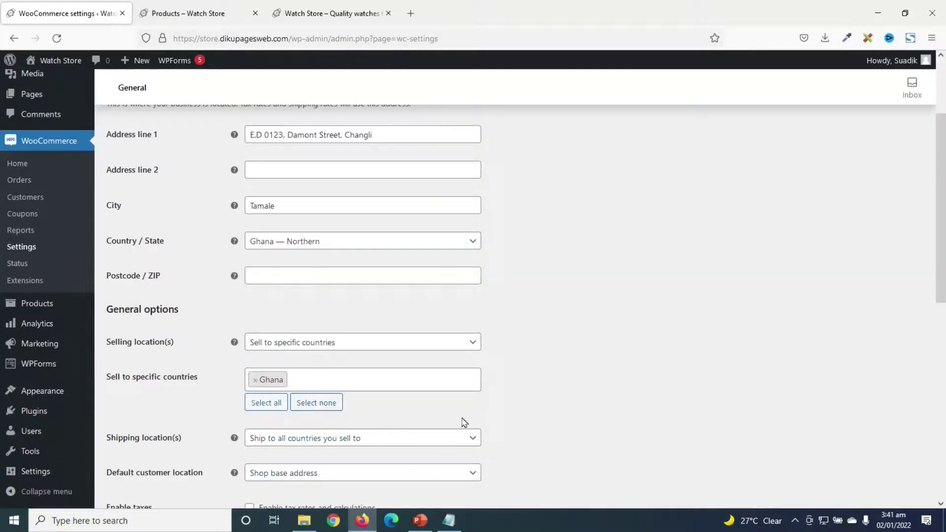
# Step: Set the store currency to Ghana cedi (₵) and save the general settings
pyautogui.scroll(1, 556, 260)
pyautogui.scroll(-4, 552, 263)
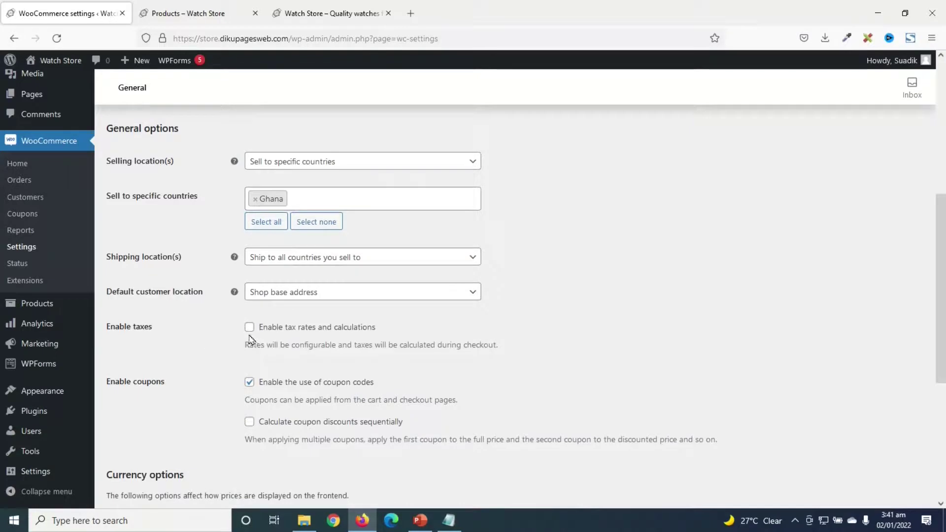
pyautogui.scroll(-1, 353, 335)
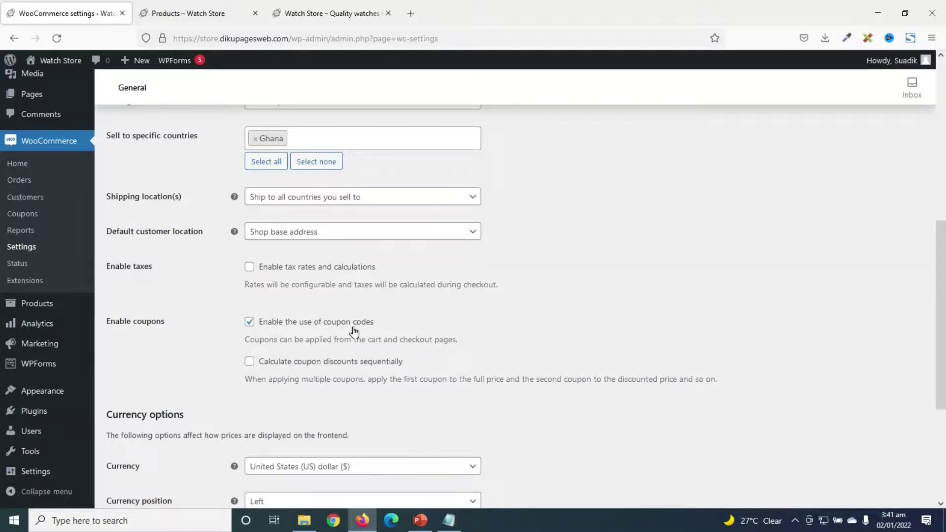
pyautogui.scroll(-1, 360, 327)
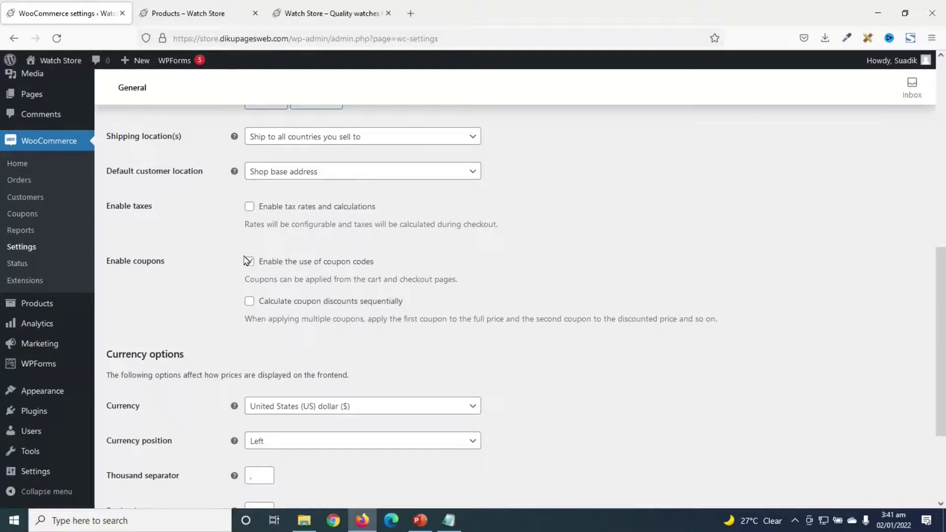
pyautogui.scroll(-1, 317, 278)
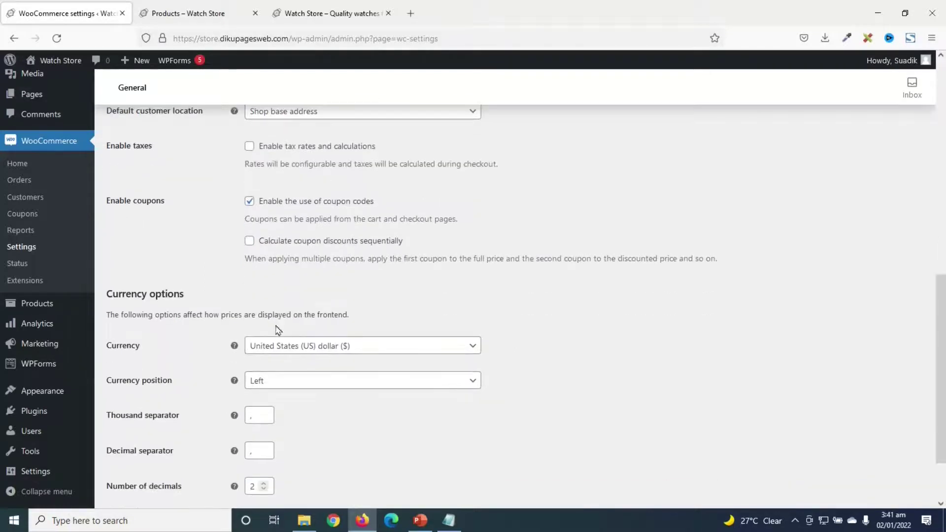
pyautogui.scroll(-2, 350, 360)
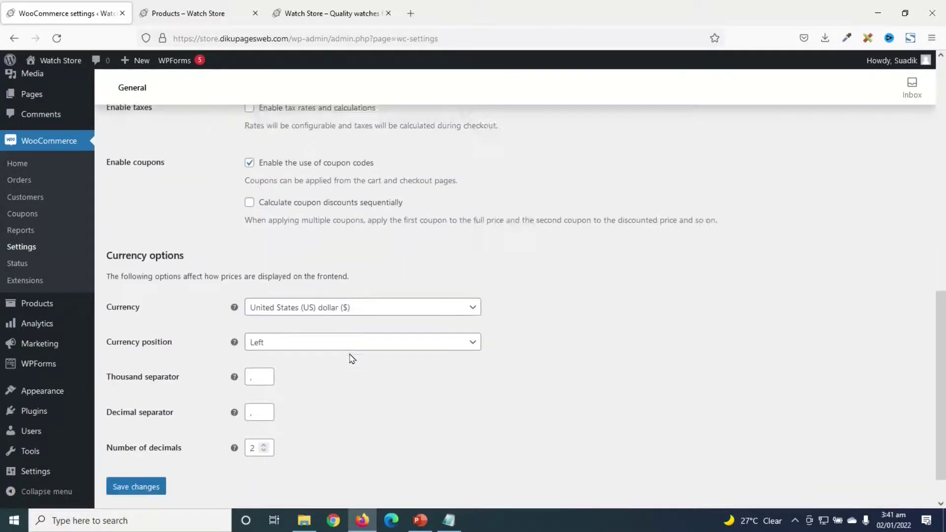
pyautogui.click(312, 269)
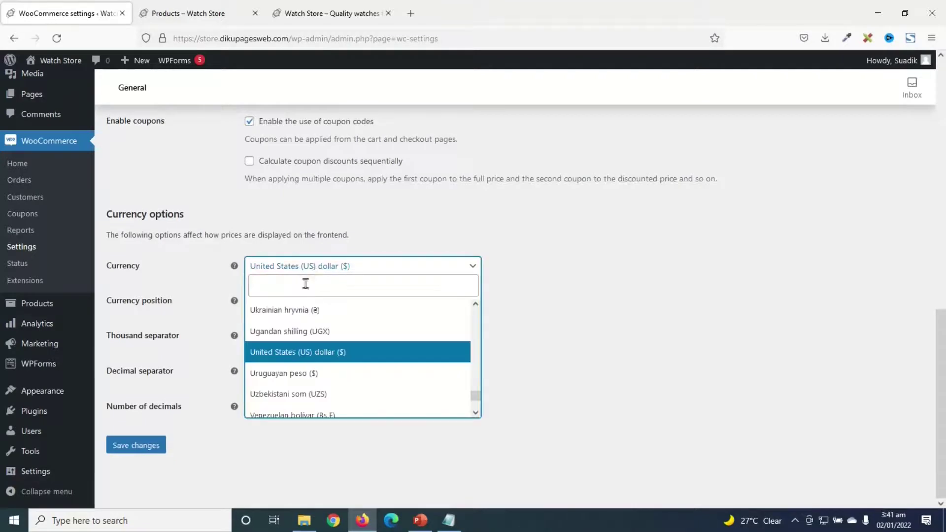
pyautogui.click(296, 293)
pyautogui.write('ghana')
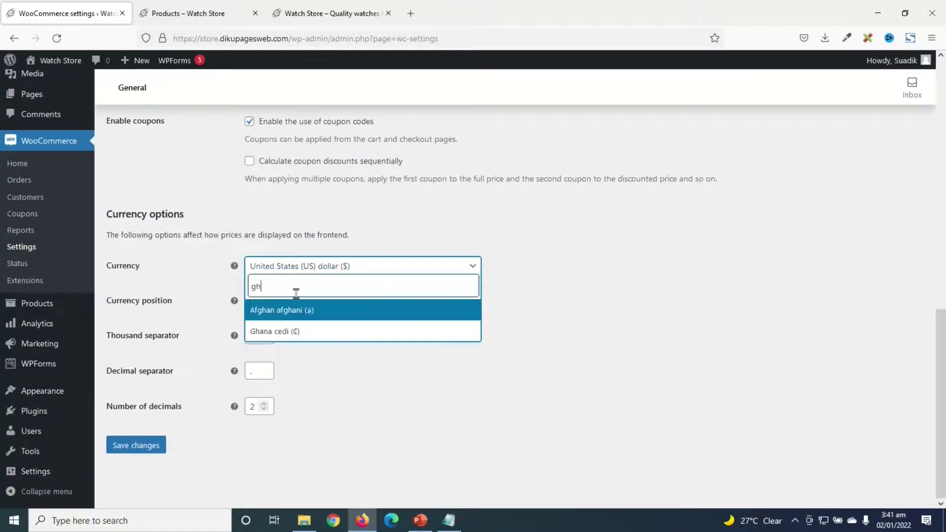
pyautogui.click(265, 315)
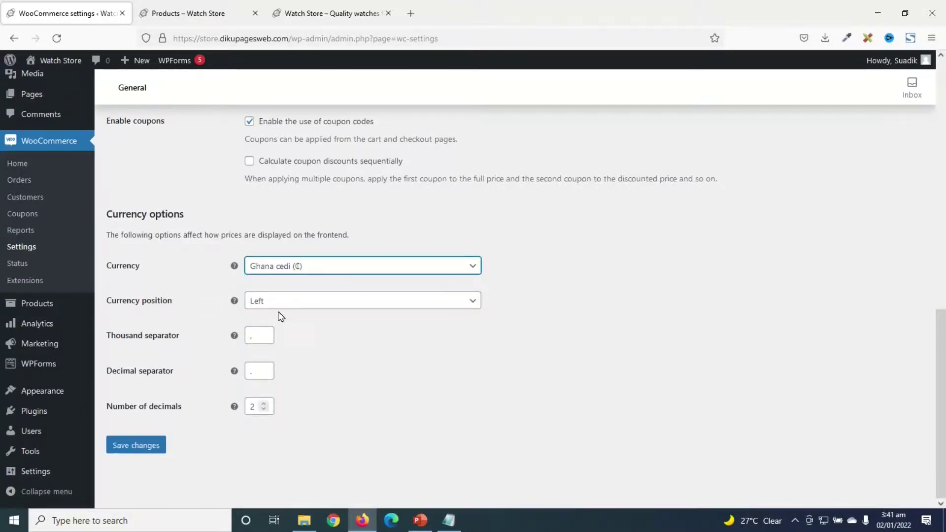
pyautogui.click(132, 447)
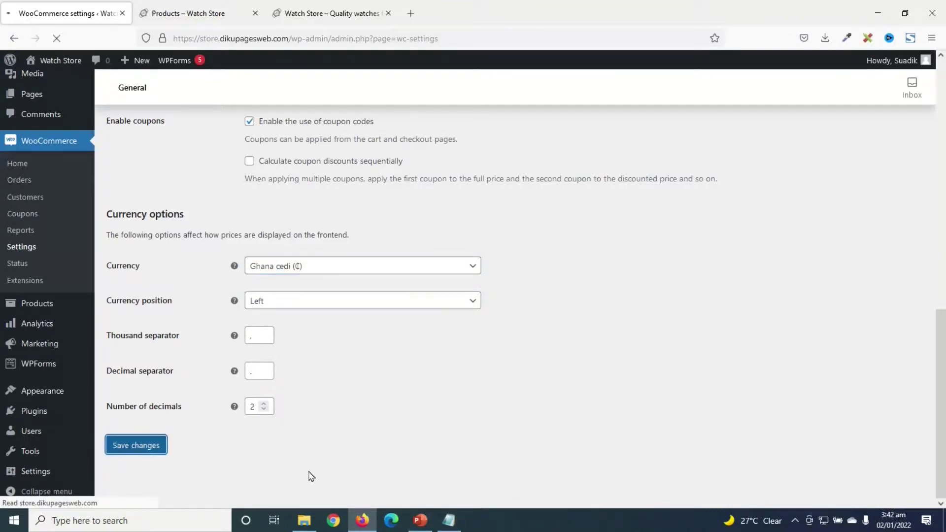
# Step: Reload the storefront's Products page and check the currency of the product prices
pyautogui.click(202, 15)
pyautogui.click(57, 38)
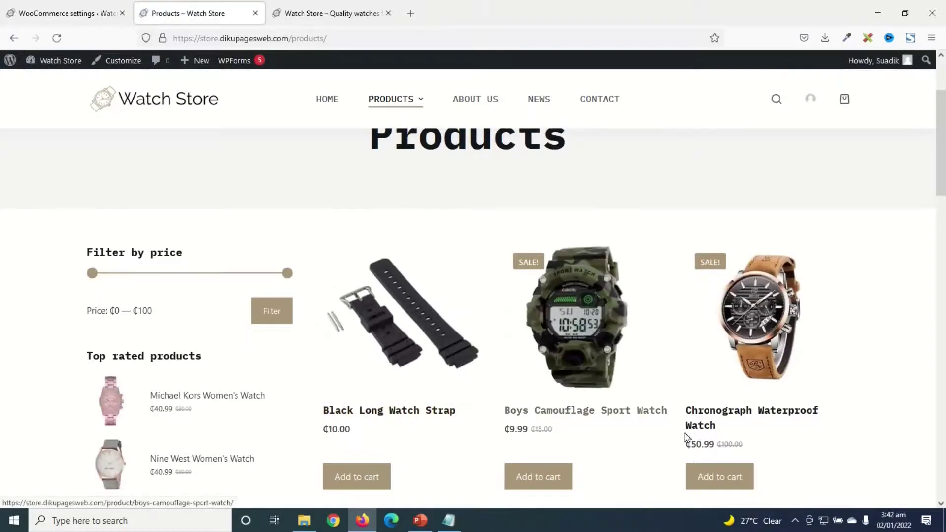
pyautogui.scroll(-8, 11, 234)
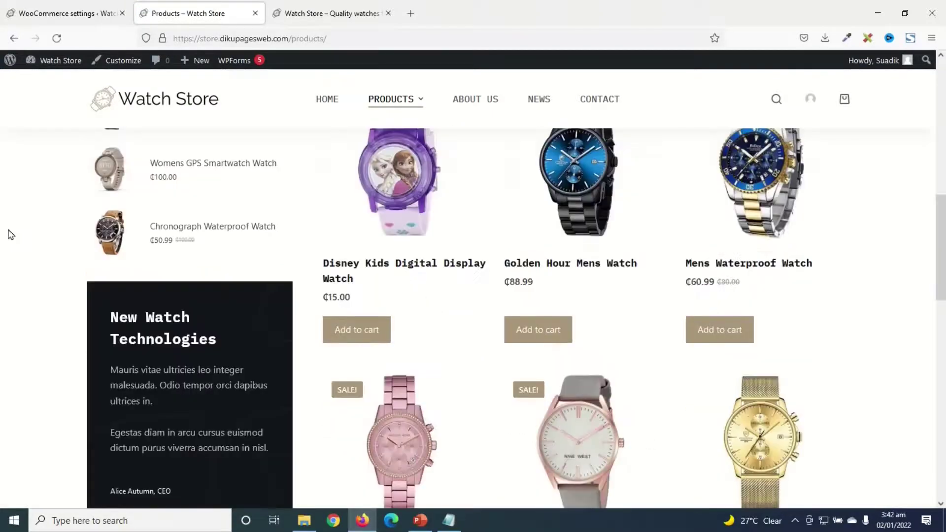
# Step: Review WooCommerce's general product settings, including the shop page, measurement units, reviews and ratings
pyautogui.click(43, 10)
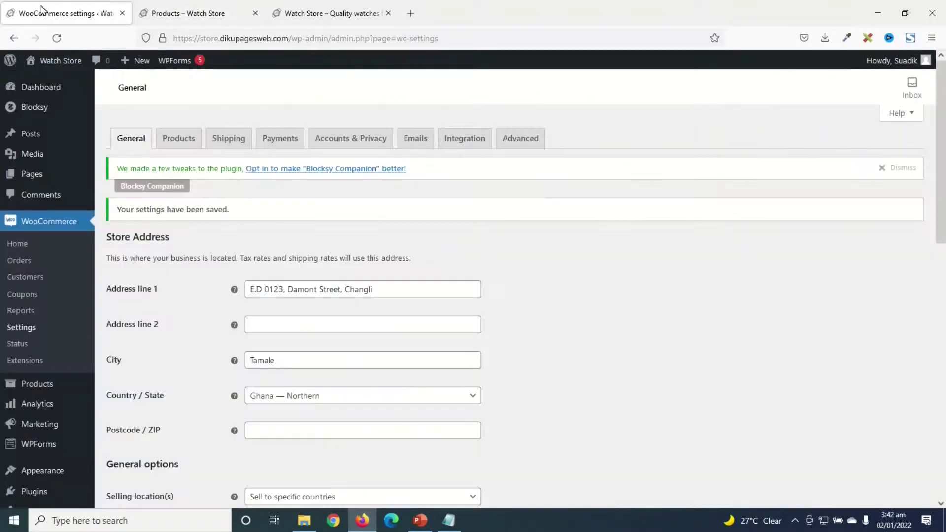
pyautogui.click(169, 139)
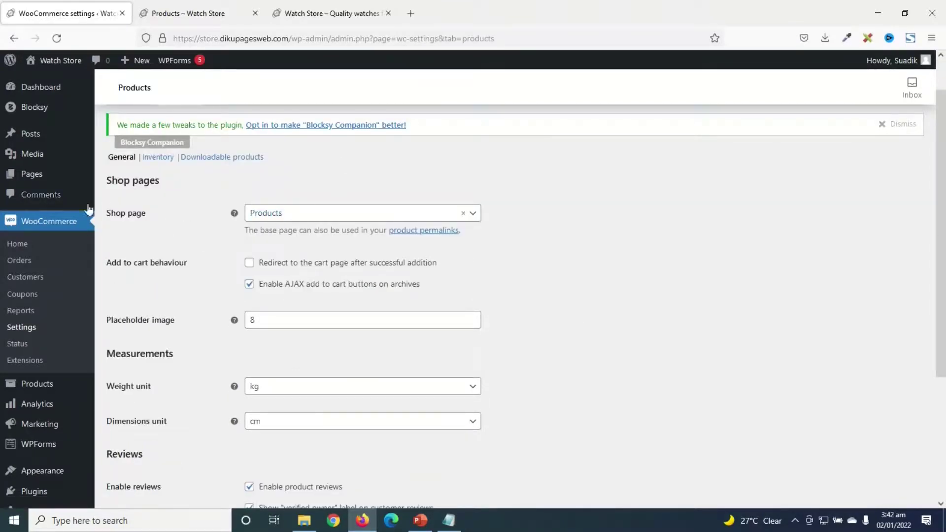
pyautogui.click(281, 217)
pyautogui.click(287, 217)
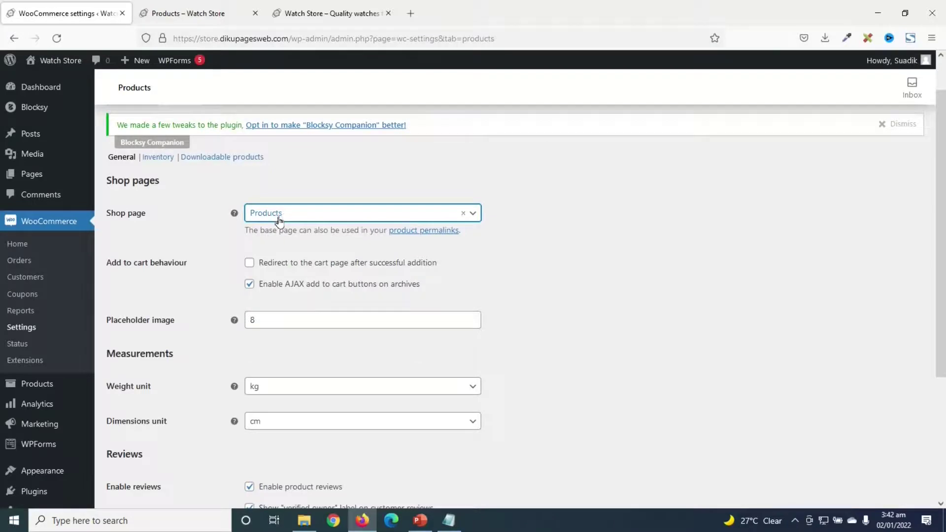
pyautogui.scroll(-5, 354, 191)
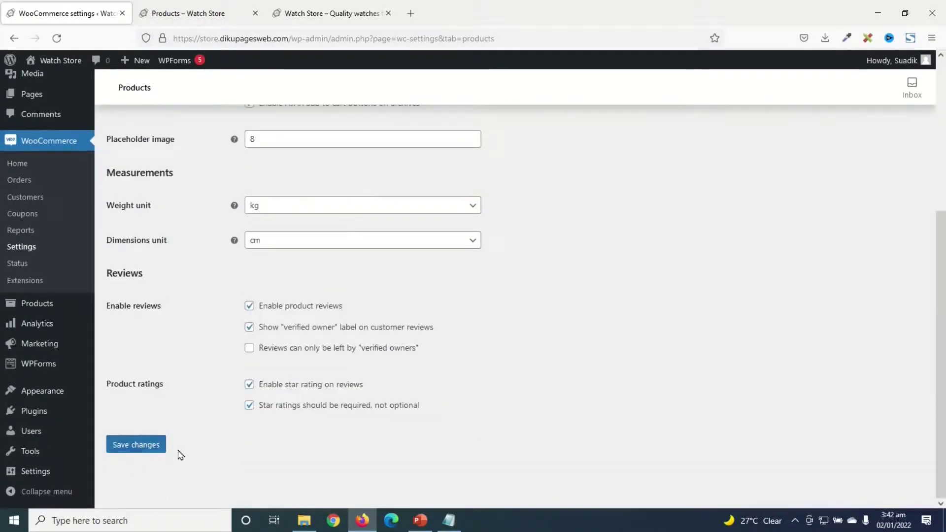
pyautogui.scroll(4, 183, 449)
# Step: In the product inventory settings, set the low stock threshold to 5 and save the changes
pyautogui.click(158, 156)
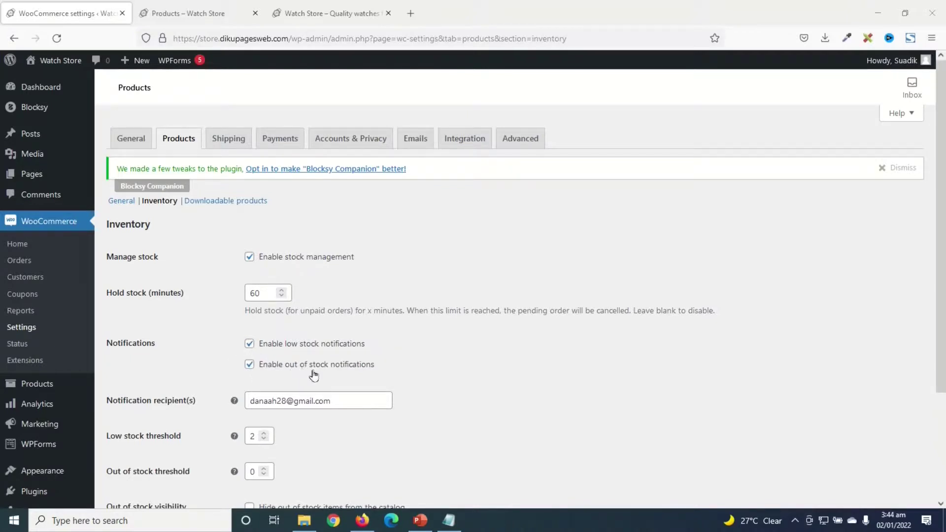
pyautogui.scroll(-2, 361, 333)
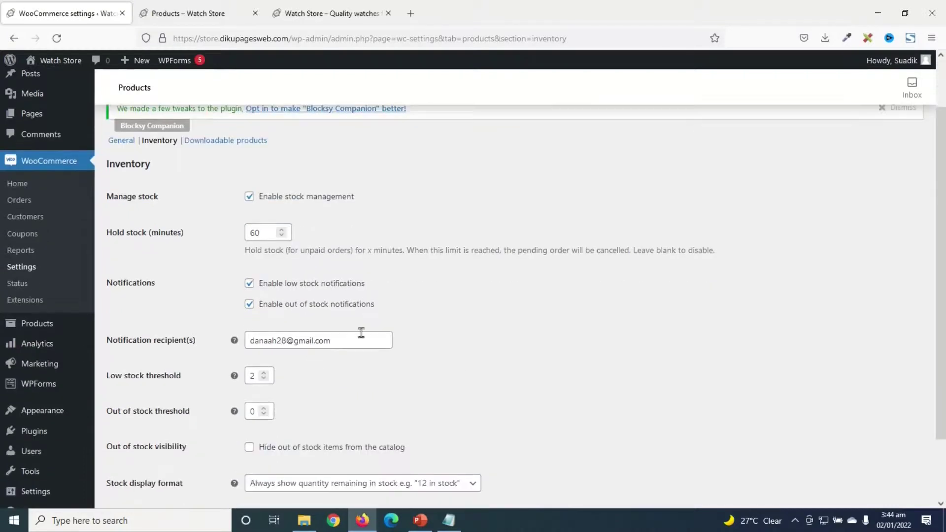
pyautogui.moveTo(353, 341); pyautogui.dragTo(217, 335)
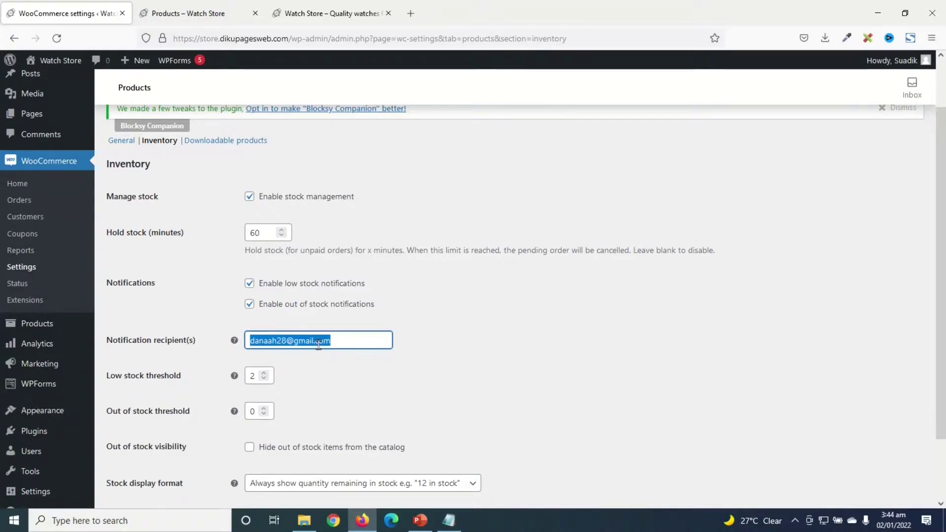
pyautogui.doubleClick(252, 379)
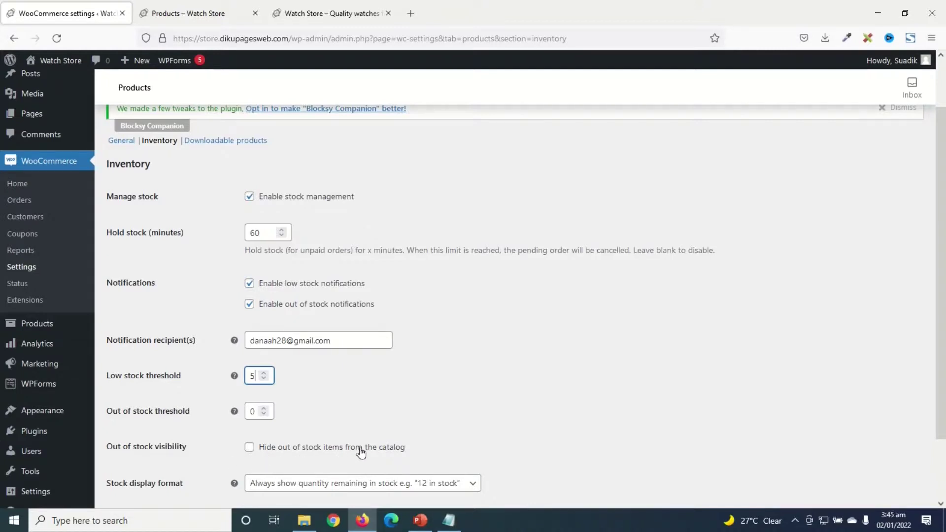
pyautogui.scroll(-2, 420, 466)
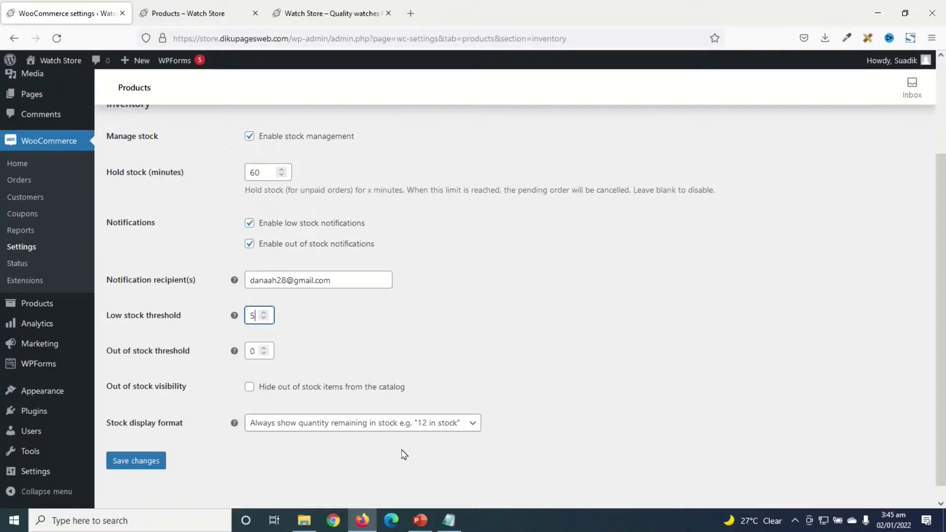
pyautogui.click(136, 463)
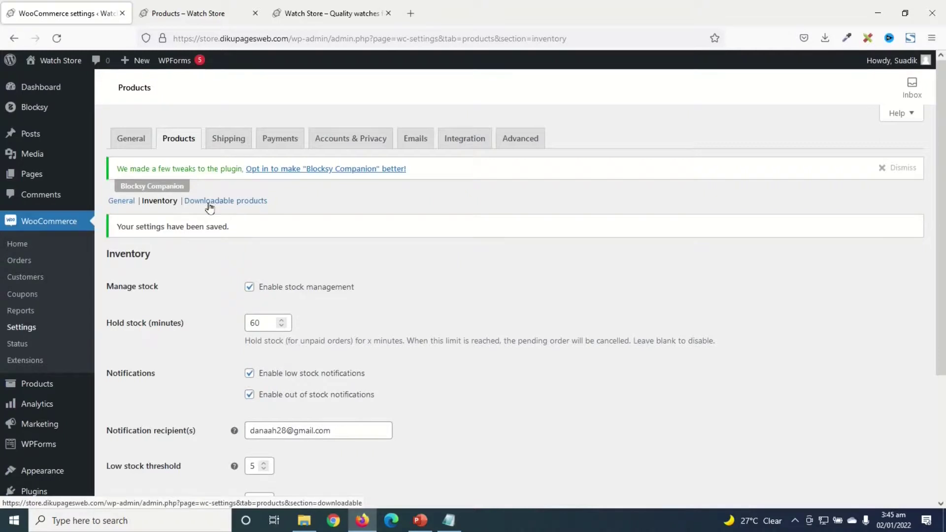
# Step: Add a shipping zone named "Northern Region" that covers the region Northern, Ghana
pyautogui.click(230, 140)
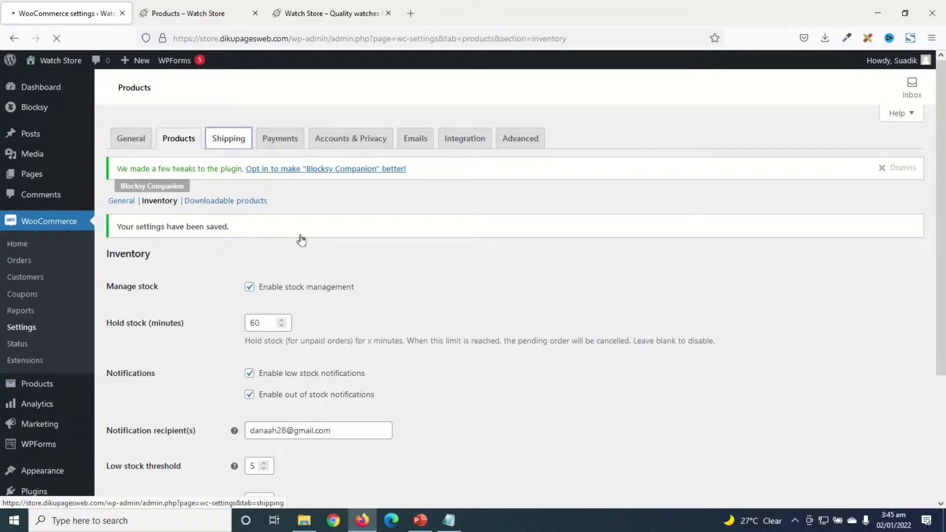
pyautogui.click(213, 227)
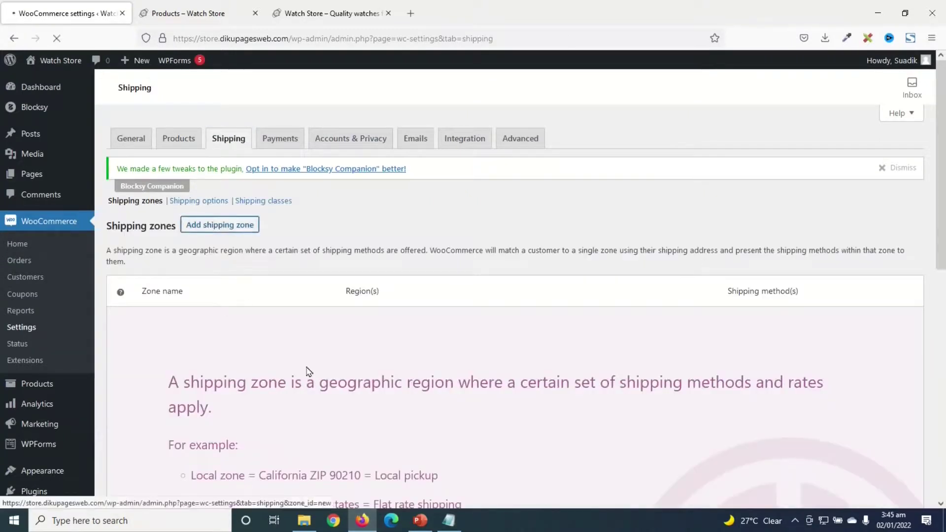
pyautogui.click(288, 260)
pyautogui.write('Northern Region')
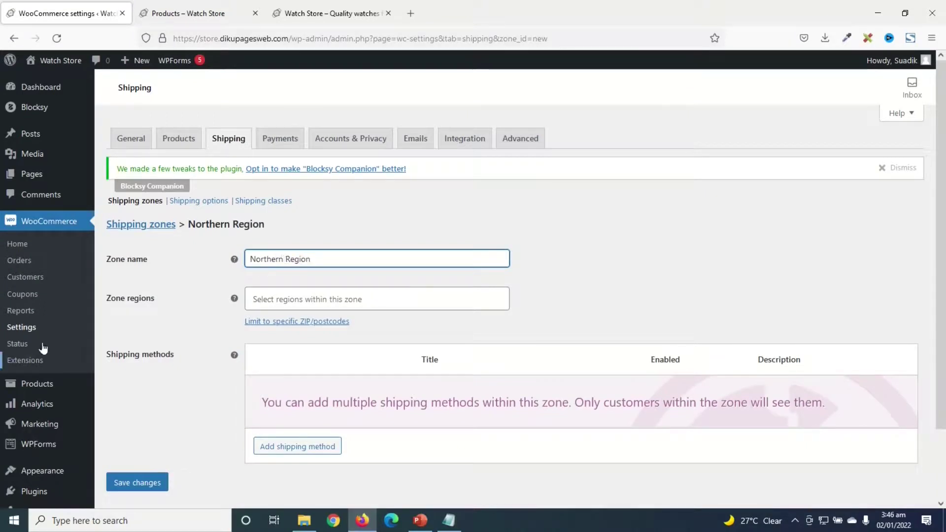
pyautogui.click(270, 300)
pyautogui.scroll(-3, 317, 355)
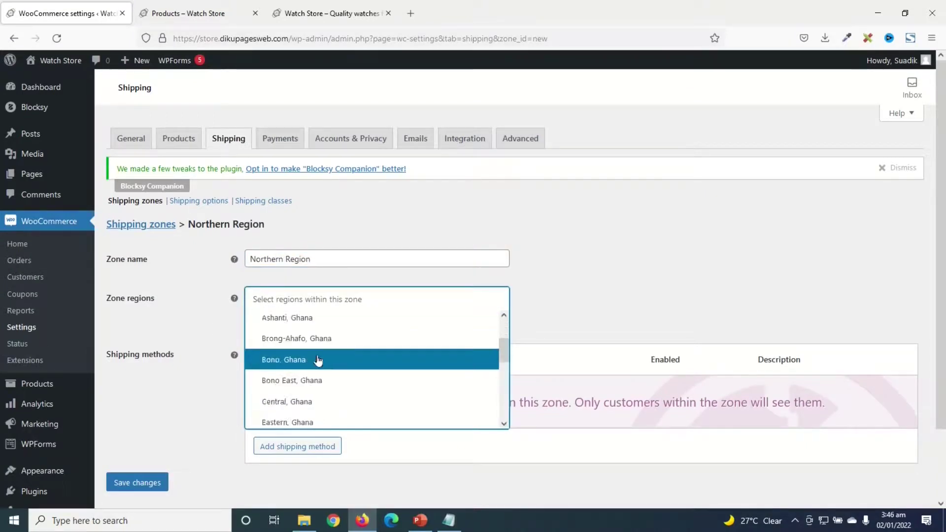
pyautogui.scroll(-3, 330, 391)
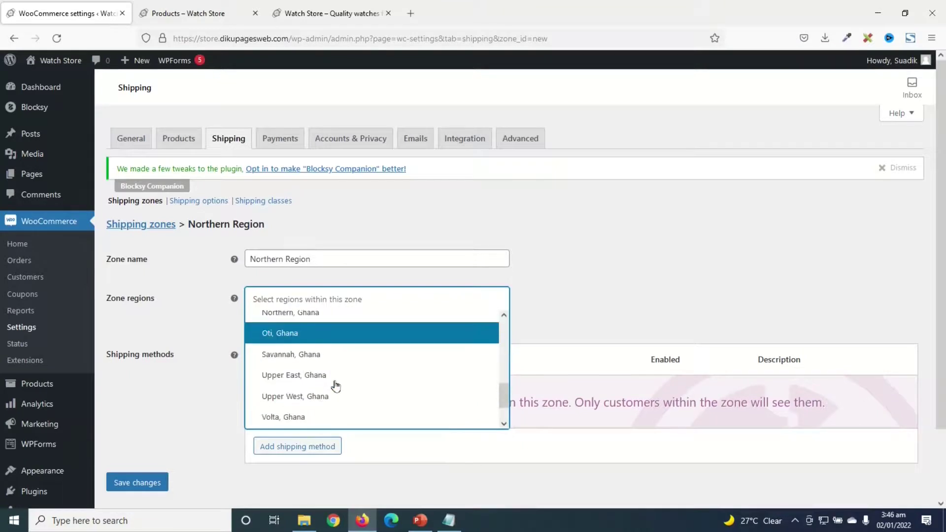
pyautogui.scroll(3, 330, 394)
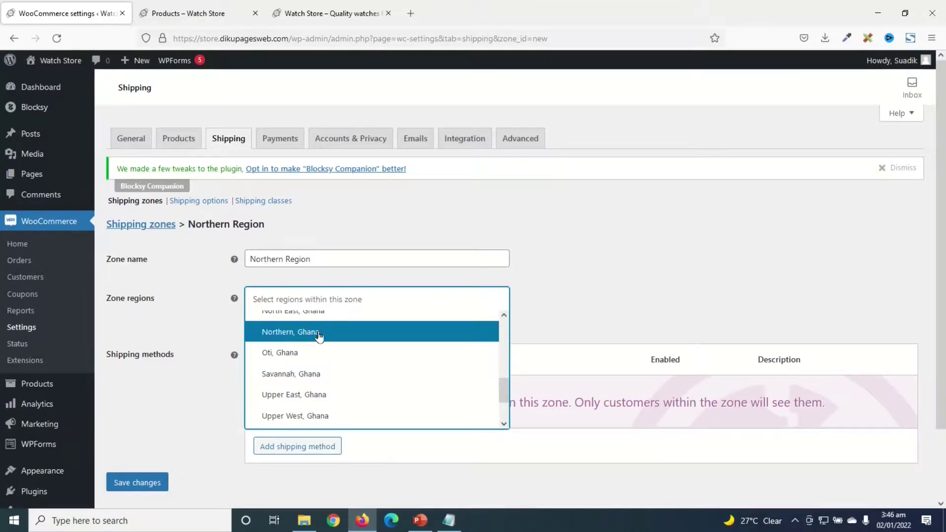
pyautogui.click(338, 332)
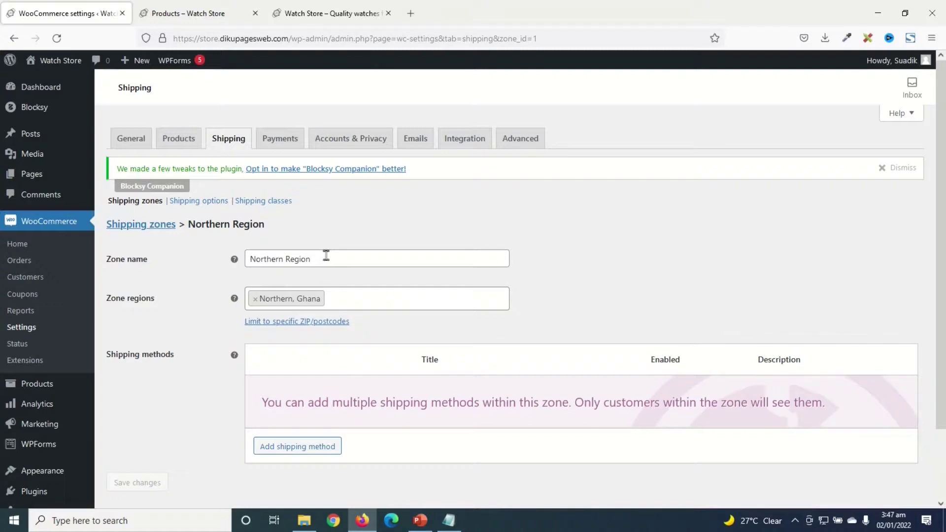
# Step: Add Free shipping as a shipping method for the Northern Region zone
pyautogui.click(297, 449)
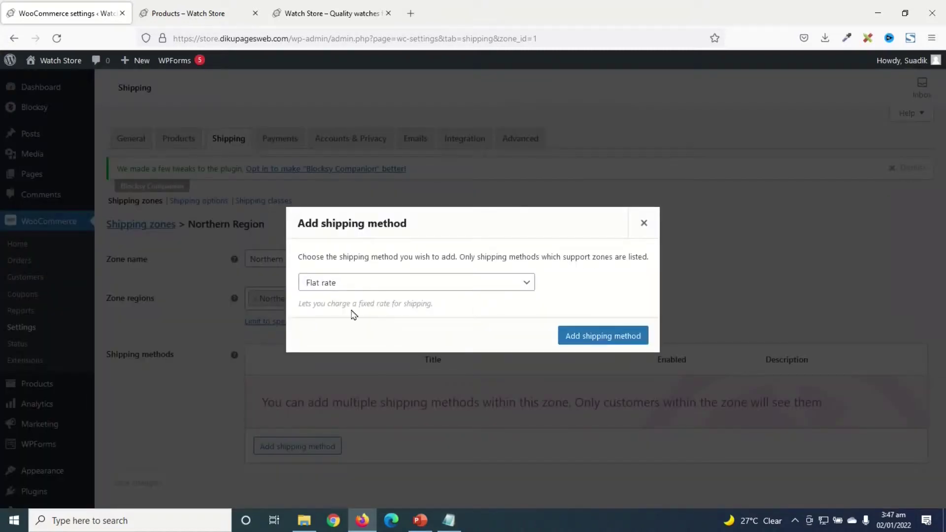
pyautogui.click(366, 285)
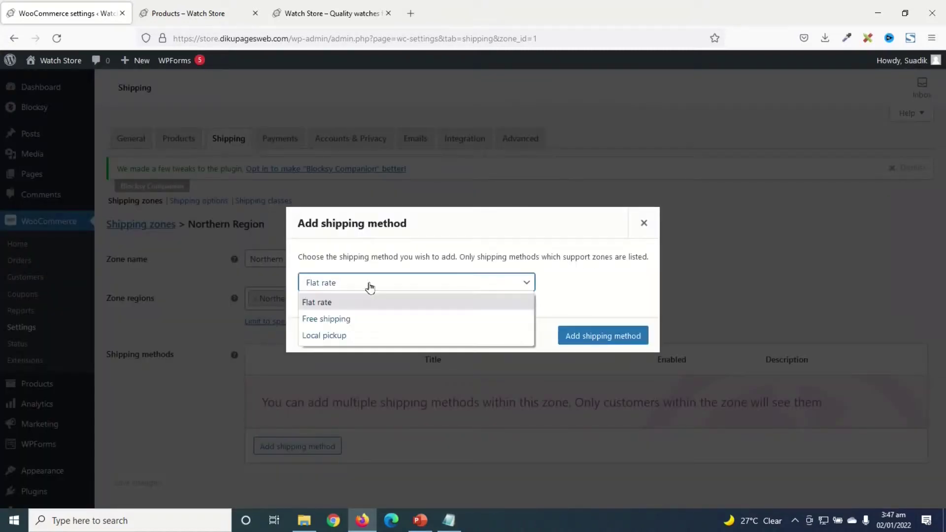
pyautogui.click(346, 321)
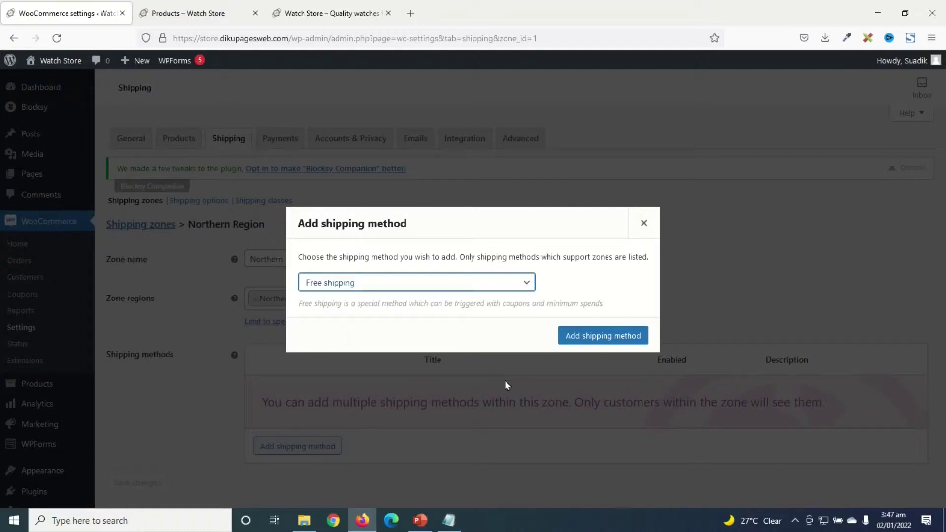
pyautogui.click(591, 338)
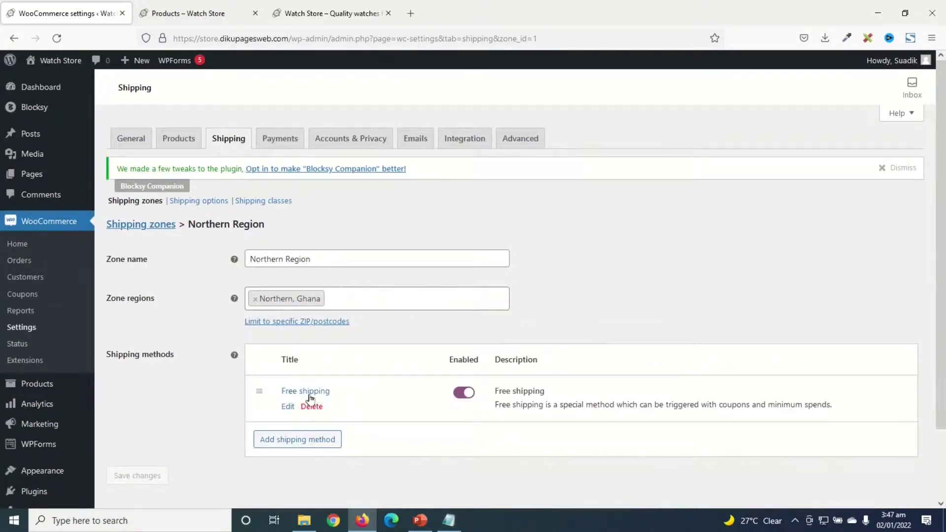
pyautogui.scroll(-1, 411, 507)
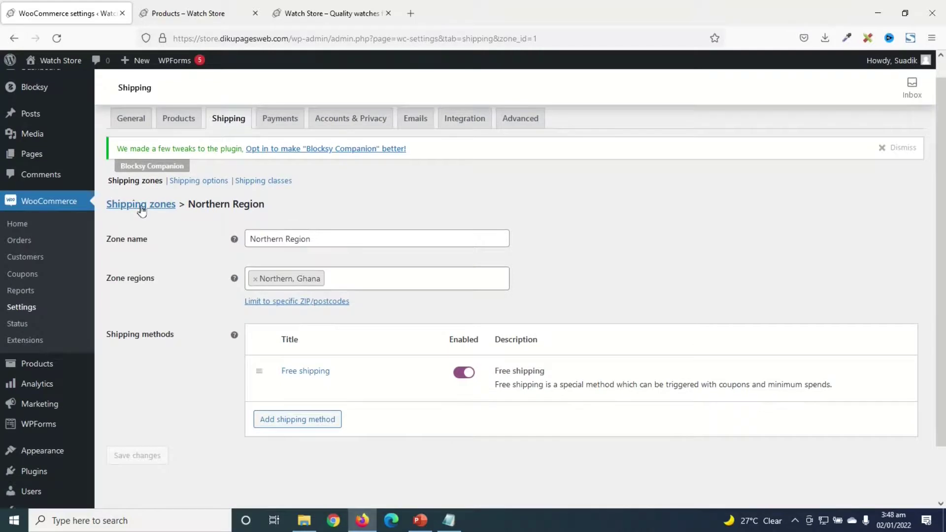
# Step: Add Free shipping as a shipping method for the zone of locations not covered by other zones
pyautogui.click(138, 204)
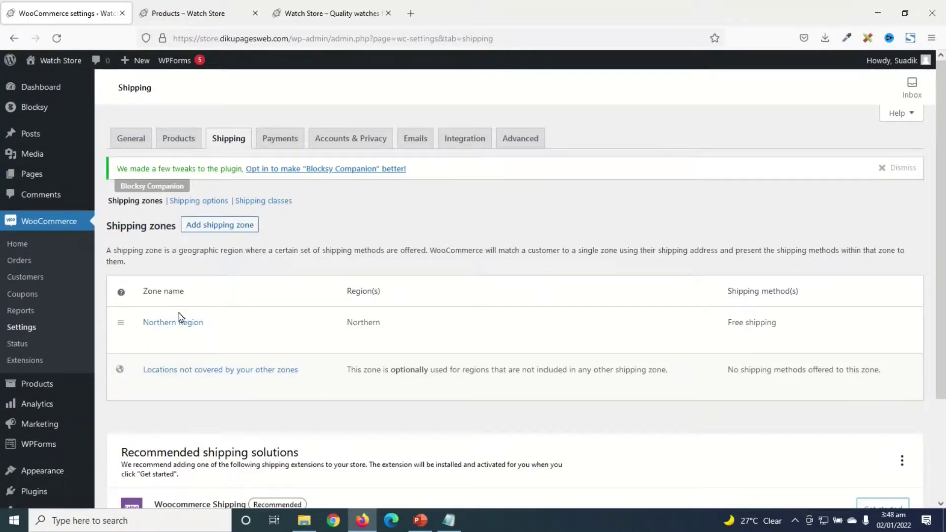
pyautogui.moveTo(211, 386)
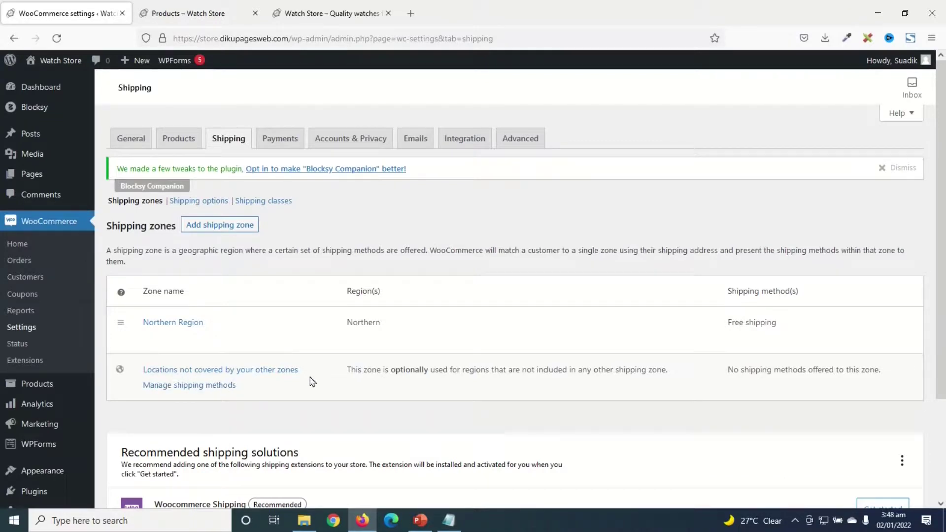
pyautogui.moveTo(201, 328)
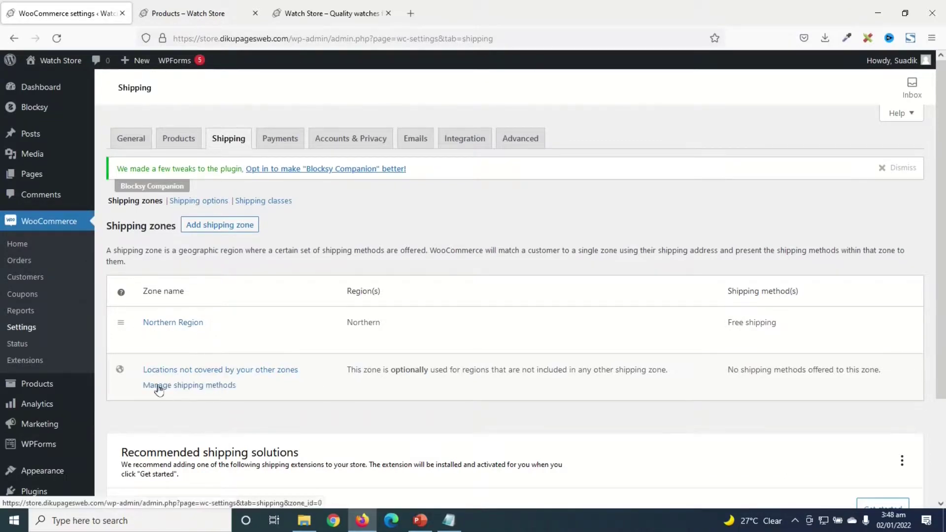
pyautogui.click(185, 390)
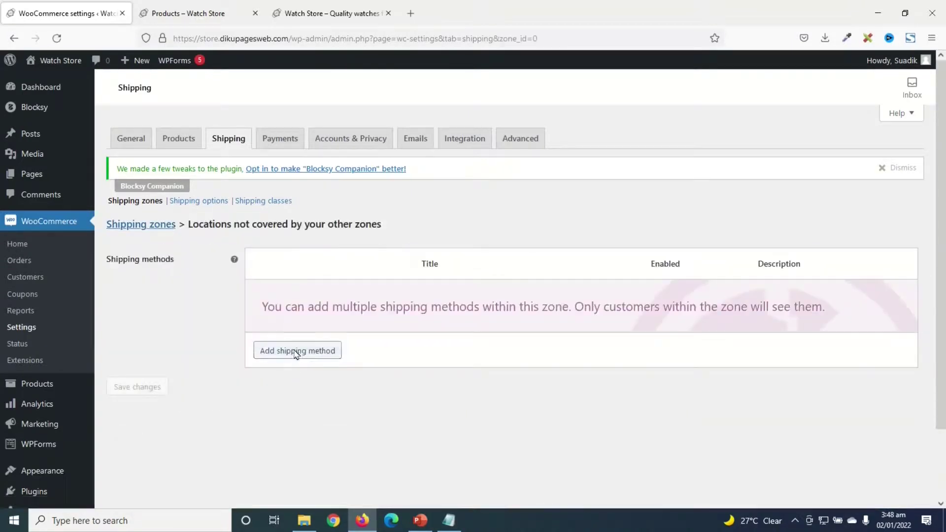
pyautogui.click(295, 350)
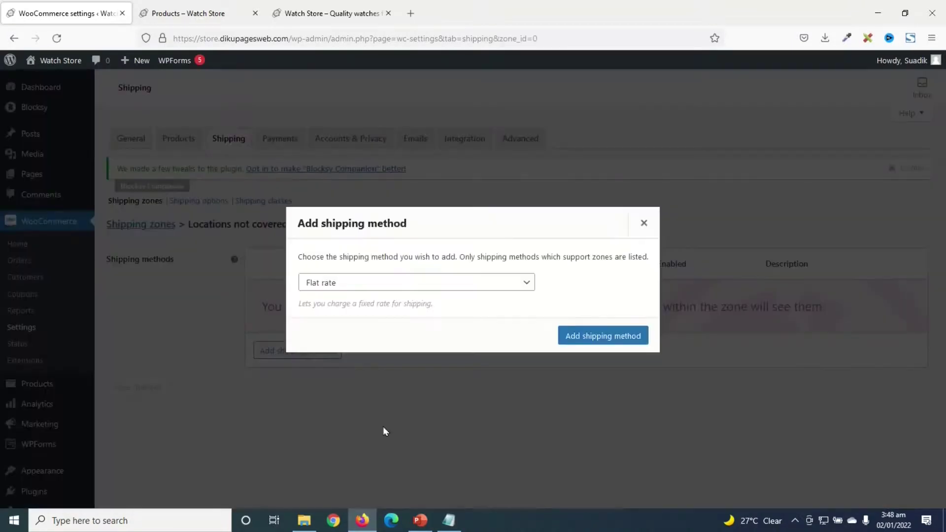
pyautogui.click(365, 285)
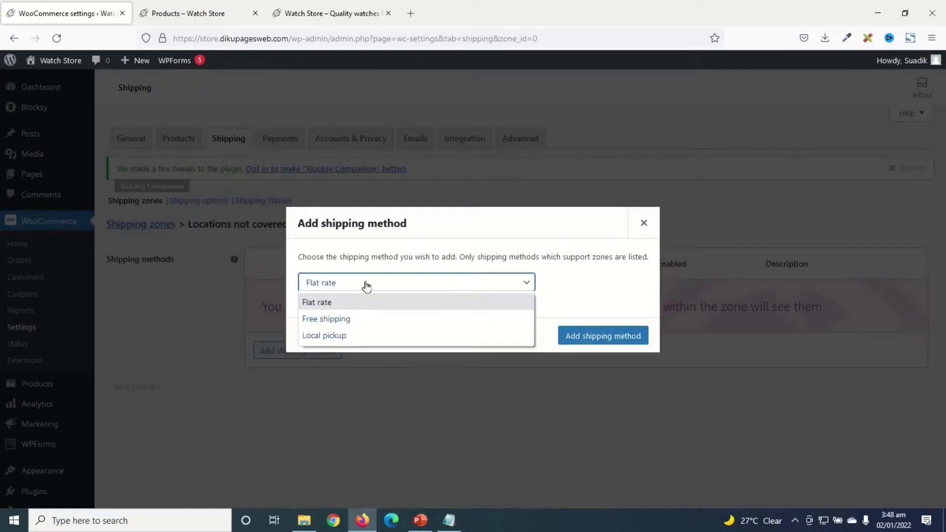
pyautogui.click(349, 321)
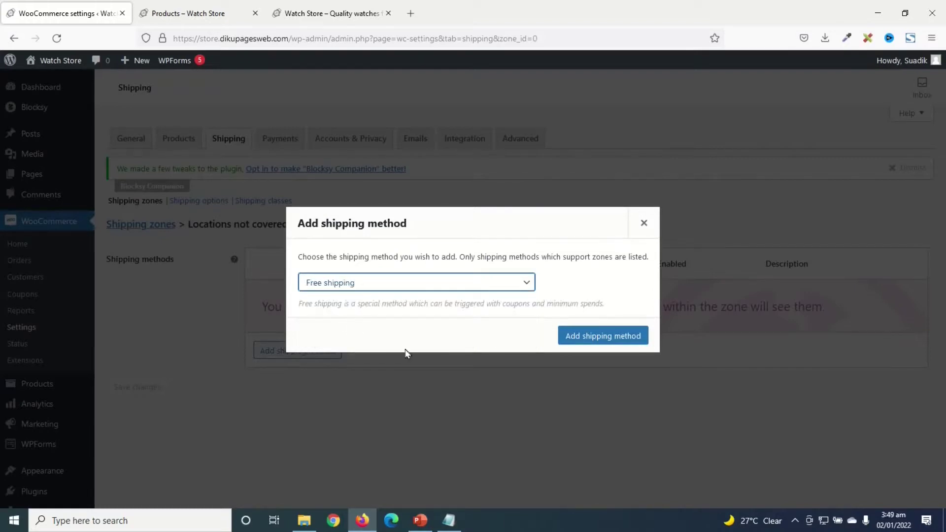
pyautogui.click(586, 339)
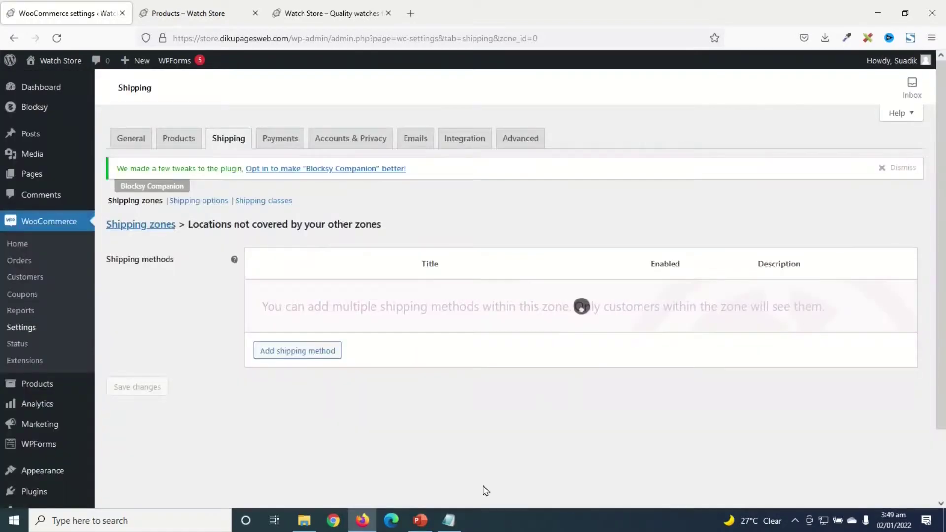
# Step: Make this zone's Free shipping require a minimum order amount of 100 and save the changes
pyautogui.moveTo(283, 298)
pyautogui.click(287, 314)
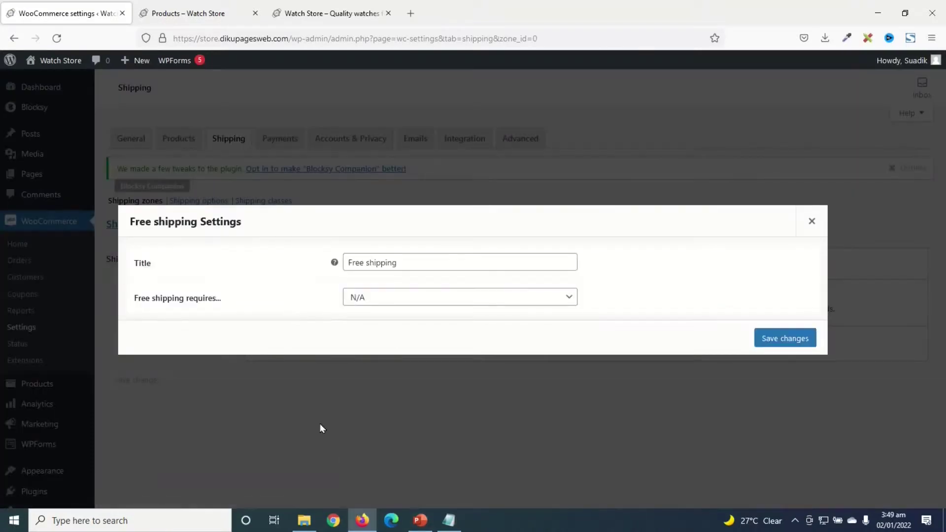
pyautogui.click(398, 298)
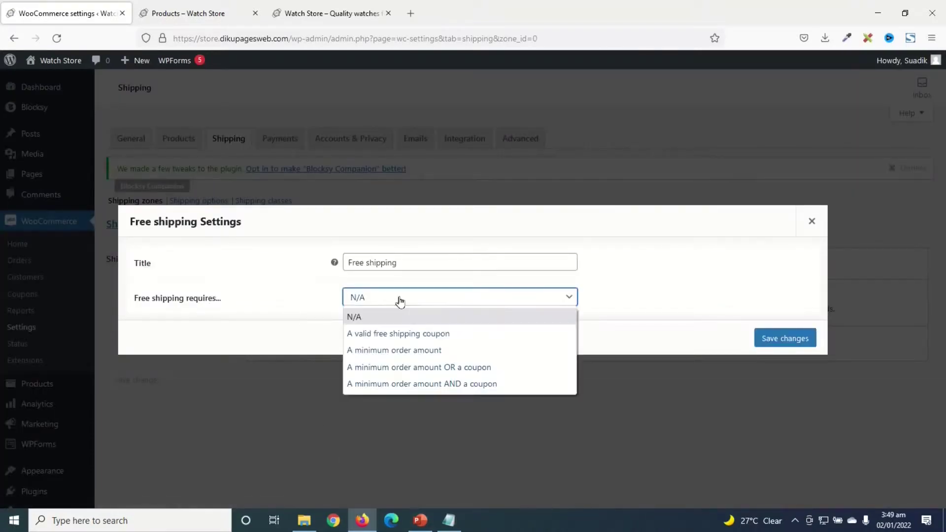
pyautogui.click(412, 351)
pyautogui.click(346, 295)
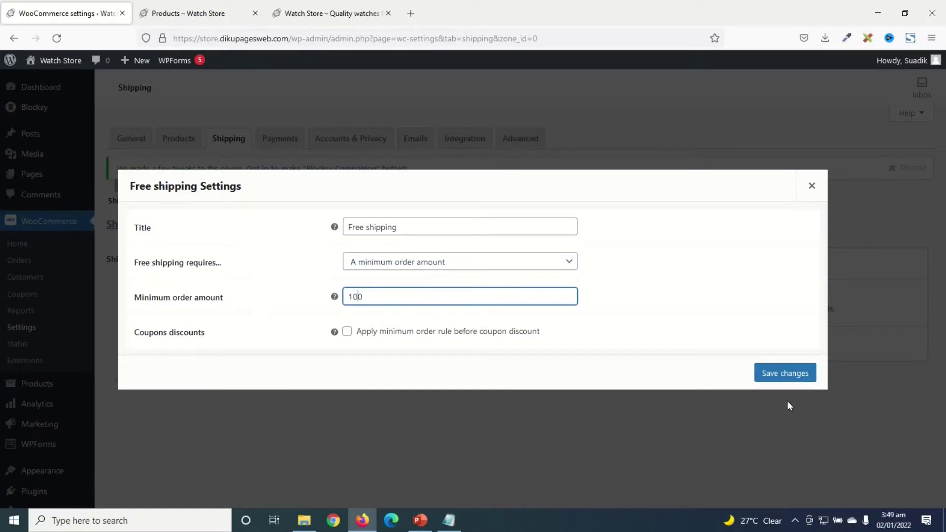
pyautogui.click(781, 375)
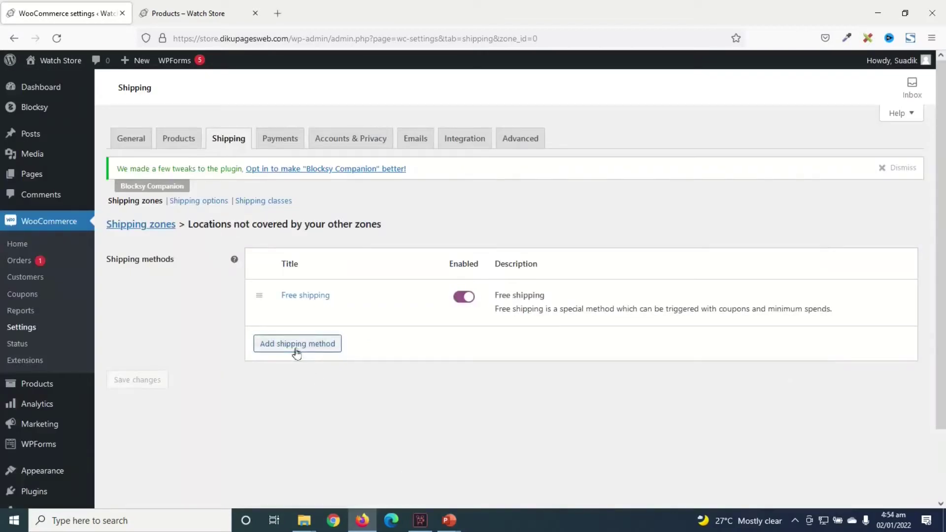
# Step: Add Flat rate as a second shipping method for the locations not covered by other zones
pyautogui.click(295, 344)
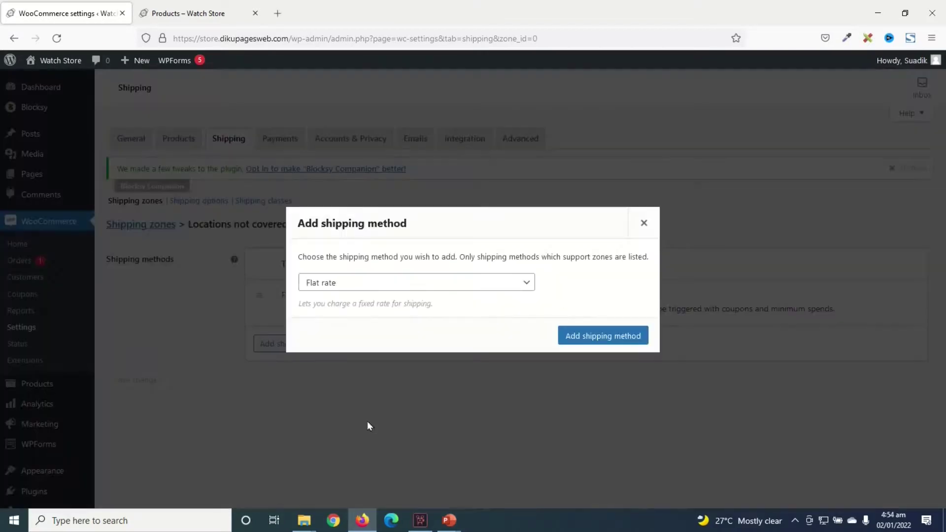
pyautogui.click(343, 285)
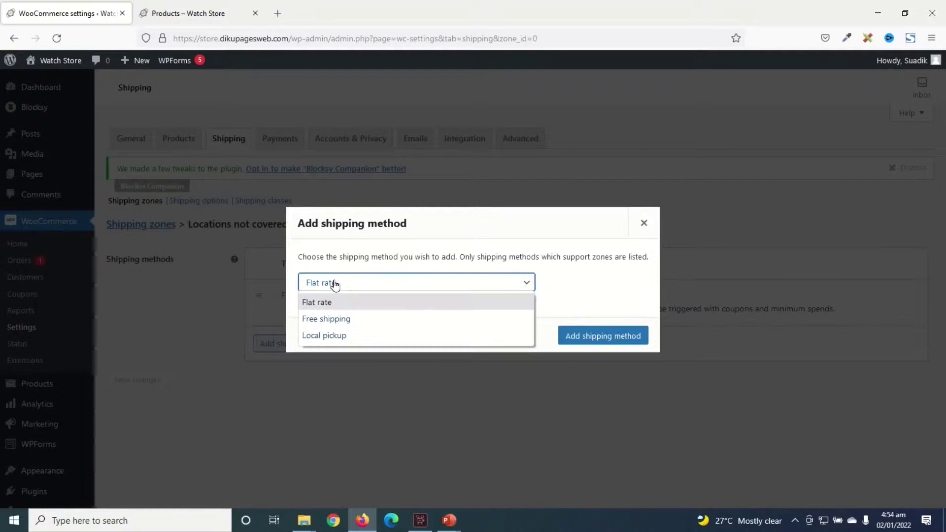
pyautogui.click(352, 302)
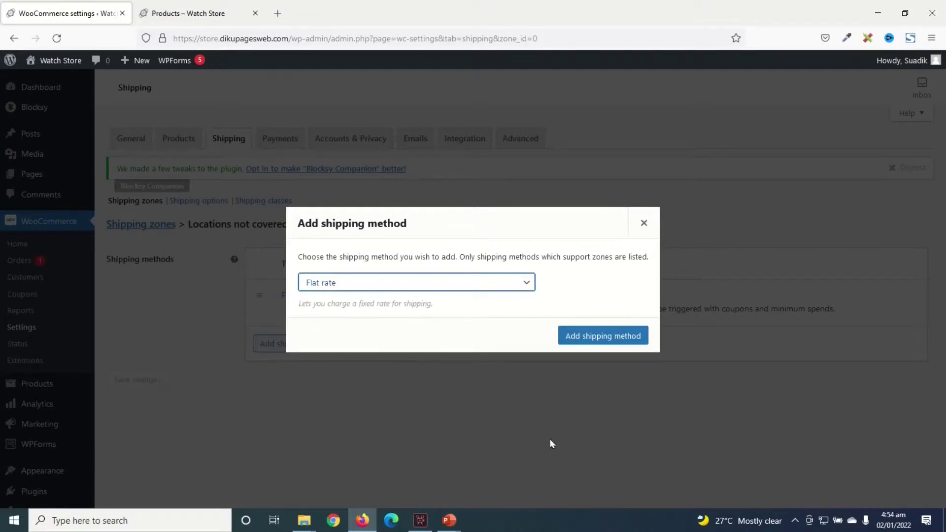
pyautogui.click(594, 343)
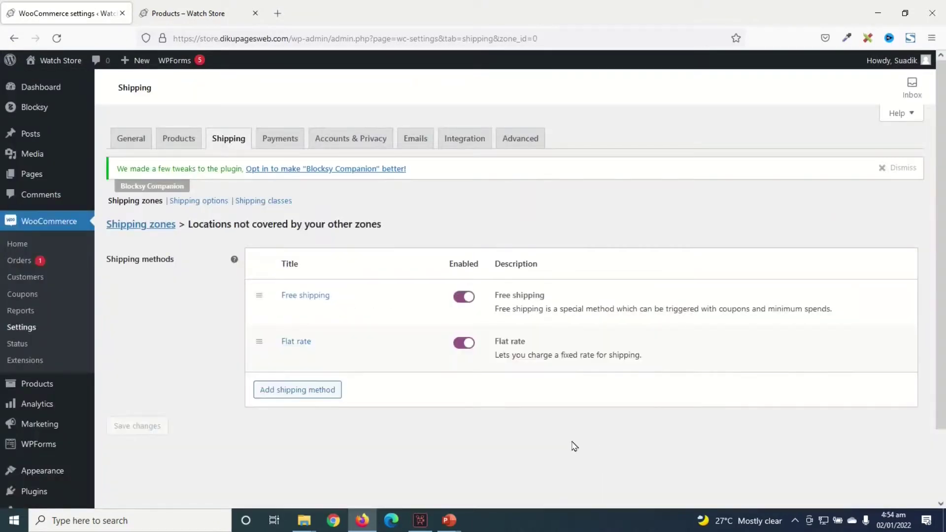
# Step: Set the Flat rate method's cost to 10 and its tax status to None, and save the changes
pyautogui.click(295, 341)
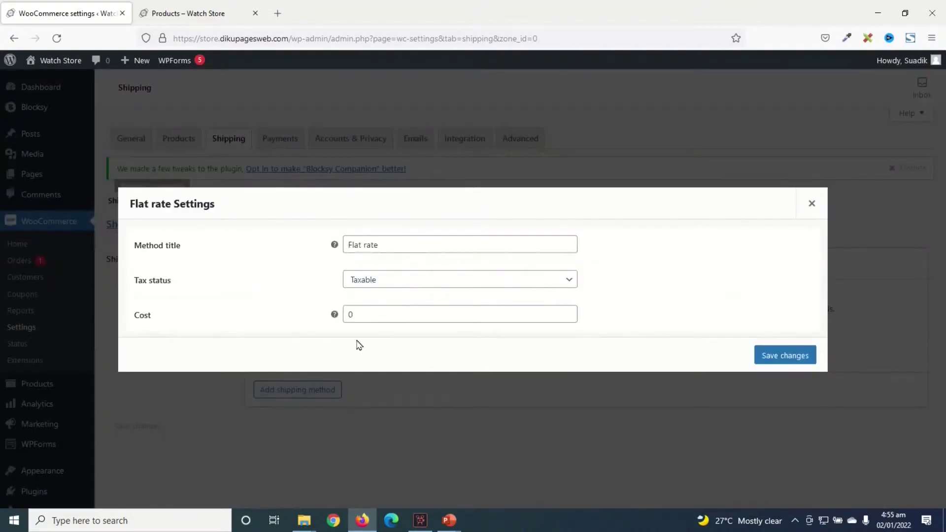
pyautogui.click(347, 315)
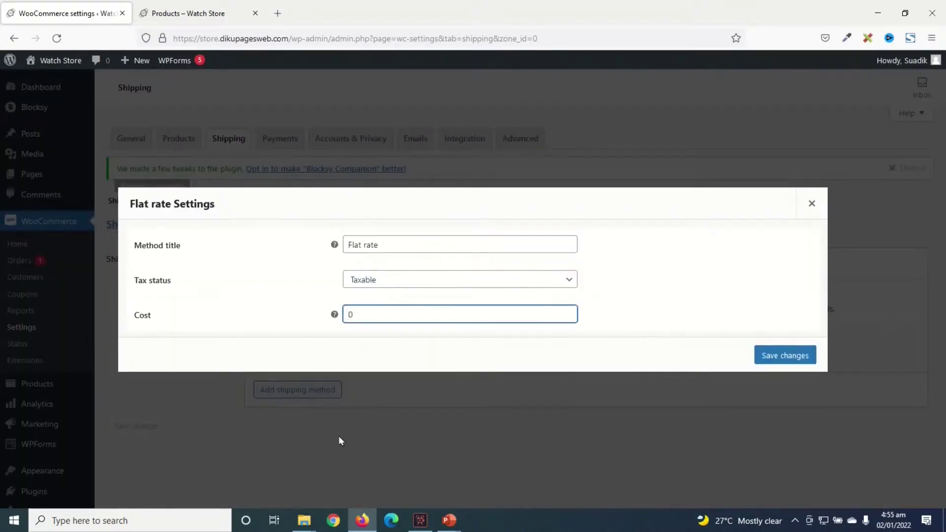
pyautogui.write('1')
pyautogui.click(426, 281)
pyautogui.click(382, 319)
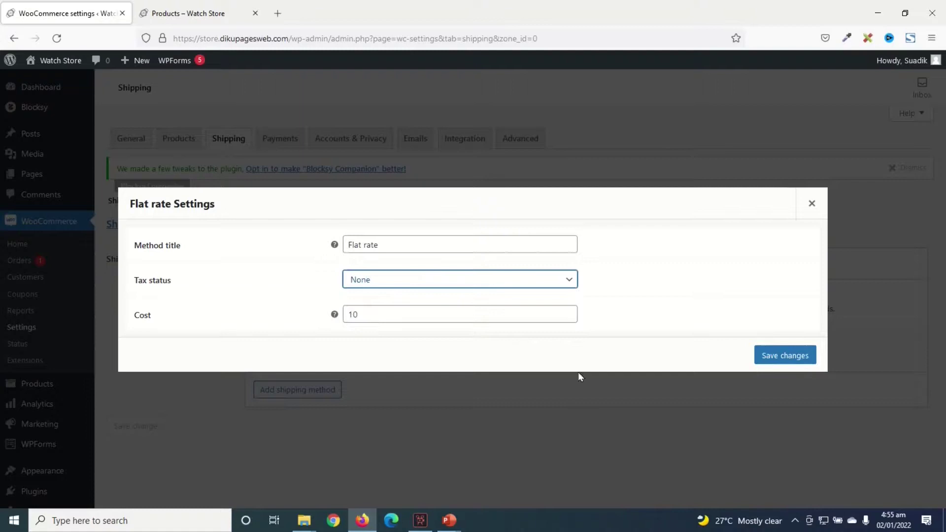
pyautogui.click(772, 366)
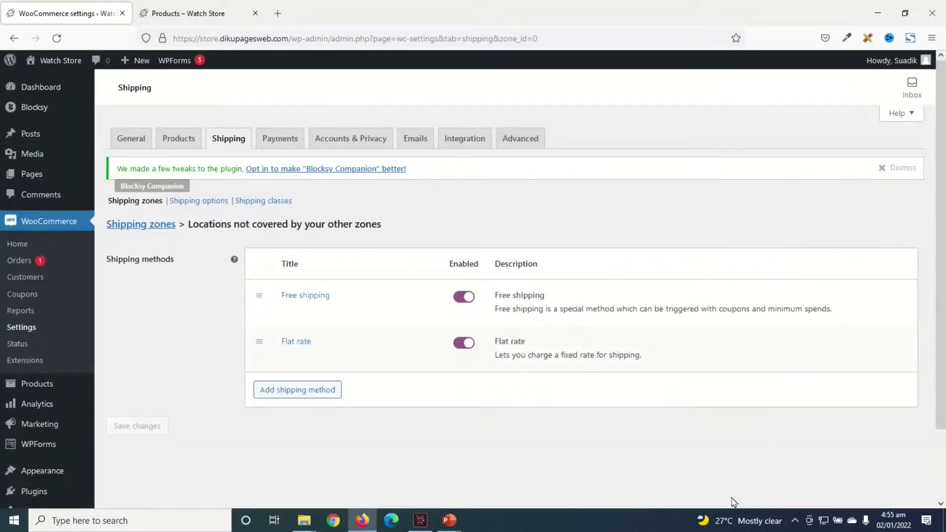
# Step: Enable Cash on delivery in the WooCommerce payment settings and save the changes
pyautogui.moveTo(297, 339)
pyautogui.click(277, 143)
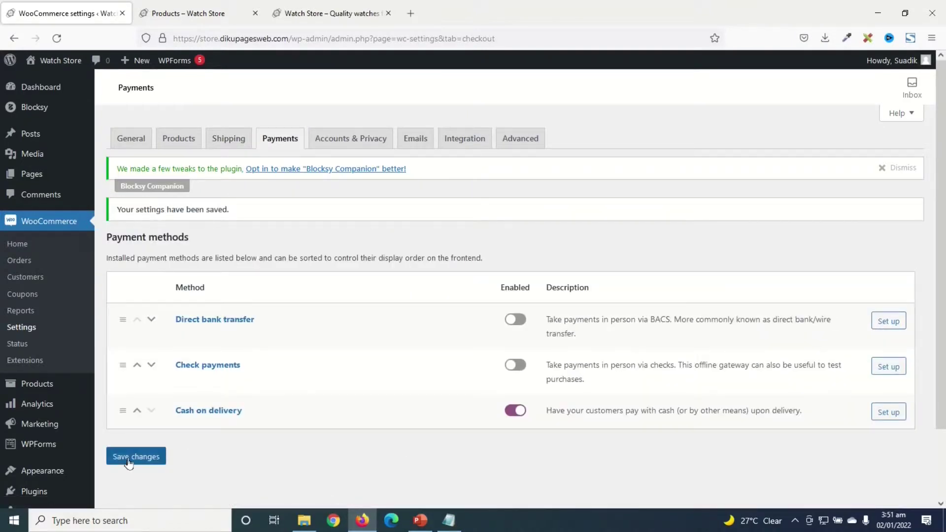
pyautogui.click(130, 460)
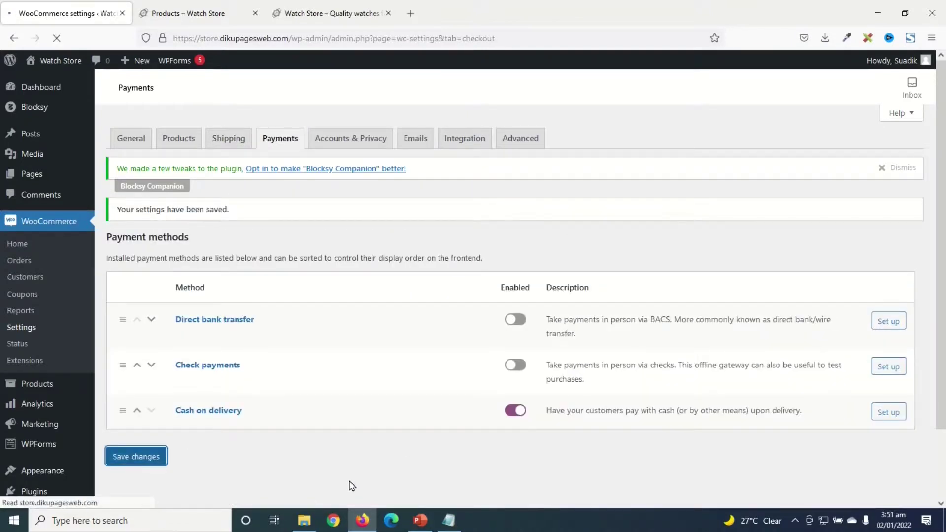
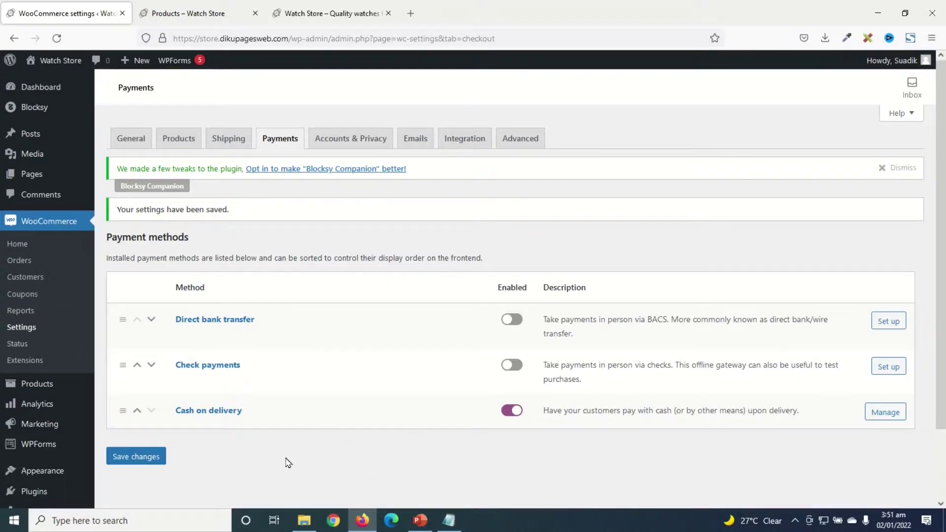
# Step: In the accounts and privacy settings, allow customer login during checkout and account creation both at checkout and on the "My account" page
pyautogui.click(344, 140)
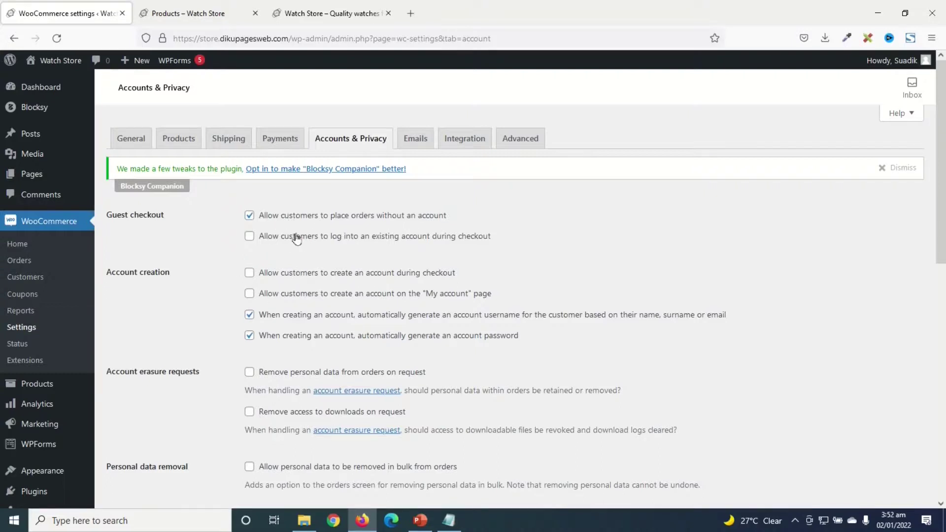
pyautogui.click(274, 238)
pyautogui.click(288, 274)
pyautogui.click(279, 293)
# Step: Turn off automatic generation of usernames and passwords for new accounts, and save the account settings
pyautogui.click(249, 315)
pyautogui.click(248, 337)
pyautogui.scroll(-10, 535, 329)
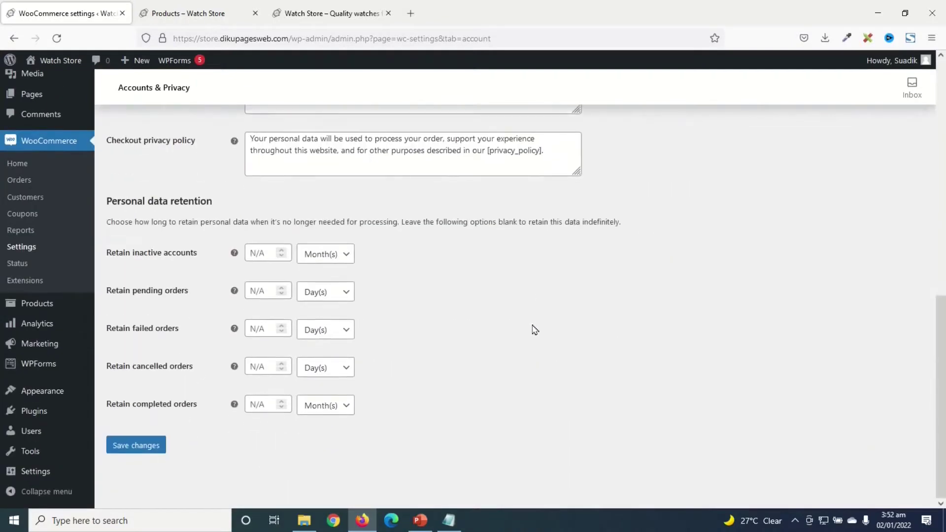
pyautogui.click(138, 445)
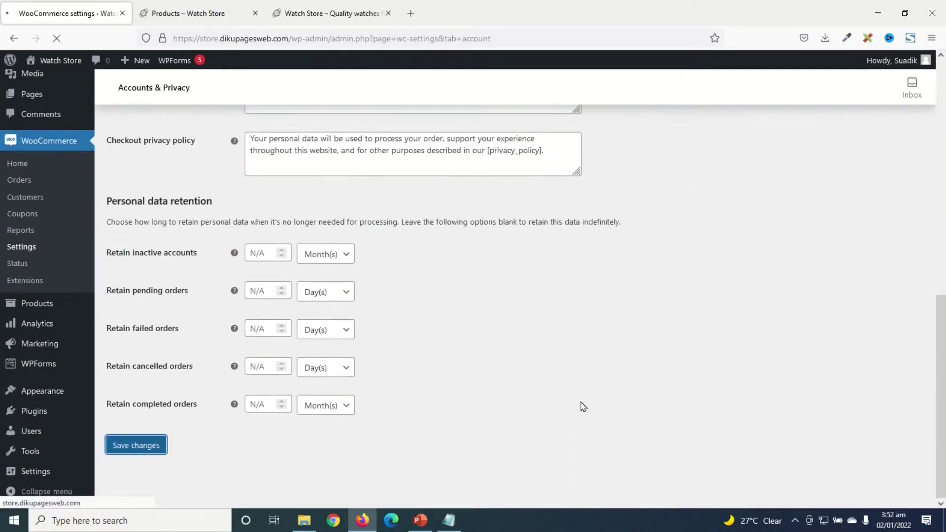
pyautogui.scroll(-10, 494, 285)
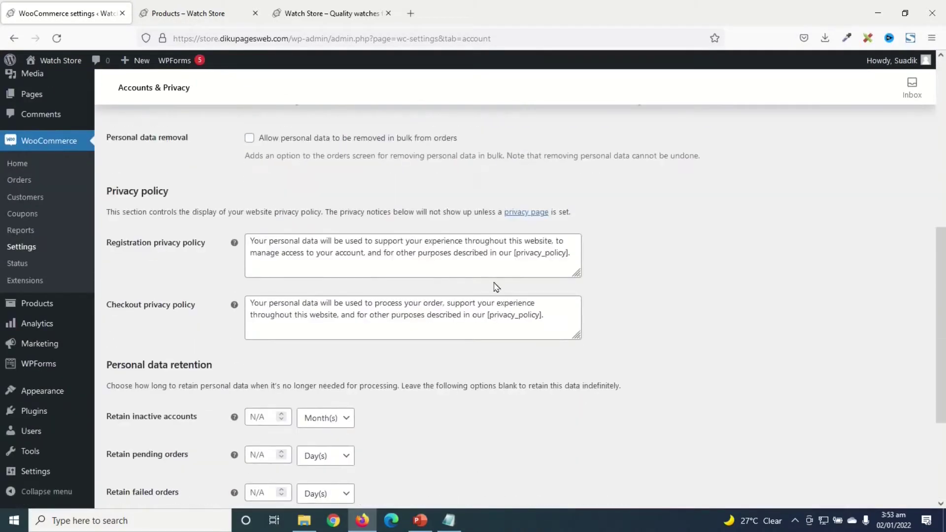
pyautogui.scroll(6, 500, 295)
pyautogui.scroll(5, 505, 293)
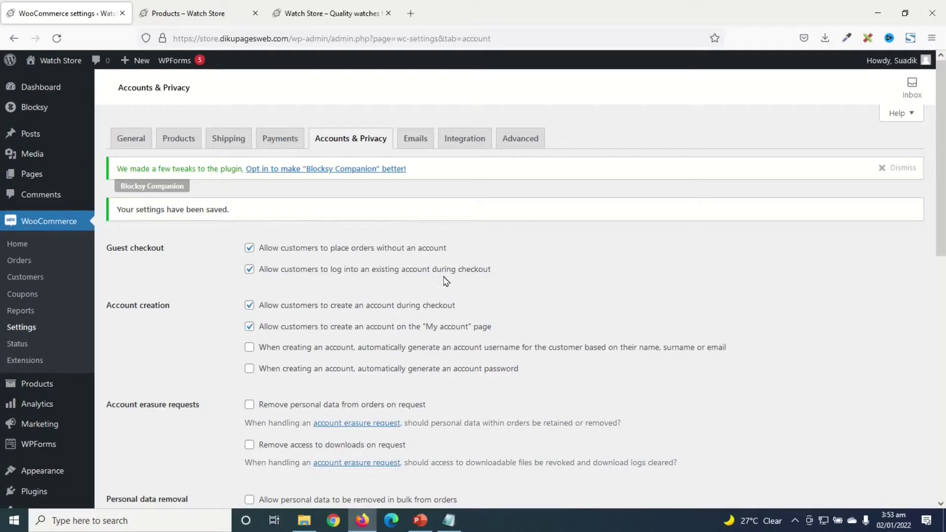
# Step: Open the Quartz Analog Mens Watch from the storefront's products page
pyautogui.click(182, 15)
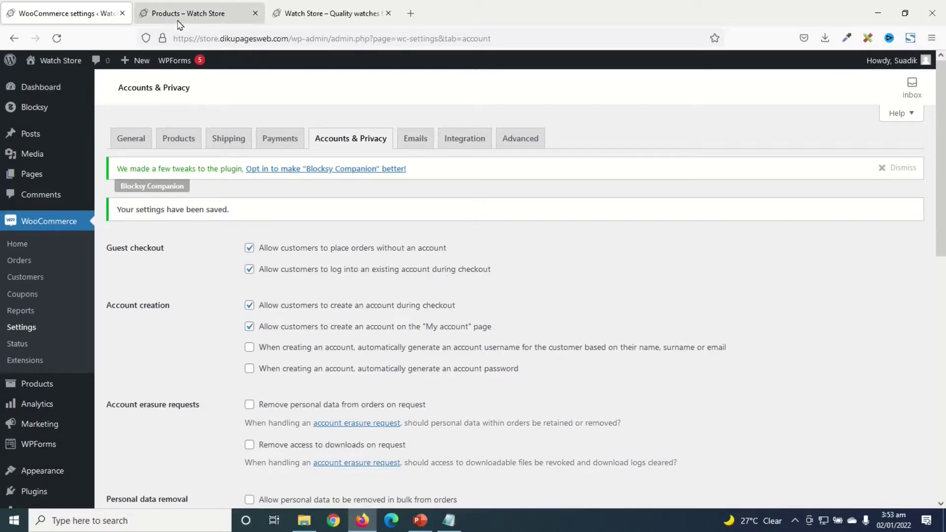
pyautogui.scroll(5, 488, 377)
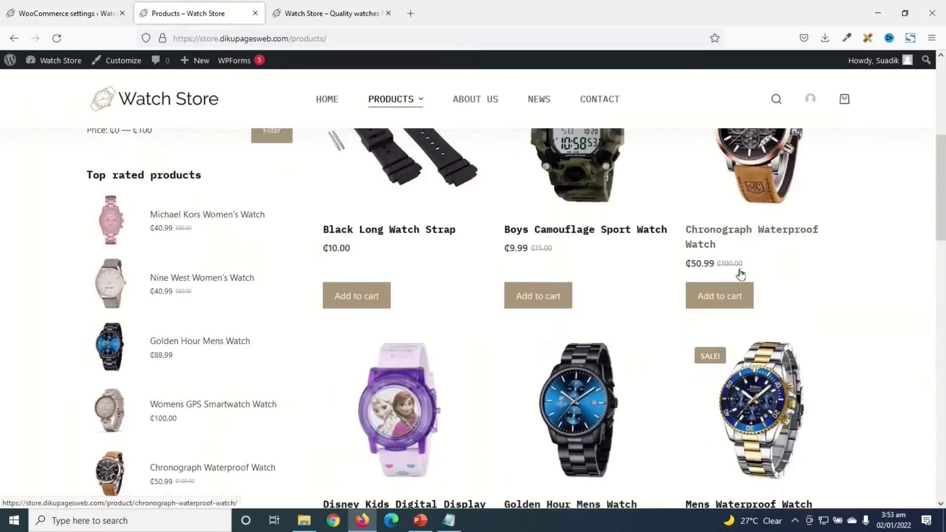
pyautogui.scroll(3, 739, 271)
pyautogui.scroll(-1, 746, 274)
pyautogui.scroll(-10, 745, 274)
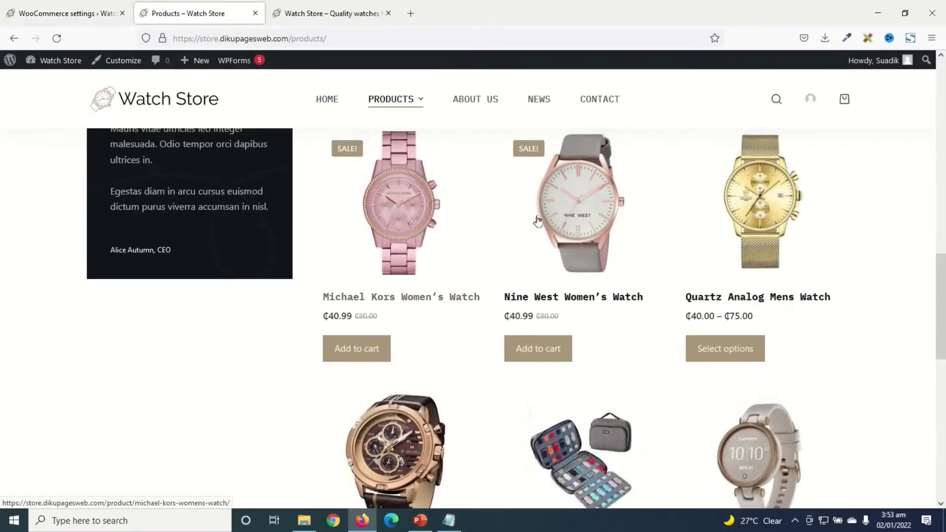
pyautogui.click(746, 205)
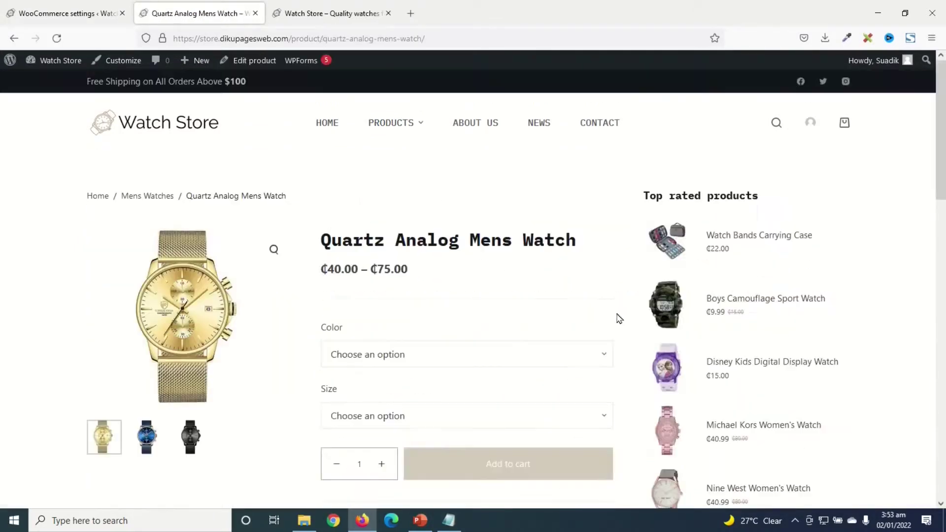
# Step: Add one Quartz Analog Mens Watch to the cart with the color Black and size L
pyautogui.click(390, 355)
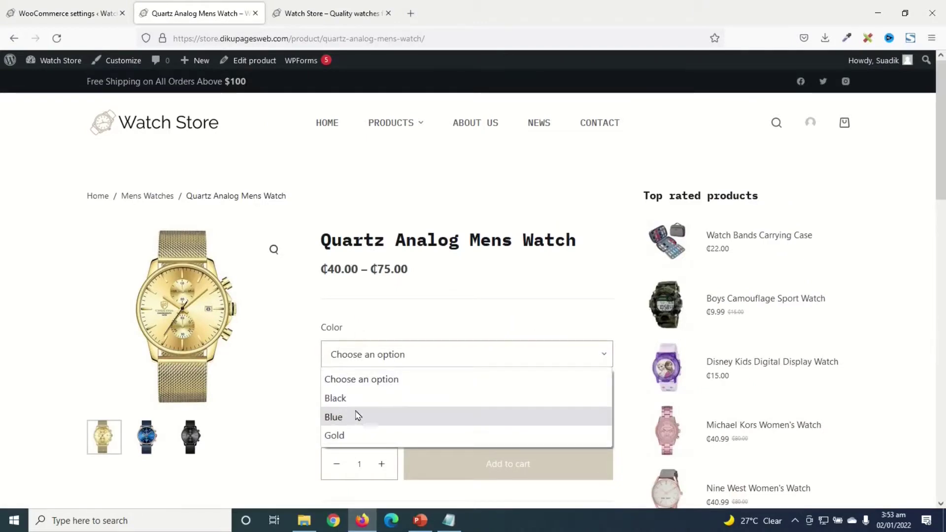
pyautogui.click(358, 399)
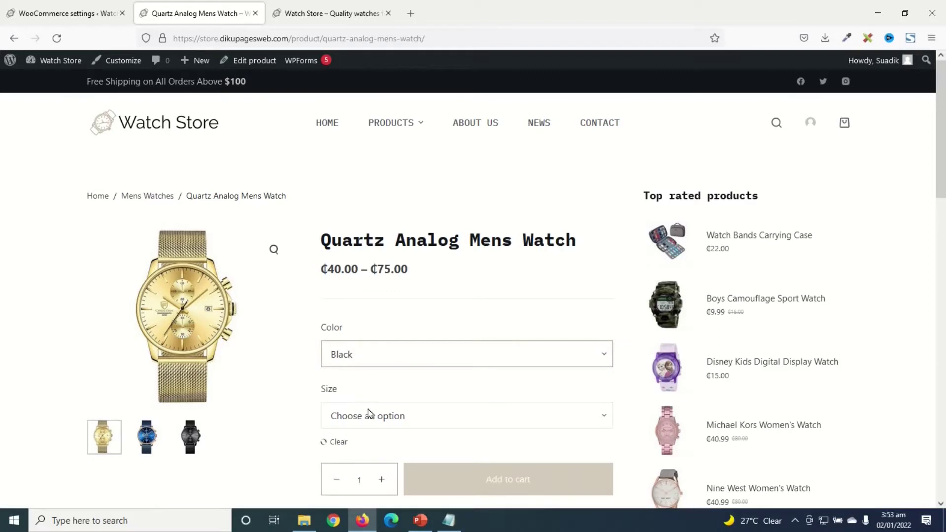
pyautogui.click(388, 416)
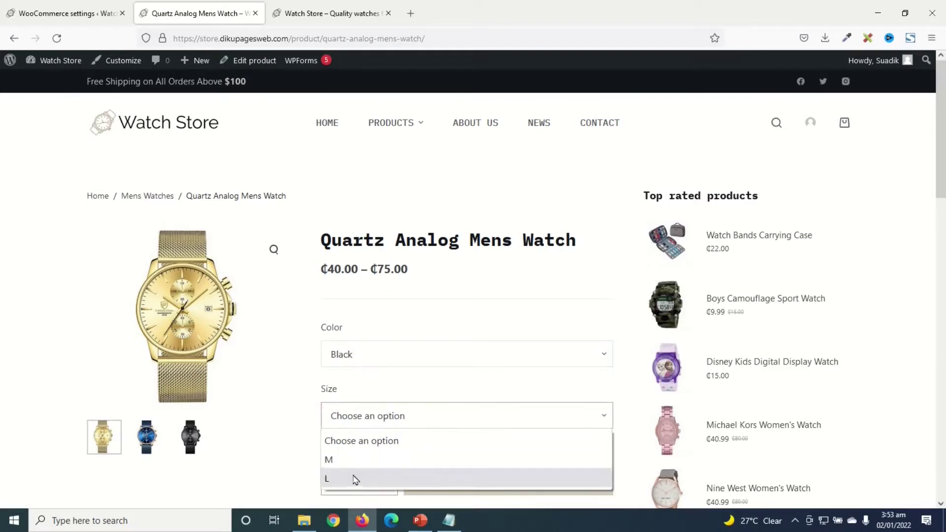
pyautogui.click(354, 478)
pyautogui.scroll(-2, 433, 405)
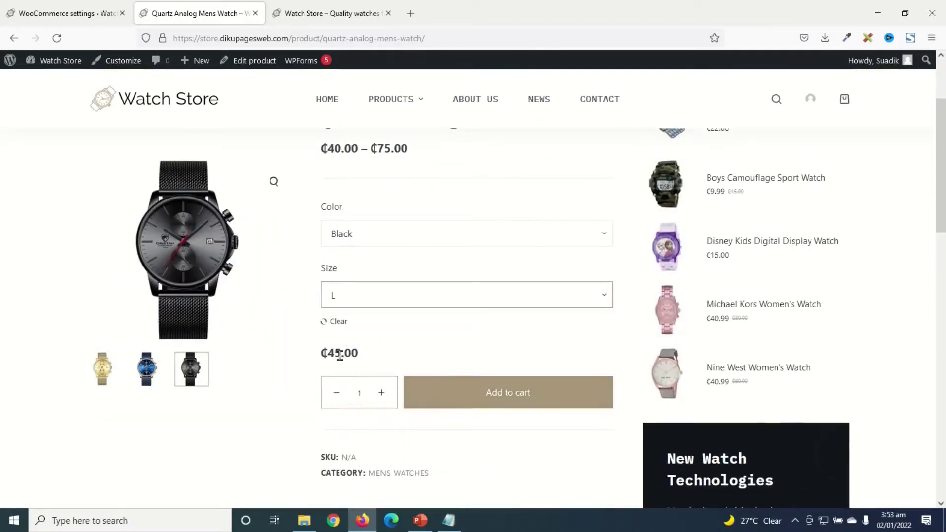
pyautogui.click(381, 394)
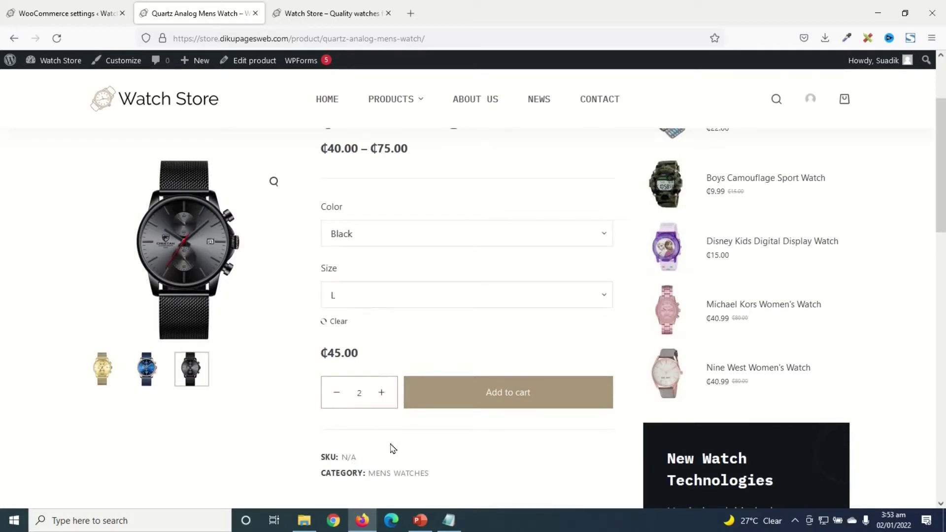
pyautogui.click(335, 394)
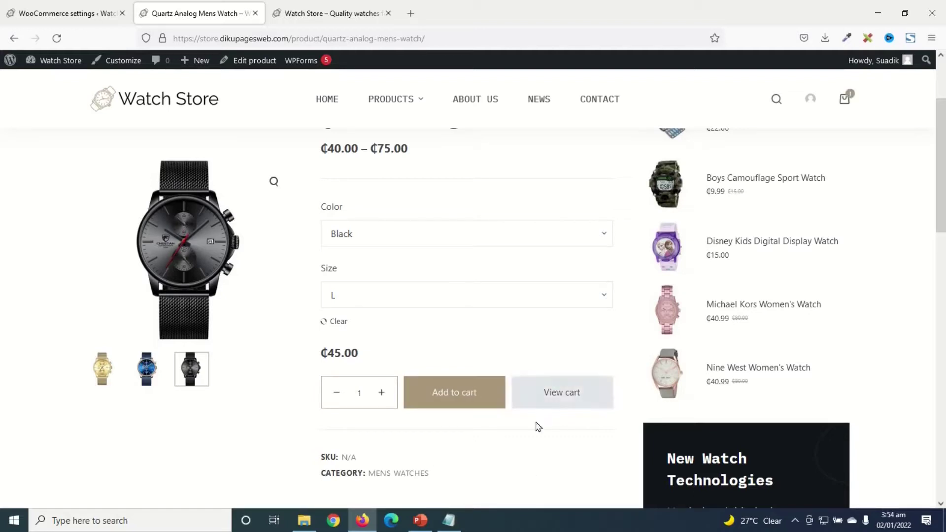
# Step: Add the Sport Military Watches for Men from the related products to the cart
pyautogui.scroll(-2, 520, 443)
pyautogui.scroll(-9, 522, 445)
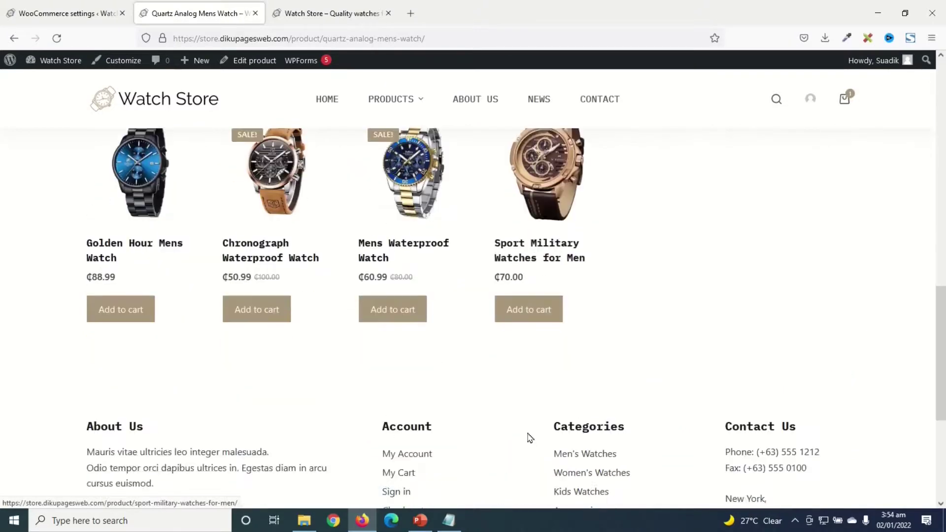
pyautogui.scroll(2, 528, 437)
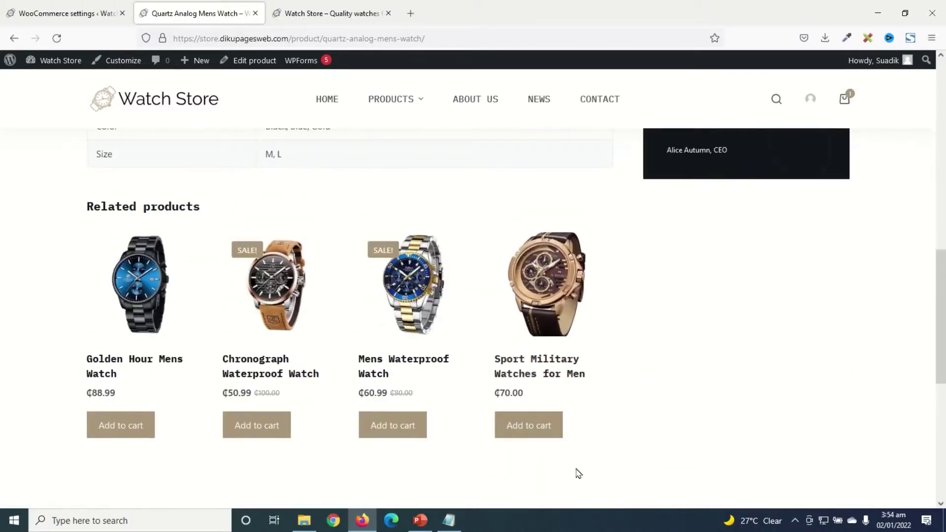
pyautogui.click(518, 426)
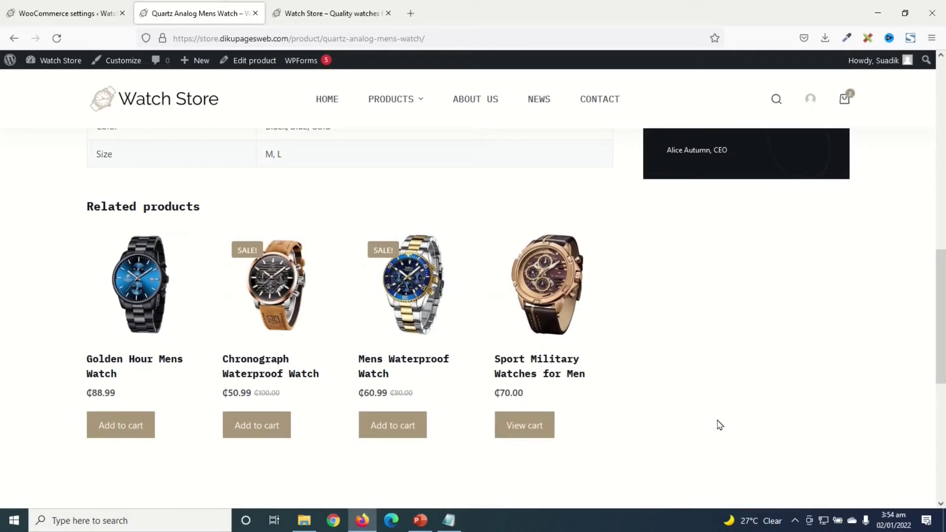
# Step: View the cart with both watches and proceed to checkout
pyautogui.scroll(2, 721, 416)
pyautogui.scroll(-2, 722, 412)
pyautogui.moveTo(848, 101)
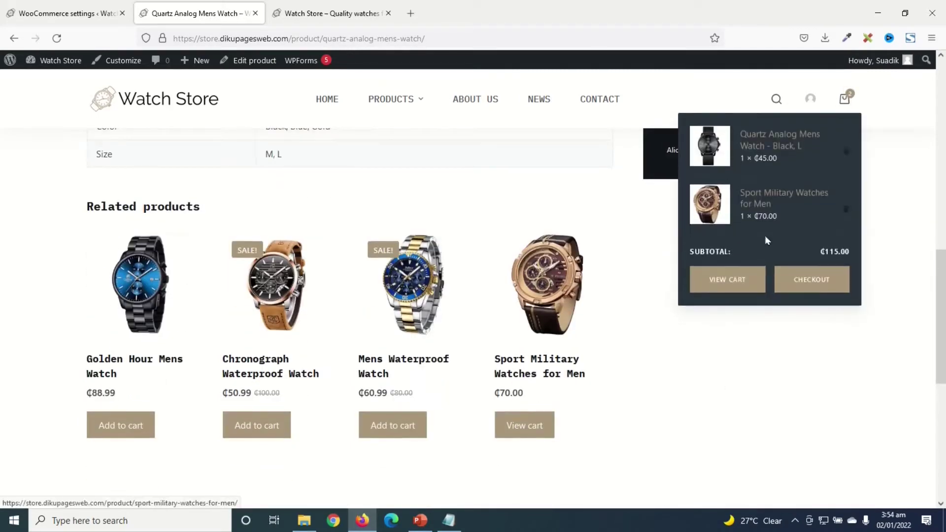
pyautogui.click(725, 287)
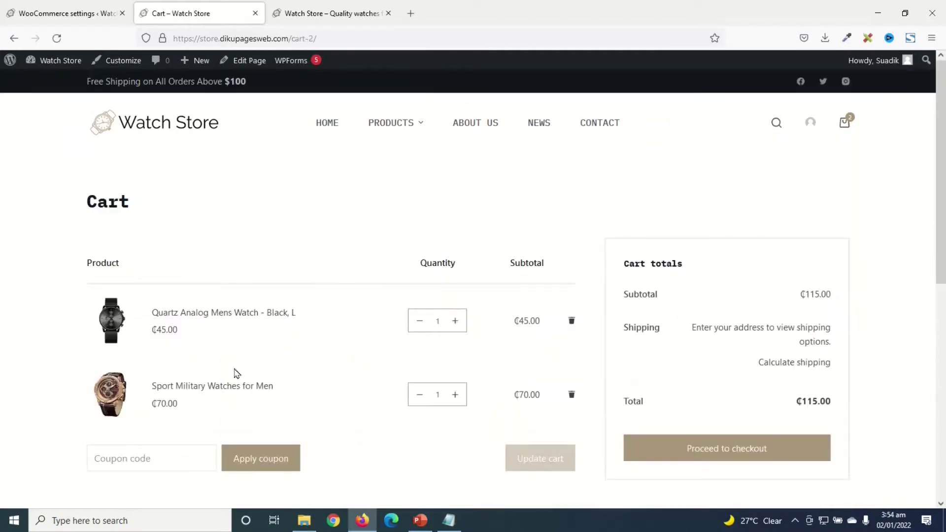
pyautogui.click(679, 455)
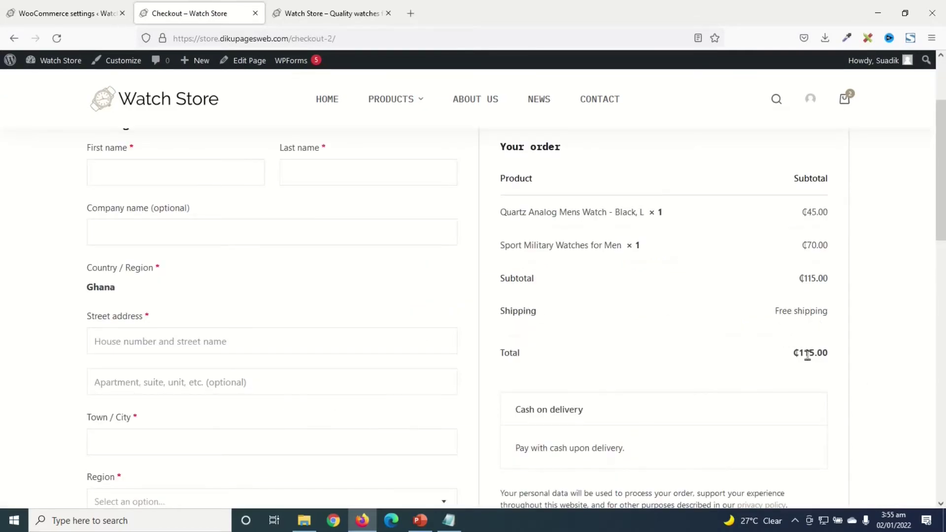
# Step: Fill in the billing details with the customer's name, address, phone and e-mail, and place the order with Cash on delivery
pyautogui.scroll(1, 217, 274)
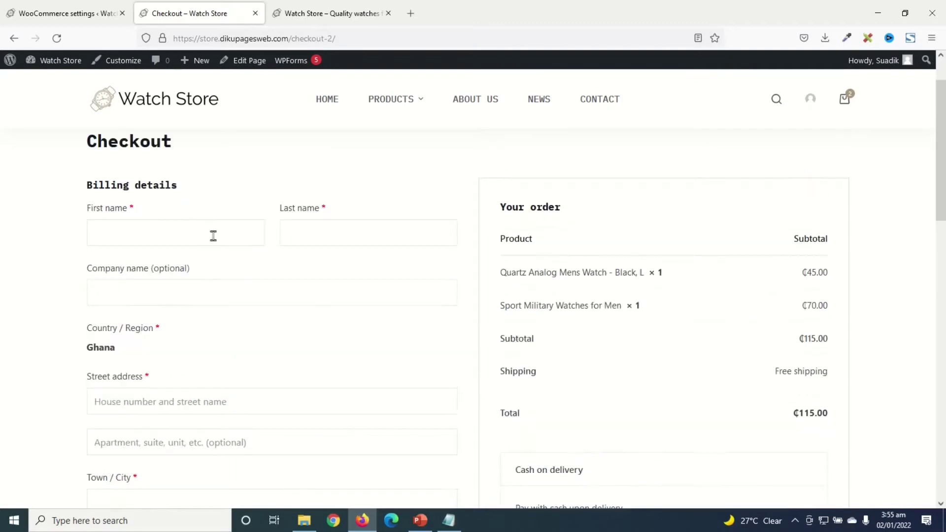
pyautogui.scroll(-1, 227, 279)
pyautogui.scroll(-5, 227, 279)
pyautogui.scroll(7, 237, 448)
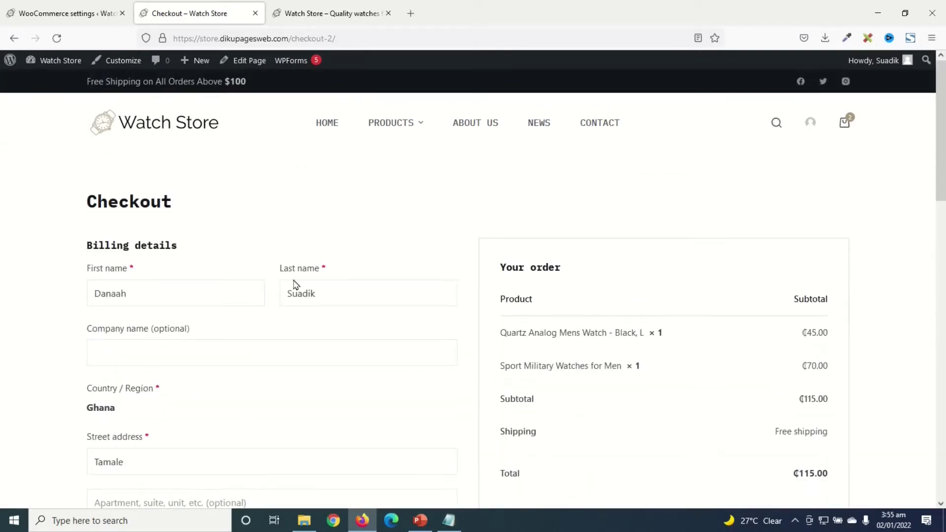
pyautogui.scroll(-6, 294, 284)
pyautogui.scroll(-3, 299, 287)
pyautogui.scroll(5, 301, 298)
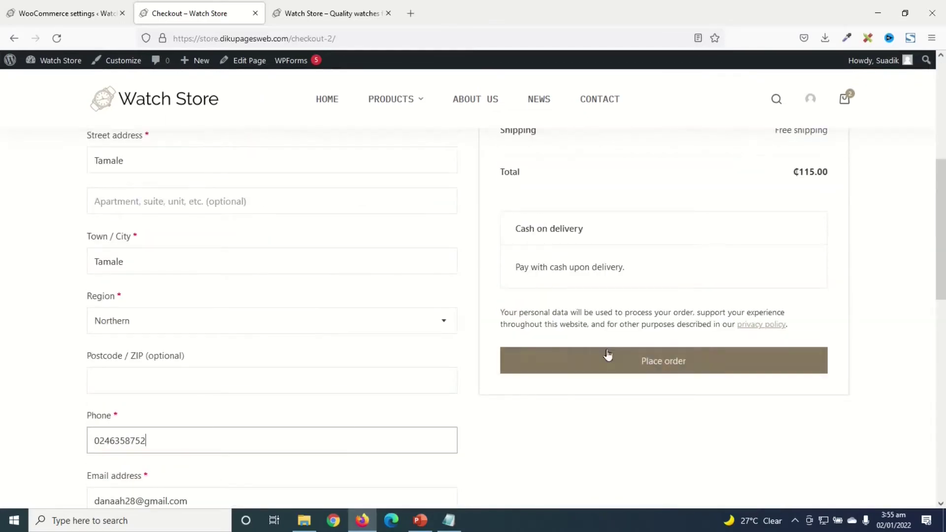
pyautogui.click(672, 367)
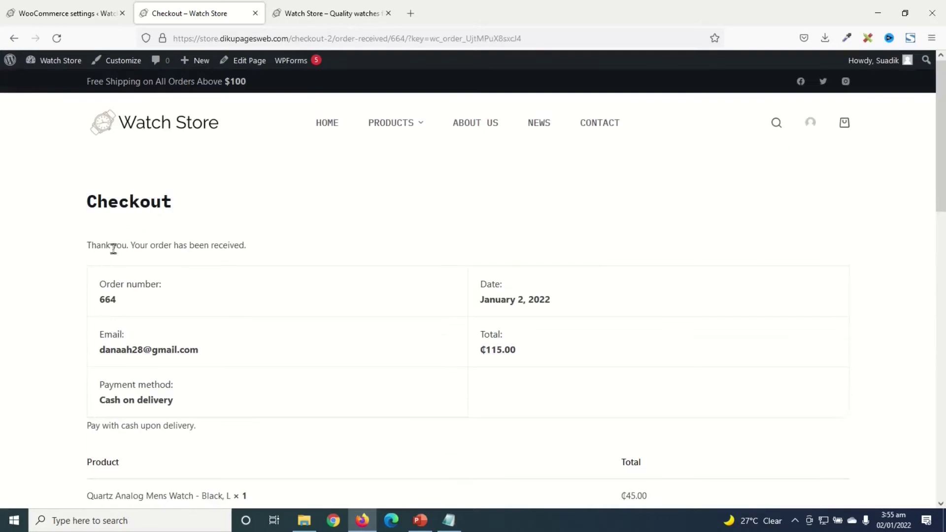
# Step: Examine the order confirmation's number, date, total, payment method, ordered products and the billing and shipping addresses
pyautogui.scroll(-2, 296, 245)
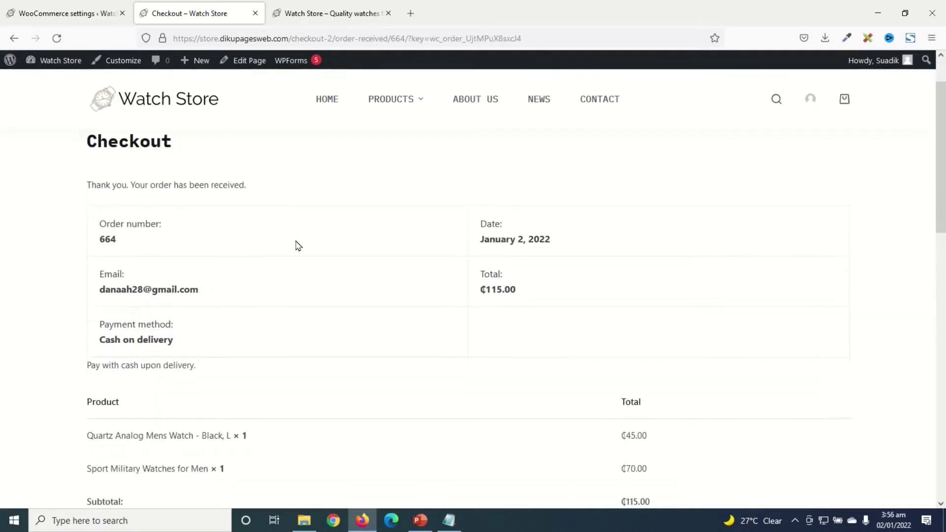
pyautogui.doubleClick(143, 222)
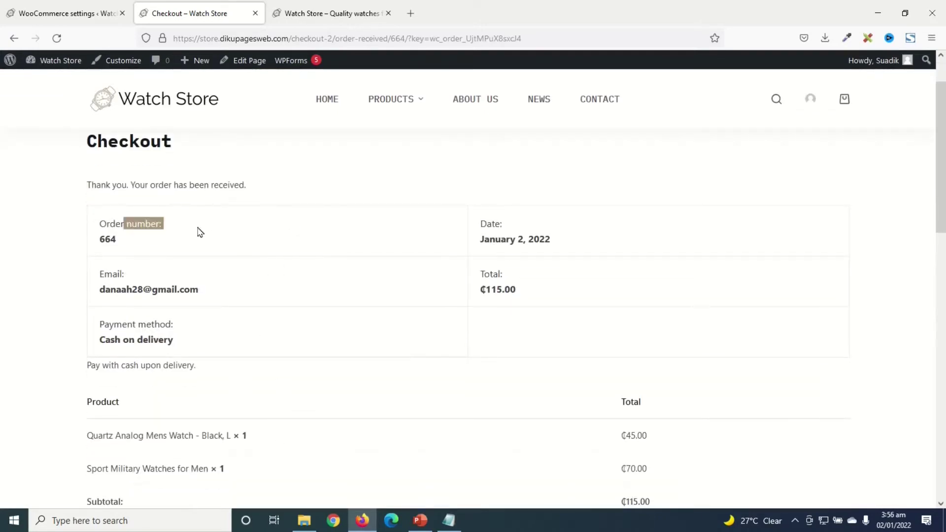
pyautogui.moveTo(475, 220); pyautogui.dragTo(579, 254)
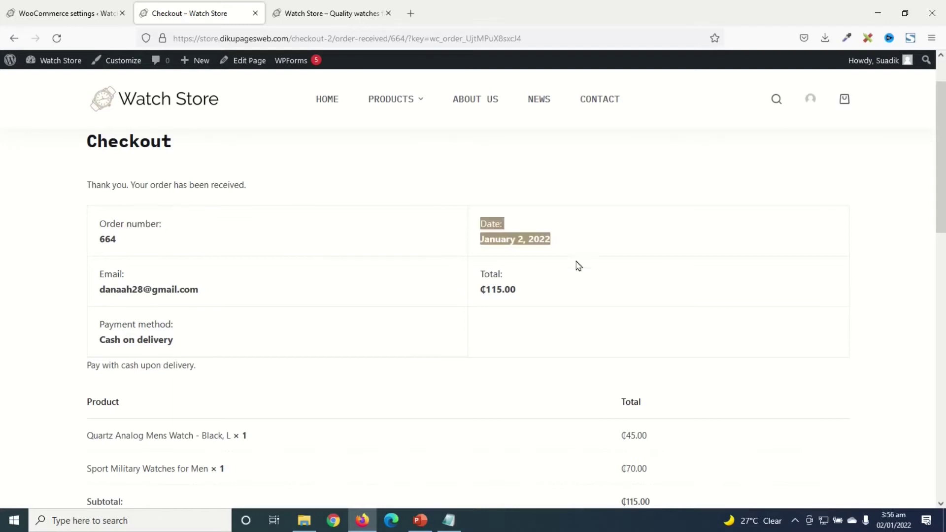
pyautogui.moveTo(477, 274); pyautogui.dragTo(538, 295)
pyautogui.moveTo(101, 324); pyautogui.dragTo(184, 325)
pyautogui.scroll(-5, 251, 351)
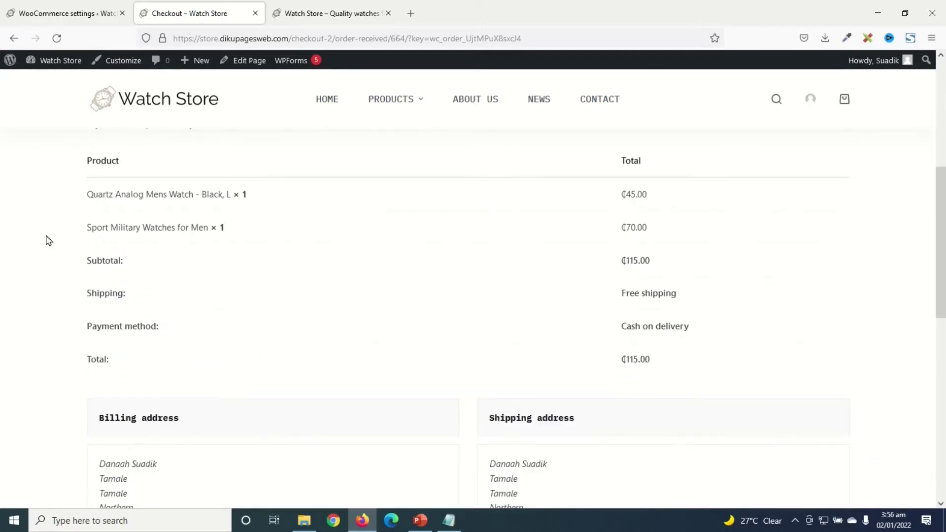
pyautogui.scroll(-3, 49, 240)
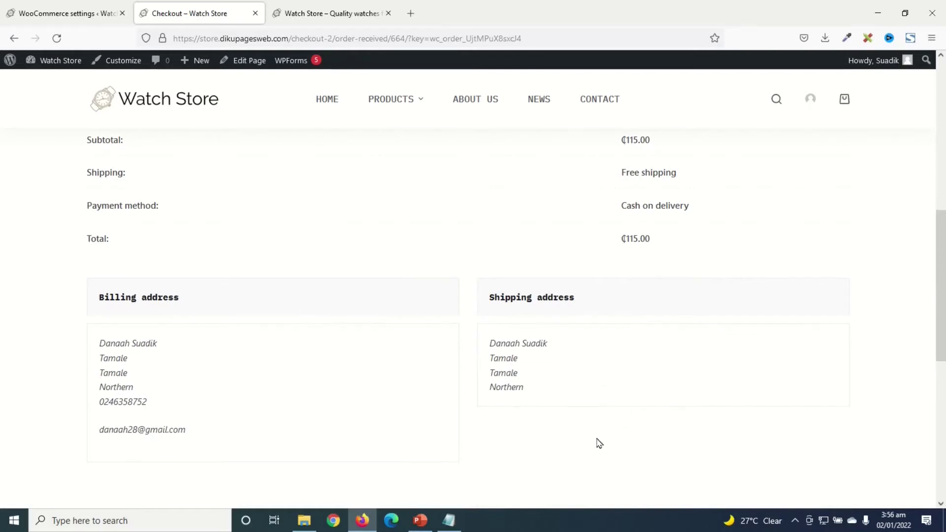
pyautogui.scroll(10, 599, 443)
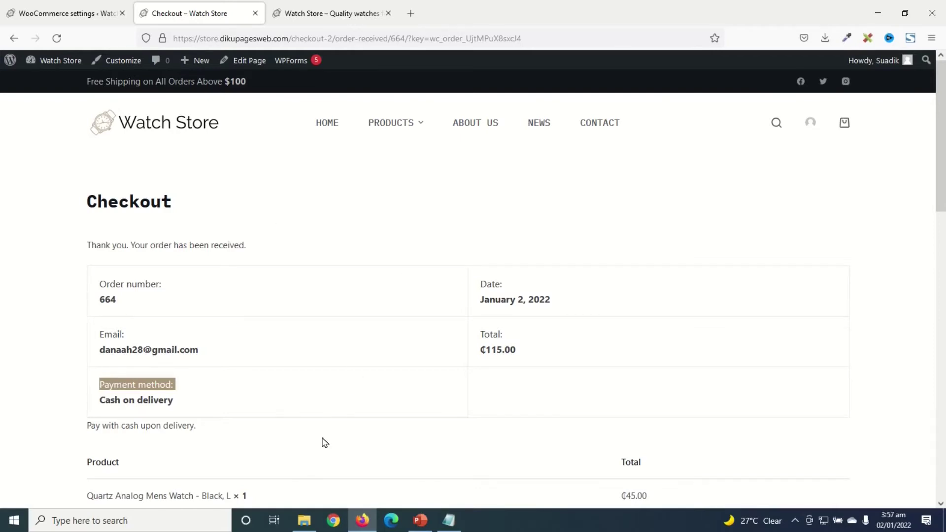
pyautogui.scroll(-2, 324, 442)
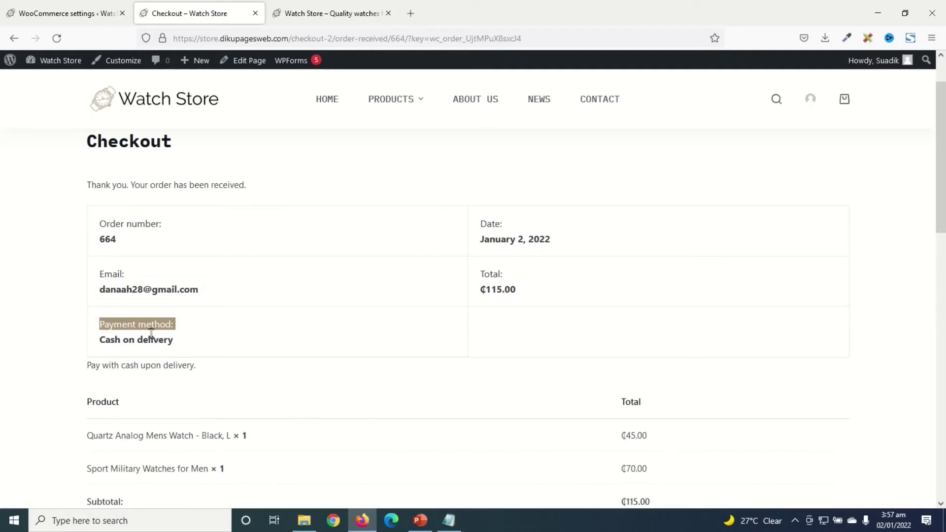
# Step: Open the new order in the WooCommerce orders list, set its status to Completed and update it
pyautogui.click(47, 15)
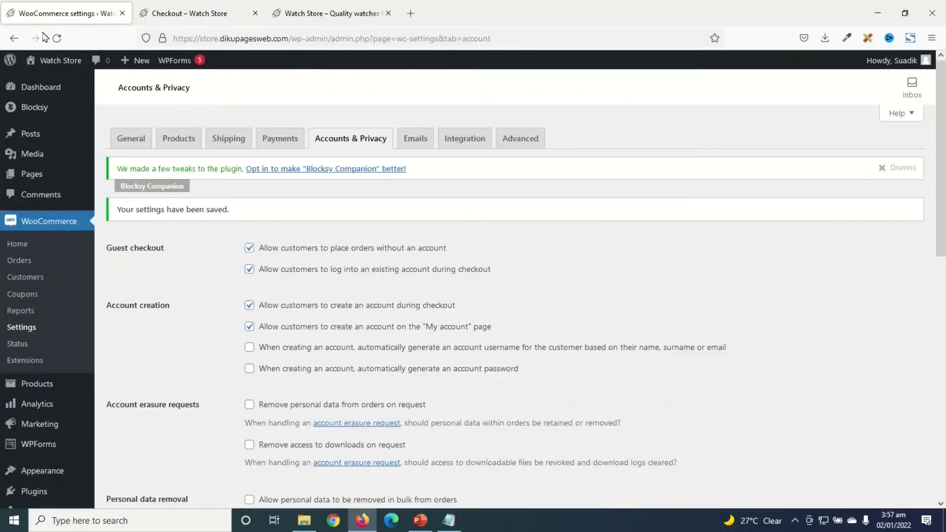
pyautogui.click(15, 266)
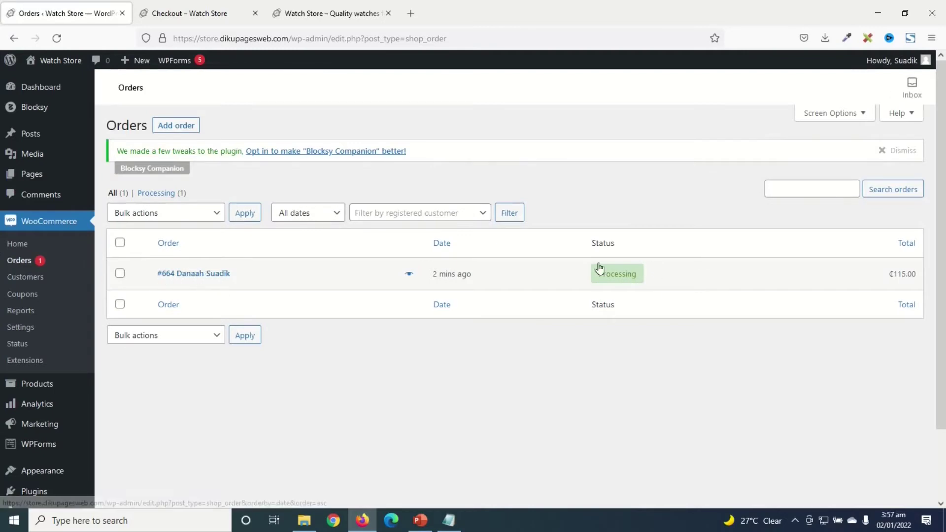
pyautogui.moveTo(632, 282)
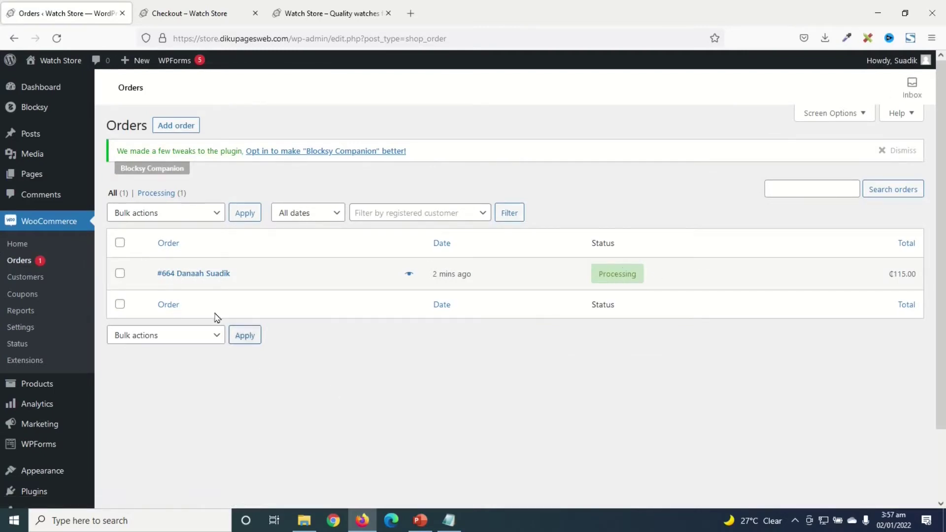
pyautogui.click(194, 277)
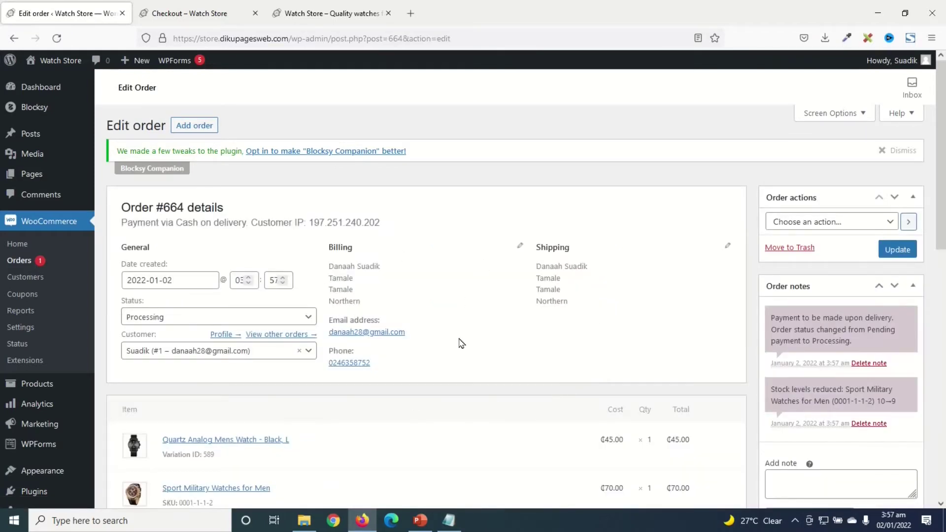
pyautogui.click(148, 316)
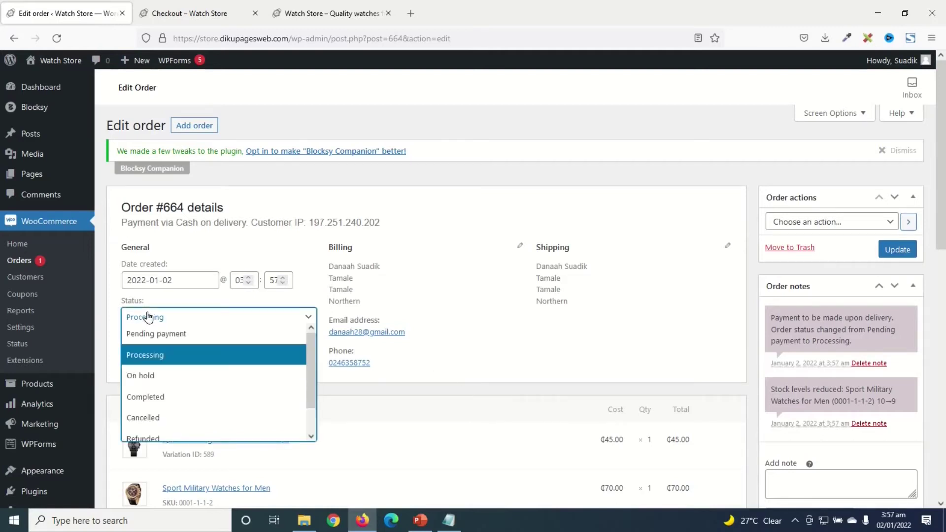
pyautogui.click(173, 399)
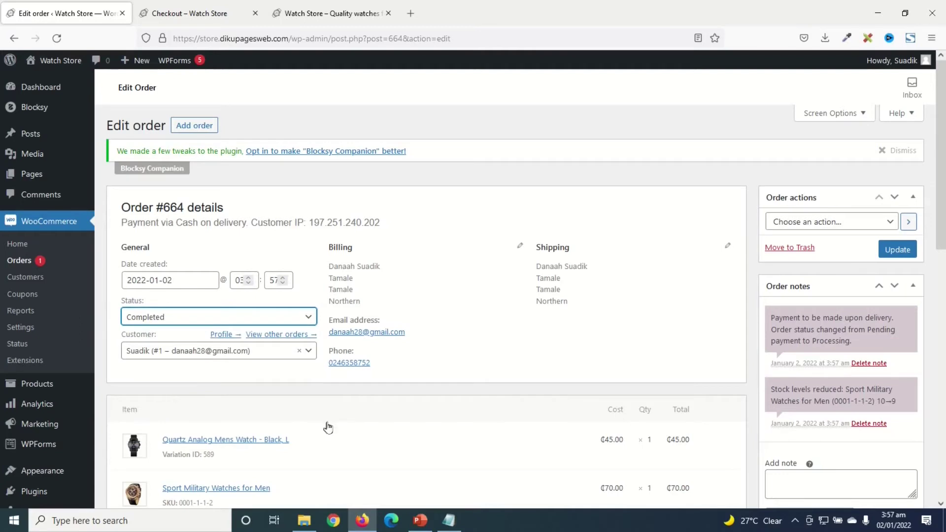
pyautogui.click(898, 250)
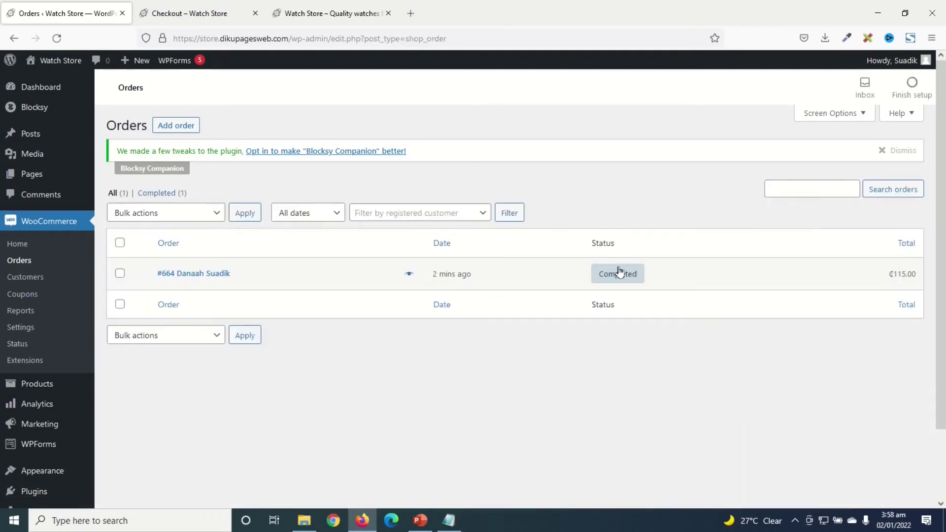
pyautogui.moveTo(623, 269)
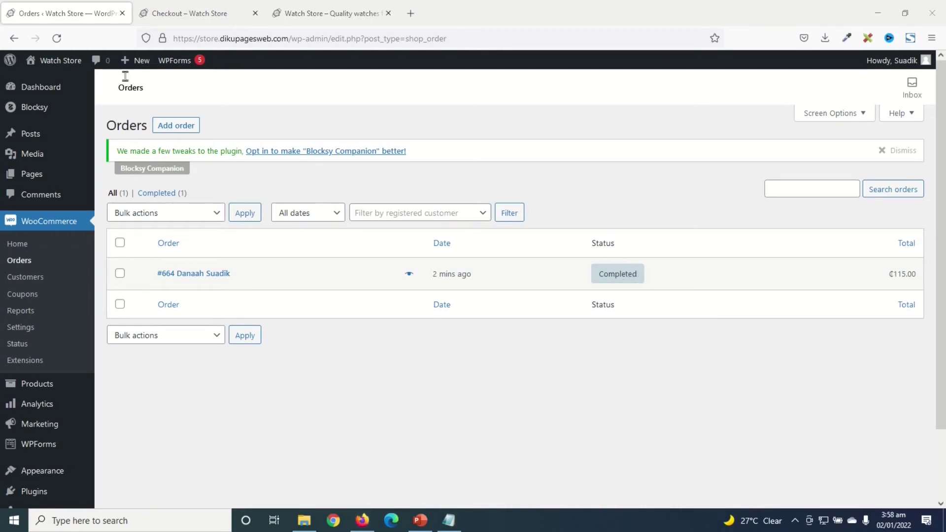
# Step: Close the orders and checkout pages and look through the sections of the storefront's home page
pyautogui.click(123, 13)
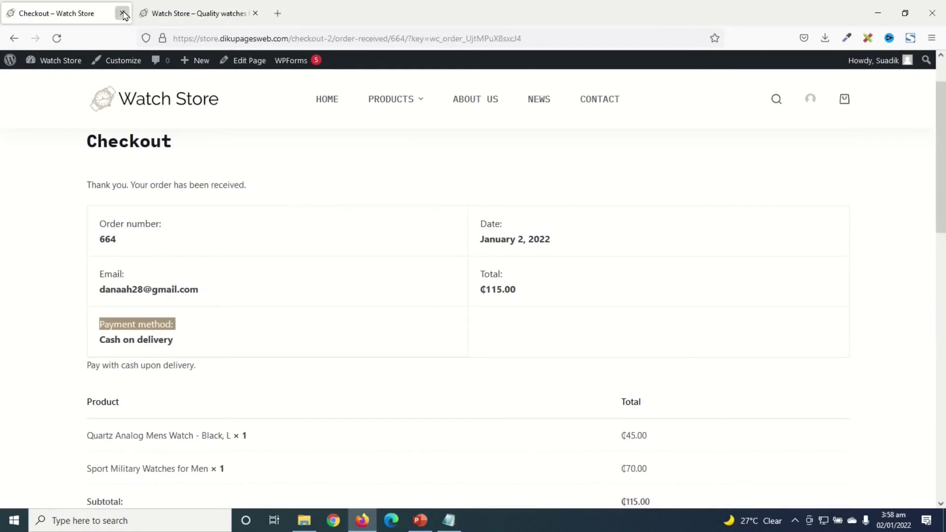
pyautogui.click(123, 14)
pyautogui.scroll(-5, 496, 352)
pyautogui.scroll(15, 558, 341)
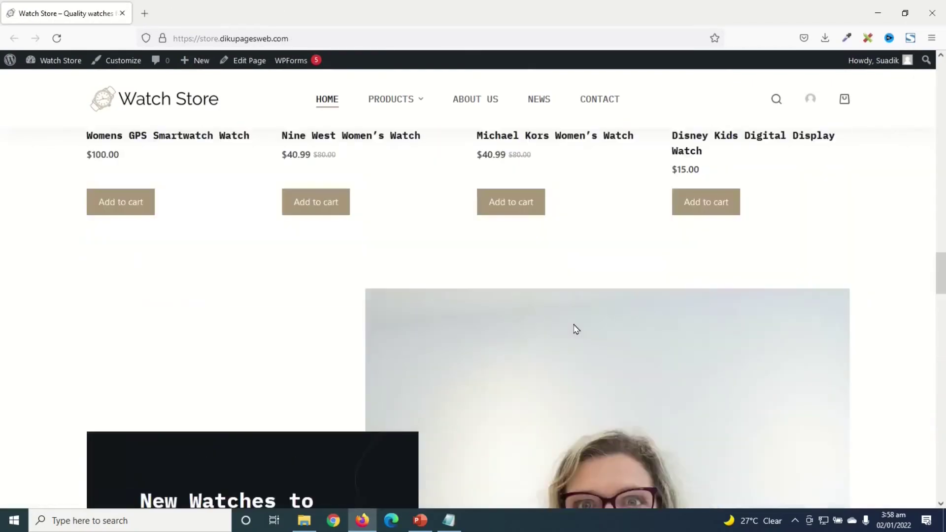
pyautogui.scroll(8, 586, 318)
pyautogui.scroll(-12, 625, 270)
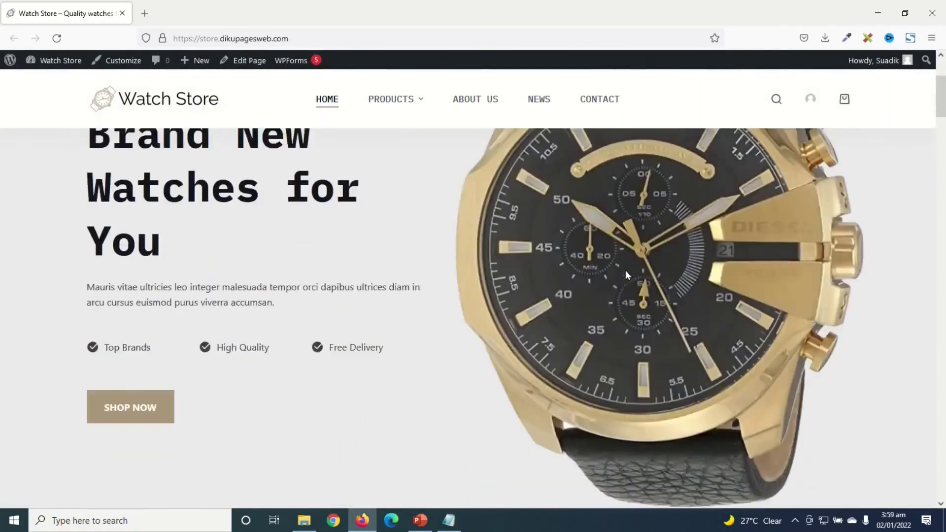
pyautogui.scroll(-5, 626, 277)
pyautogui.scroll(10, 627, 277)
pyautogui.scroll(-6, 634, 205)
pyautogui.scroll(-12, 635, 217)
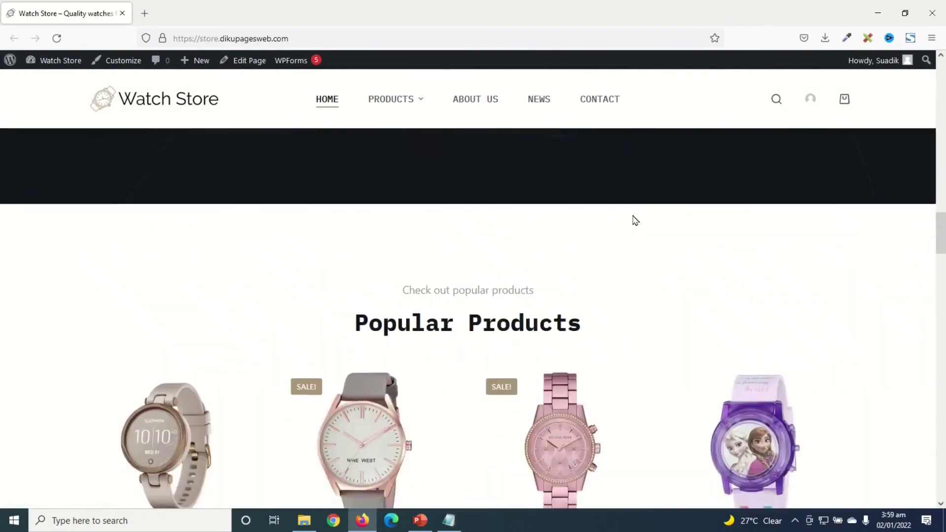
# Step: Examine the home page's popular products, news posts and footer columns for account links, categories and contact details
pyautogui.scroll(-20, 634, 222)
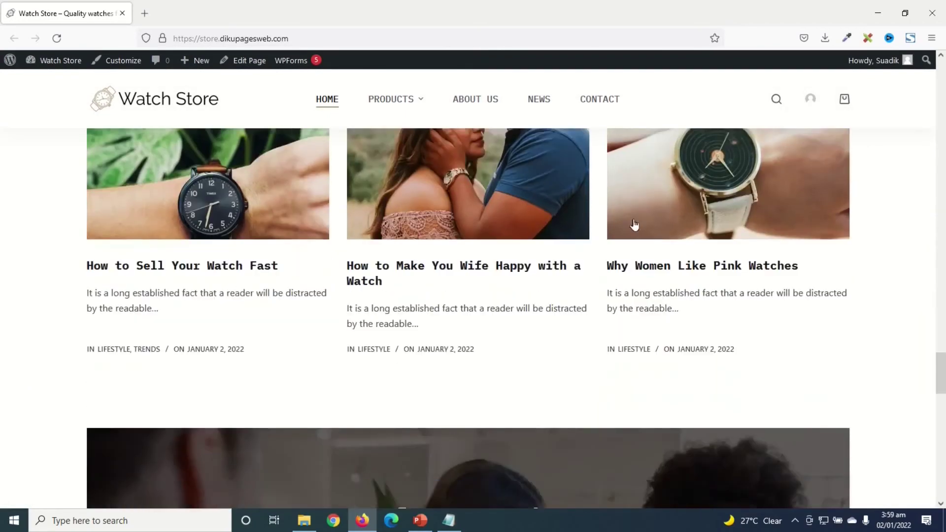
pyautogui.scroll(-6, 635, 224)
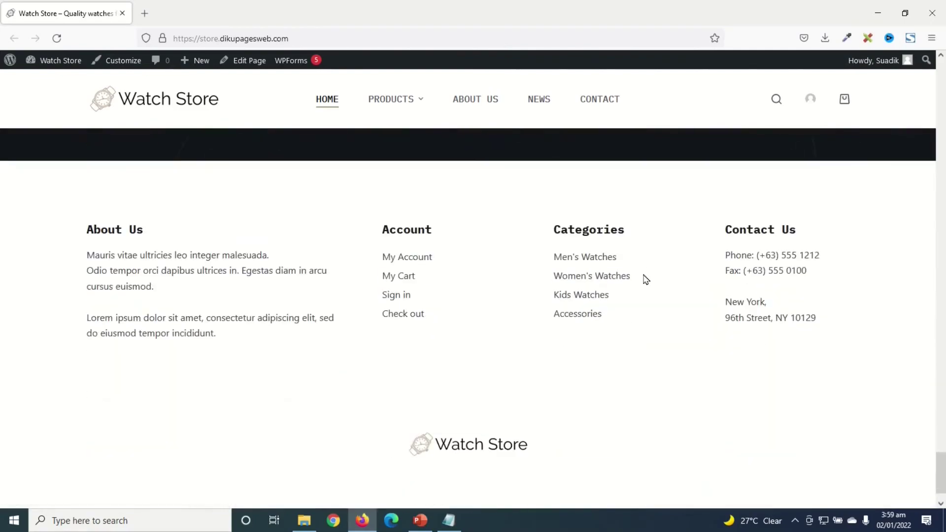
pyautogui.scroll(10, 659, 322)
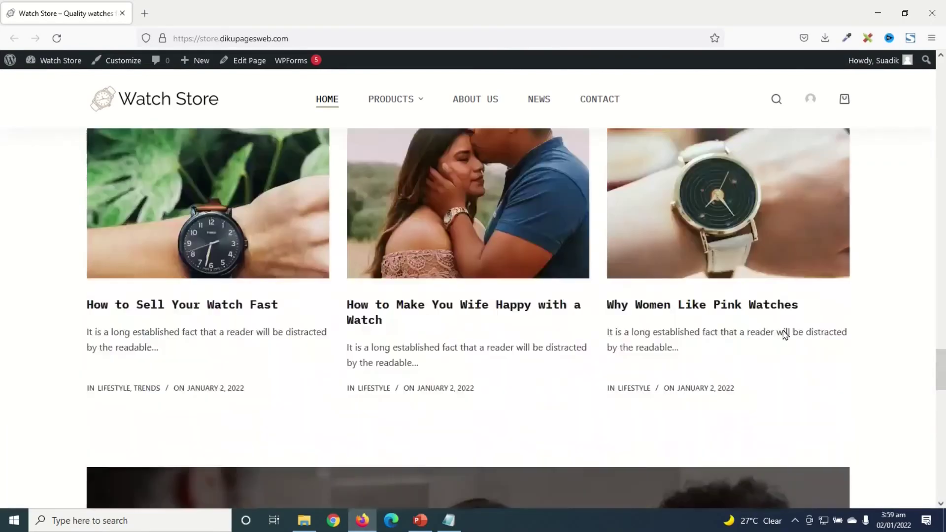
pyautogui.scroll(2, 784, 335)
# Step: Open the store's Products page and look through the product listing
pyautogui.click(388, 100)
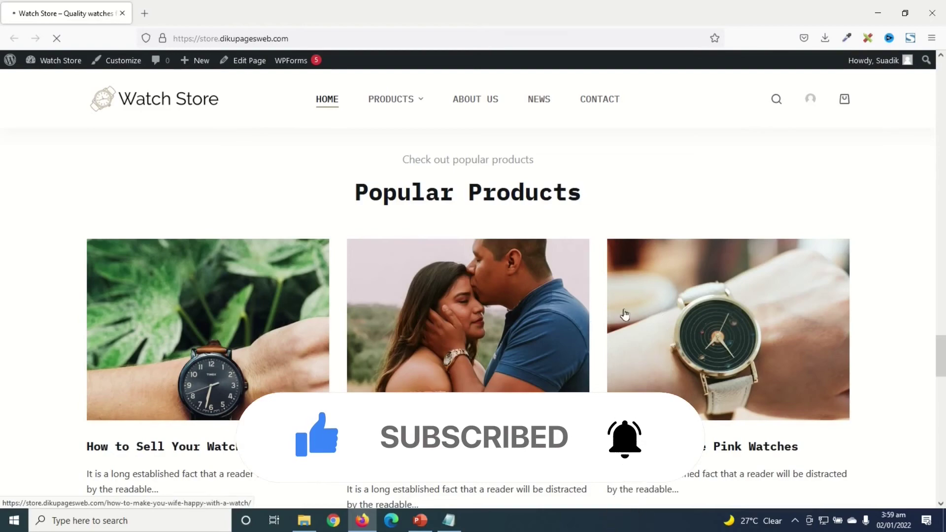
pyautogui.scroll(2, 641, 309)
pyautogui.scroll(14, 642, 308)
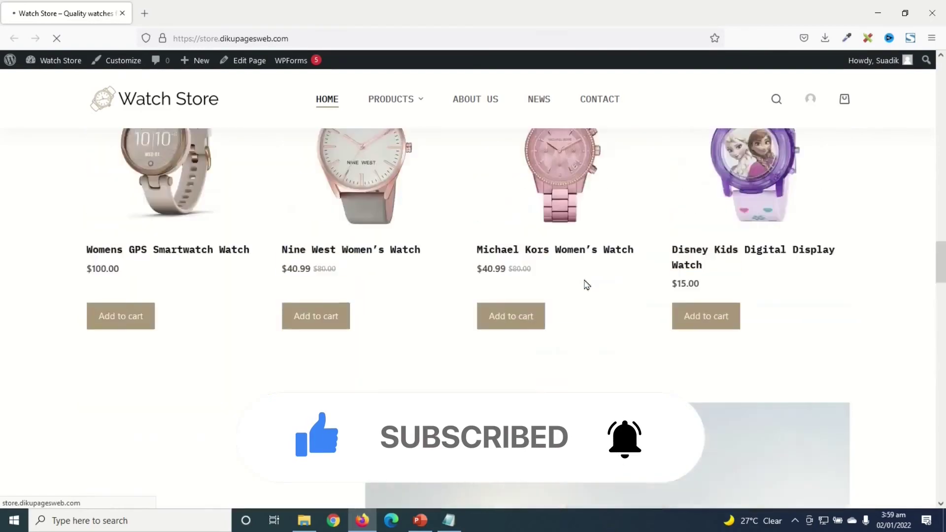
pyautogui.scroll(15, 585, 285)
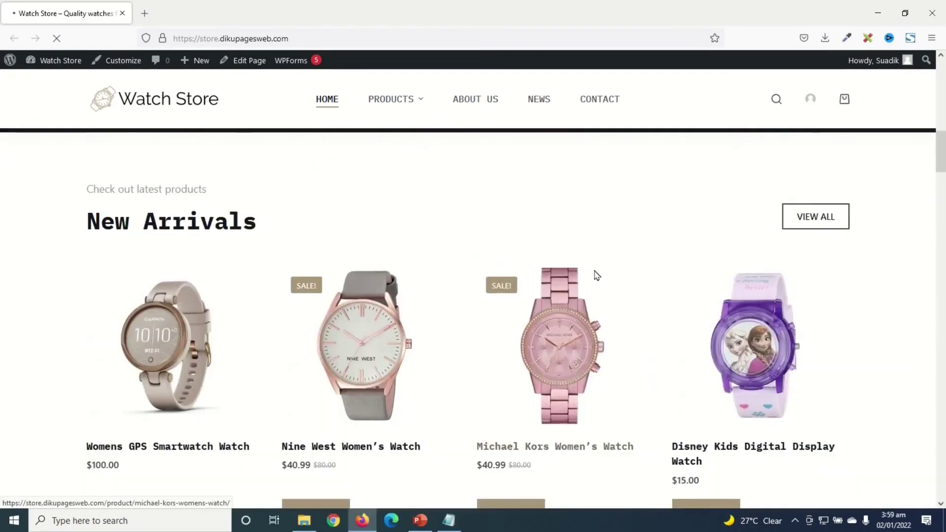
pyautogui.scroll(-10, 599, 274)
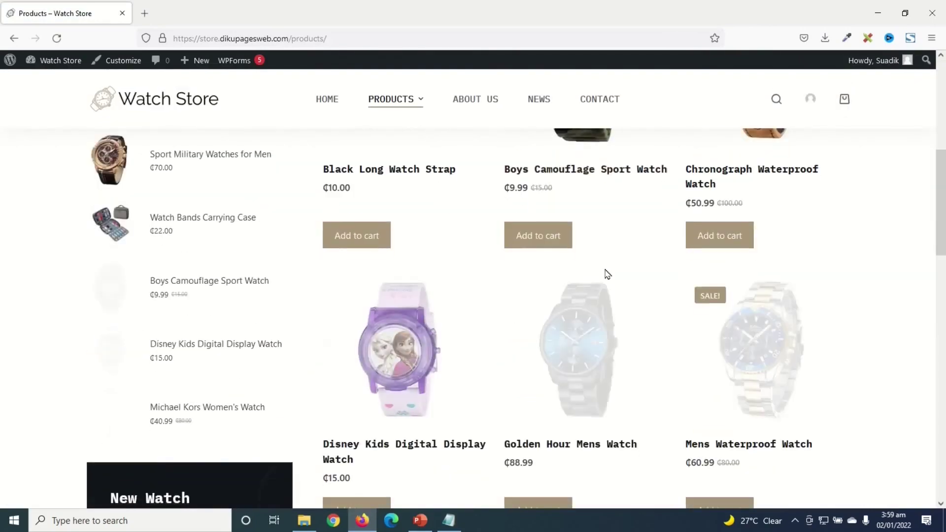